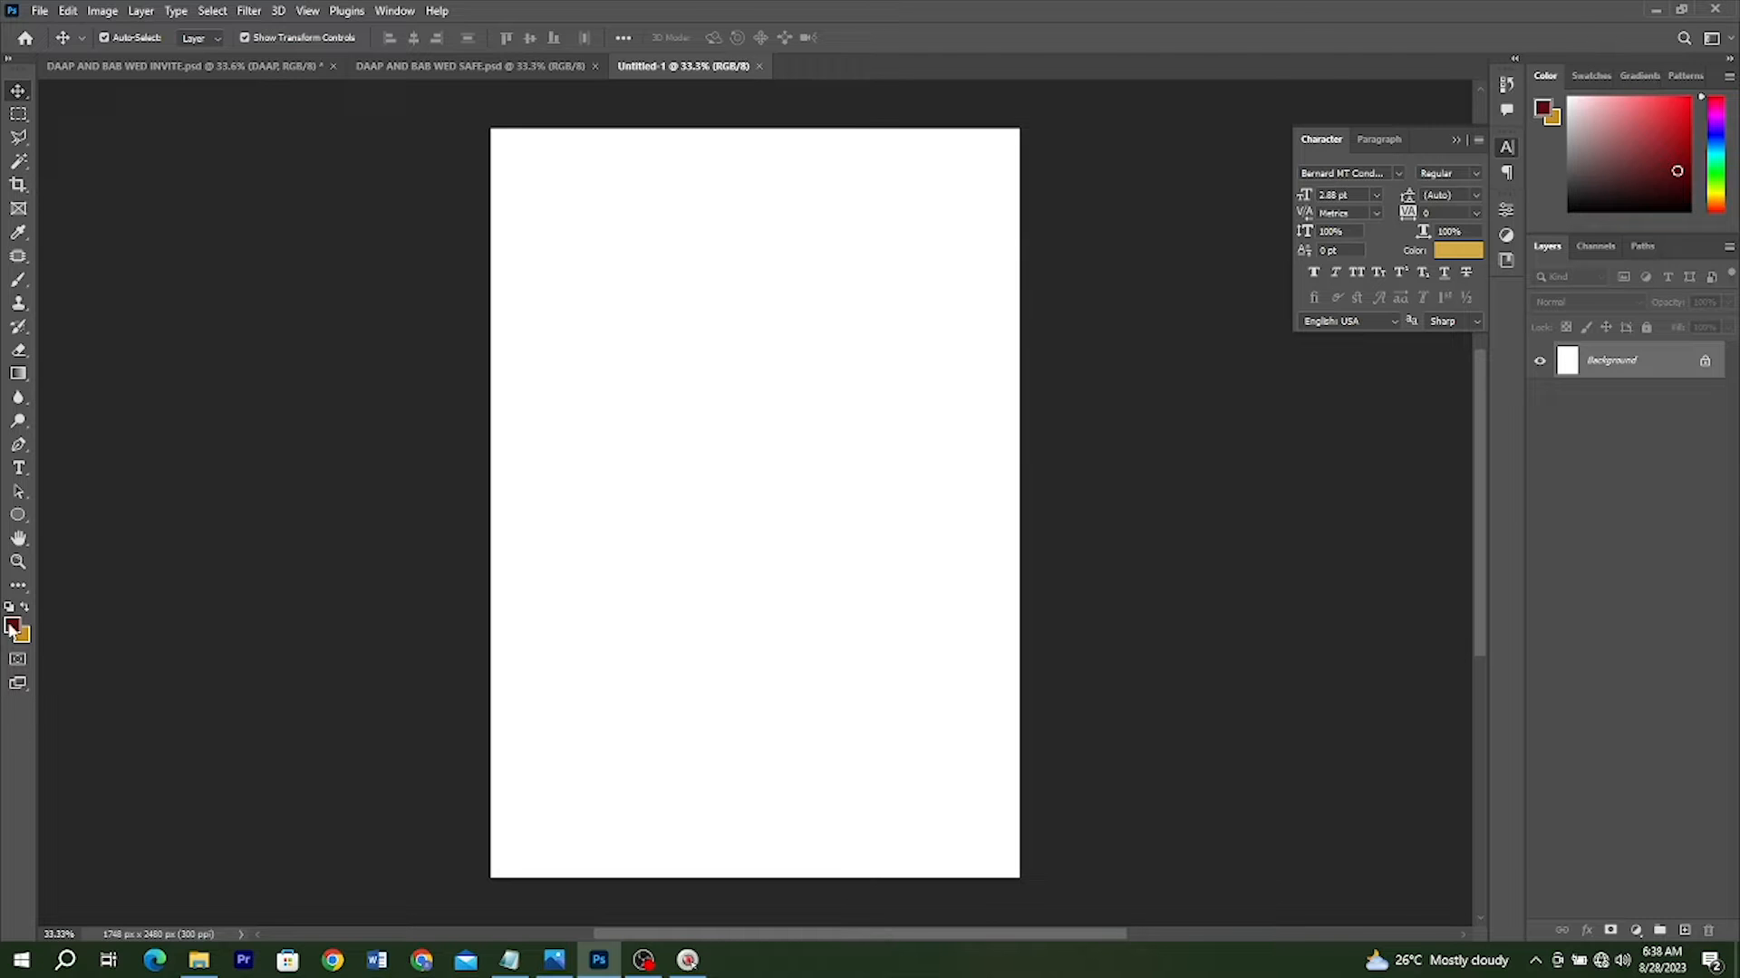
Draw a borderless rectangle of about 1811 by 2555 px over the whole canvas, filled with dark red 5c0a0e
{"action": "right_click", "coordinate": [22, 517]}
{"action": "left_click", "coordinate": [82, 514]}
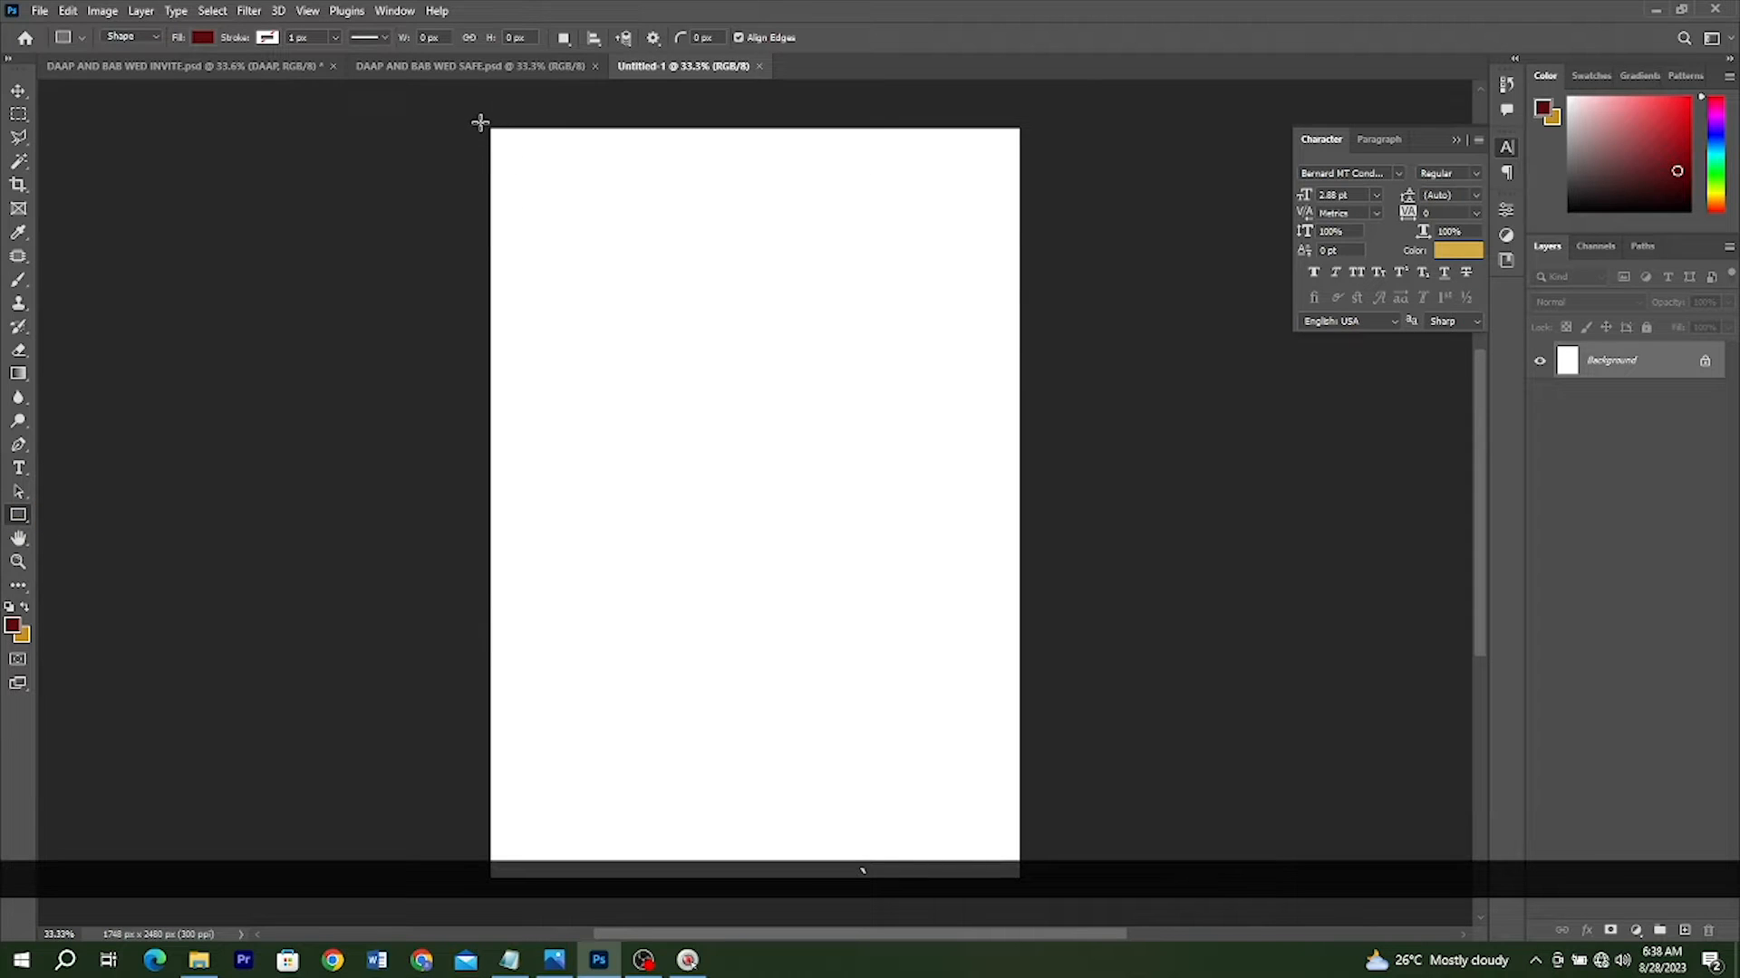
{"action": "left_click_drag", "start_coordinate": [480, 123], "coordinate": [1027, 893]}
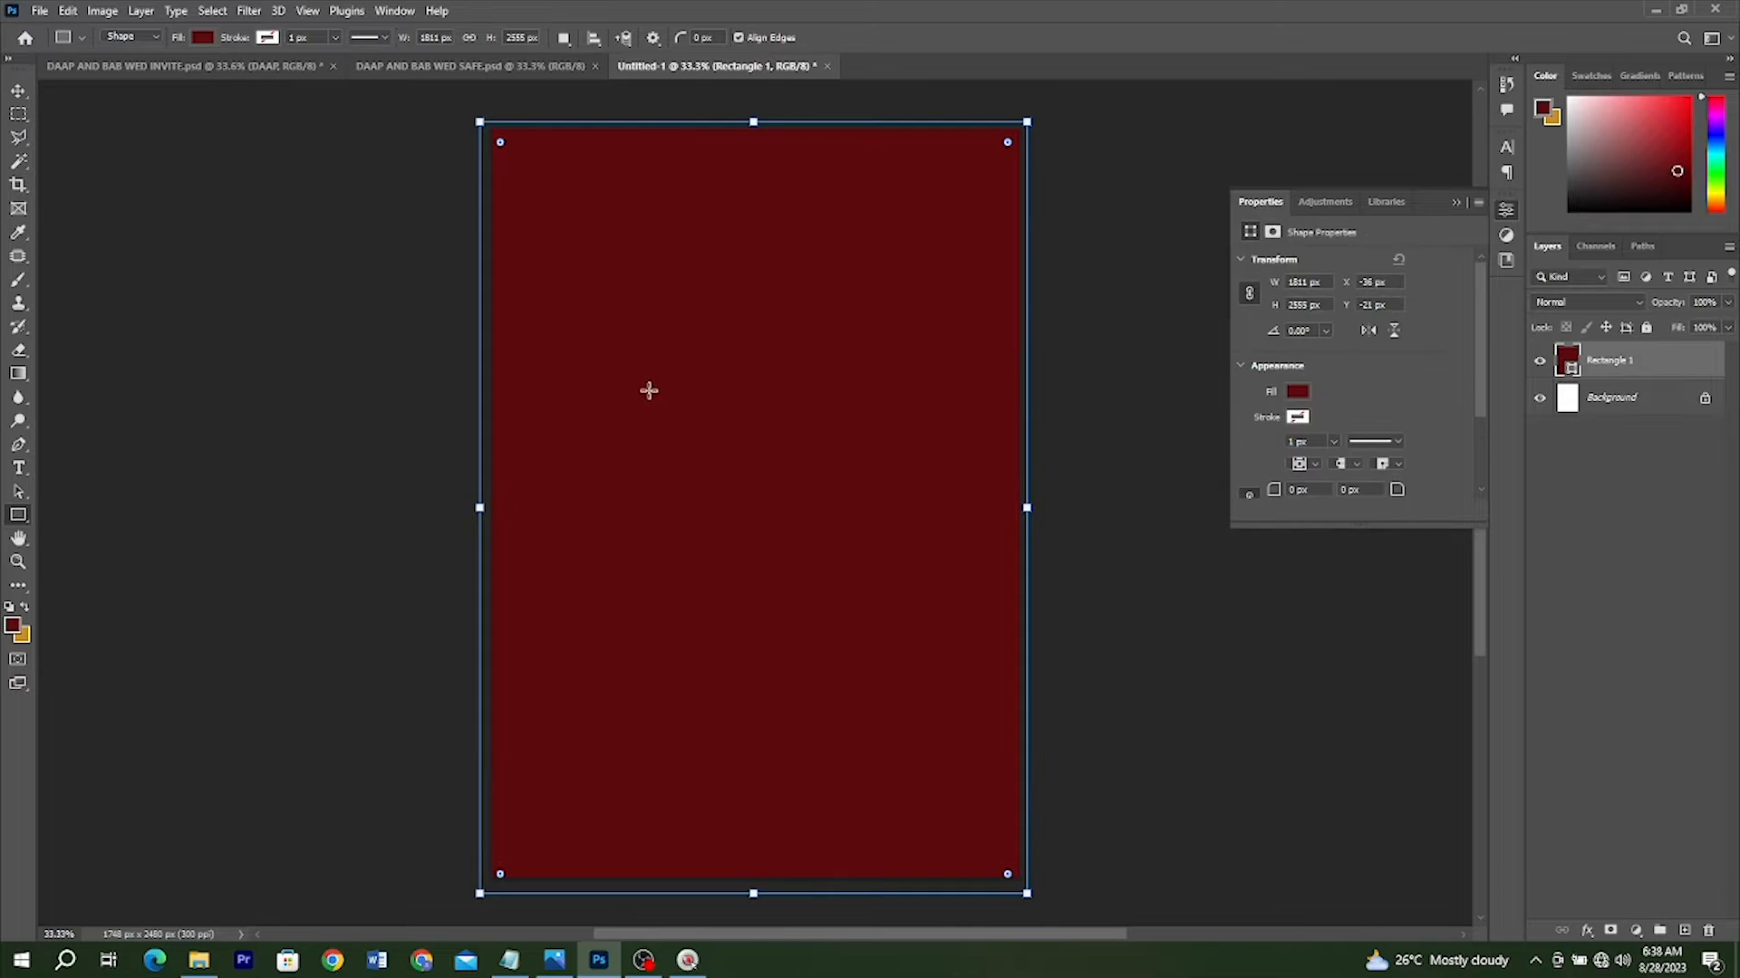
{"action": "left_click", "coordinate": [1300, 391]}
{"action": "double_click", "coordinate": [1502, 488]}
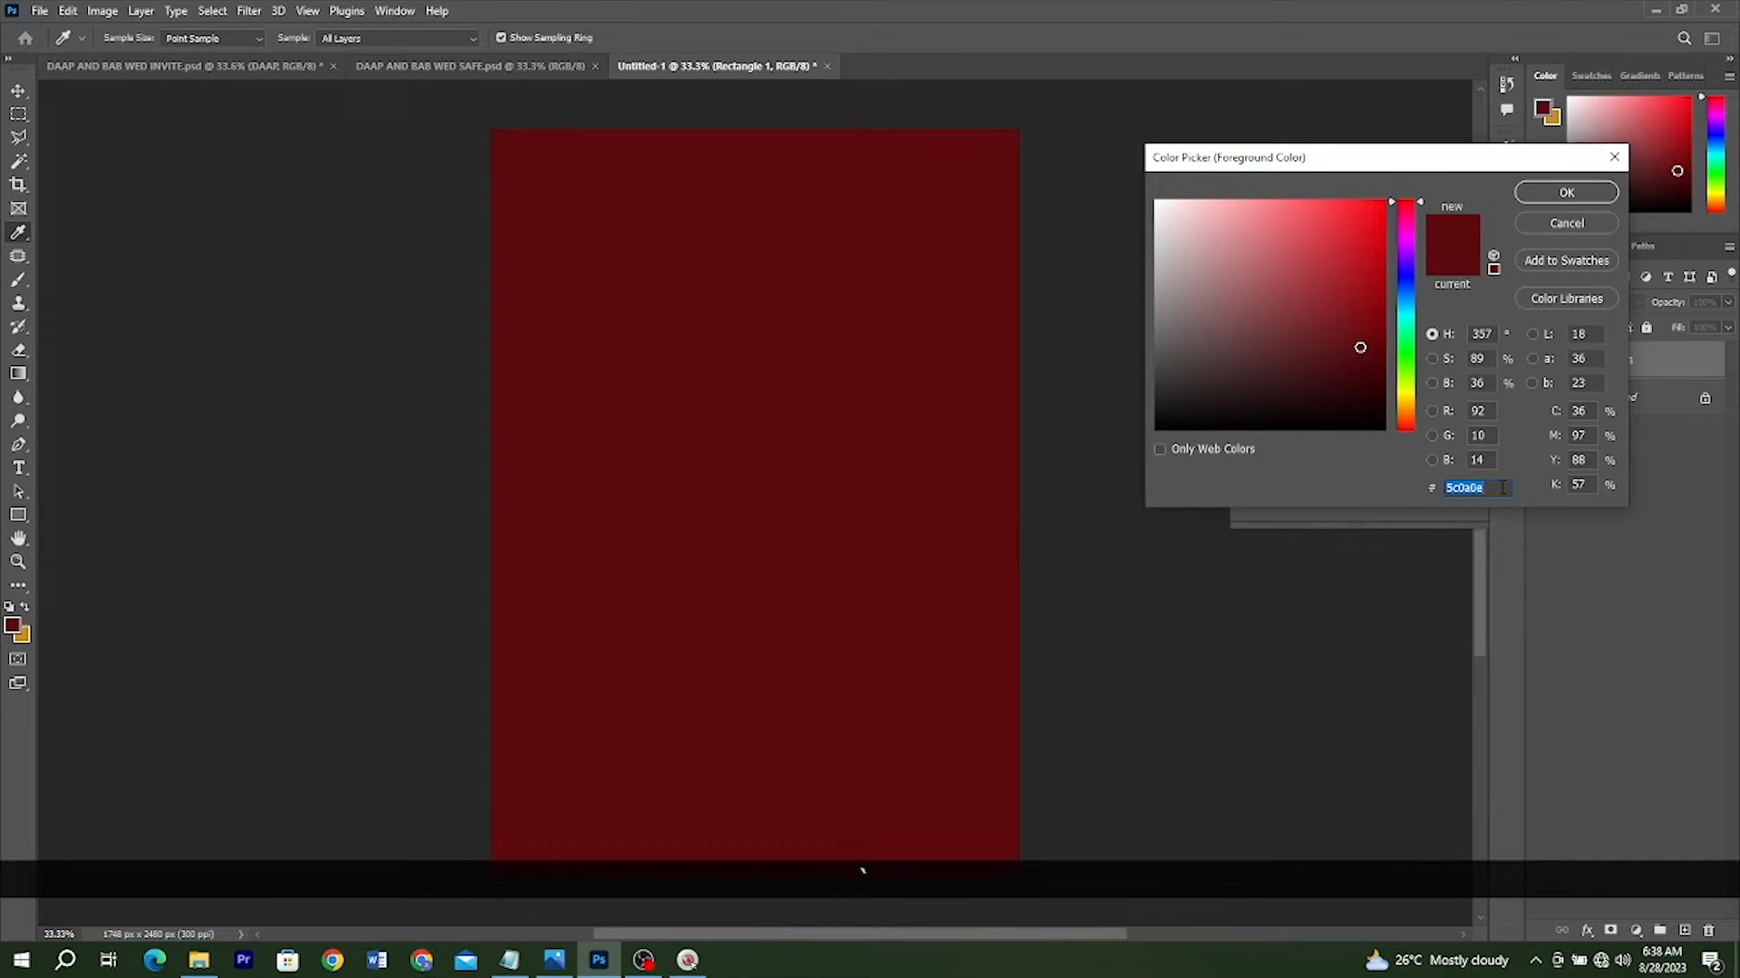
{"action": "key", "text": "Return"}
Place the grey grainy texture image from the Wedding folder and scale it from its center to about 103% to cover the canvas
{"action": "left_click", "coordinate": [599, 960]}
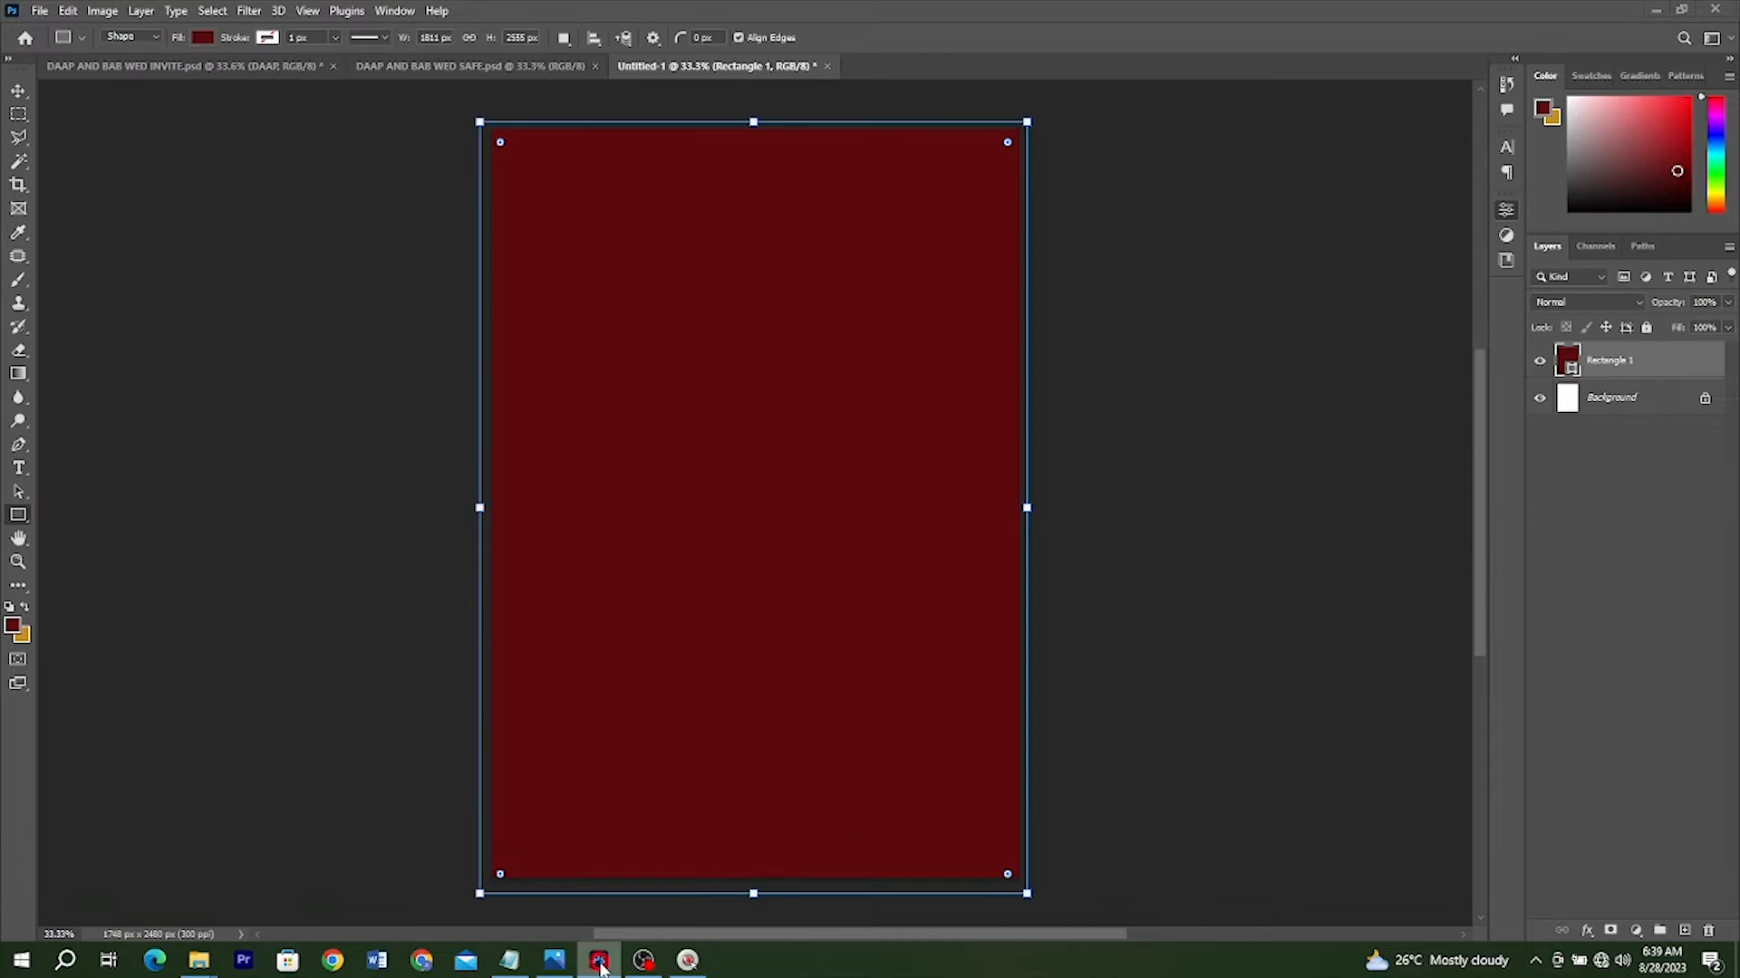
{"action": "left_click", "coordinate": [272, 272]}
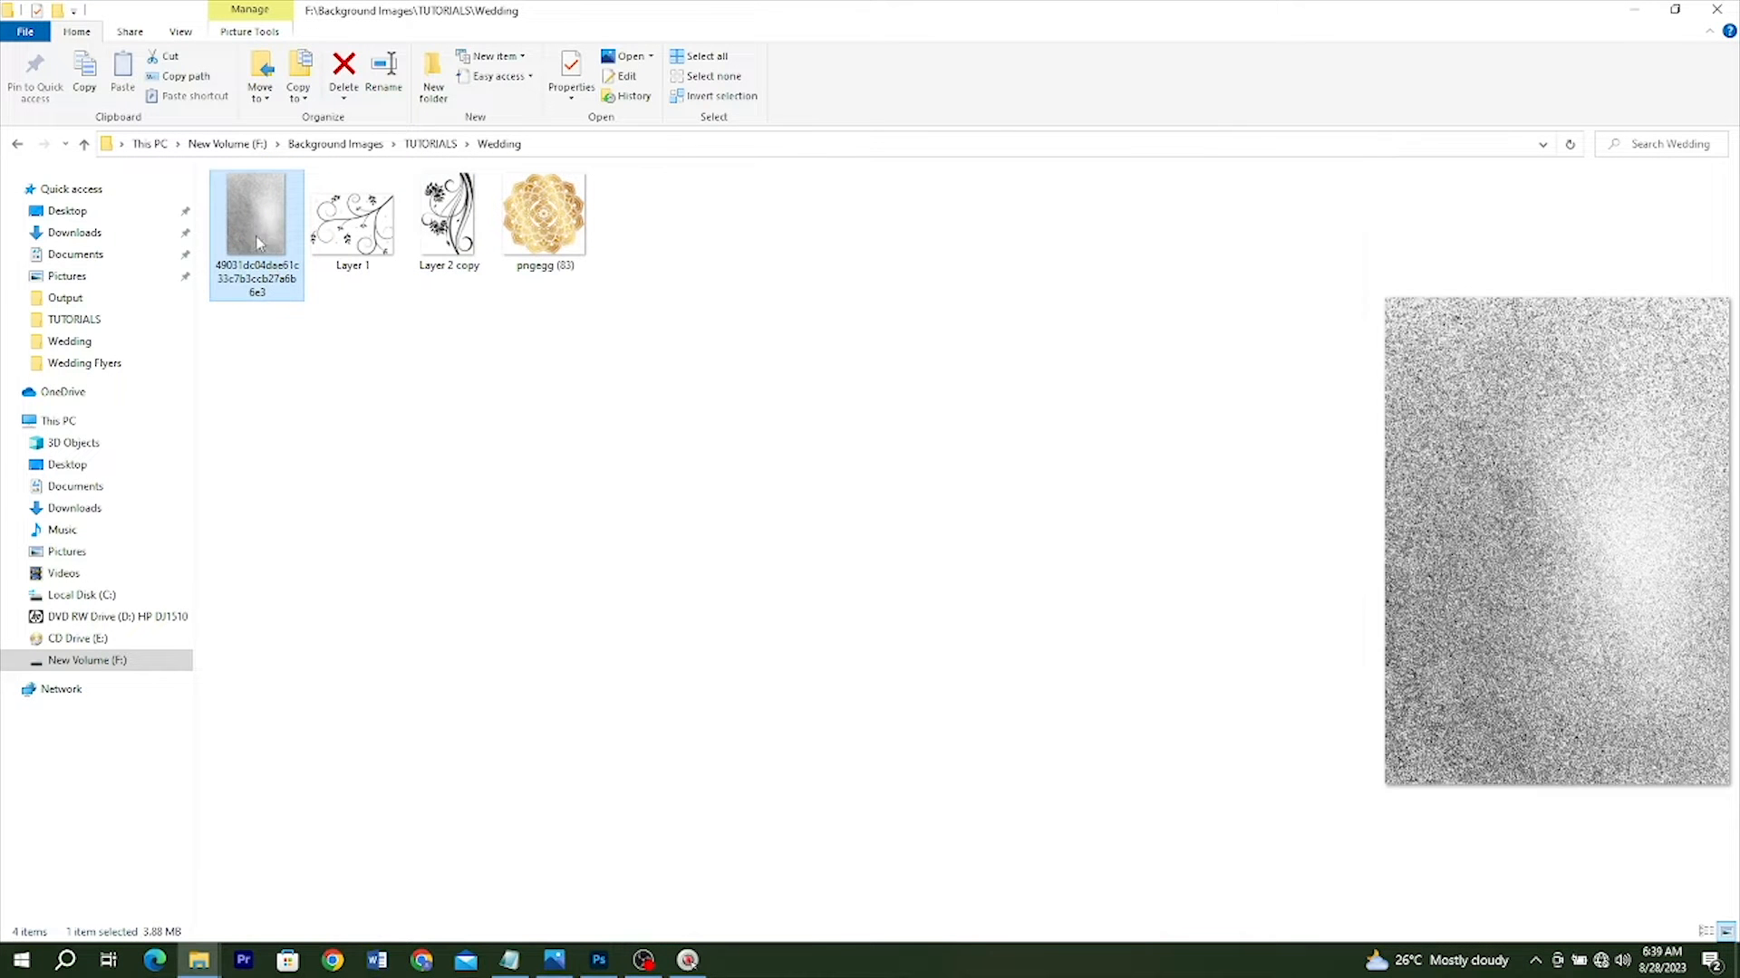
{"action": "left_click_drag", "start_coordinate": [255, 236], "coordinate": [765, 608]}
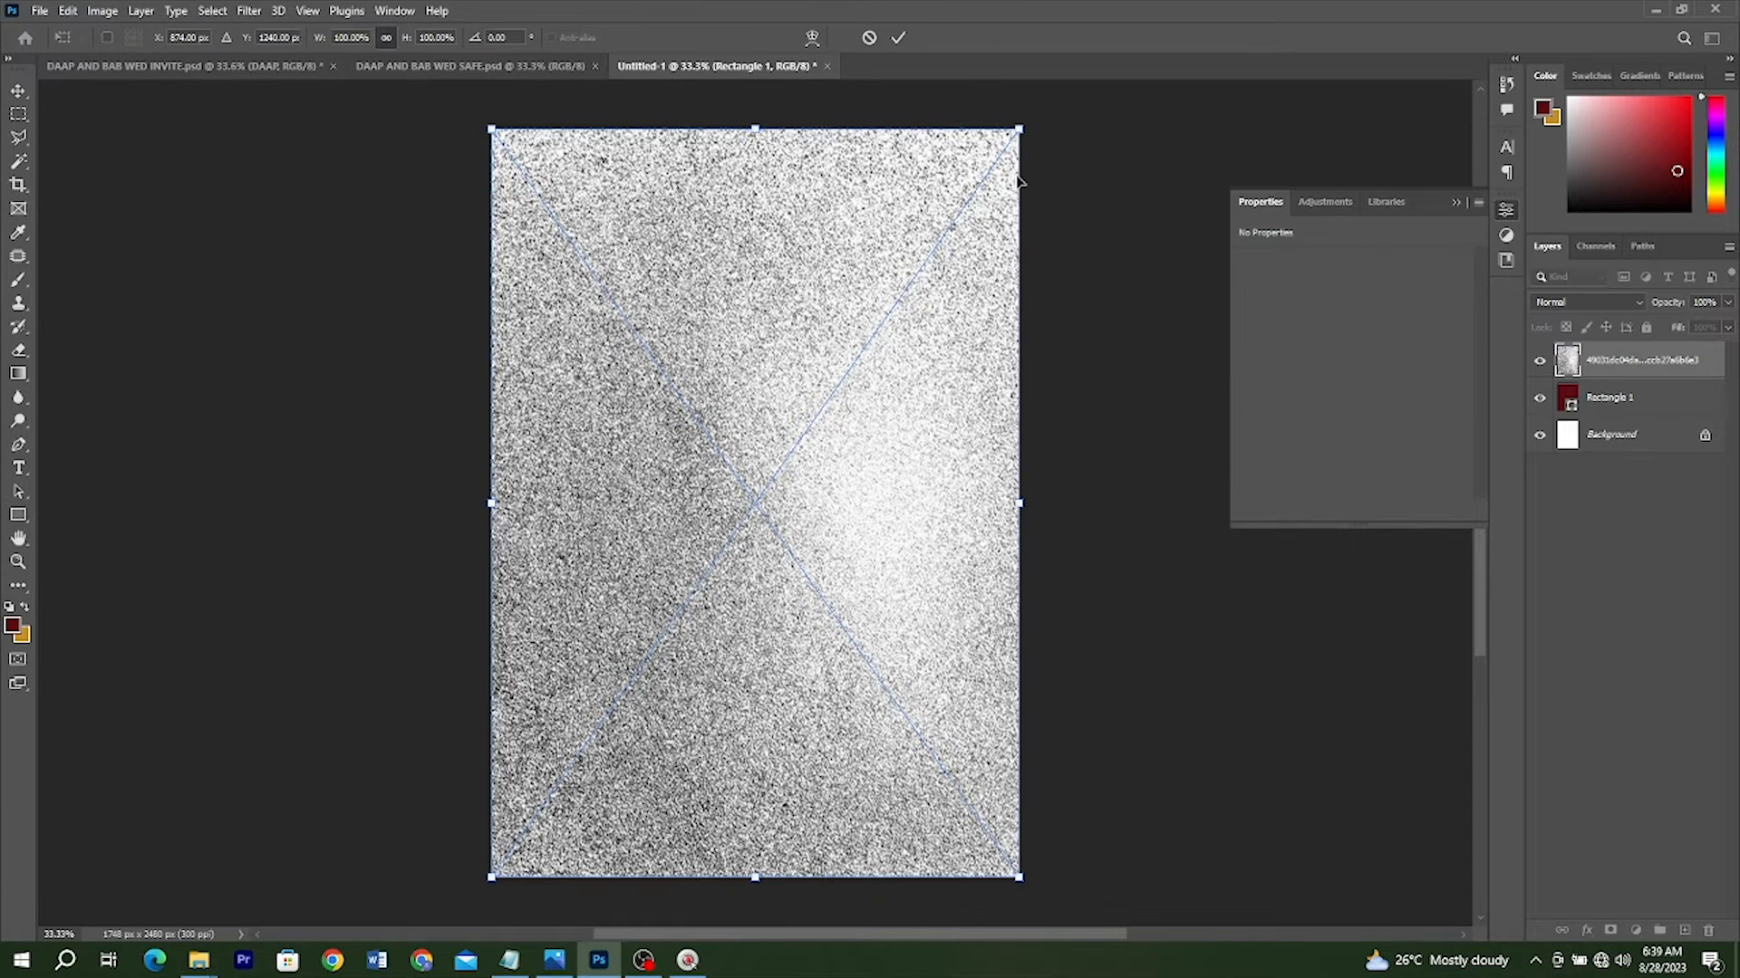
{"action": "left_click_drag", "start_coordinate": [1024, 135], "coordinate": [1029, 116]}
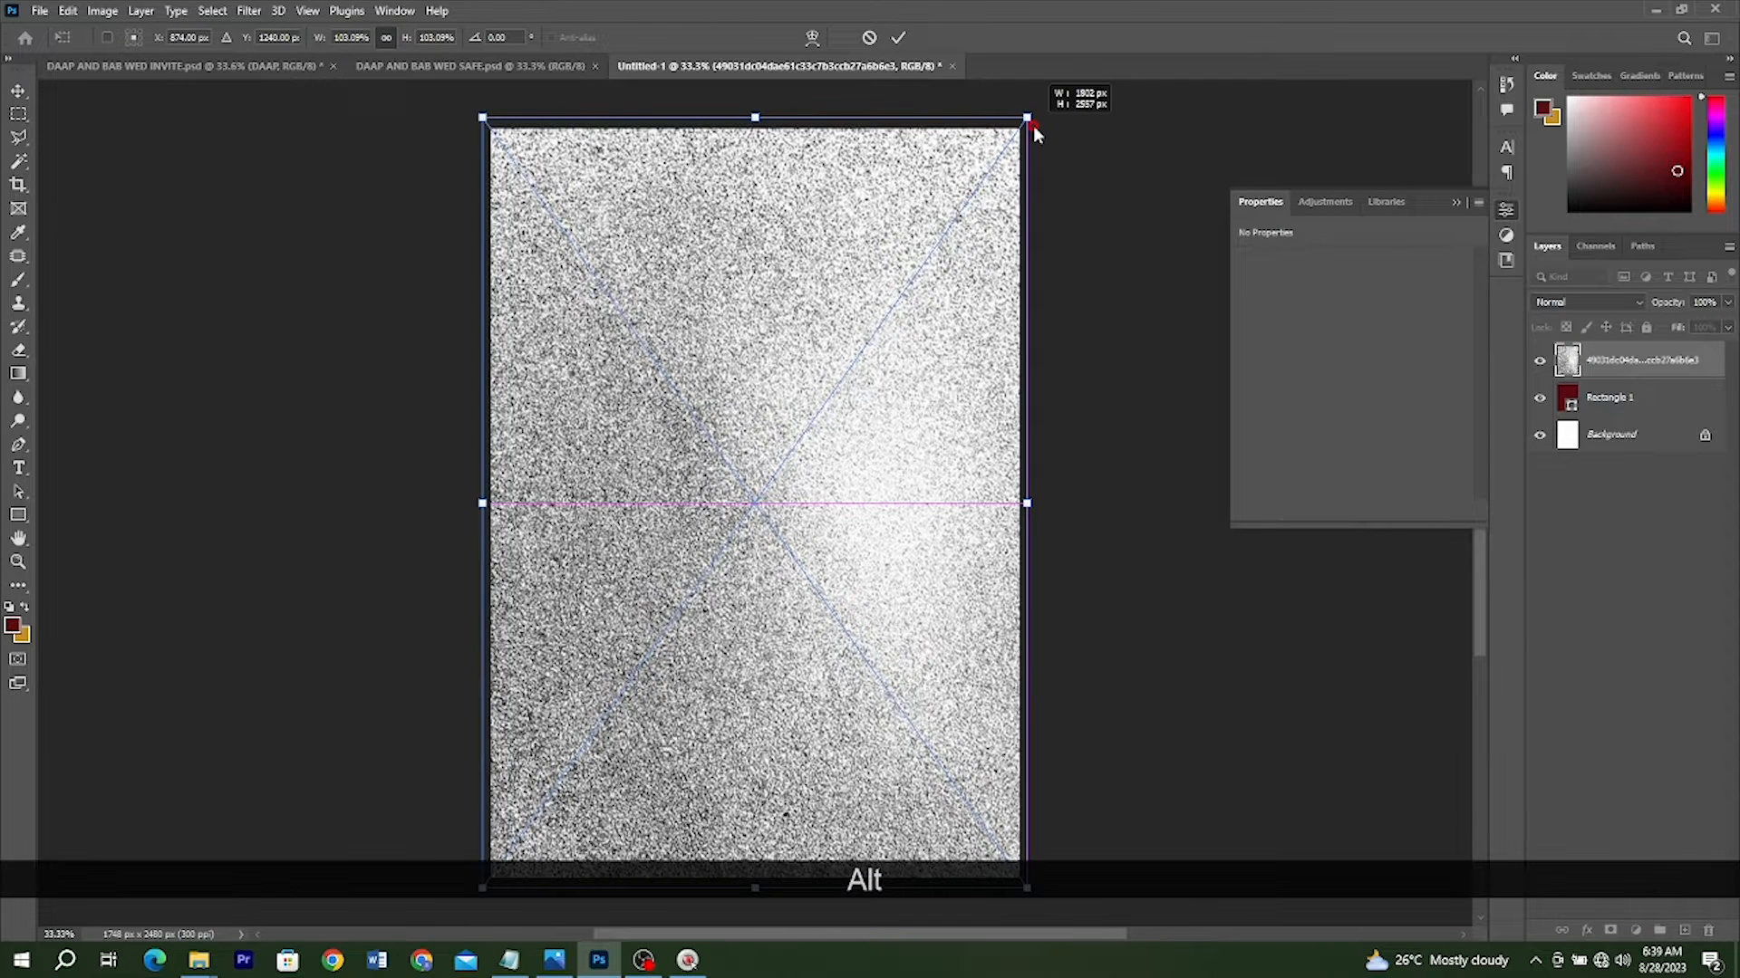
{"action": "double_click", "coordinate": [895, 203]}
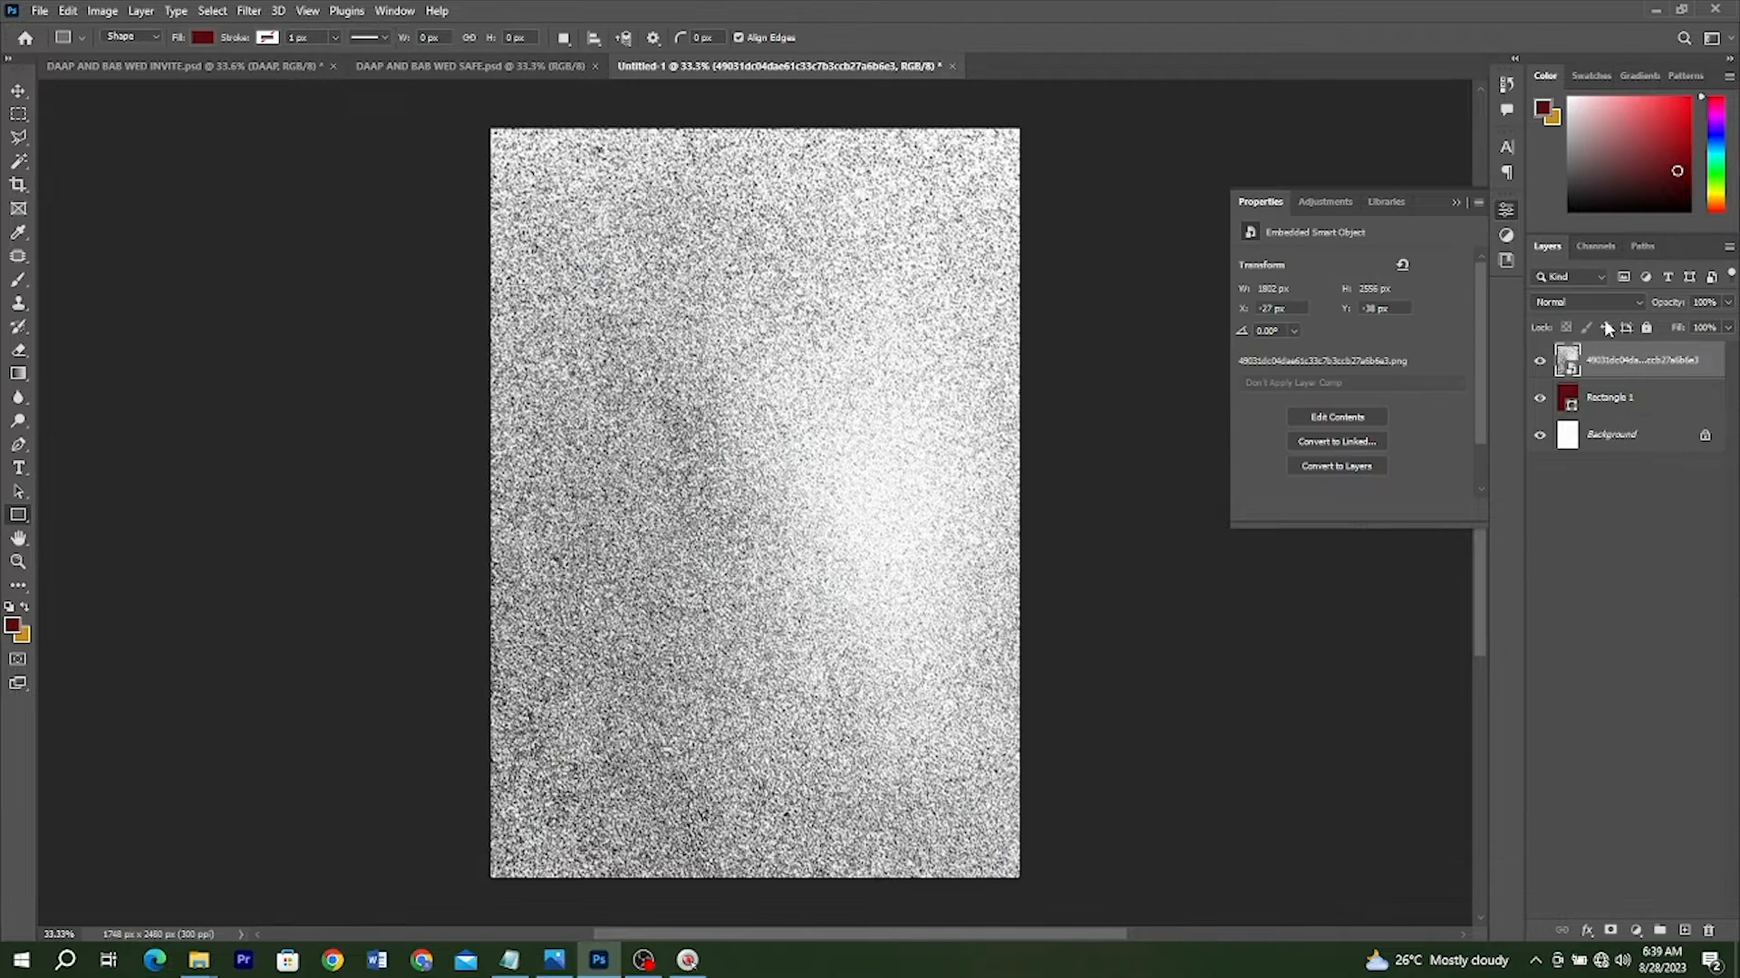
Set the texture layer's blend mode to Multiply and its opacity to 15%
{"action": "left_click", "coordinate": [1576, 301]}
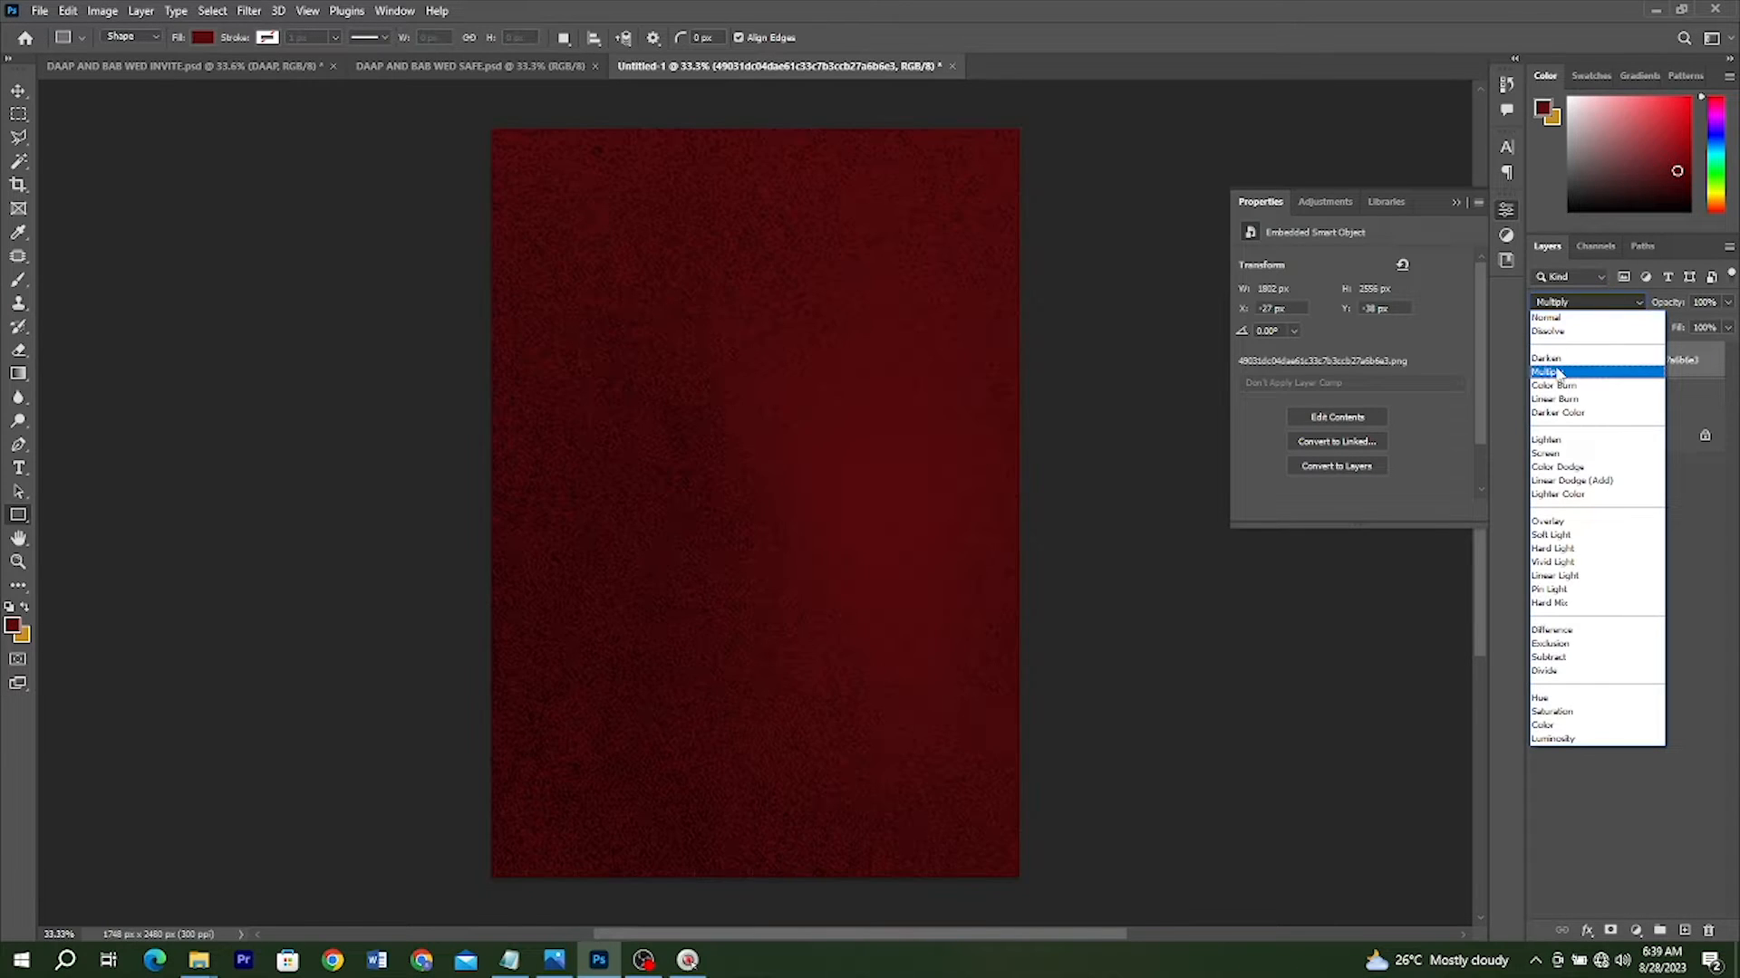
{"action": "left_click", "coordinate": [1558, 372]}
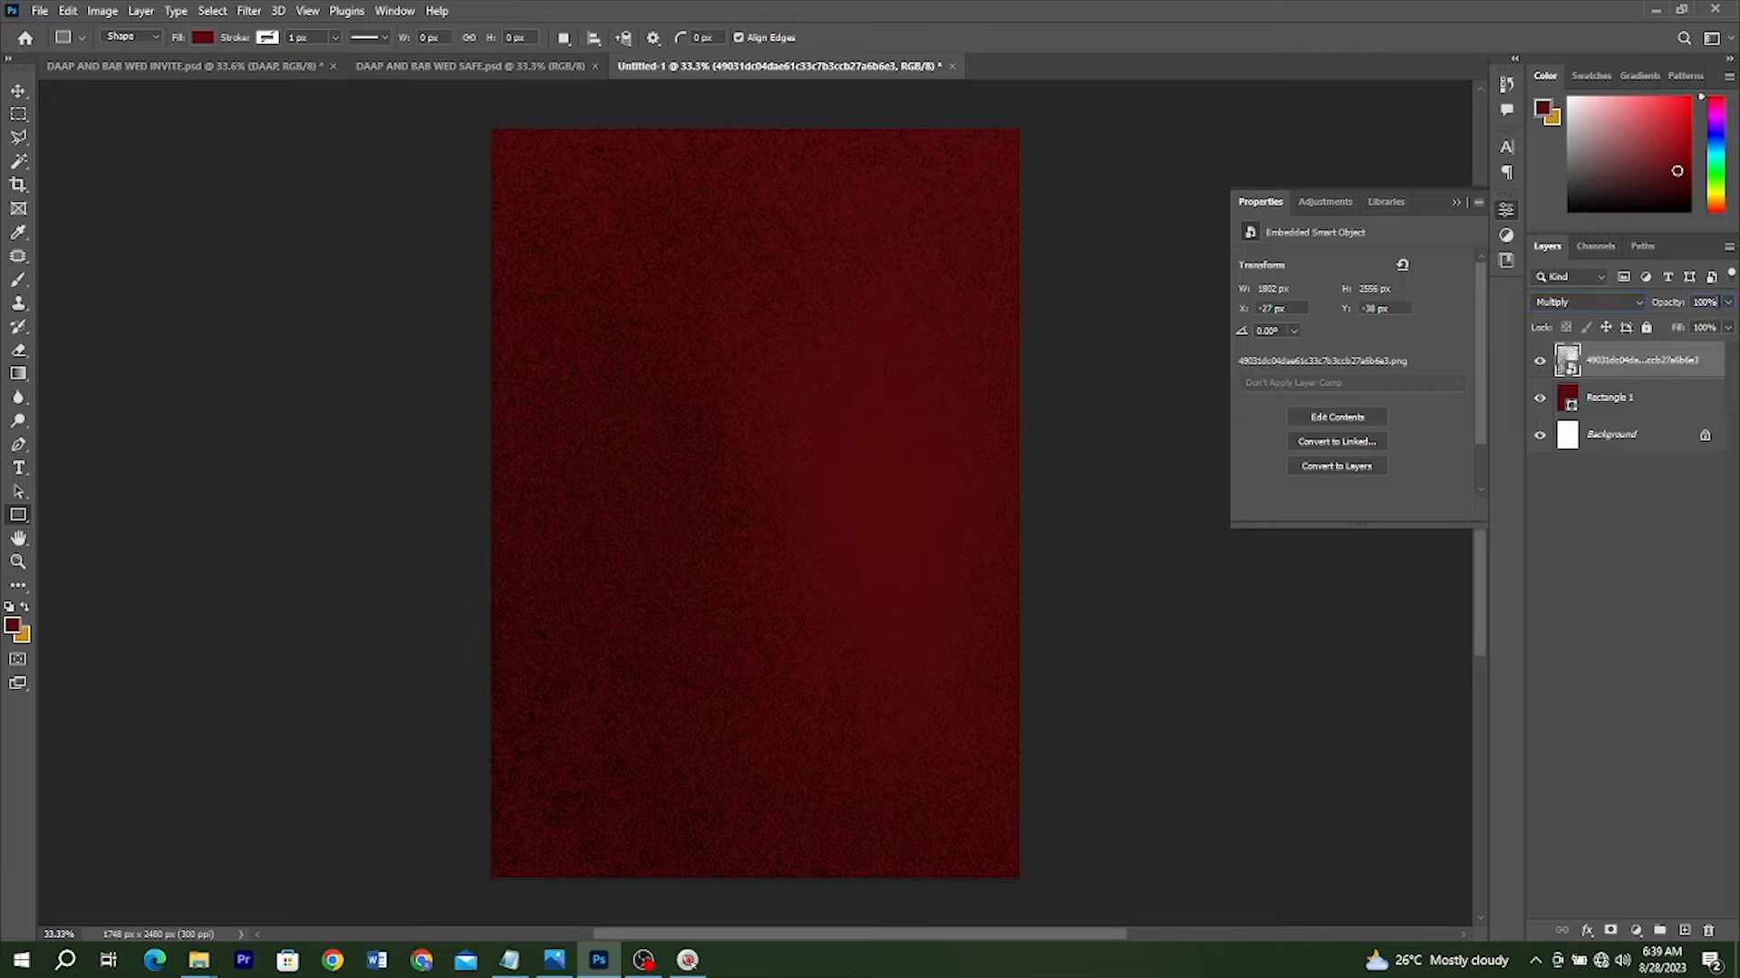
{"action": "right_click", "coordinate": [1703, 303]}
{"action": "type", "text": "15"}
{"action": "key", "text": "Return"}
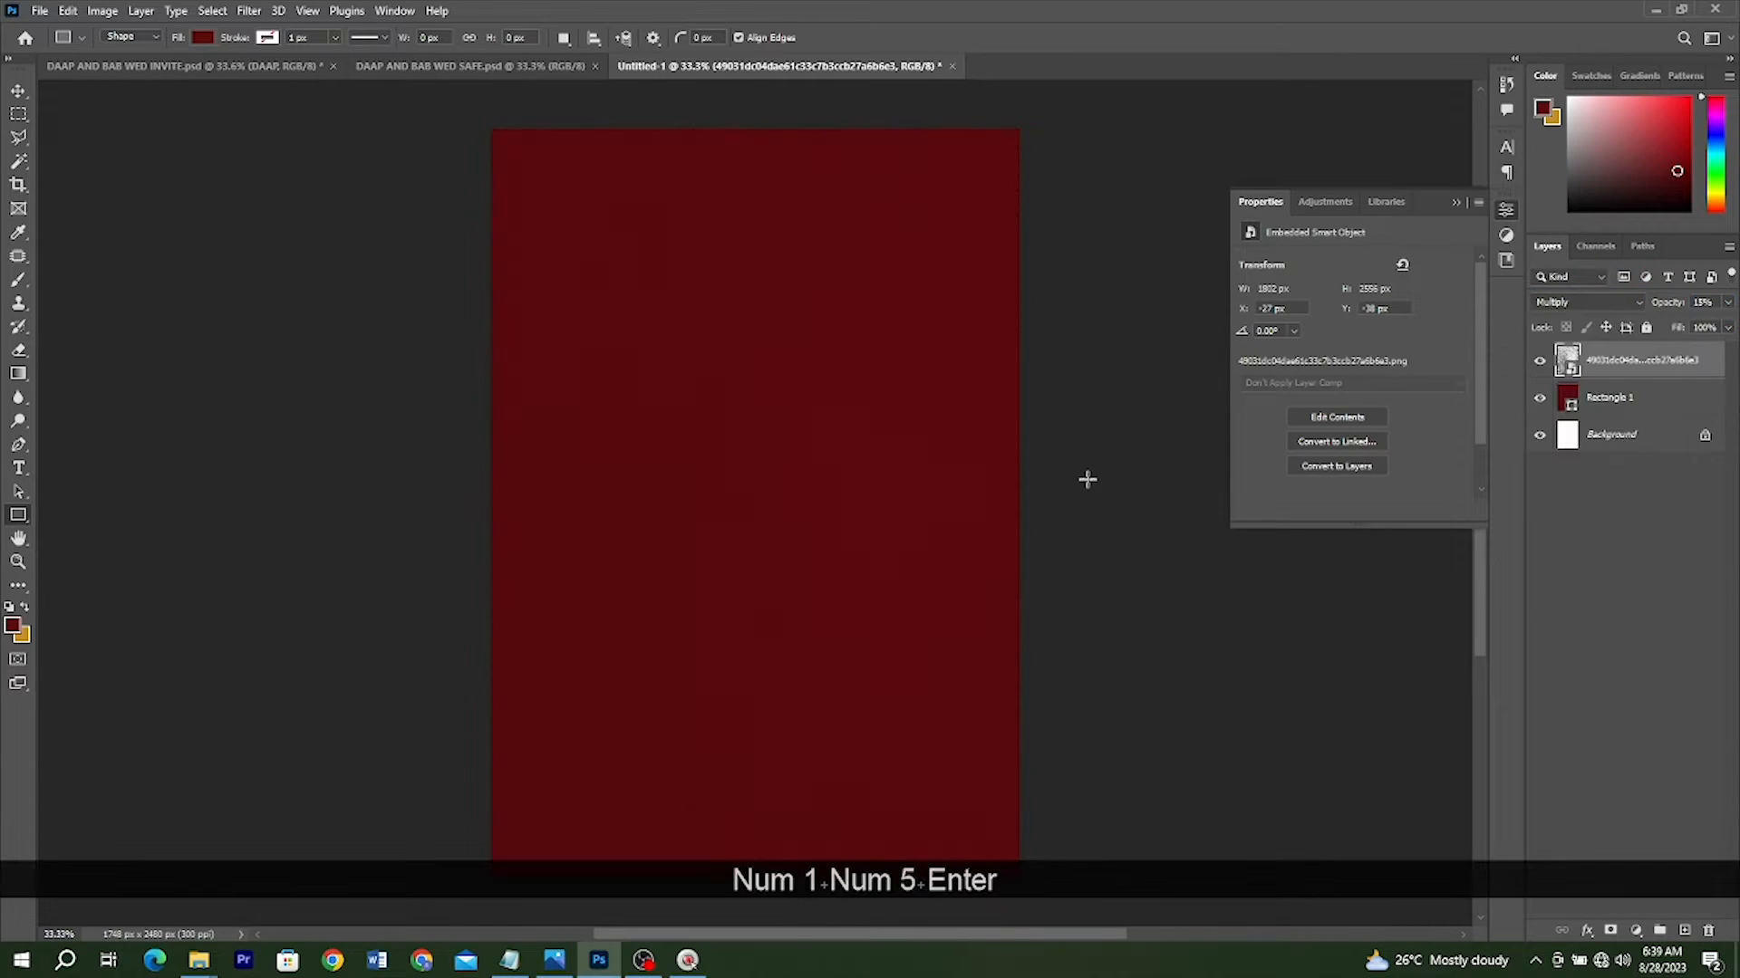
Group the texture layer together with the red rectangle layer
{"action": "key", "text": "v"}
{"action": "left_click", "coordinate": [1667, 397], "text": "shift"}
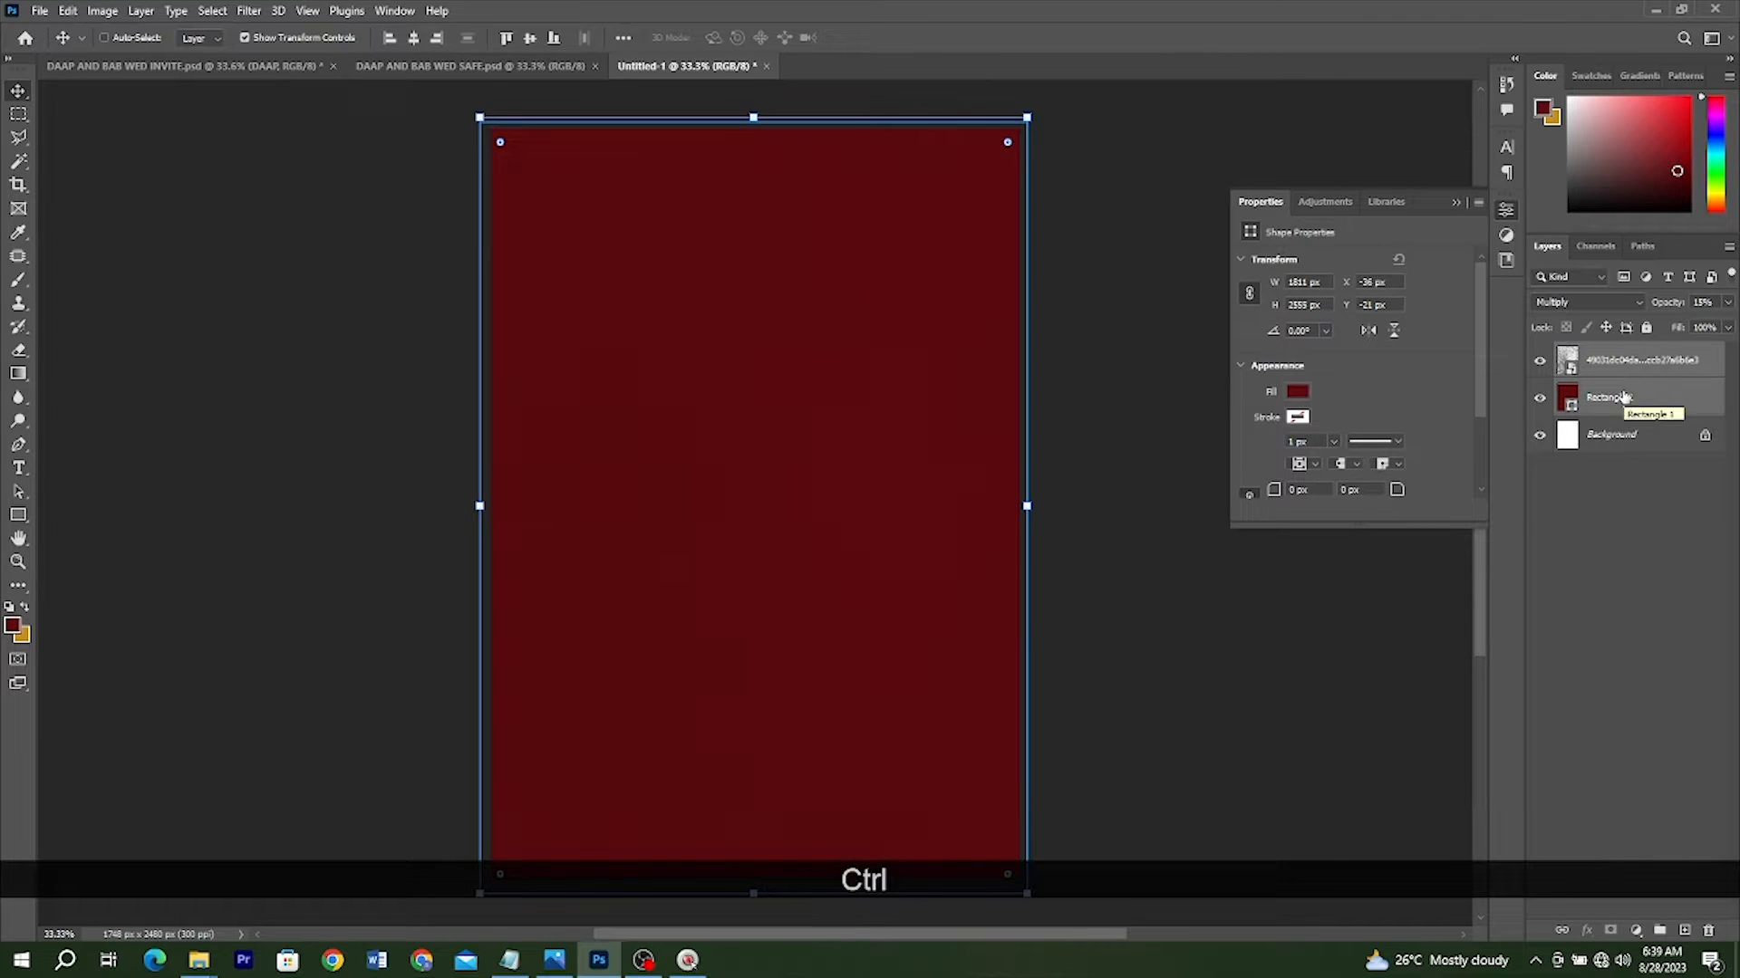
{"action": "key", "text": "ctrl+g"}
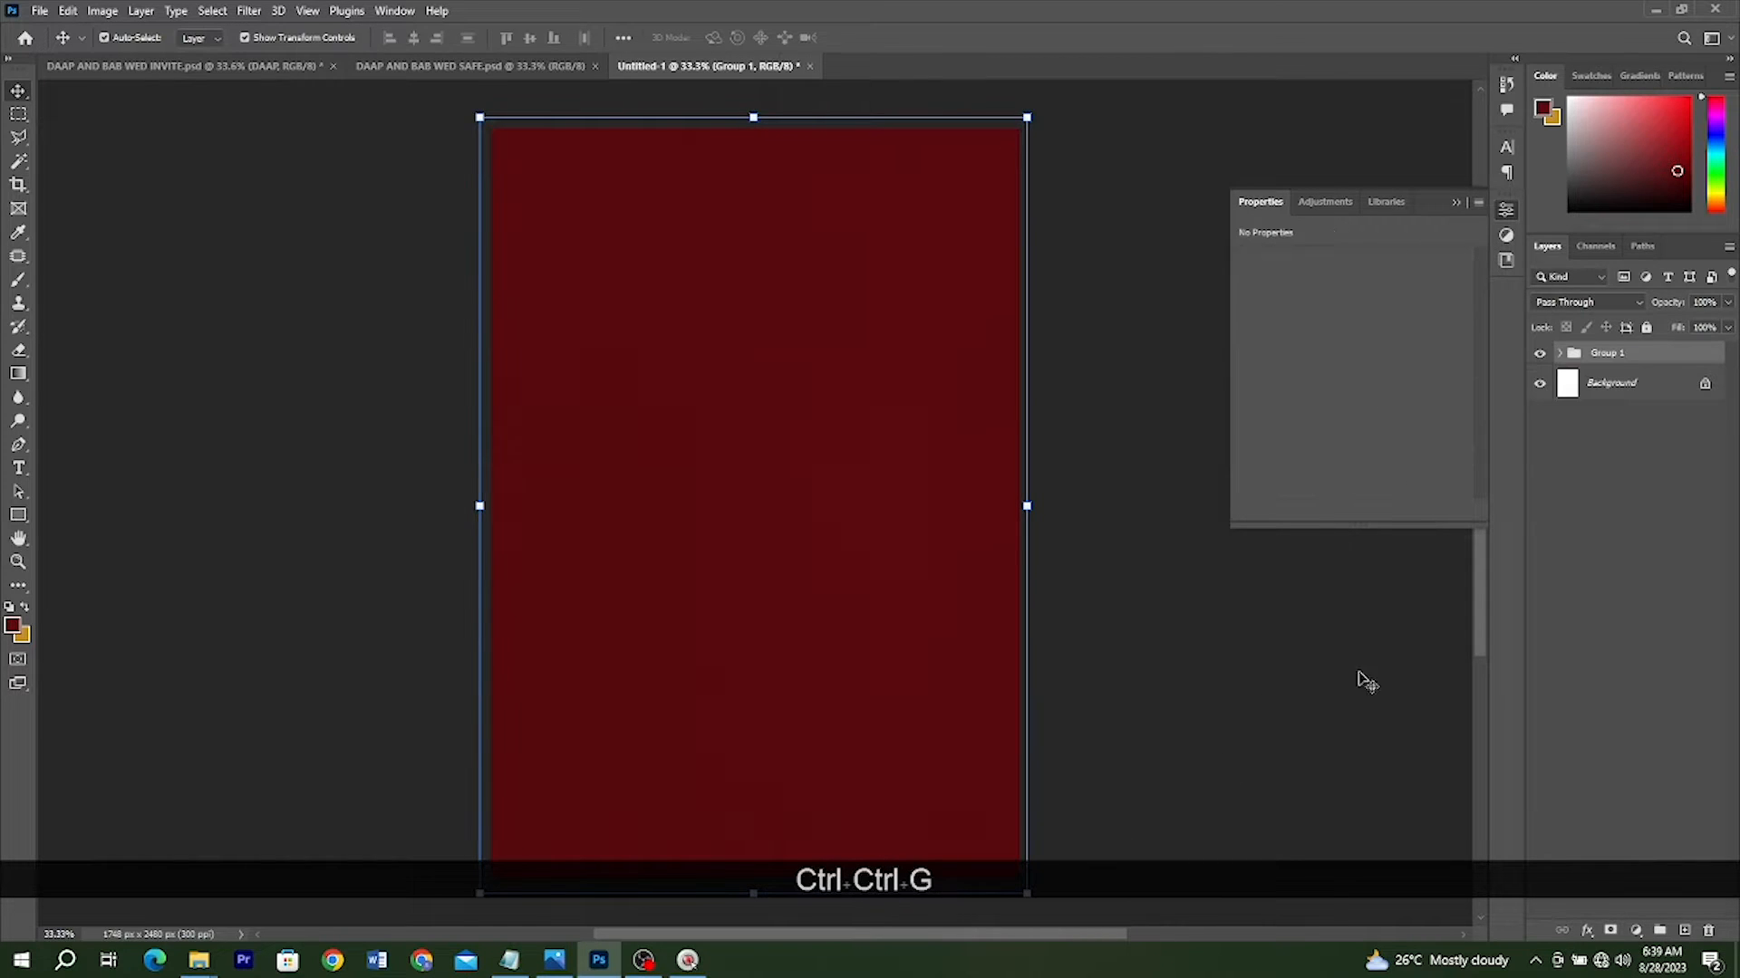
Rename the new group "bACKGROUNG" and lock it against editing
{"action": "double_click", "coordinate": [1602, 355]}
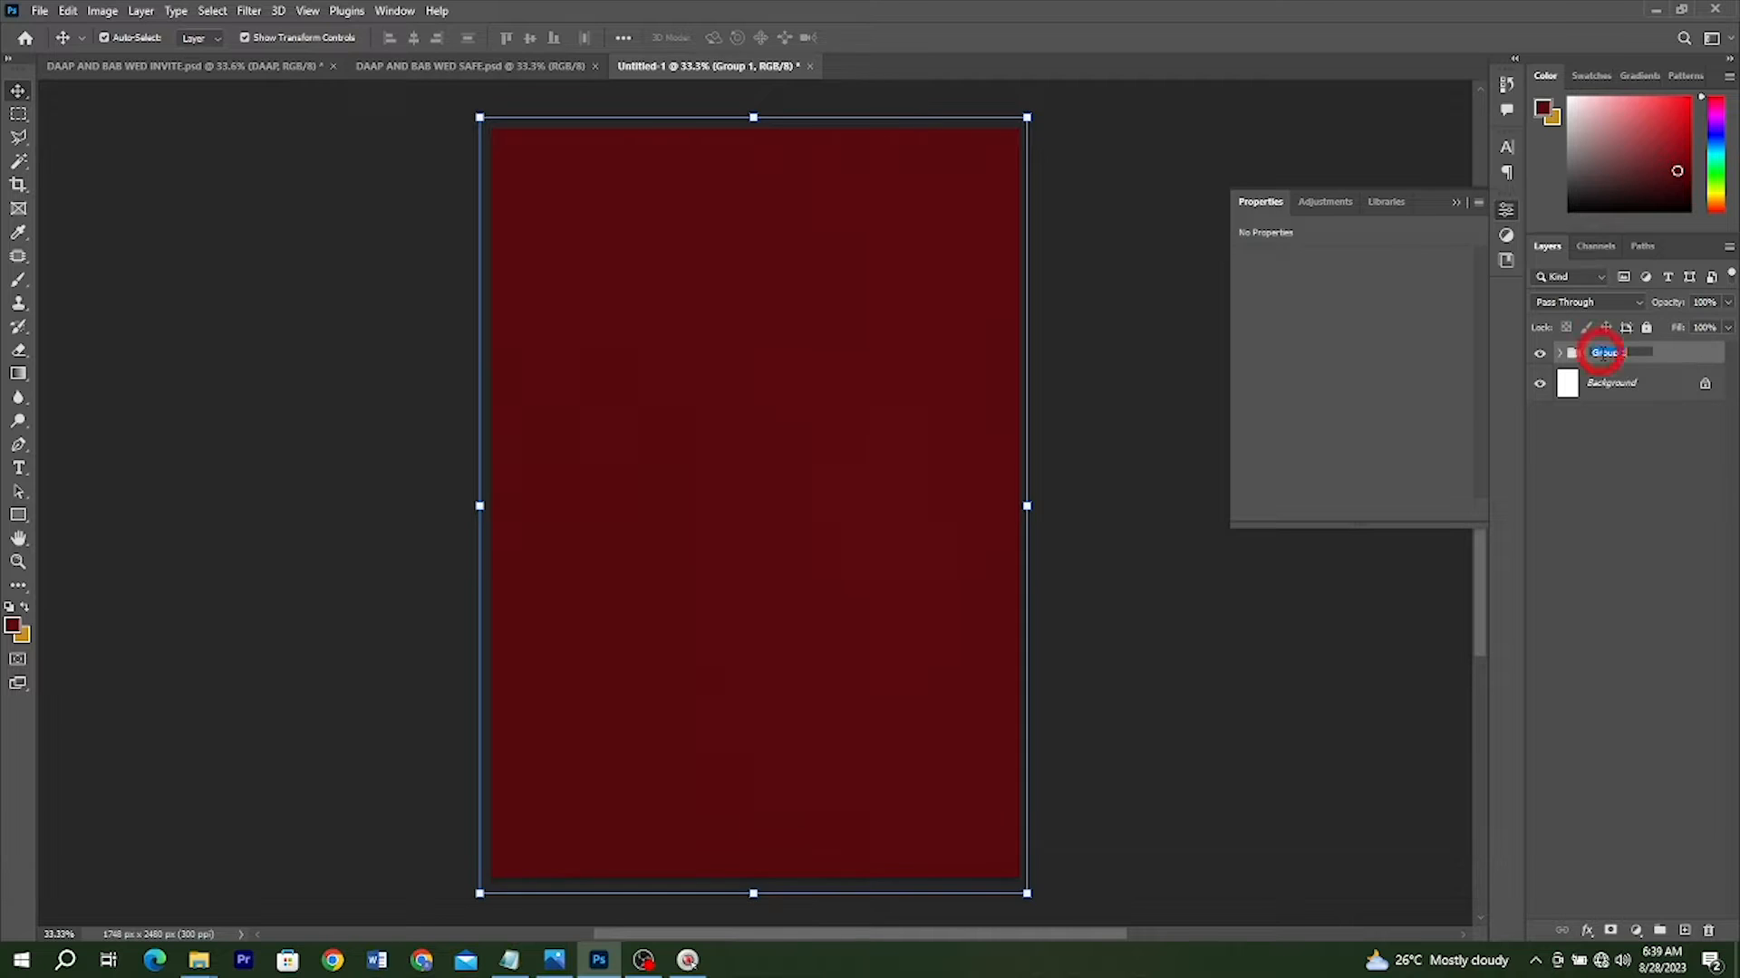
{"action": "type", "text": "BaCKGROUNG"}
{"action": "left_click", "coordinate": [1646, 328]}
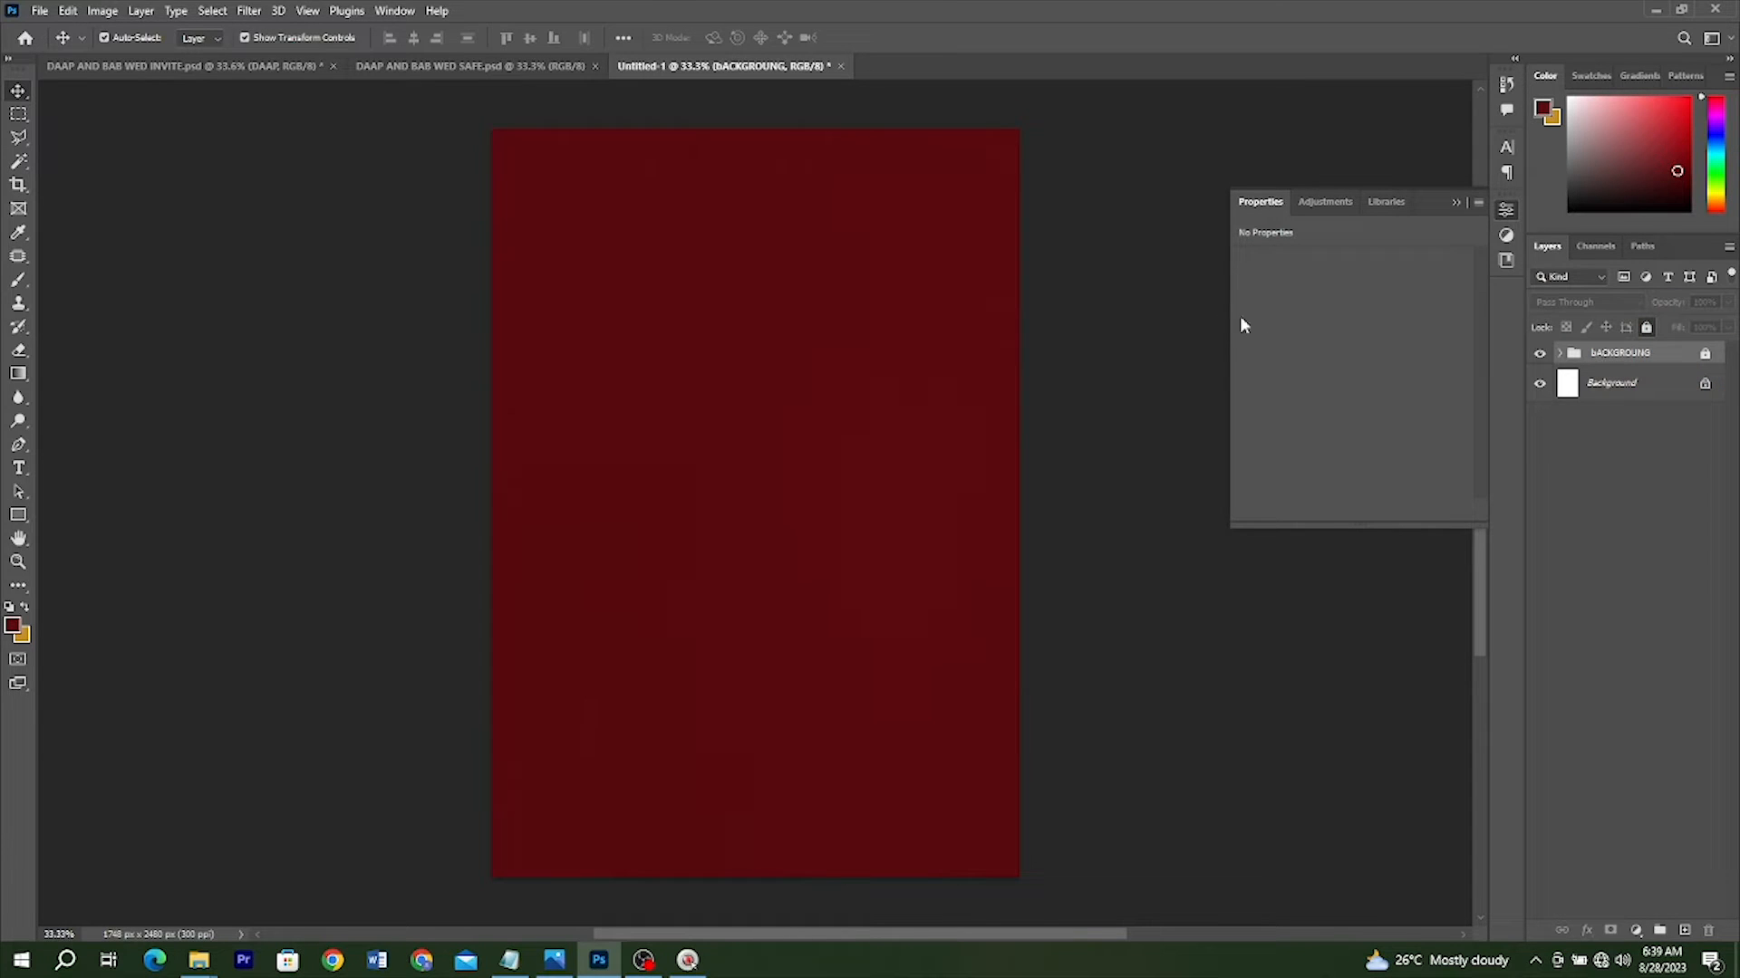
{"action": "left_click_drag", "start_coordinate": [912, 404], "coordinate": [902, 509]}
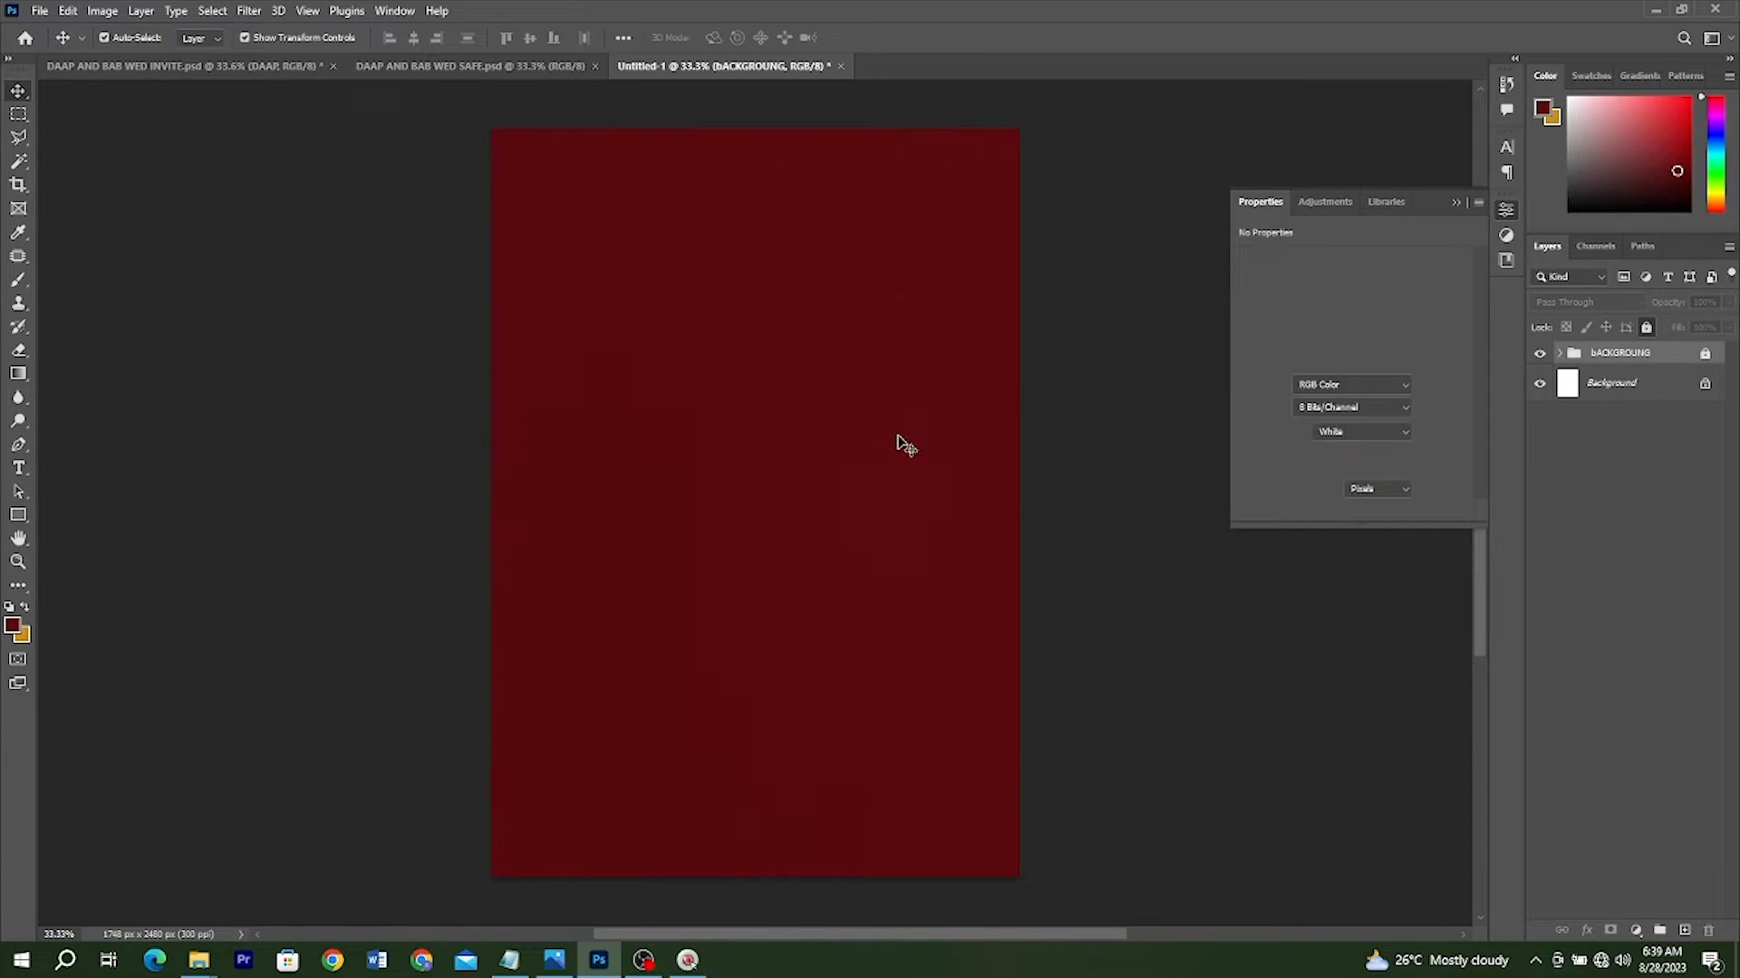
Place the floral "Layer 1" image from the Wedding folder near the page's upper-right corner
{"action": "mouse_move", "coordinate": [199, 959]}
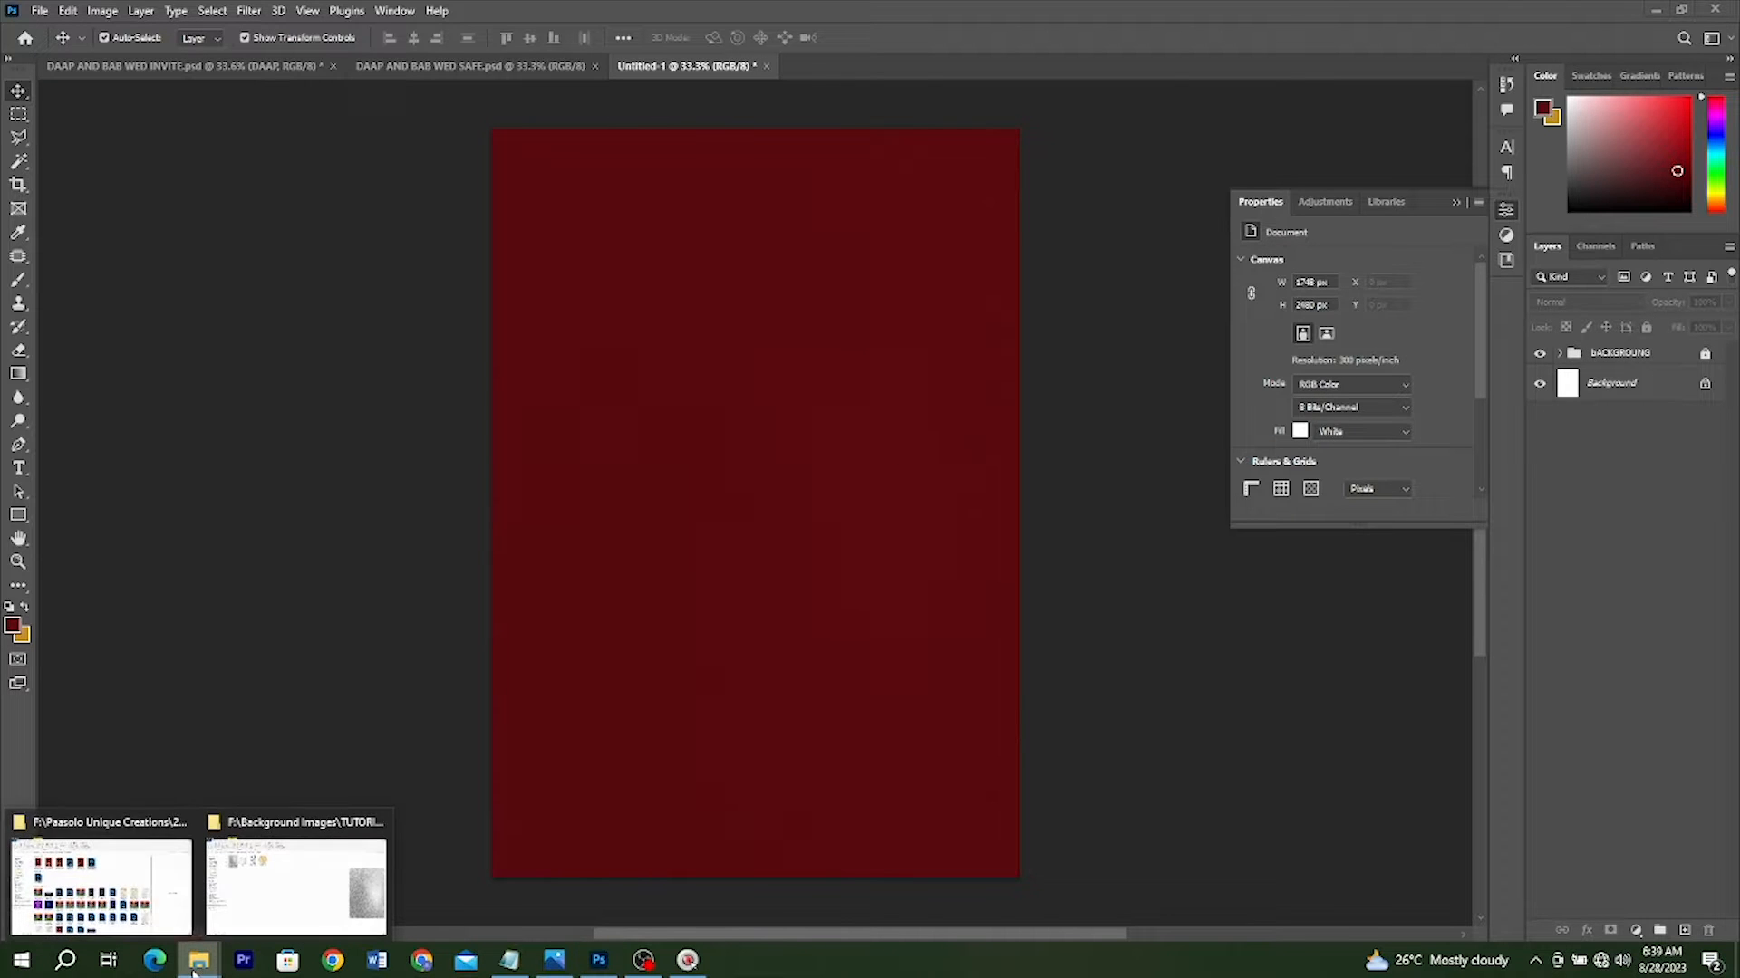
{"action": "left_click", "coordinate": [233, 883]}
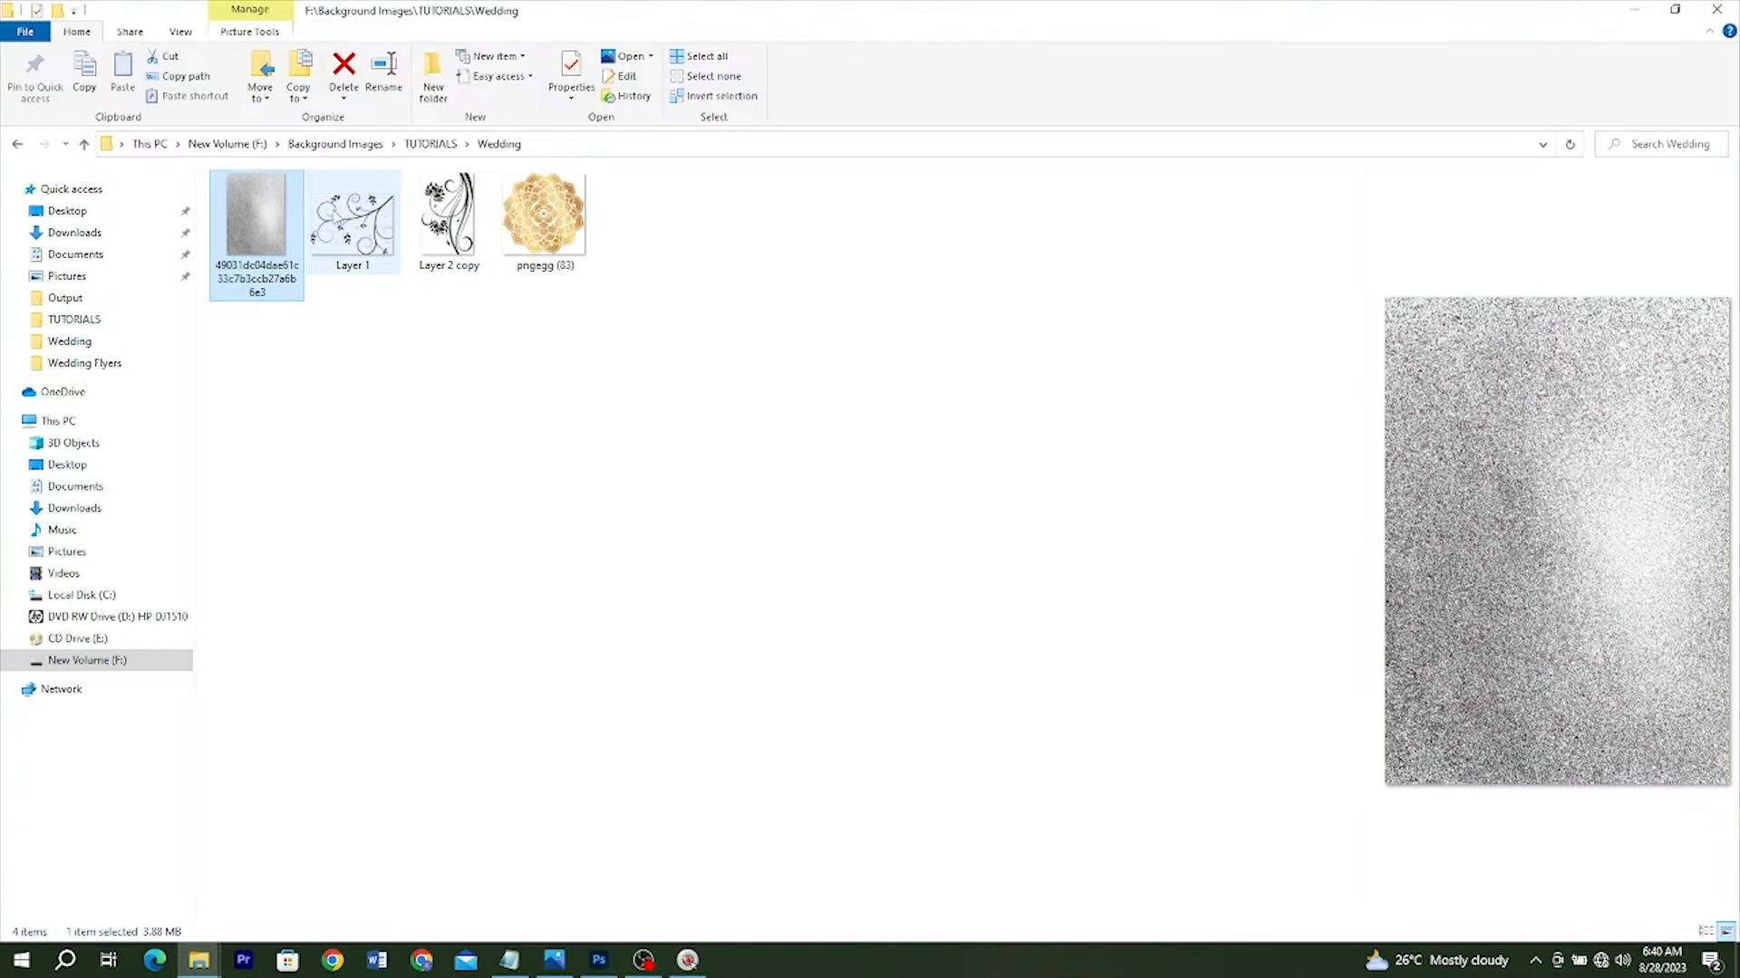
{"action": "left_click", "coordinate": [352, 225]}
{"action": "left_click_drag", "start_coordinate": [415, 464], "coordinate": [851, 304]}
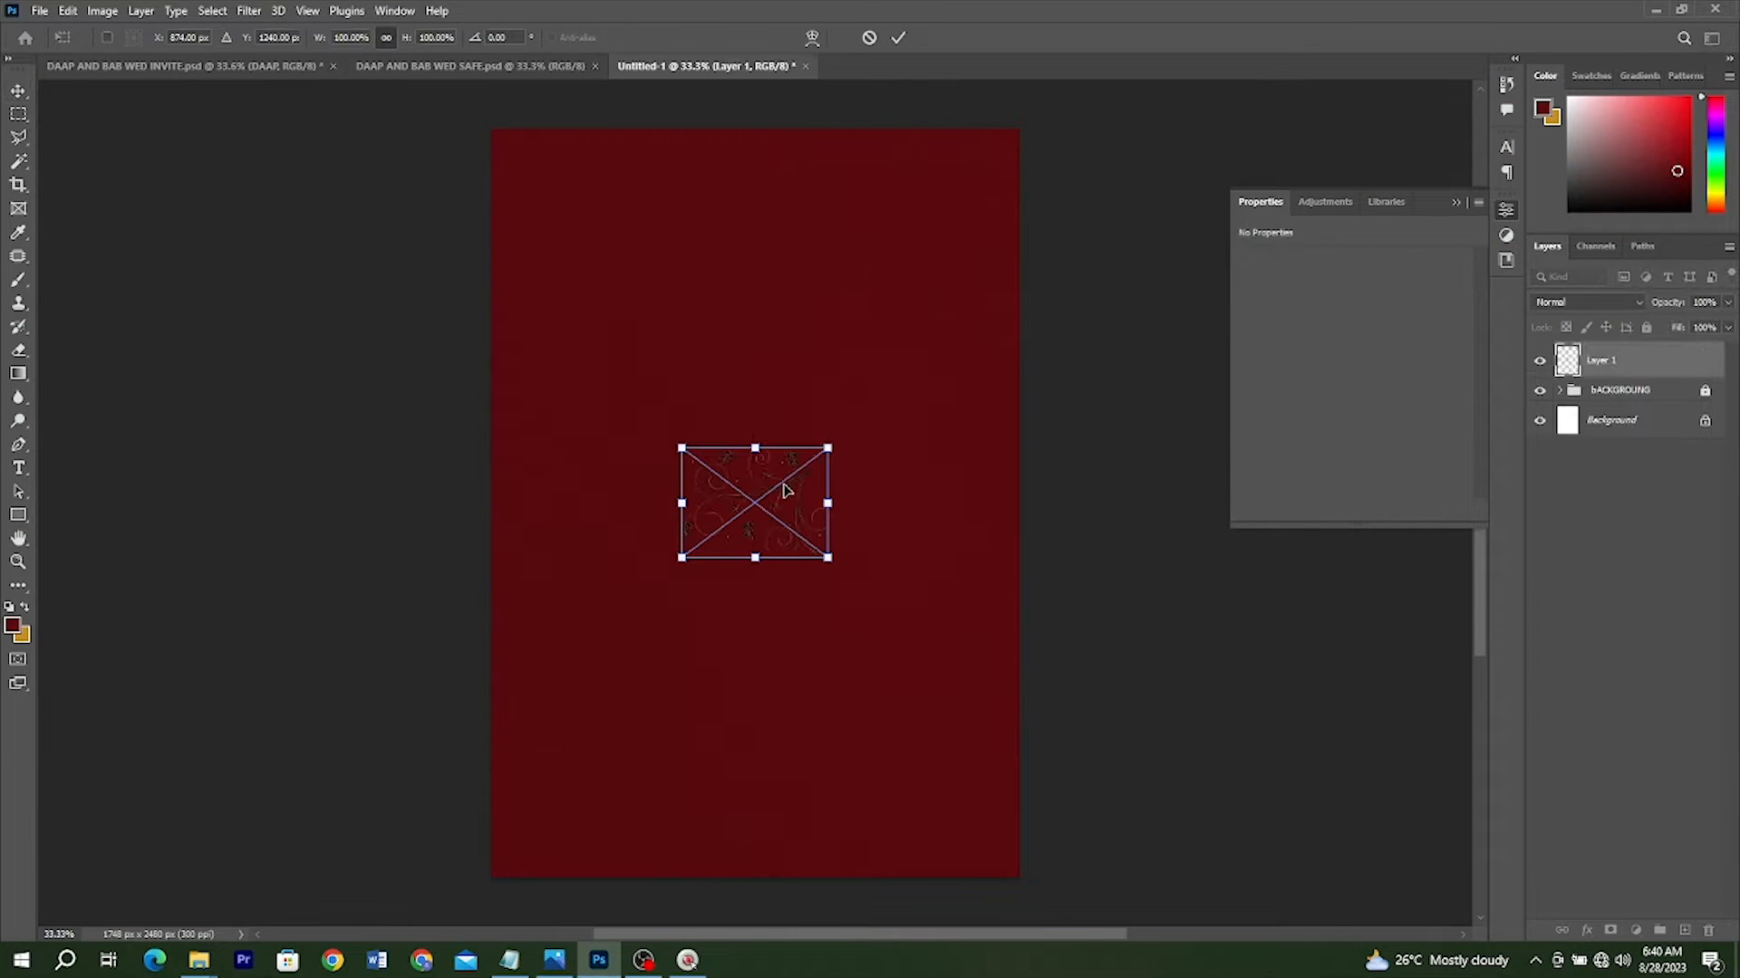
{"action": "left_click_drag", "start_coordinate": [805, 443], "coordinate": [979, 141]}
{"action": "key", "text": "Return"}
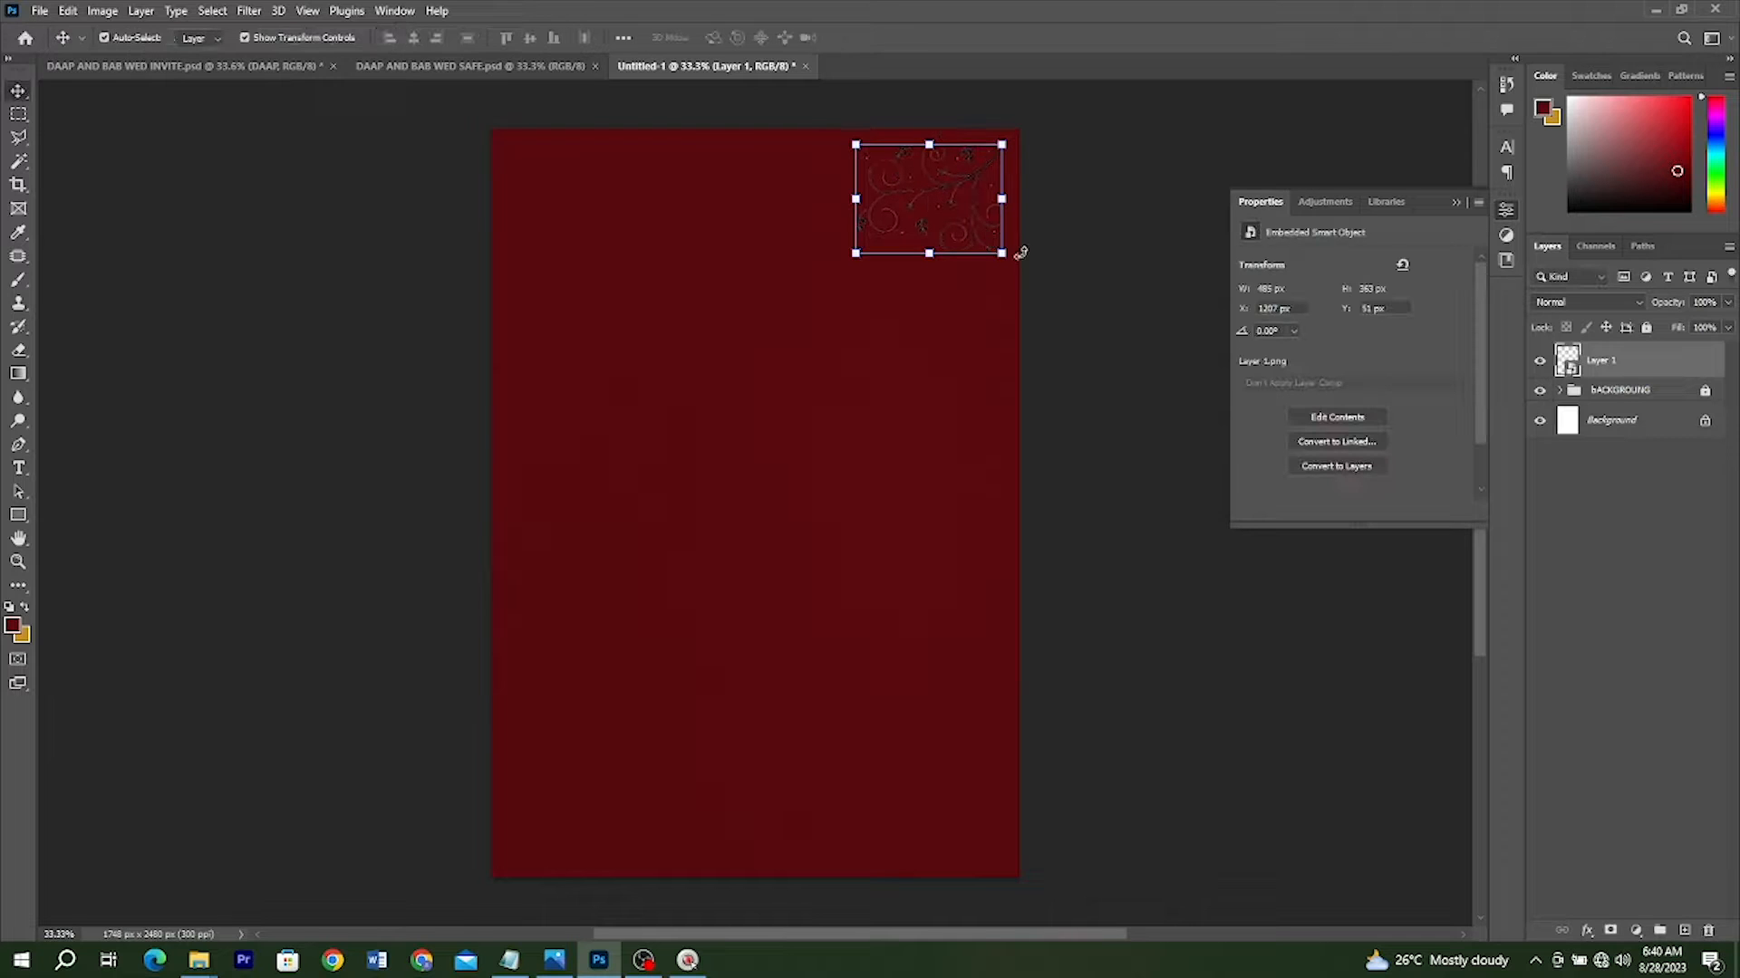
Check the finished invitation for reference and add a linear gold Gradient Overlay at 90° and 116% scale to the floral ornament
{"action": "left_click", "coordinate": [241, 67]}
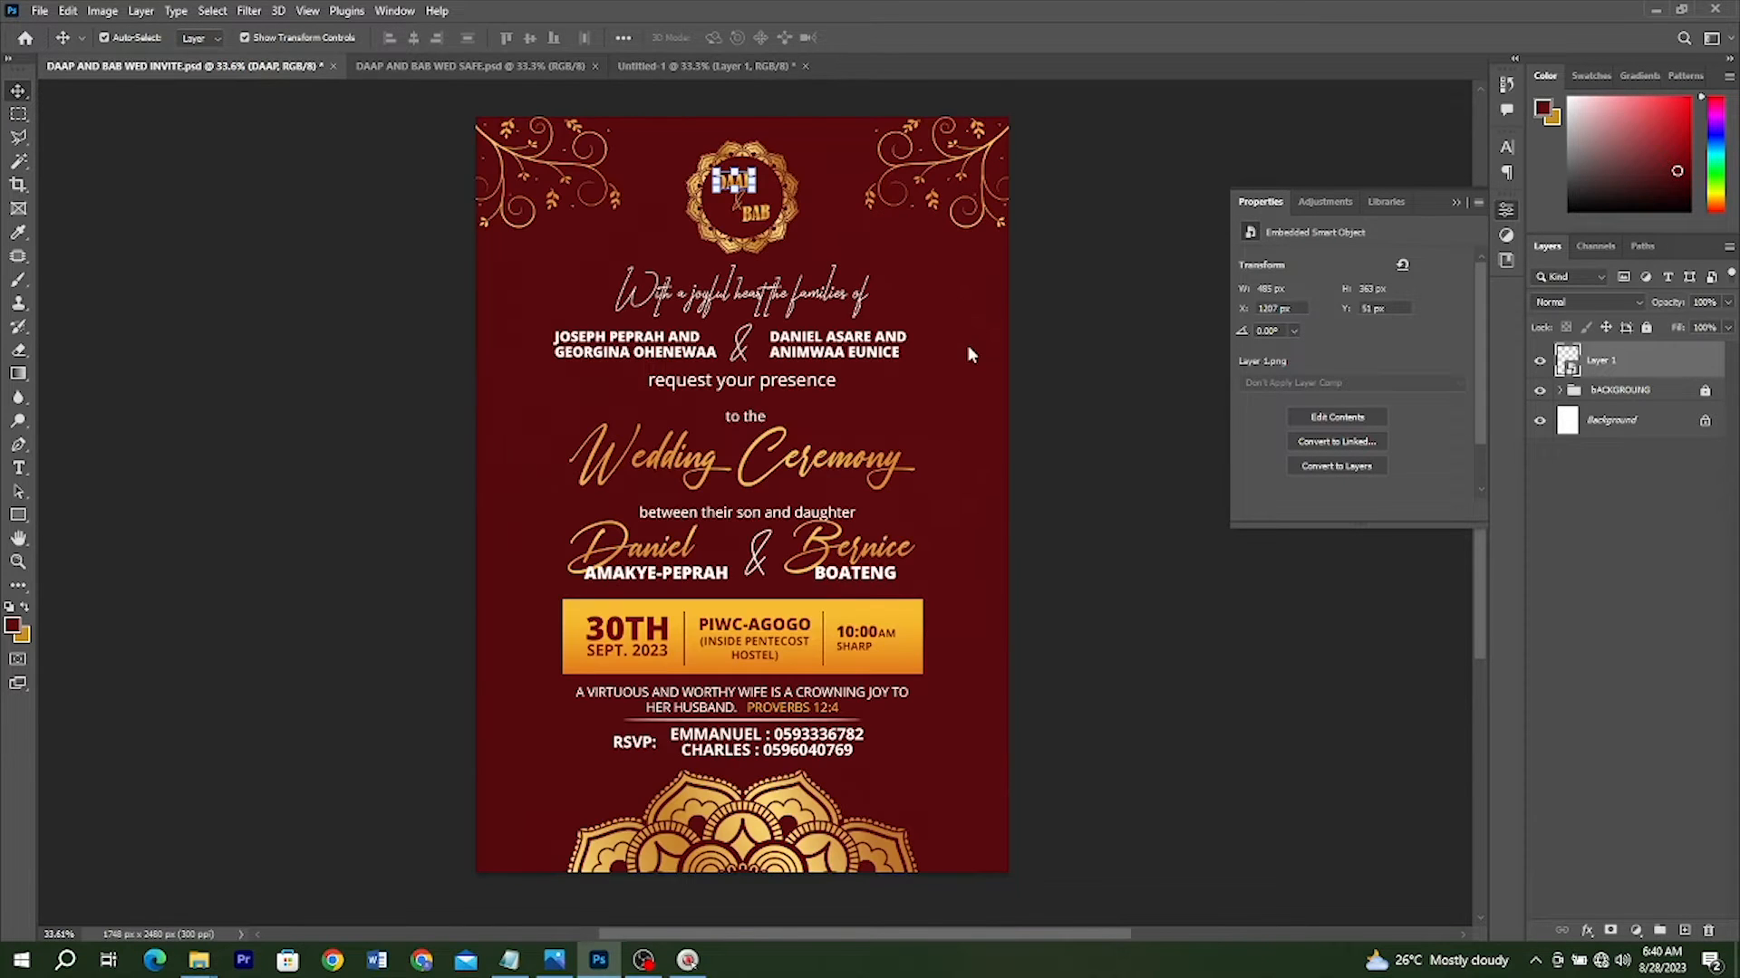
{"action": "left_click", "coordinate": [652, 73]}
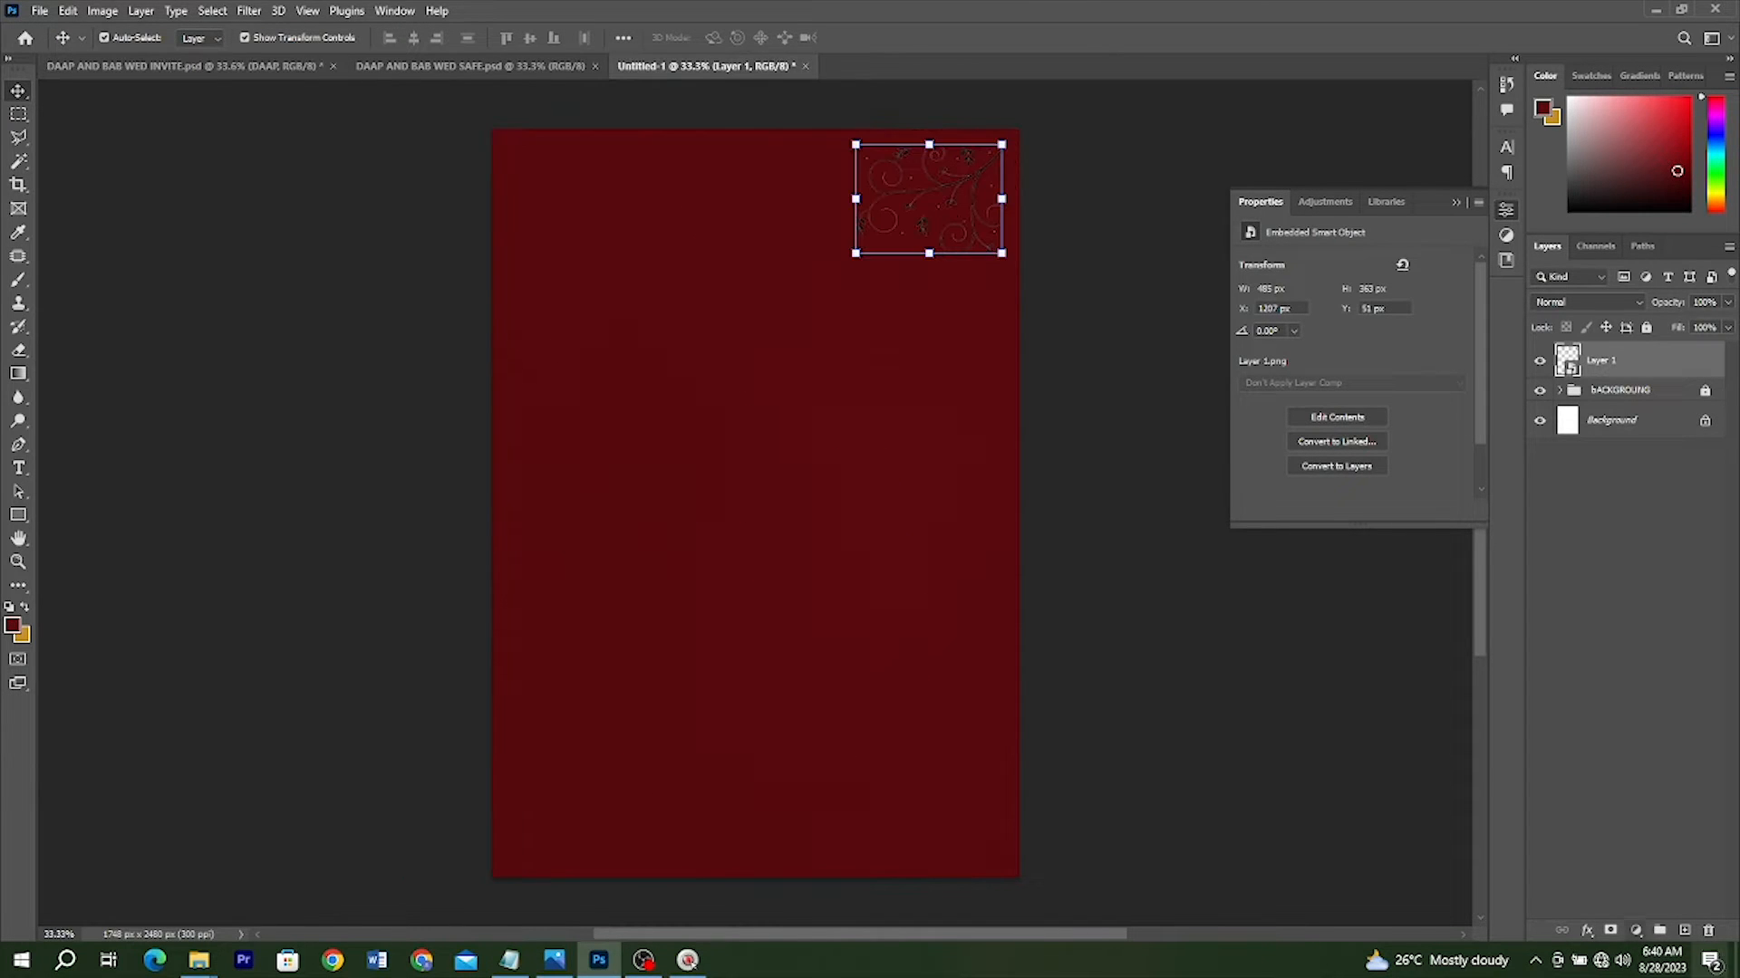
{"action": "left_click", "coordinate": [1588, 931]}
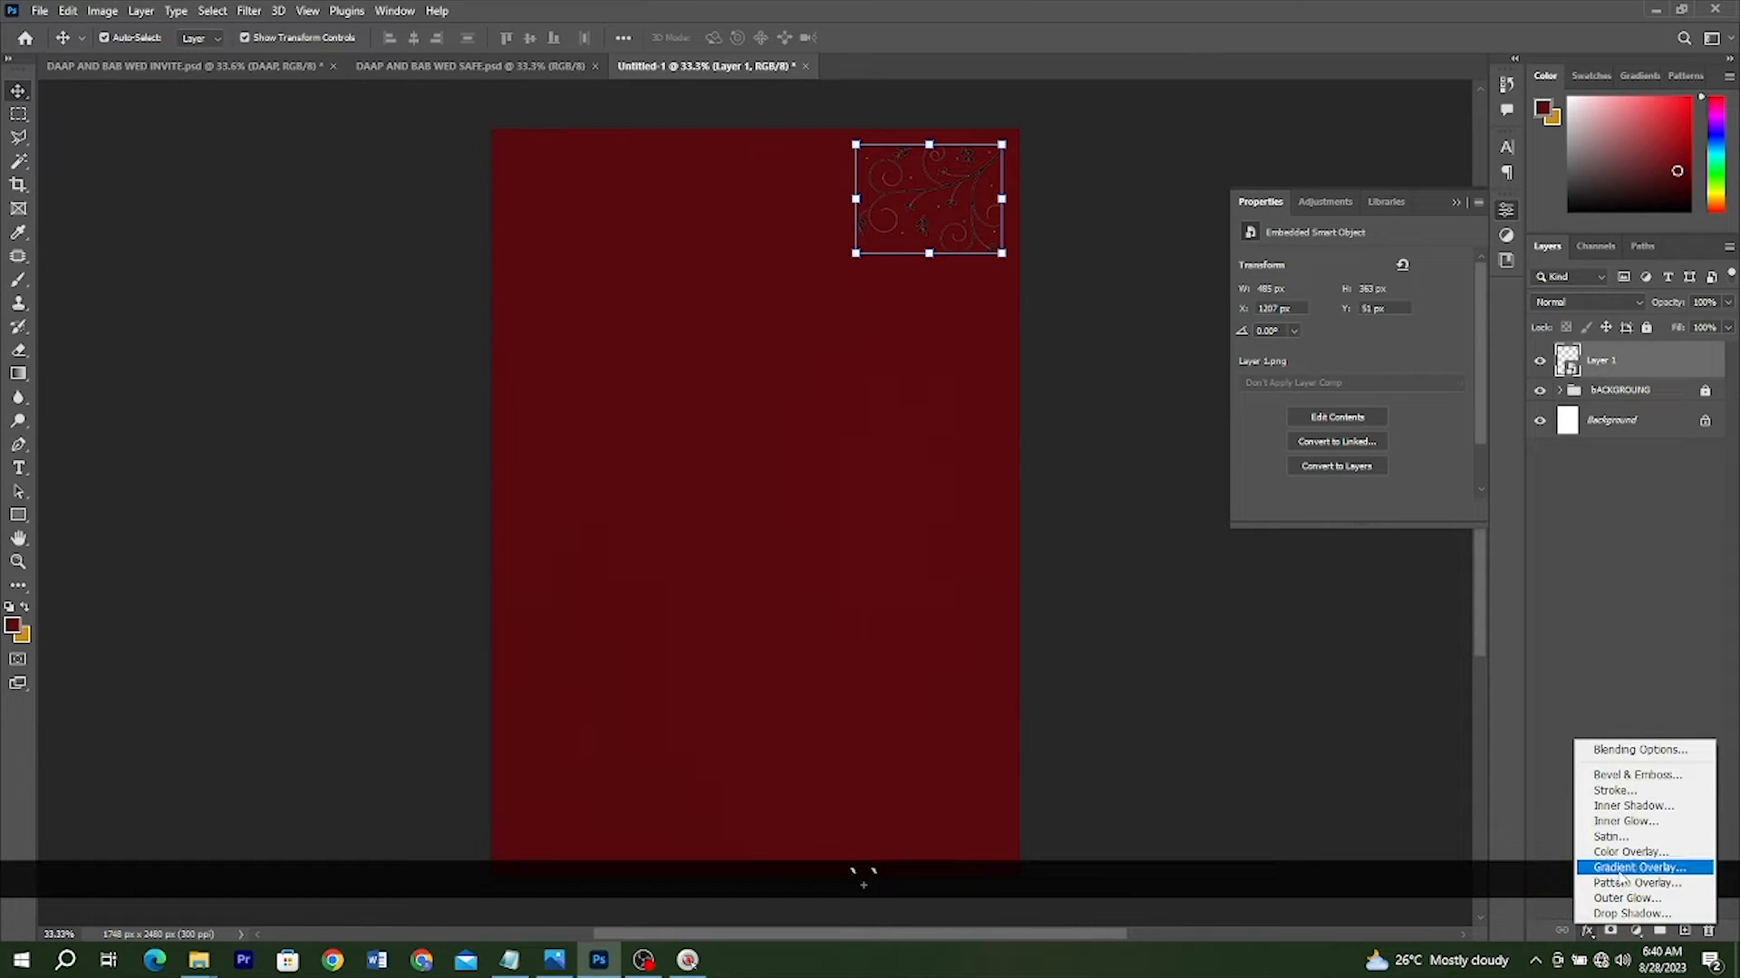
{"action": "left_click", "coordinate": [1620, 871]}
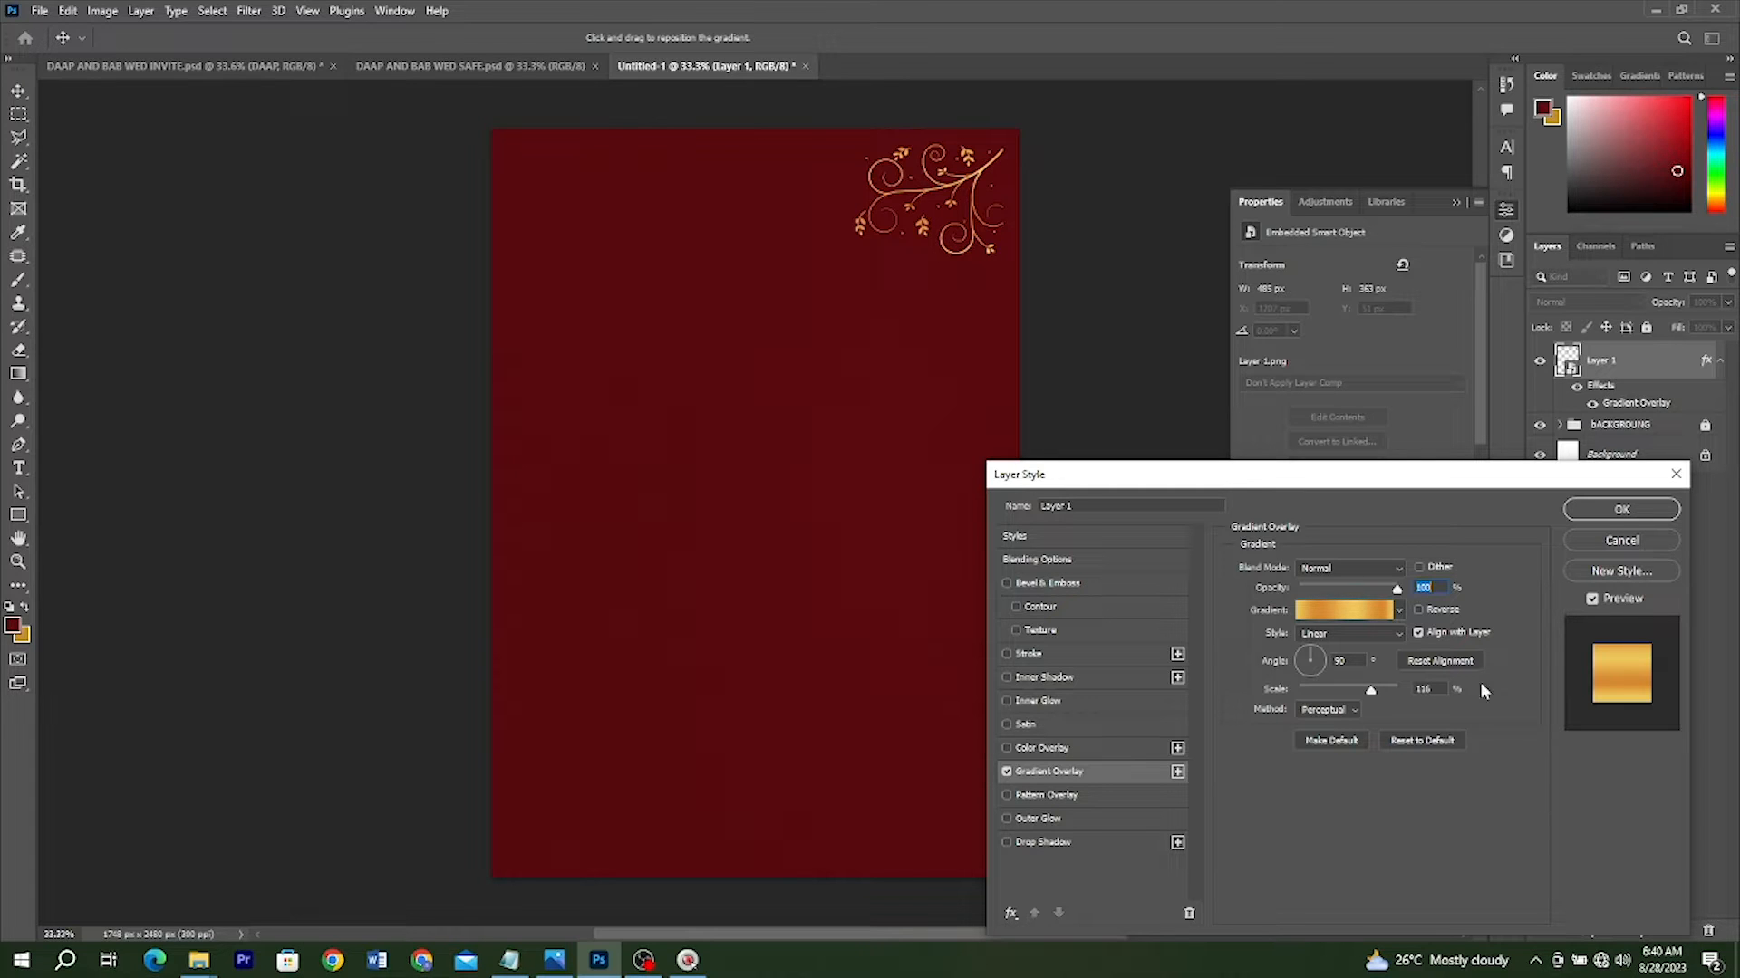
Inspect the color codes of the overlay gradient's first gold stop and the orange stop beside it
{"action": "left_click", "coordinate": [1329, 621]}
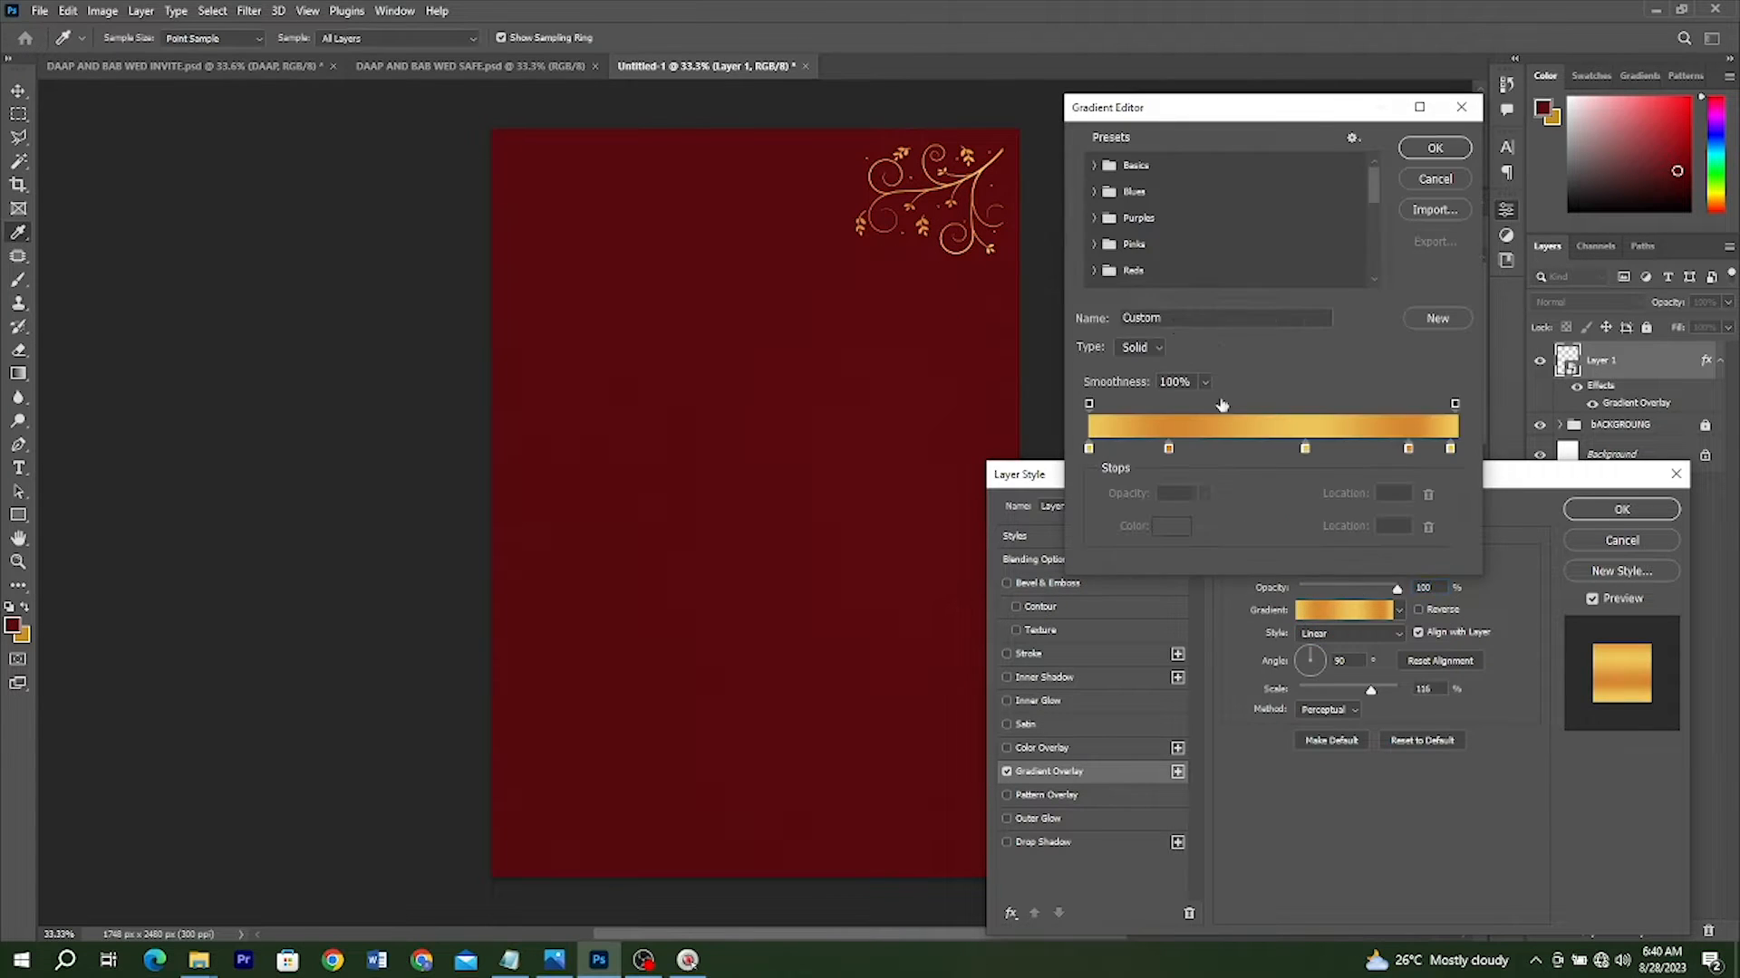
{"action": "left_click", "coordinate": [1089, 448]}
{"action": "double_click", "coordinate": [1089, 448]}
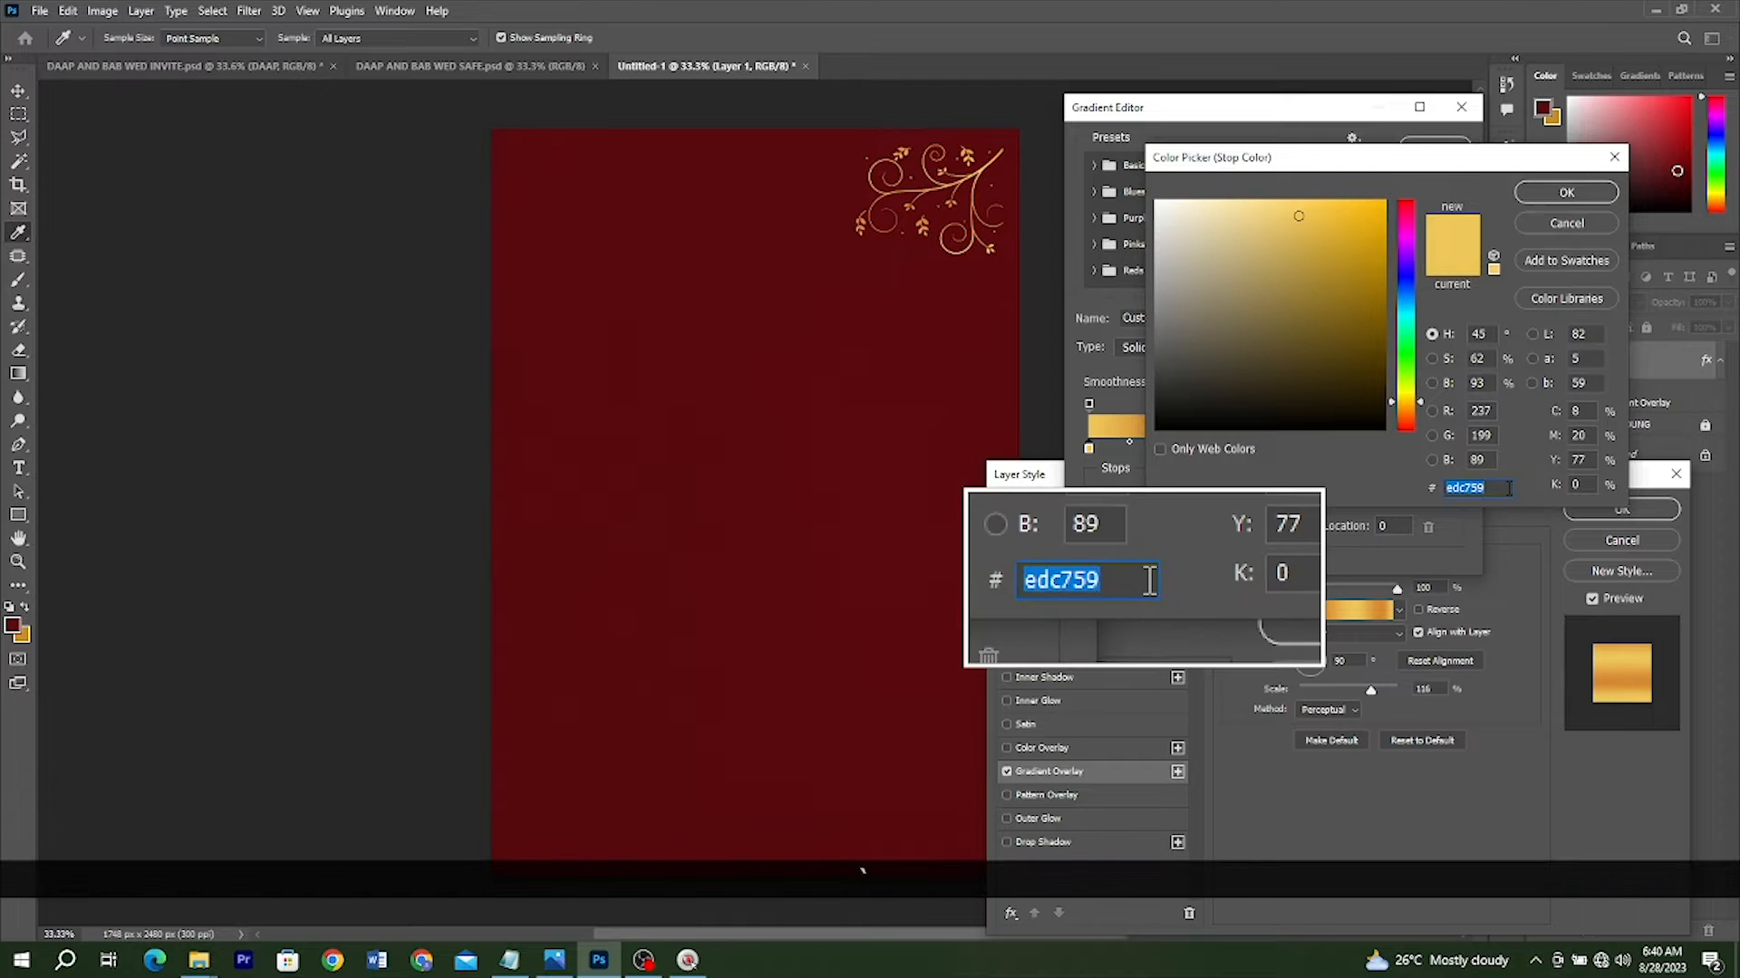
{"action": "left_click", "coordinate": [1567, 192]}
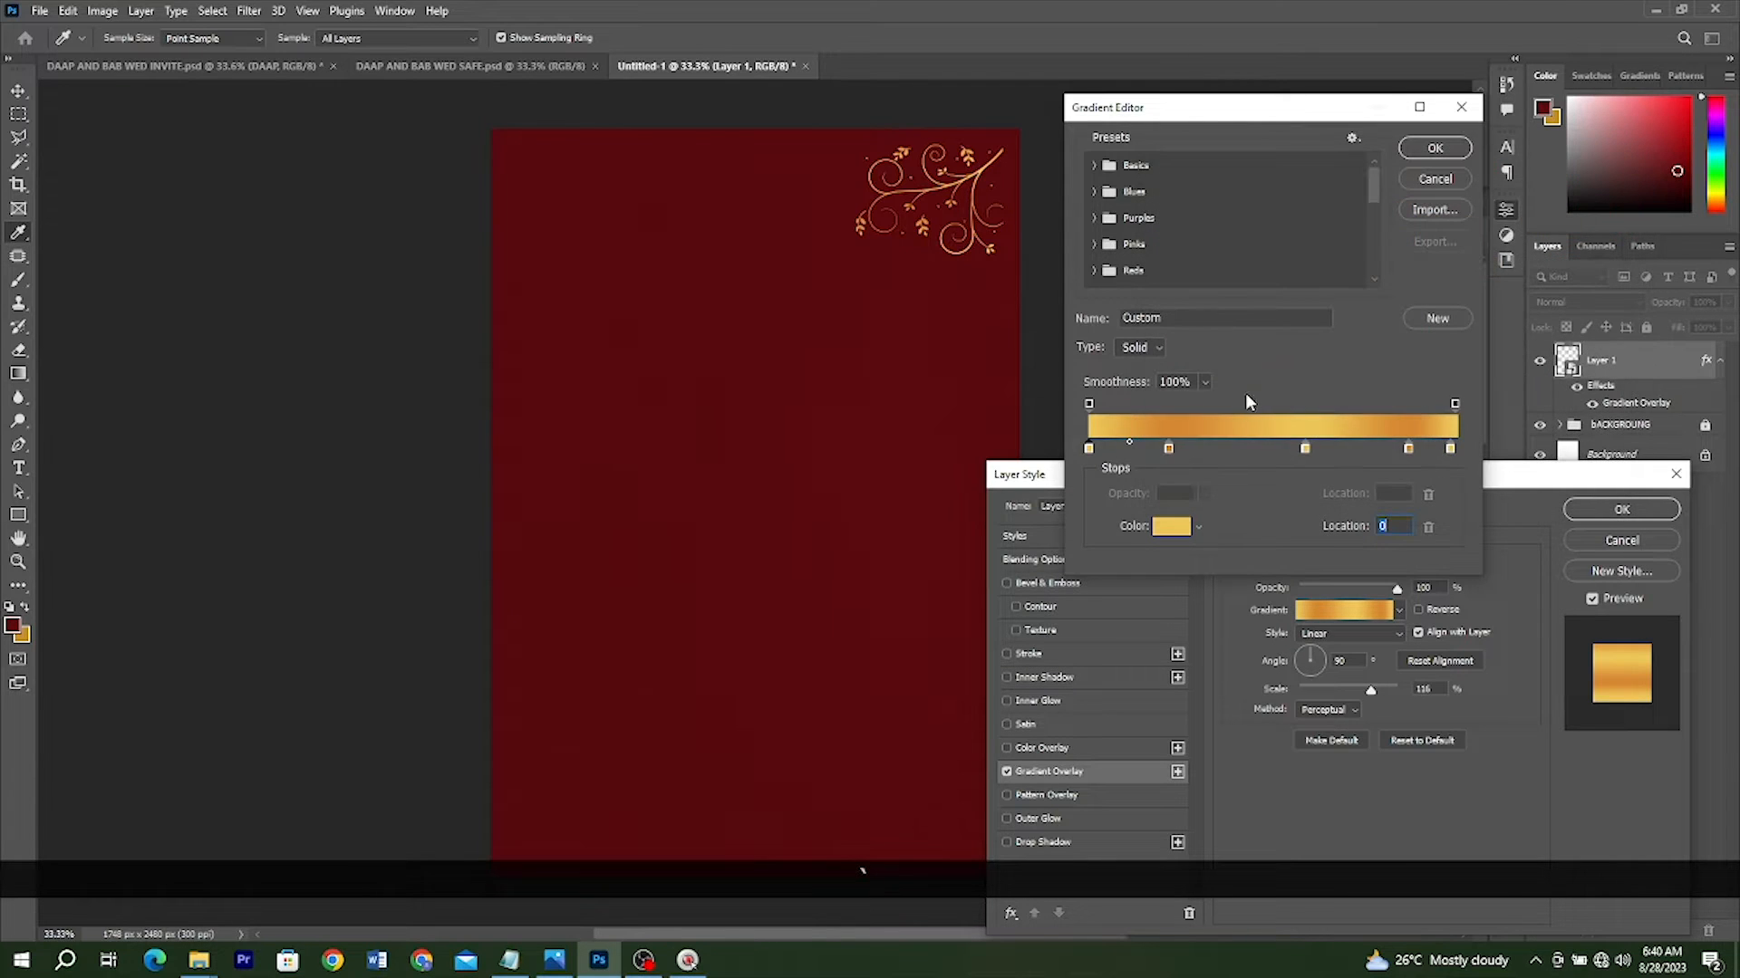
{"action": "double_click", "coordinate": [1169, 447]}
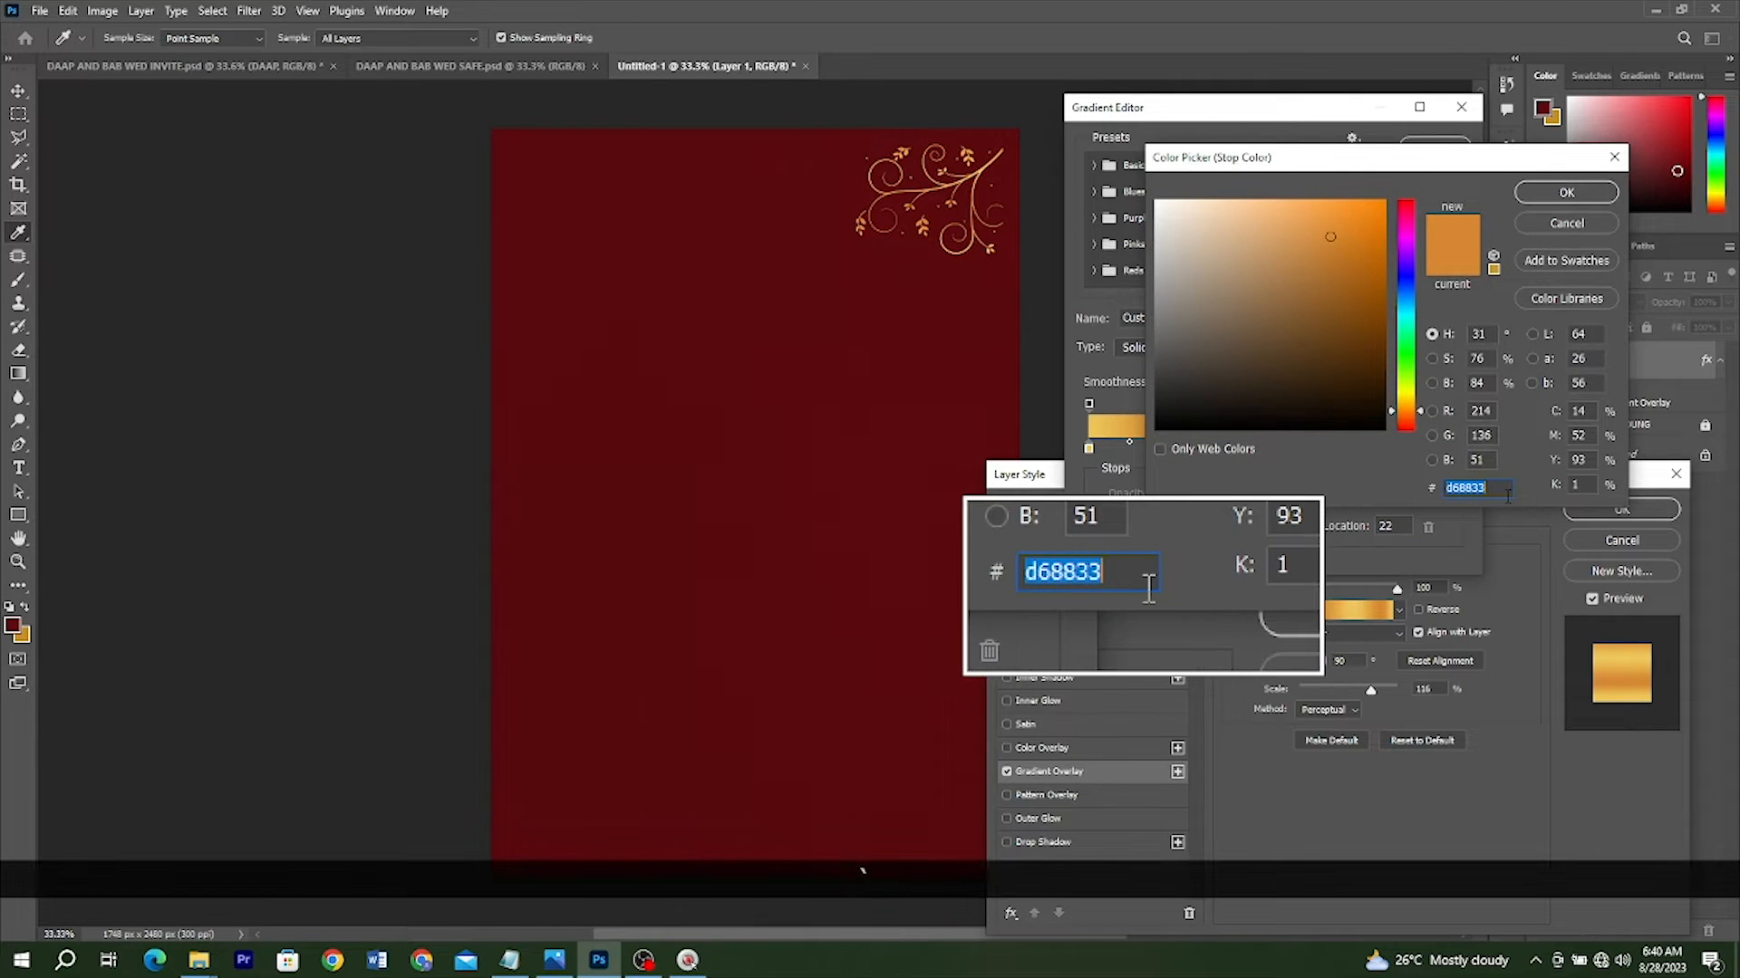
{"action": "left_click", "coordinate": [1585, 206]}
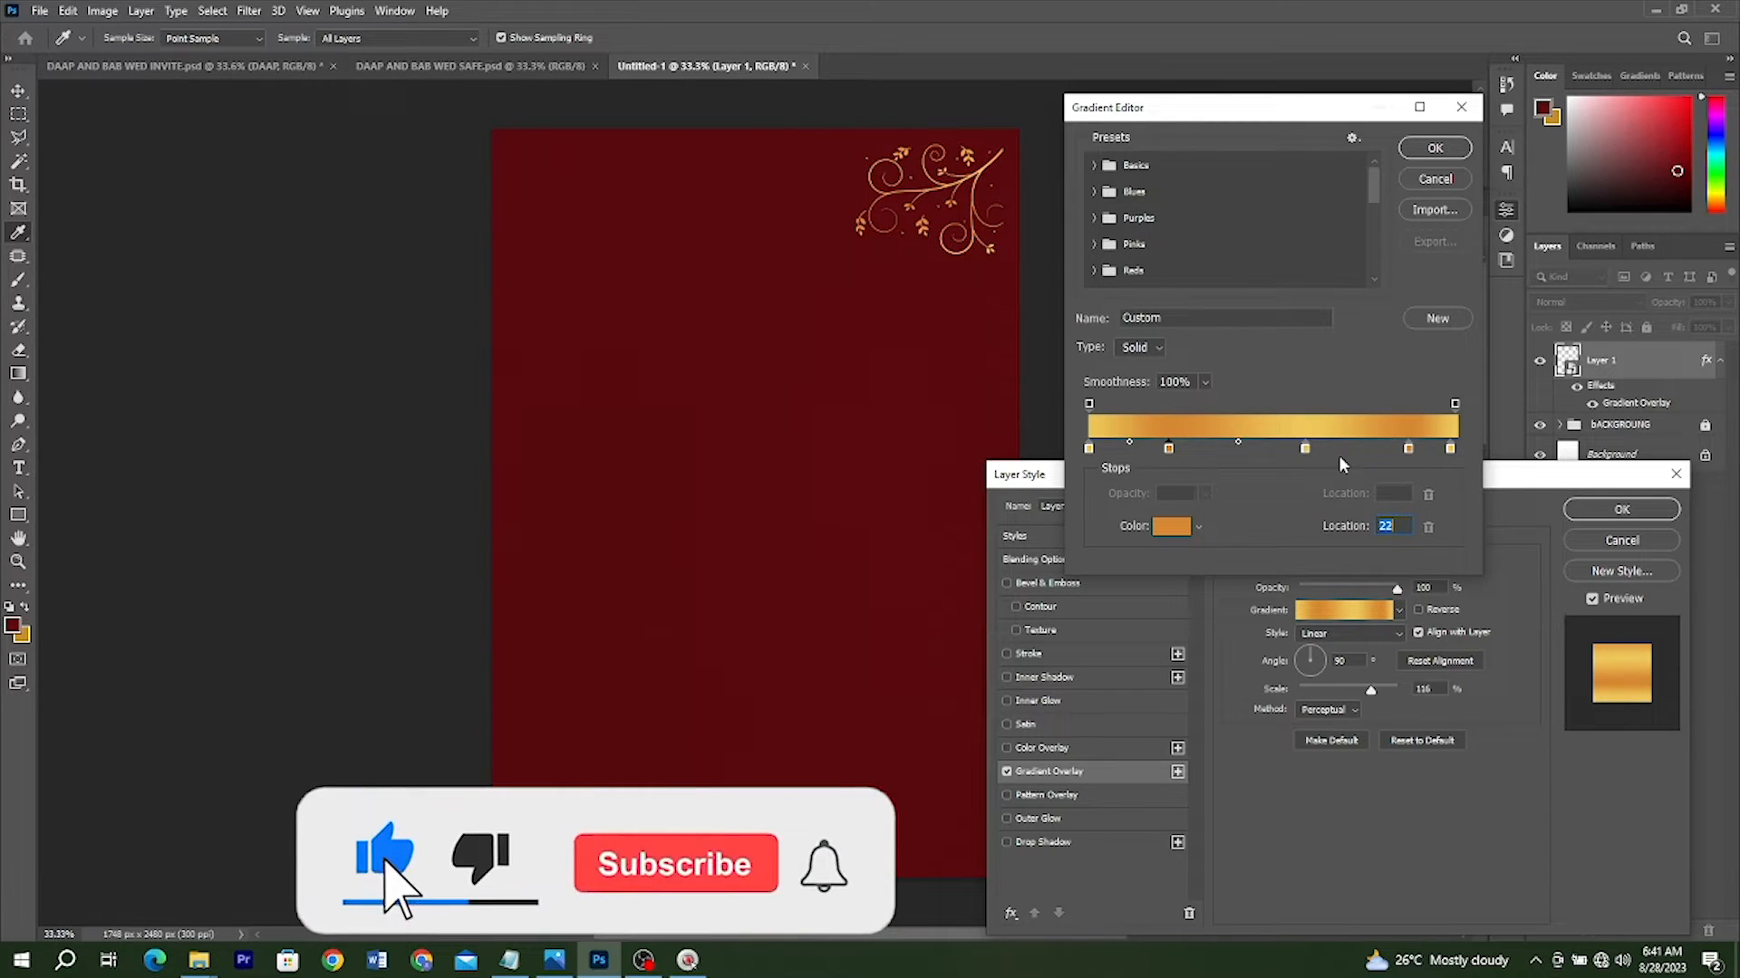
Save the gold gradient as a new preset and apply the Gradient Overlay to the floral layer
{"action": "left_click", "coordinate": [1438, 319]}
{"action": "left_click", "coordinate": [1419, 152]}
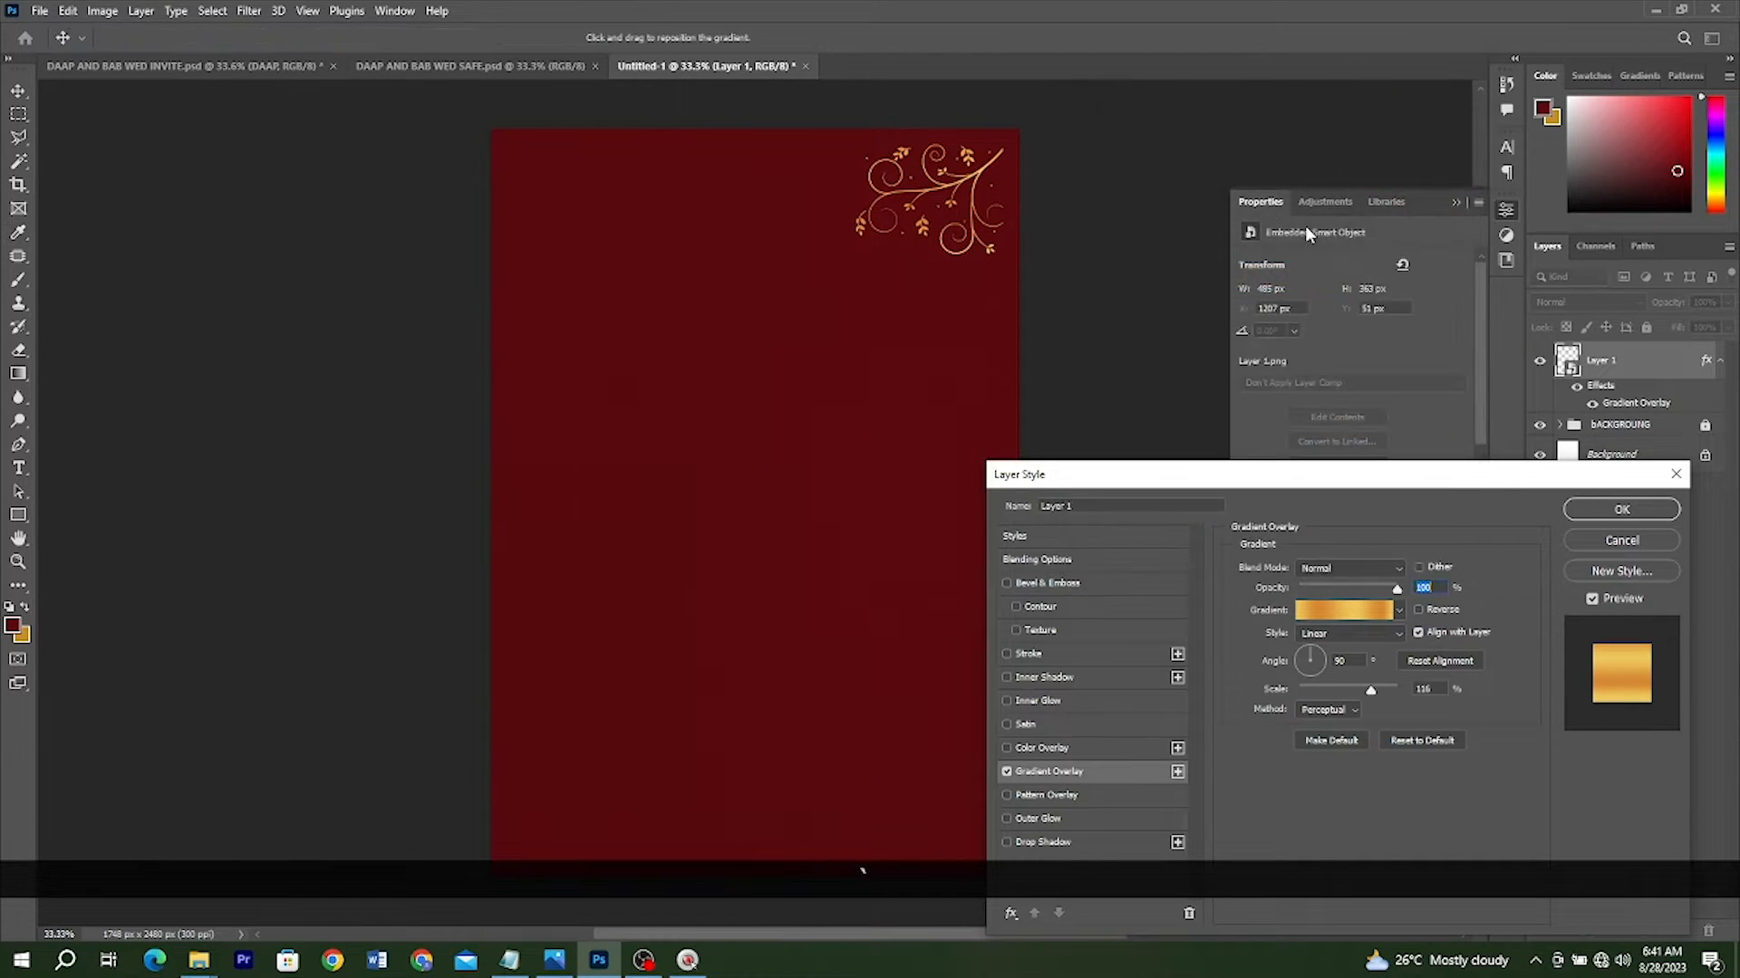
{"action": "left_click", "coordinate": [1622, 509]}
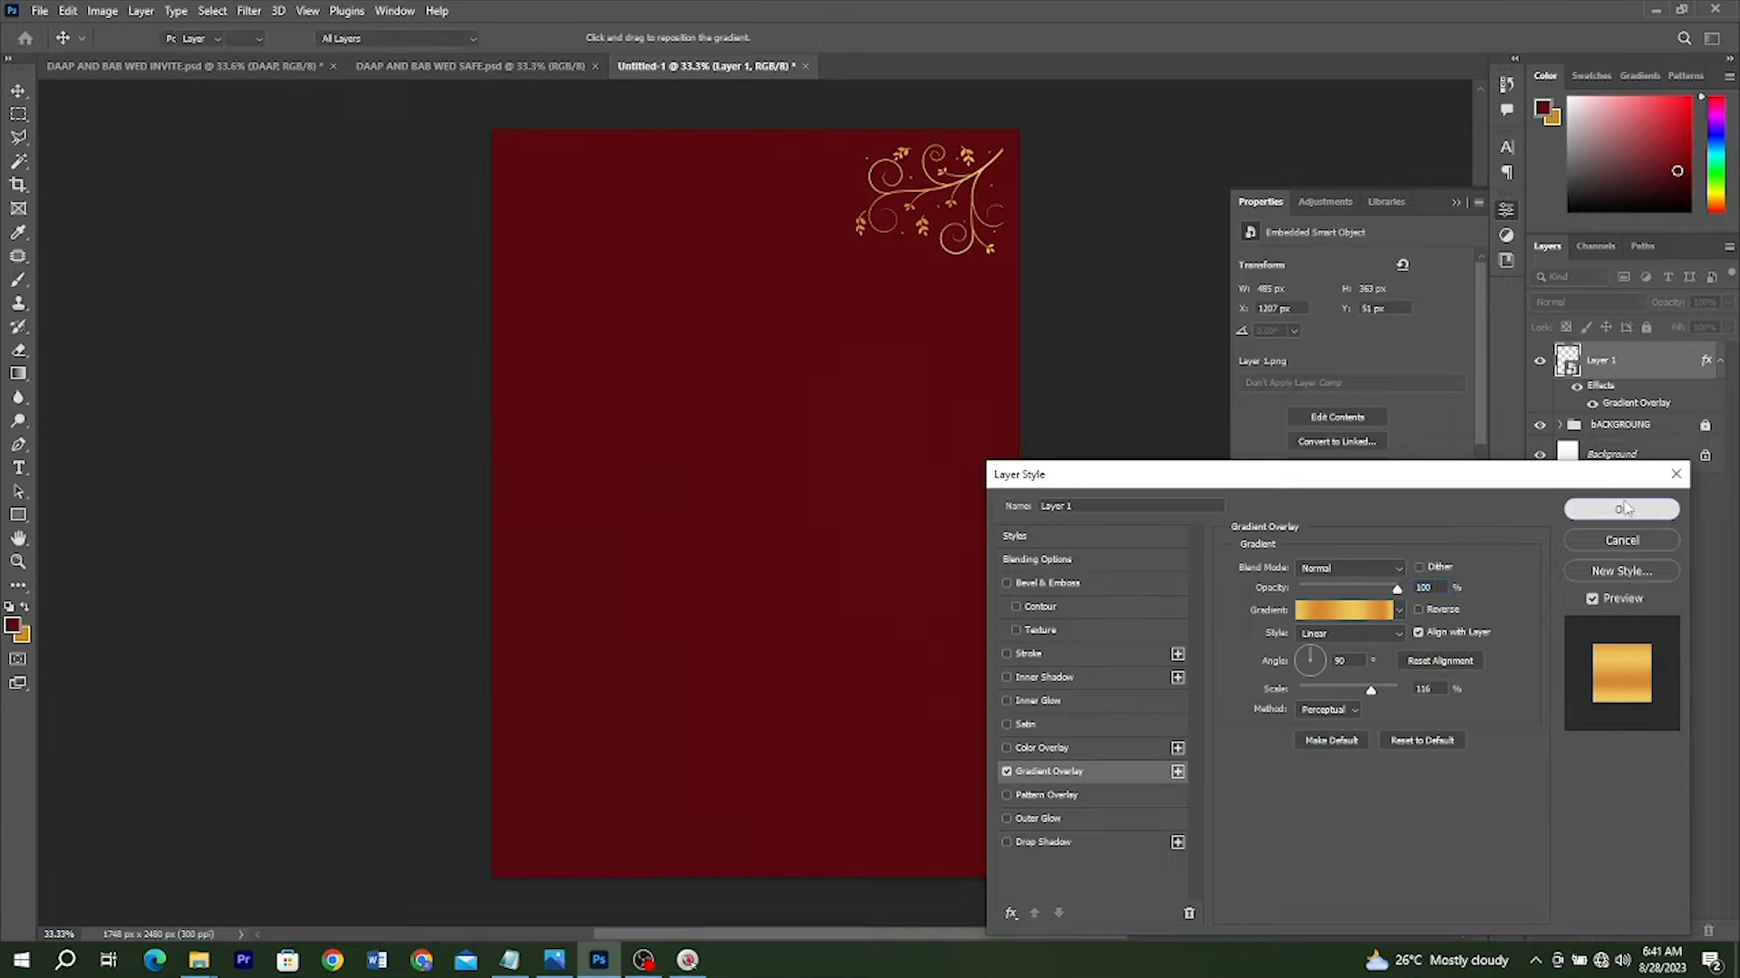
Move the gold floral ornament flush into the page's upper-right corner and duplicate its layer
{"action": "left_click_drag", "start_coordinate": [958, 210], "coordinate": [970, 199]}
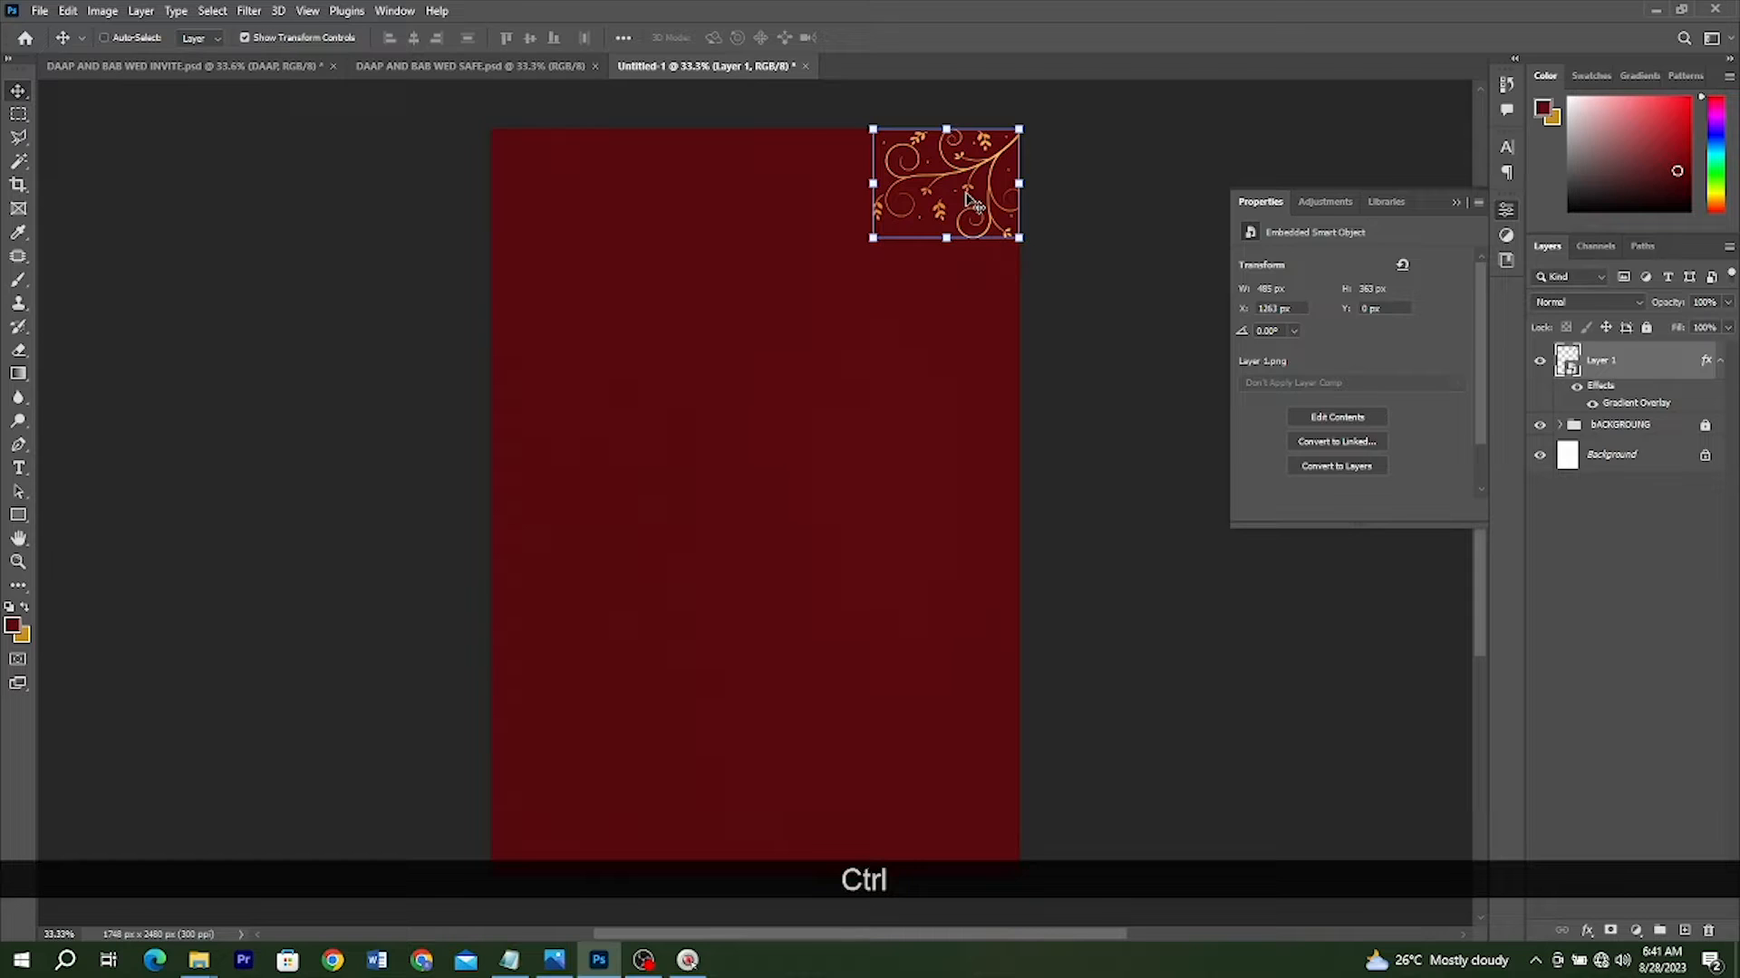
{"action": "key", "text": "ctrl+j"}
{"action": "key", "text": "ctrl+z"}
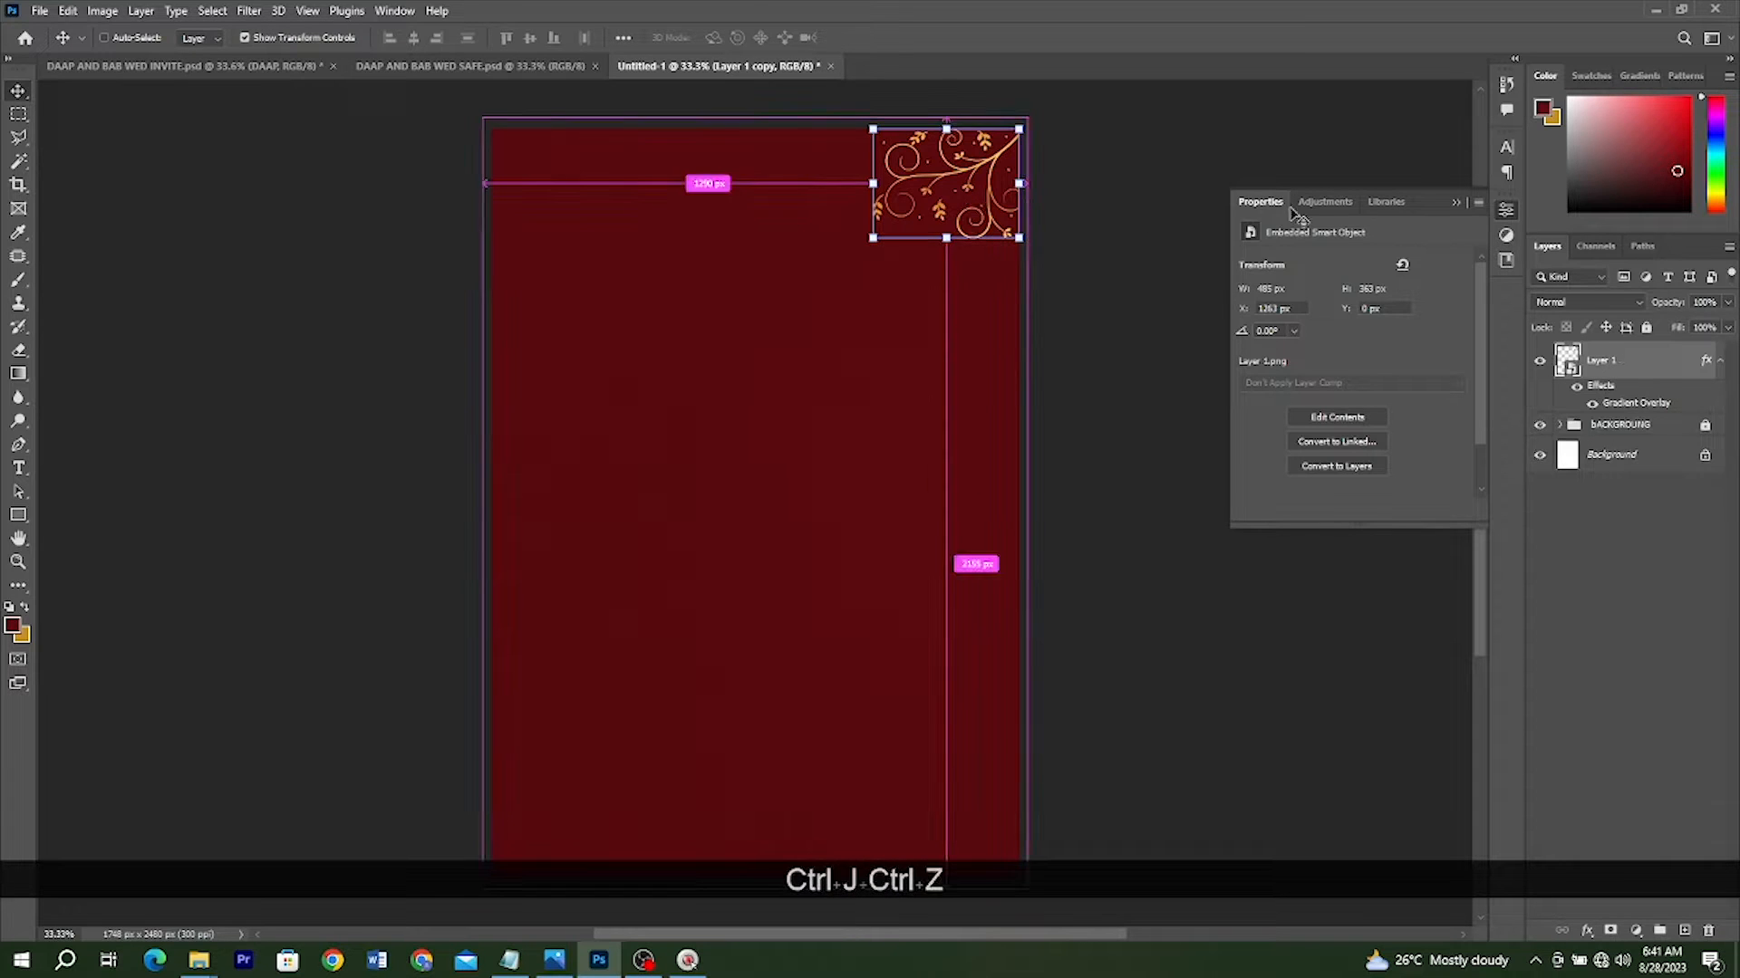
{"action": "left_click_drag", "start_coordinate": [1622, 362], "coordinate": [1683, 934]}
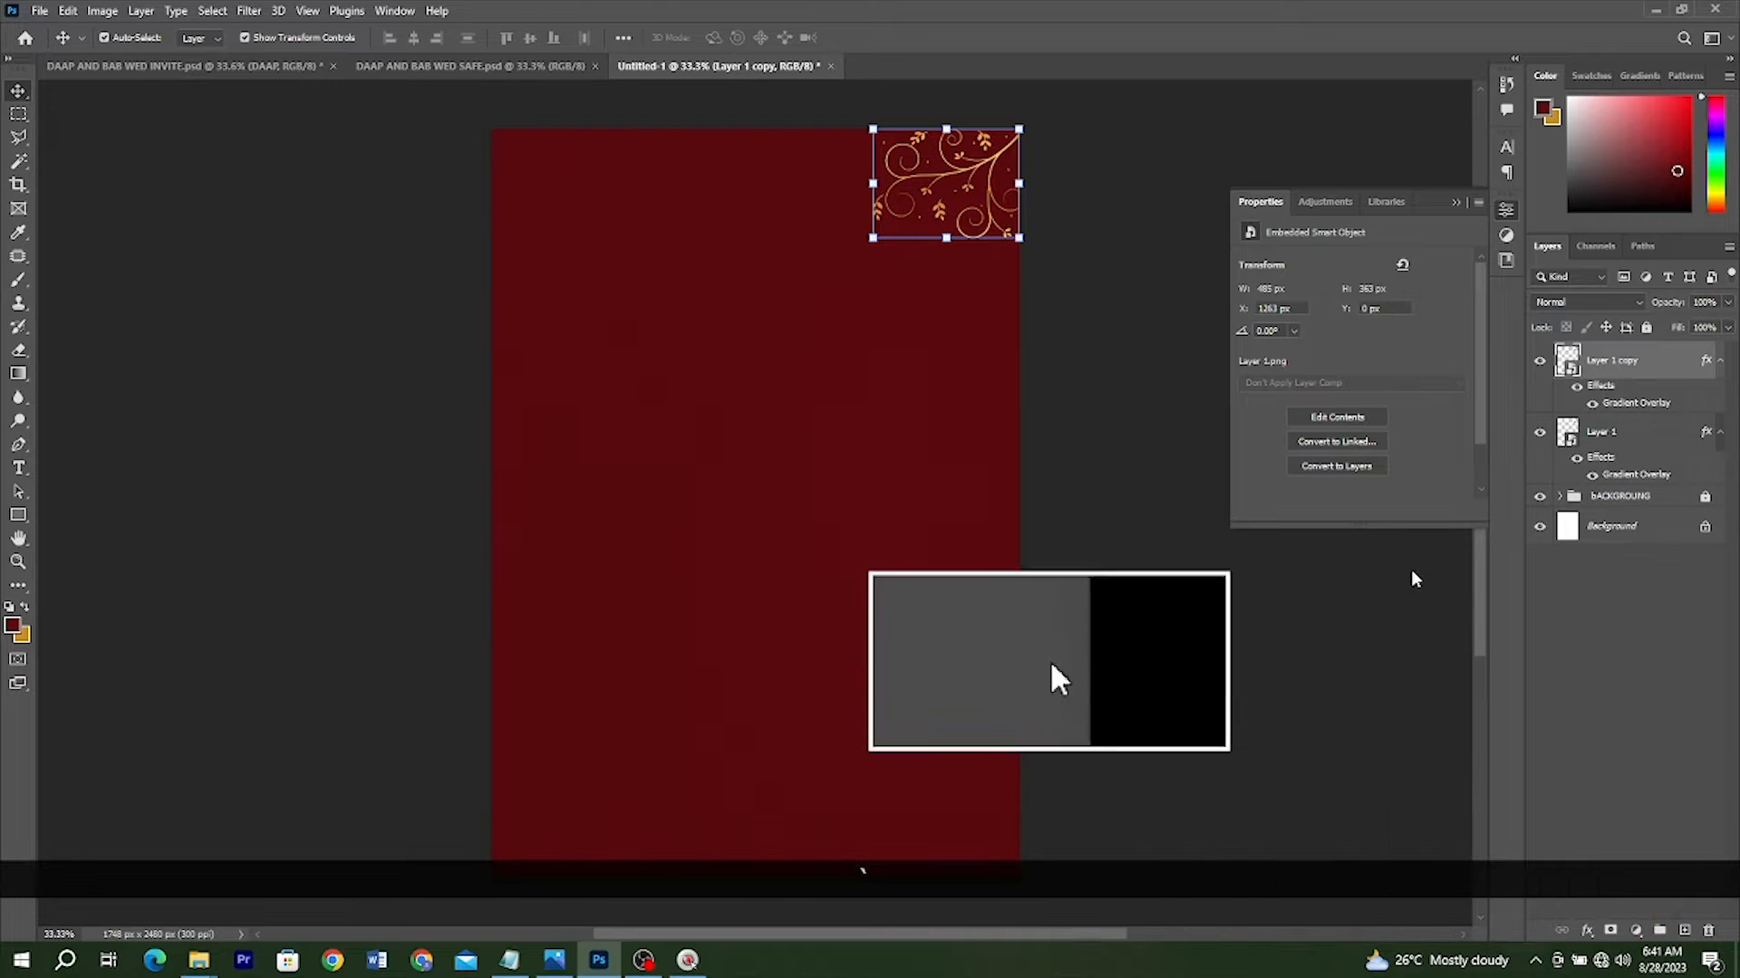
Move the duplicated floral ornament flush into the page's upper-left corner
{"action": "key", "text": "ctrl+t"}
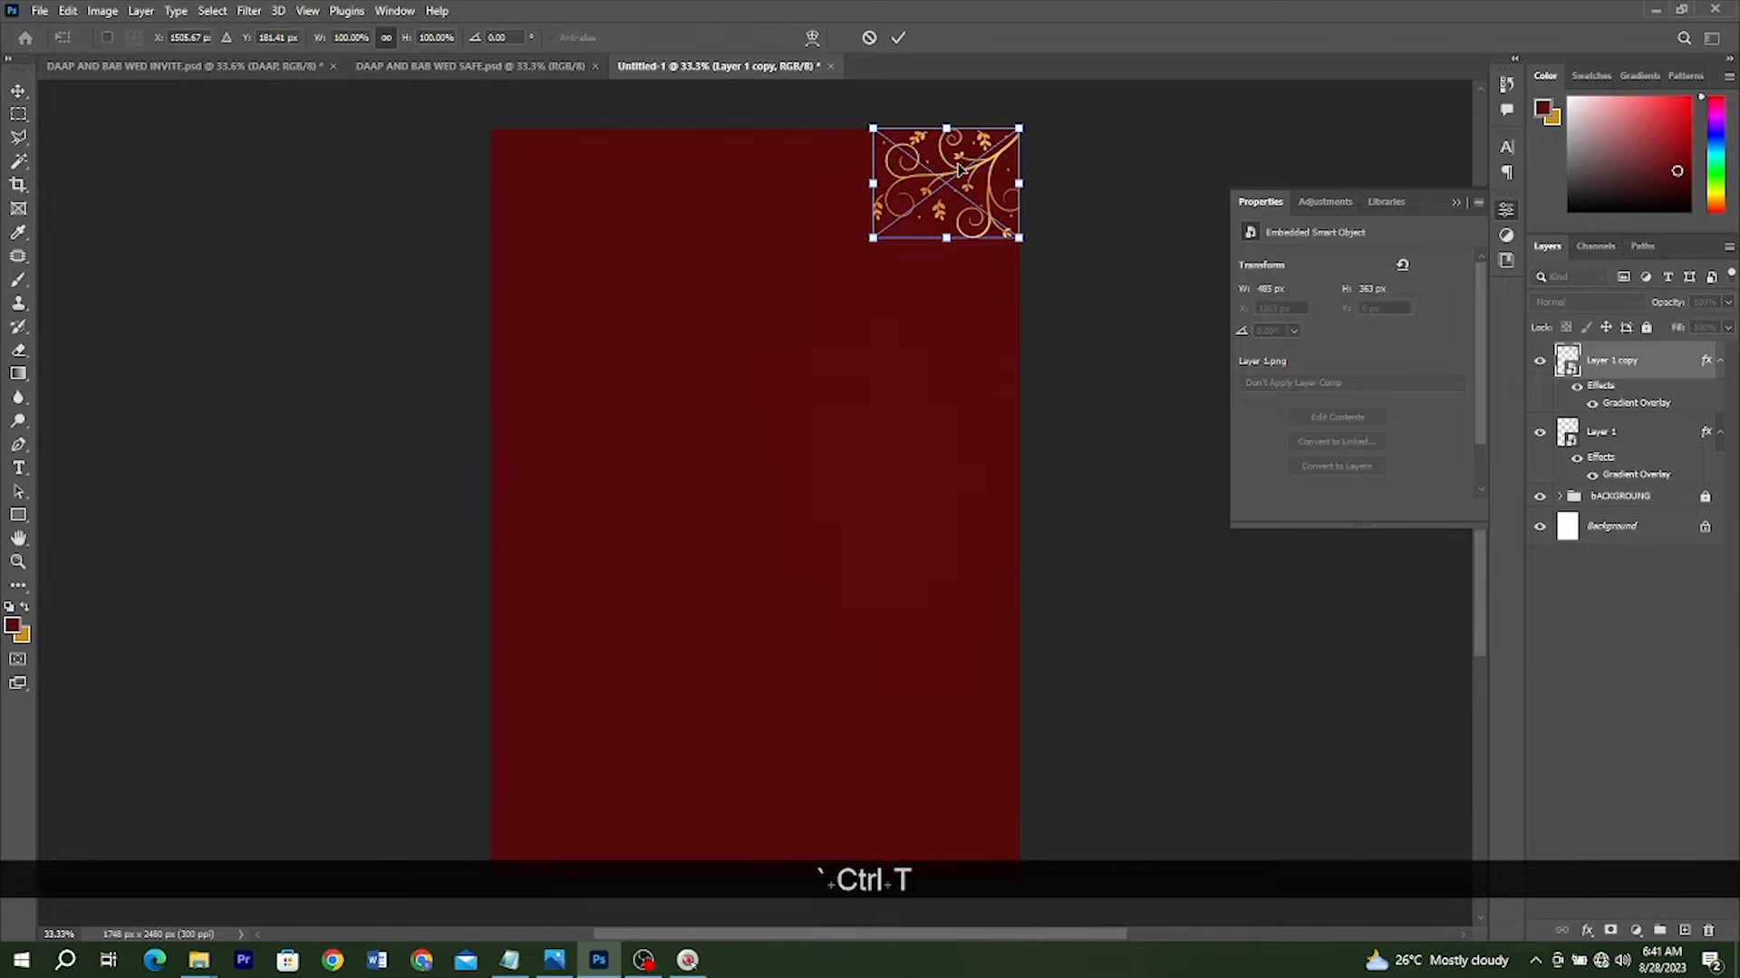
{"action": "left_click_drag", "start_coordinate": [926, 174], "coordinate": [580, 186]}
{"action": "right_click", "coordinate": [581, 187]}
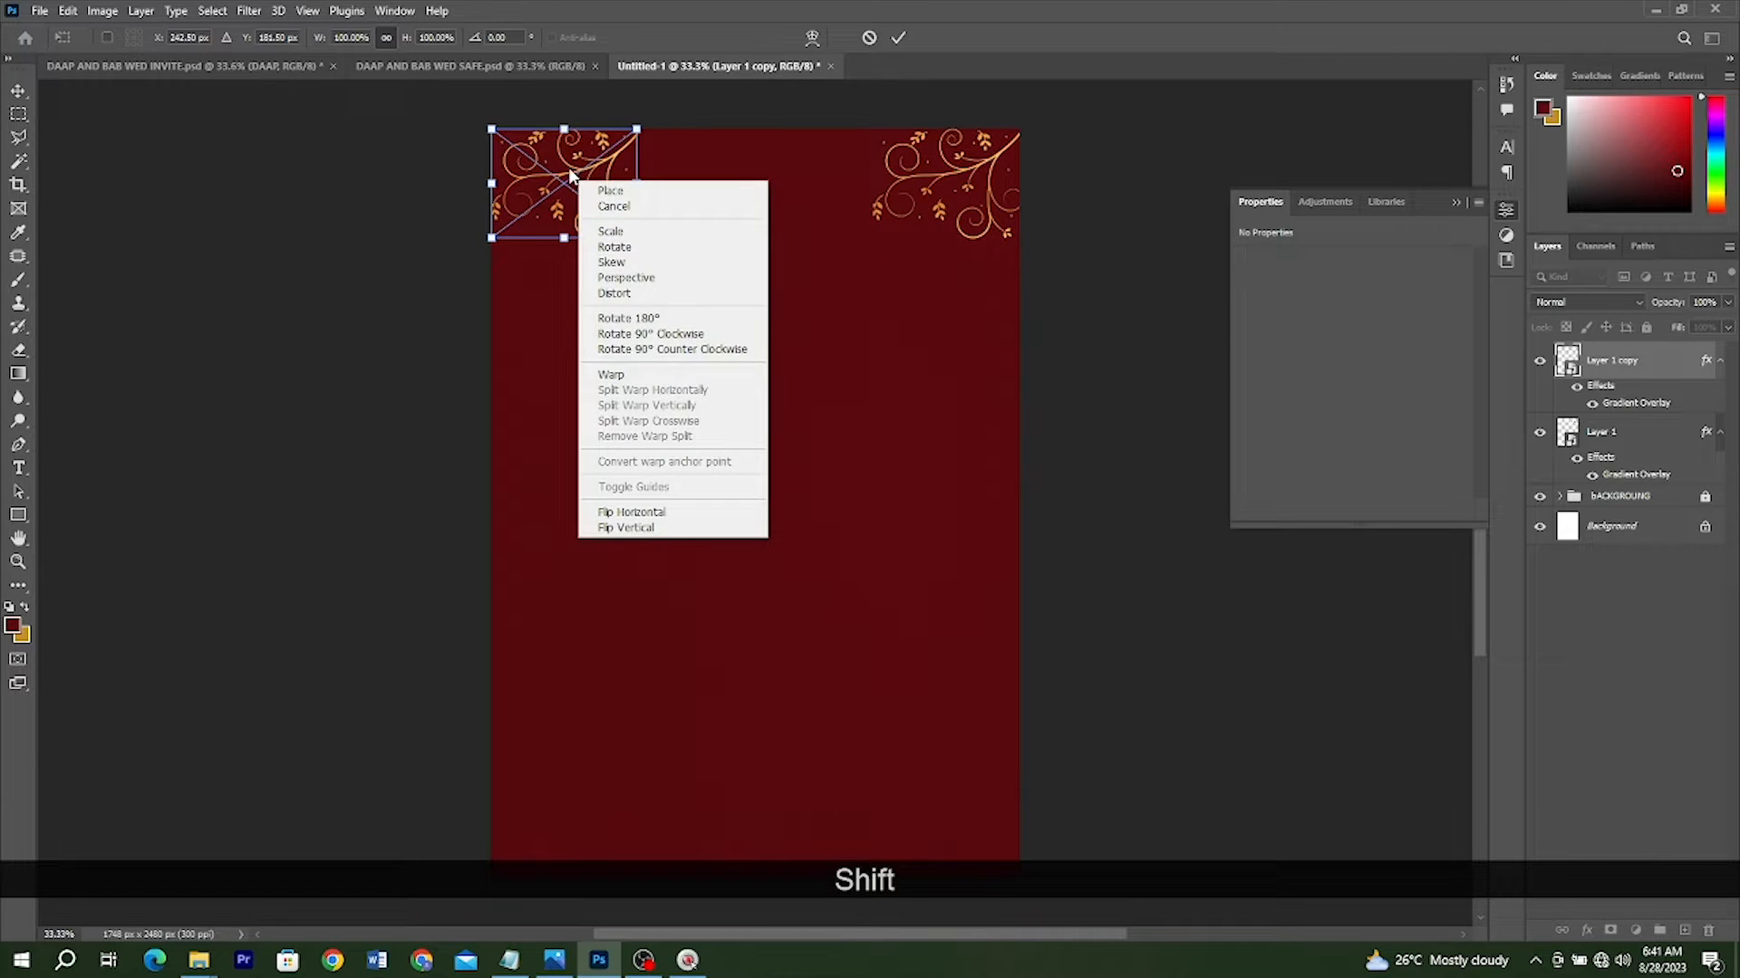
{"action": "left_click", "coordinate": [569, 177]}
{"action": "left_click", "coordinate": [620, 128]}
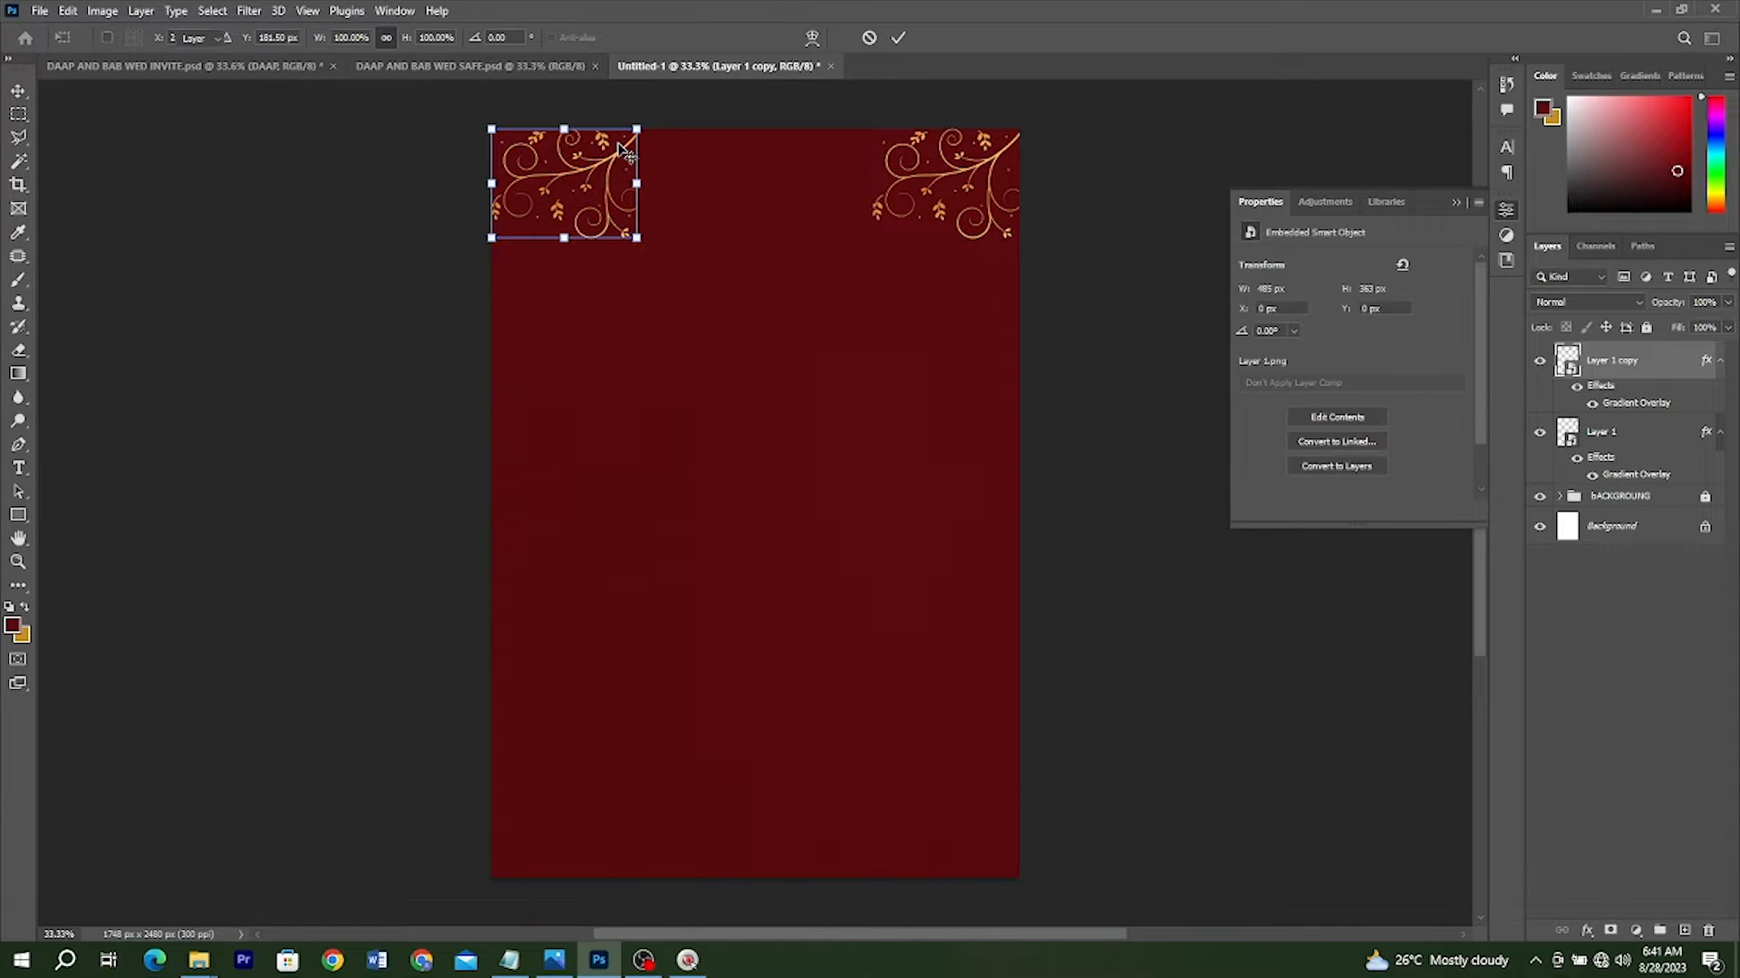
{"action": "key", "text": "ctrl"}
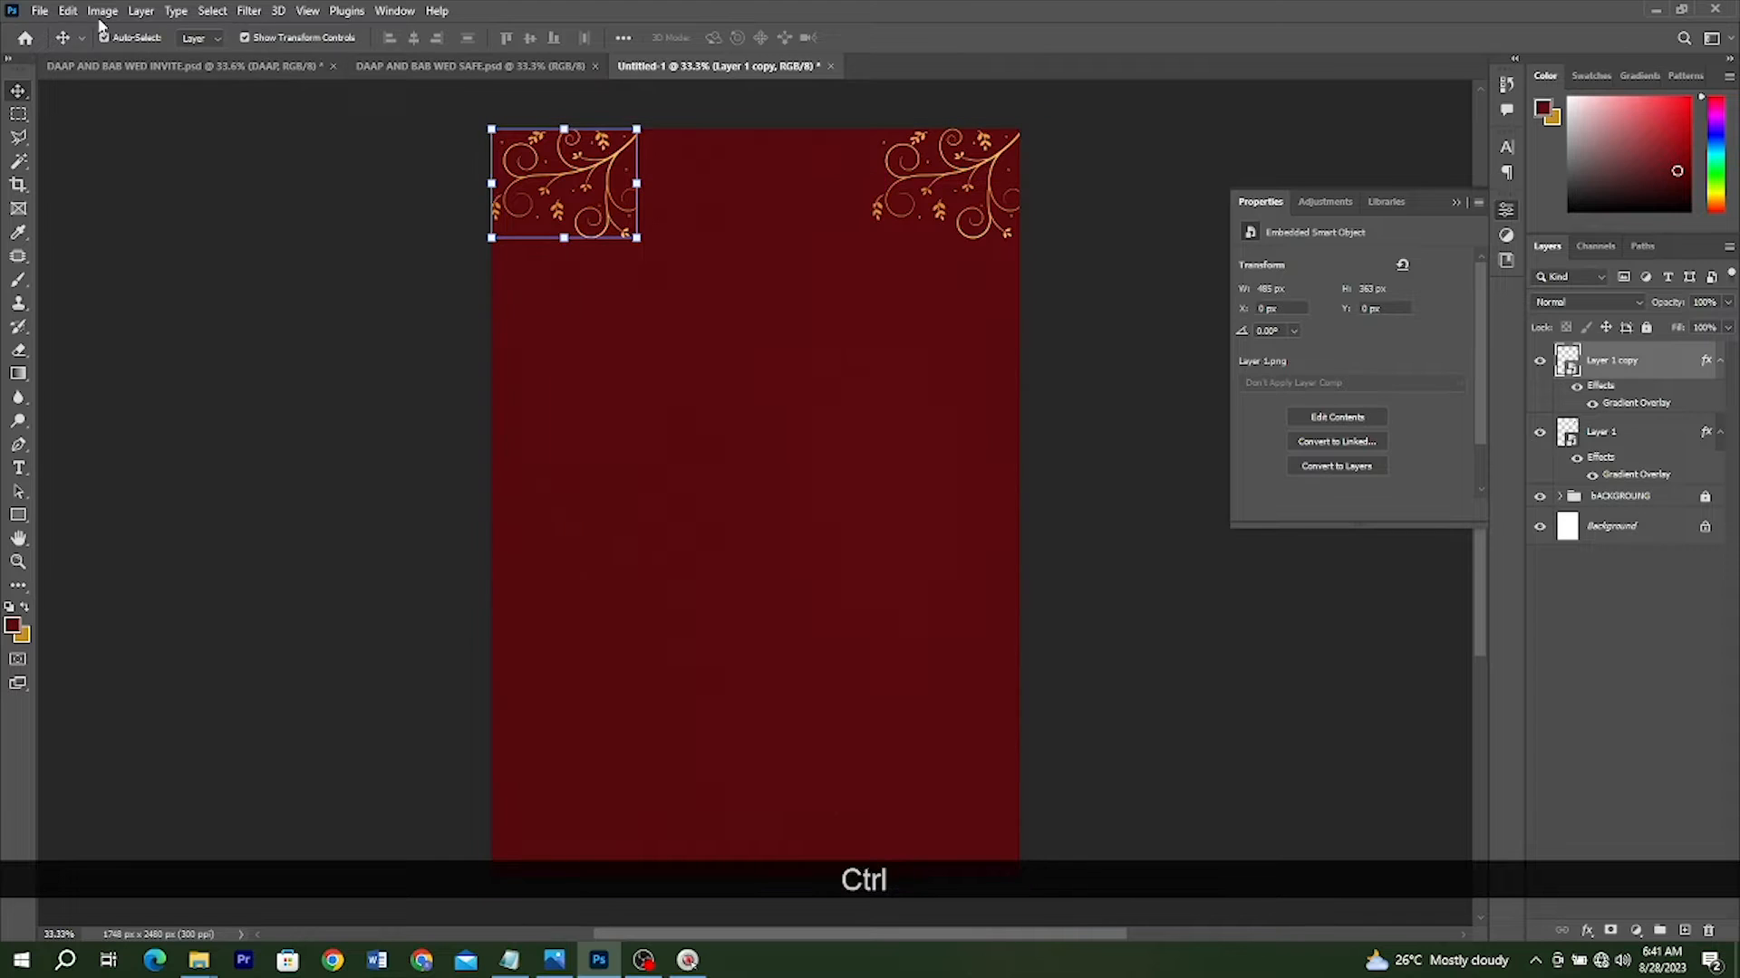
Flip the upper-left floral ornament horizontally so it mirrors the one in the opposite corner
{"action": "left_click", "coordinate": [70, 14]}
{"action": "left_click", "coordinate": [188, 401]}
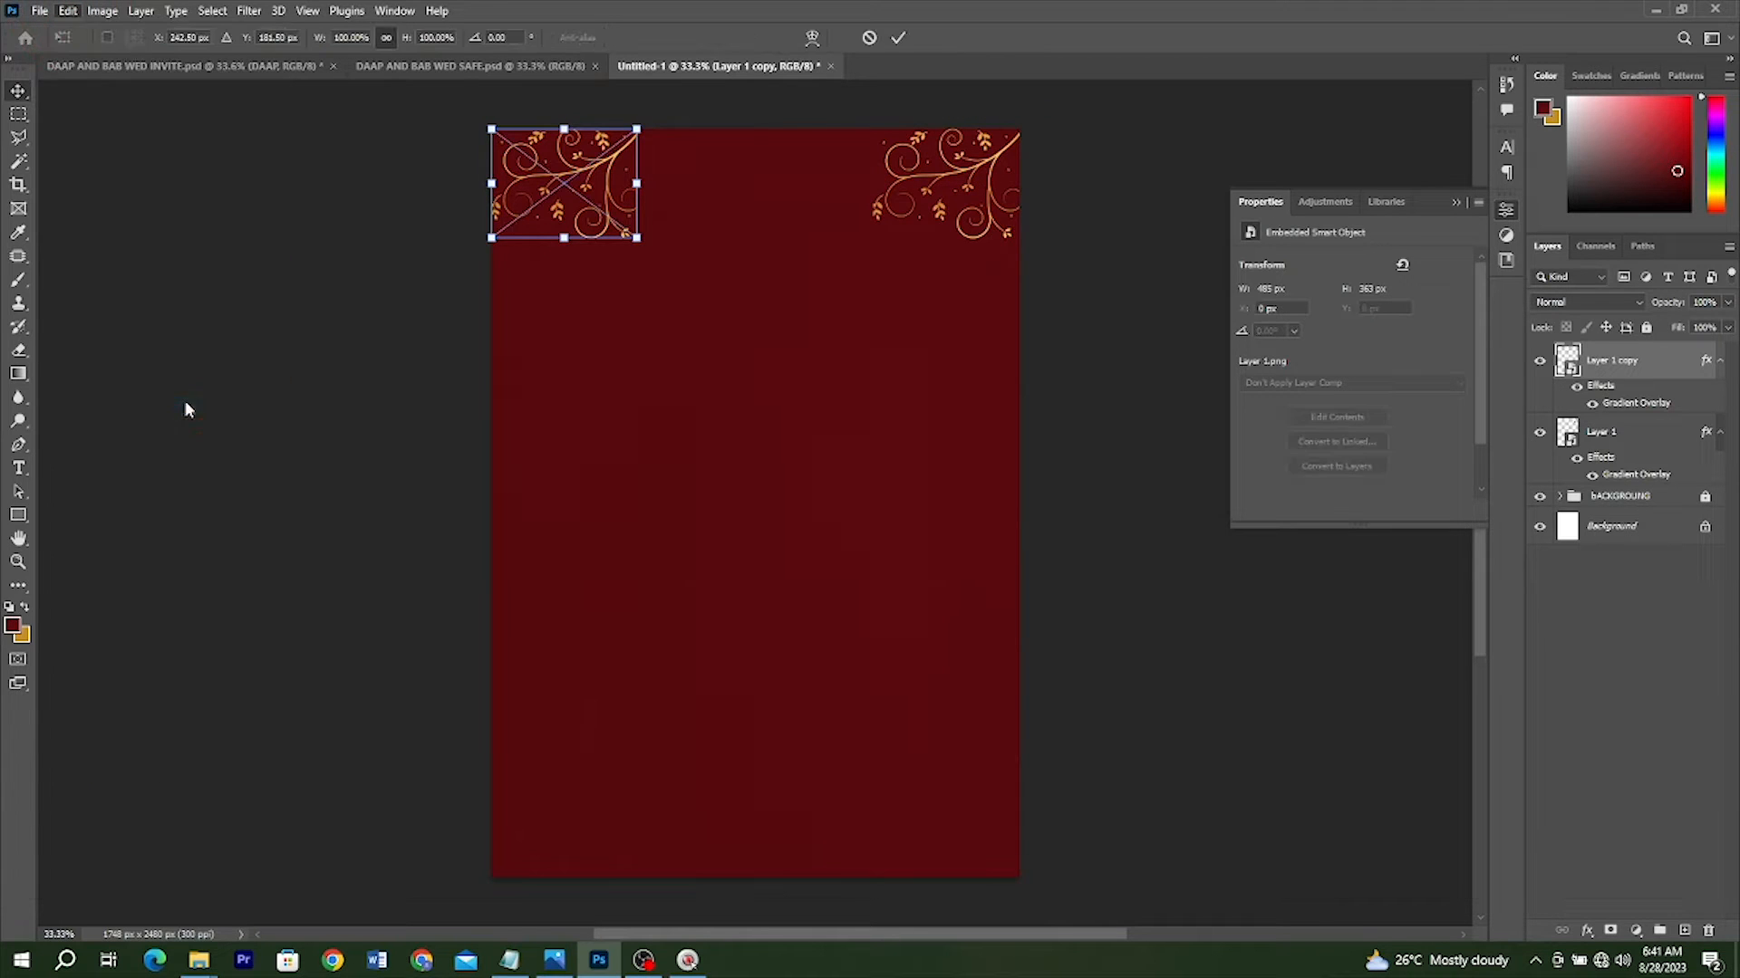
{"action": "right_click", "coordinate": [560, 164]}
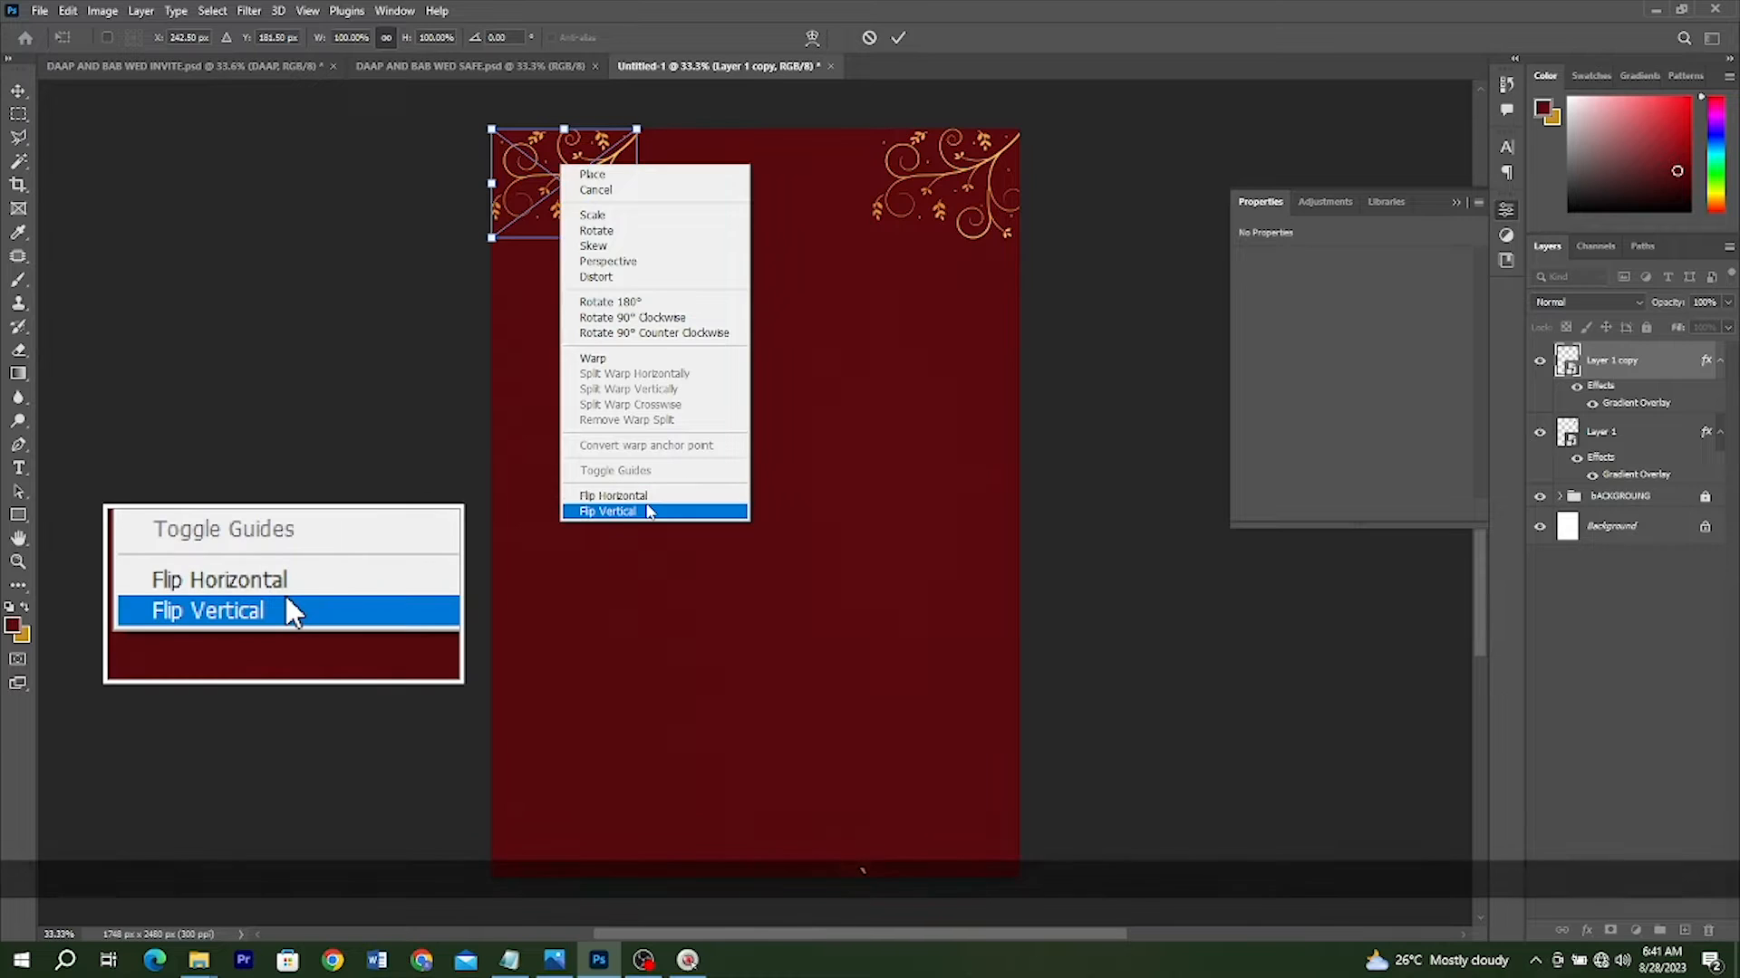
{"action": "left_click", "coordinate": [647, 499]}
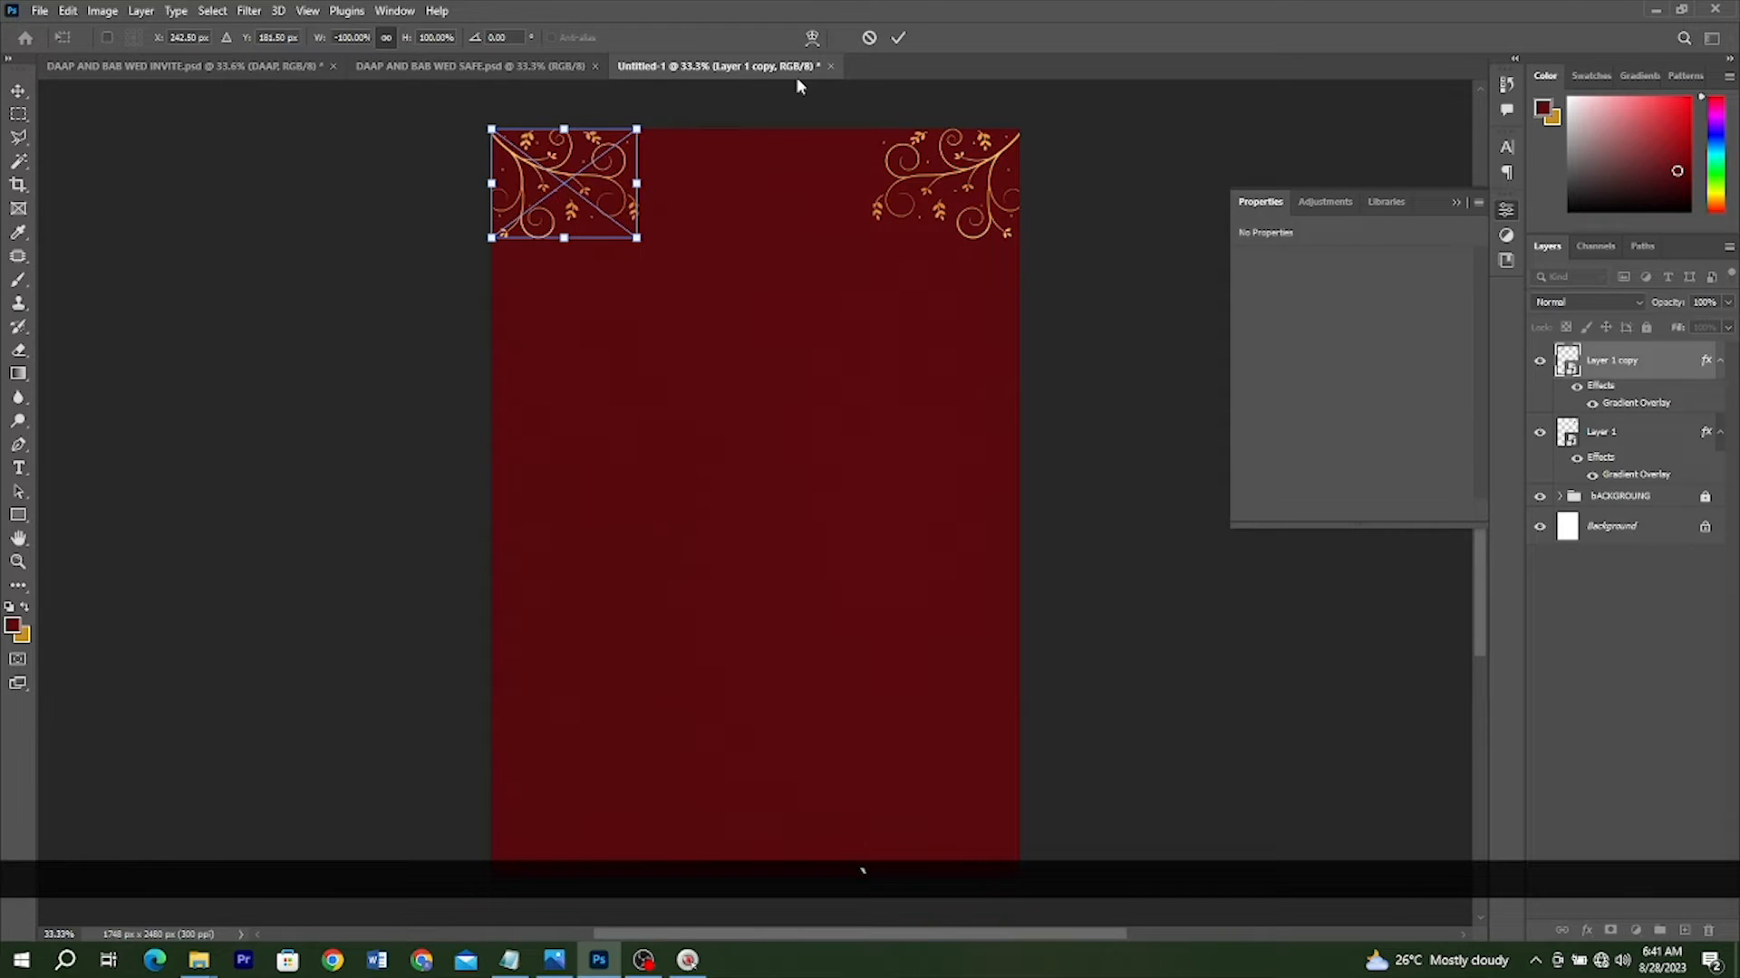
{"action": "left_click", "coordinate": [899, 38]}
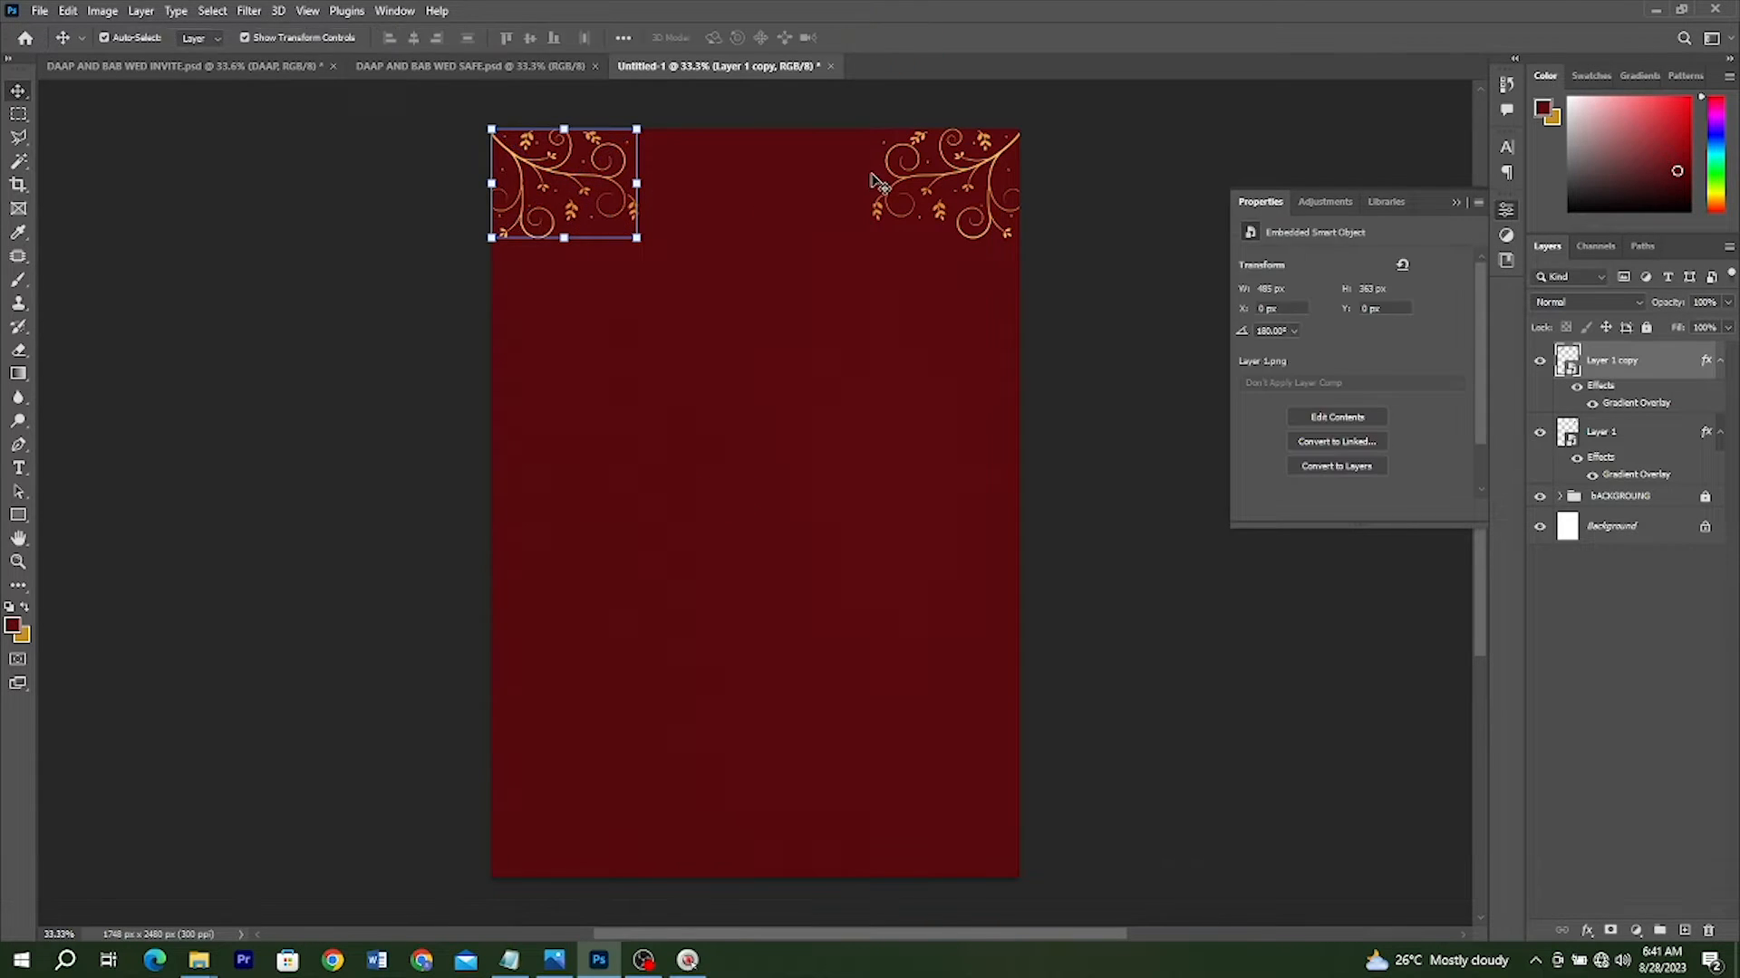
{"action": "key", "text": "Left"}
{"action": "key", "text": "Left"}
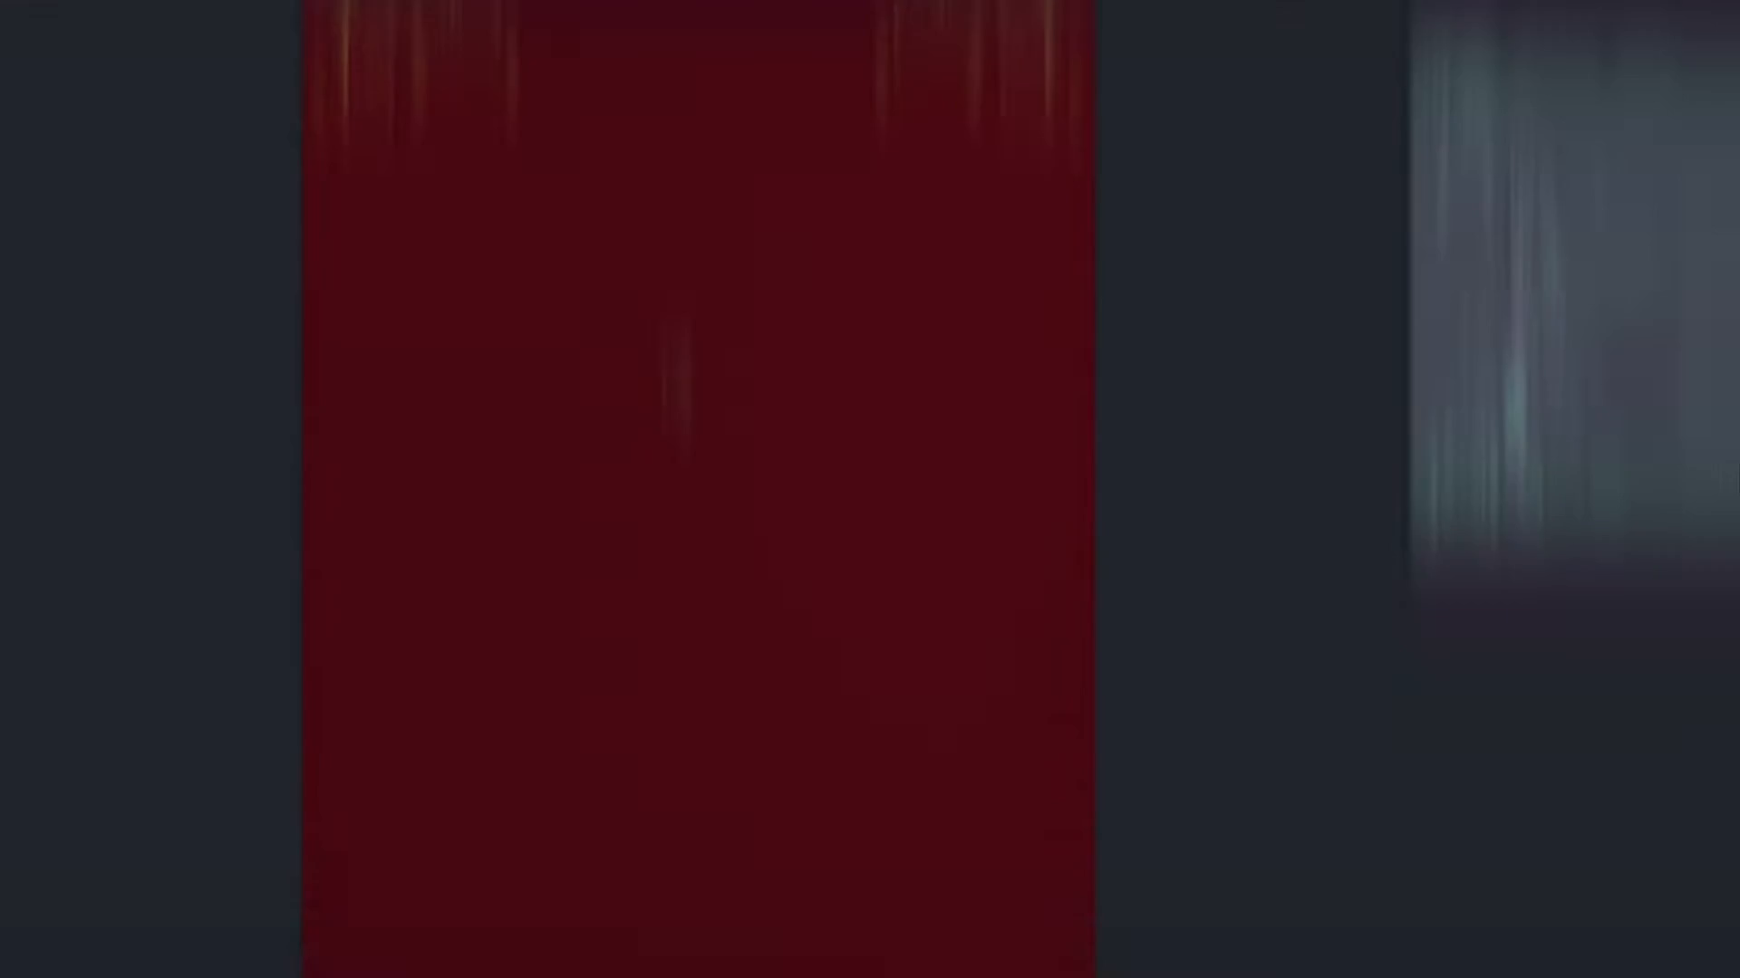
Place the gold mandala image pngegg (83), scale it to about 23.54%, and position it top center between the floral ornaments
{"action": "key", "text": "alt+Tab"}
{"action": "left_click", "coordinate": [580, 226]}
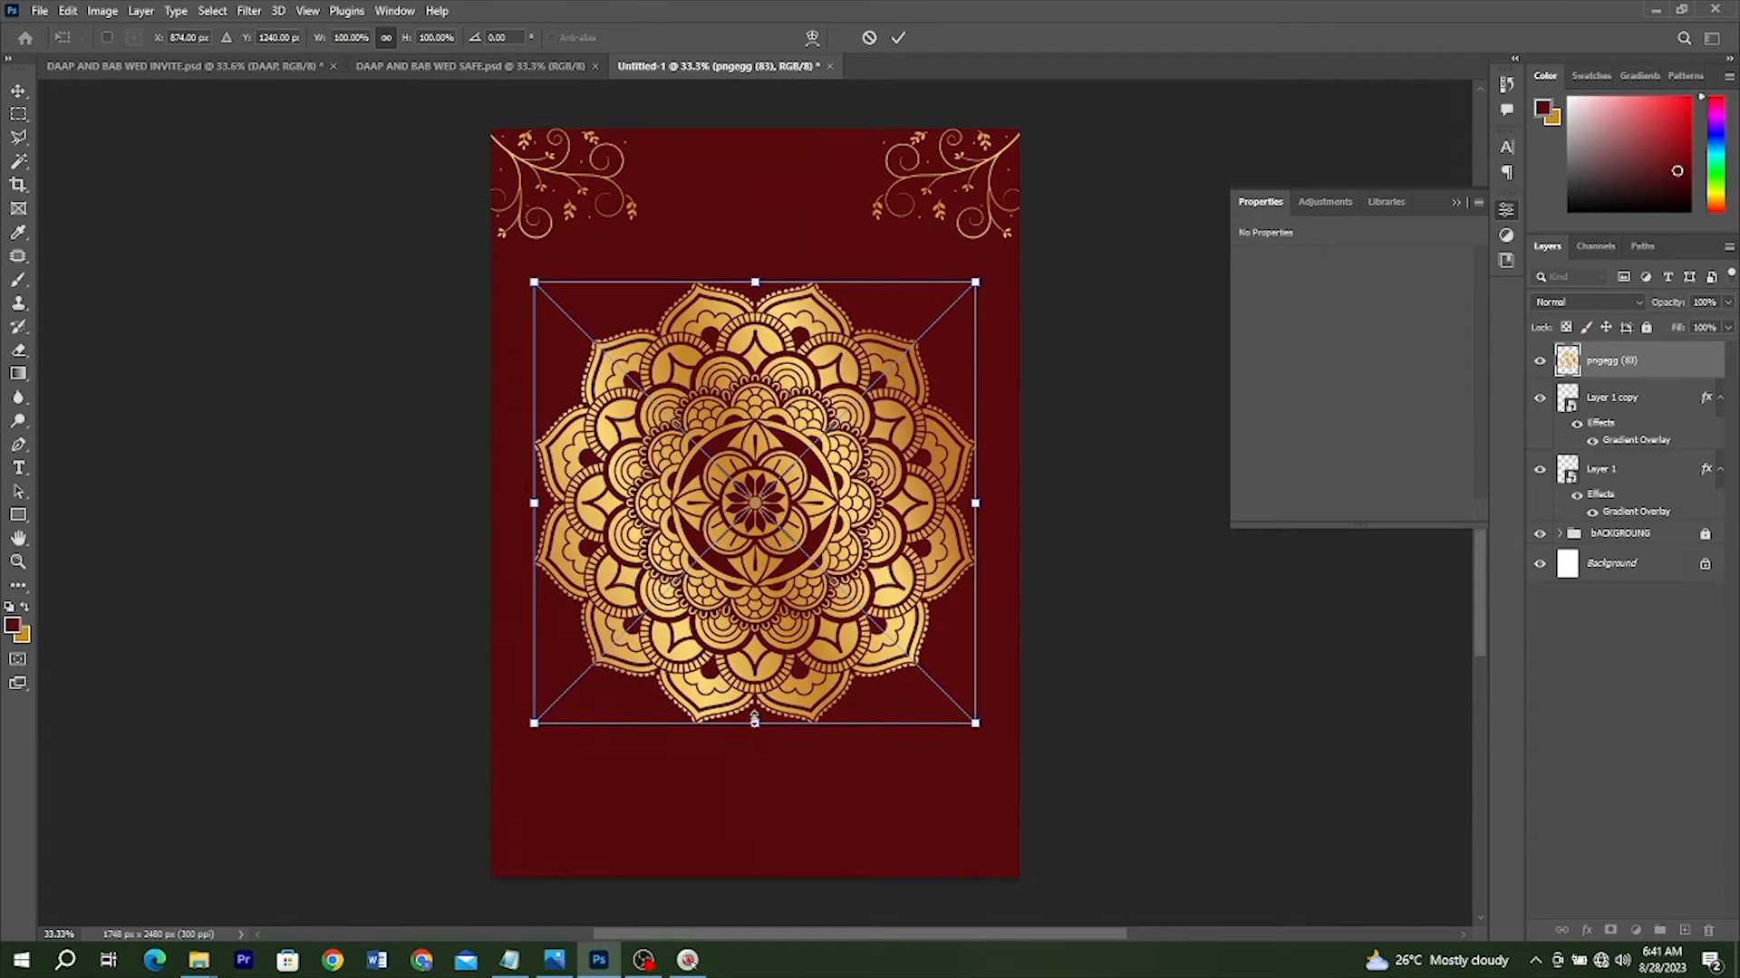
{"action": "left_click_drag", "start_coordinate": [753, 720], "coordinate": [753, 231]}
{"action": "key", "text": "alt"}
{"action": "left_click_drag", "start_coordinate": [816, 148], "coordinate": [805, 159]}
{"action": "left_click", "coordinate": [898, 37]}
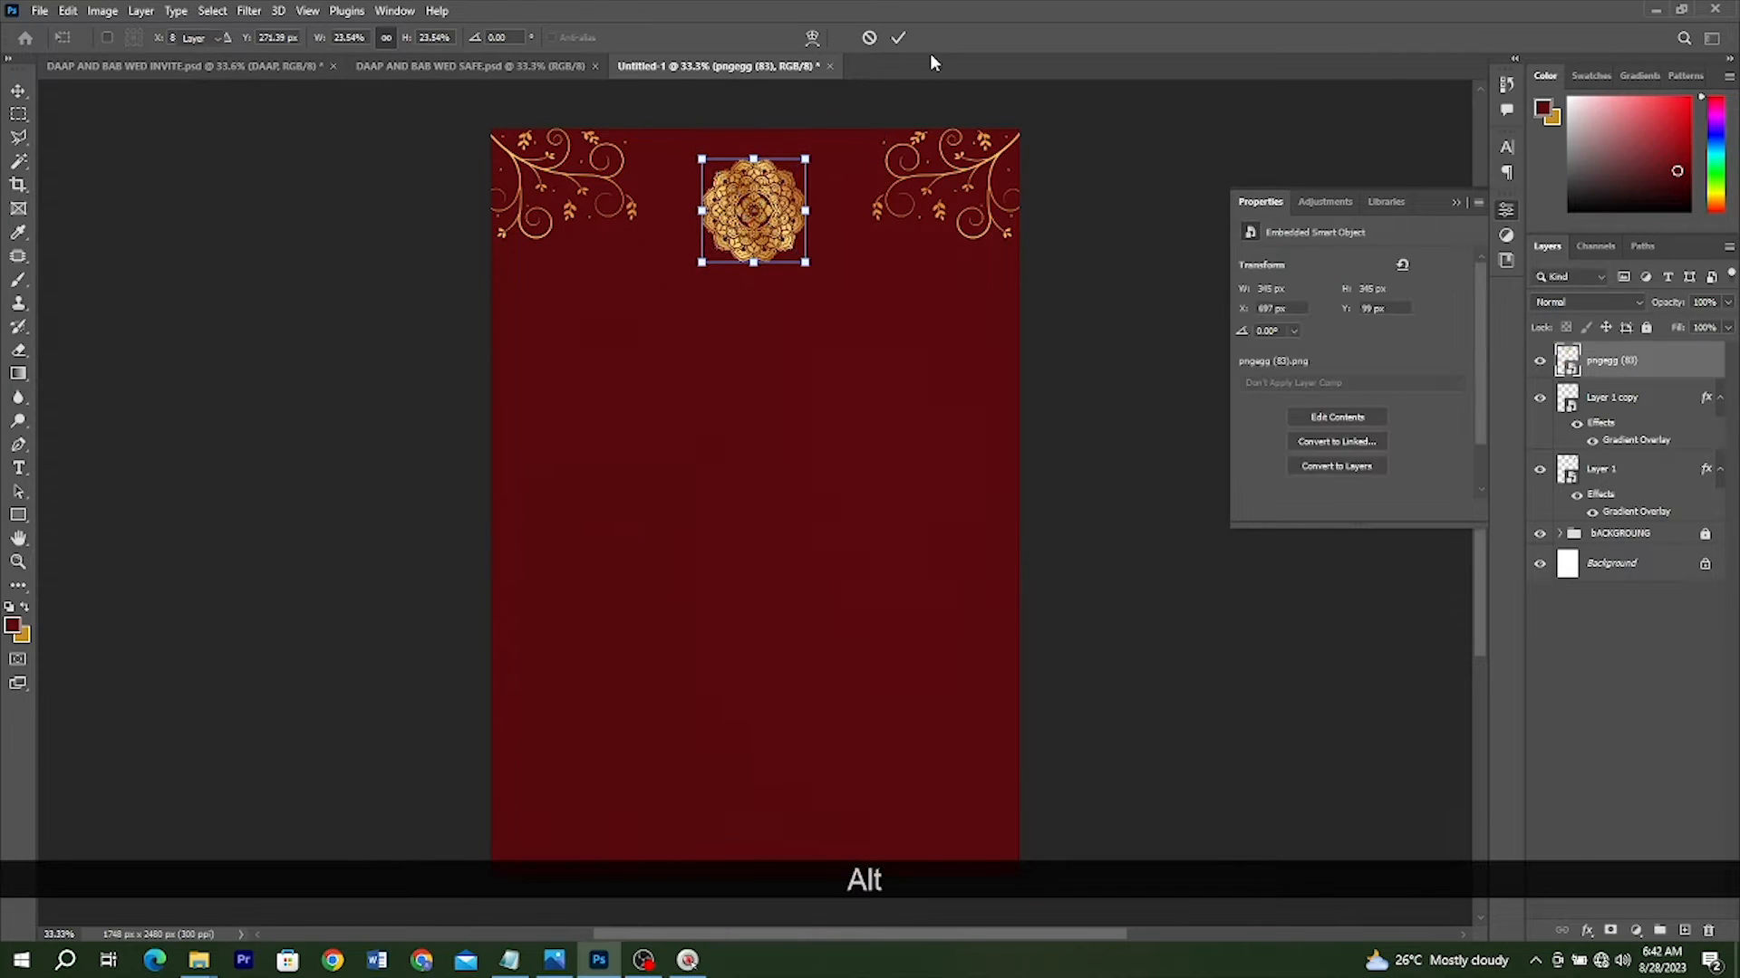
Draw a dark red circle about 283 × 282 px over the mandala's center, leaving only its outer petals visible
{"action": "left_click", "coordinate": [16, 515]}
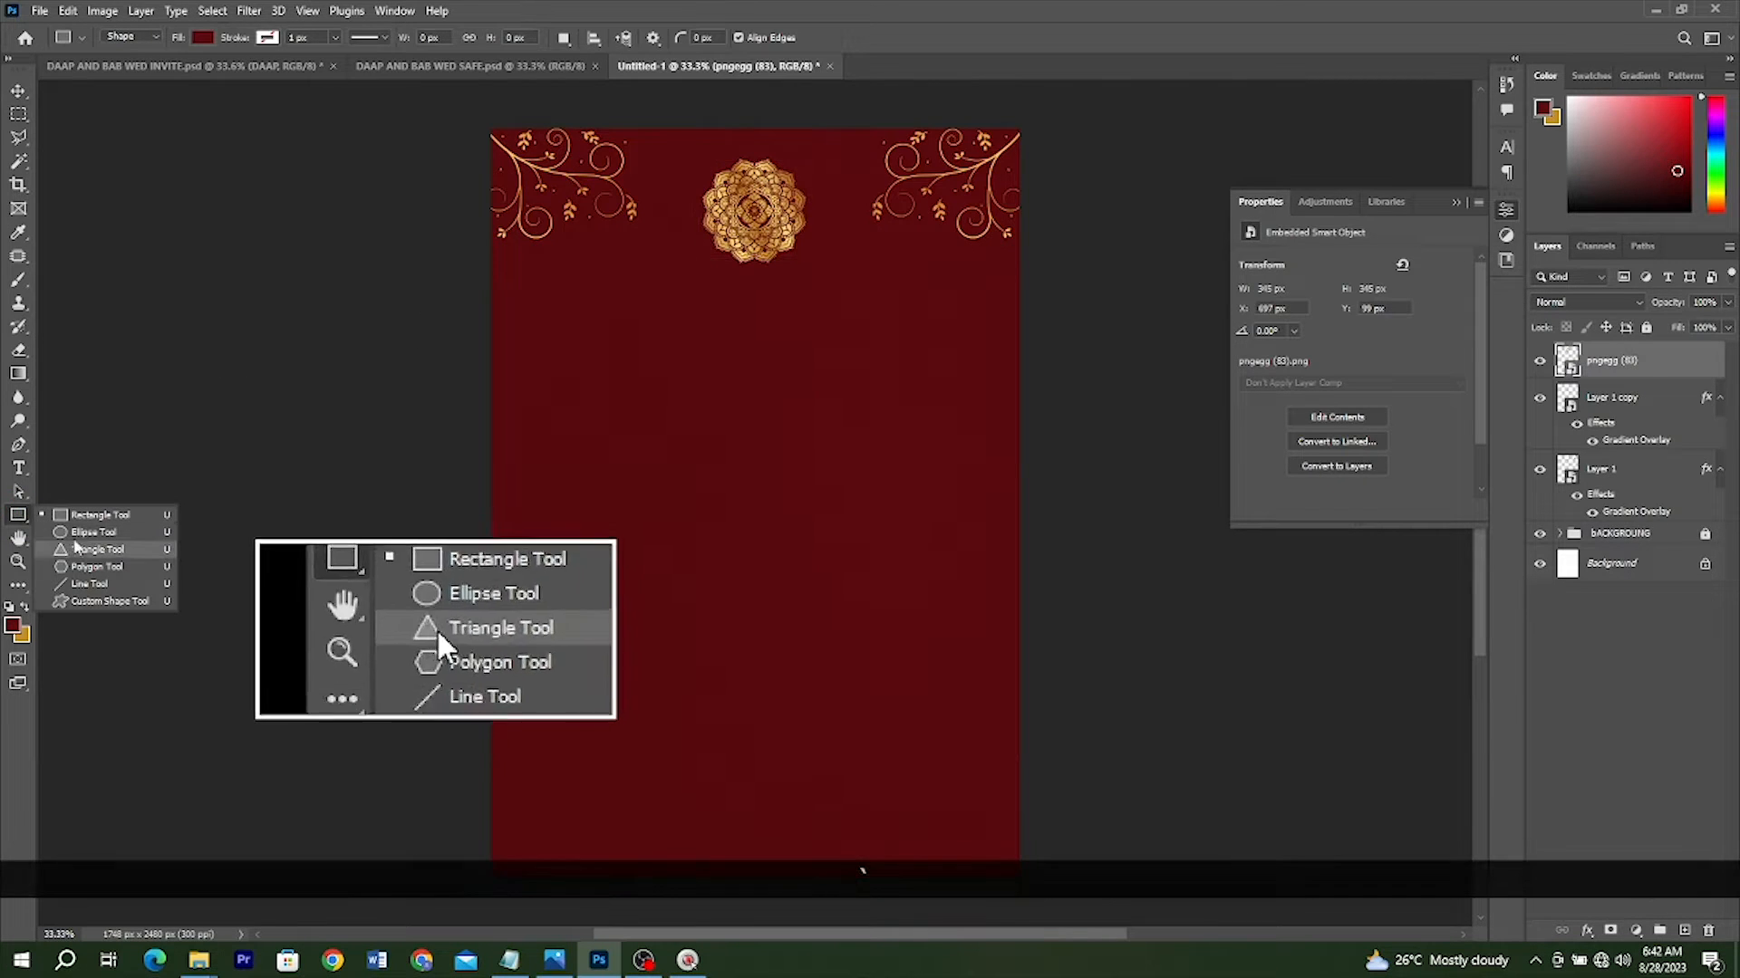
{"action": "left_click", "coordinate": [76, 535]}
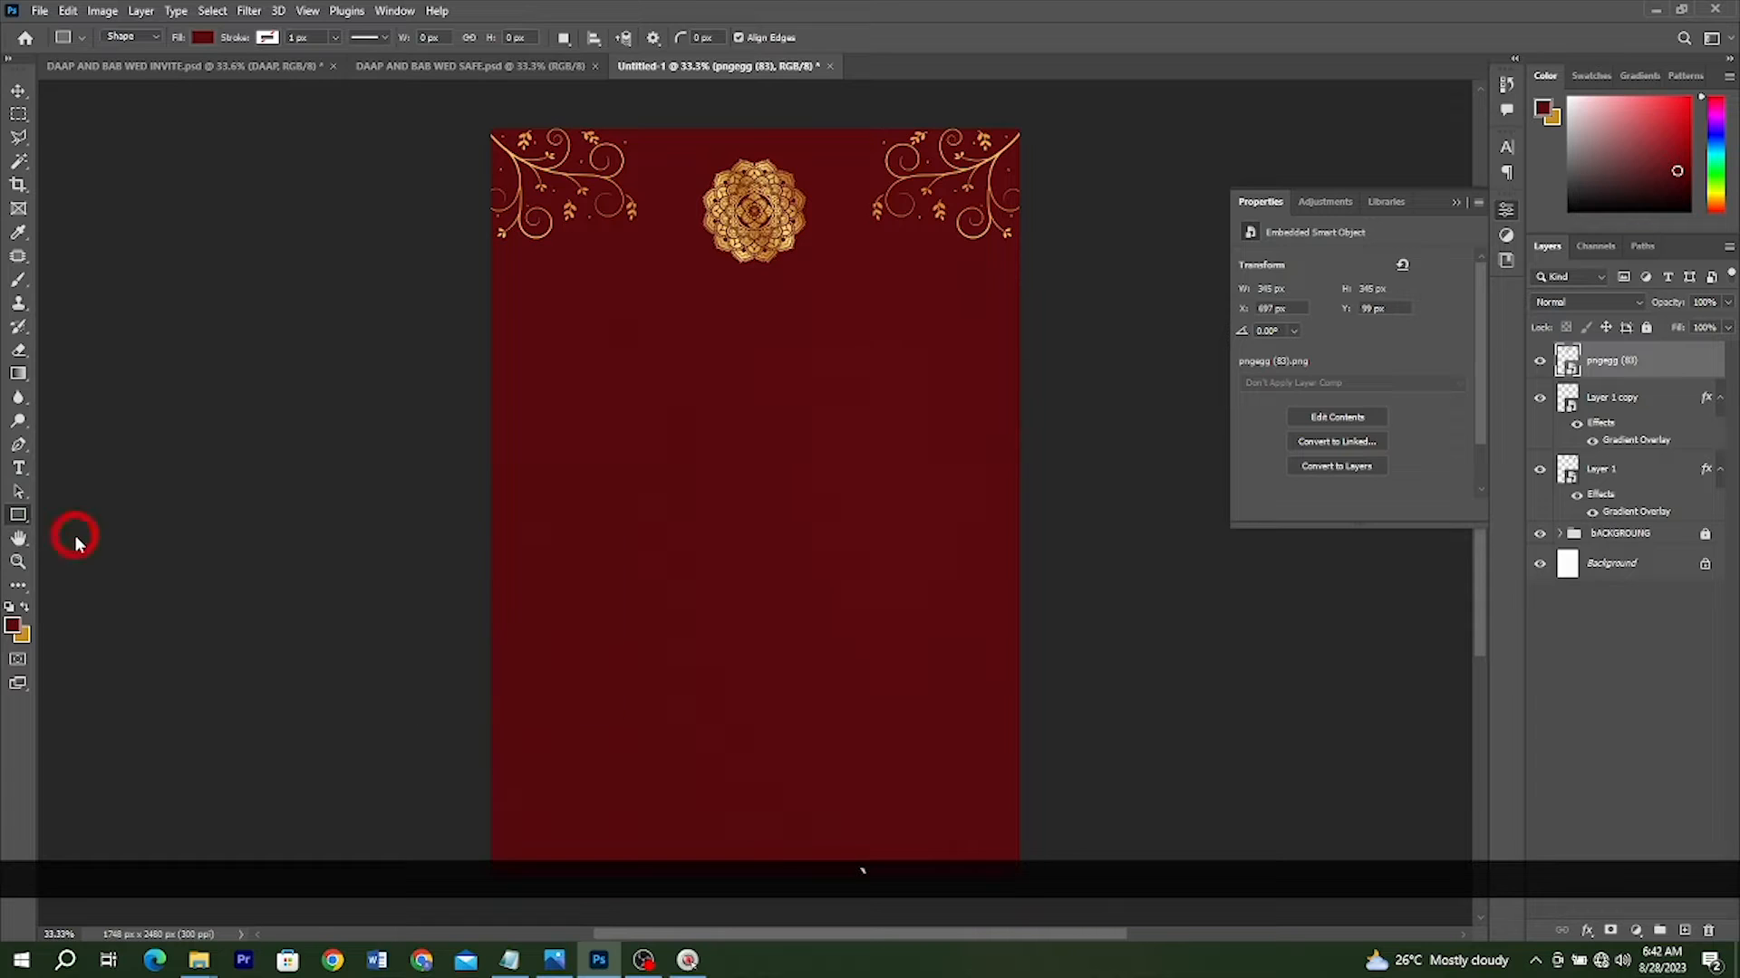
{"action": "left_click_drag", "start_coordinate": [638, 348], "coordinate": [716, 249]}
{"action": "key", "text": "v"}
{"action": "scroll", "coordinate": [779, 136], "scroll_direction": "up", "scroll_amount": 7}
{"action": "scroll", "coordinate": [764, 184], "scroll_direction": "up", "scroll_amount": 1}
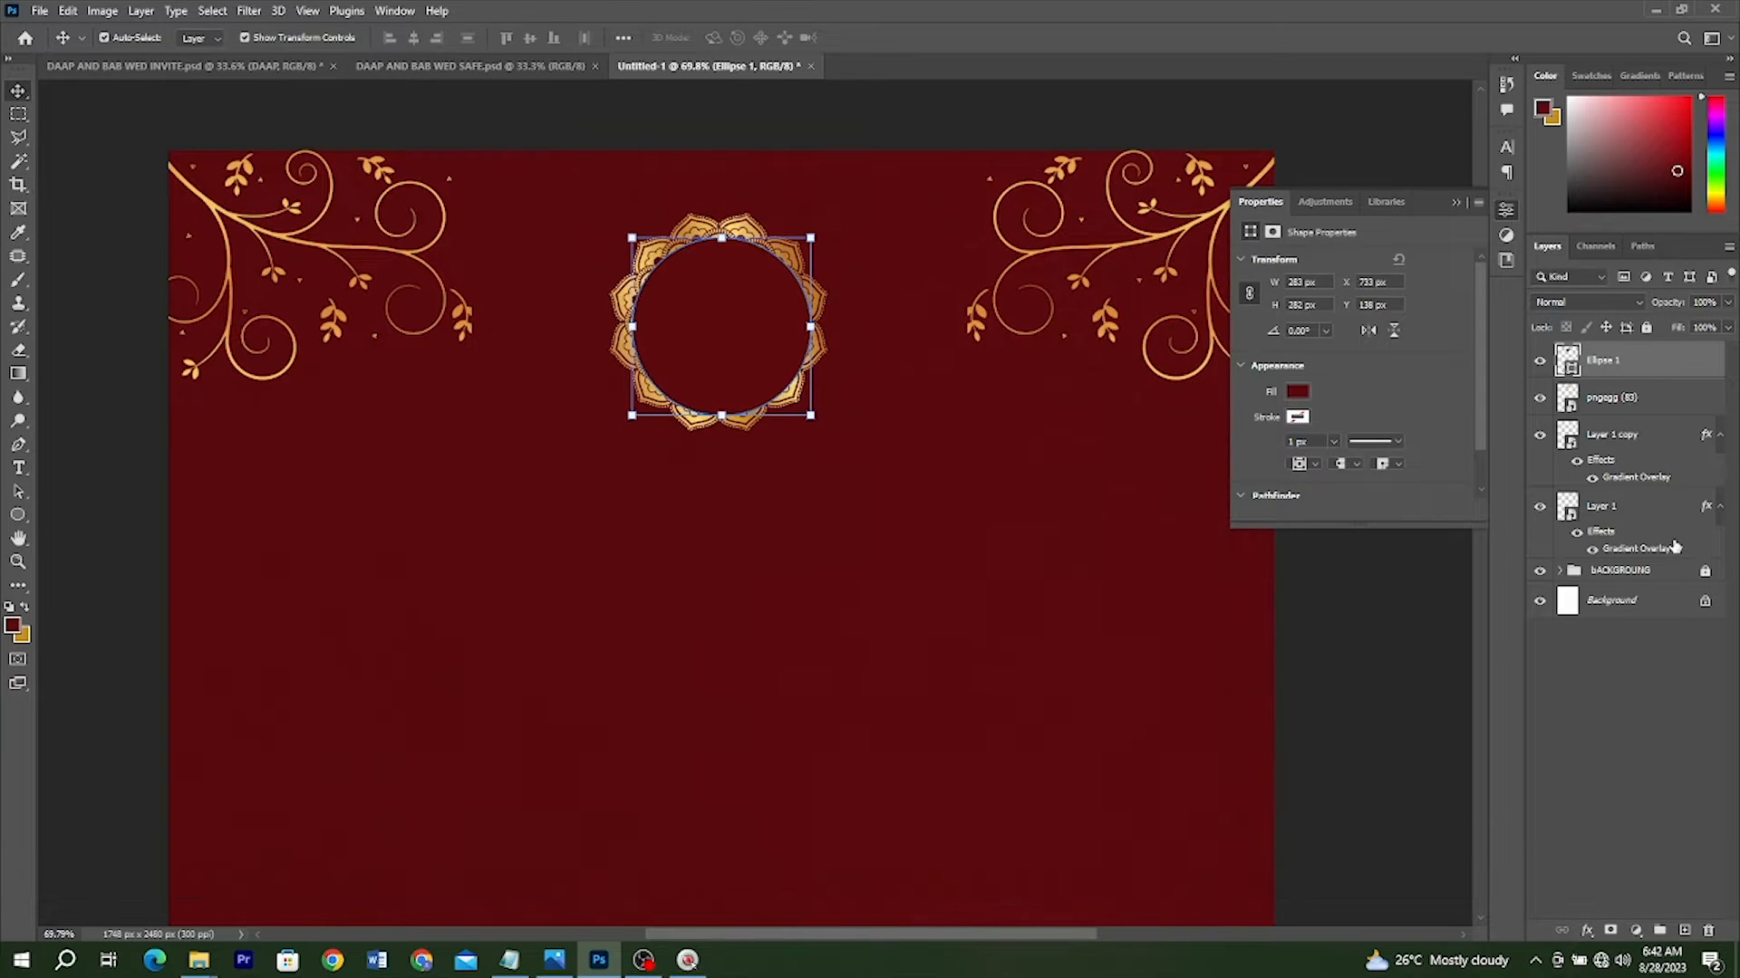
Align the dark red circle and the mandala on their horizontal and vertical centers
{"action": "left_click", "coordinate": [1656, 408], "text": "shift"}
{"action": "left_click", "coordinate": [413, 37]}
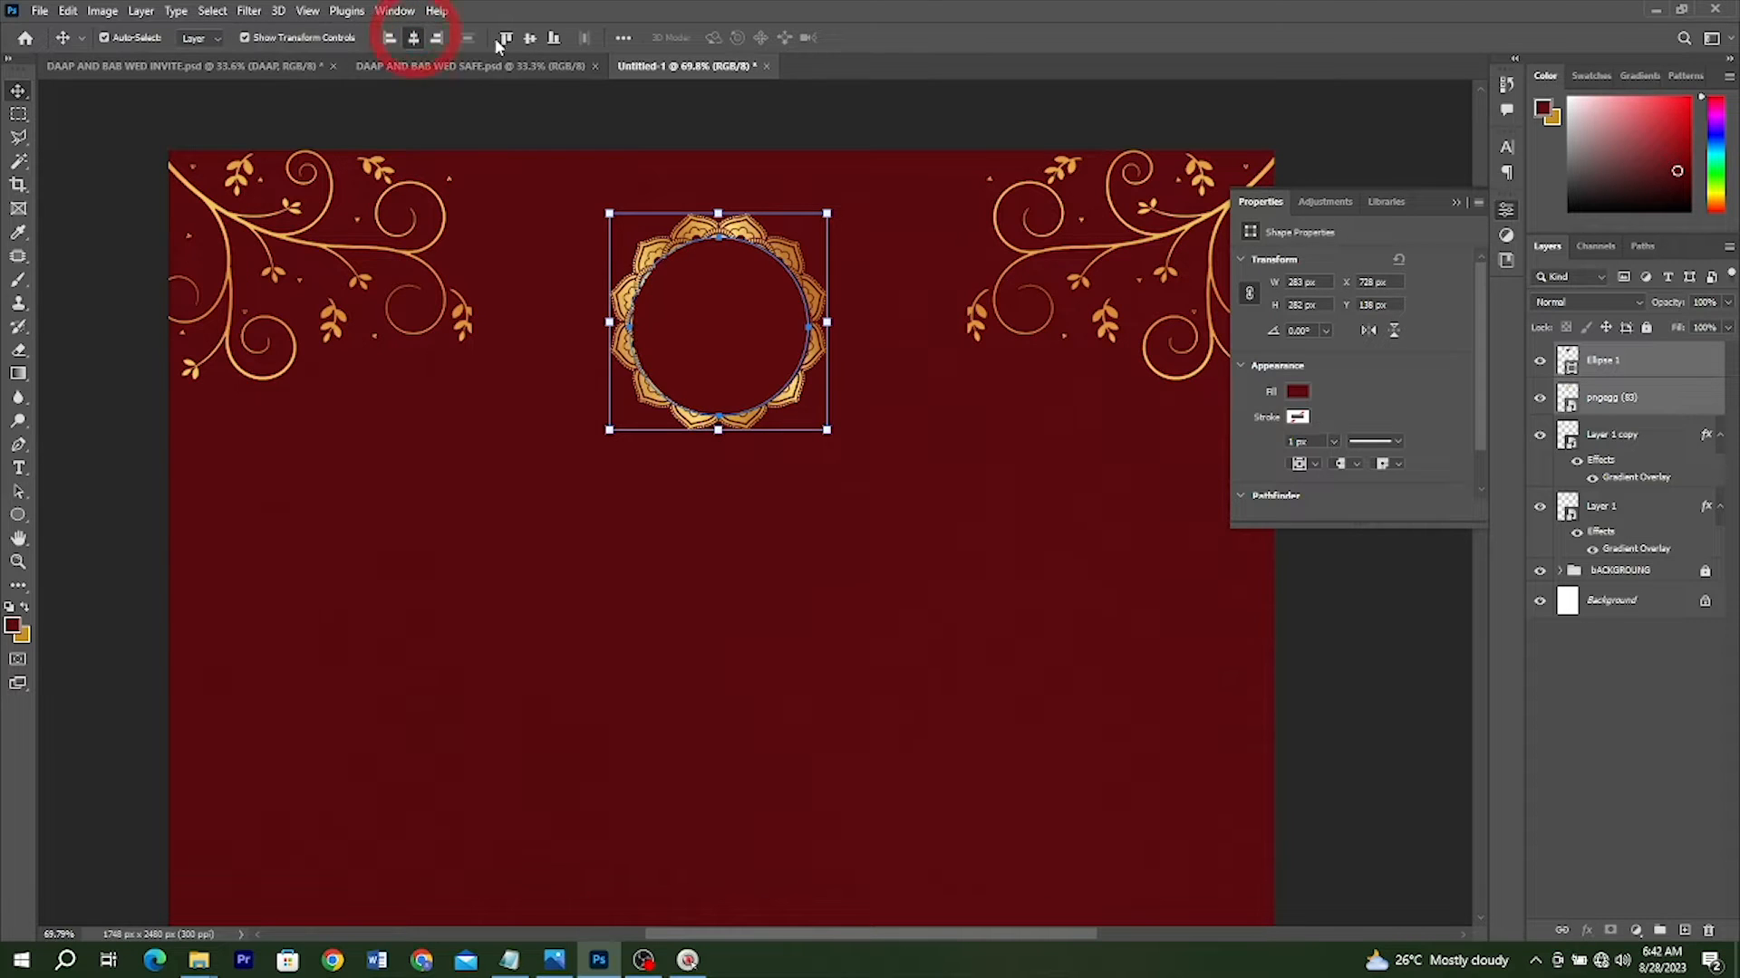
{"action": "left_click", "coordinate": [530, 37]}
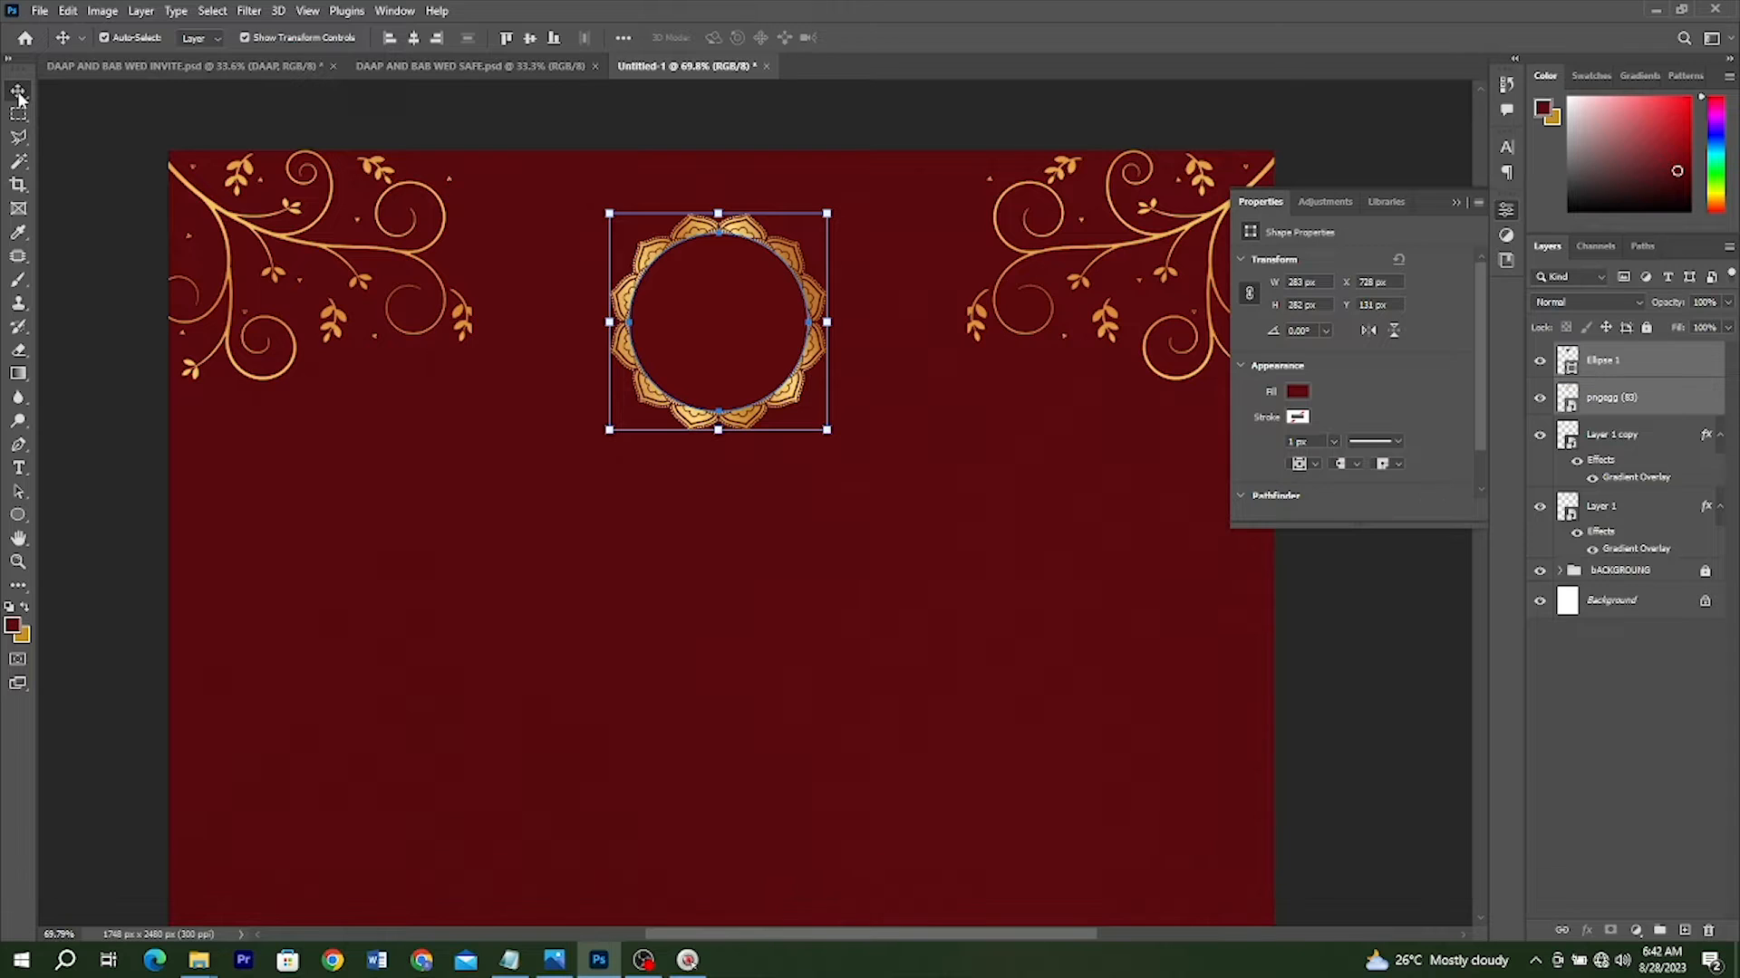
{"action": "left_click", "coordinate": [631, 117]}
{"action": "scroll", "coordinate": [757, 209], "scroll_direction": "down", "scroll_amount": 6}
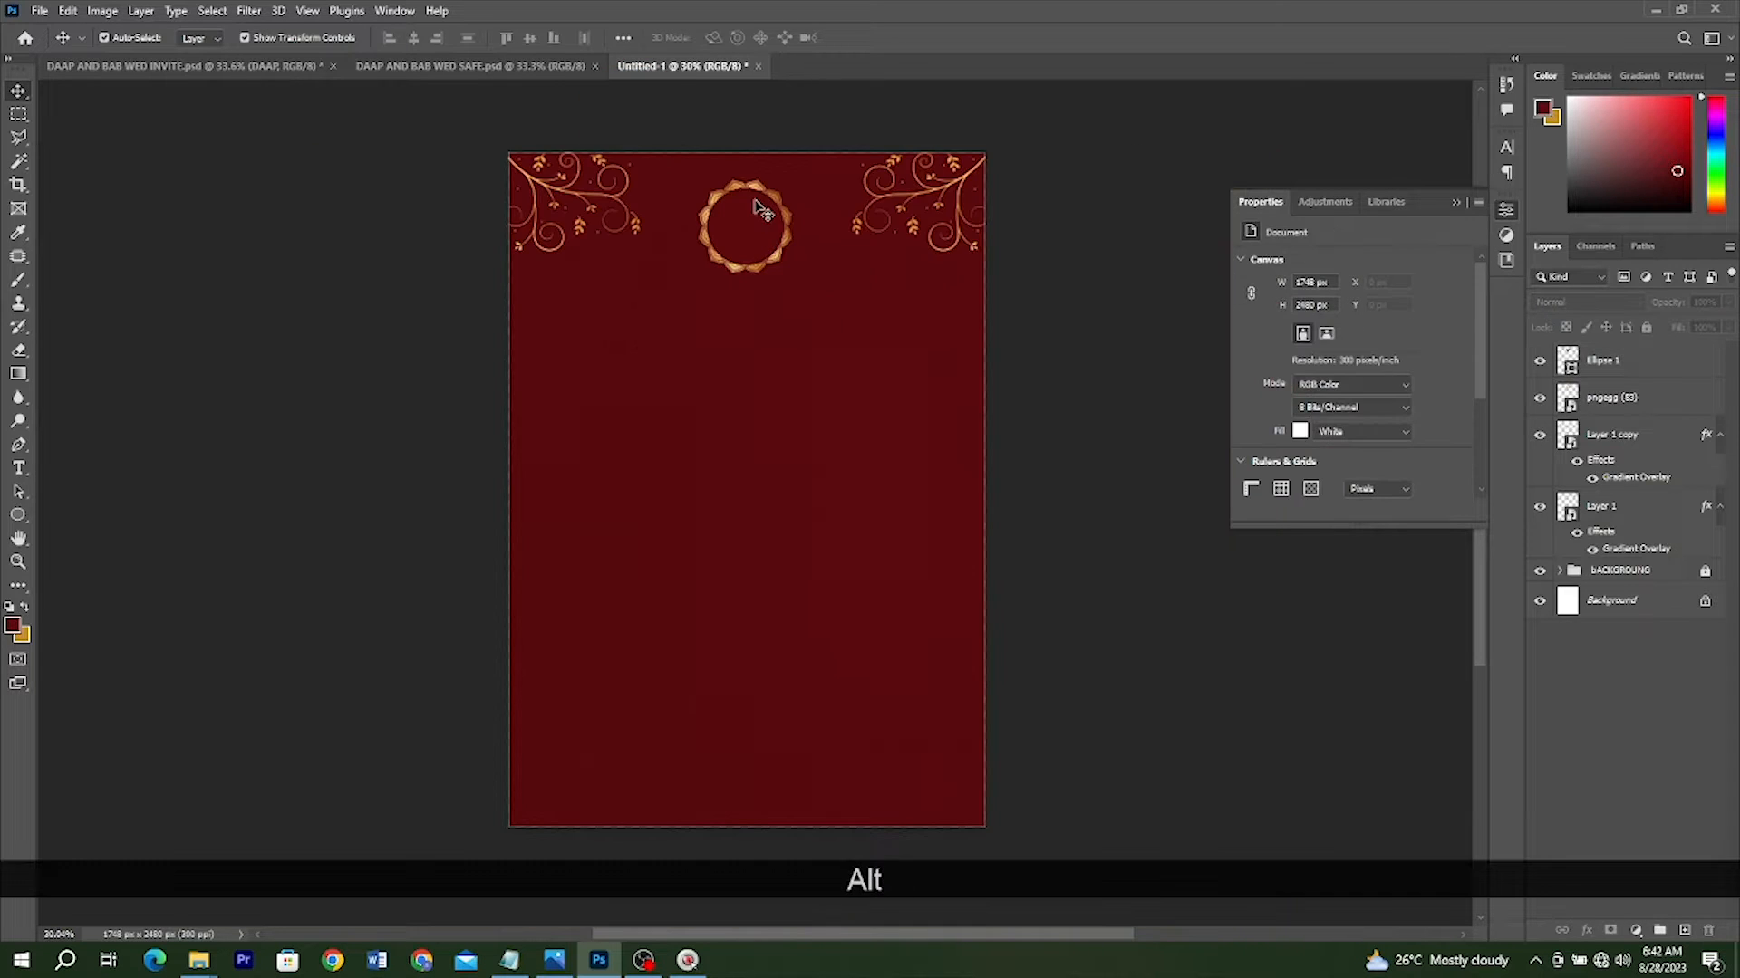
{"action": "scroll", "coordinate": [757, 209], "scroll_direction": "up", "scroll_amount": 3}
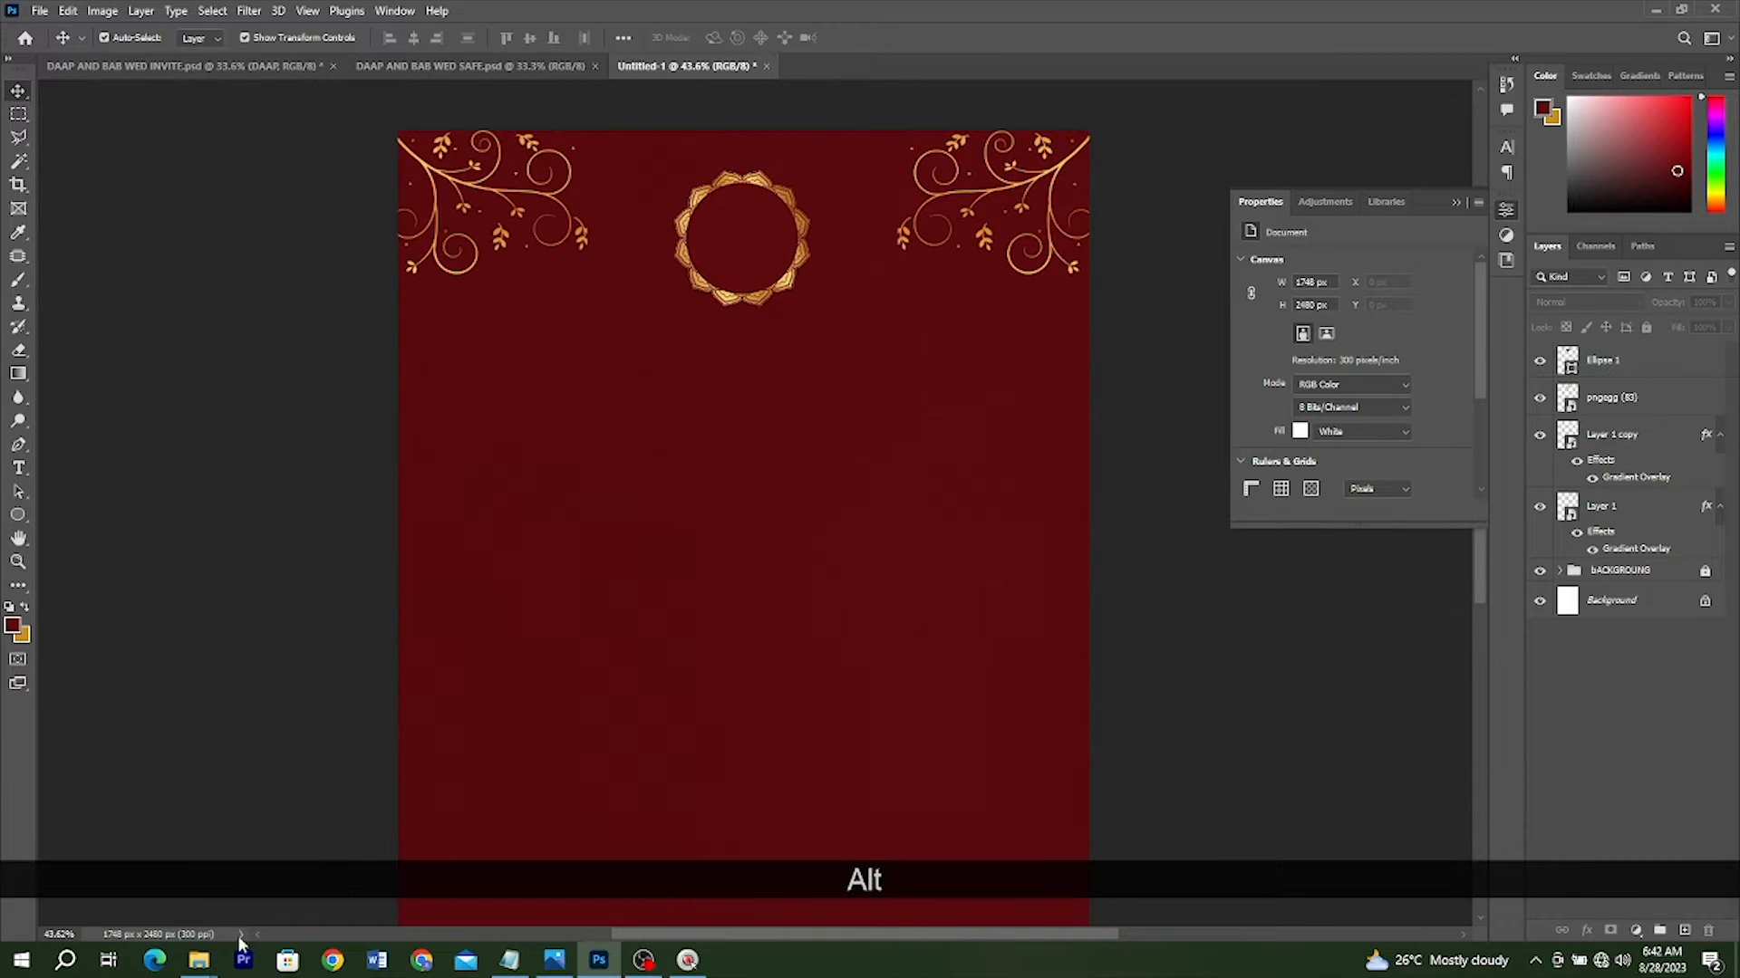
Copy the initials "DAAP" from the Notepad text and paste them as a text layer inside the mandala's circle
{"action": "left_click", "coordinate": [509, 959]}
{"action": "key", "text": "ctrl+Home"}
{"action": "key", "text": "shift+Down"}
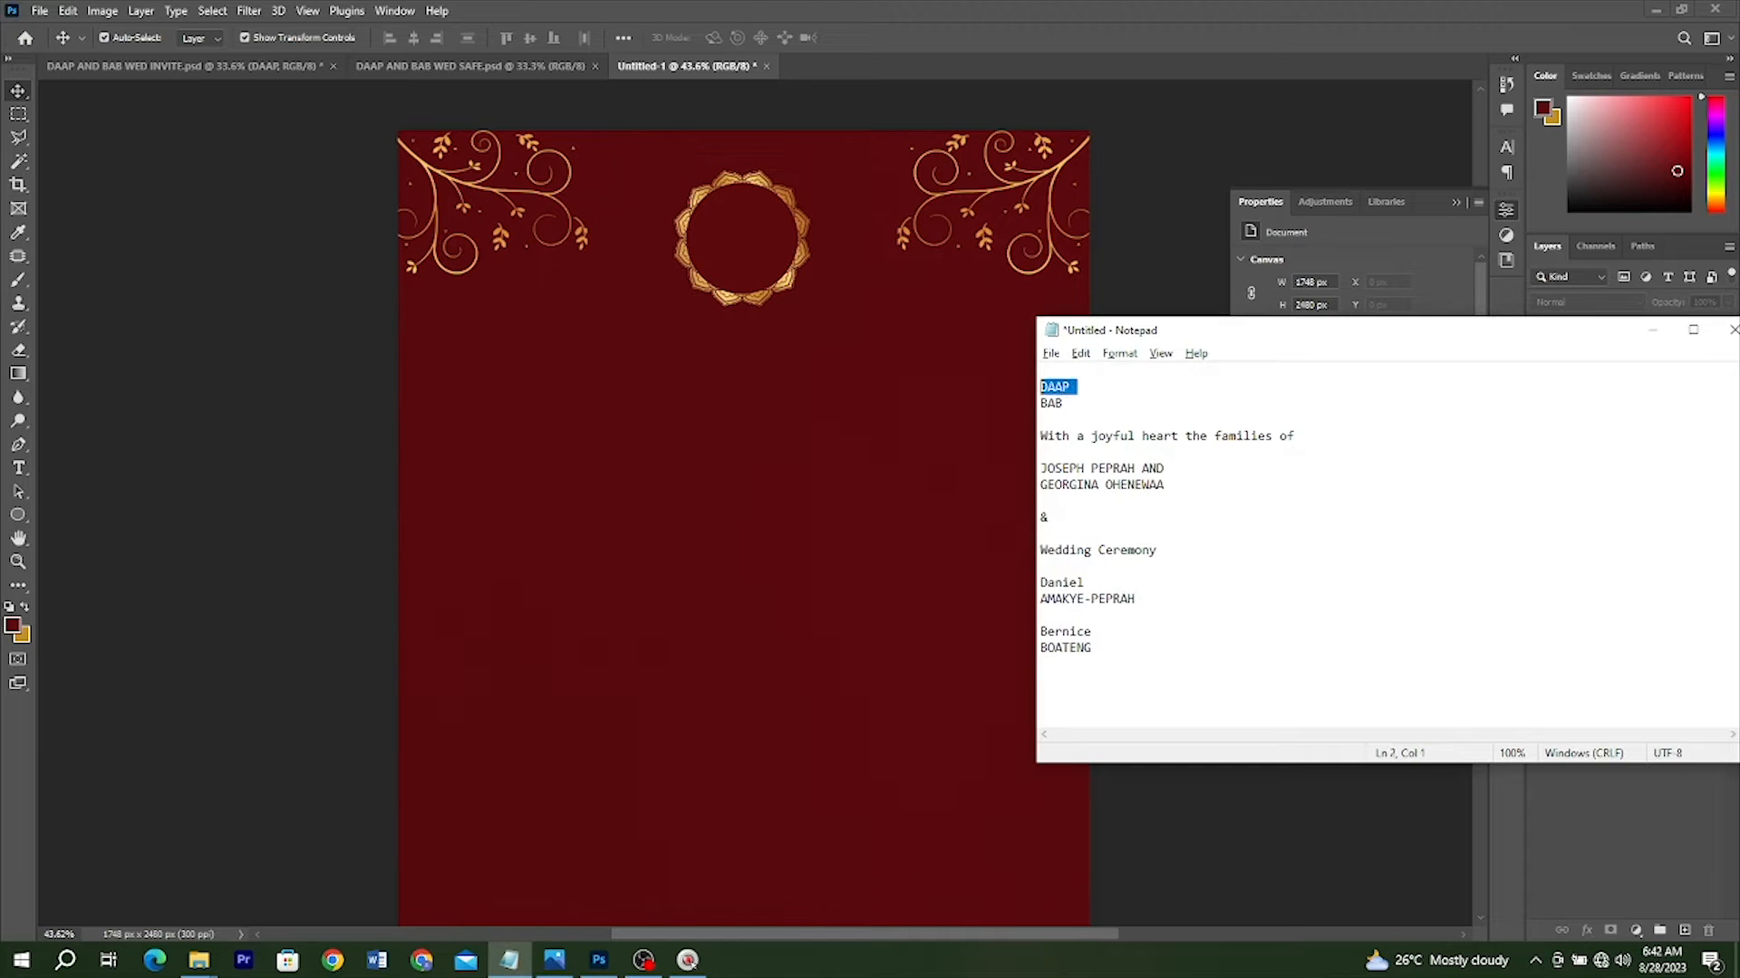
{"action": "key", "text": "ctrl+c"}
{"action": "left_click", "coordinate": [18, 467]}
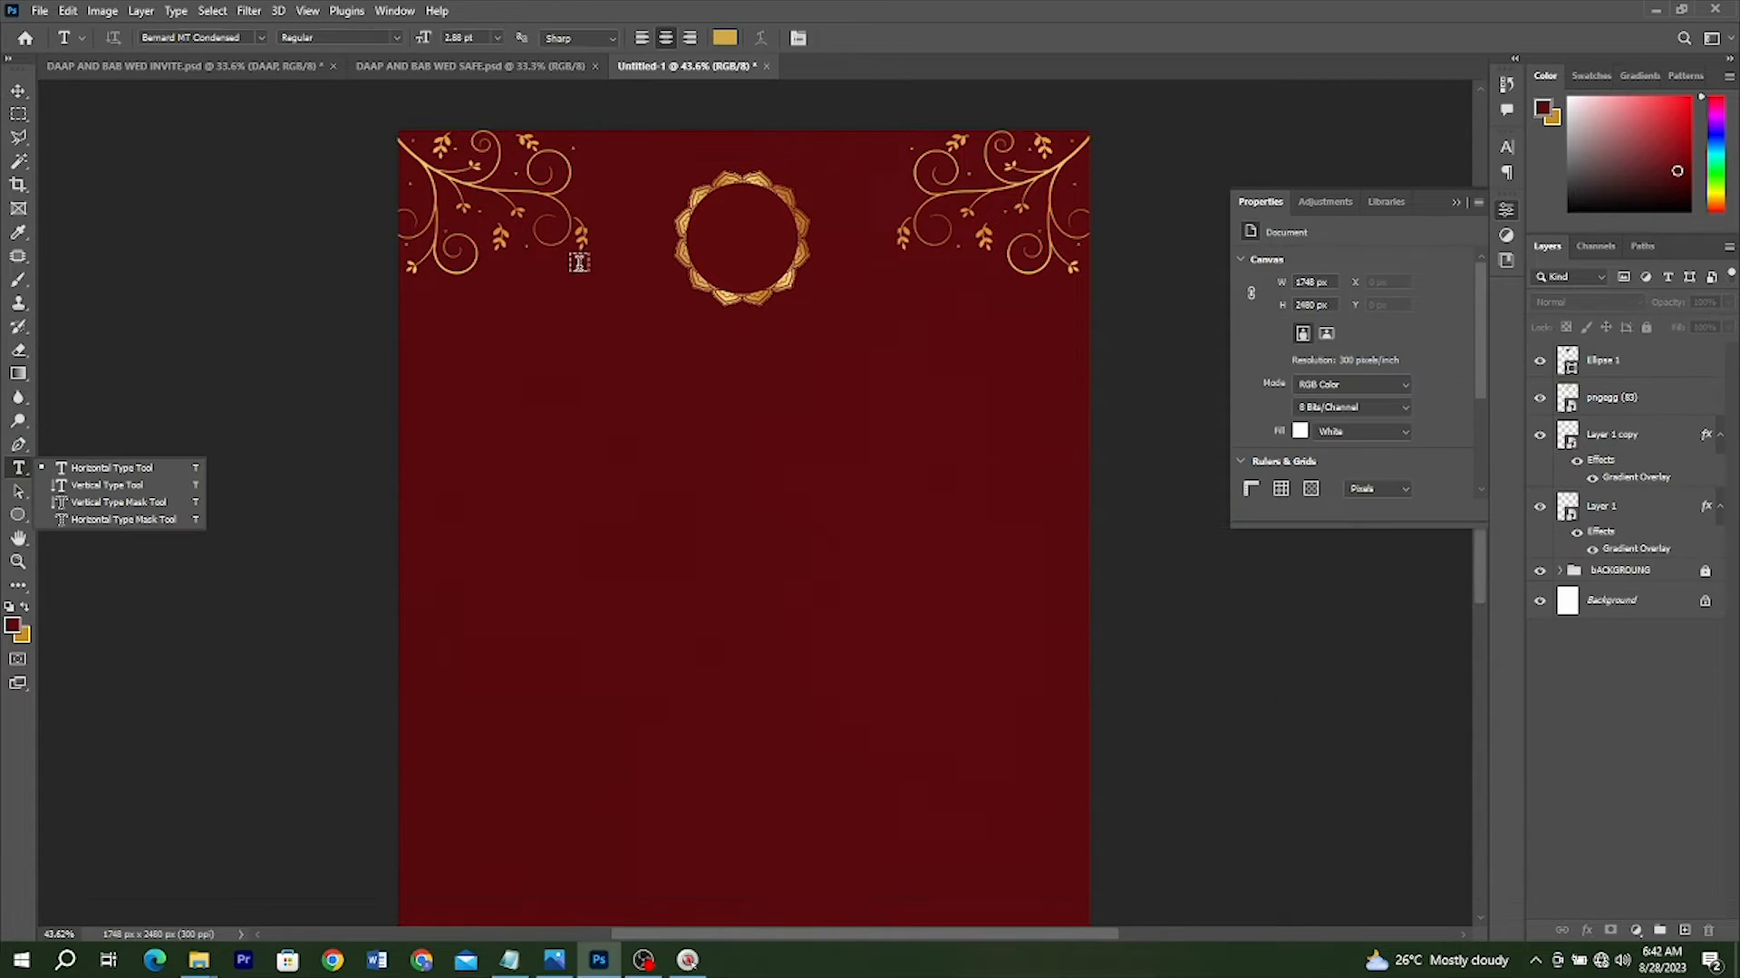
{"action": "scroll", "coordinate": [683, 232], "scroll_direction": "up", "scroll_amount": 5}
{"action": "scroll", "coordinate": [764, 209], "scroll_direction": "up", "scroll_amount": 2}
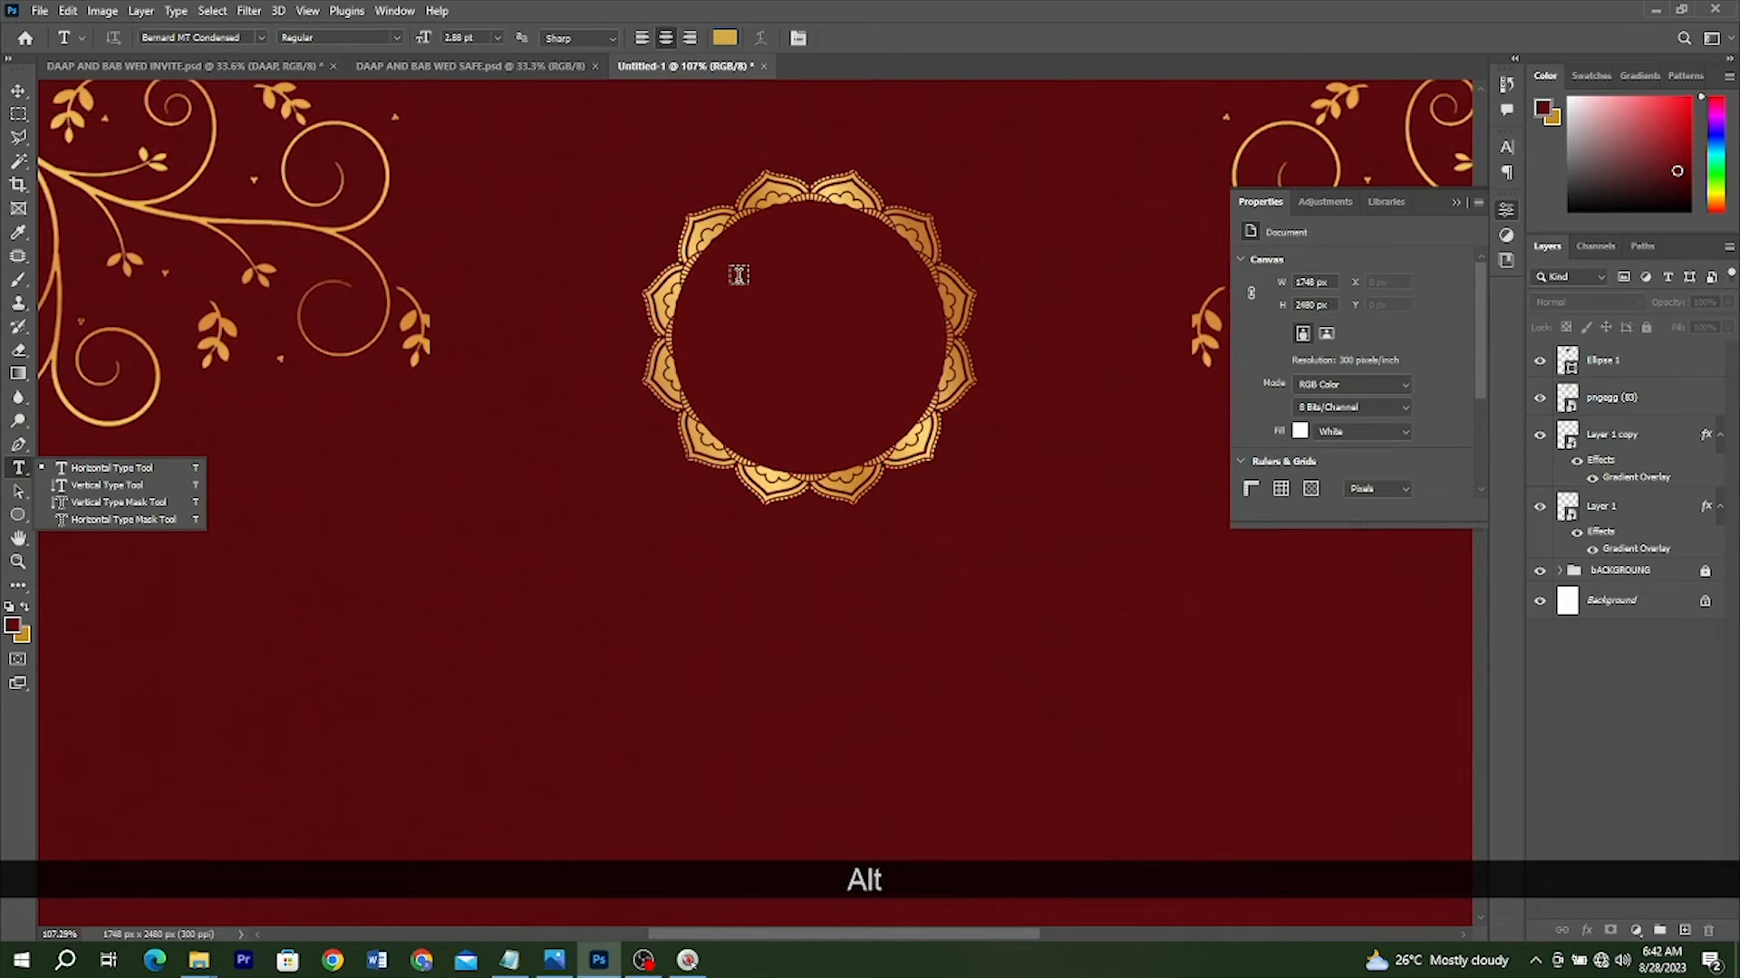
{"action": "left_click", "coordinate": [739, 275]}
{"action": "key", "text": "ctrl+v"}
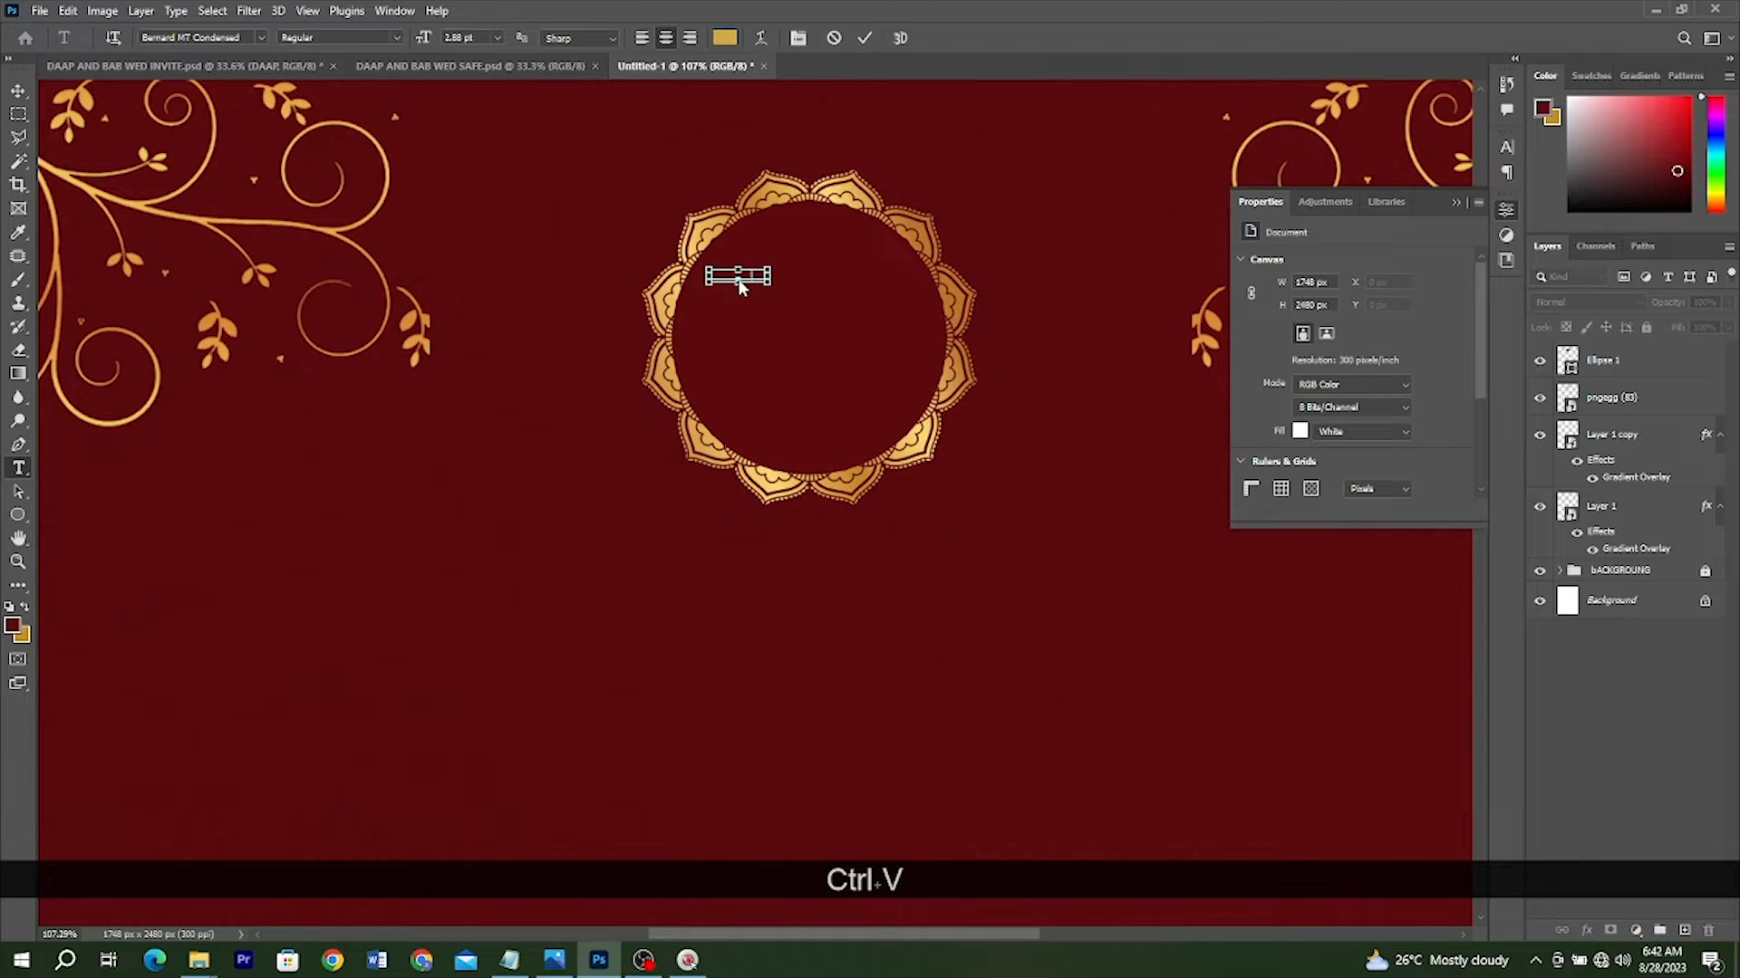
Set the DAAP text color to white (ffffff), check the monogram in the finished invitation image, and commit the text
{"action": "key", "text": "ctrl+a"}
{"action": "left_click", "coordinate": [725, 37]}
{"action": "left_click", "coordinate": [1155, 199]}
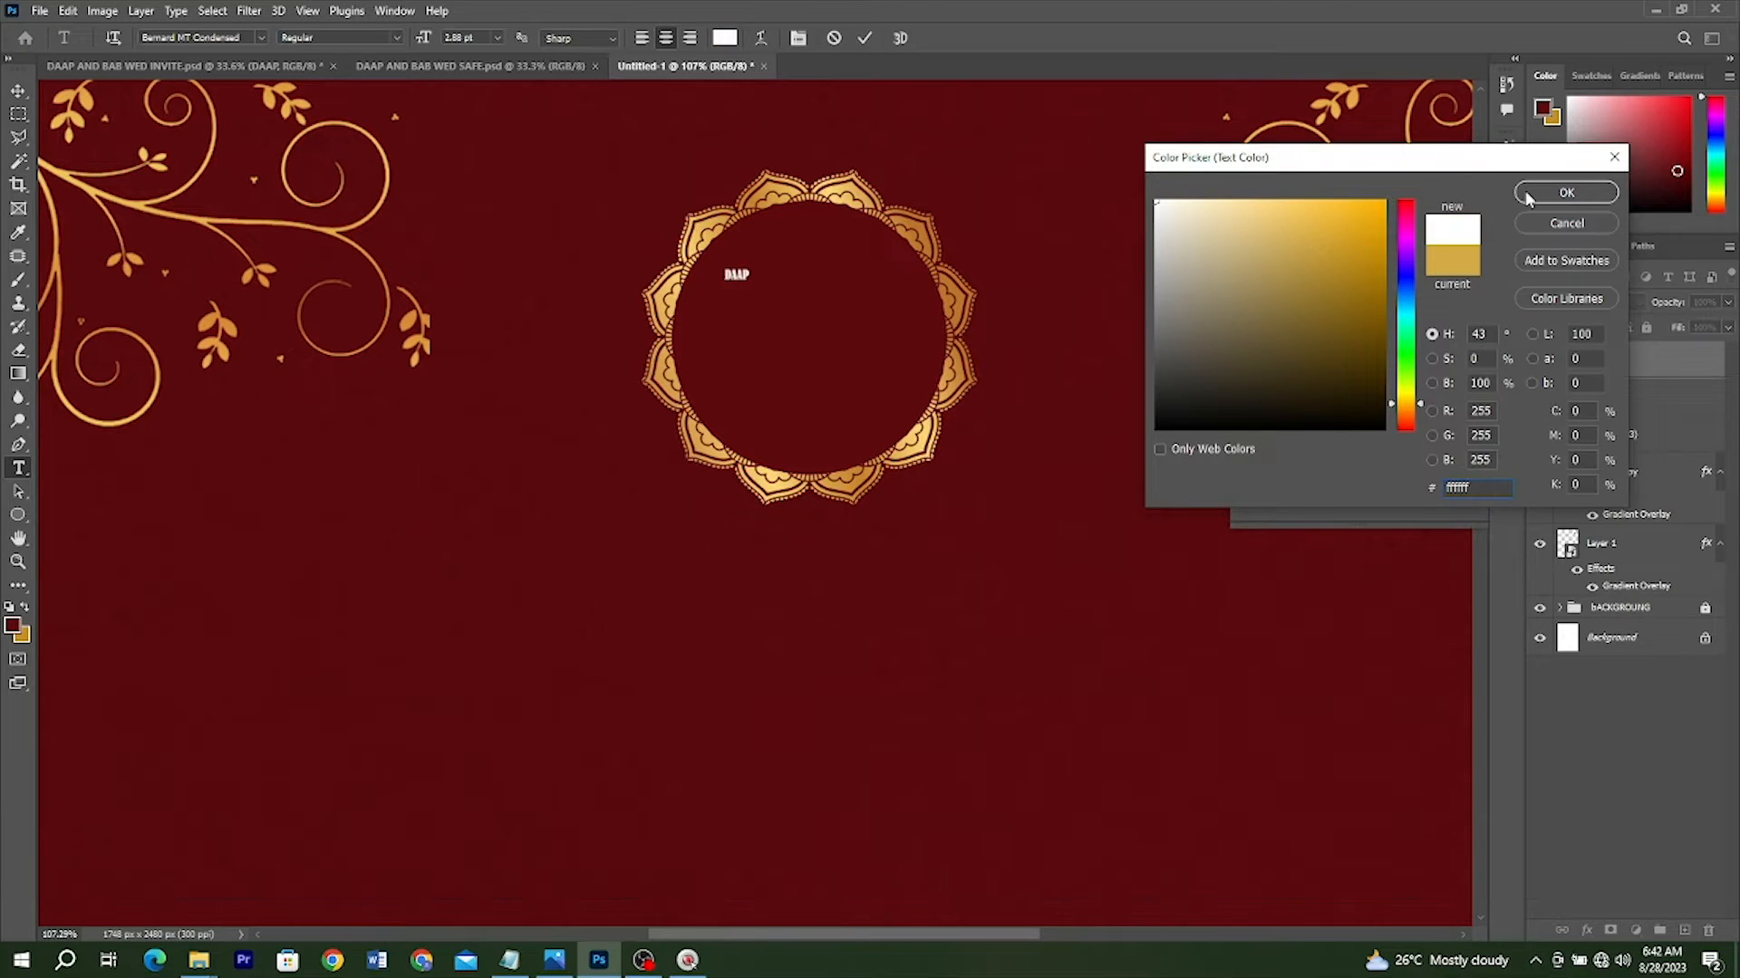
{"action": "left_click", "coordinate": [1564, 191]}
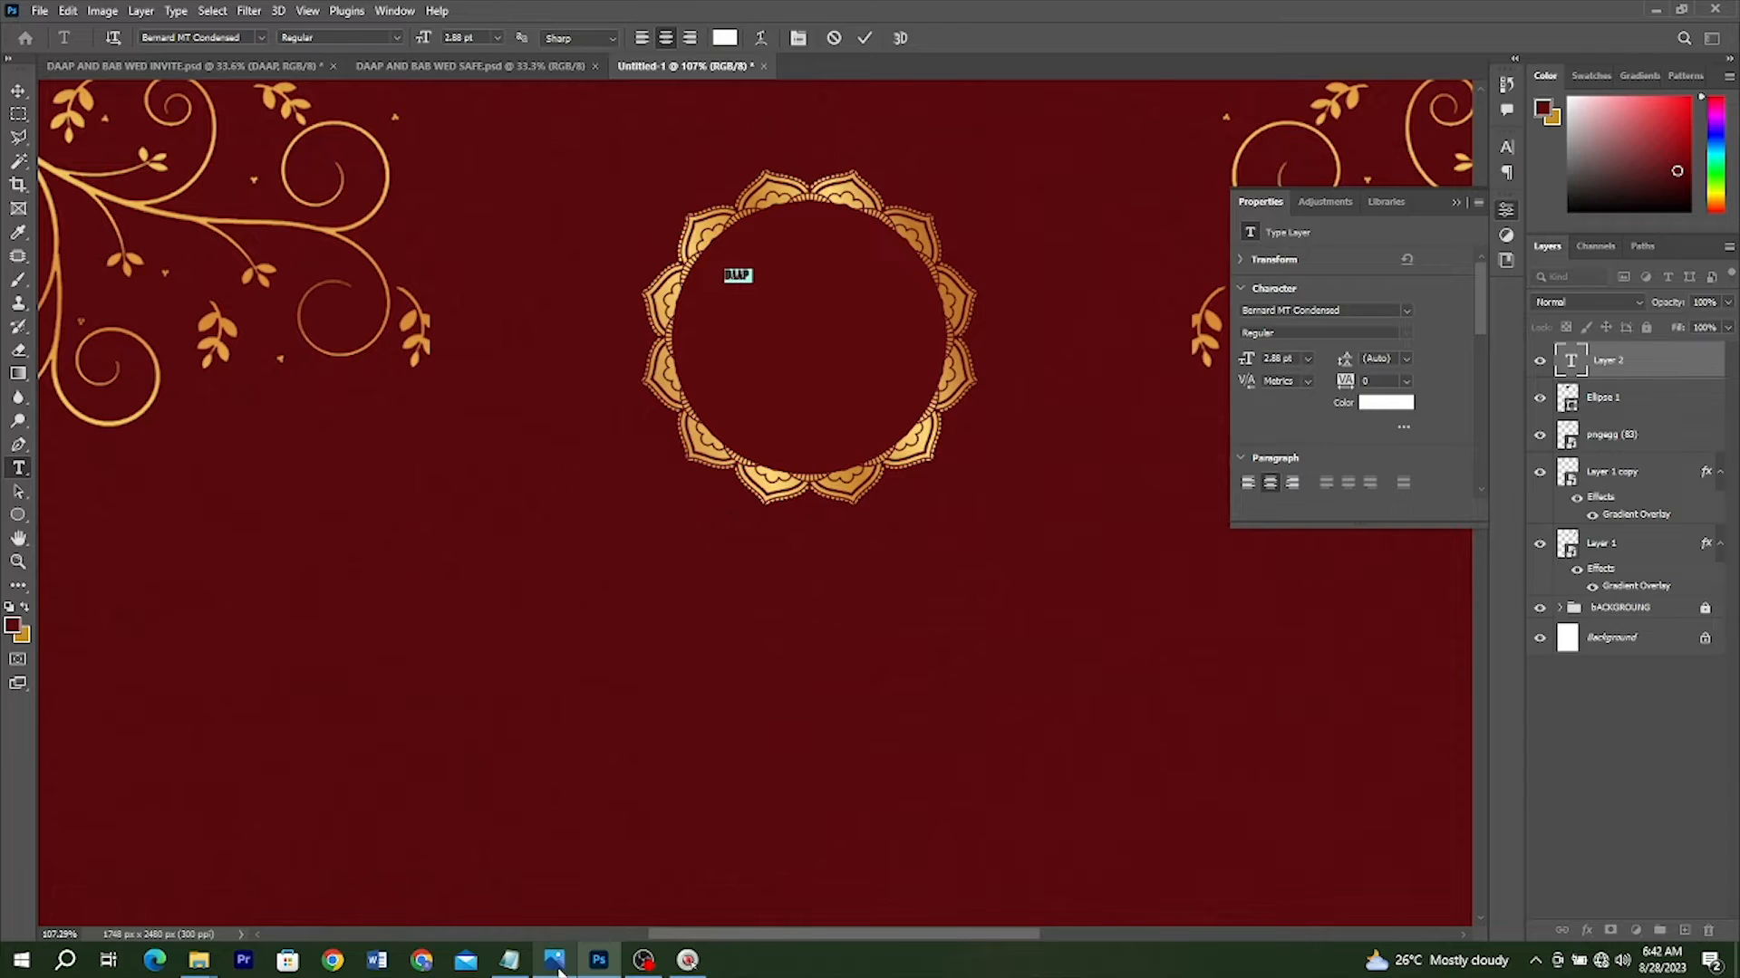
{"action": "left_click", "coordinate": [554, 962]}
{"action": "scroll", "coordinate": [915, 38], "scroll_direction": "up", "scroll_amount": 2}
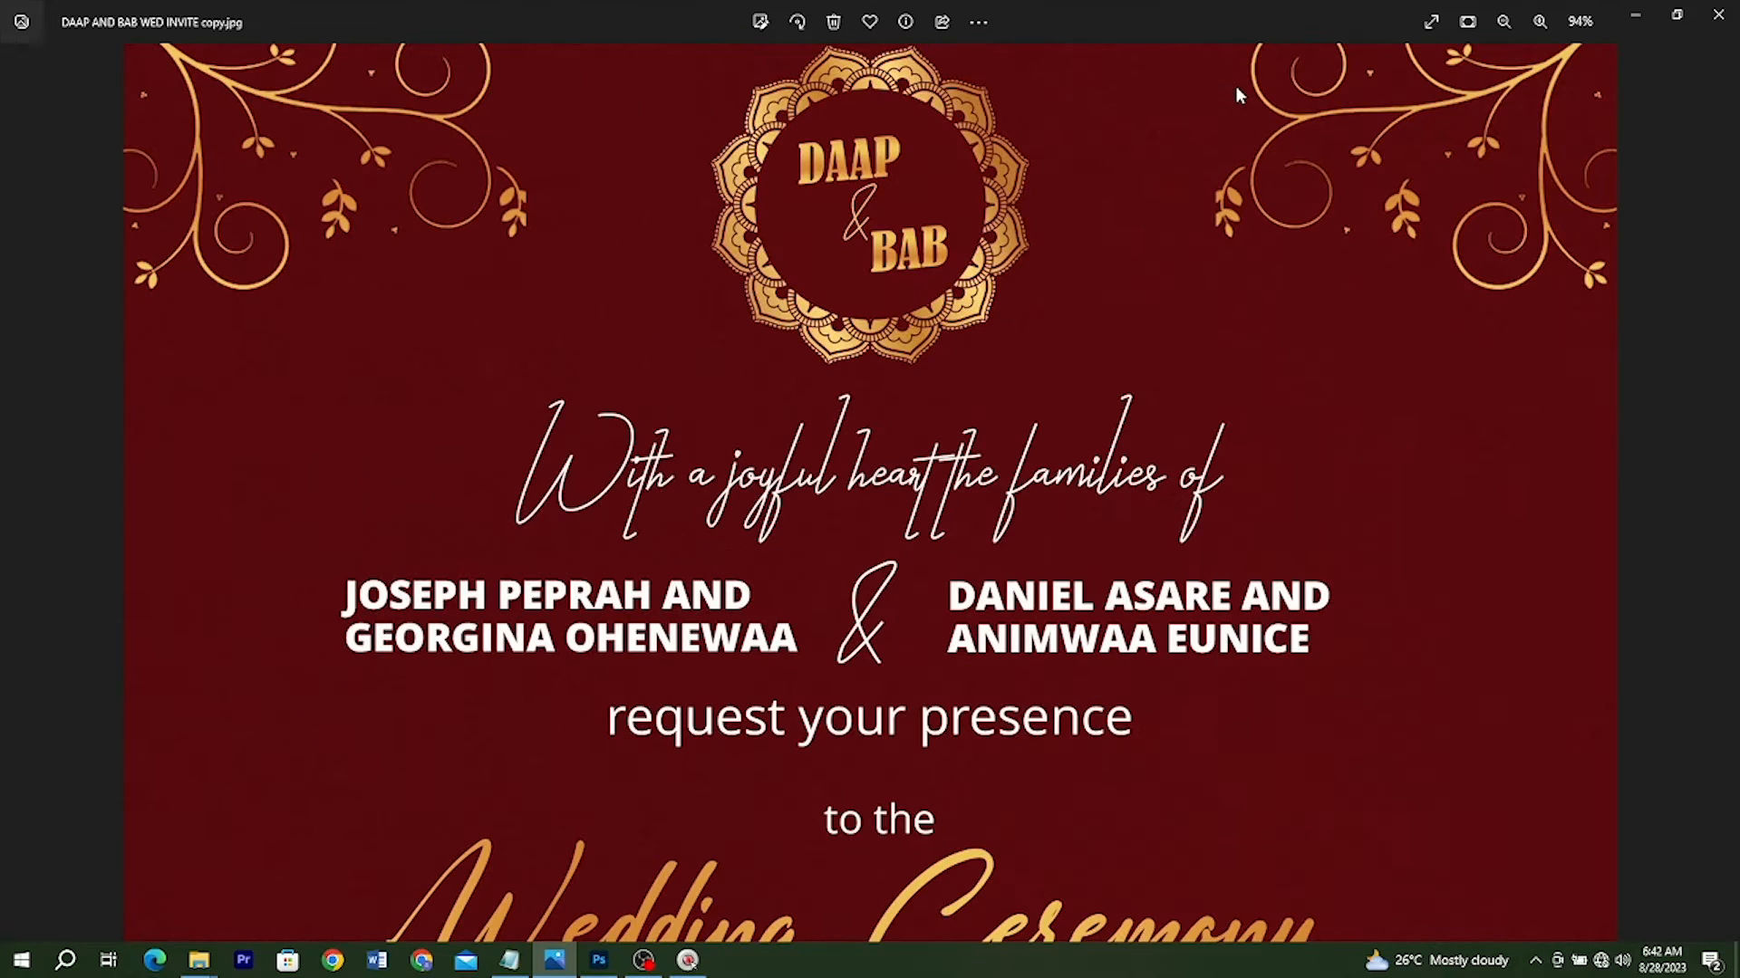
{"action": "left_click", "coordinate": [1622, 20]}
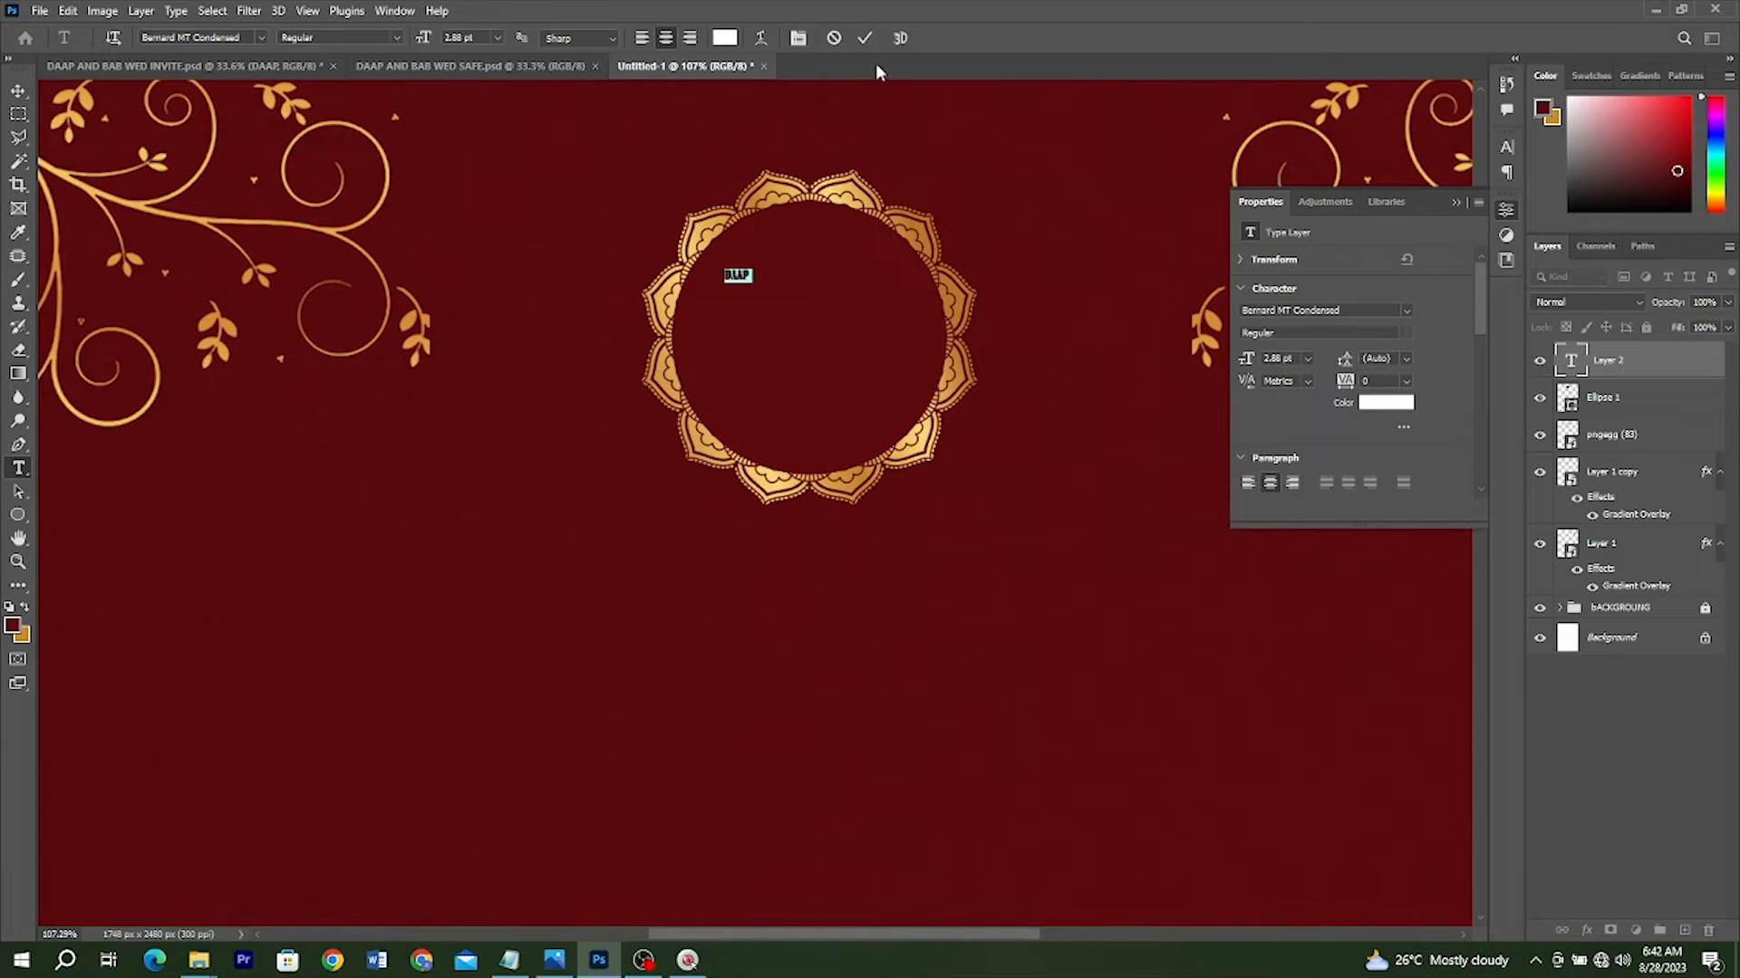
{"action": "left_click", "coordinate": [864, 37]}
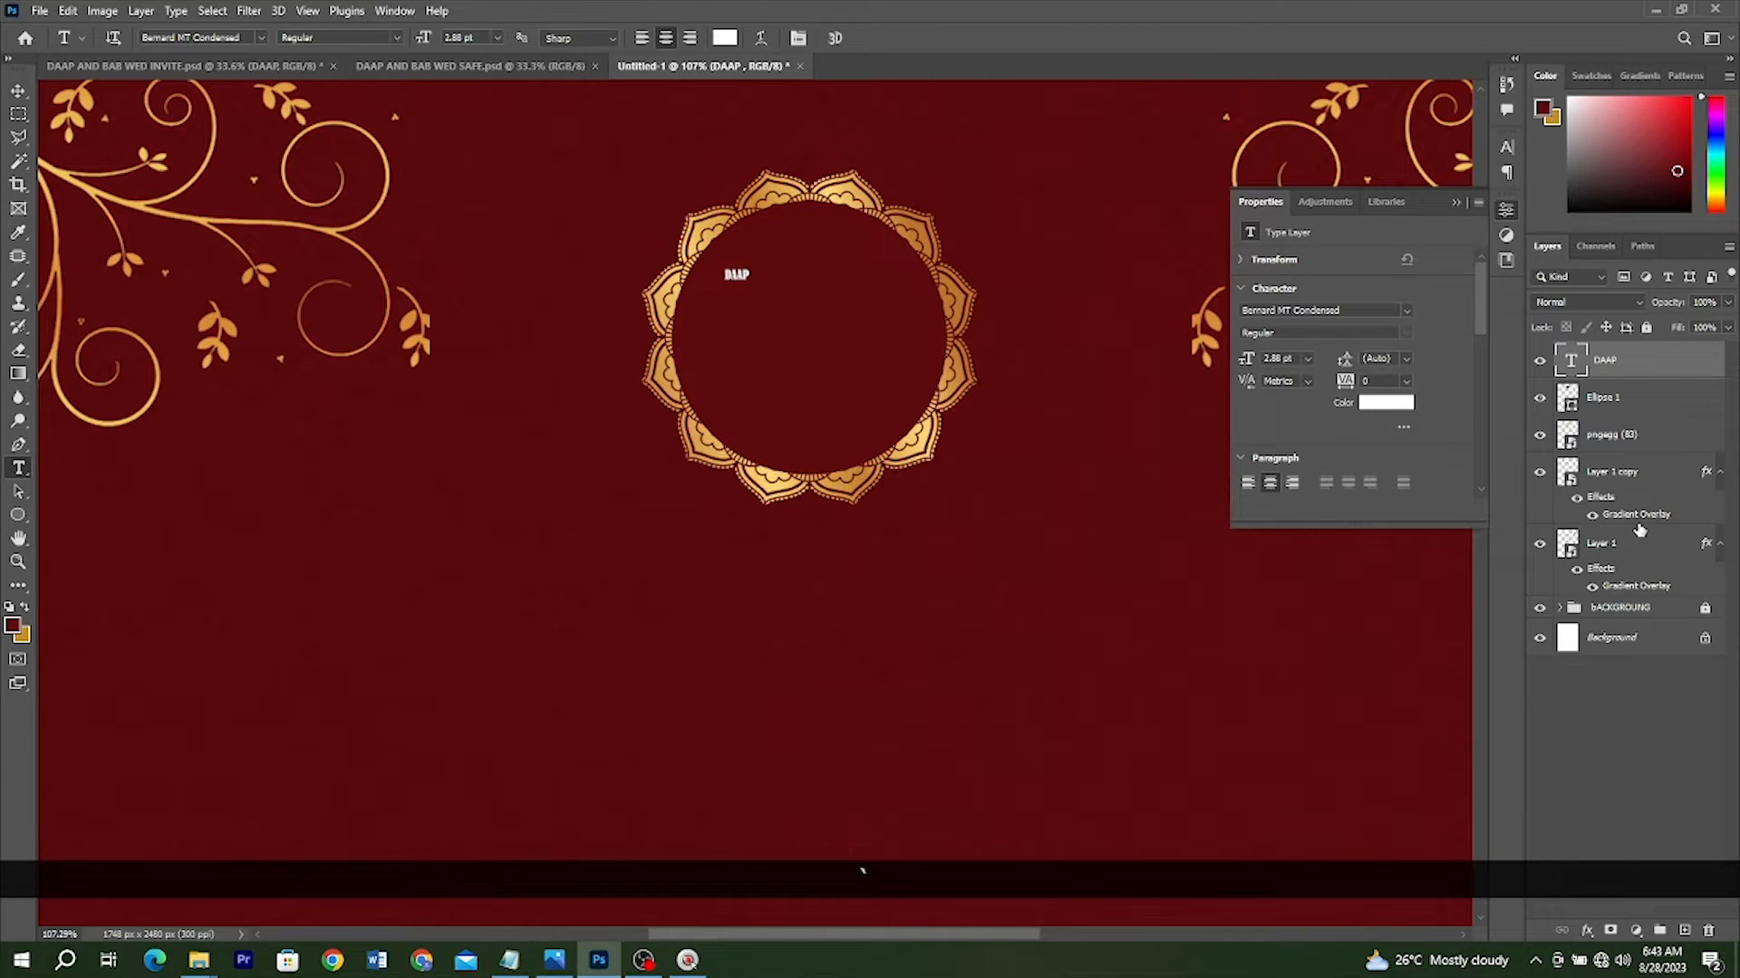
Copy the gold Gradient Overlay from the floral ornament layer onto the DAAP text layer
{"action": "key", "text": "alt"}
{"action": "left_click_drag", "start_coordinate": [1631, 515], "coordinate": [1604, 370]}
{"action": "key", "text": "v"}
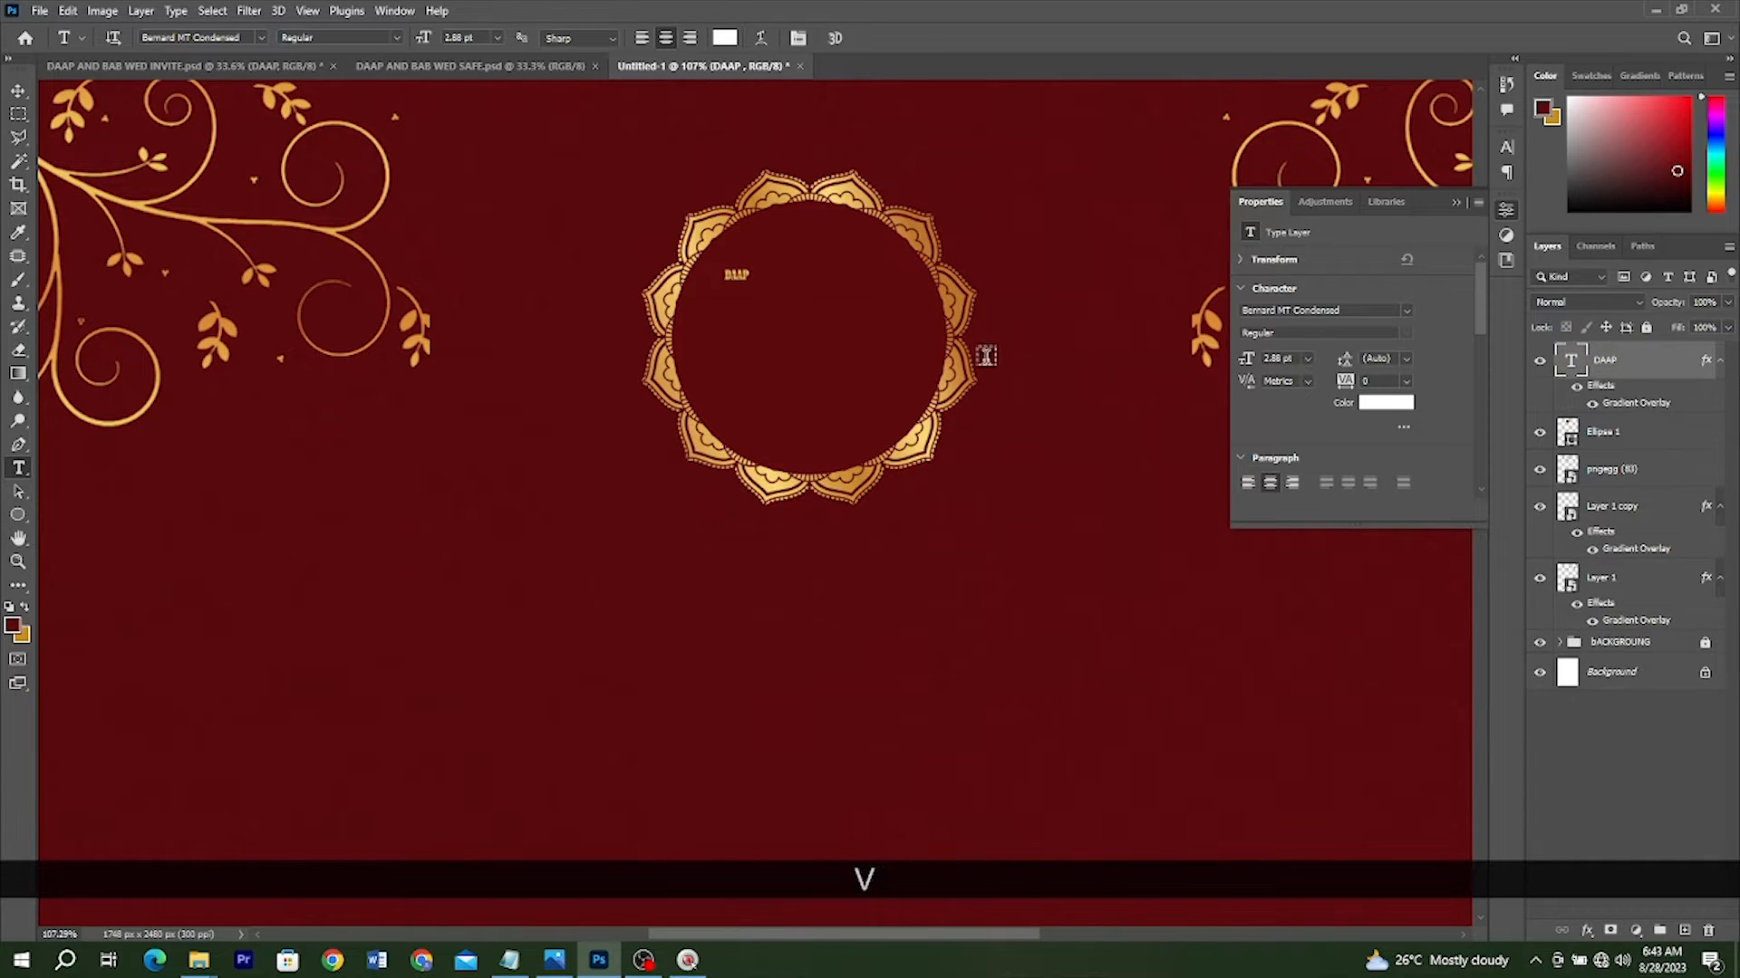
Enlarge the DAAP text to about 11.79 pt and place a copy in the circle's lower-right area
{"action": "key", "text": "alt"}
{"action": "left_click_drag", "start_coordinate": [759, 270], "coordinate": [863, 392]}
{"action": "double_click", "coordinate": [780, 301]}
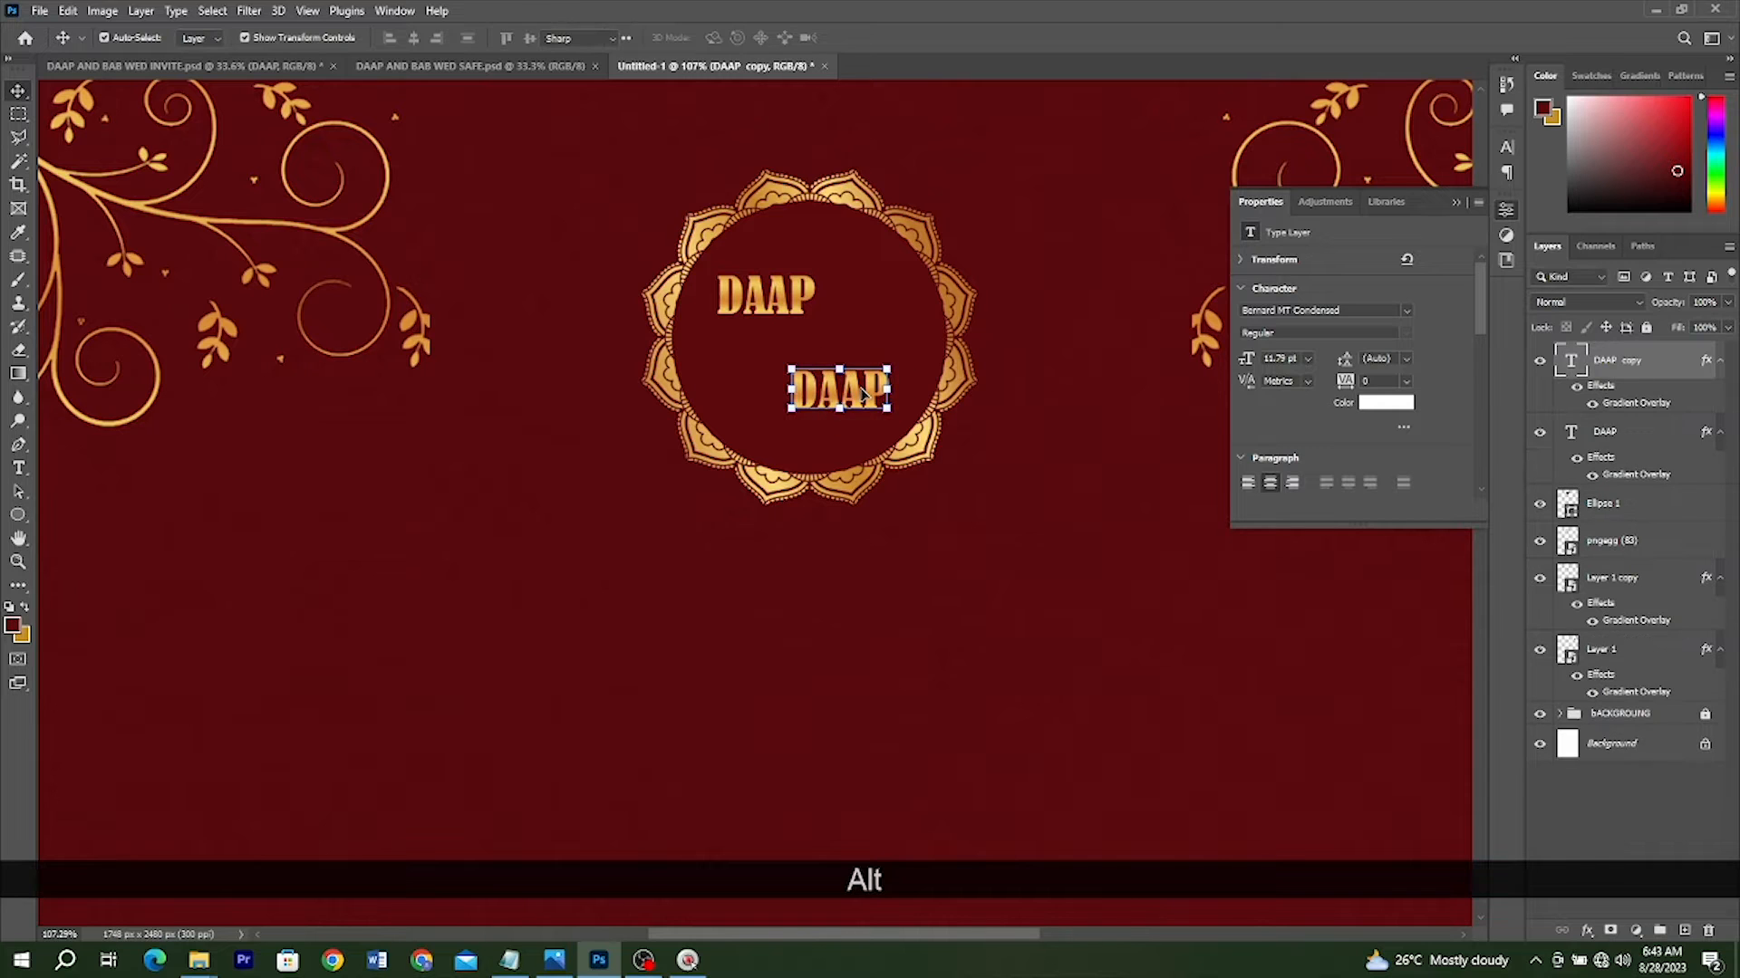
Change the copied text to "BAB"
{"action": "double_click", "coordinate": [861, 388]}
{"action": "type", "text": "BAB"}
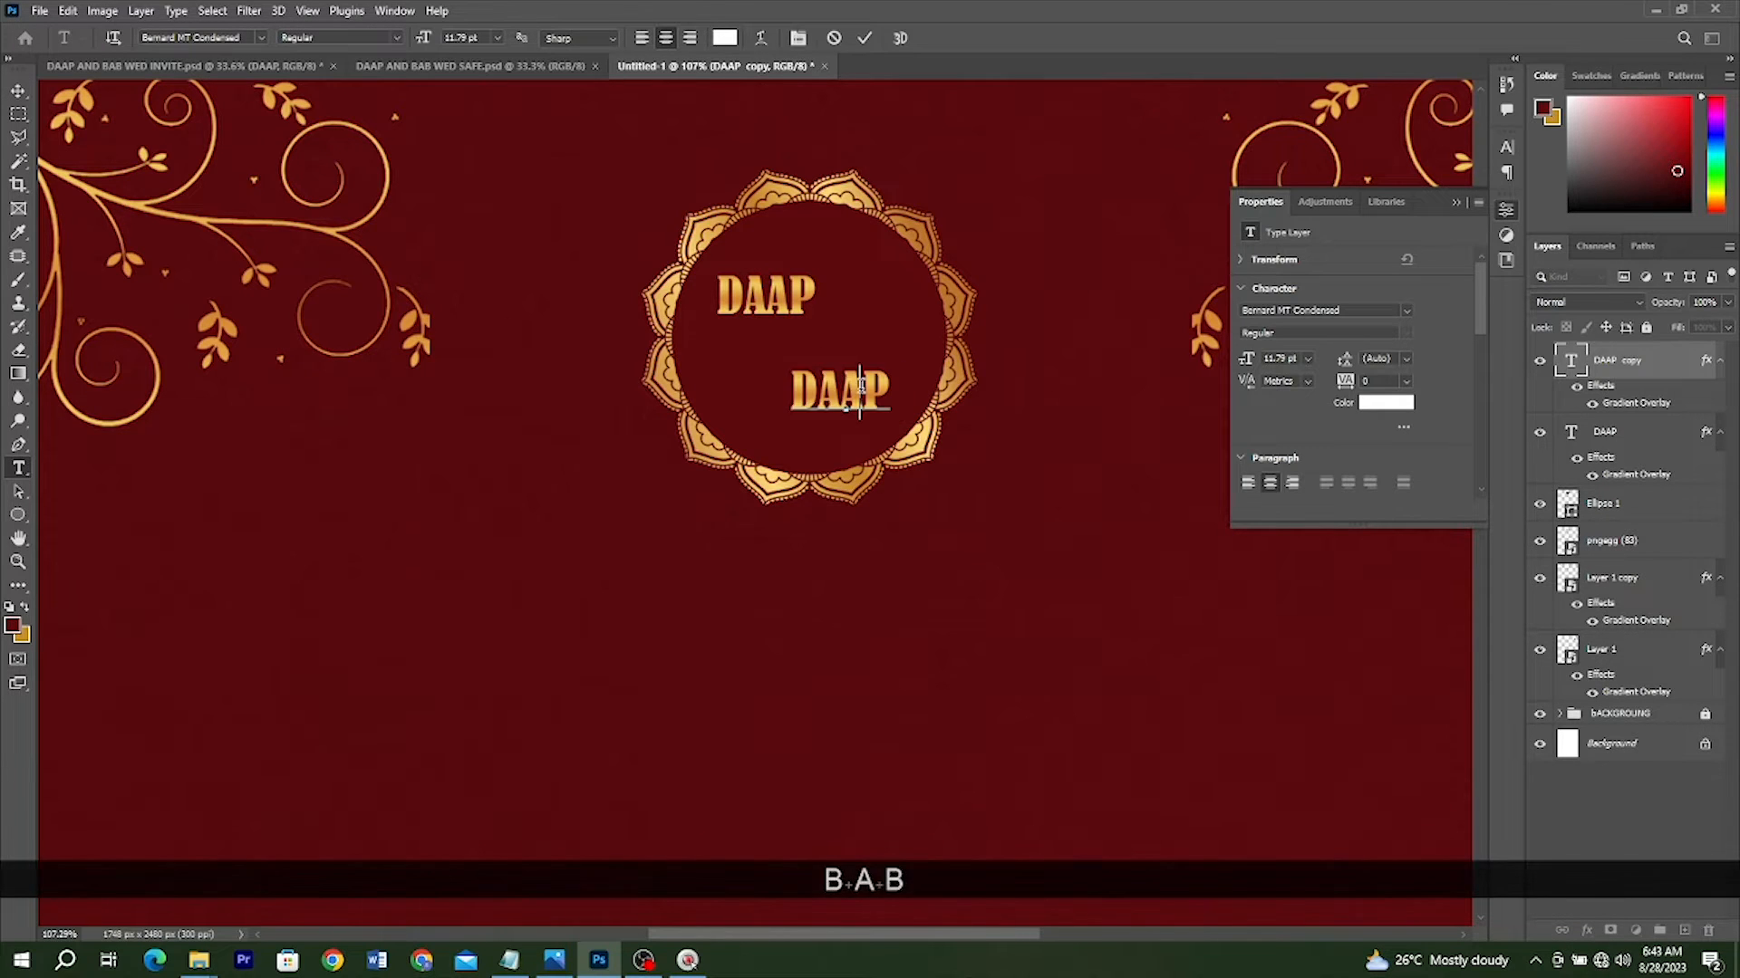
{"action": "key", "text": "Return"}
{"action": "key", "text": "v"}
Scale the DAAP and BAB texts up together to about 13.49 pt
{"action": "left_click", "coordinate": [744, 288], "text": "shift"}
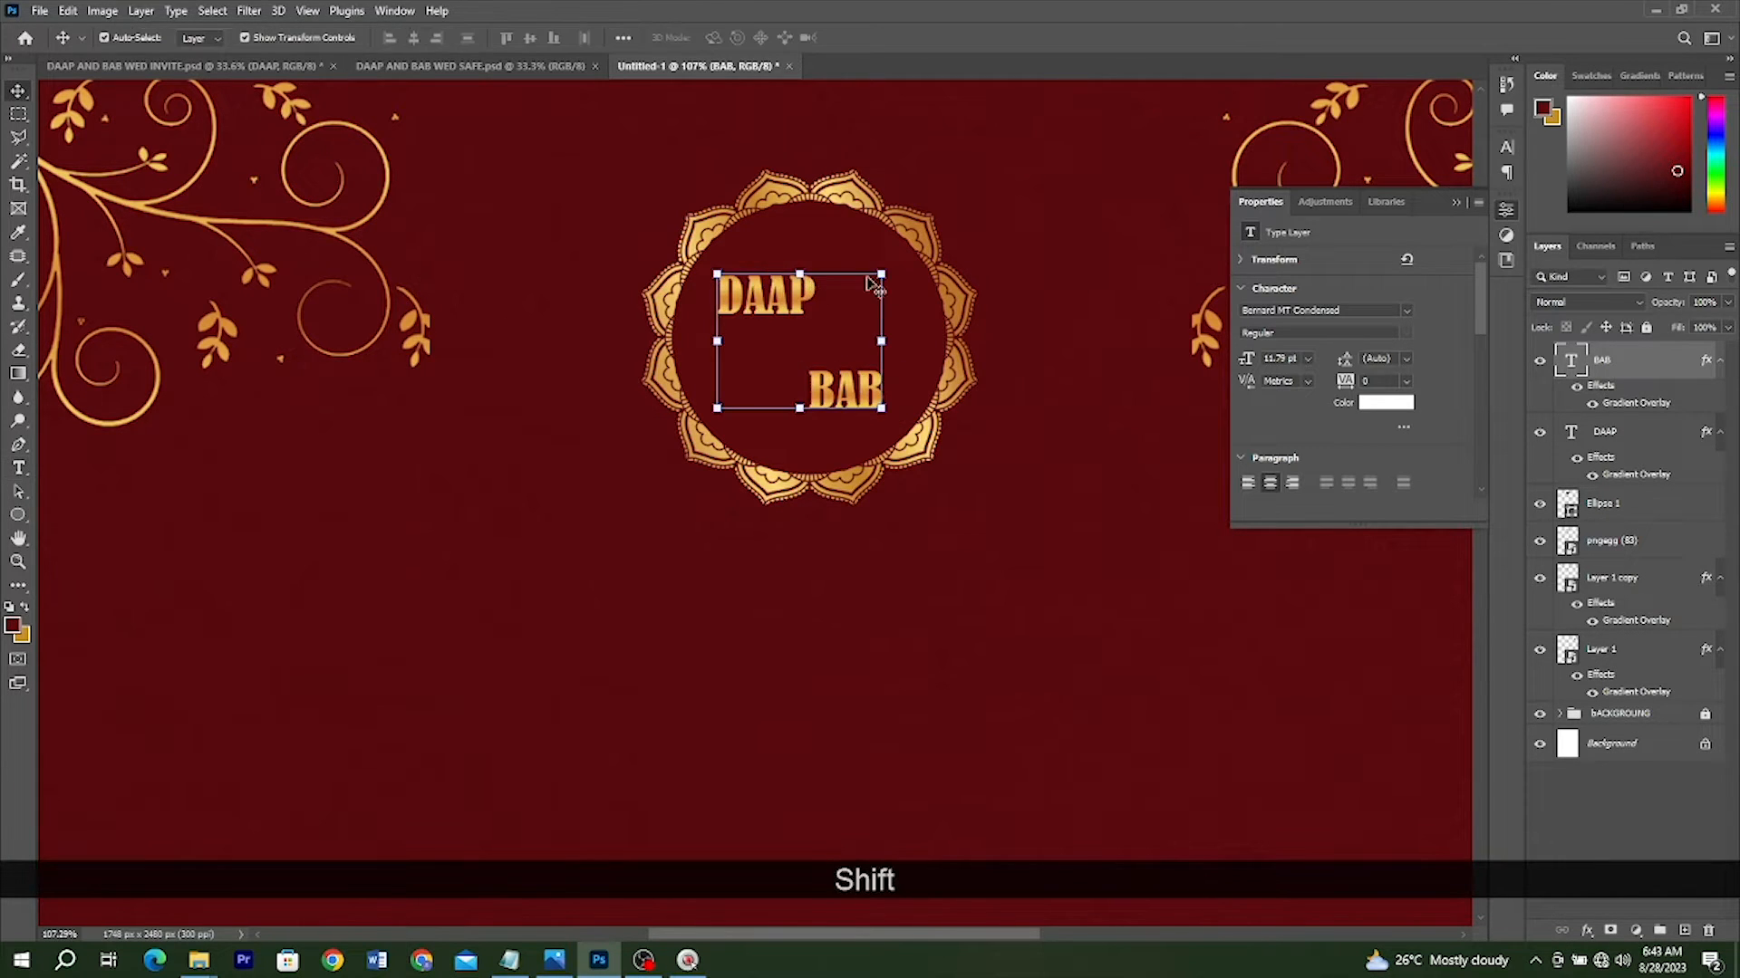
{"action": "left_click_drag", "start_coordinate": [892, 270], "coordinate": [801, 281]}
{"action": "key", "text": "Return"}
{"action": "left_click", "coordinate": [953, 134]}
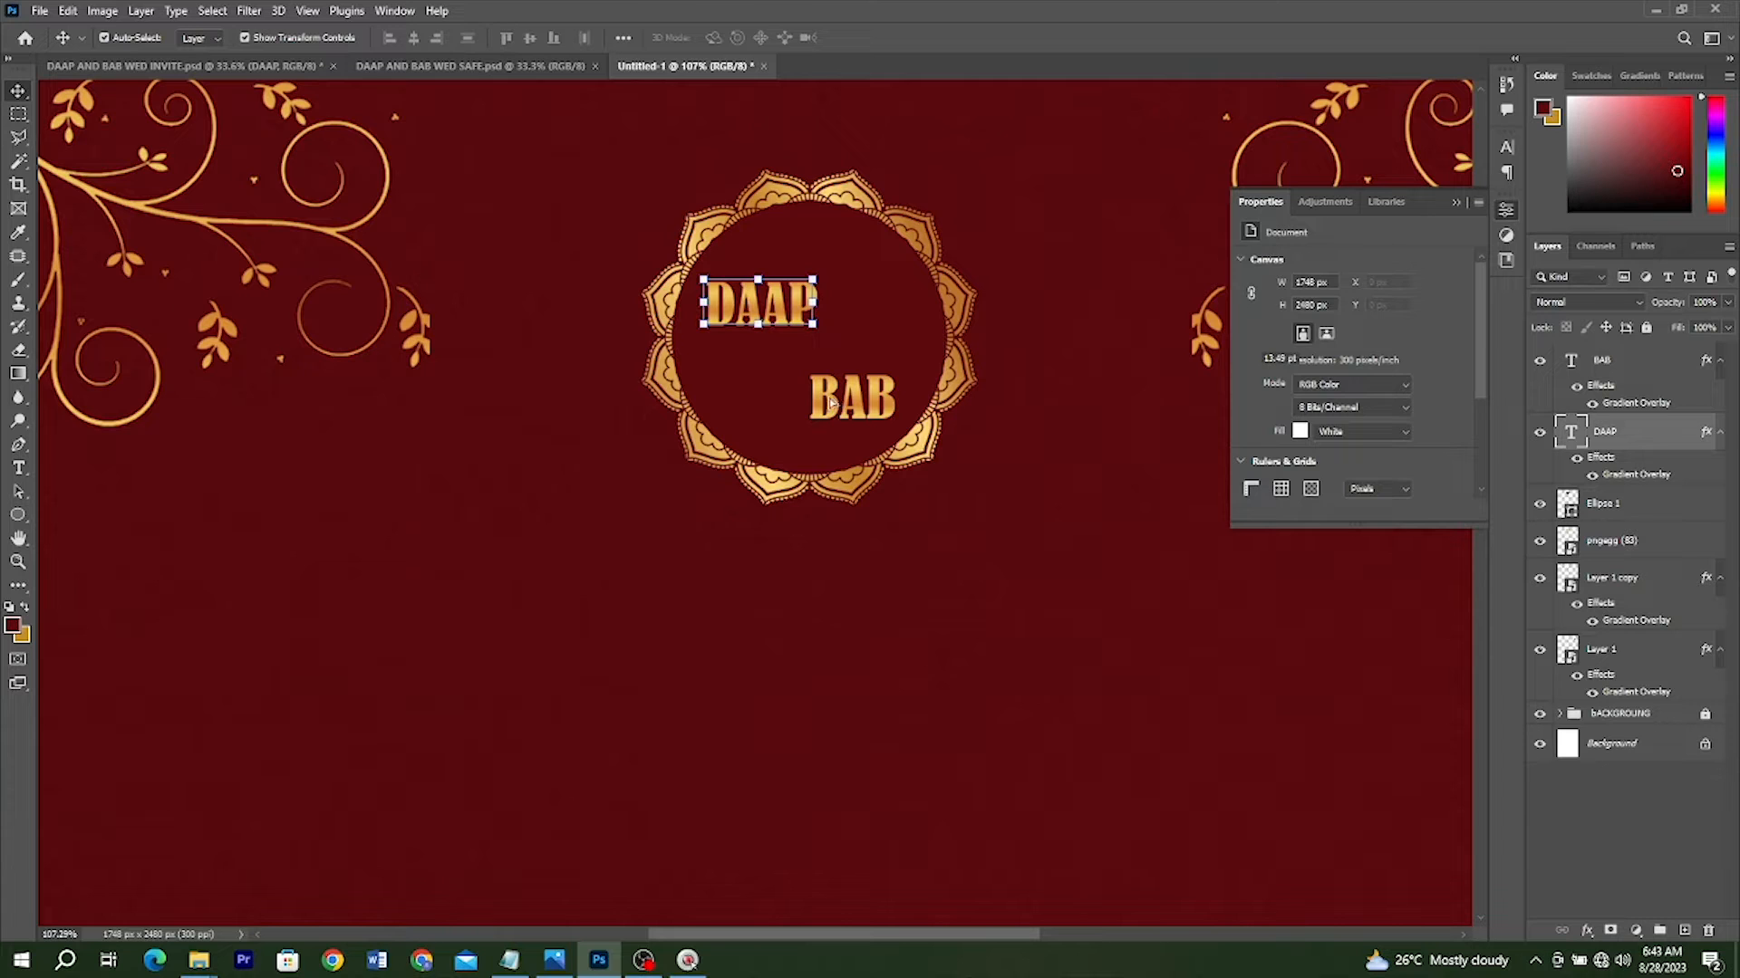
Shift BAB slightly left and move DAAP up and right within the circle, following the finished invitation's monogram
{"action": "left_click_drag", "start_coordinate": [831, 403], "coordinate": [818, 407]}
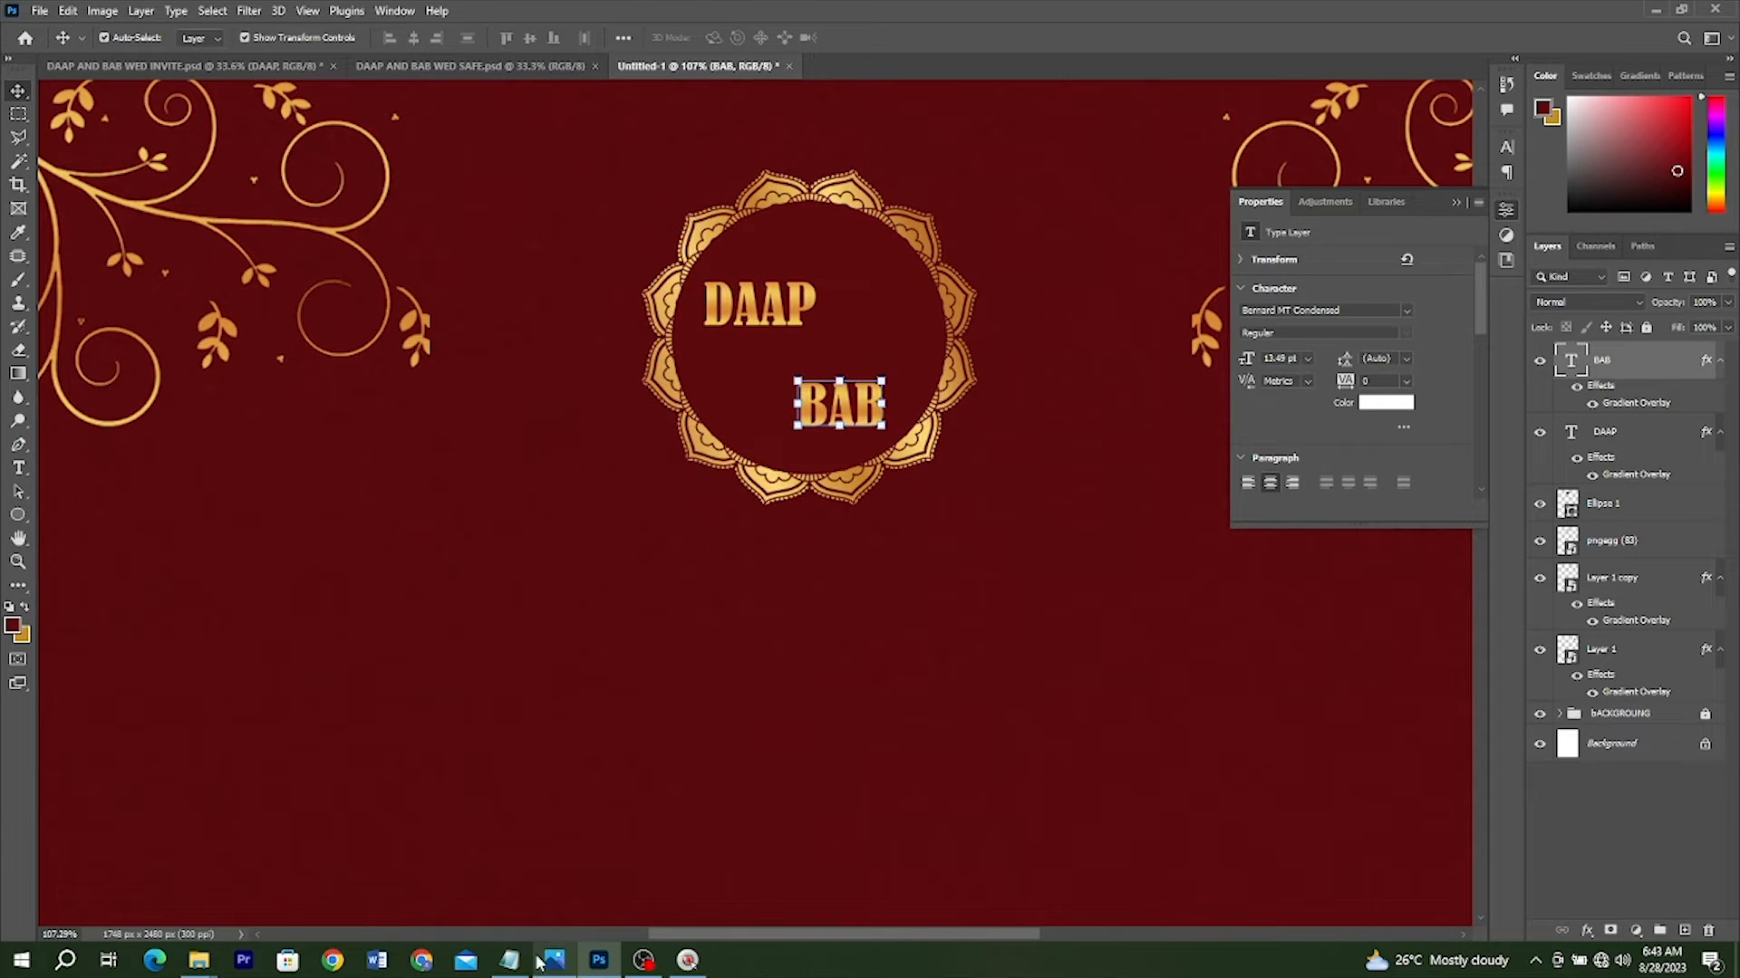
{"action": "left_click", "coordinate": [542, 963]}
{"action": "left_click", "coordinate": [544, 963]}
{"action": "left_click_drag", "start_coordinate": [774, 311], "coordinate": [820, 289]}
Transform the DAAP and BAB texts together so both tilt slightly upward toward the right within the mandala circle
{"action": "left_click", "coordinate": [856, 408]}
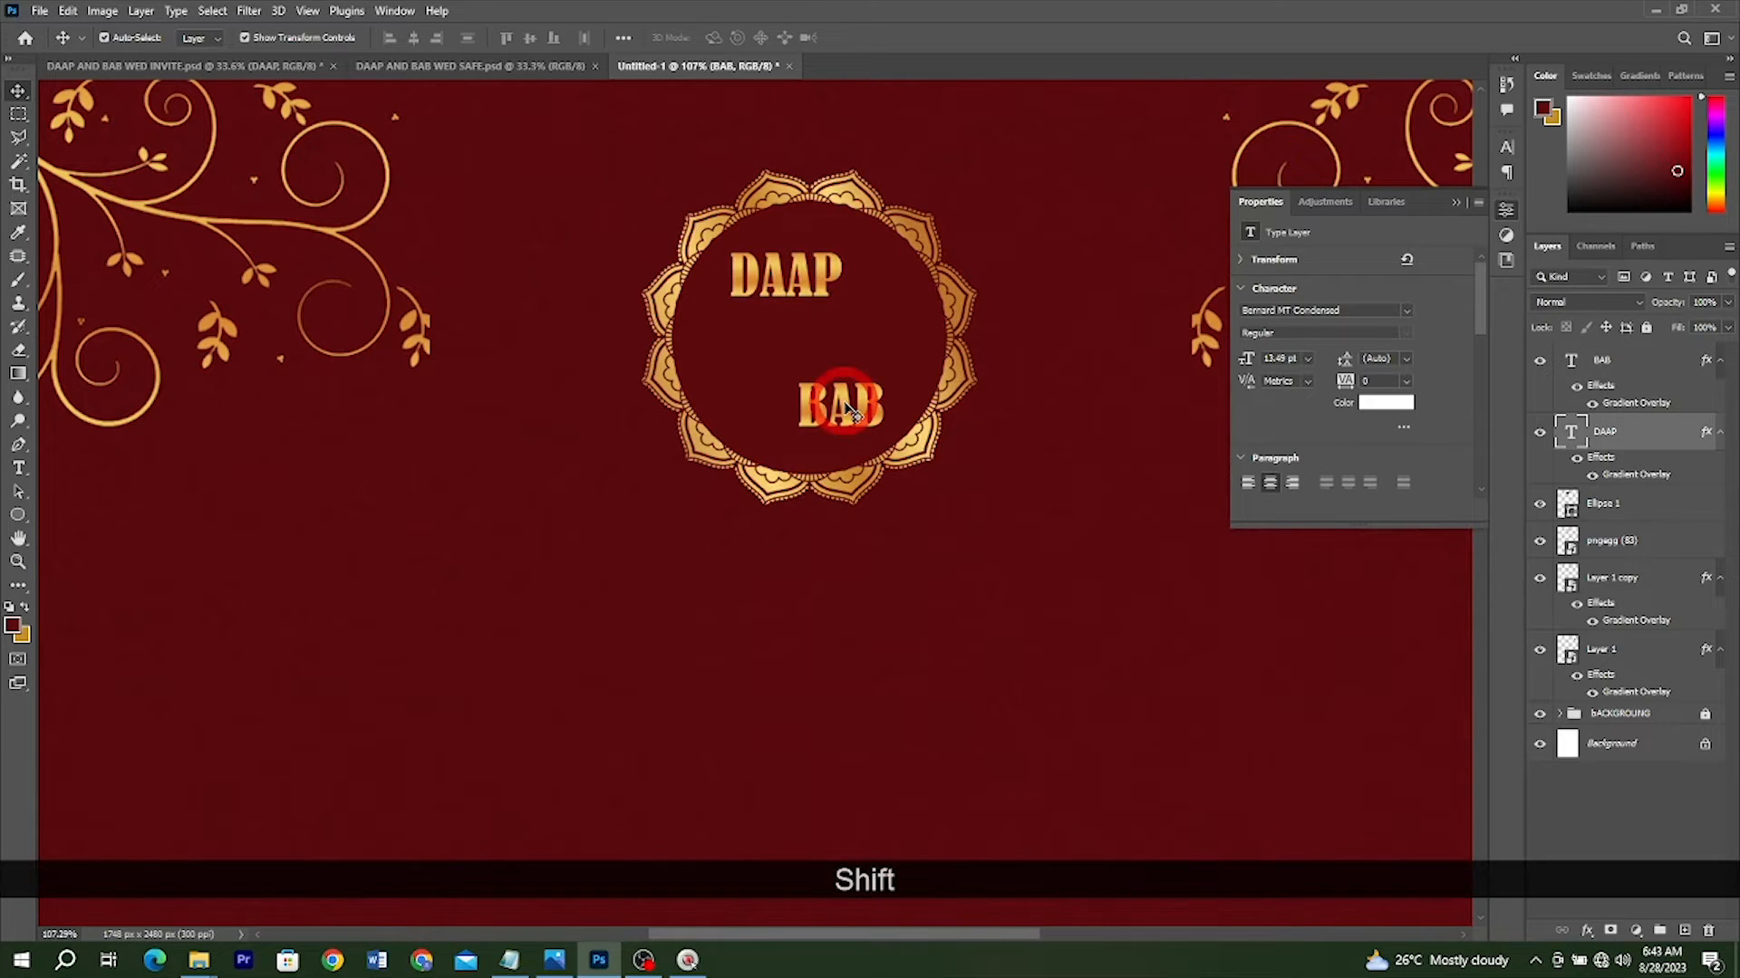
{"action": "left_click", "coordinate": [848, 408], "text": "shift"}
{"action": "key", "text": "ctrl"}
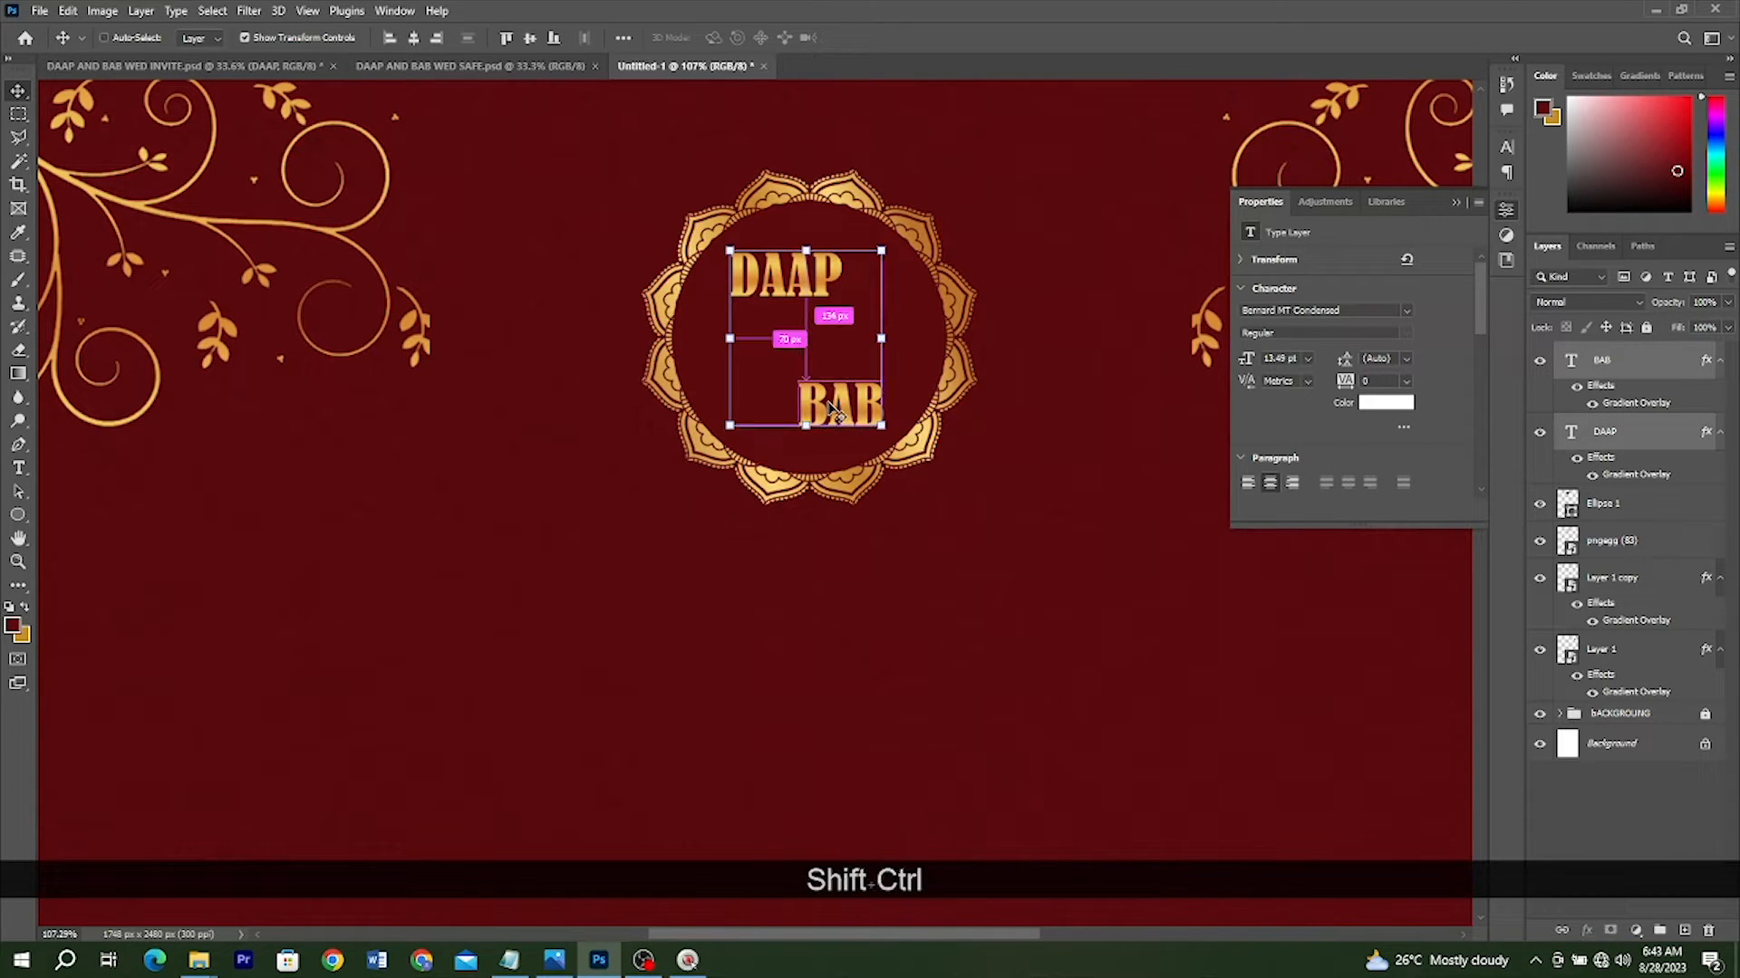
{"action": "key", "text": "ctrl+shift+t"}
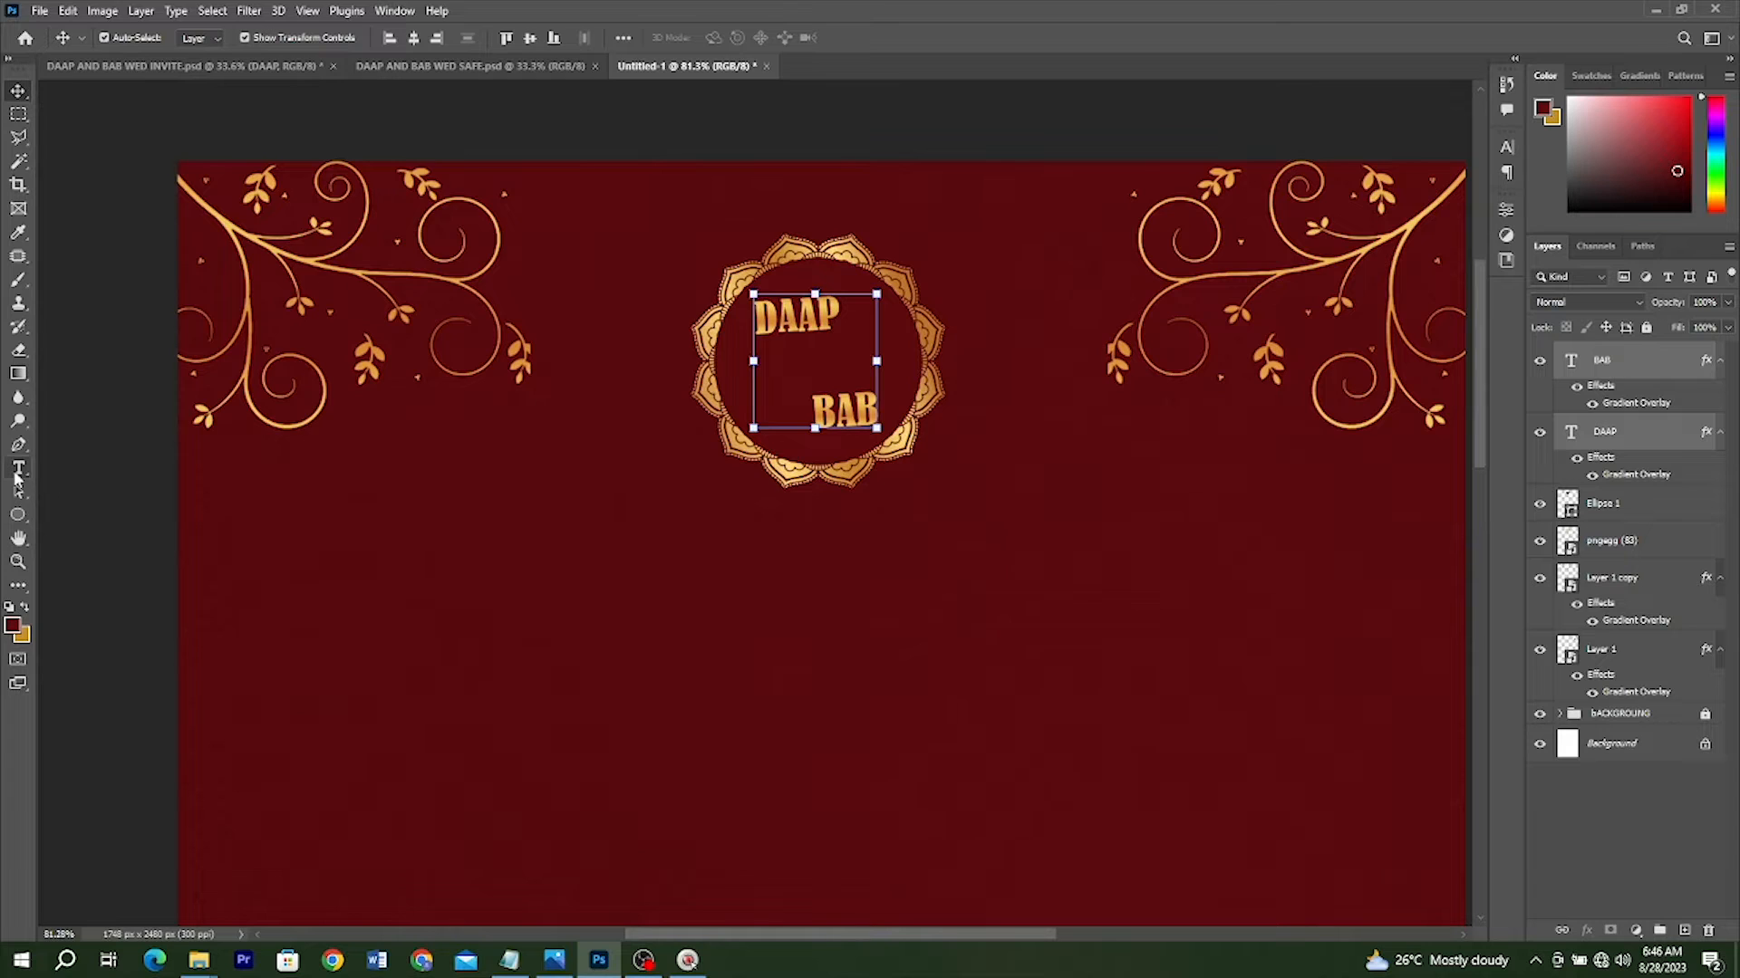
Add an "&" text, enlarge it to about 16.29 pt and place it between DAAP and BAB
{"action": "left_click", "coordinate": [17, 470]}
{"action": "left_click", "coordinate": [466, 567]}
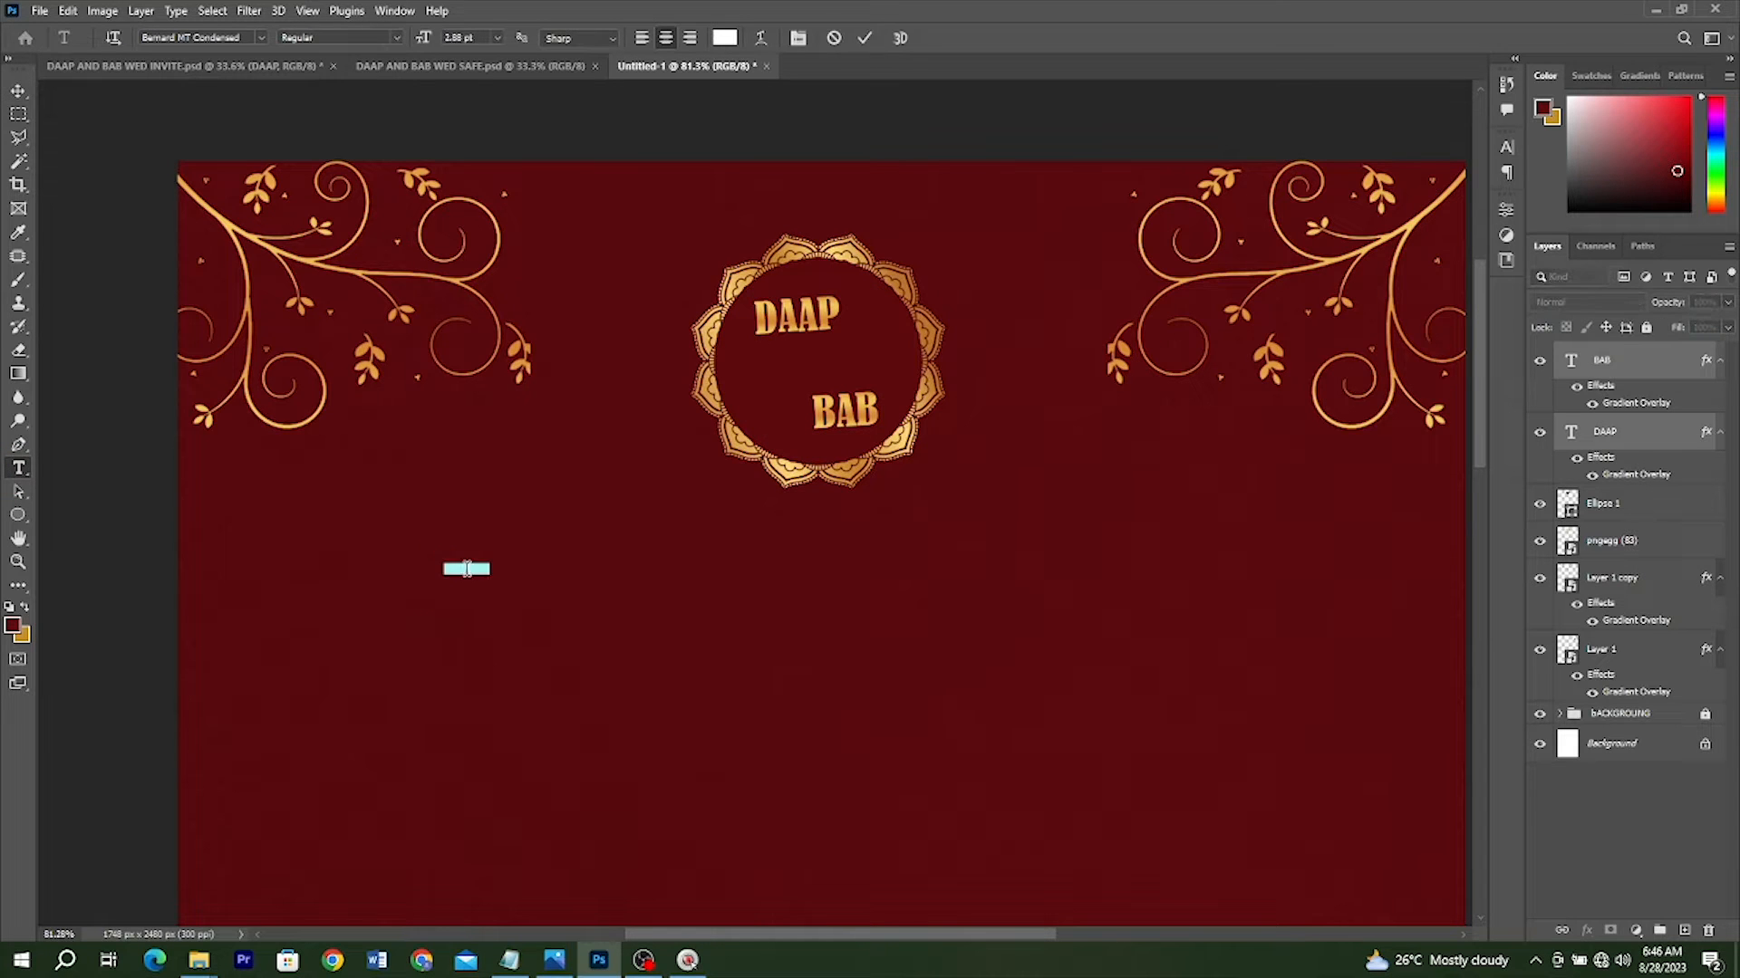
{"action": "type", "text": "&"}
{"action": "key", "text": "Return"}
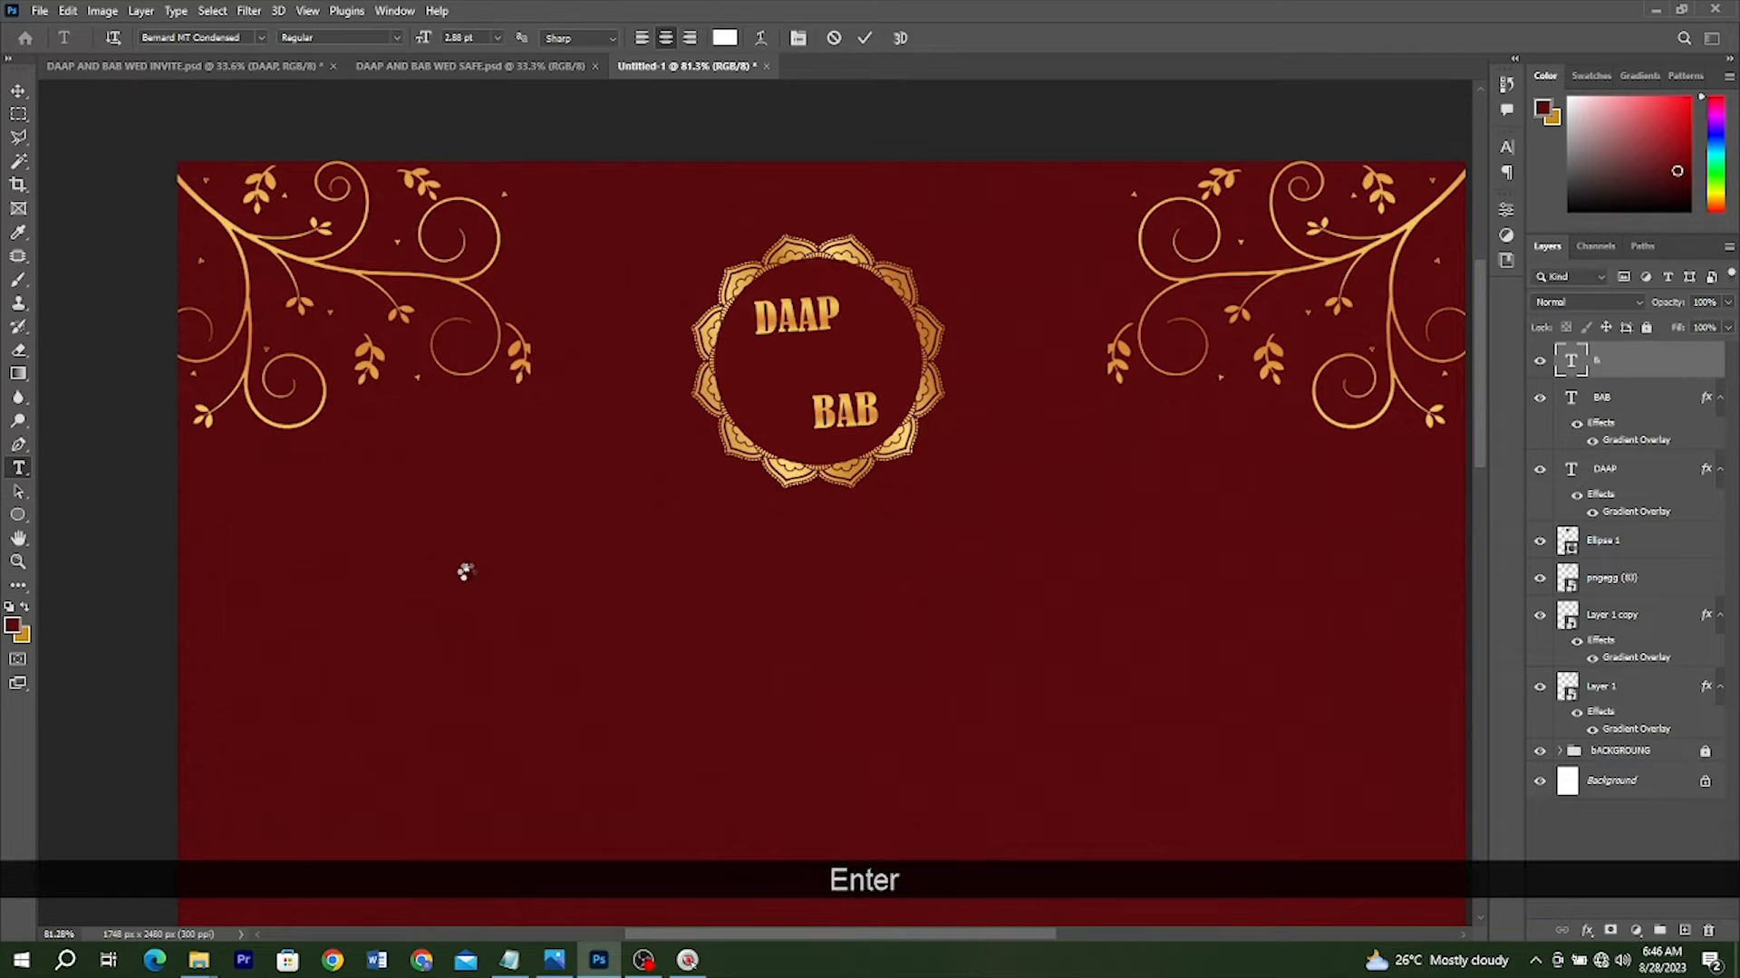
{"action": "key", "text": "v"}
{"action": "left_click_drag", "start_coordinate": [470, 561], "coordinate": [813, 376]}
{"action": "key", "text": "Return"}
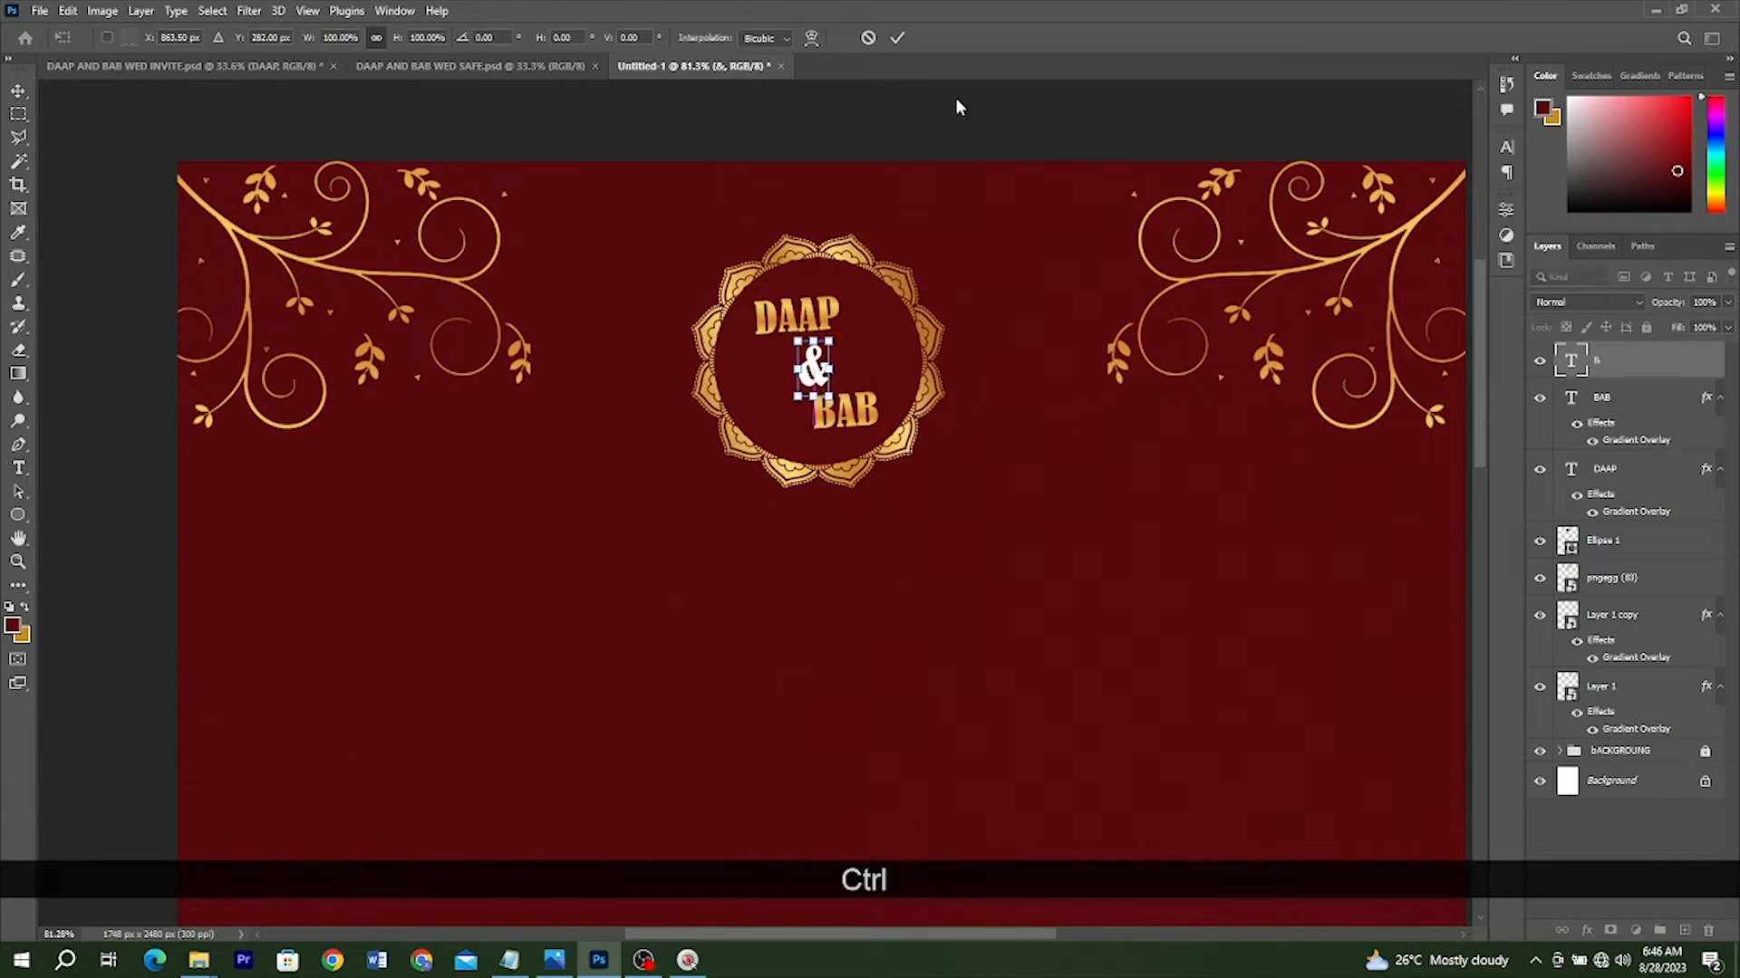
{"action": "left_click", "coordinate": [897, 39]}
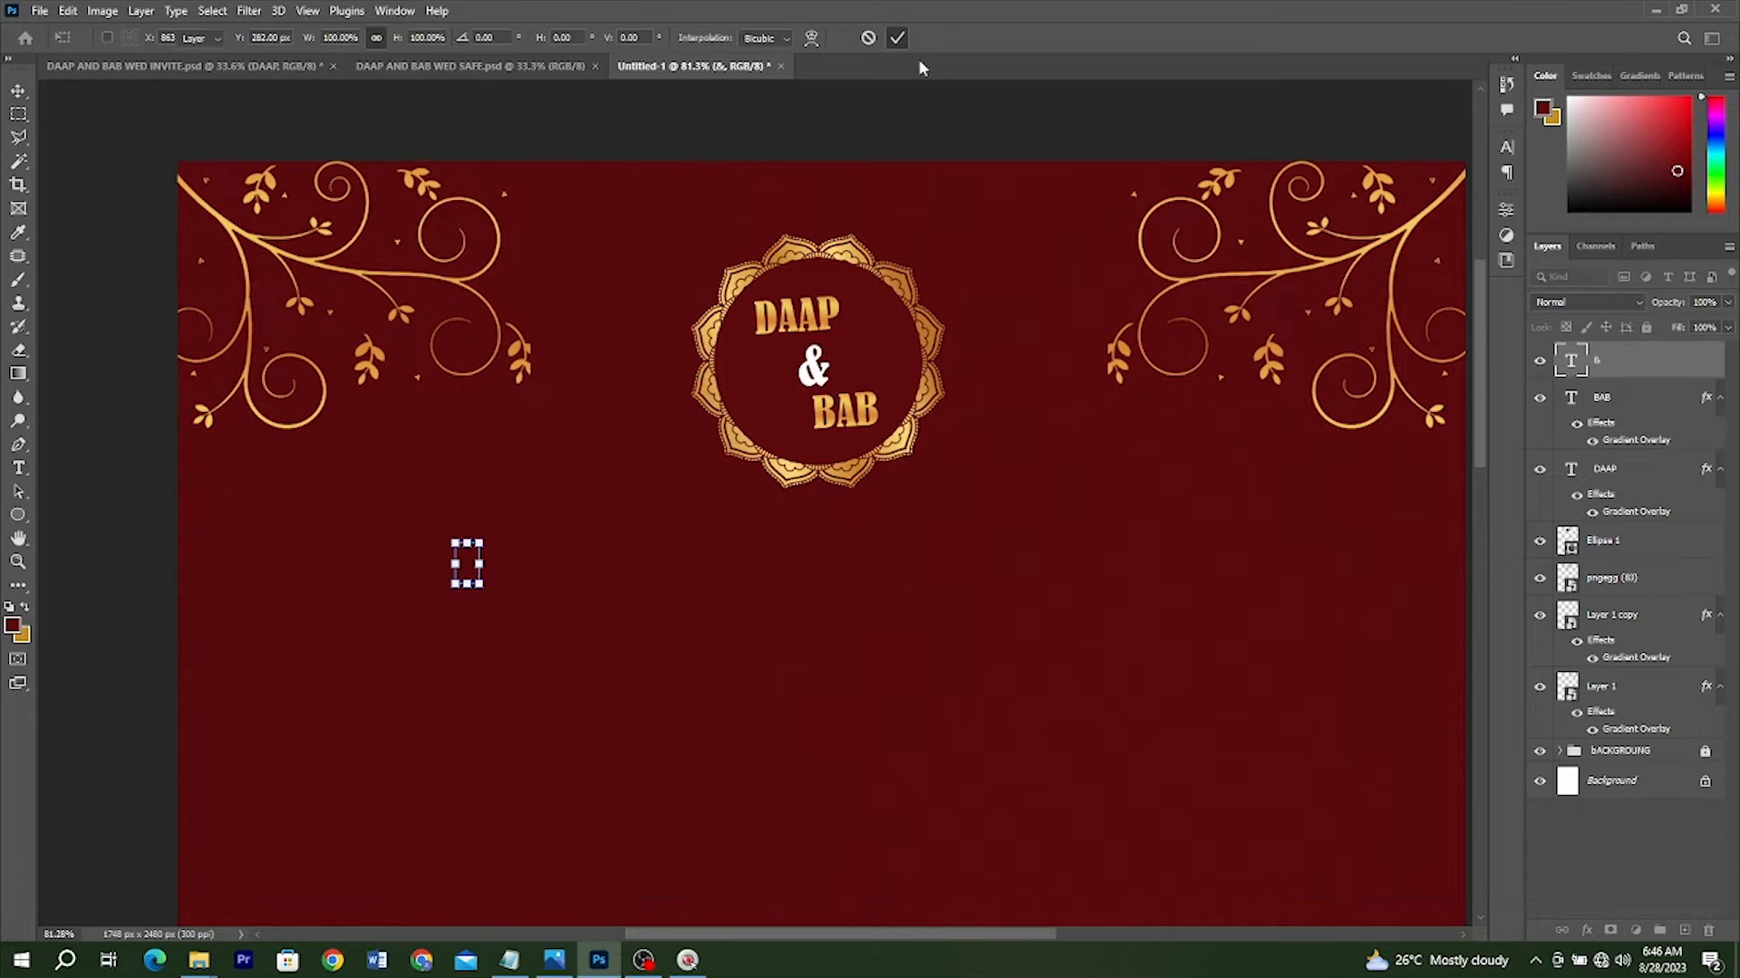
Set the ampersand's font to Bestlife and copy BAB's gold gradient overlay onto it
{"action": "left_click", "coordinate": [1507, 148]}
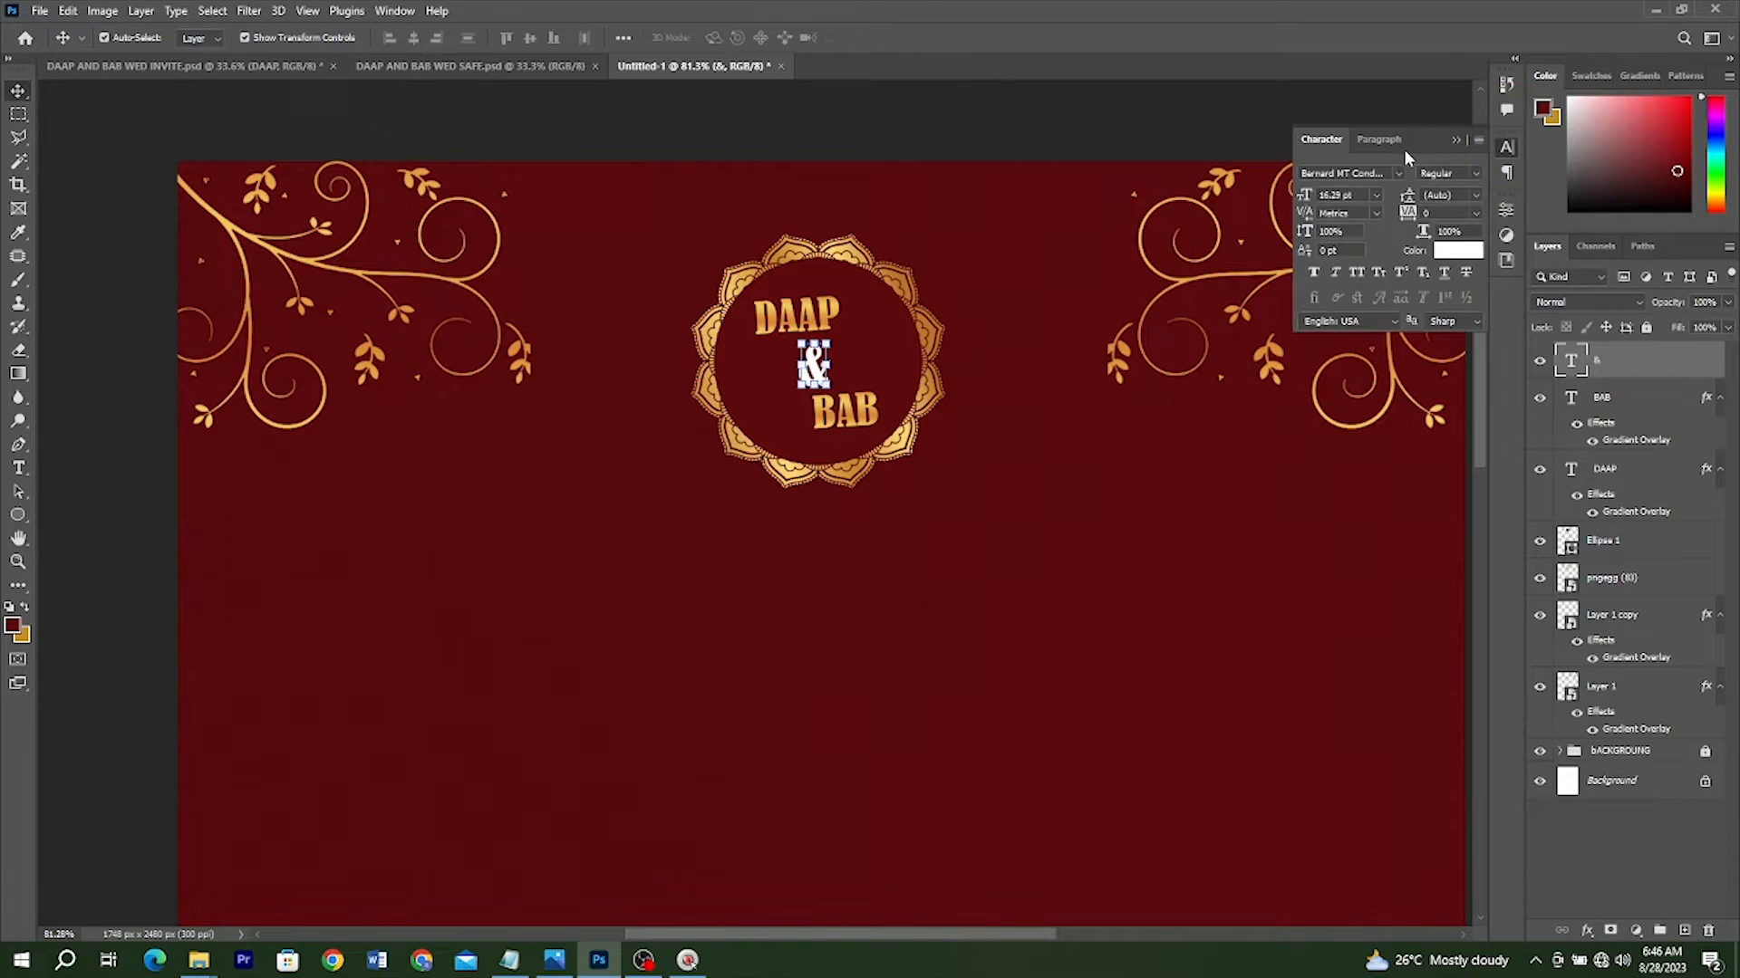
{"action": "left_click", "coordinate": [1378, 172]}
{"action": "key", "text": "ctrl+a"}
{"action": "type", "text": "Bes"}
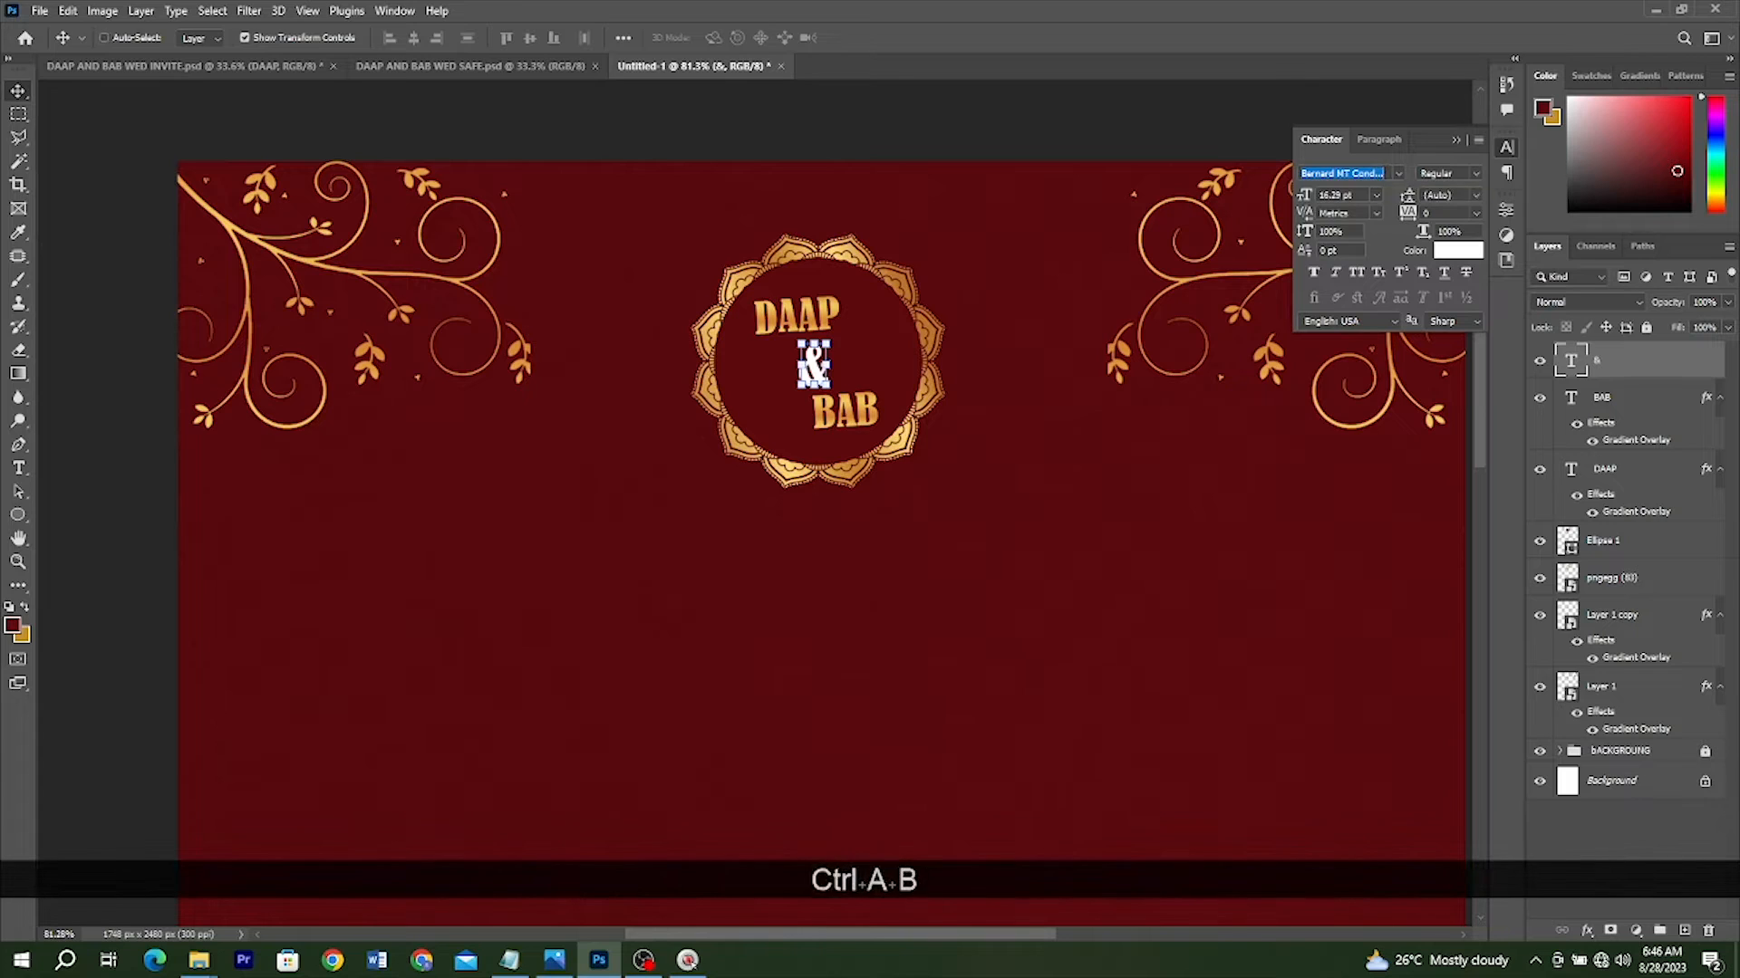
{"action": "left_click", "coordinate": [1376, 229]}
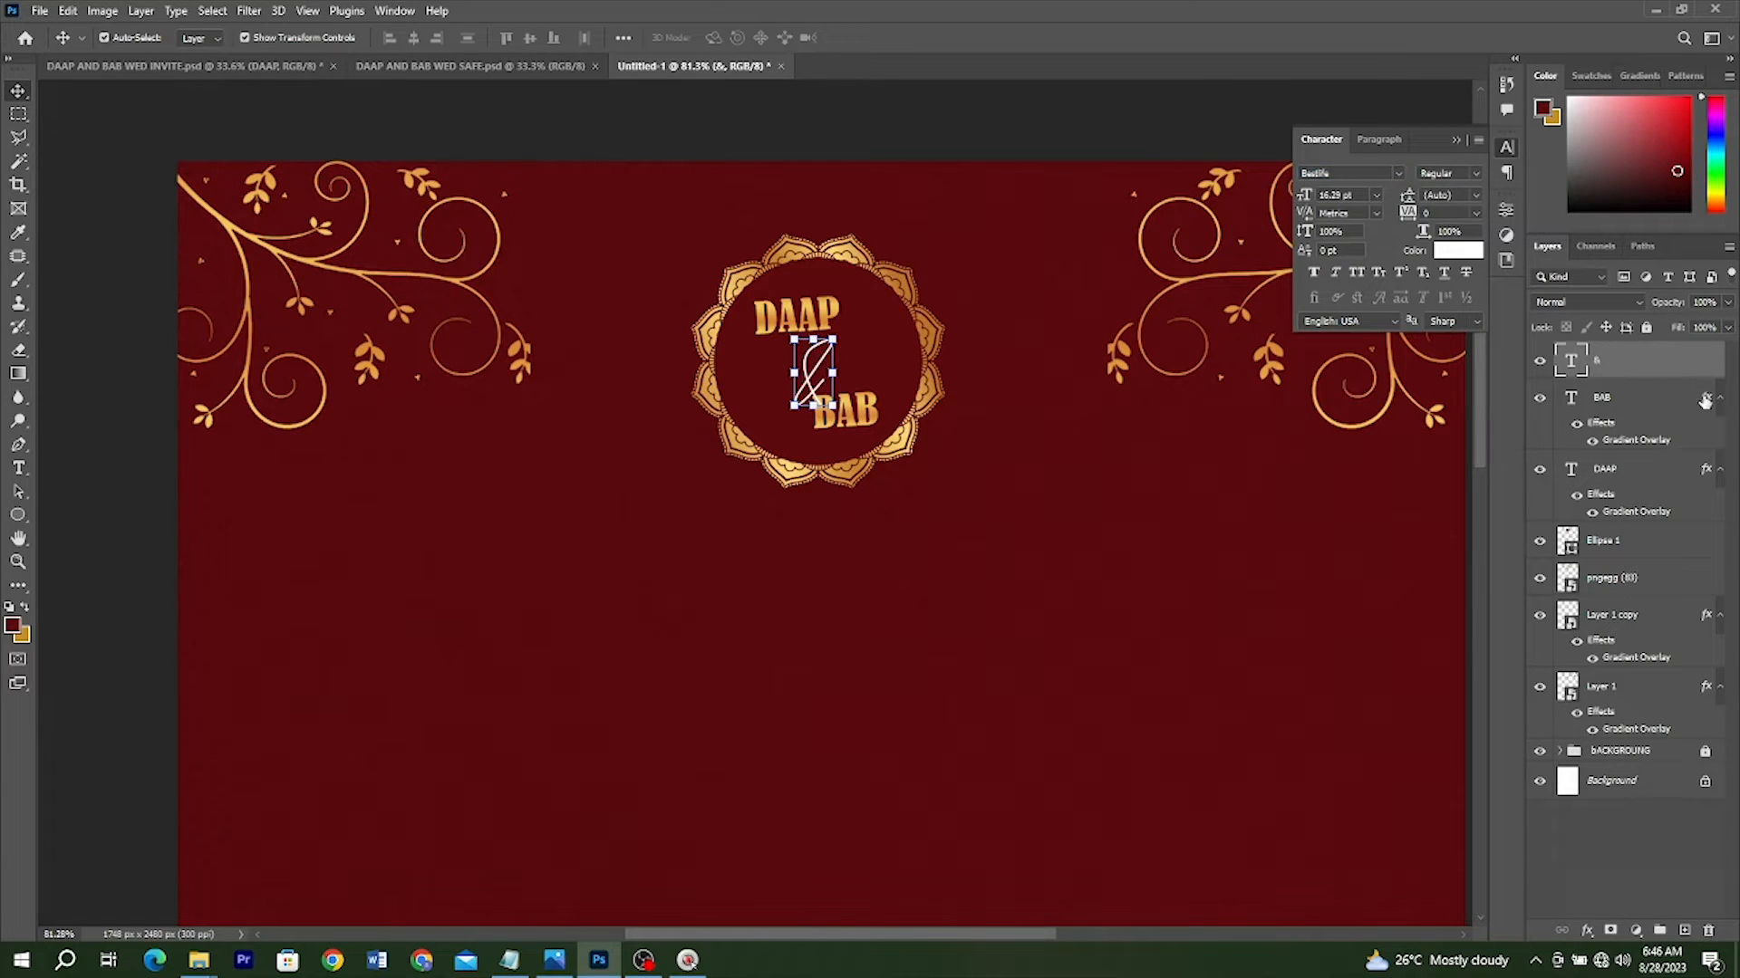
{"action": "left_click_drag", "start_coordinate": [1701, 403], "coordinate": [1704, 367]}
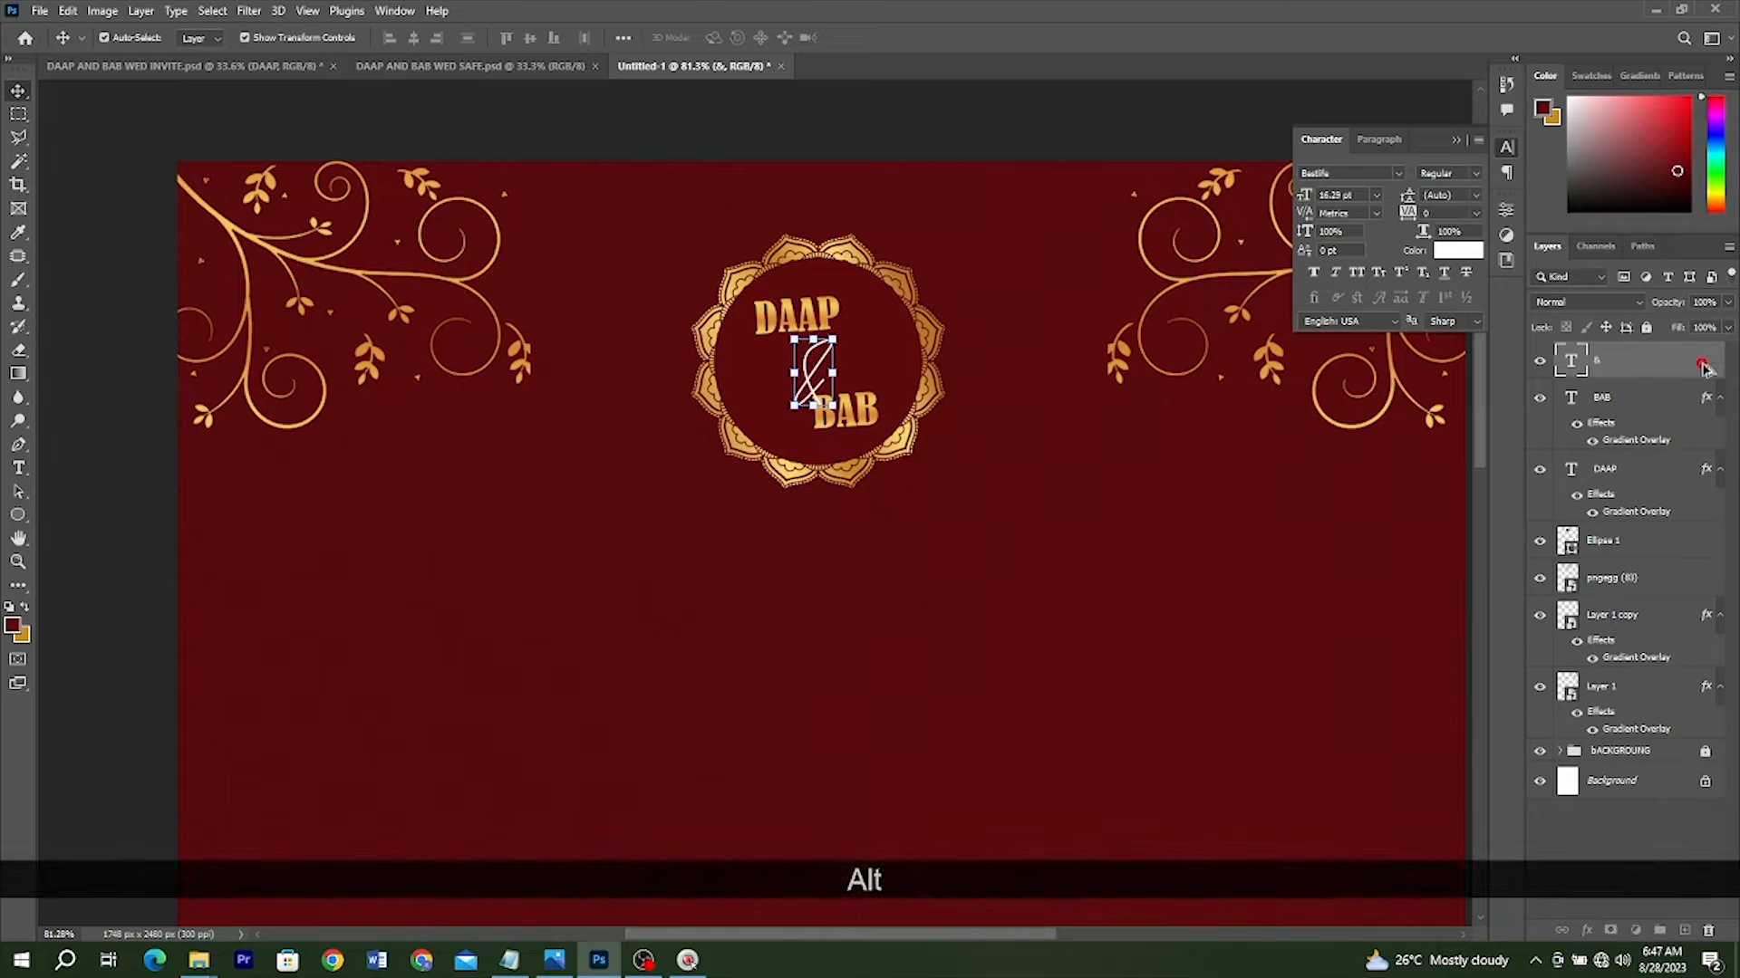
{"action": "left_click_drag", "start_coordinate": [1551, 398], "coordinate": [1595, 362]}
Copy "With a joyful heart the families of" from the Notepad notes and paste it as new text below the monogram
{"action": "left_click", "coordinate": [22, 469]}
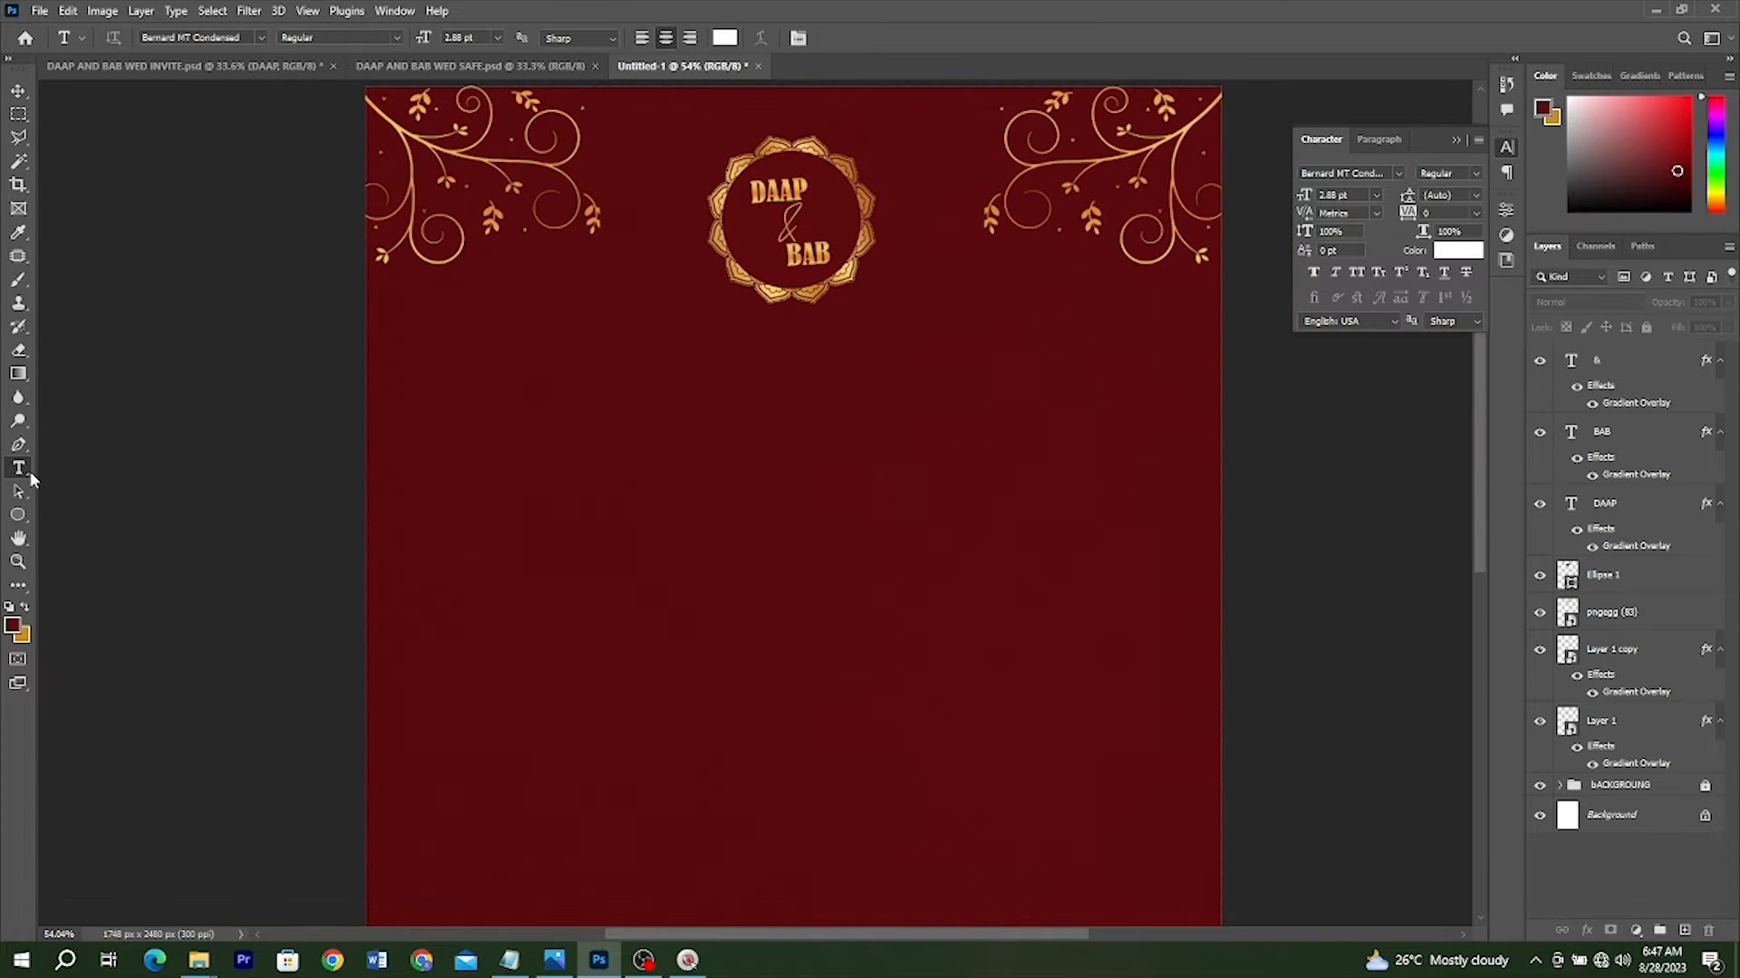
{"action": "left_click", "coordinate": [509, 960]}
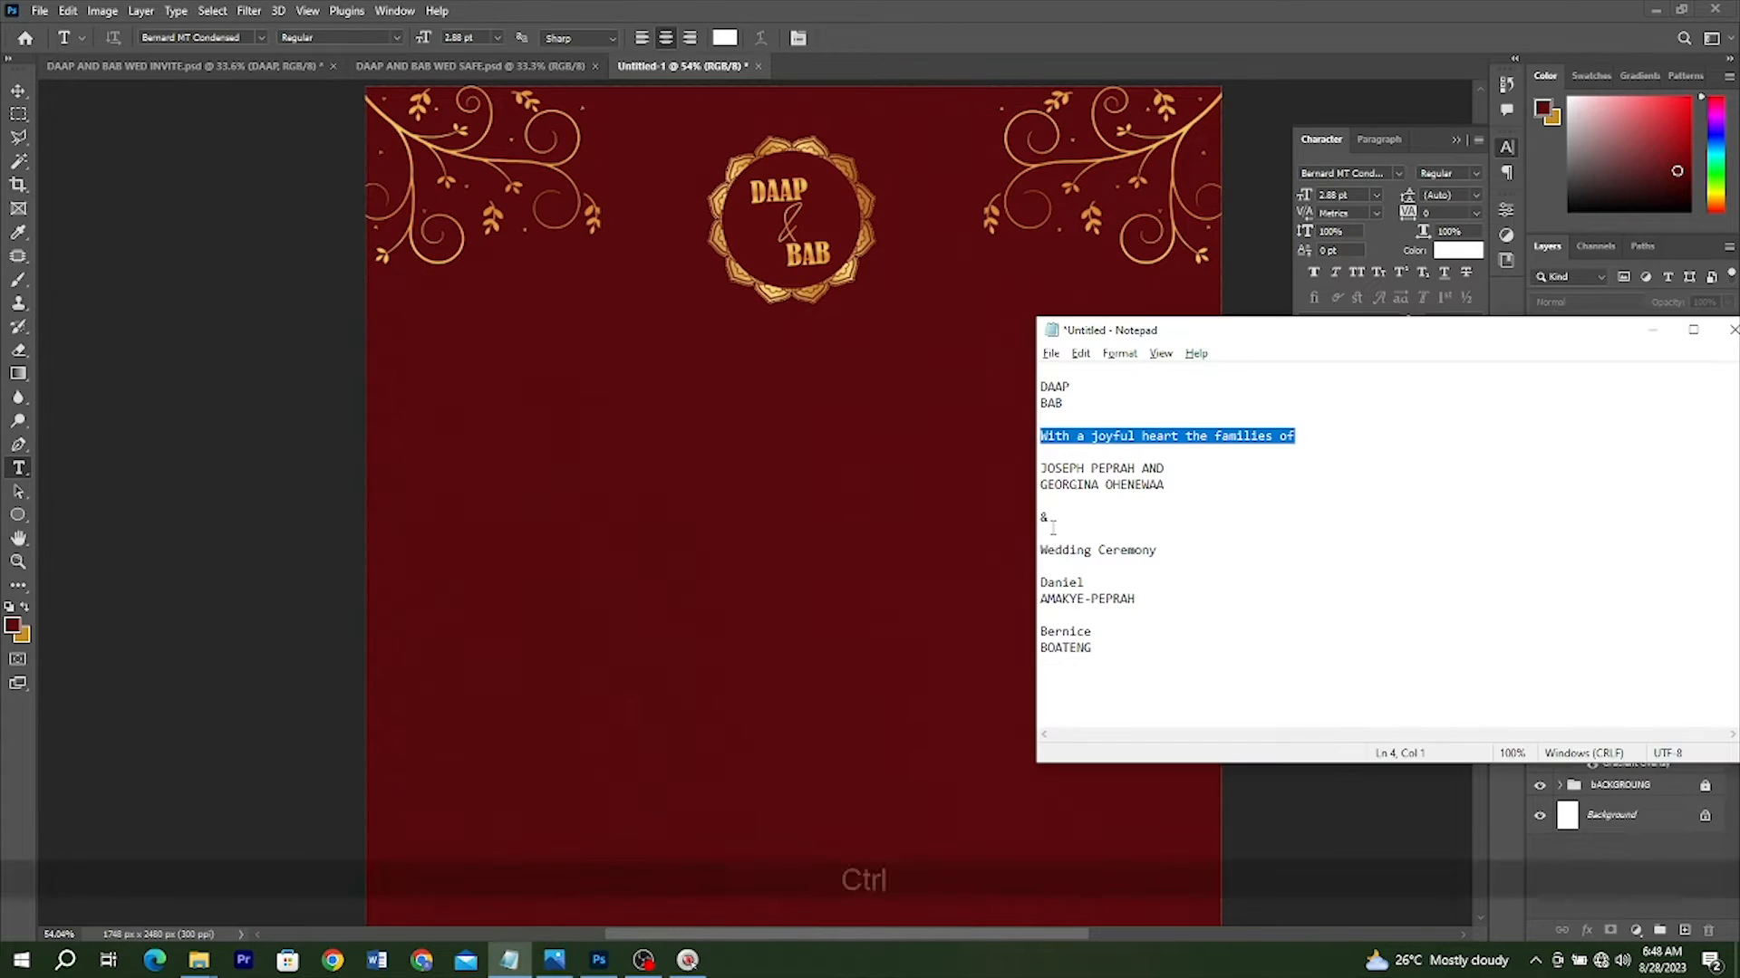
{"action": "key", "text": "ctrl+c"}
{"action": "left_click", "coordinate": [30, 466]}
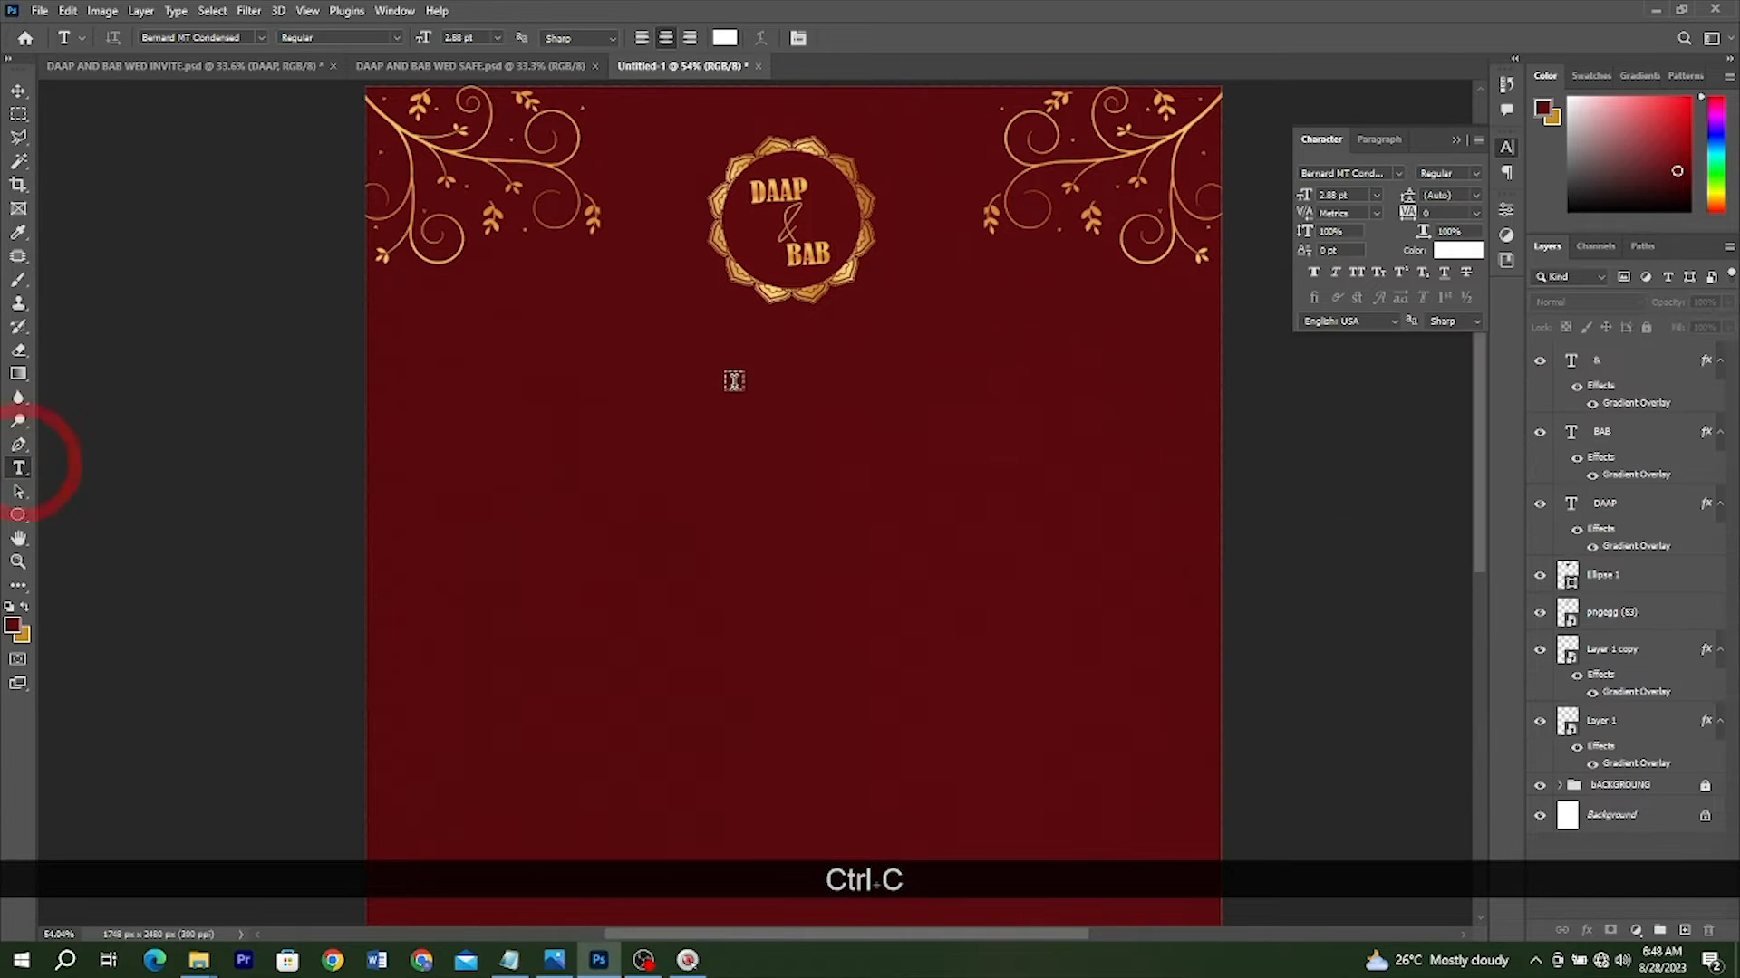
{"action": "left_click", "coordinate": [629, 371]}
{"action": "key", "text": "ctrl+v"}
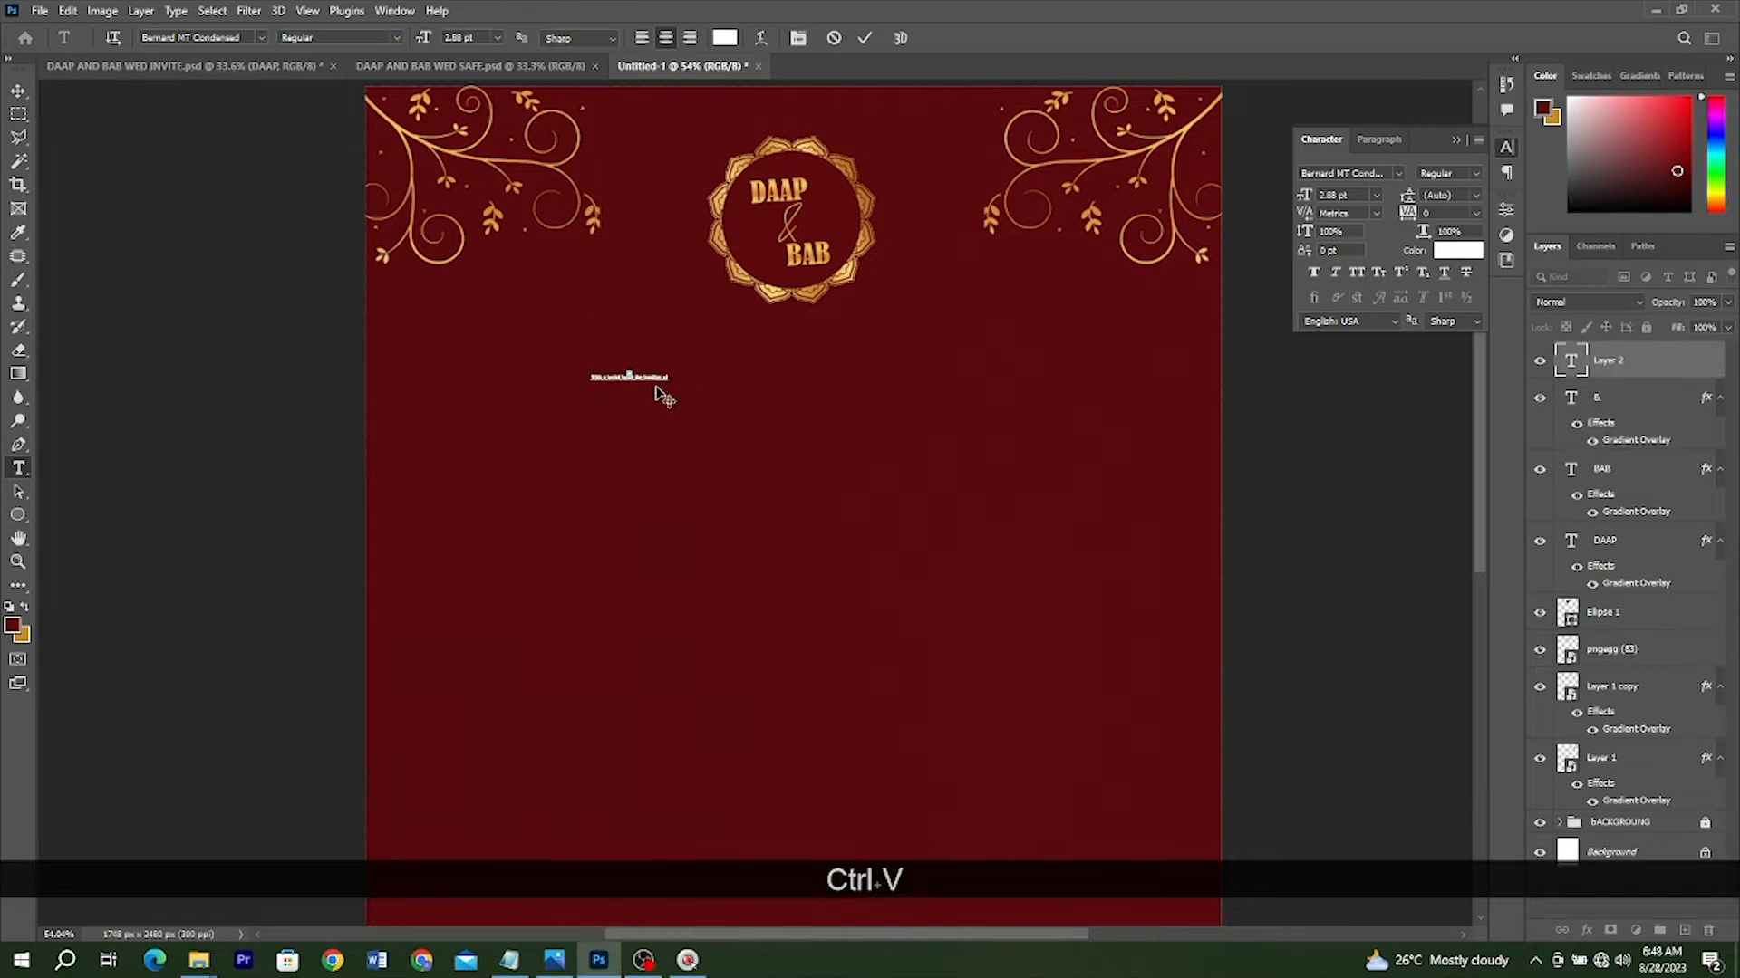
Try to set the pasted opening line's font to Bestlife while its text is still being edited
{"action": "key", "text": "ctrl+a"}
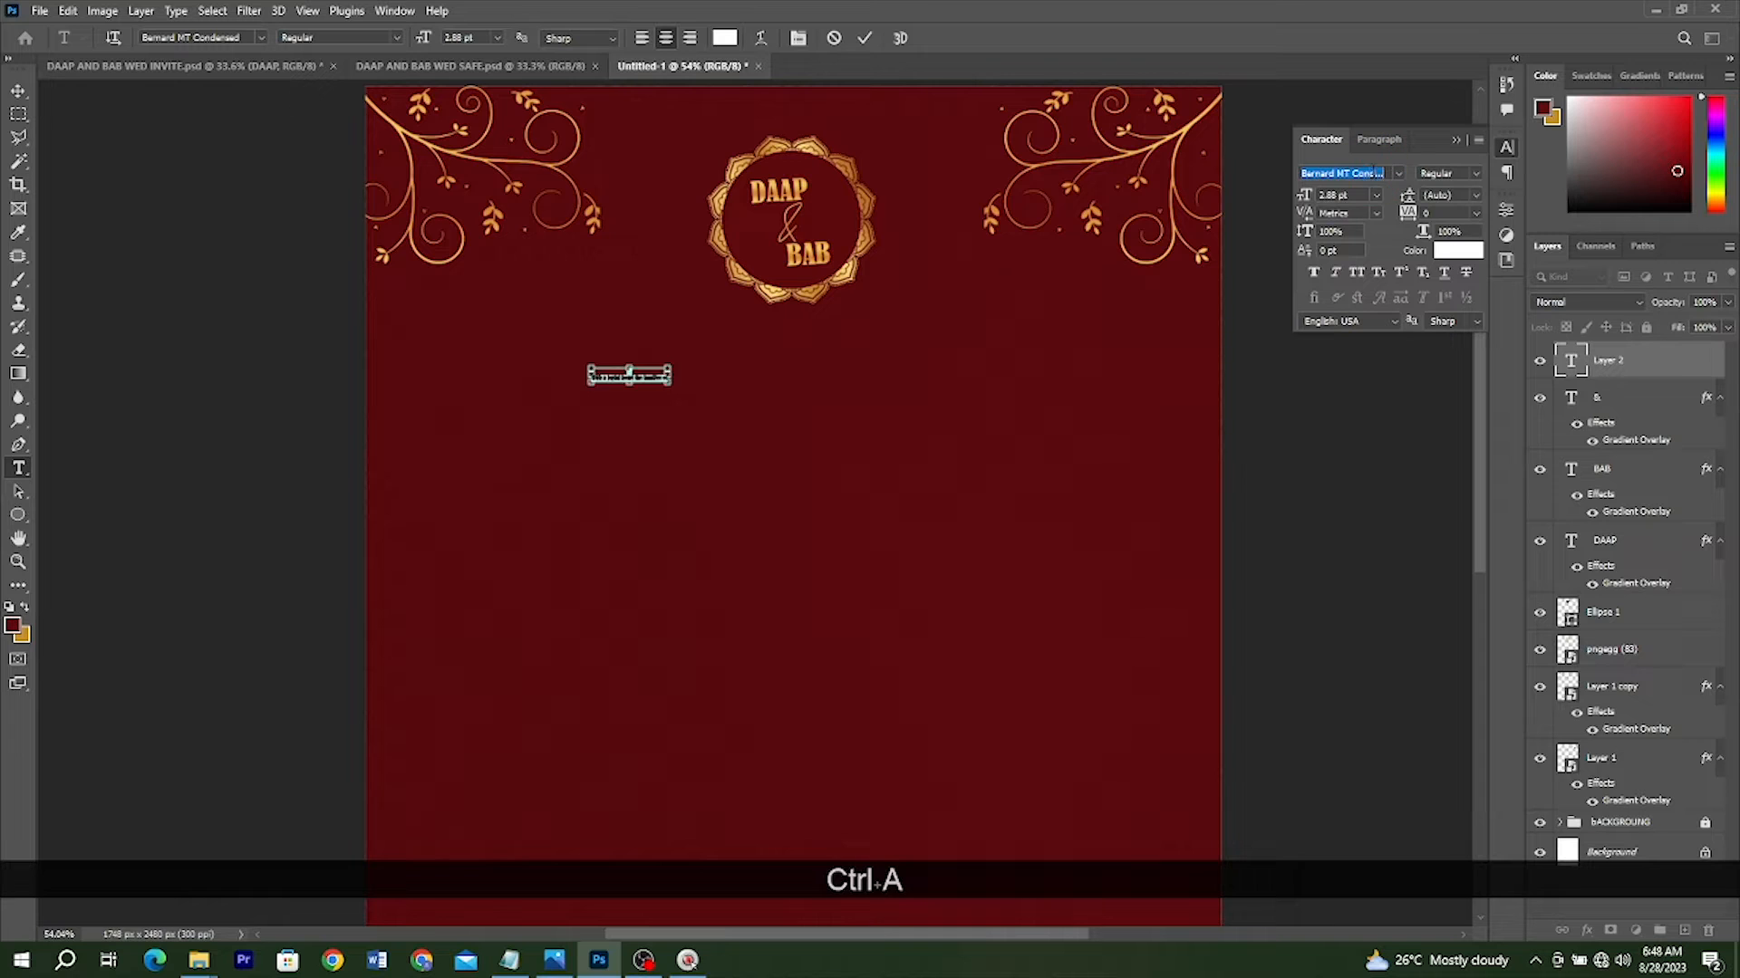
{"action": "left_click", "coordinate": [1400, 174]}
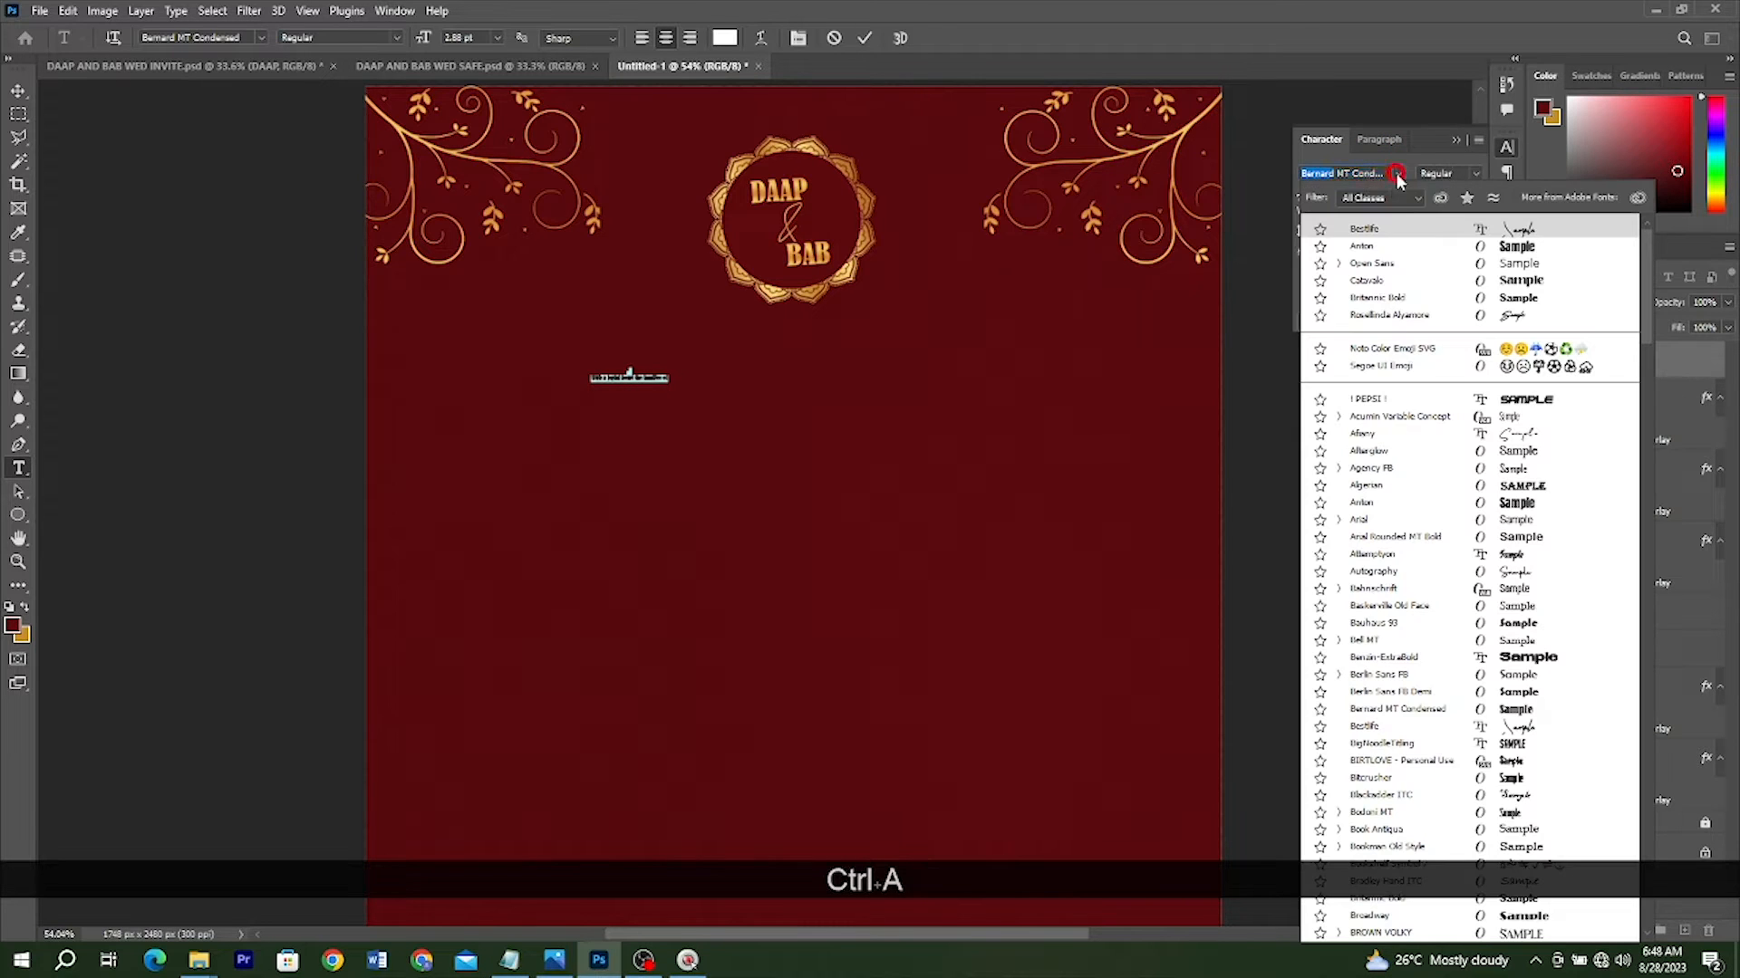
{"action": "left_click", "coordinate": [1371, 234]}
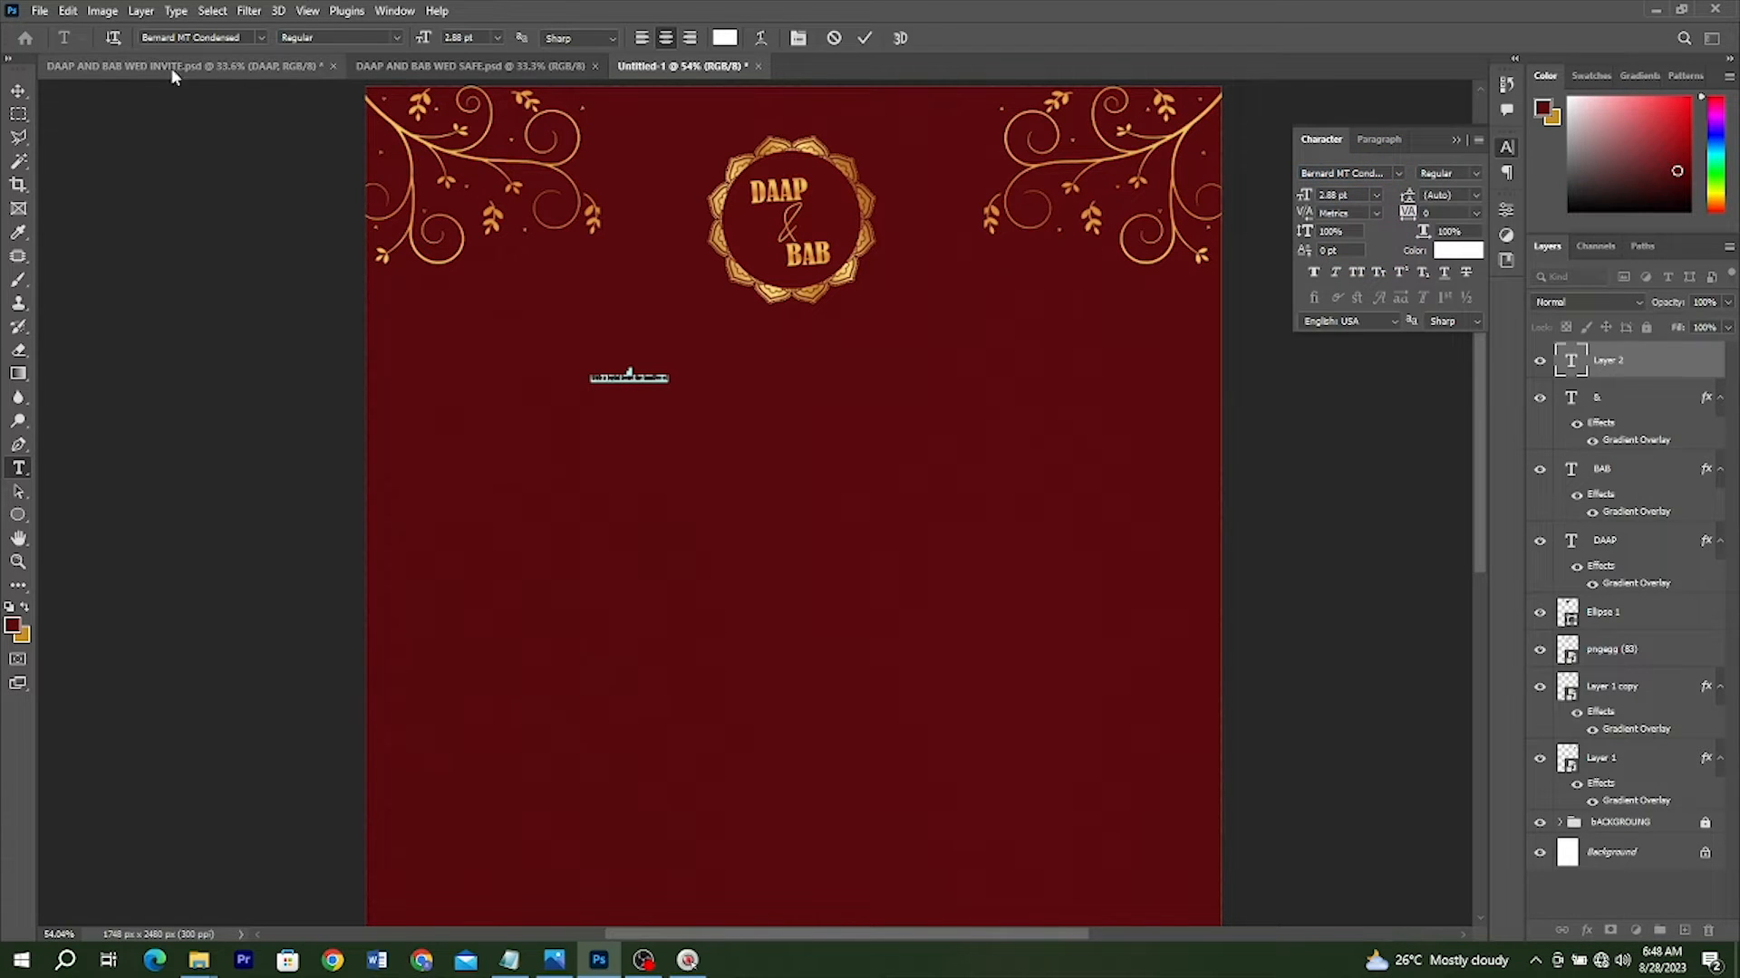
Commit the opening line, scale it up to about 15.83 pt and place it below the mandala
{"action": "left_click", "coordinate": [13, 98]}
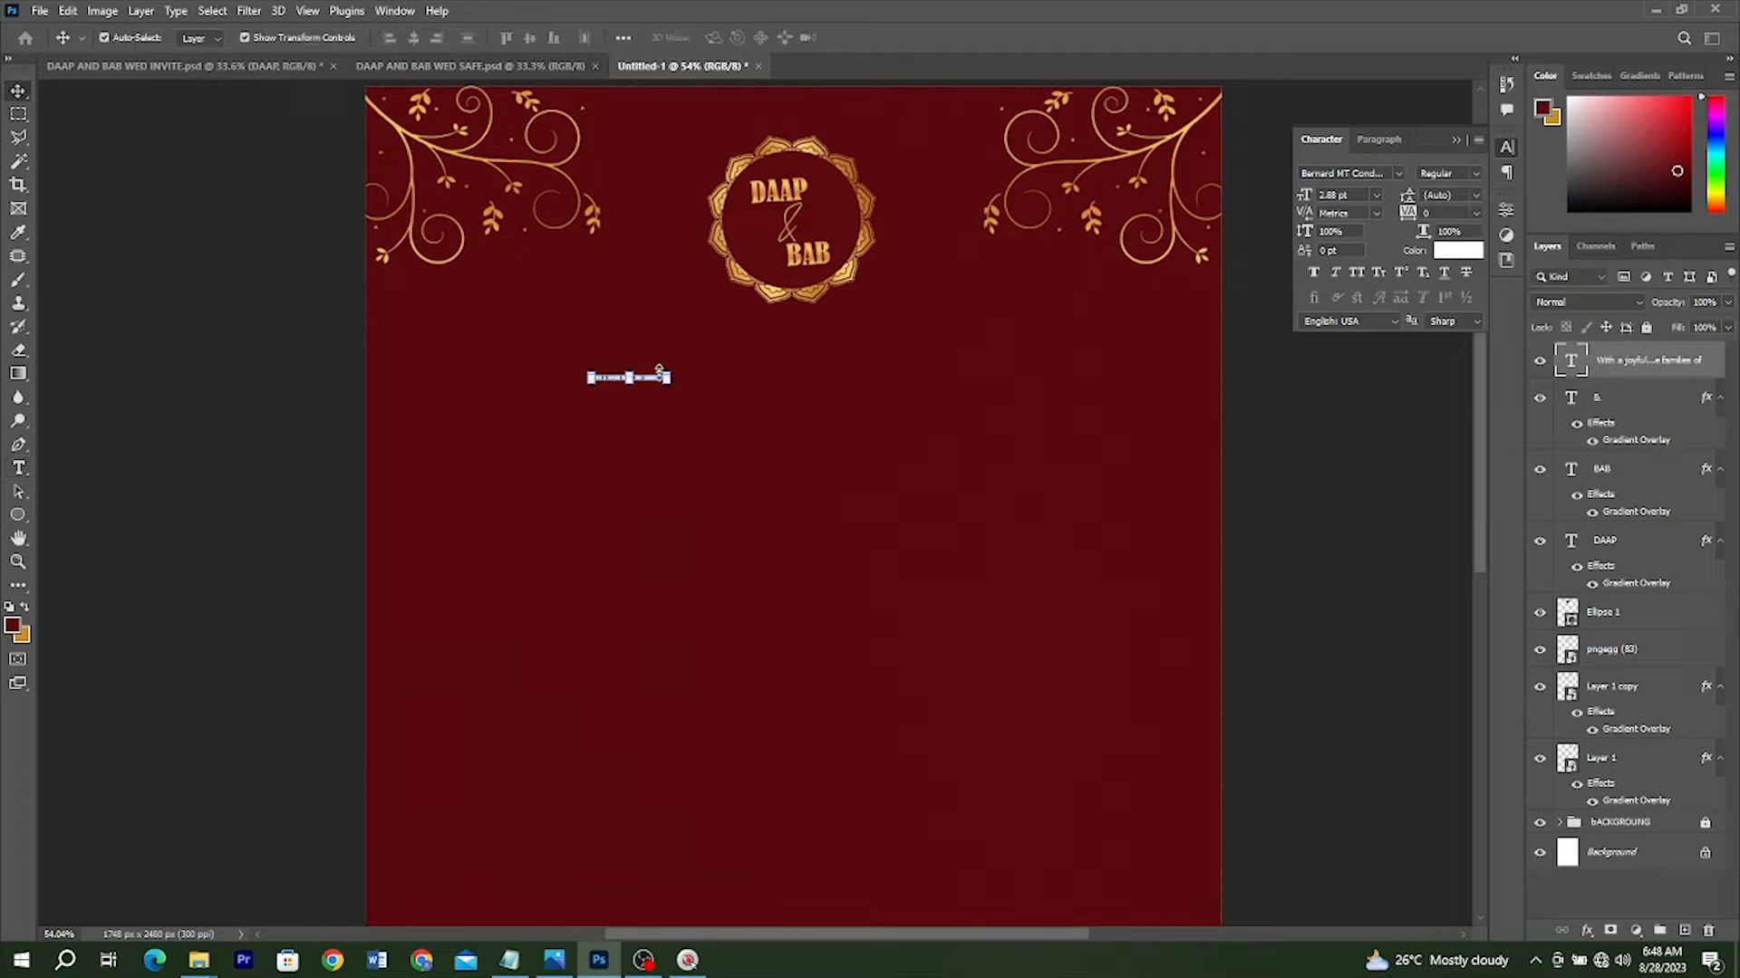
{"action": "left_click_drag", "start_coordinate": [667, 377], "coordinate": [1015, 231]}
{"action": "left_click_drag", "start_coordinate": [888, 334], "coordinate": [886, 376]}
{"action": "right_click", "coordinate": [886, 374]}
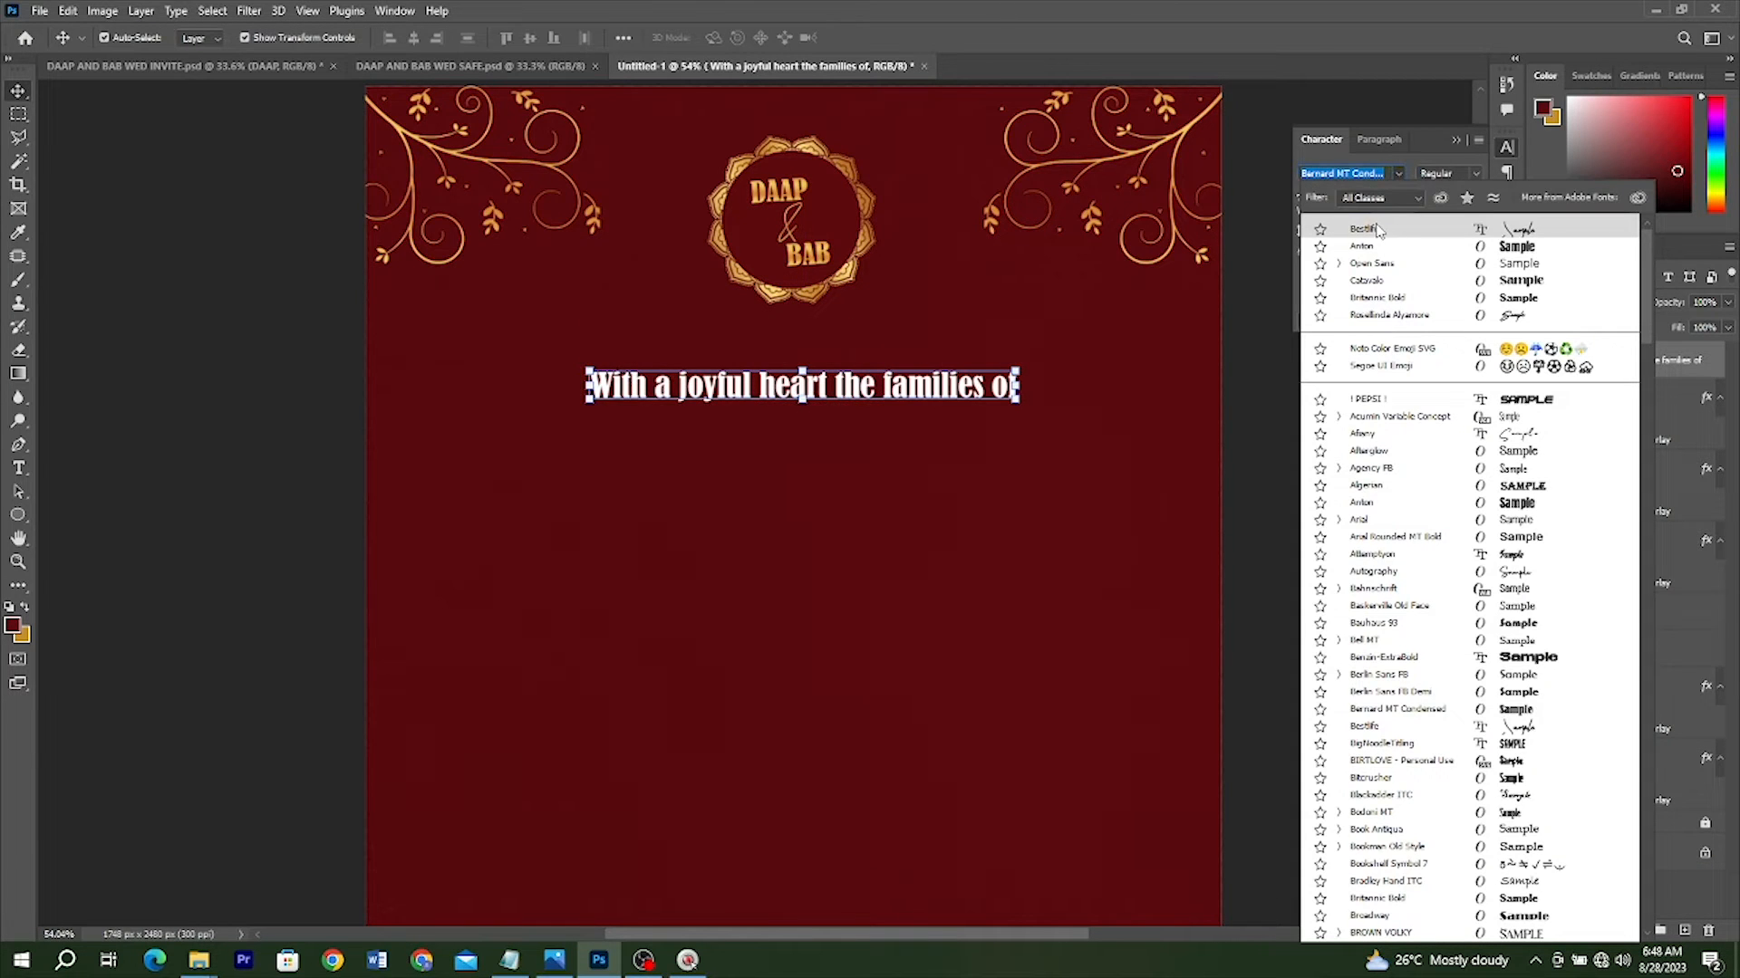
Set the opening line's font to Bestlife and adjust its size and position below the monogram
{"action": "left_click", "coordinate": [1377, 231]}
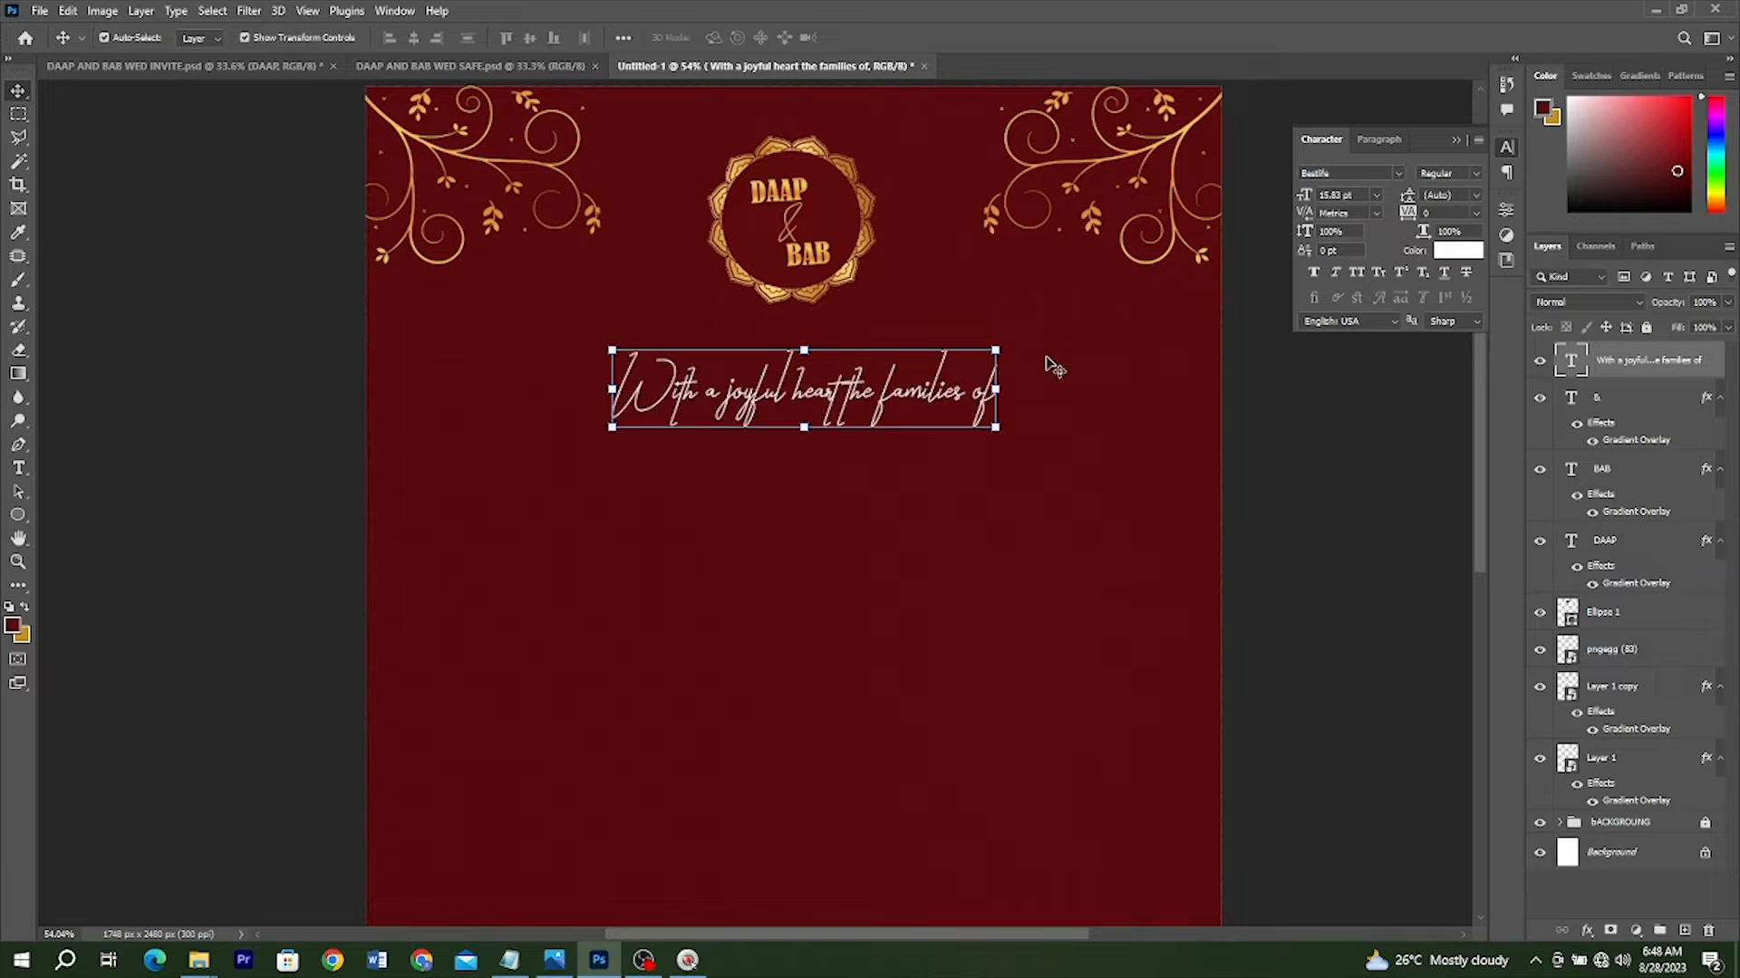
{"action": "mouse_move", "coordinate": [995, 353]}
{"action": "left_mouse_down"}
{"action": "mouse_move", "coordinate": [1030, 312]}
{"action": "mouse_move", "coordinate": [1028, 349]}
{"action": "left_mouse_up"}
{"action": "left_click_drag", "start_coordinate": [712, 315], "coordinate": [713, 308]}
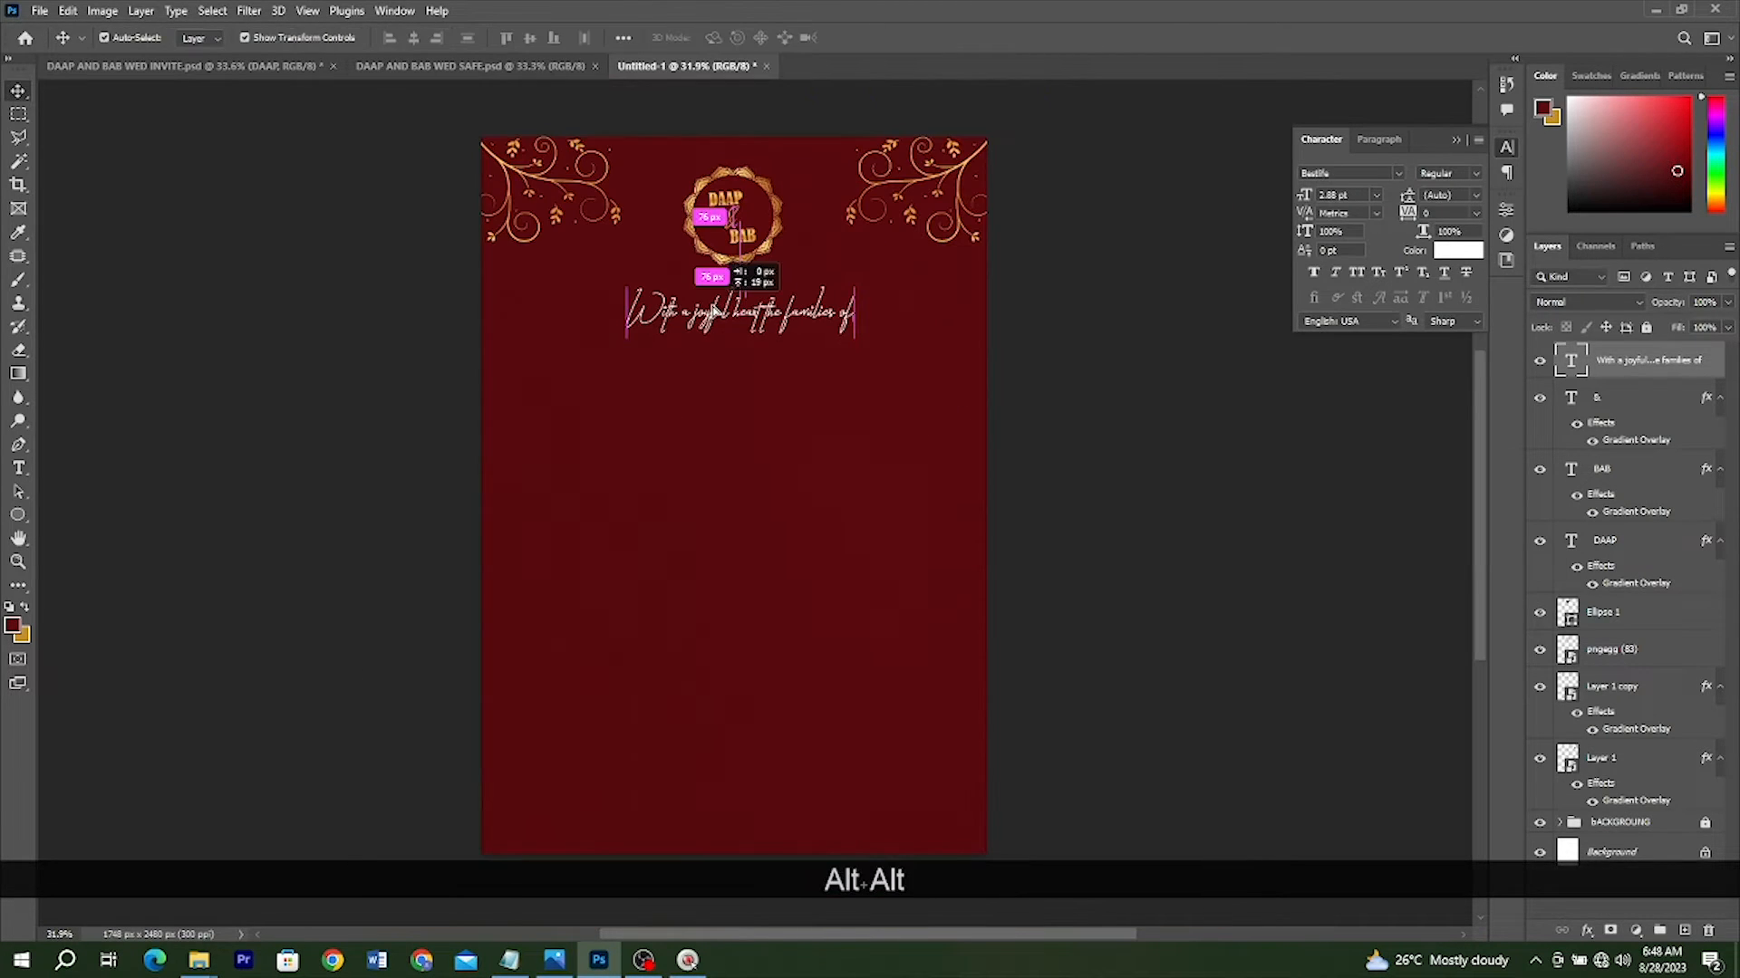
Check the finished invitation image, then paste the first parents' names from the Notepad notes as new text under the opening line
{"action": "left_click", "coordinate": [554, 962]}
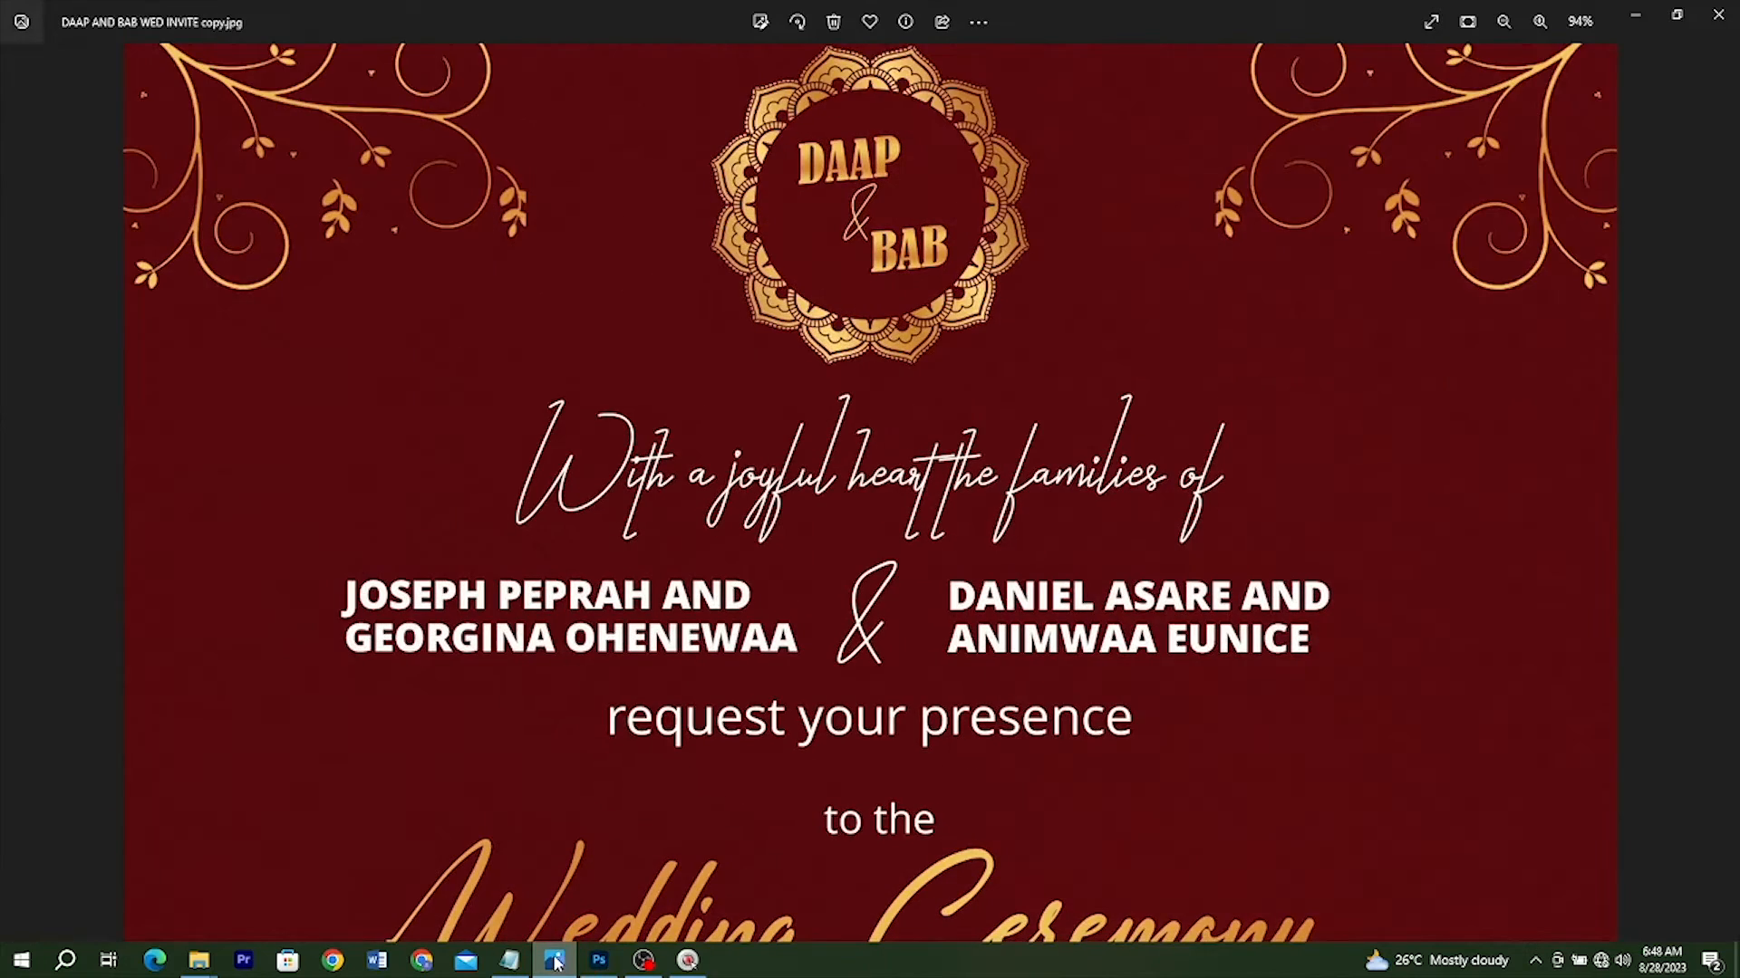
{"action": "scroll", "coordinate": [606, 637], "scroll_direction": "down", "scroll_amount": 2}
{"action": "key", "text": "alt"}
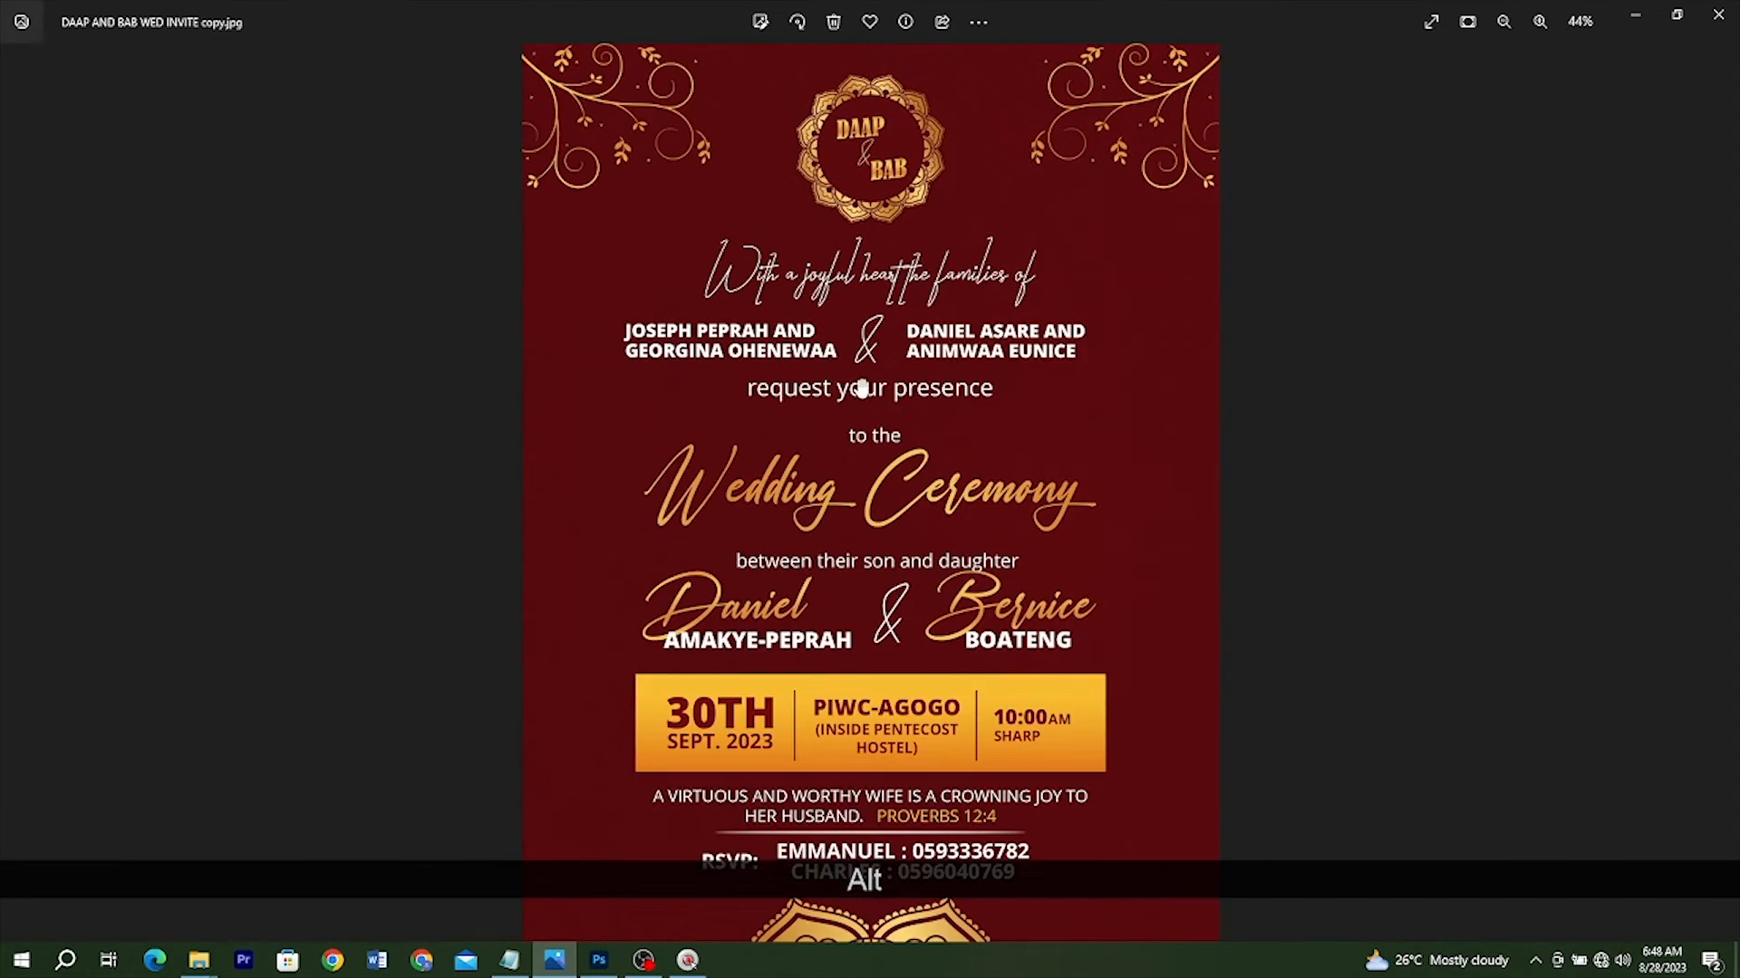
{"action": "scroll", "coordinate": [862, 388], "scroll_direction": "down", "scroll_amount": 1}
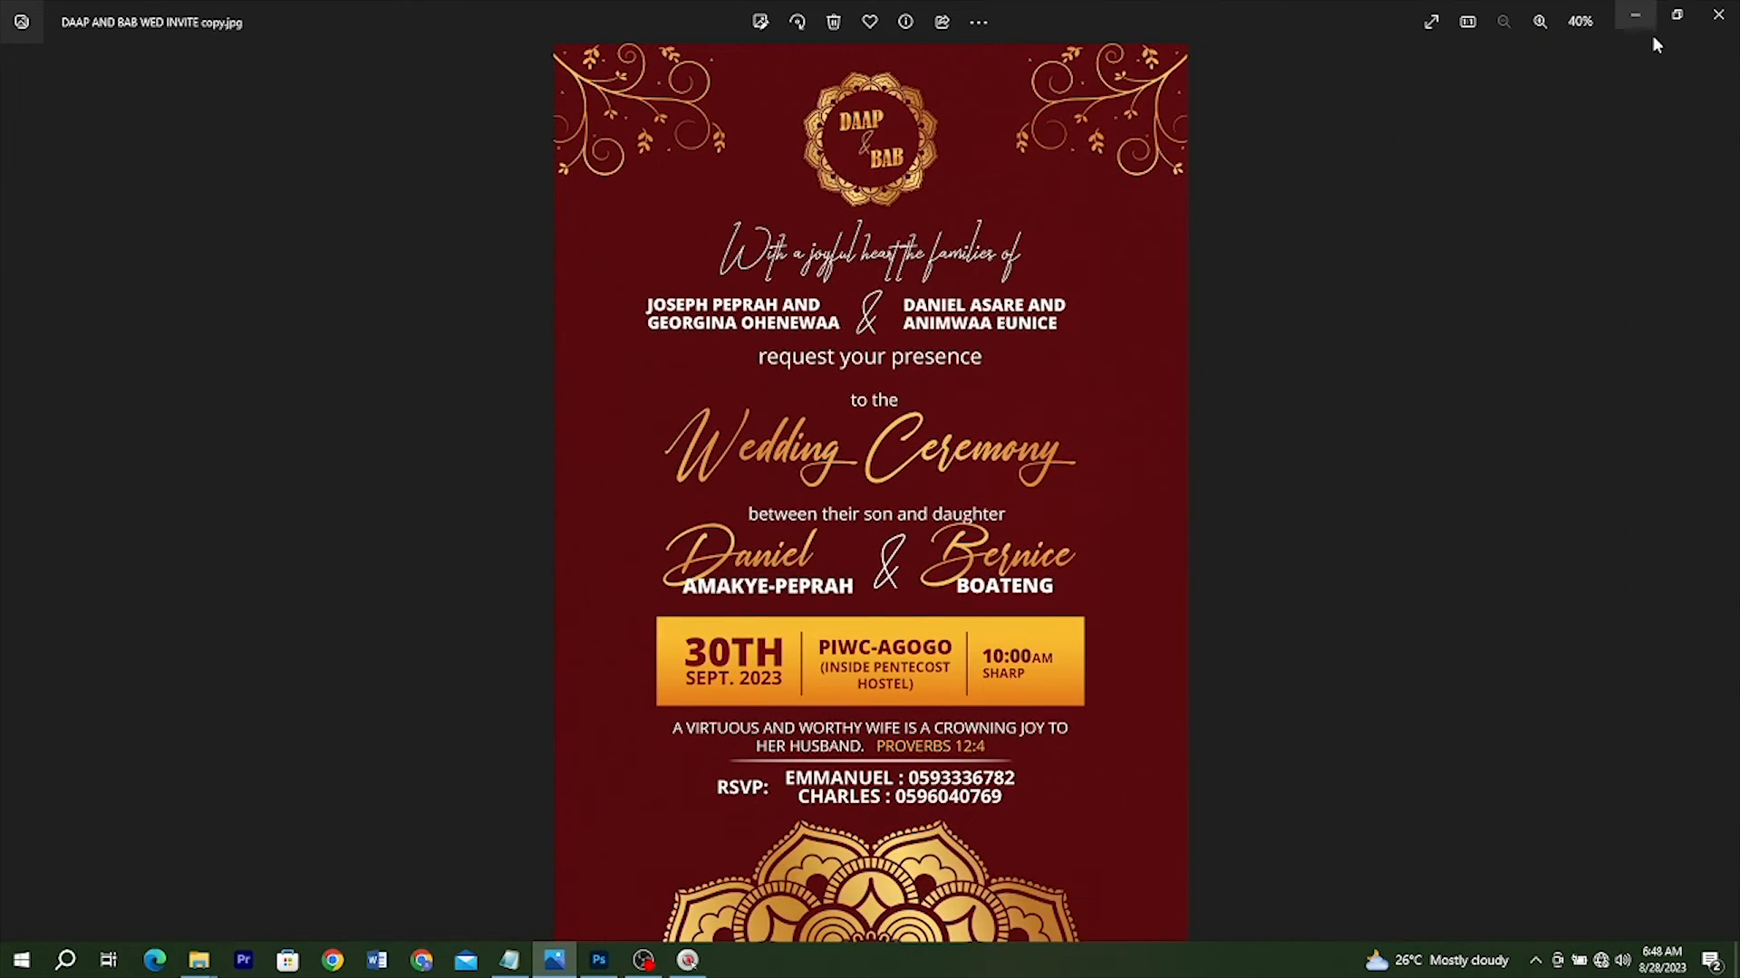
{"action": "left_click", "coordinate": [1628, 14]}
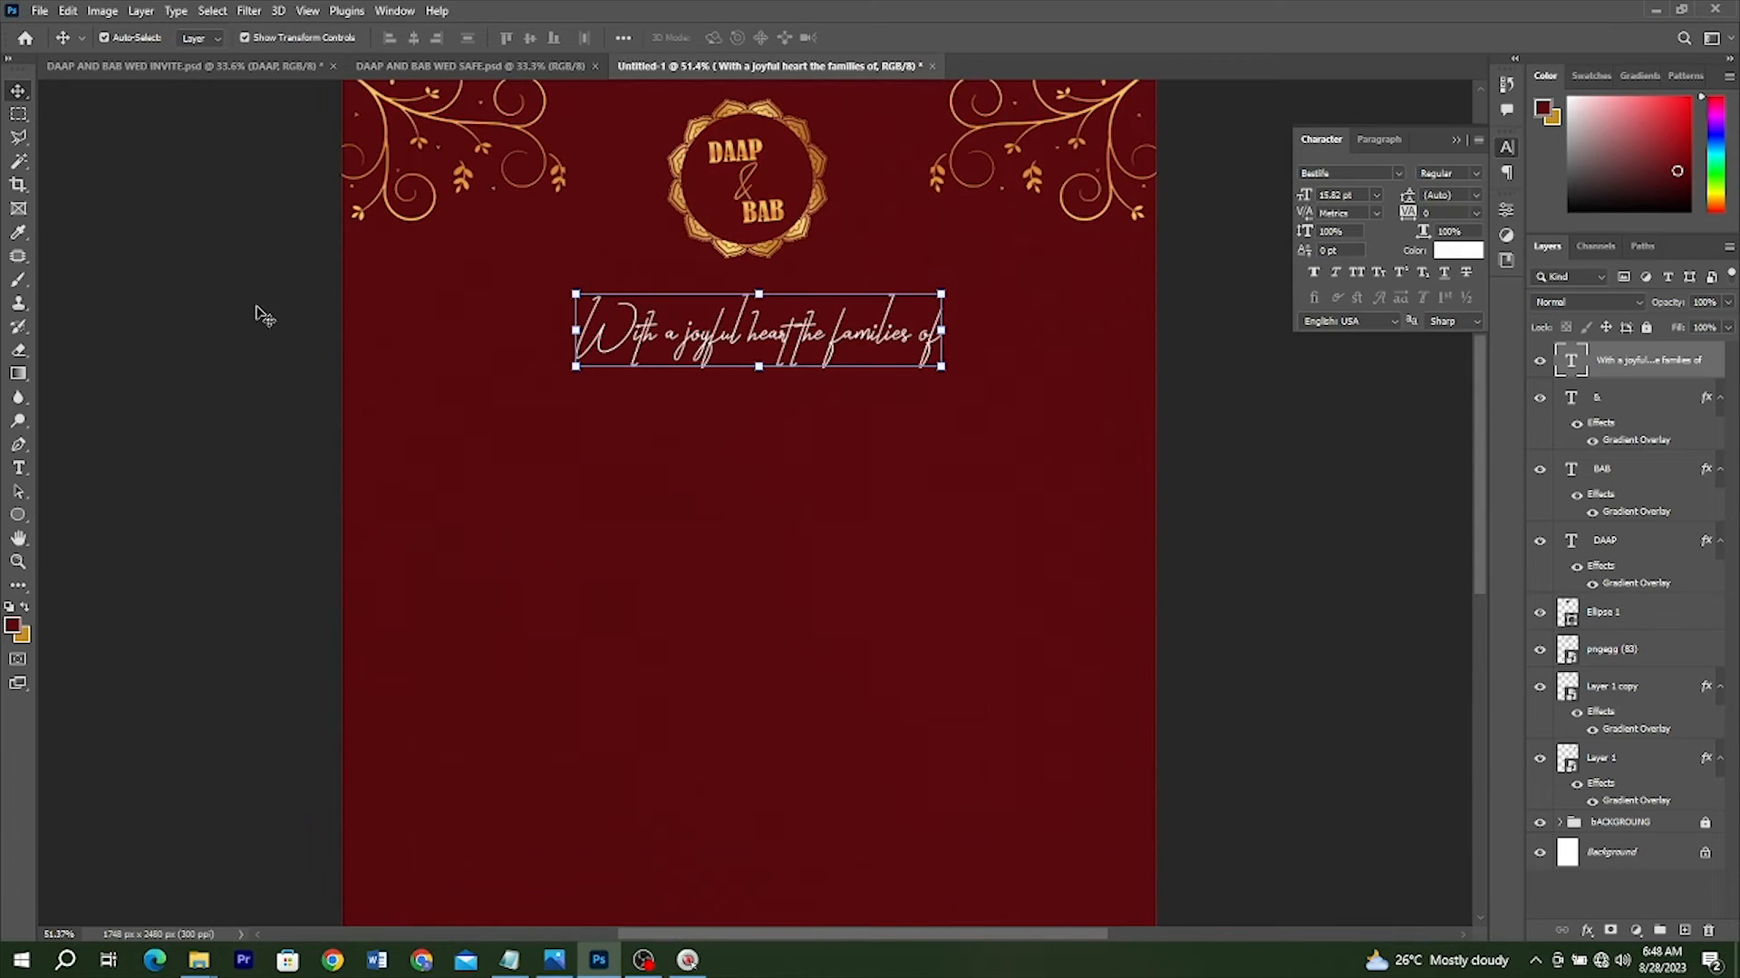
{"action": "left_click", "coordinate": [509, 959]}
{"action": "left_click_drag", "start_coordinate": [1166, 485], "coordinate": [1038, 467]}
{"action": "key", "text": "ctrl+c"}
{"action": "left_click", "coordinate": [18, 468]}
{"action": "left_click", "coordinate": [530, 417]}
{"action": "key", "text": "ctrl+v"}
Set the parents' names to left-aligned Open Sans and enlarge them to about 10.21 pt
{"action": "key", "text": "ctrl+a"}
{"action": "left_click", "coordinate": [1397, 174]}
{"action": "left_click", "coordinate": [1396, 544]}
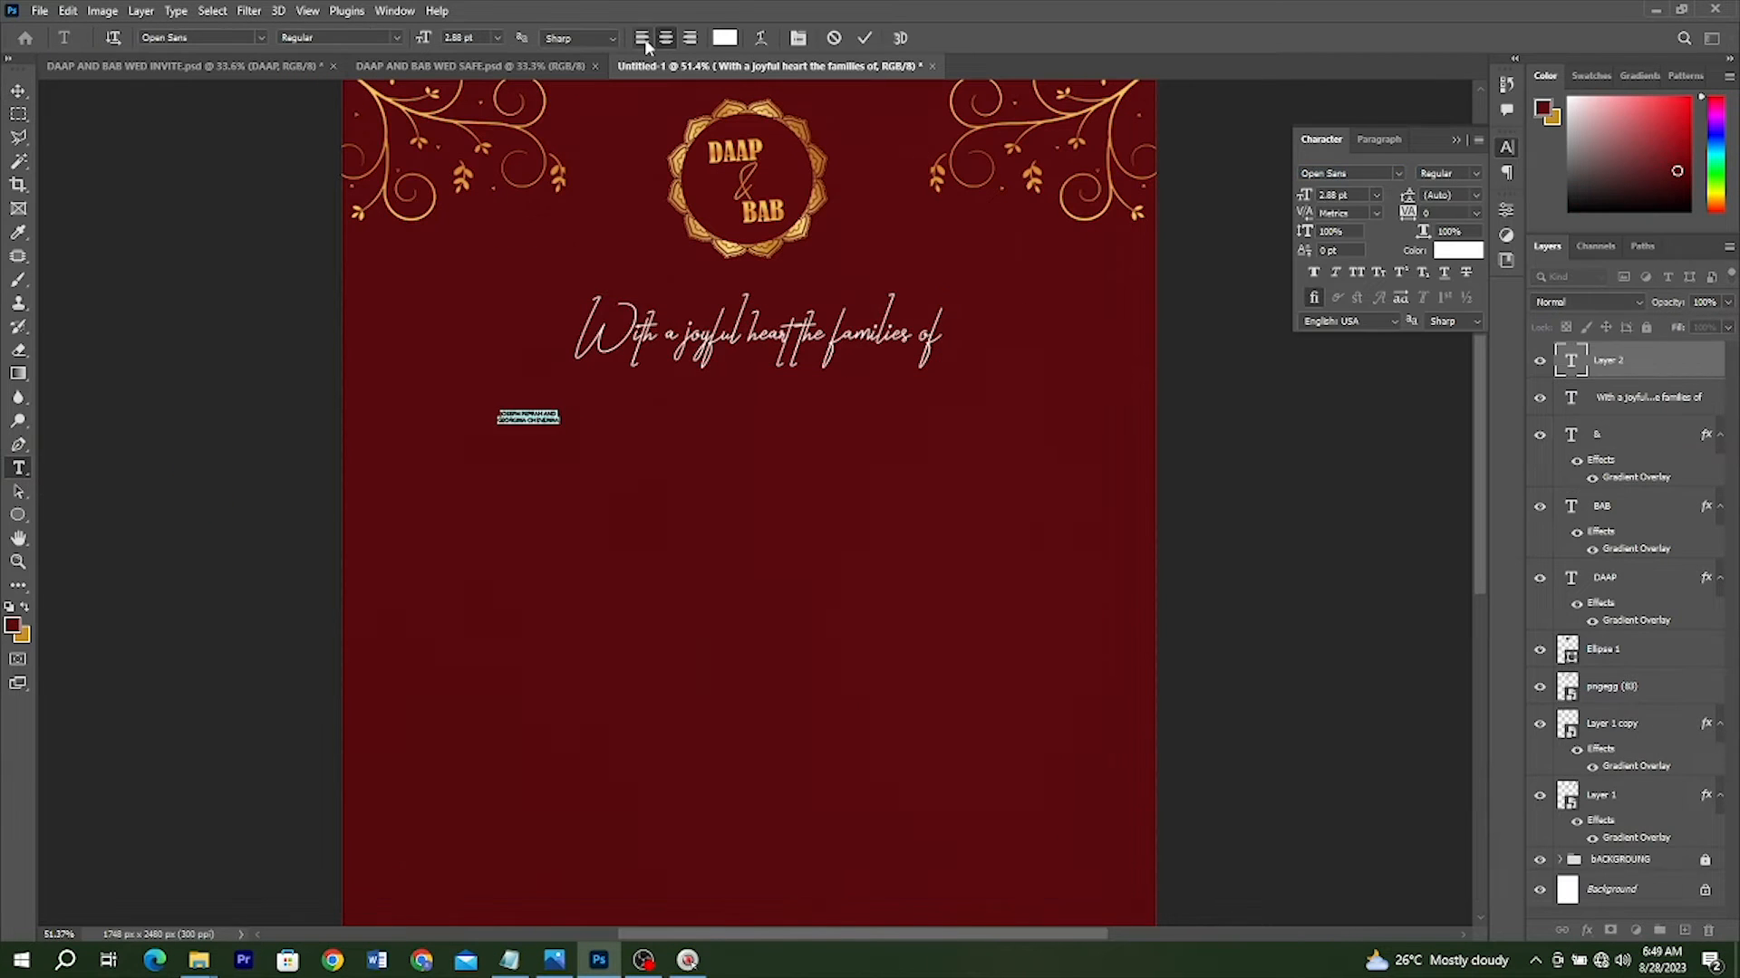
{"action": "left_click", "coordinate": [642, 39]}
{"action": "left_click", "coordinate": [18, 91]}
{"action": "left_click_drag", "start_coordinate": [590, 426], "coordinate": [1042, 426]}
{"action": "key", "text": "Return"}
Make the parents' names Bold and place a duplicate of the text beside them on the page's right half
{"action": "left_click", "coordinate": [1475, 173]}
{"action": "left_click", "coordinate": [1450, 300]}
{"action": "scroll", "coordinate": [588, 426], "scroll_direction": "up", "scroll_amount": 2}
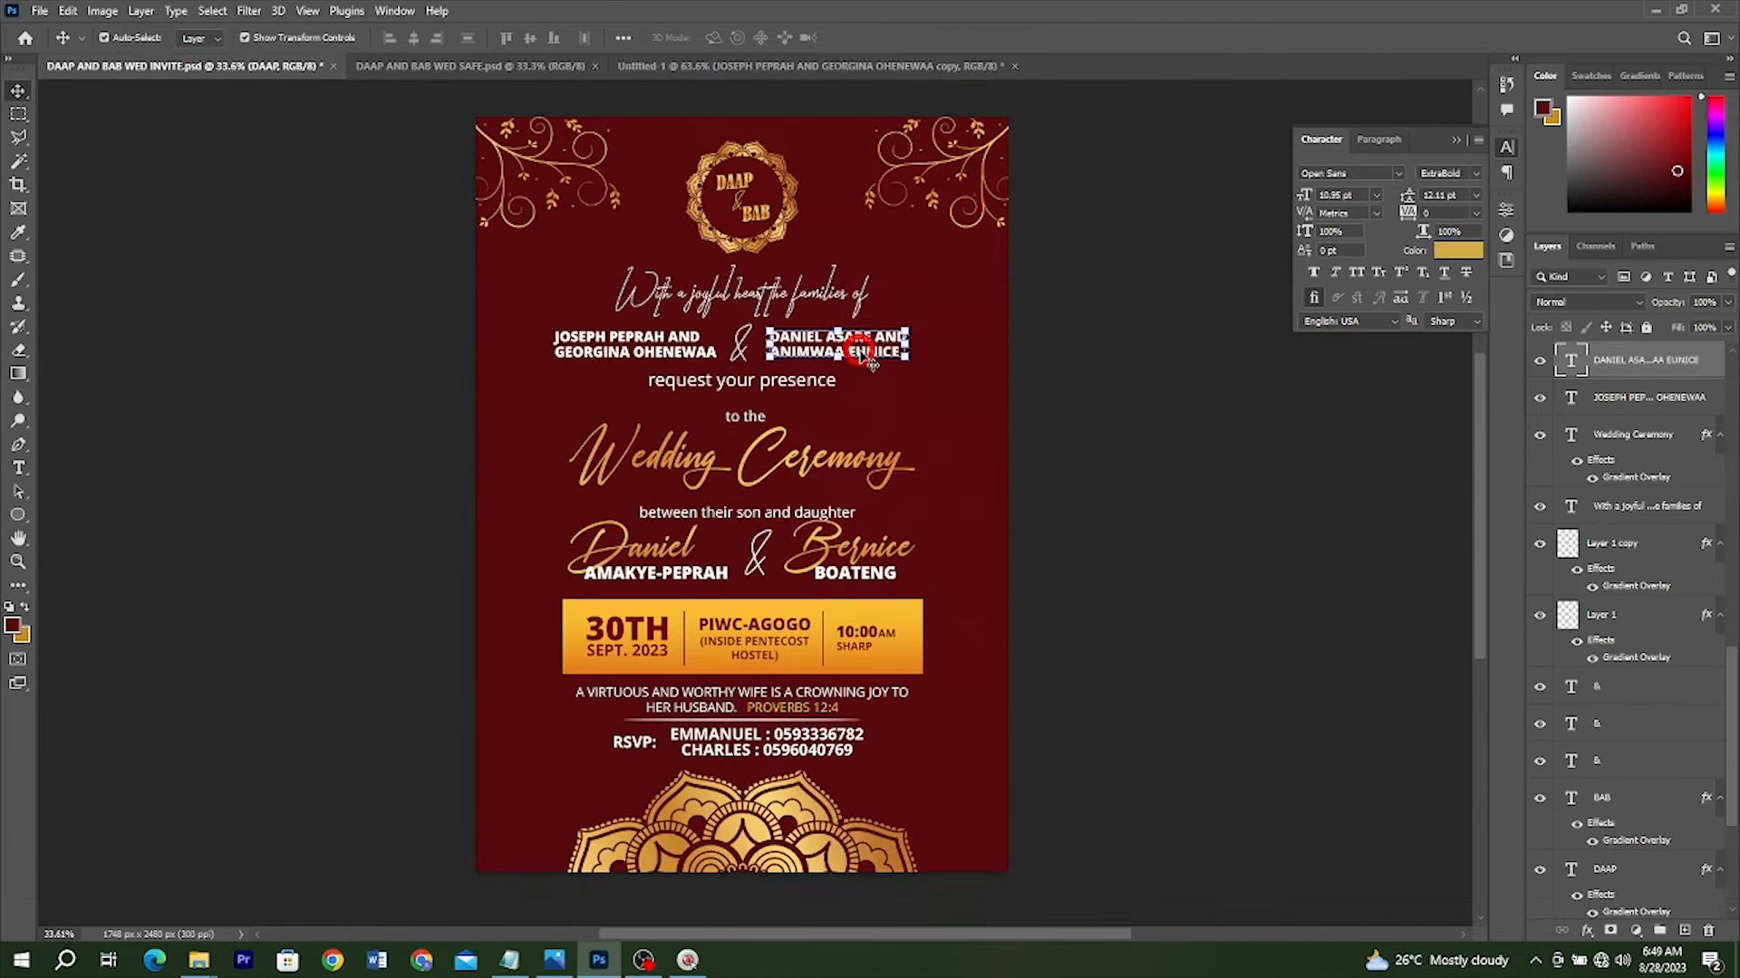
Copy the second parents' names from the finished invitation document and return to the new design
{"action": "double_click", "coordinate": [860, 353]}
{"action": "key", "text": "ctrl+c"}
{"action": "left_click", "coordinate": [809, 67]}
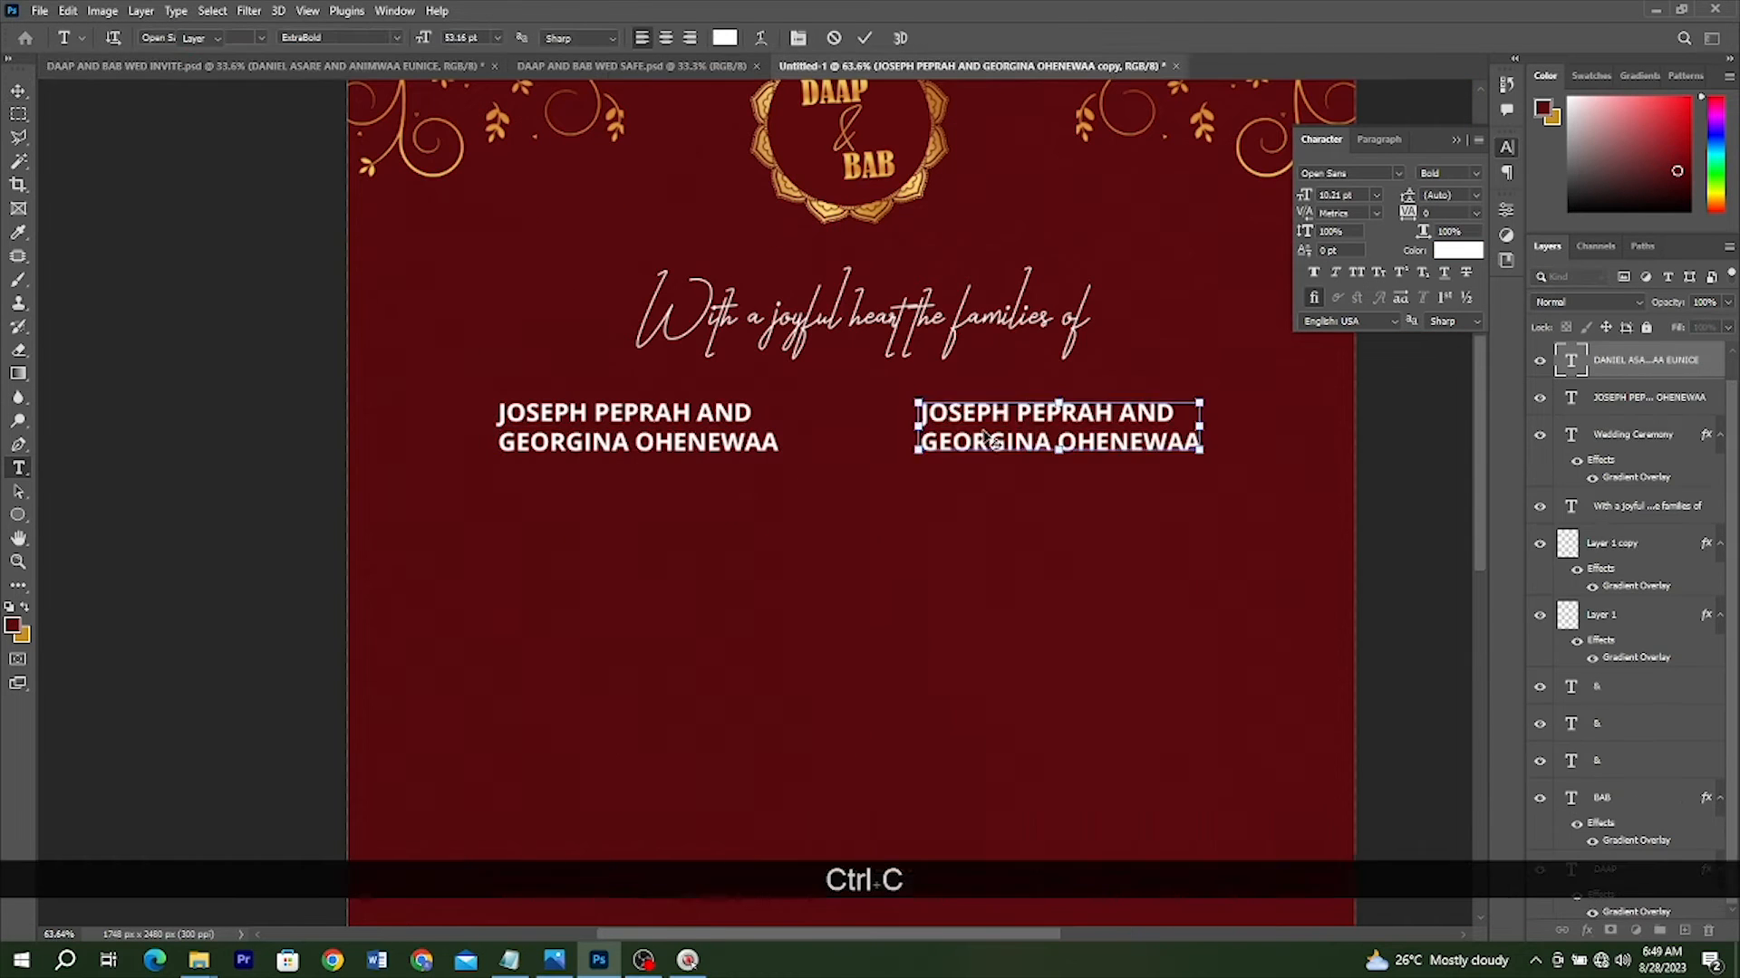
Try to replace the duplicated names with the text copied from the finished invitation, and undo the paste
{"action": "double_click", "coordinate": [1062, 426]}
{"action": "key", "text": "ctrl+v"}
{"action": "key", "text": "ctrl+a"}
{"action": "key", "text": "ctrl+z"}
Paste the second parents' names into the Notepad notes below the first pair and copy them as plain text
{"action": "left_click", "coordinate": [509, 960]}
{"action": "left_click", "coordinate": [1190, 483]}
{"action": "key", "text": "Return"}
{"action": "key", "text": "Return"}
{"action": "key", "text": "ctrl+v"}
{"action": "left_click_drag", "start_coordinate": [1144, 534], "coordinate": [1028, 520]}
{"action": "key", "text": "ctrl+c"}
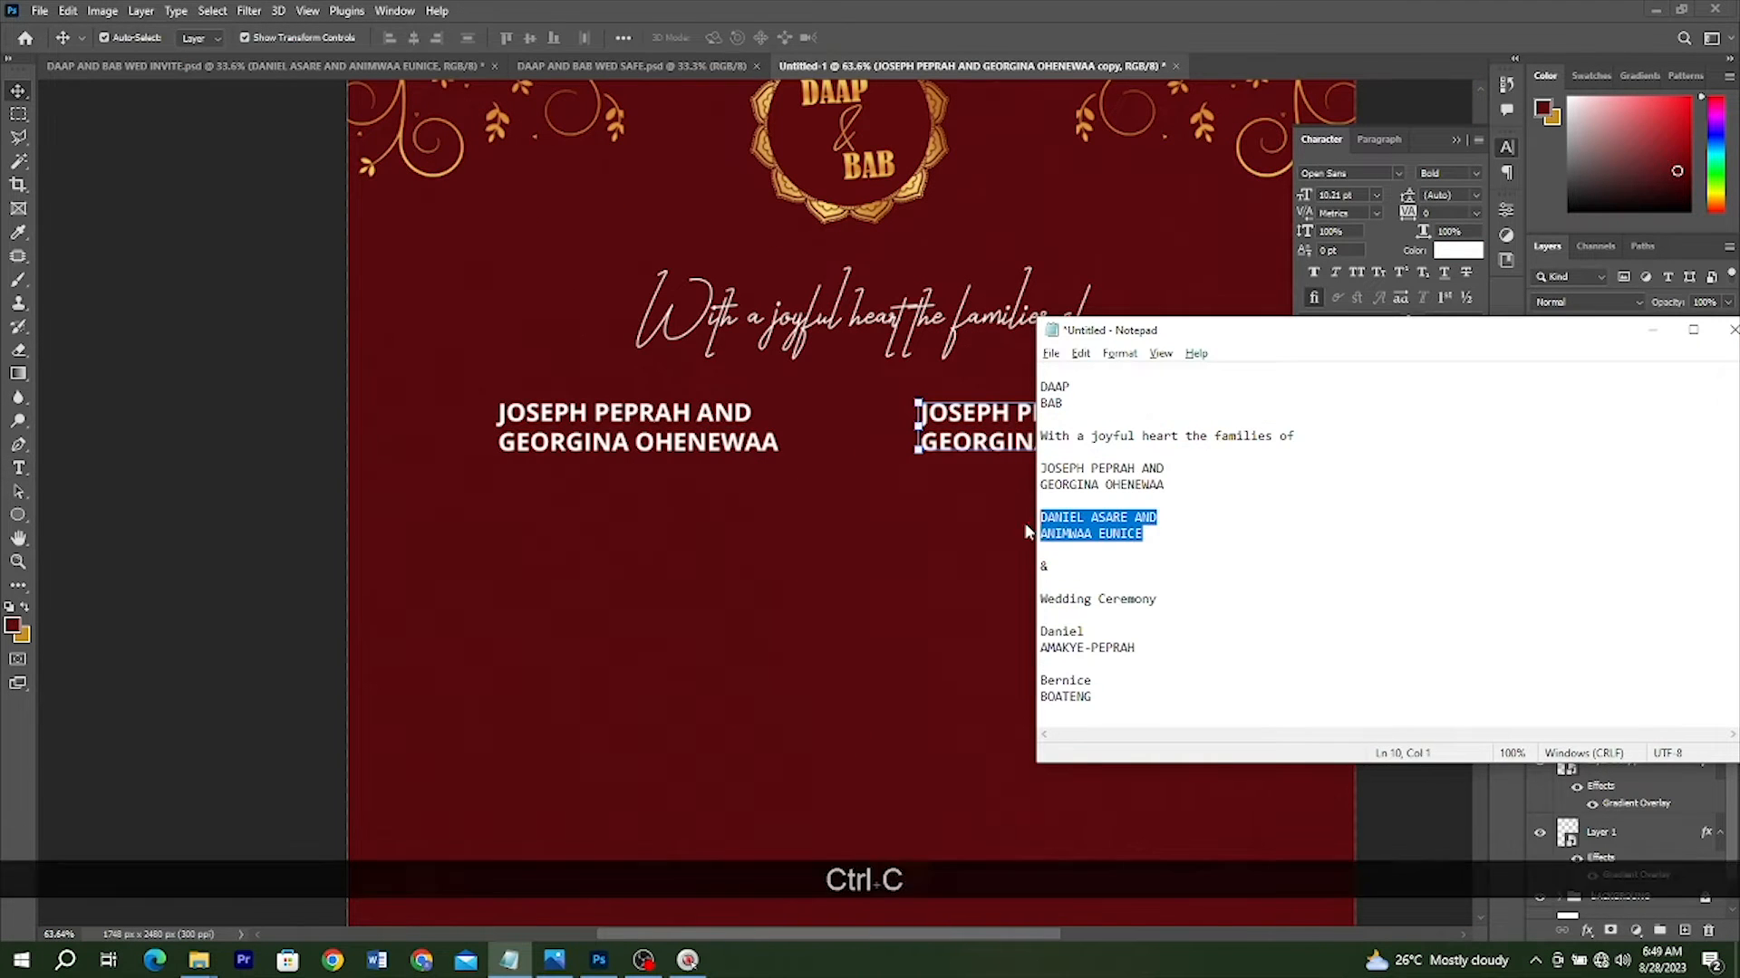
Replace the duplicated names text with the second parents' names
{"action": "double_click", "coordinate": [1005, 426]}
{"action": "key", "text": "ctrl+v"}
{"action": "key", "text": "ctrl+Return"}
Place a copy of the monogram's ampersand, enlarged to about 22.43 pt, between the name blocks and hide its gradient overlay
{"action": "scroll", "coordinate": [1006, 426], "scroll_direction": "up", "scroll_amount": 1}
{"action": "left_click_drag", "start_coordinate": [848, 173], "coordinate": [848, 469]}
{"action": "left_click_drag", "start_coordinate": [863, 434], "coordinate": [886, 422]}
{"action": "key", "text": "Return"}
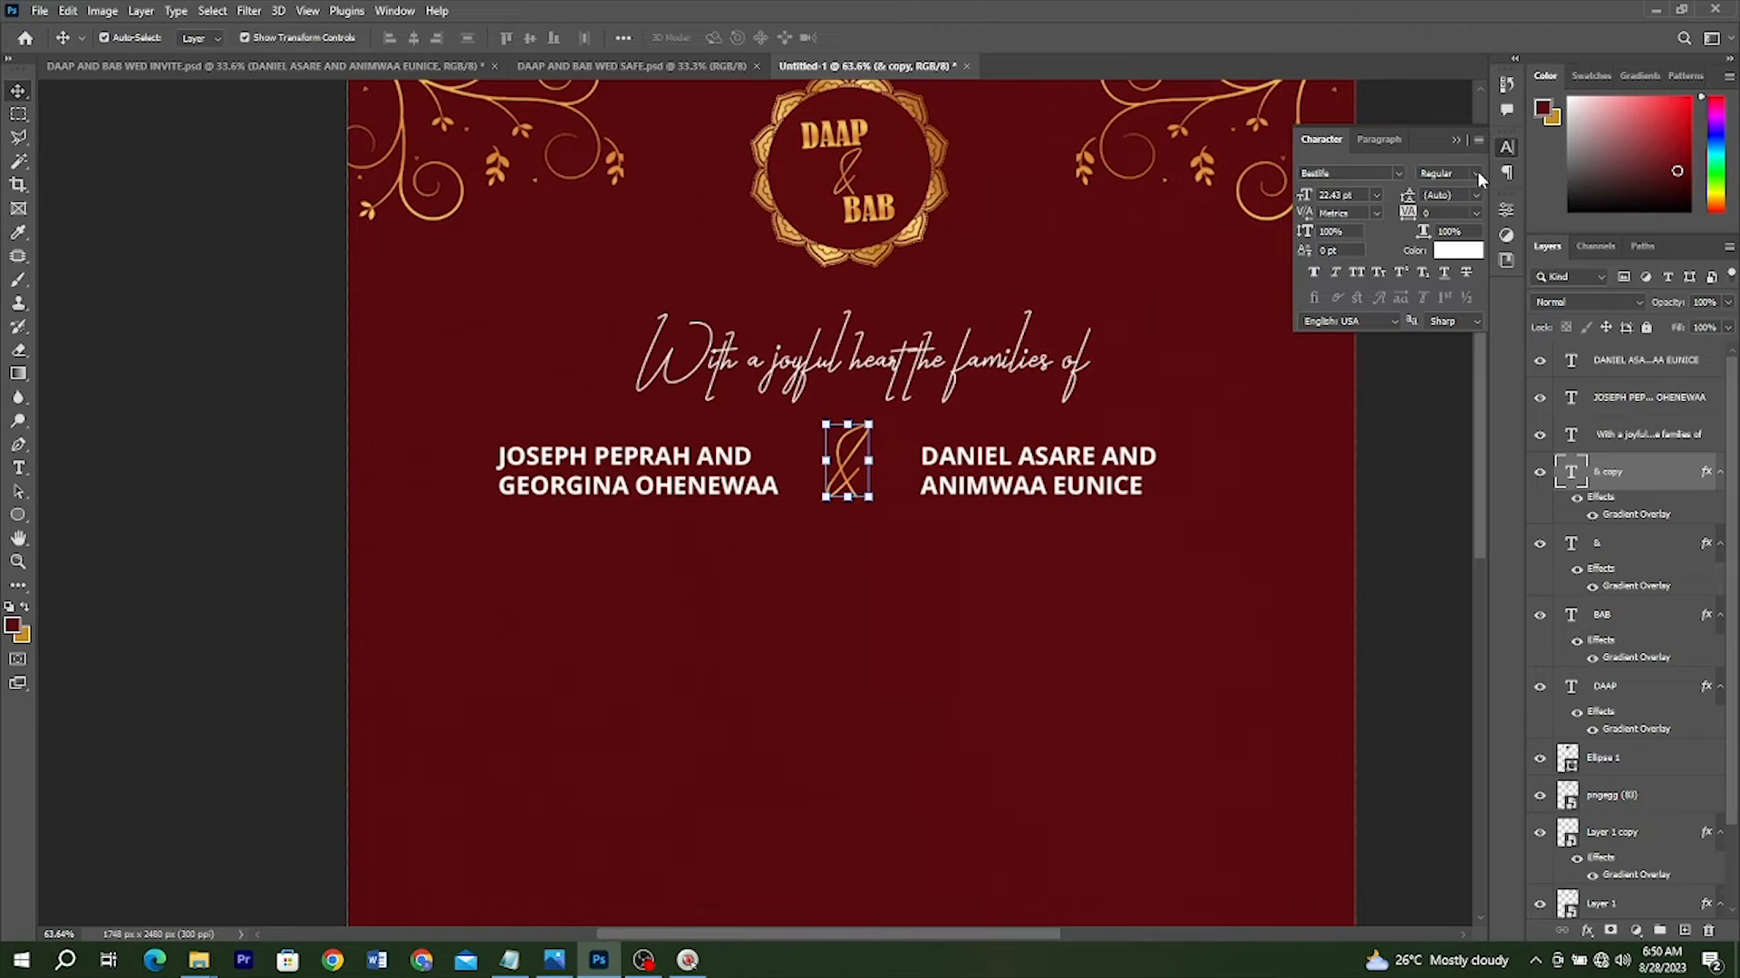
{"action": "left_click", "coordinate": [1591, 515]}
Bring the "request your presence" and "to the" lines from the finished invitation into the new design below the names
{"action": "scroll", "coordinate": [838, 194], "scroll_direction": "down", "scroll_amount": 4, "text": "alt"}
{"action": "left_click", "coordinate": [265, 67]}
{"action": "left_click", "coordinate": [715, 381]}
{"action": "scroll", "coordinate": [761, 450], "scroll_direction": "up", "scroll_amount": 5, "text": "alt"}
{"action": "left_click_drag", "start_coordinate": [739, 399], "coordinate": [870, 462], "text": "shift"}
{"action": "scroll", "coordinate": [865, 453], "scroll_direction": "up", "scroll_amount": 1}
Reposition the opening line, both name blocks and their ampersand together between the monogram and "request your presence"
{"action": "left_click", "coordinate": [770, 406]}
{"action": "left_click", "coordinate": [942, 406], "text": "shift"}
{"action": "left_click", "coordinate": [850, 400], "text": "shift"}
{"action": "left_click_drag", "start_coordinate": [865, 337], "coordinate": [865, 308], "text": "shift"}
{"action": "key", "text": "shift+Down"}
{"action": "key", "text": "shift+Down"}
{"action": "key", "text": "shift+Down"}
{"action": "key", "text": "shift+Down"}
{"action": "key", "text": "shift+Down"}
{"action": "key", "text": "shift+Down"}
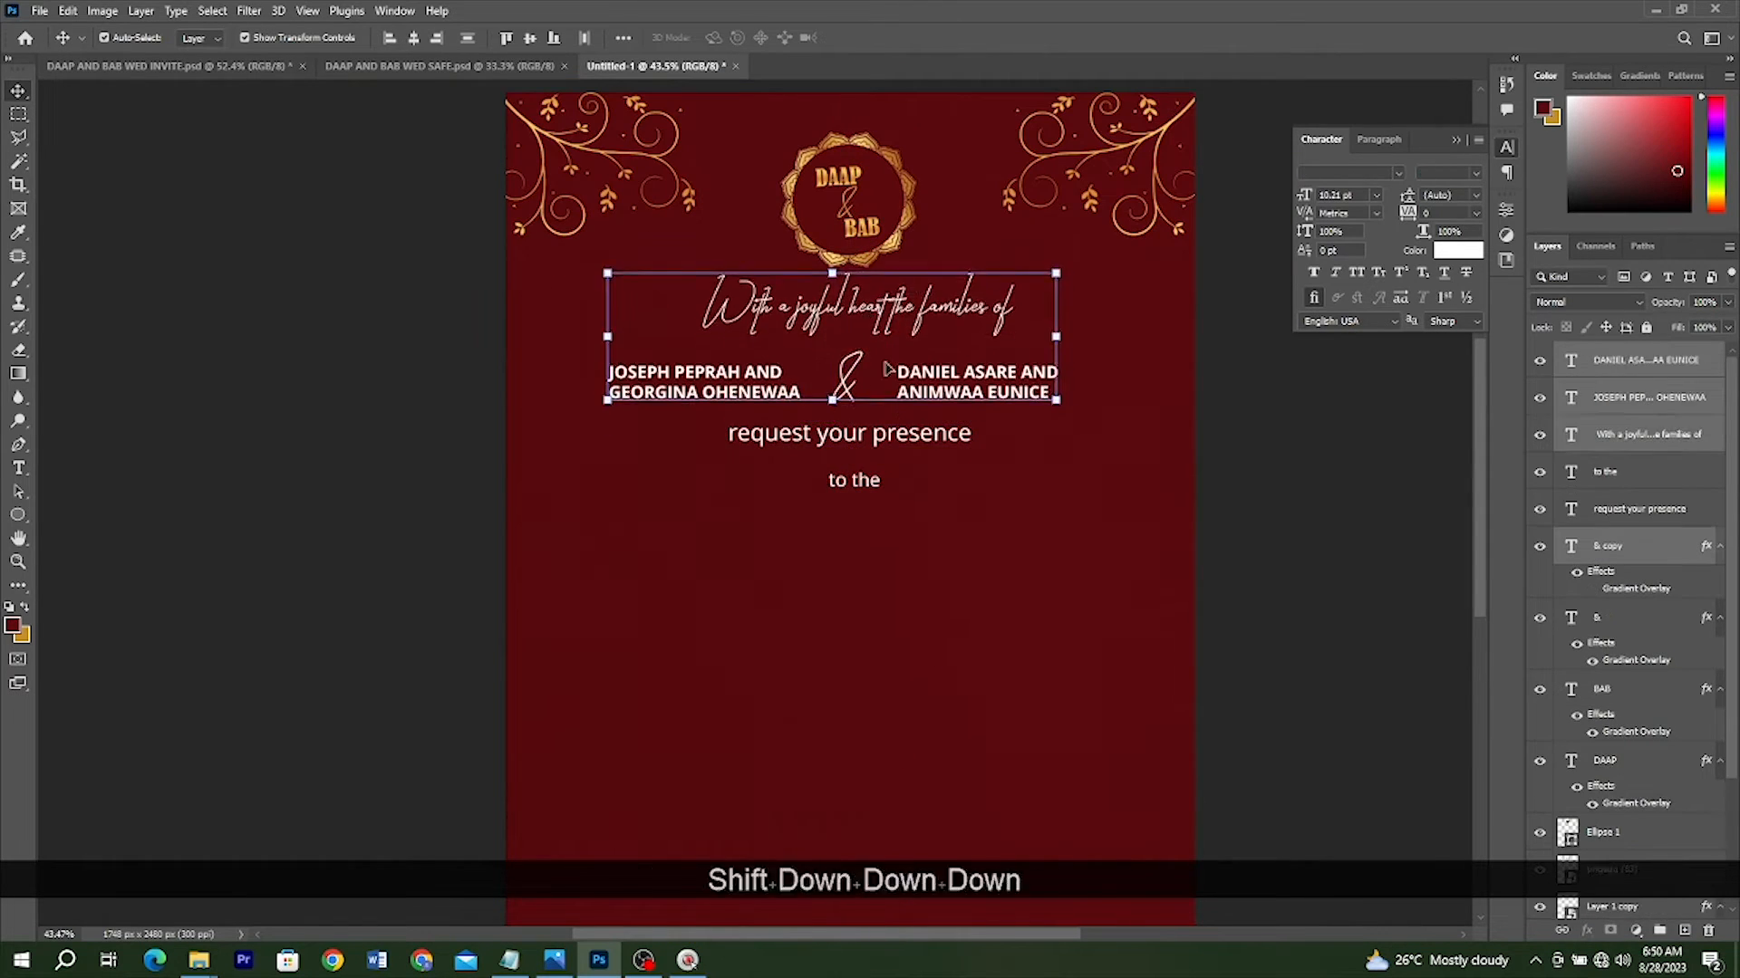
Review the new layout and compare it with the finished invitation image
{"action": "scroll", "coordinate": [879, 382], "scroll_direction": "up", "scroll_amount": 1, "text": "alt"}
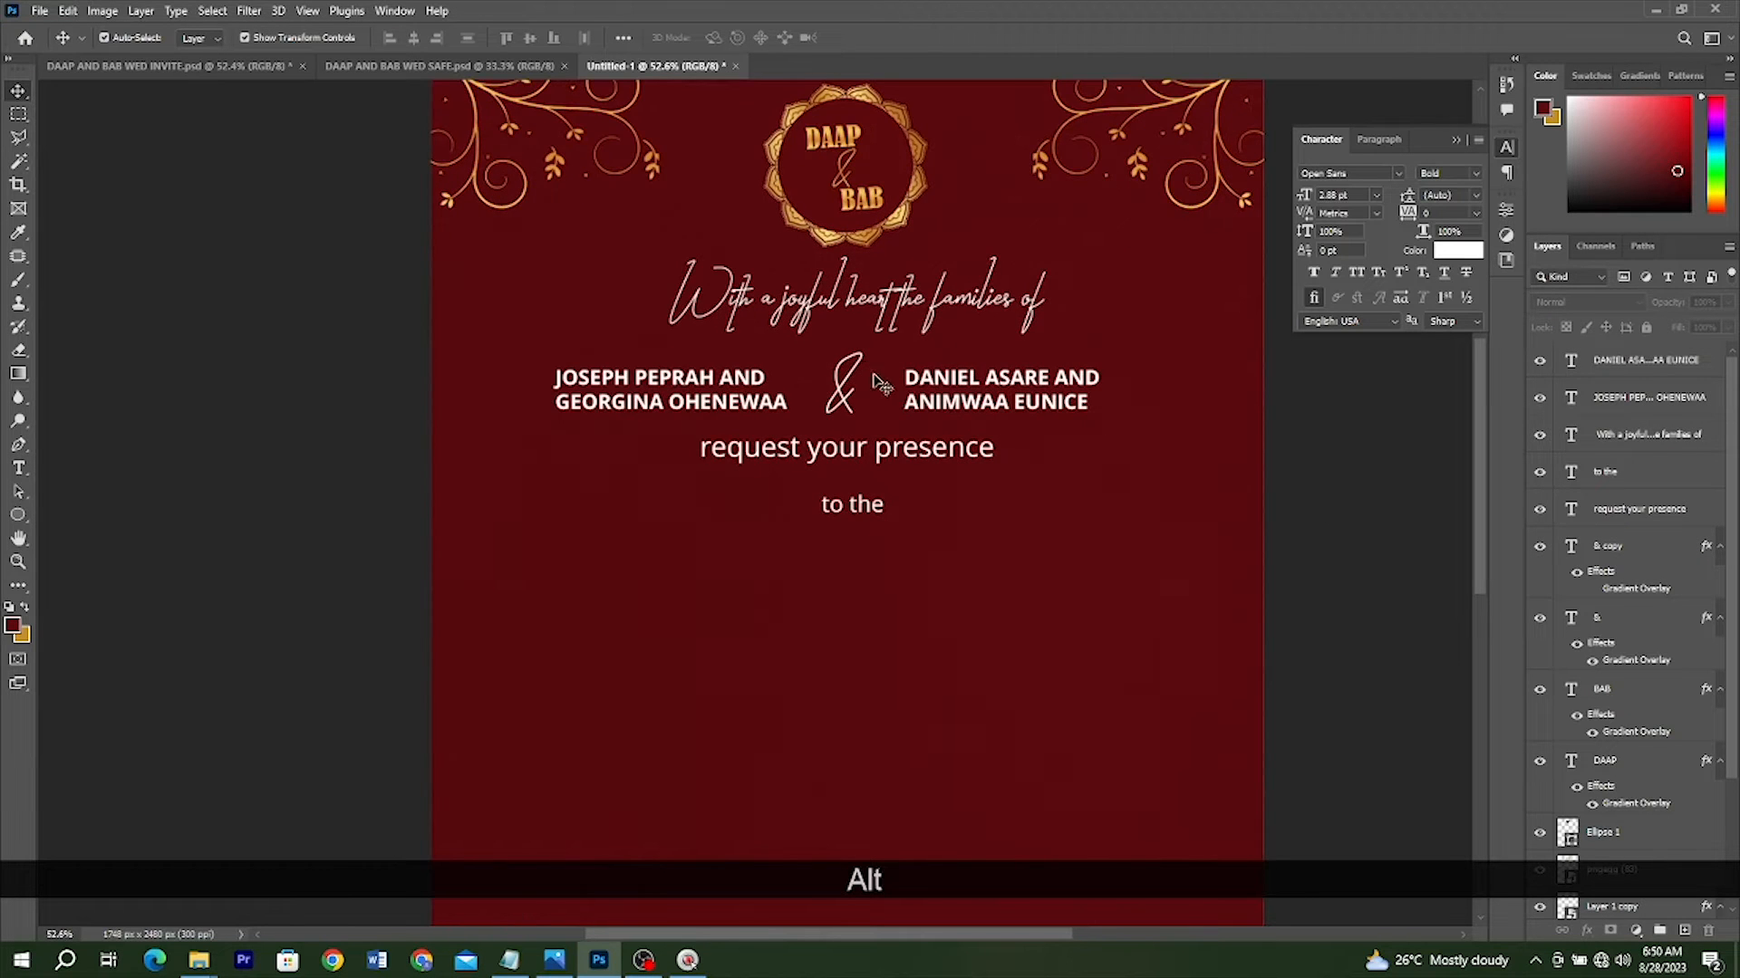
{"action": "scroll", "coordinate": [785, 421], "scroll_direction": "down", "scroll_amount": 2, "text": "alt"}
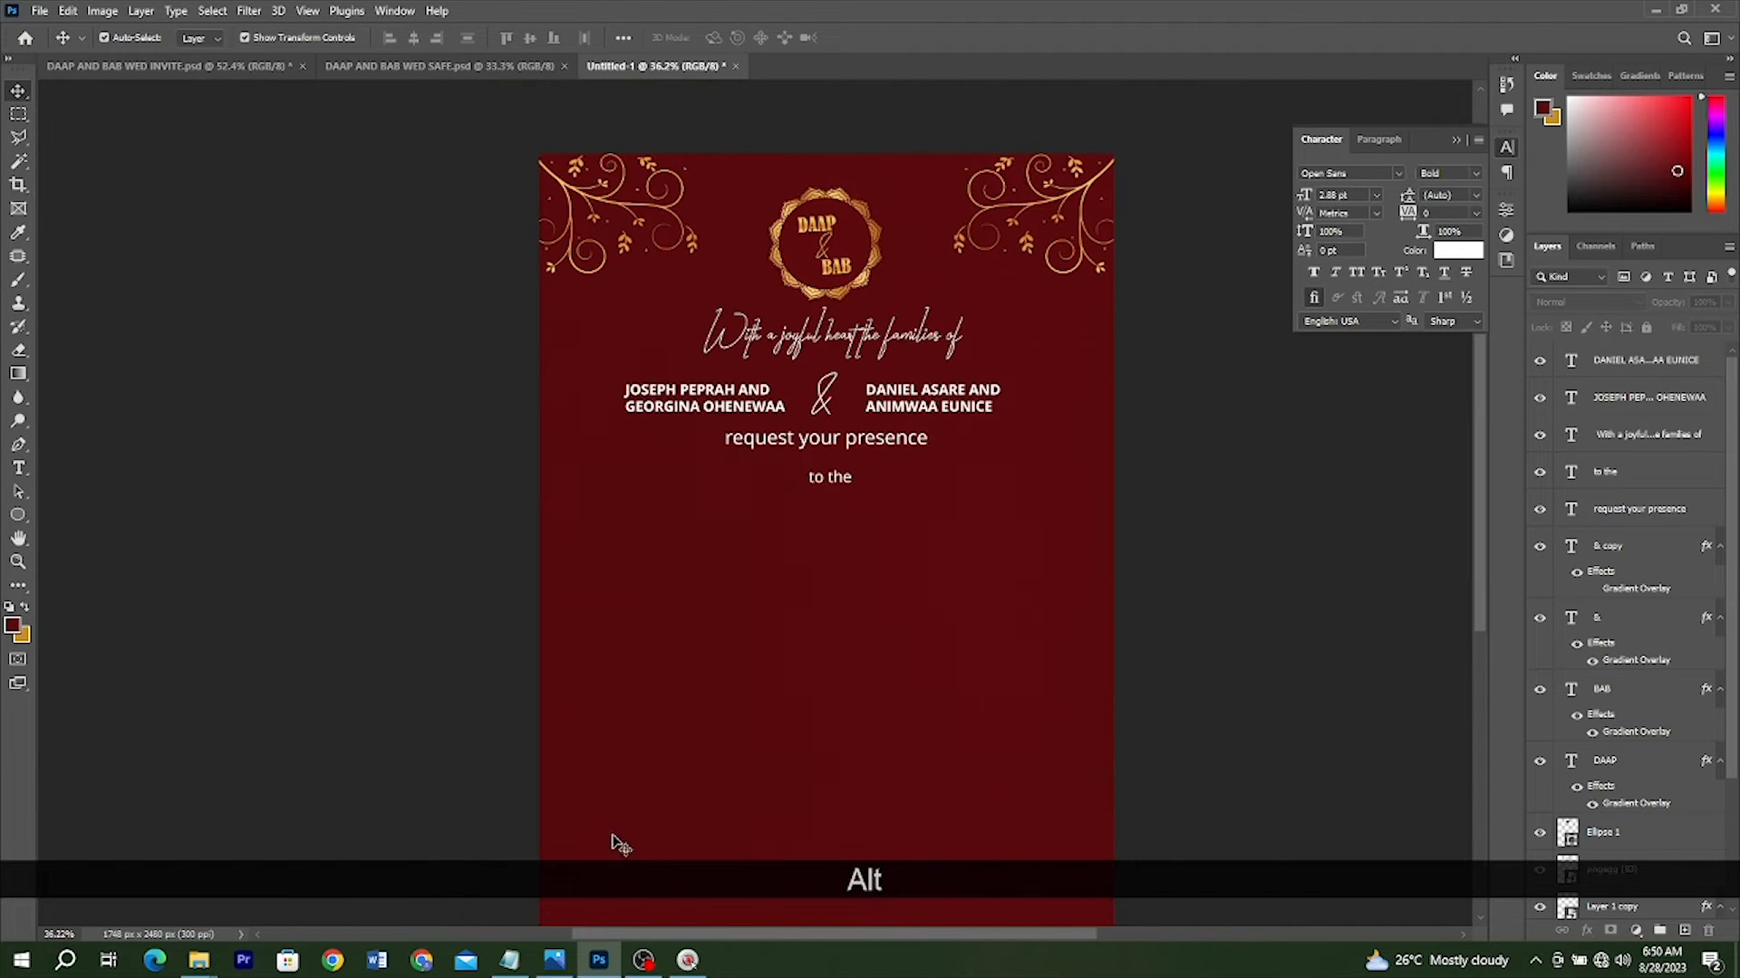
{"action": "left_click", "coordinate": [554, 960]}
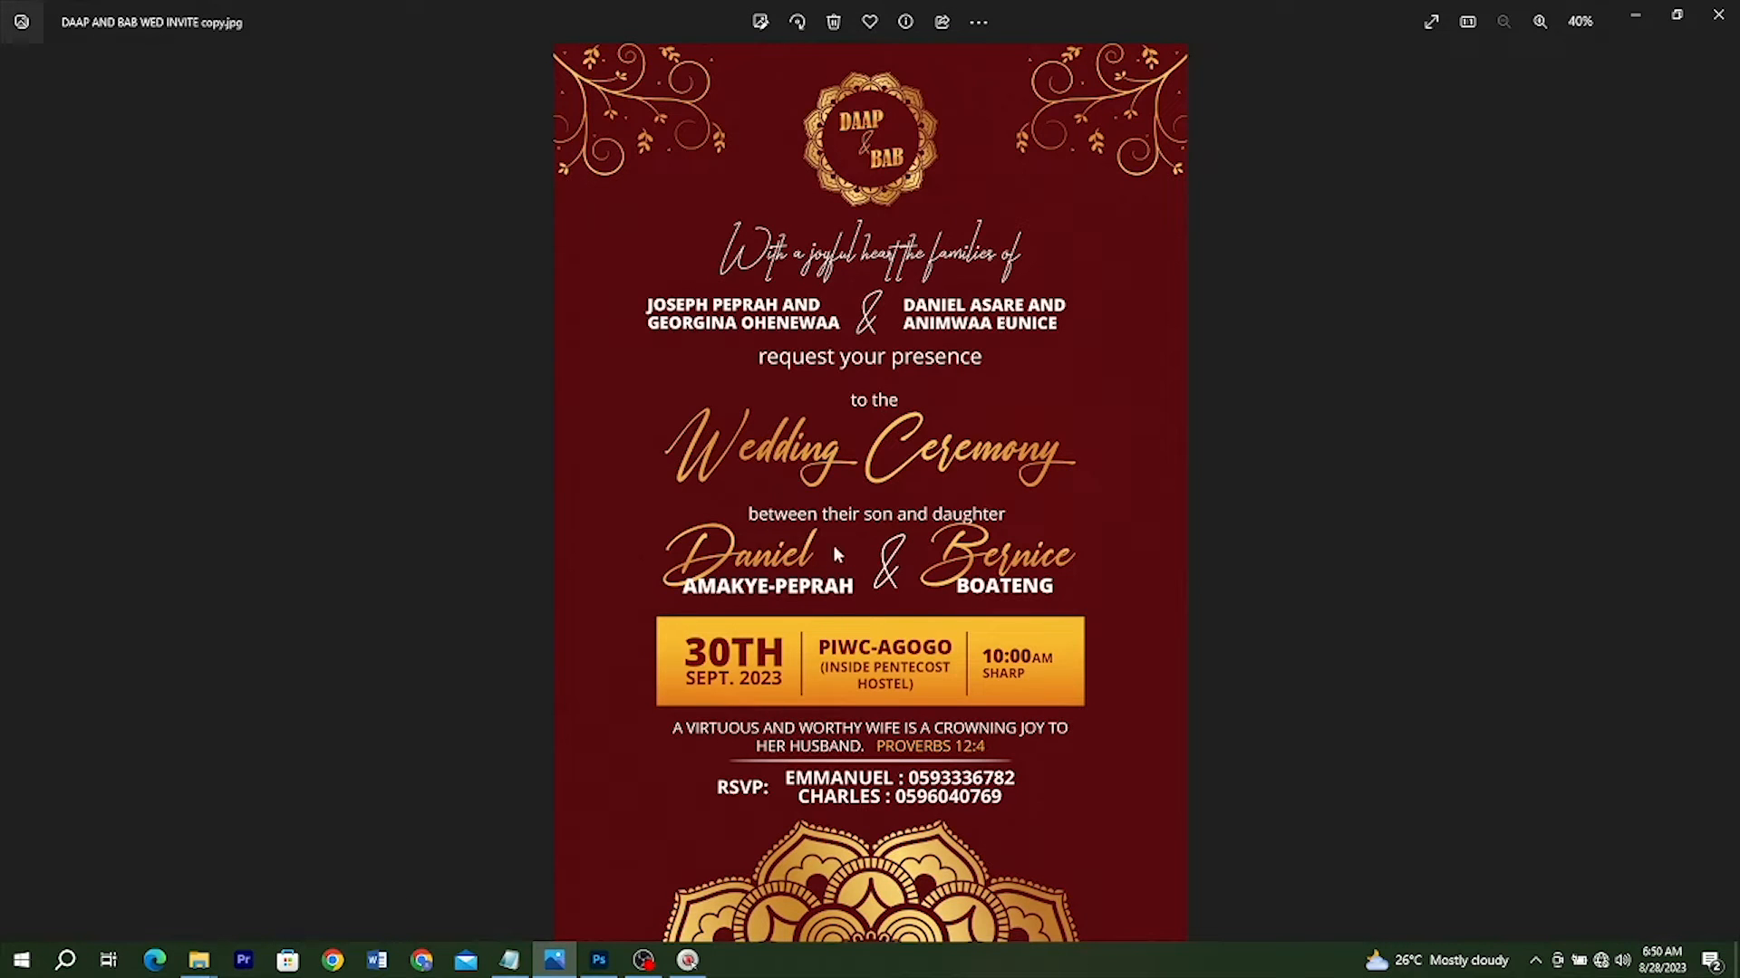
Add the text "Wedding Ceremony" from the Notepad notes below "to the" and enlarge it to about 17.22 pt
{"action": "left_click", "coordinate": [554, 959]}
{"action": "scroll", "coordinate": [589, 635], "scroll_direction": "up", "scroll_amount": 2, "text": "alt"}
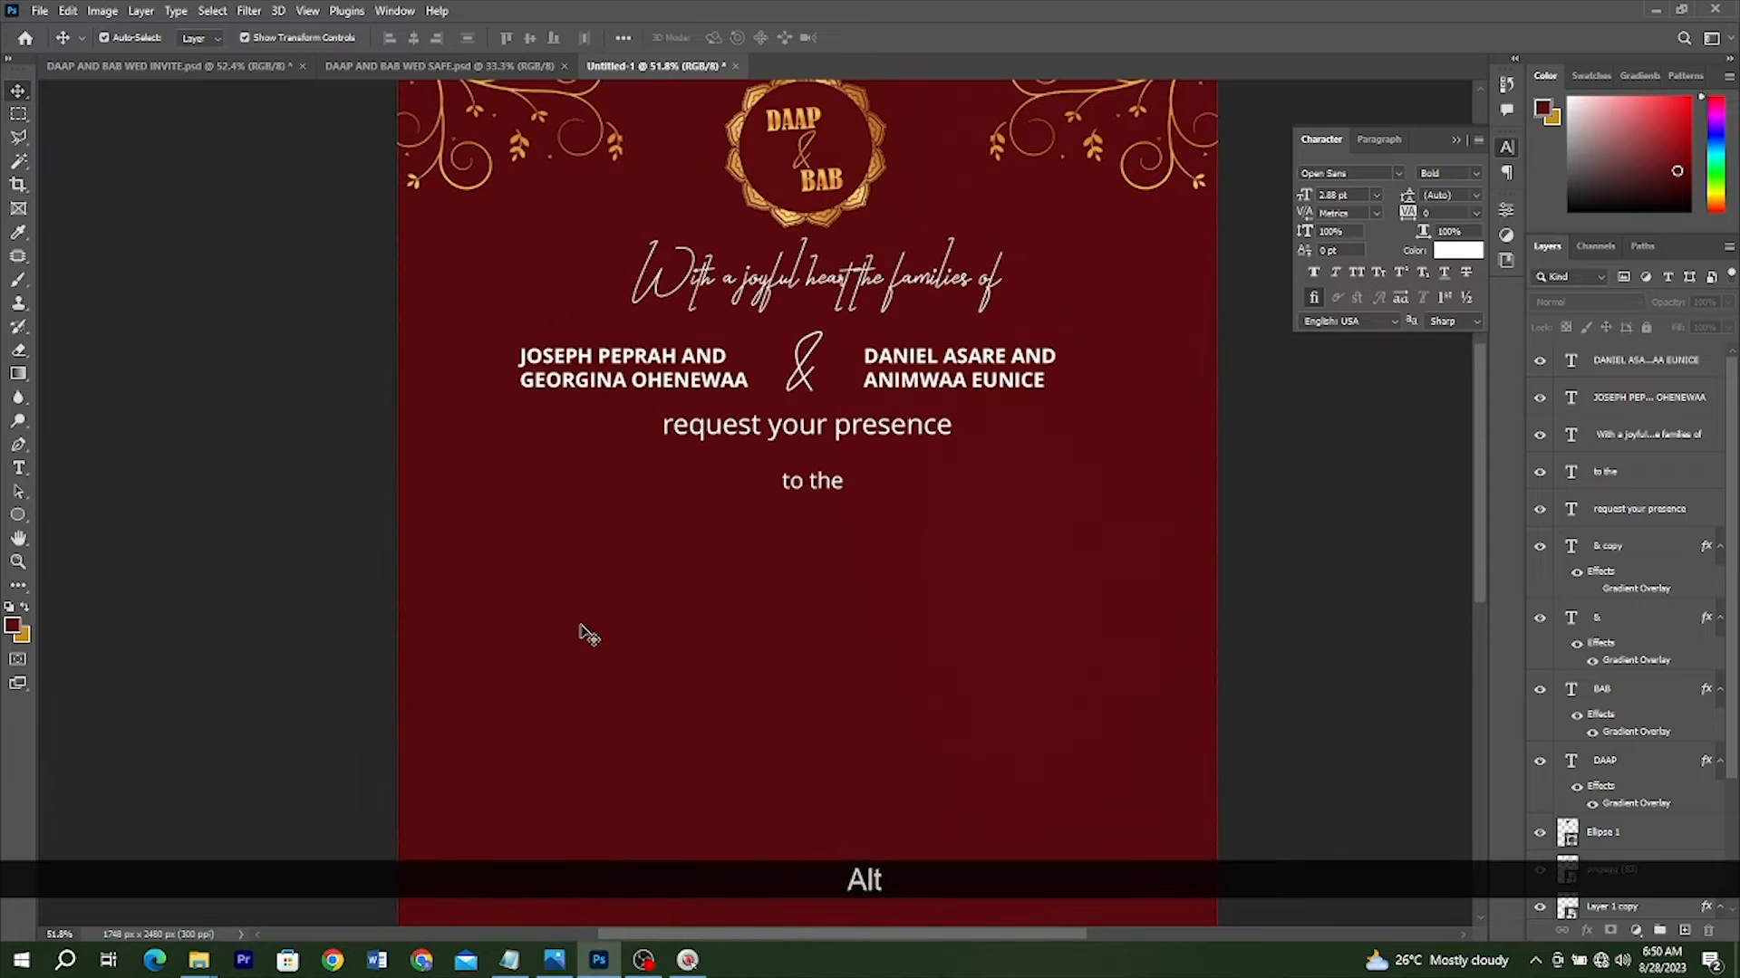
{"action": "left_click", "coordinate": [19, 467]}
{"action": "left_click", "coordinate": [509, 960]}
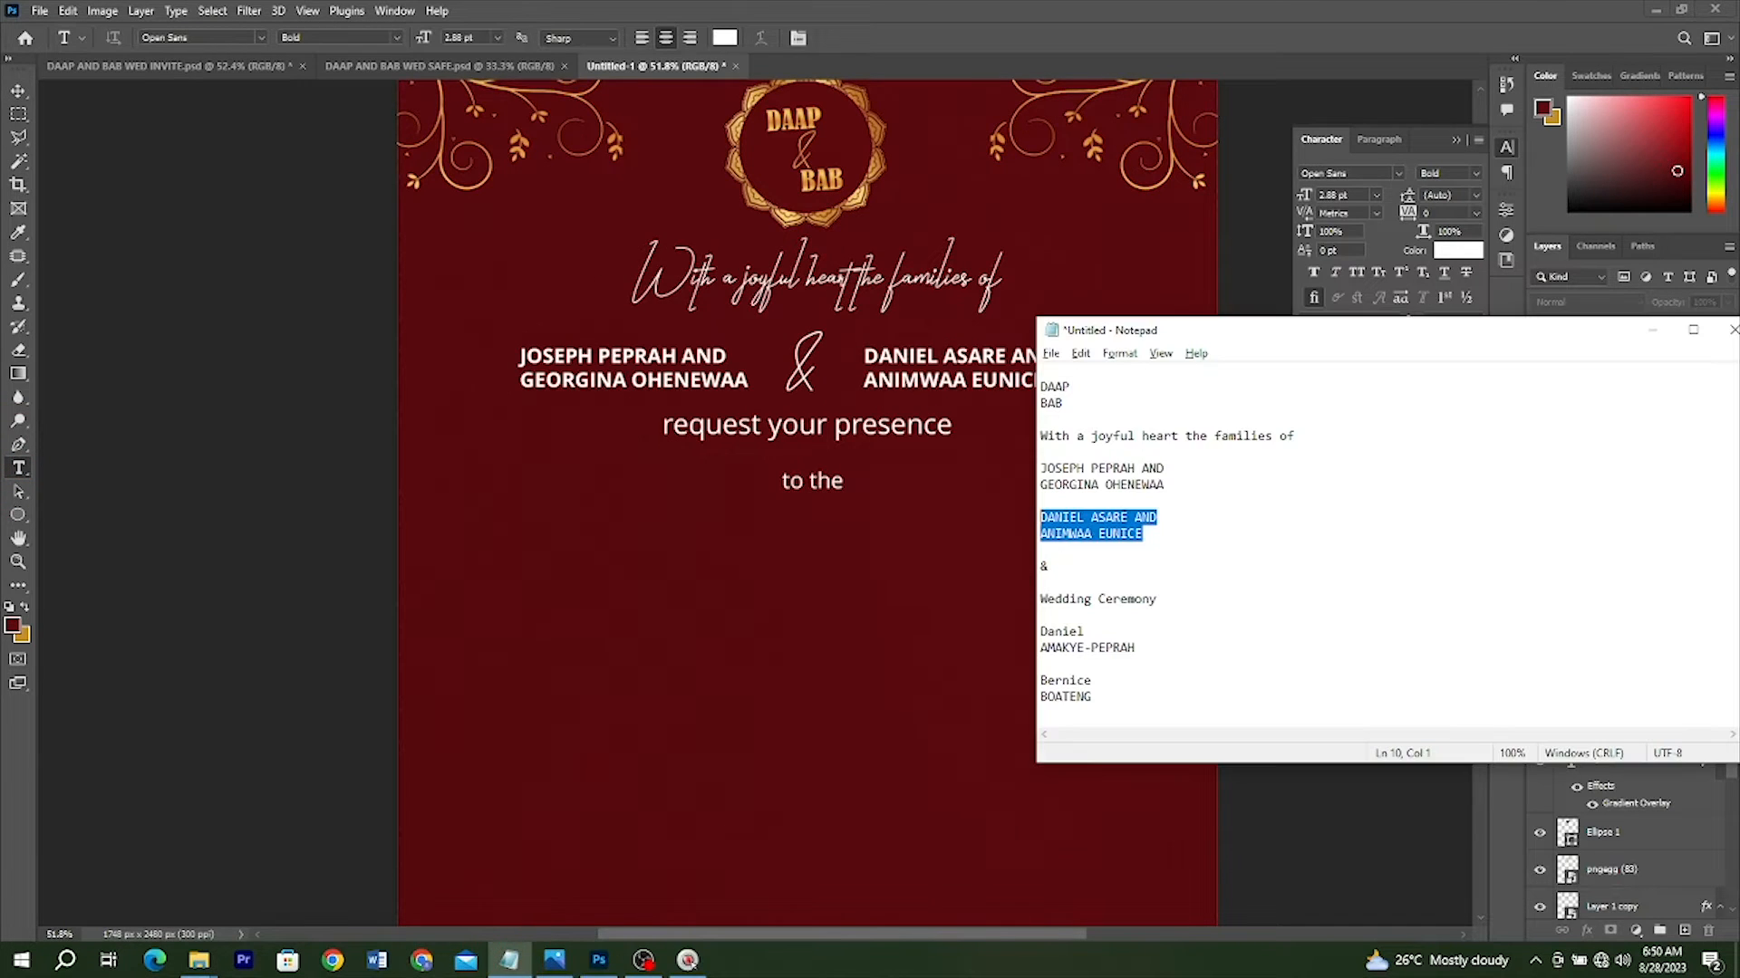
{"action": "left_click_drag", "start_coordinate": [1161, 598], "coordinate": [1054, 601]}
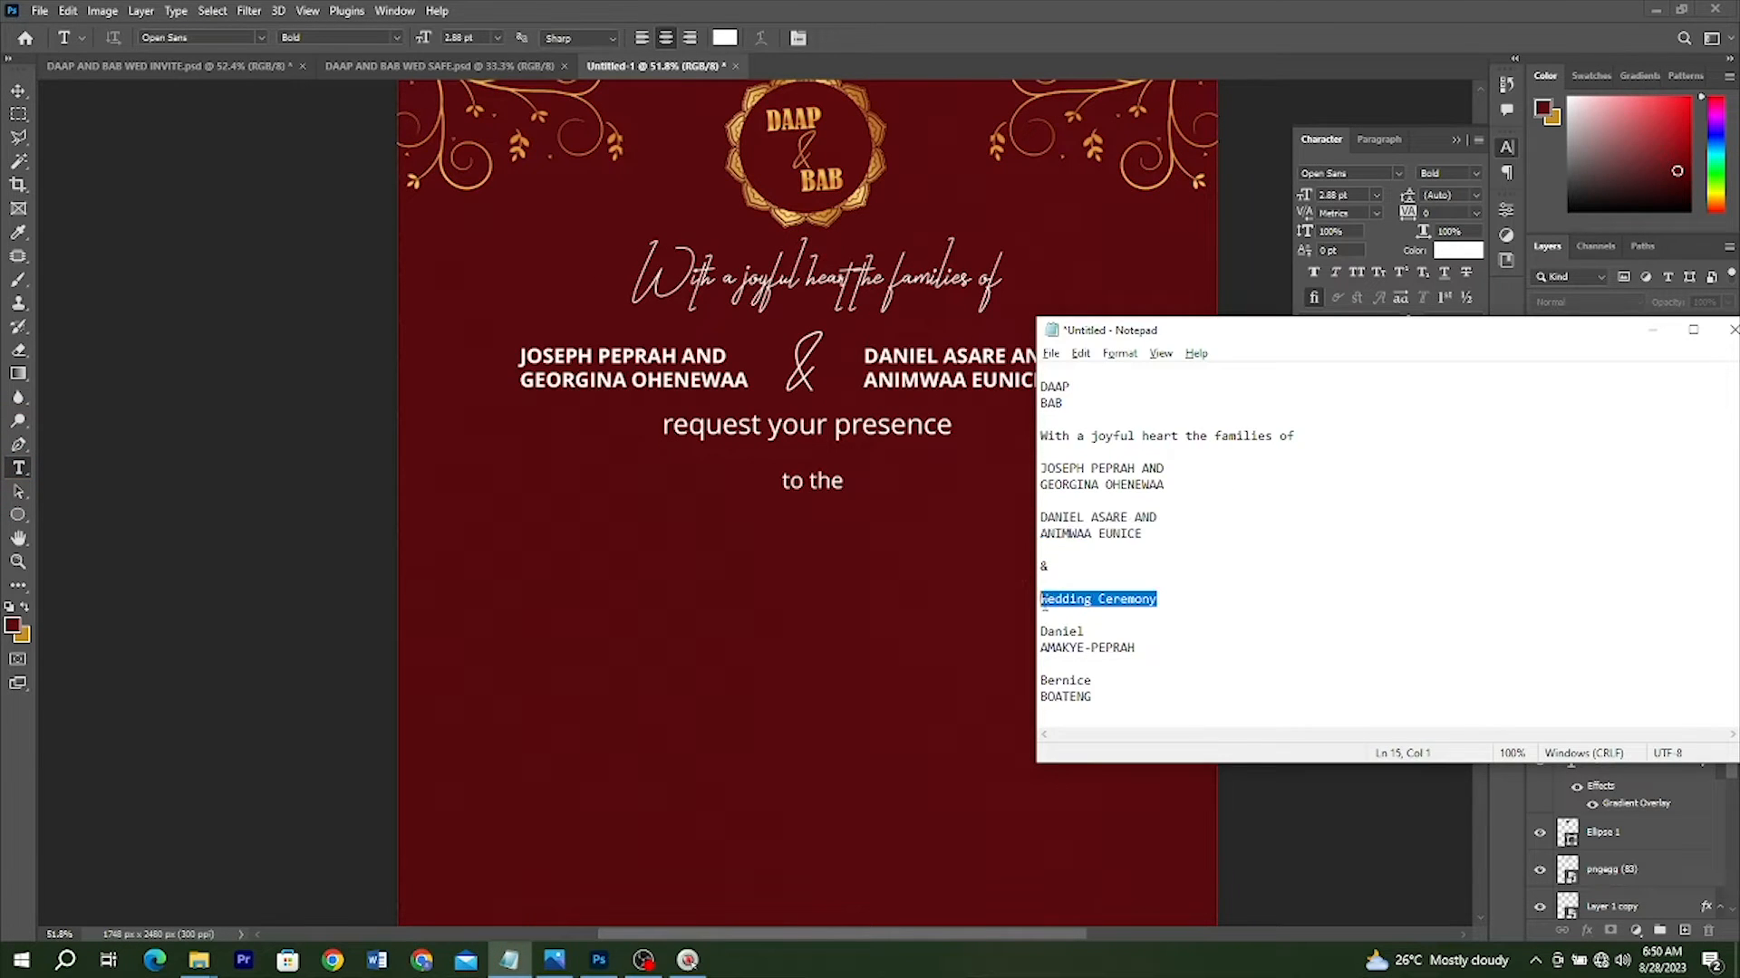
{"action": "key", "text": "ctrl+c"}
{"action": "left_click", "coordinate": [769, 547]}
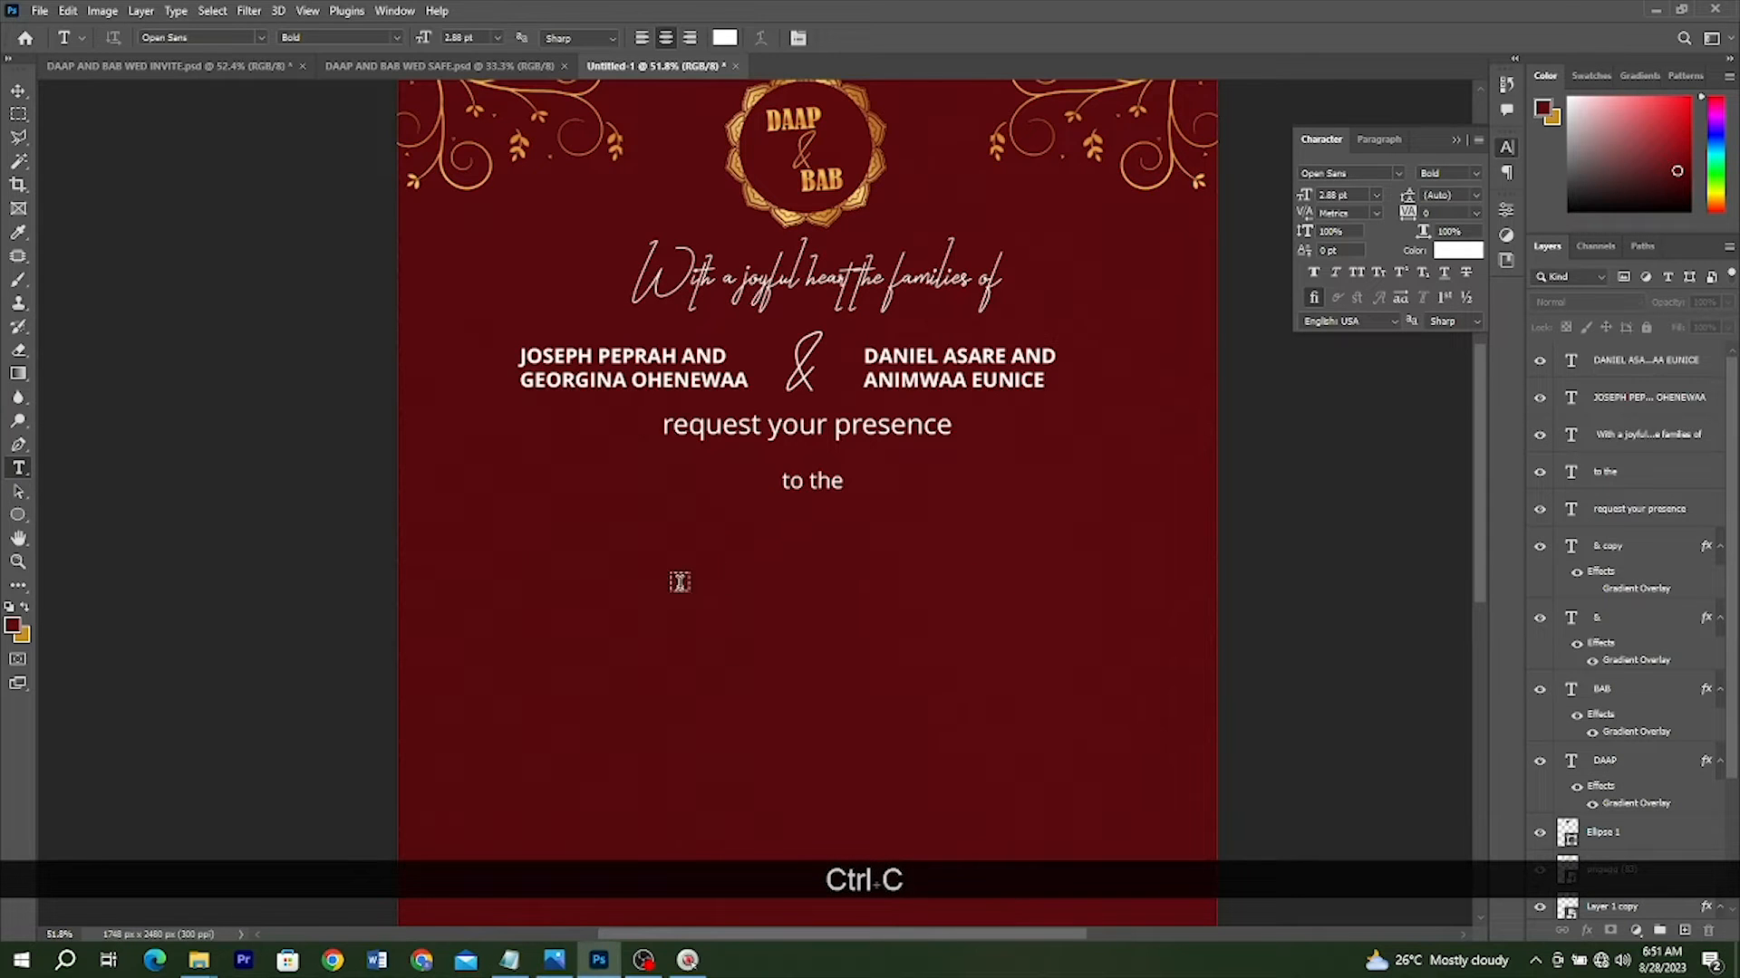
{"action": "left_click", "coordinate": [667, 559]}
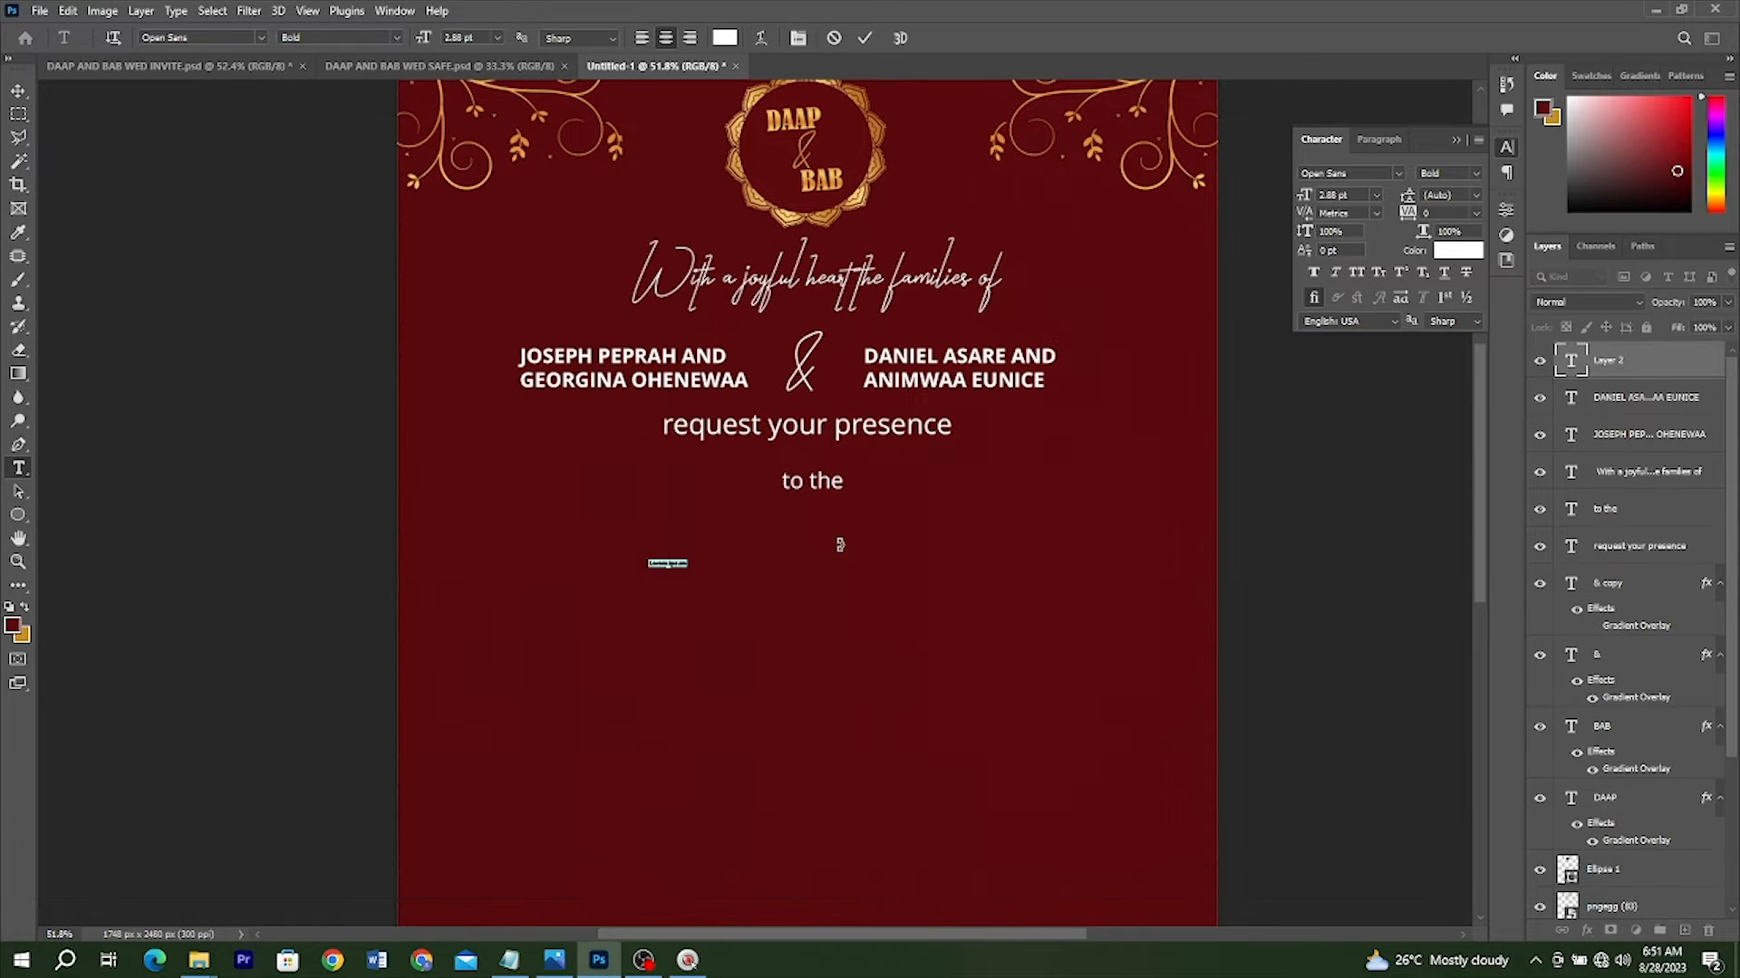
{"action": "key", "text": "ctrl+a"}
{"action": "key", "text": "ctrl+v"}
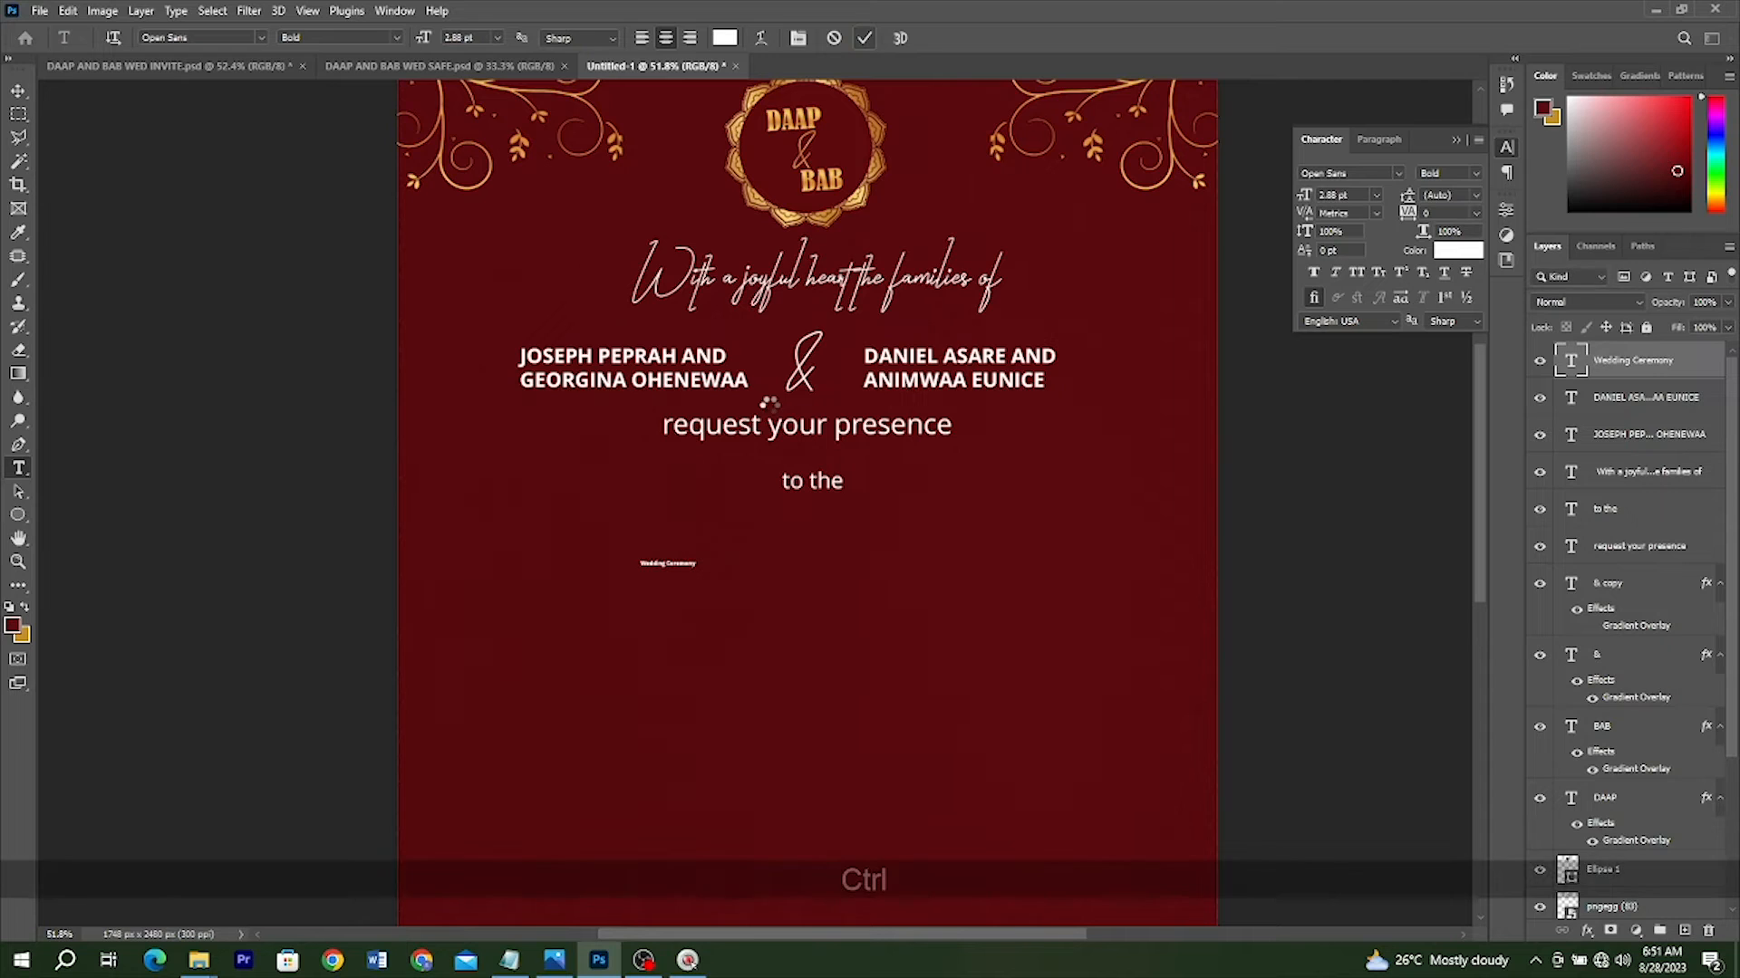
{"action": "key", "text": "ctrl+t"}
{"action": "left_click_drag", "start_coordinate": [705, 558], "coordinate": [963, 478]}
{"action": "key", "text": "Return"}
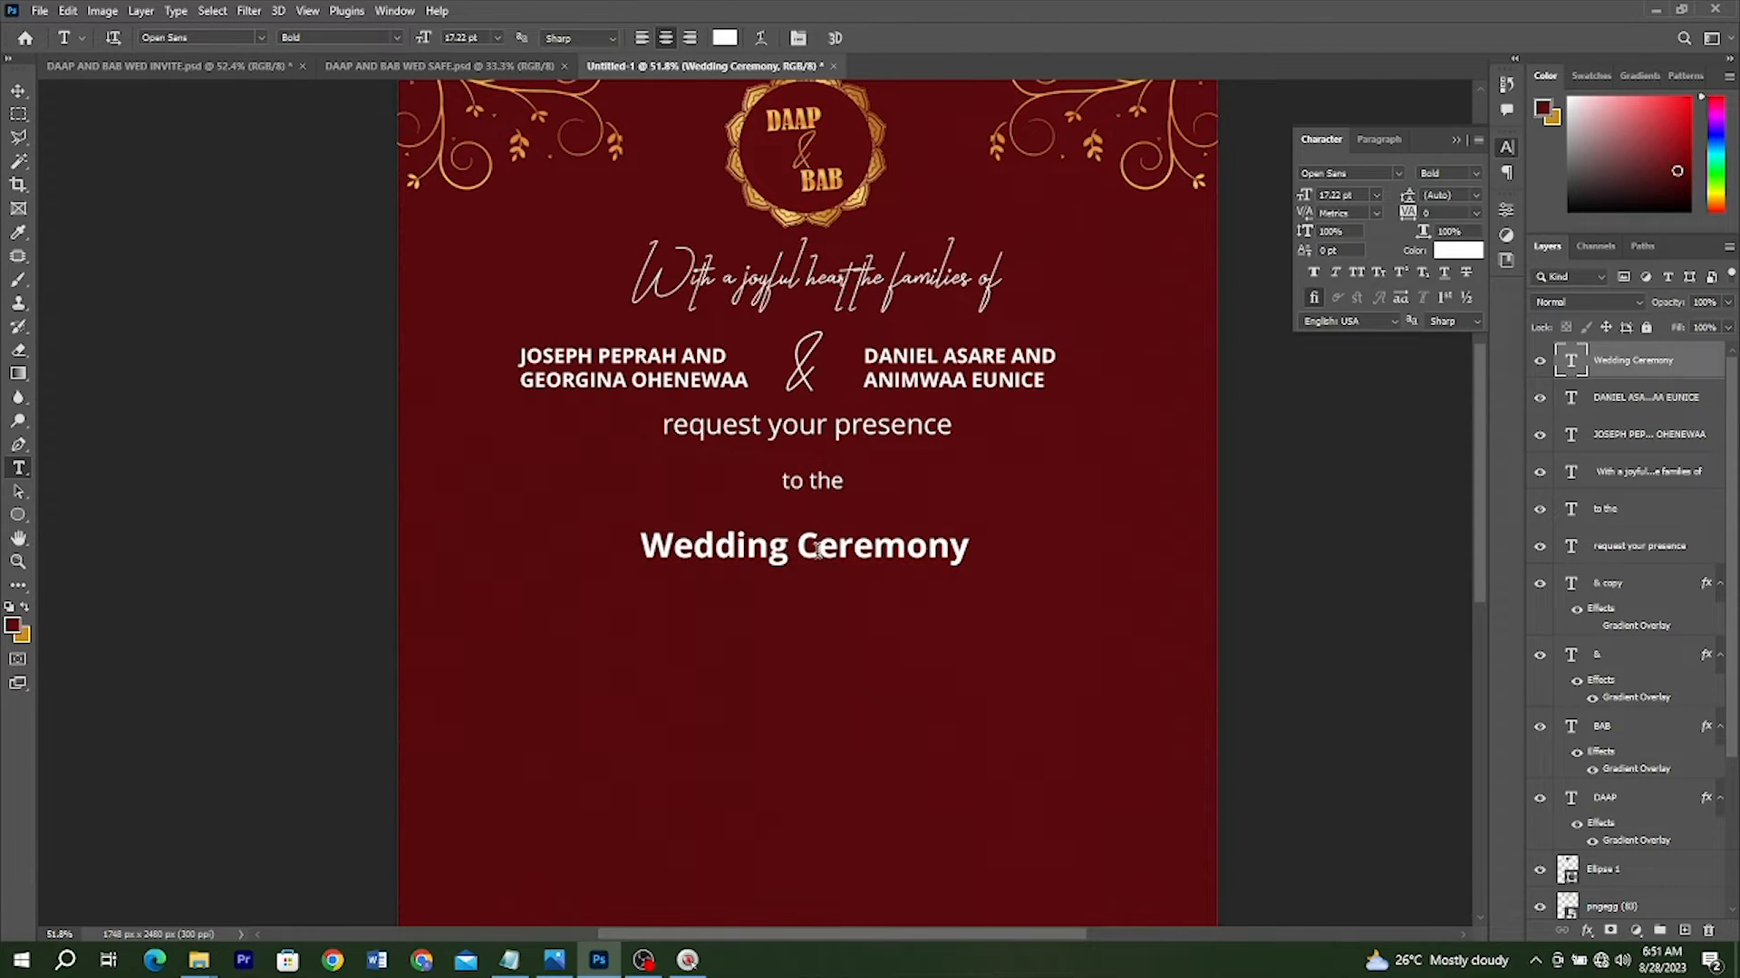
Set the "Wedding Ceremony" text to the Rosellinda Alyamore Regular font used in the finished invitation
{"action": "key", "text": "v"}
{"action": "key", "text": "ctrl+c"}
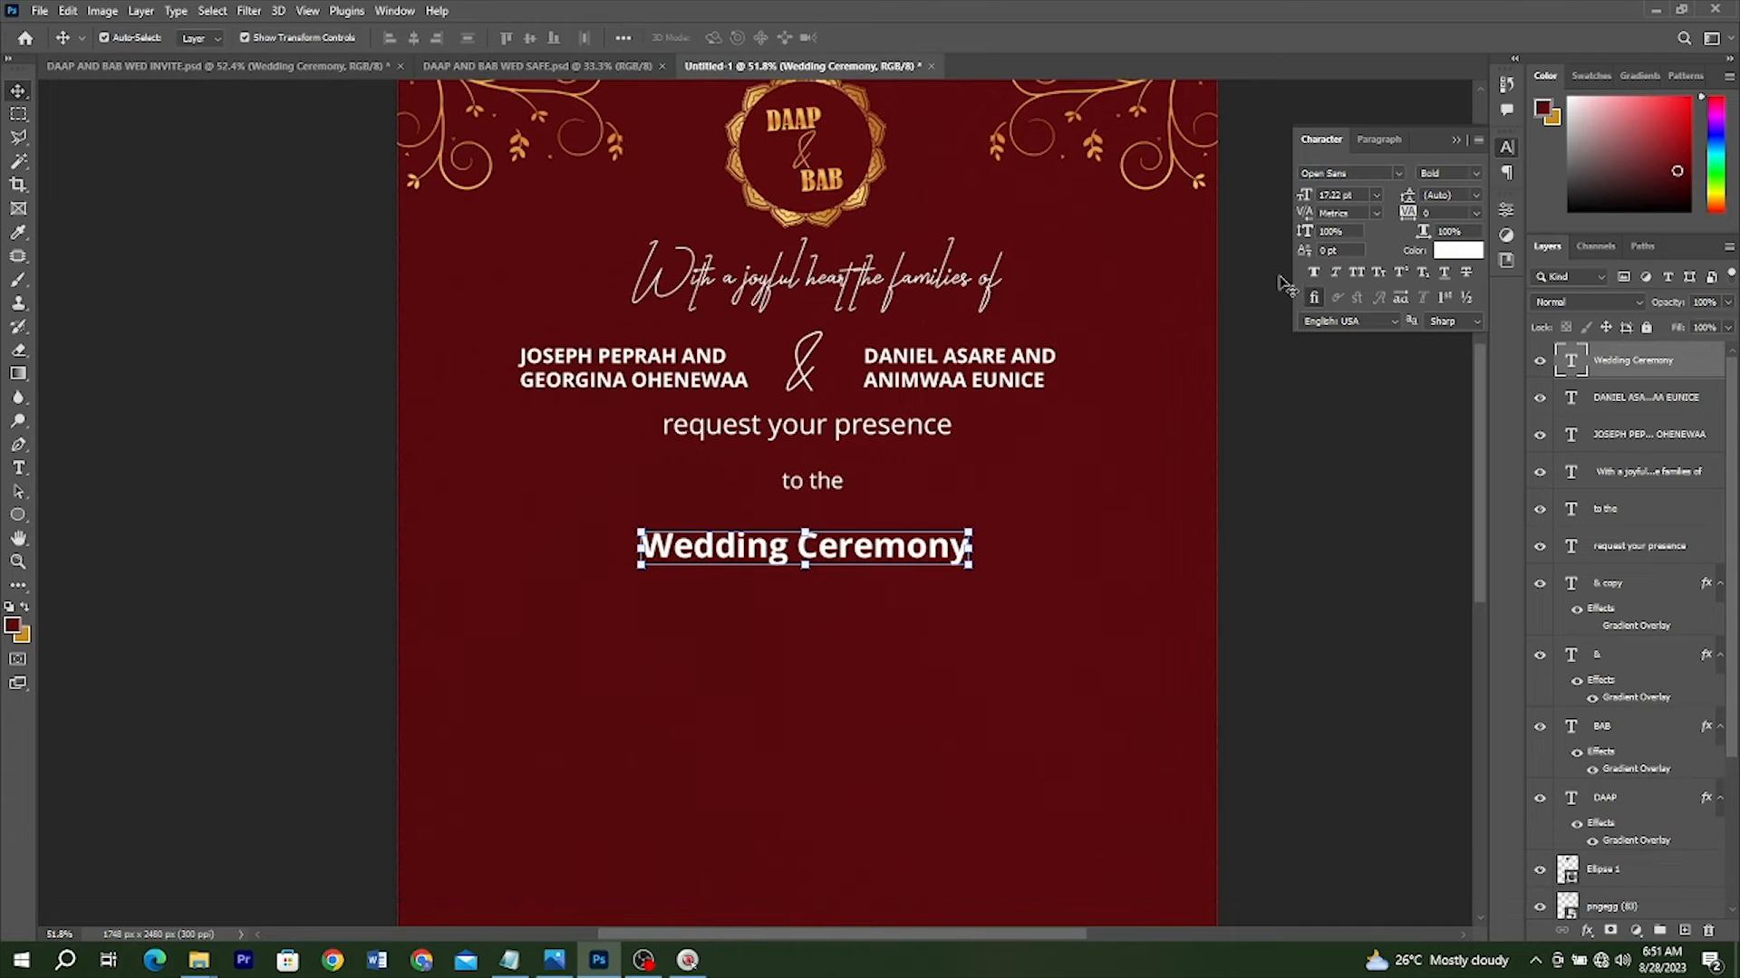
{"action": "left_click", "coordinate": [1359, 173]}
{"action": "key", "text": "ctrl+v"}
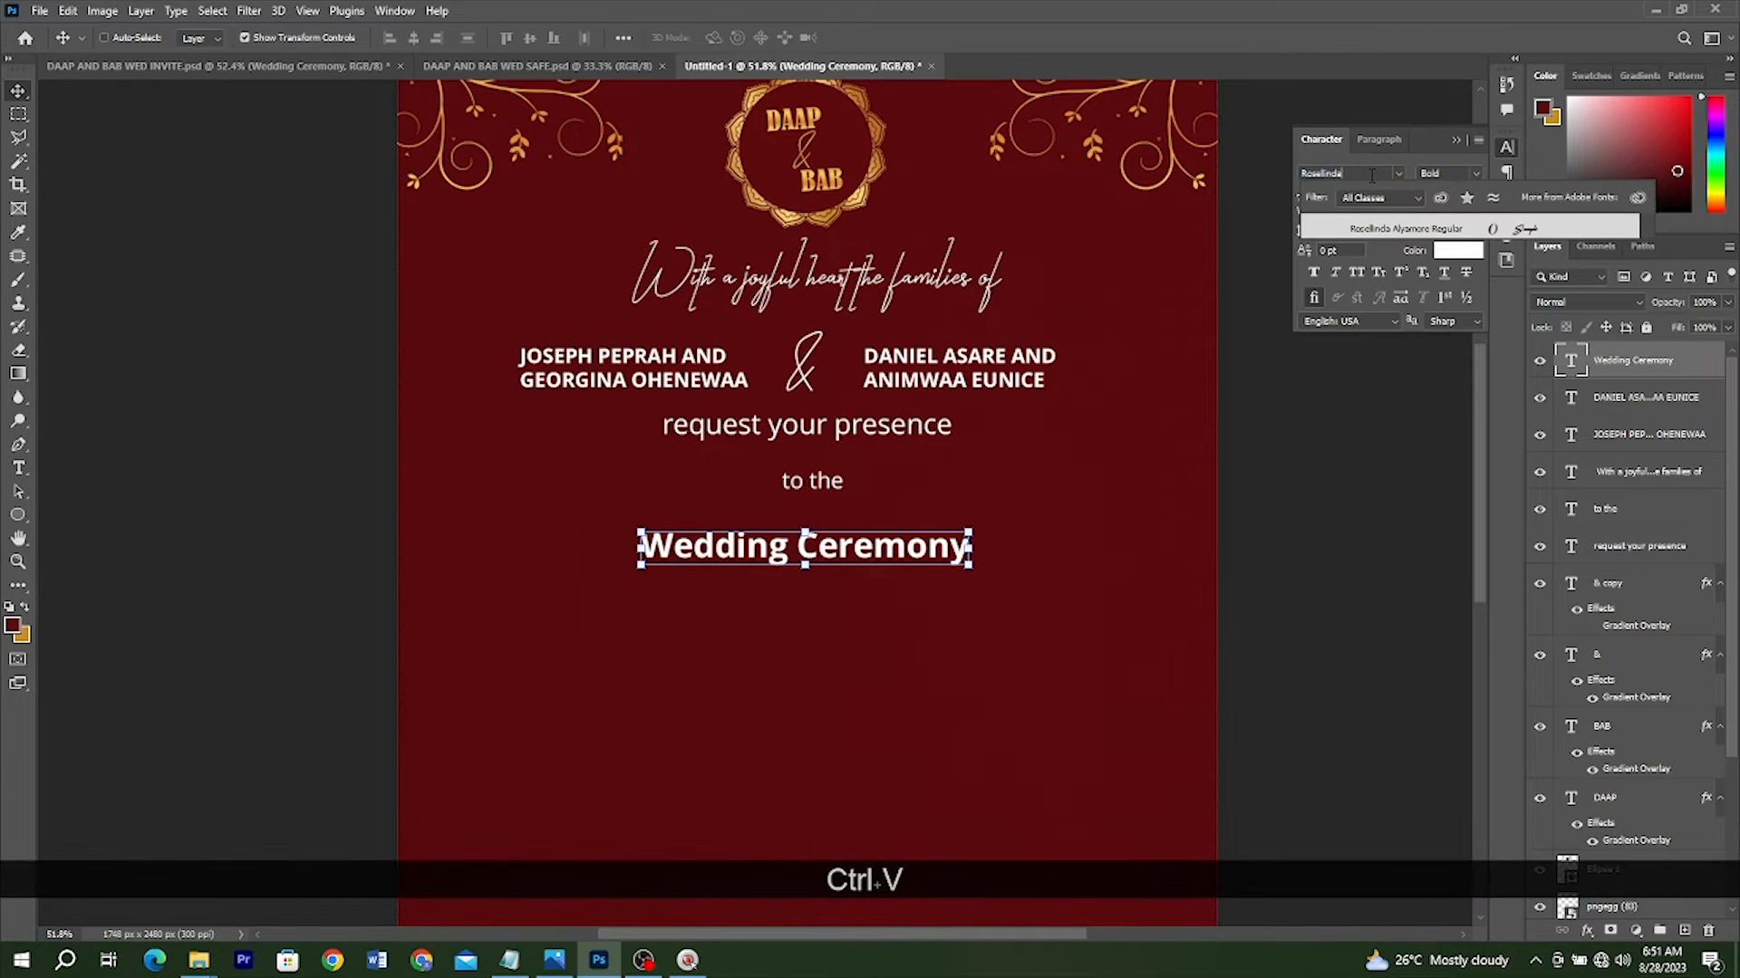
{"action": "left_click", "coordinate": [651, 626]}
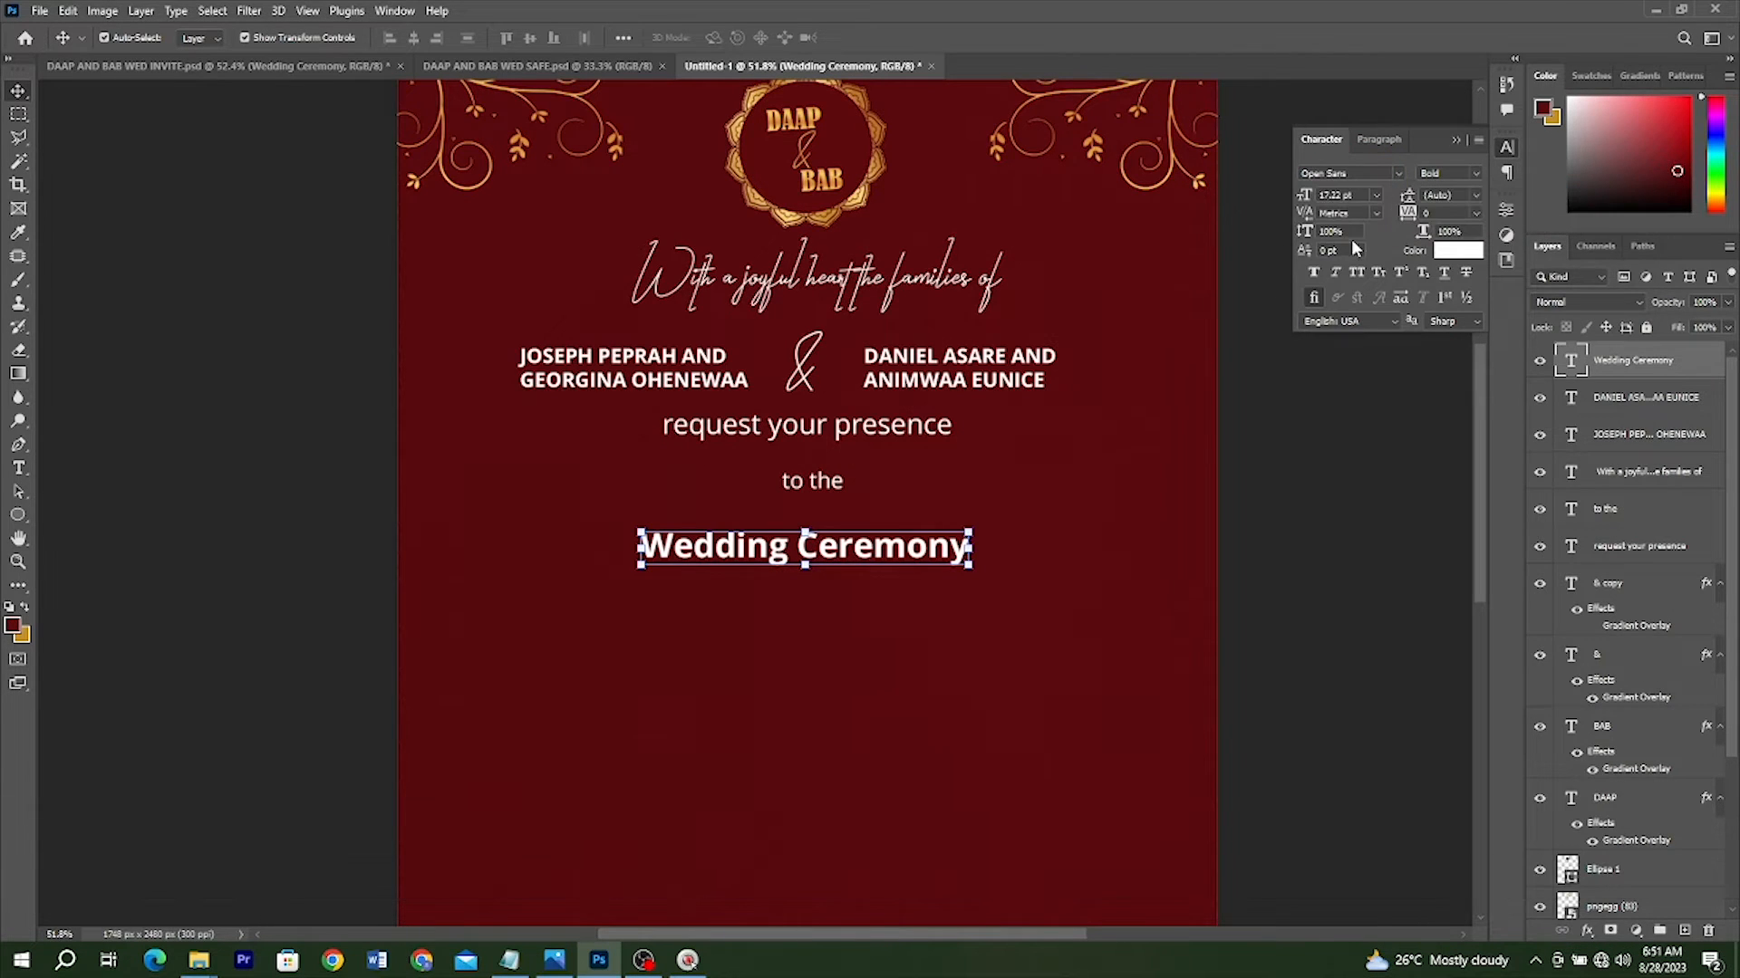
{"action": "left_click", "coordinate": [1360, 174]}
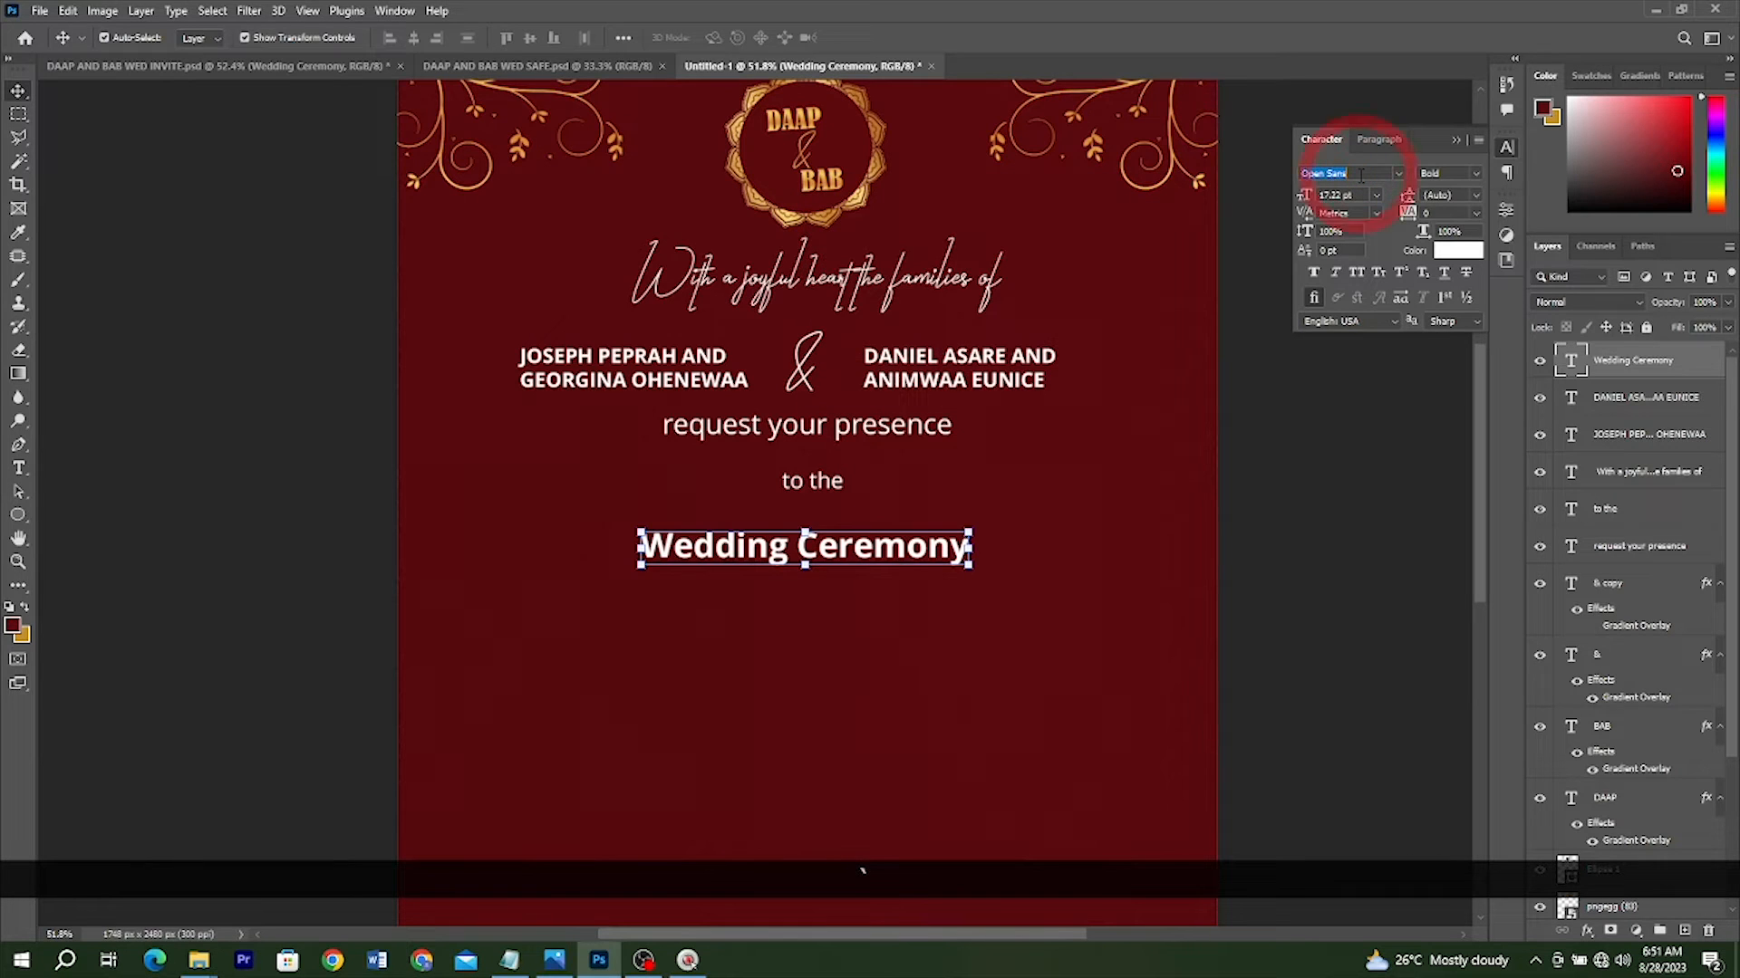
{"action": "key", "text": "ctrl+v"}
{"action": "left_click", "coordinate": [1392, 229]}
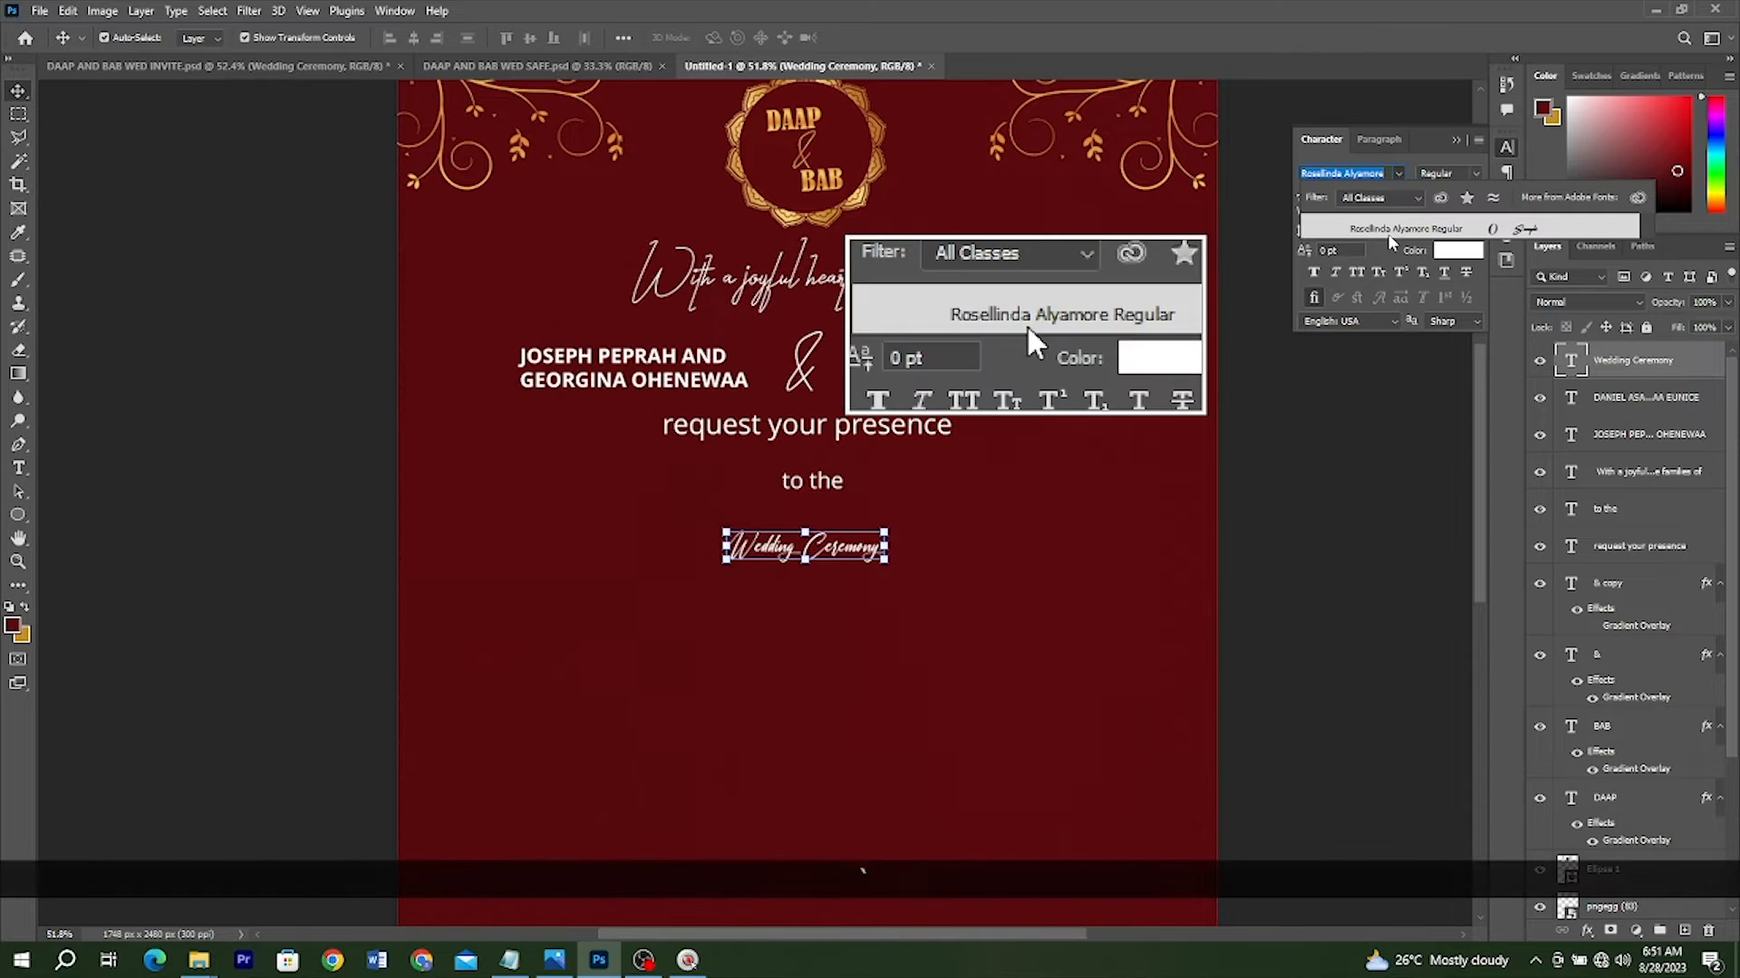
Enlarge "Wedding Ceremony" about its centre to about 53.96 pt so it spans the width of the name blocks
{"action": "key", "text": "ctrl+t"}
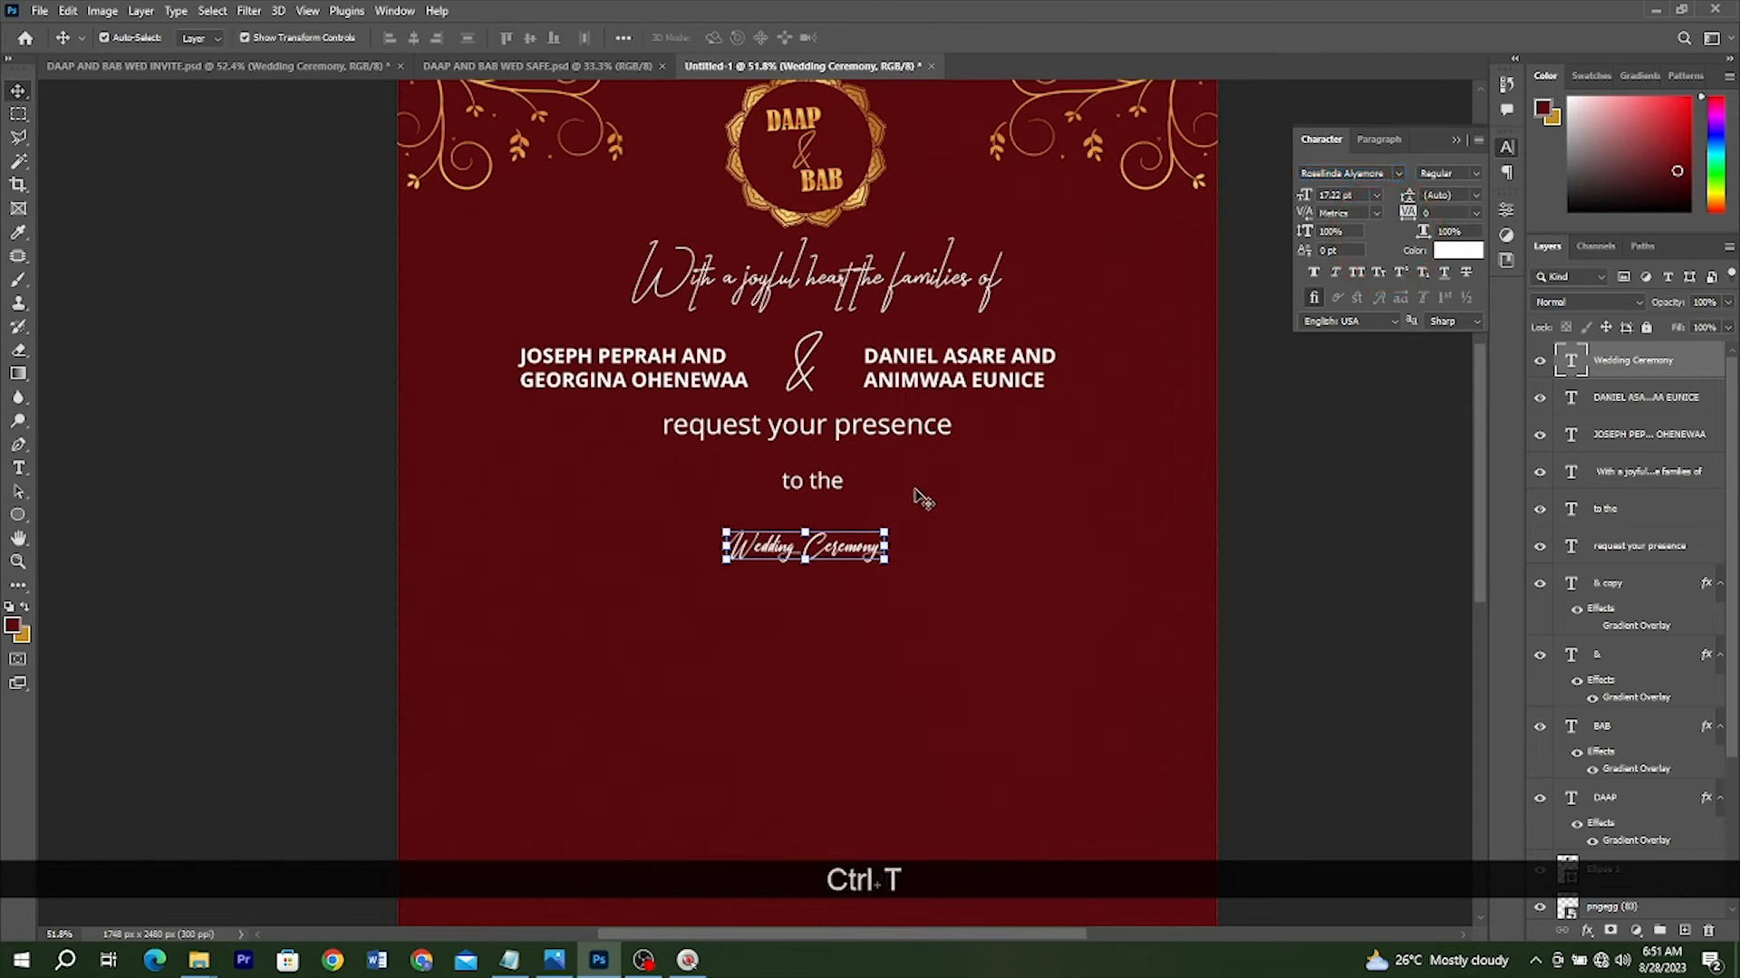
{"action": "left_click_drag", "start_coordinate": [980, 494], "coordinate": [1054, 490]}
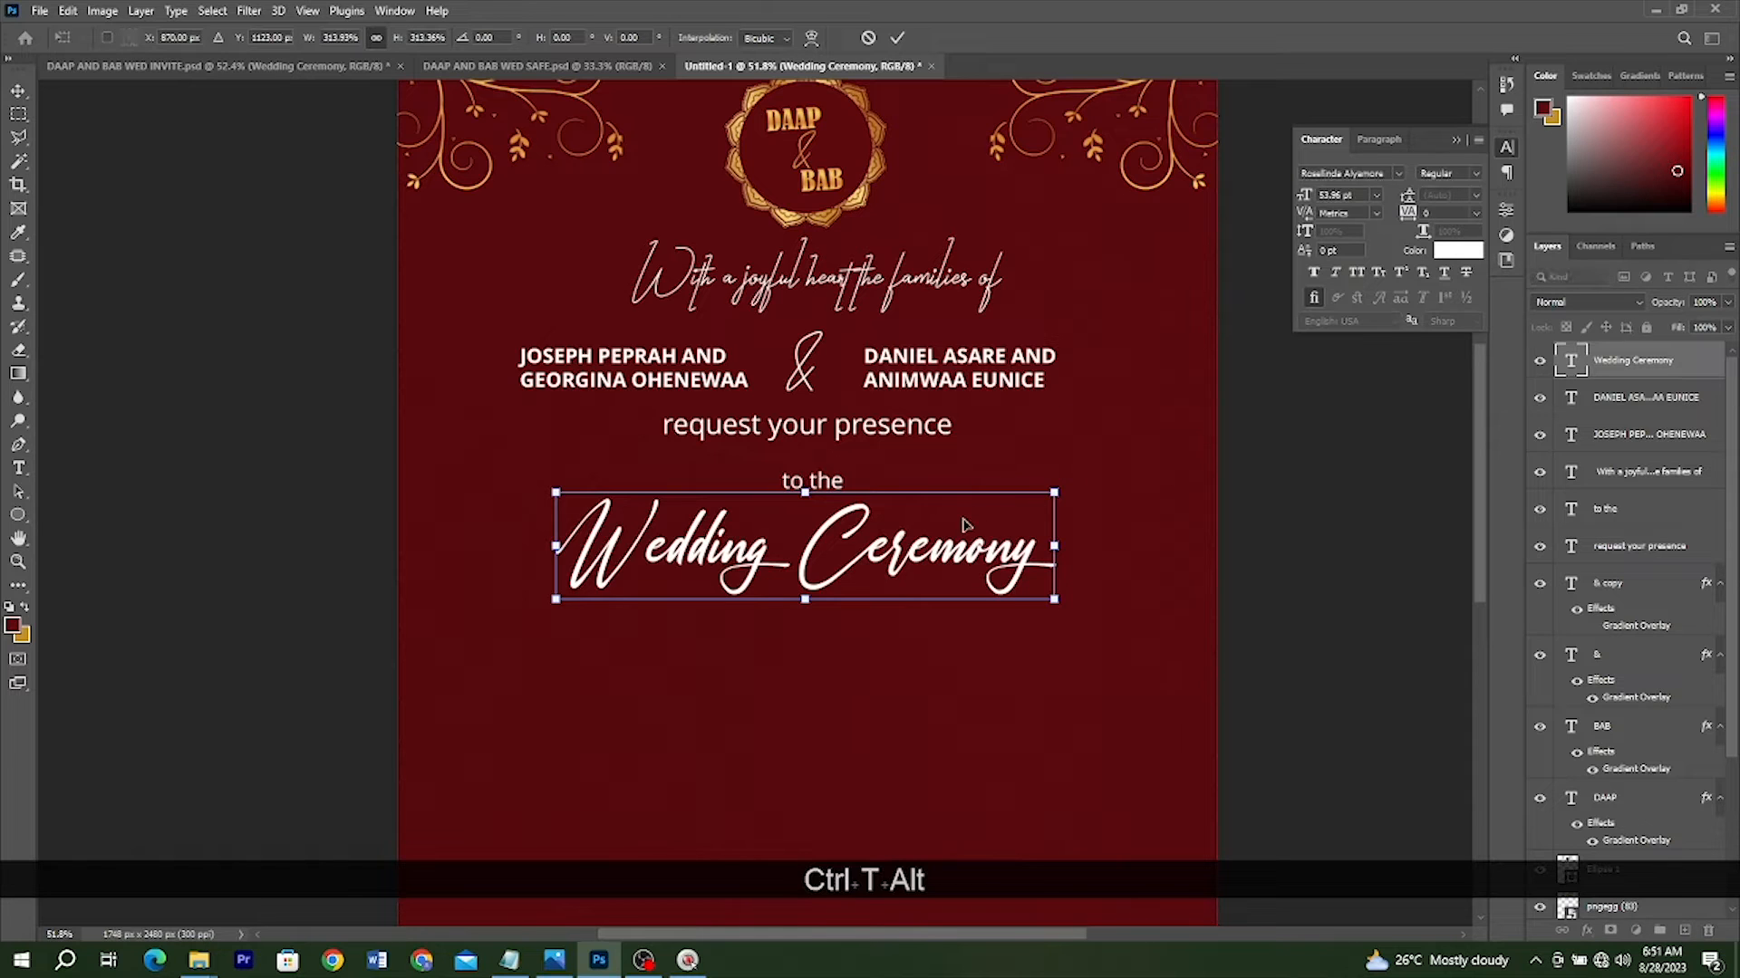
{"action": "double_click", "coordinate": [964, 514]}
Copy the gold gradient layer style from the monogram's "DAAP" text onto the "Wedding Ceremony" text
{"action": "right_click", "coordinate": [1670, 367]}
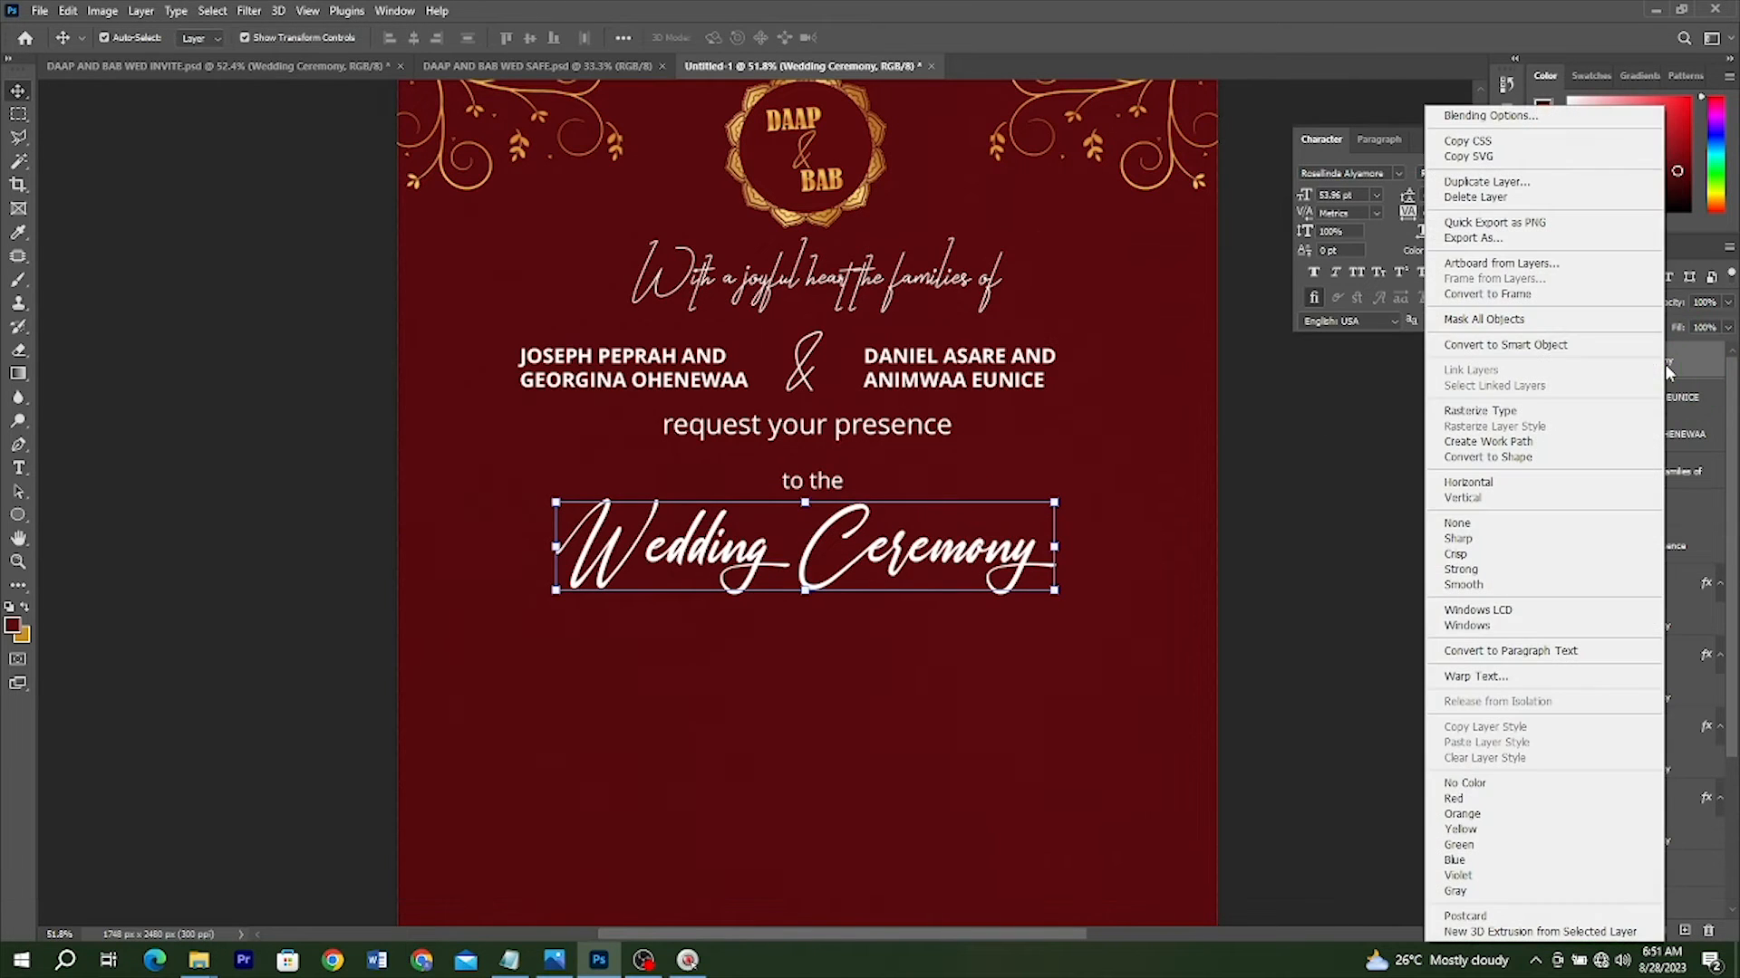
{"action": "right_click", "coordinate": [1698, 367]}
{"action": "right_click", "coordinate": [1699, 367]}
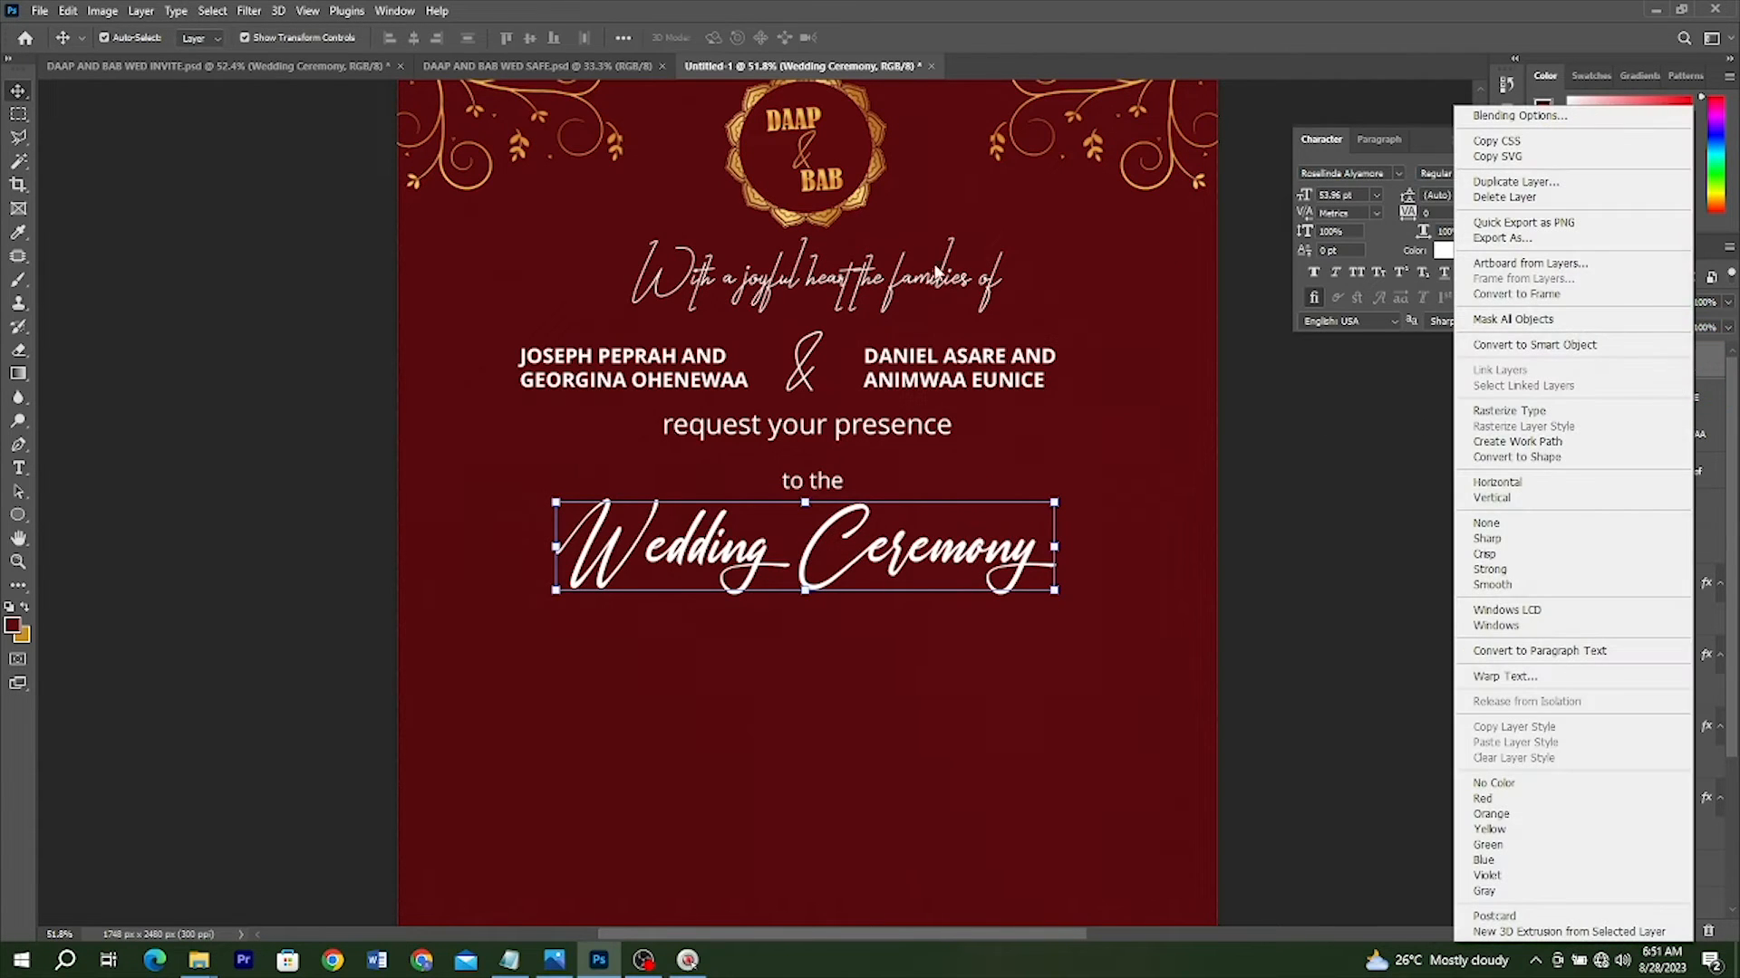
{"action": "left_click", "coordinate": [798, 131]}
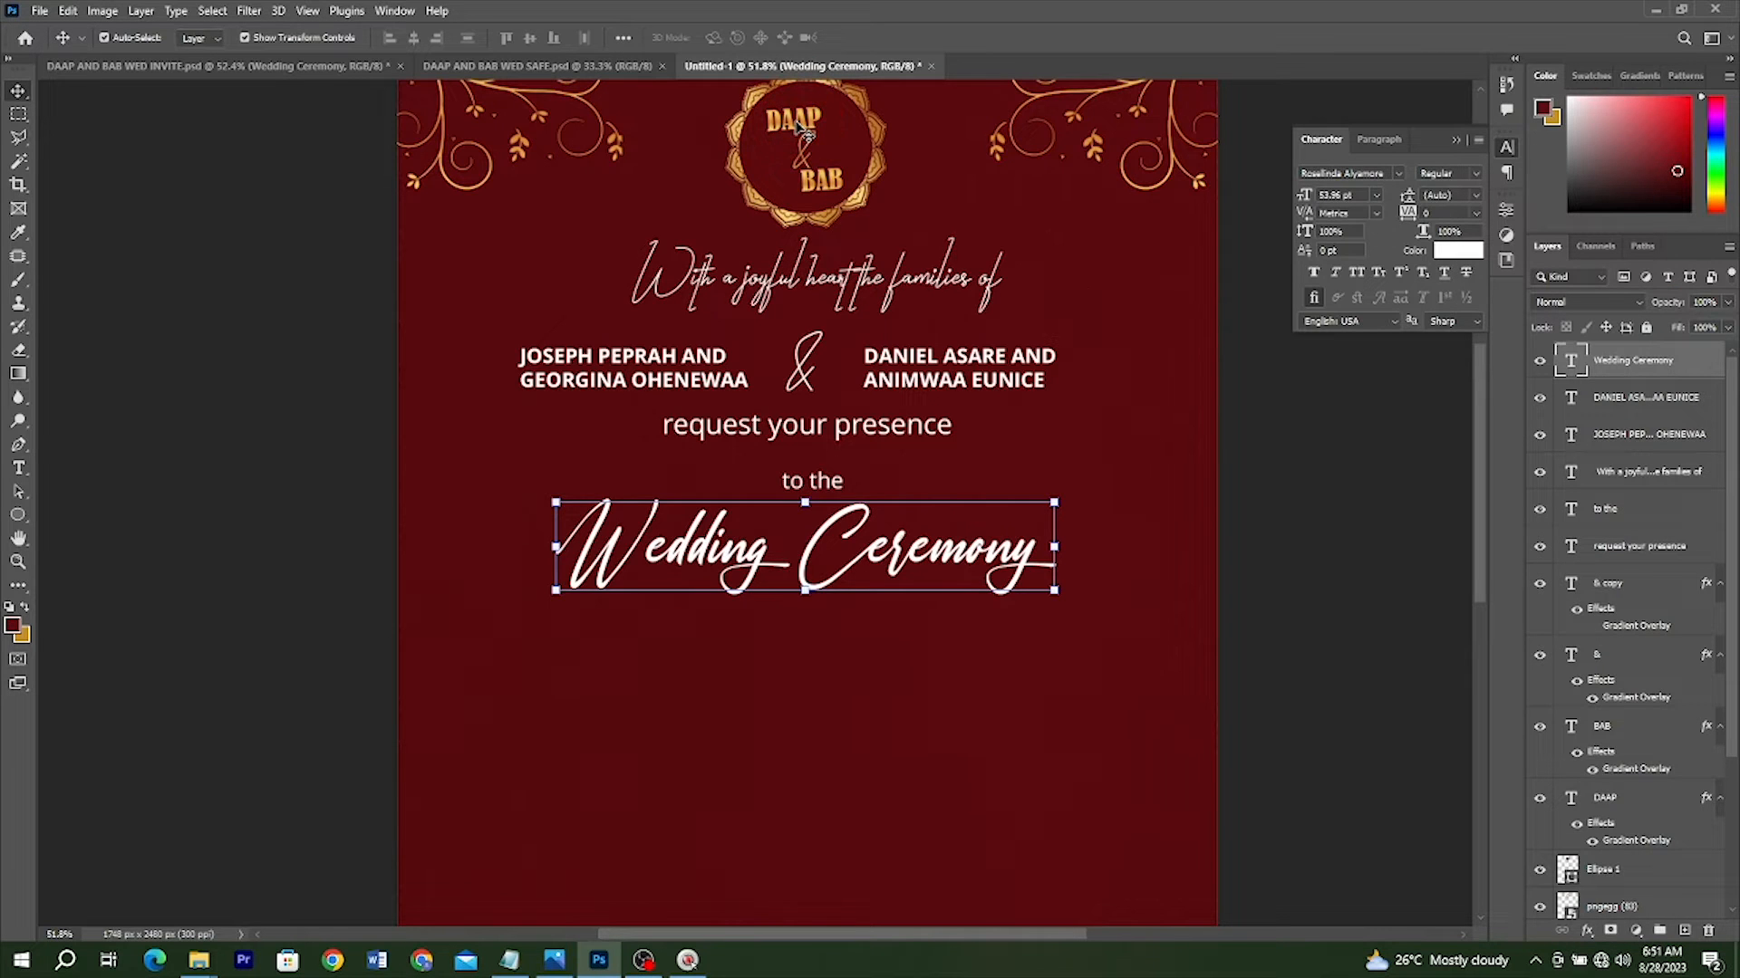
{"action": "left_click", "coordinate": [794, 122]}
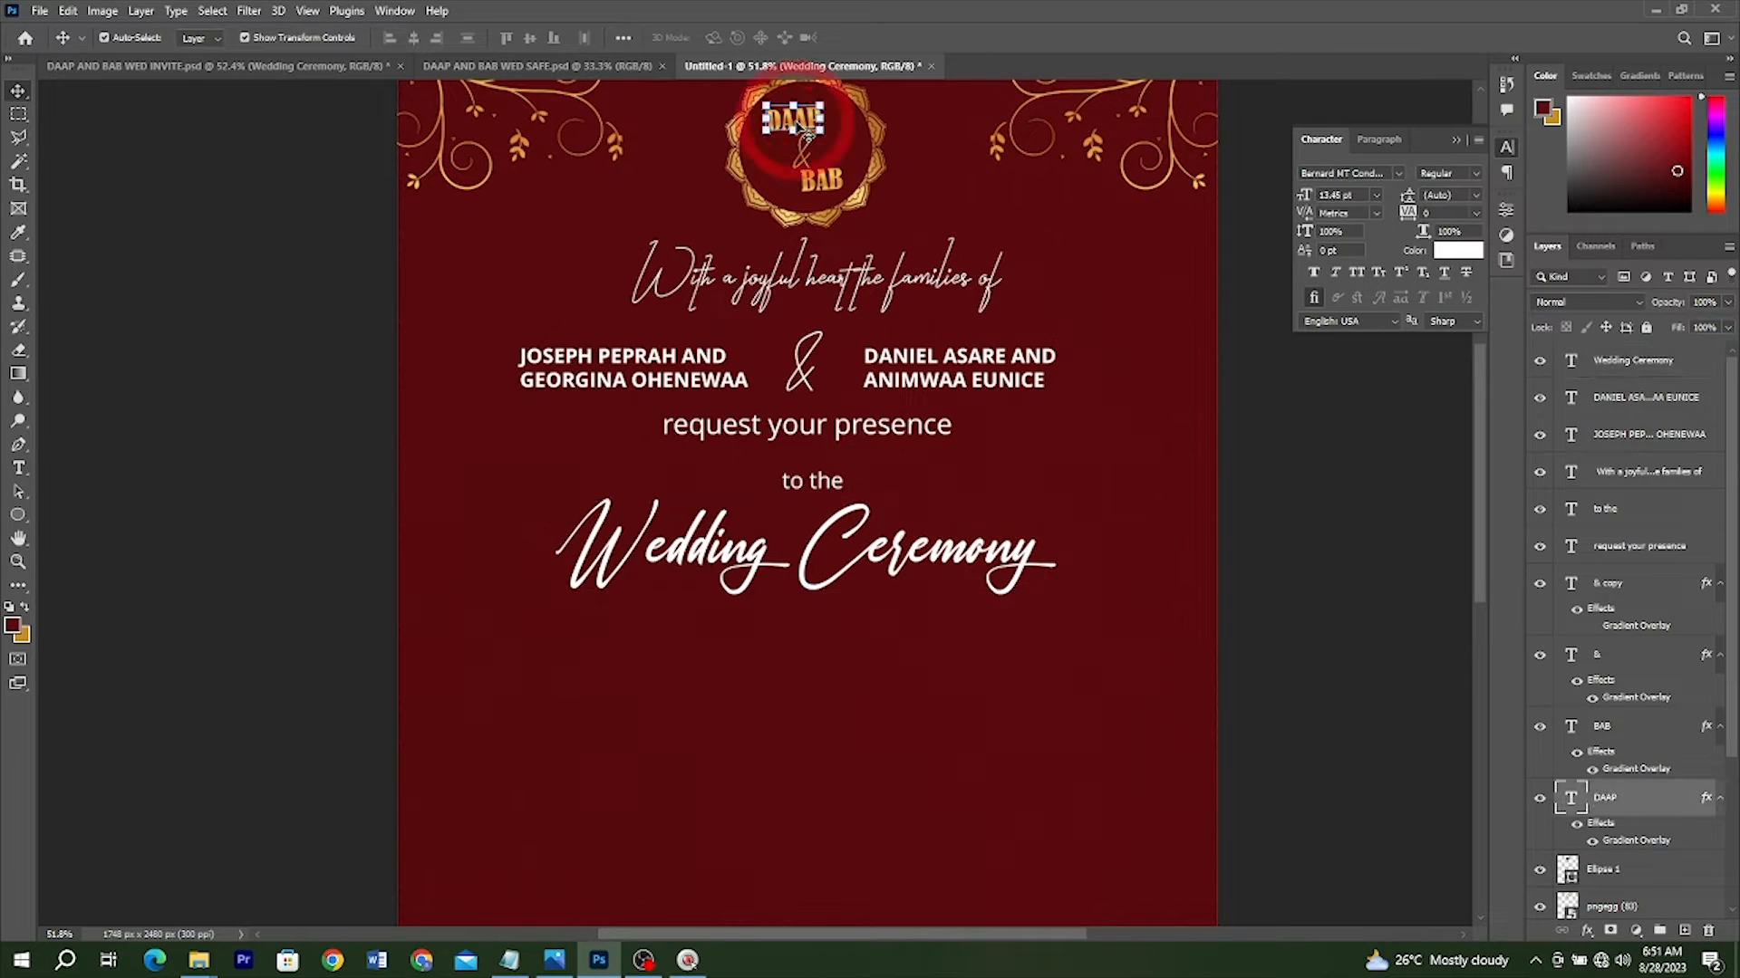
{"action": "right_click", "coordinate": [1636, 801]}
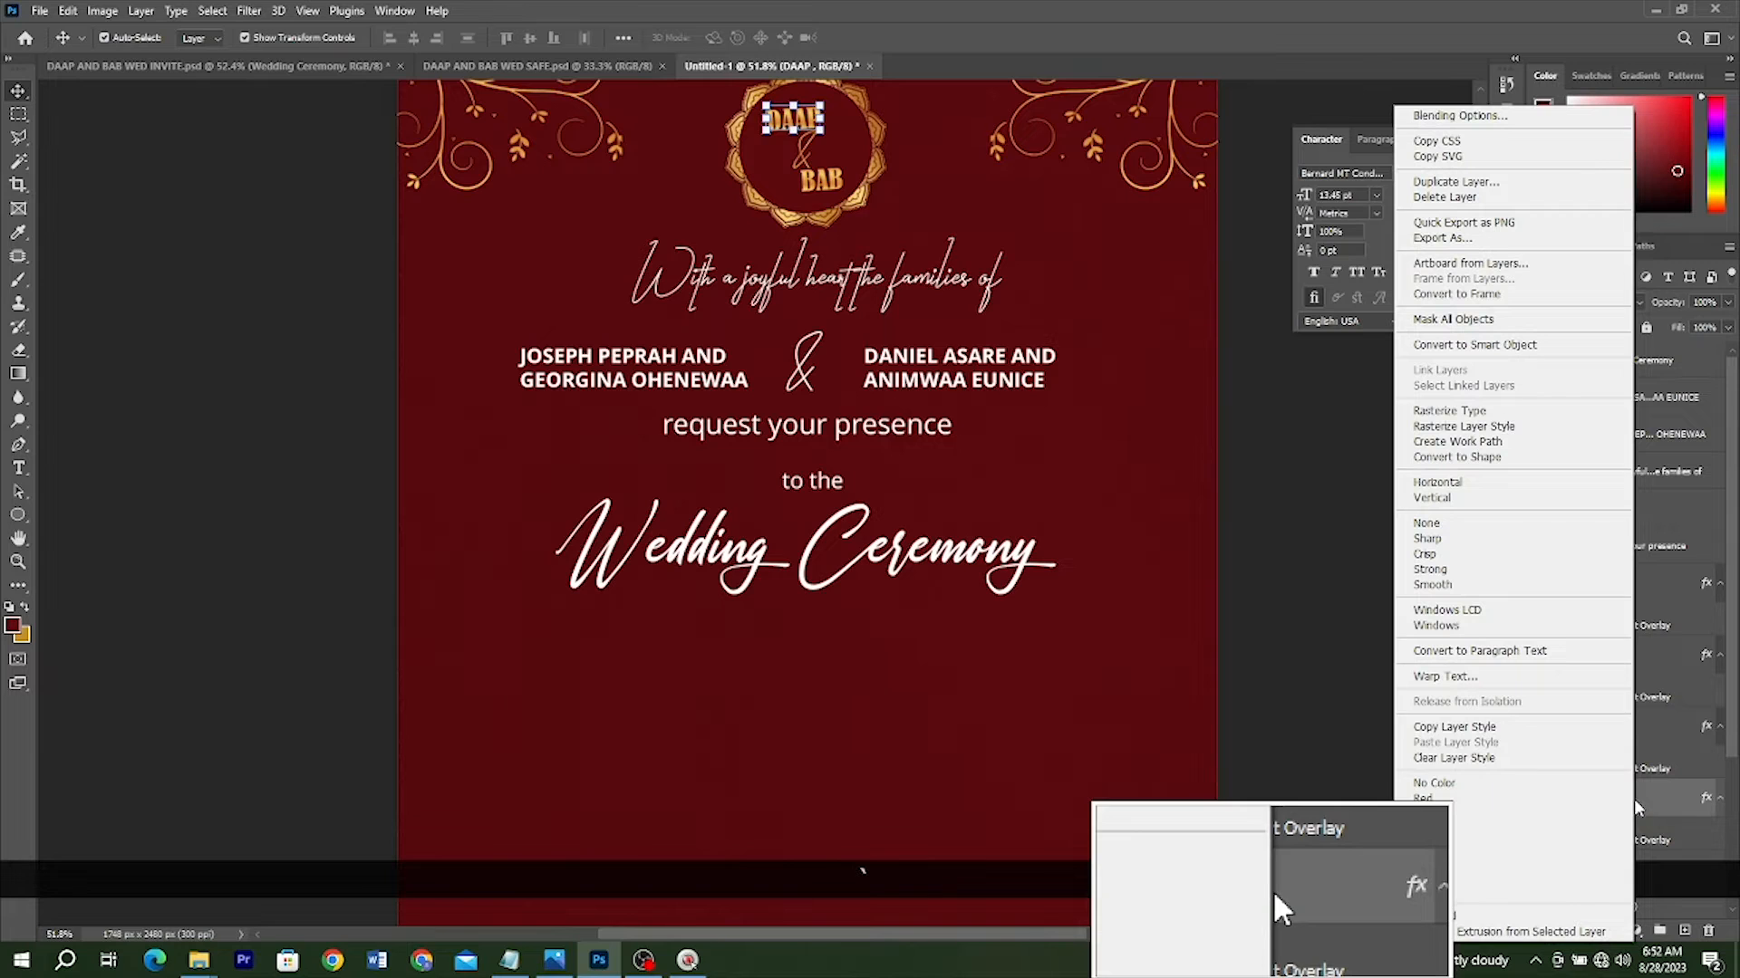
{"action": "left_click", "coordinate": [1540, 726]}
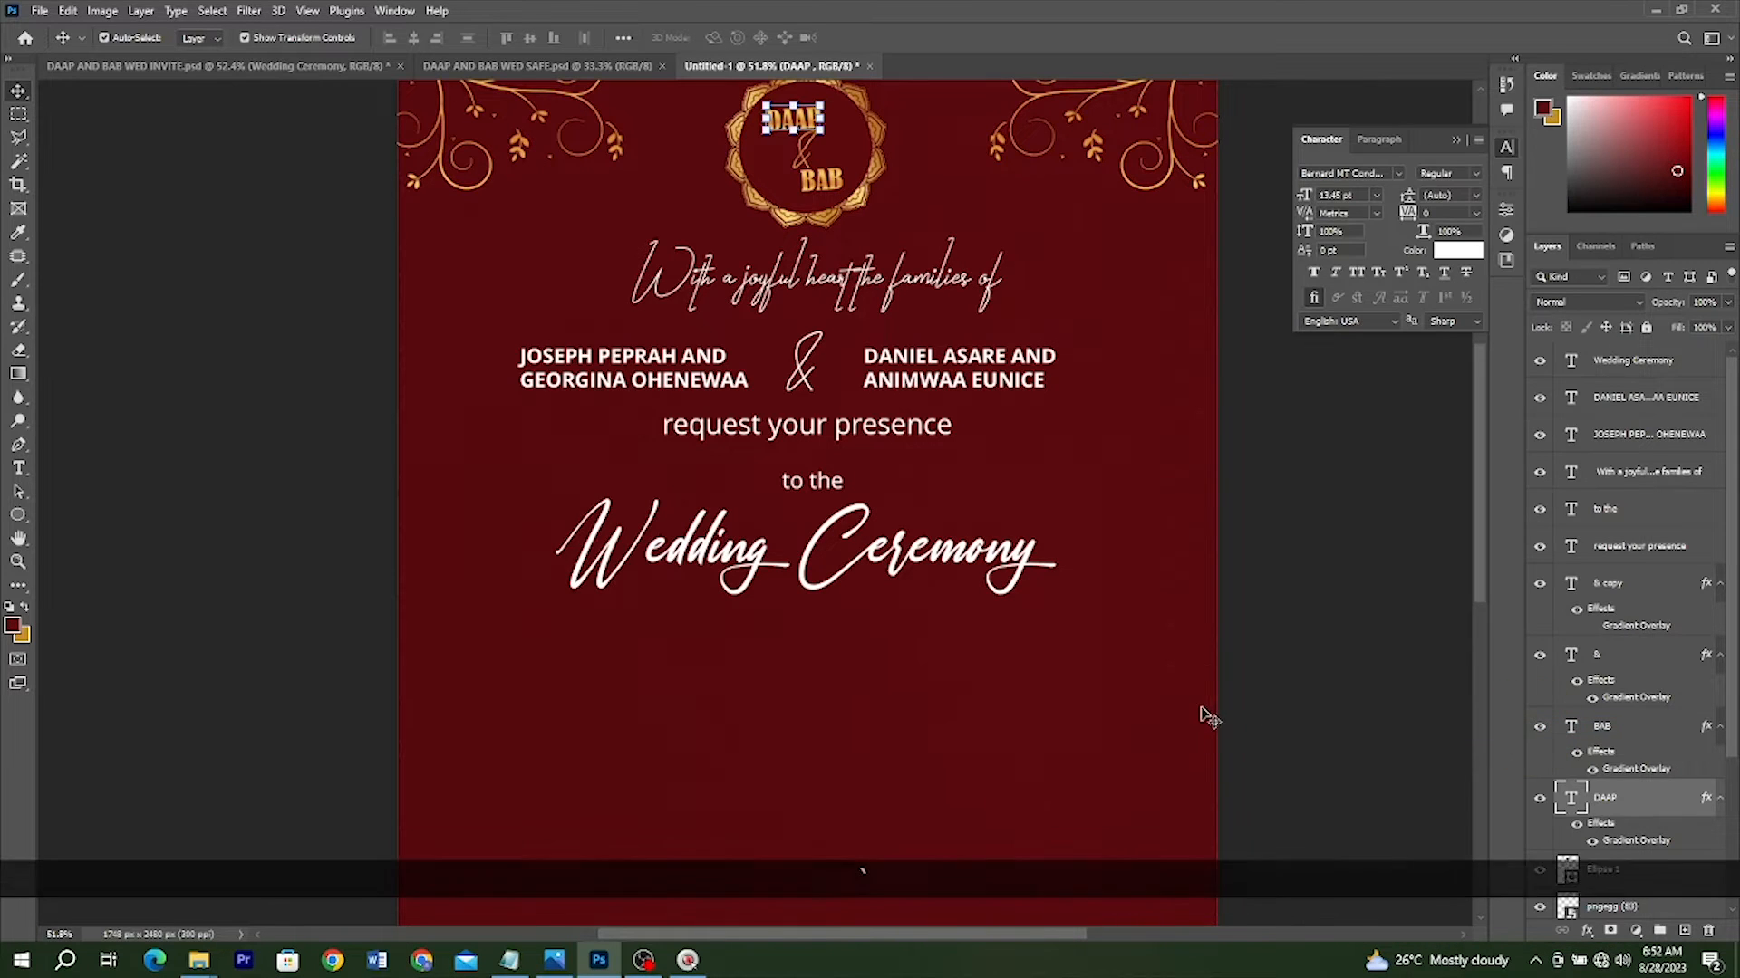
{"action": "left_click", "coordinate": [1023, 574]}
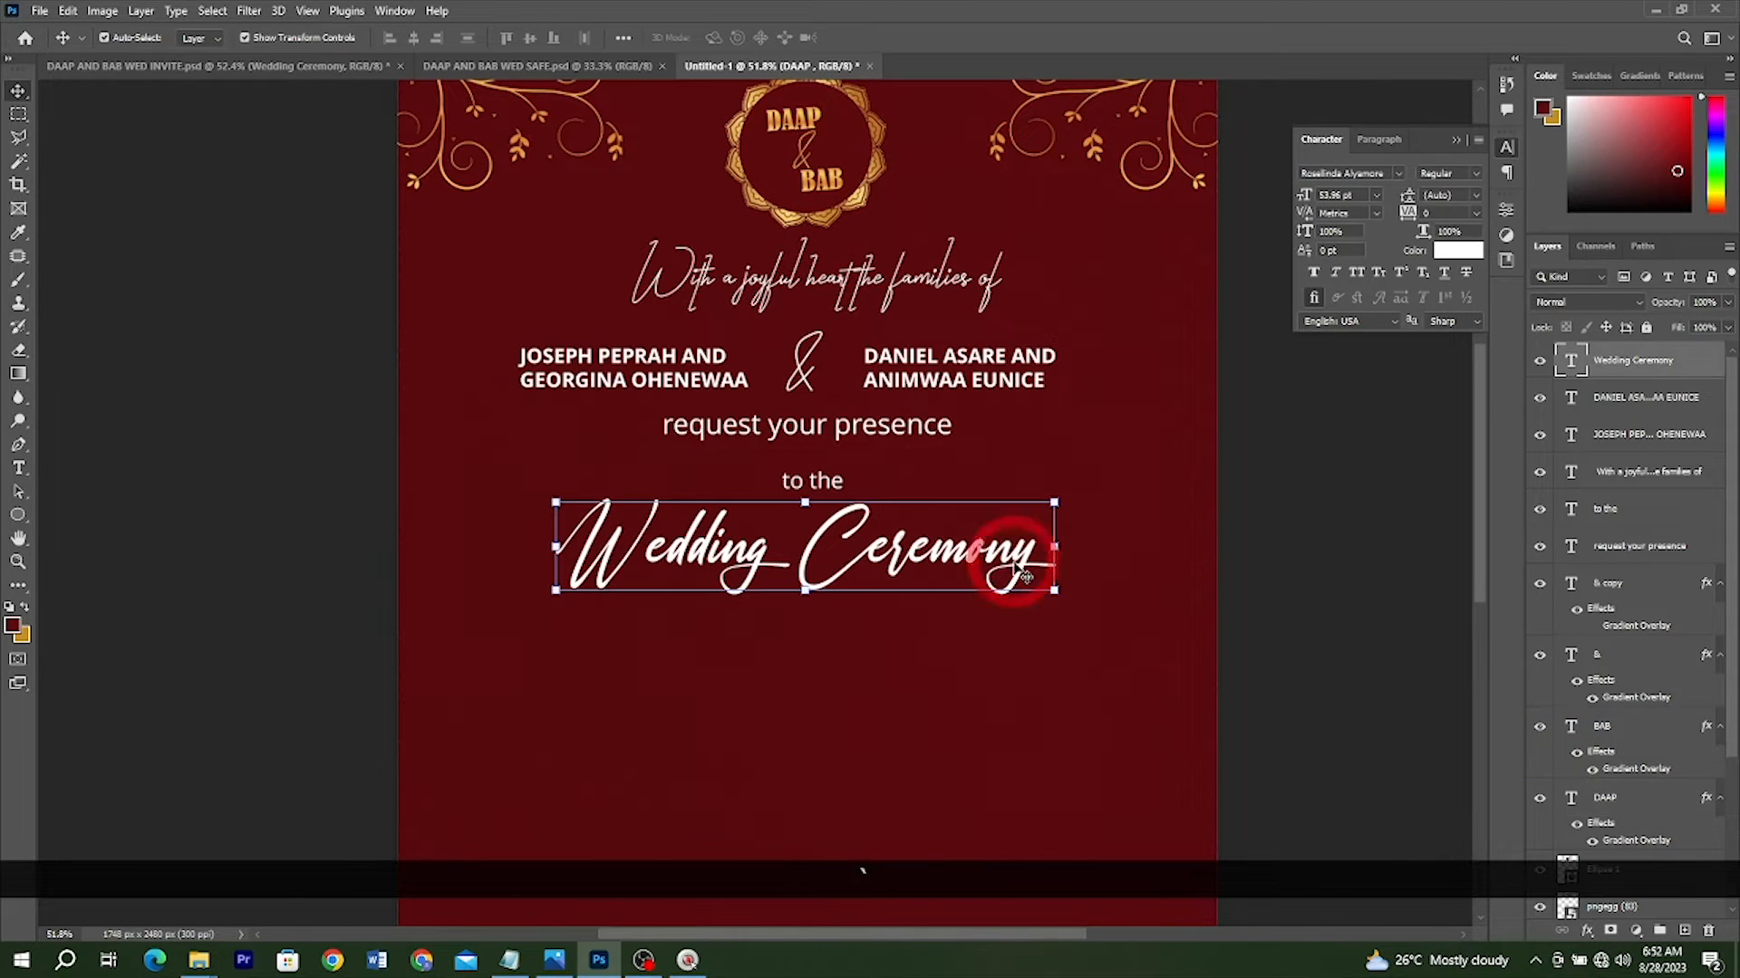
{"action": "right_click", "coordinate": [1641, 371]}
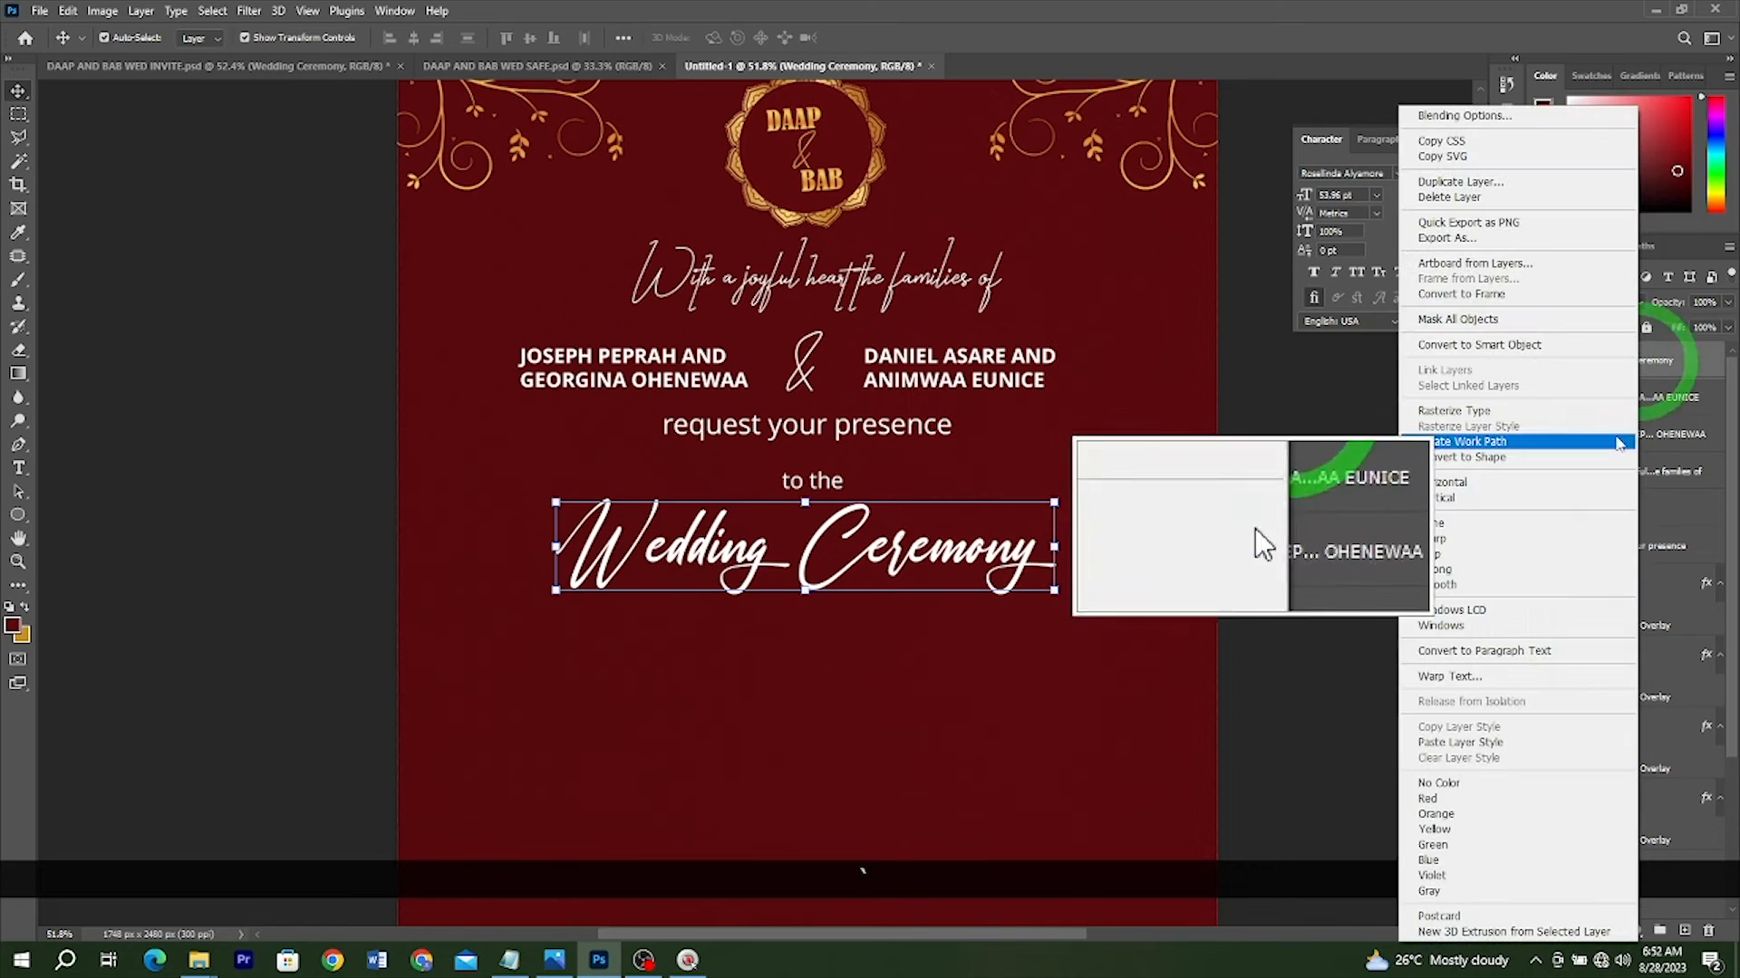
{"action": "left_click", "coordinate": [1450, 743]}
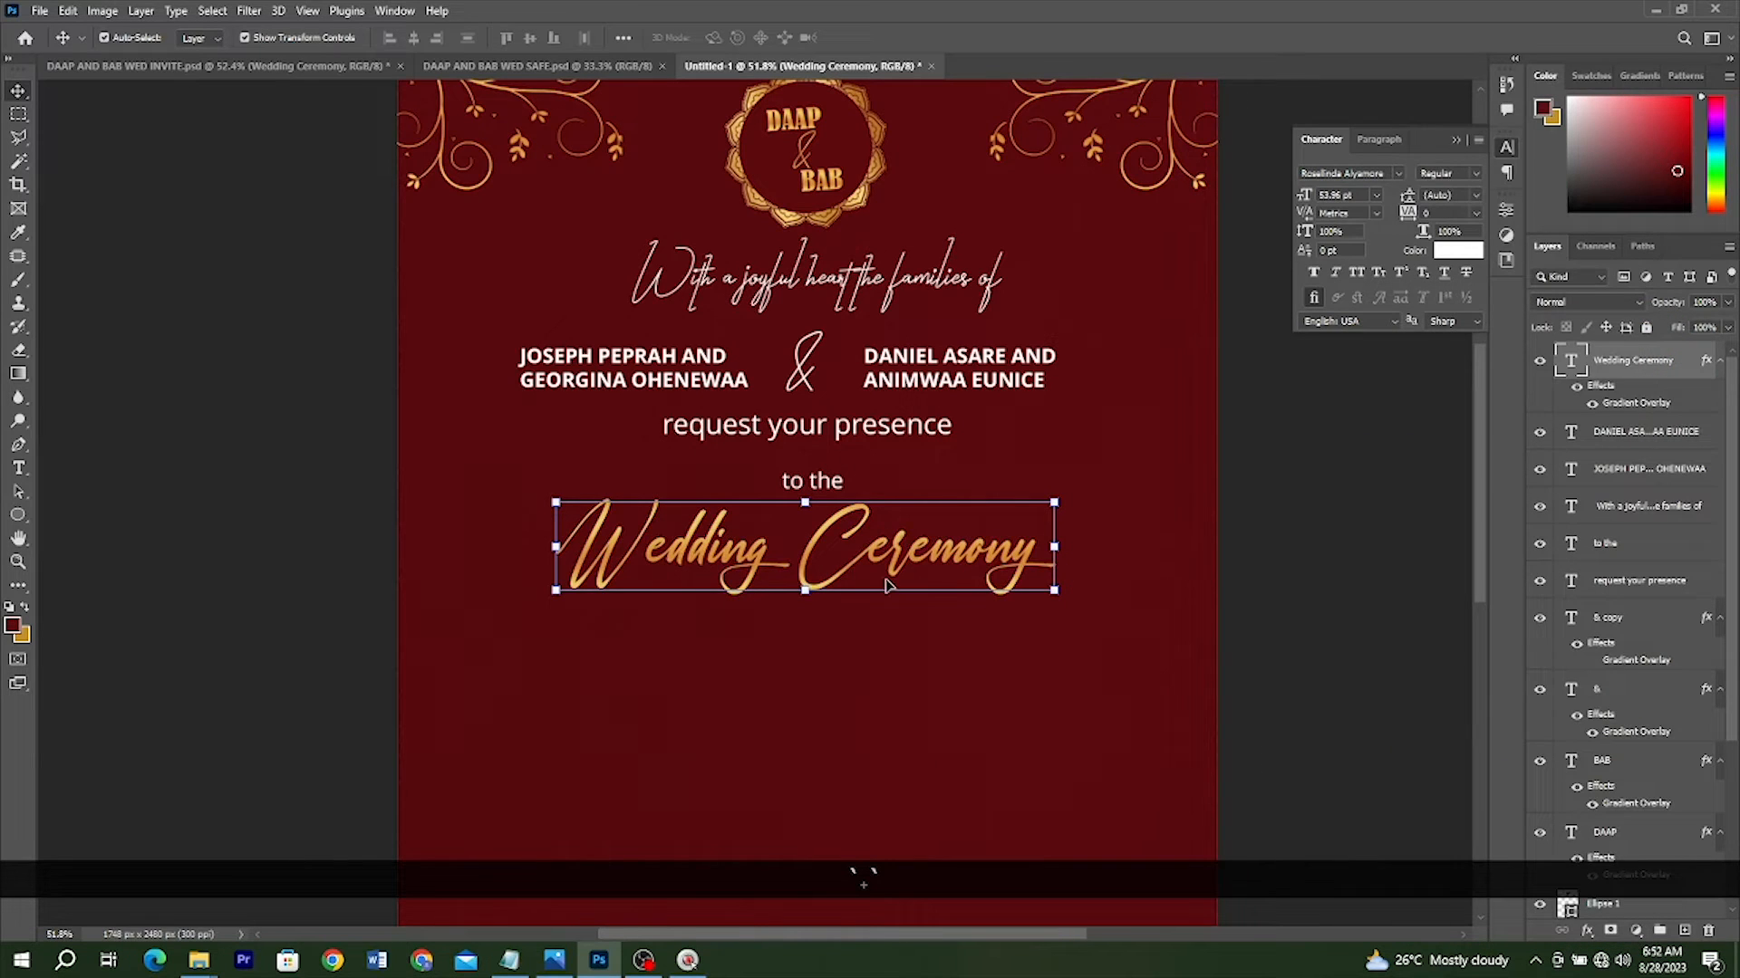
{"action": "left_click", "coordinate": [1302, 535]}
Duplicate "Wedding Ceremony" below itself as the groom's first name from the Notepad notes, placed left of centre in the design
{"action": "scroll", "coordinate": [1010, 548], "scroll_direction": "down", "scroll_amount": 2, "text": "alt"}
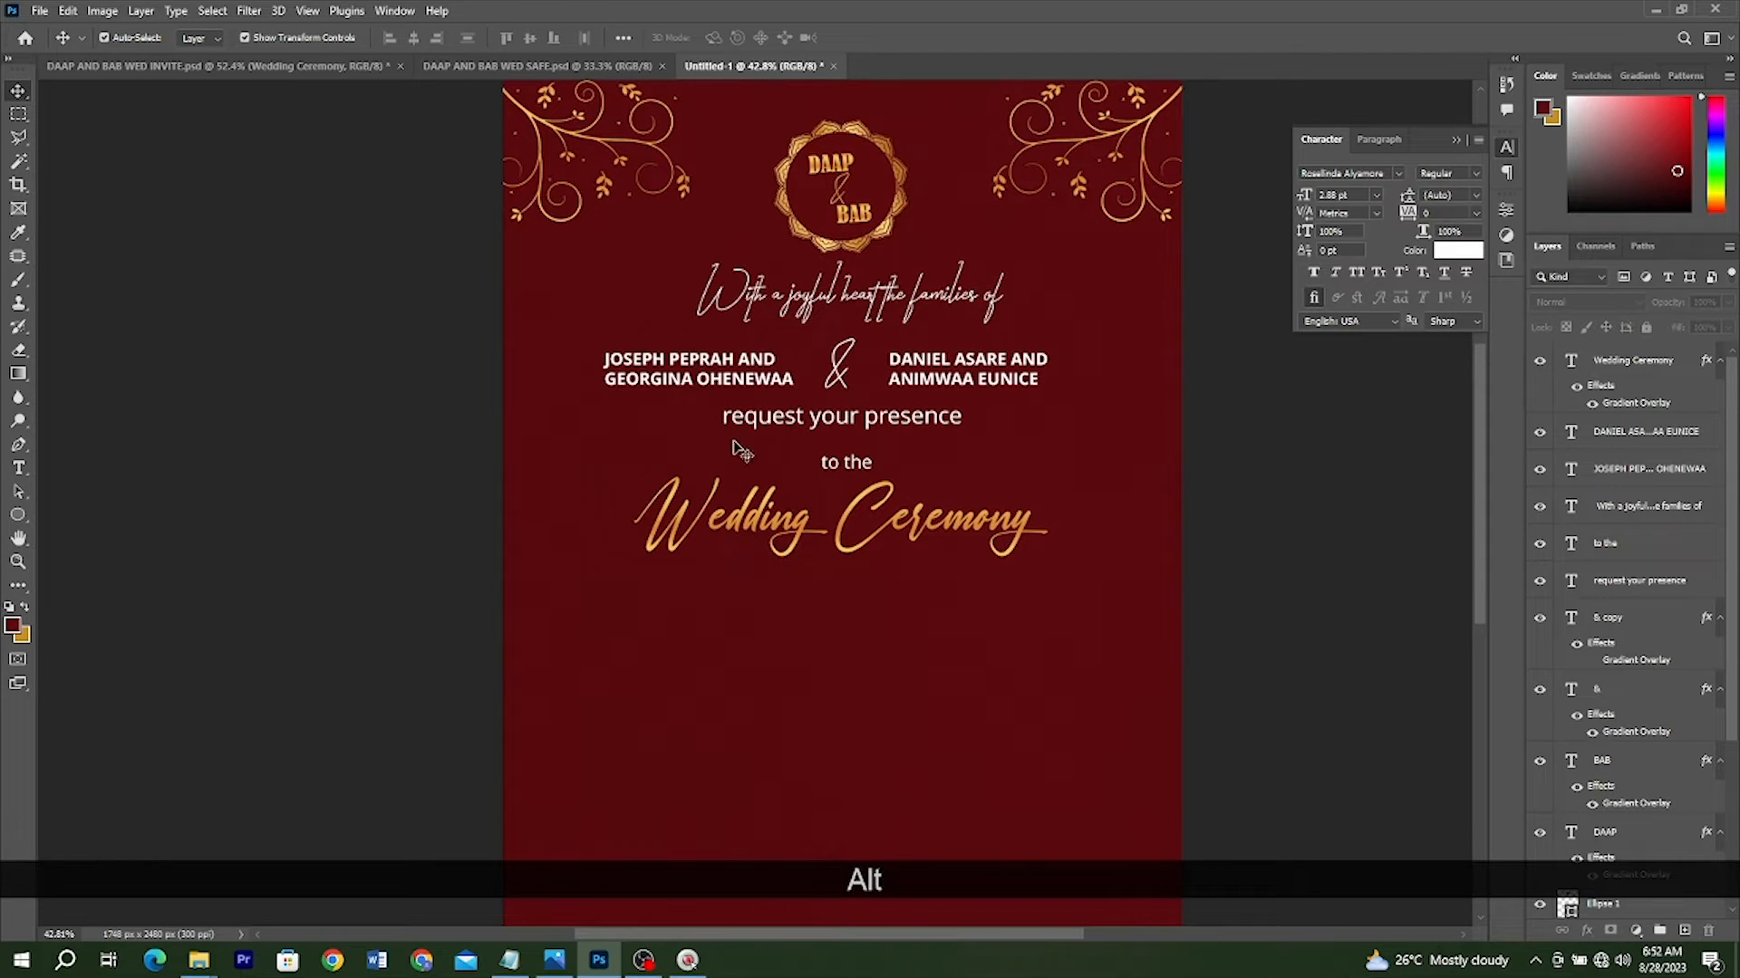
{"action": "left_click_drag", "start_coordinate": [767, 533], "coordinate": [745, 643]}
{"action": "left_click", "coordinate": [710, 689]}
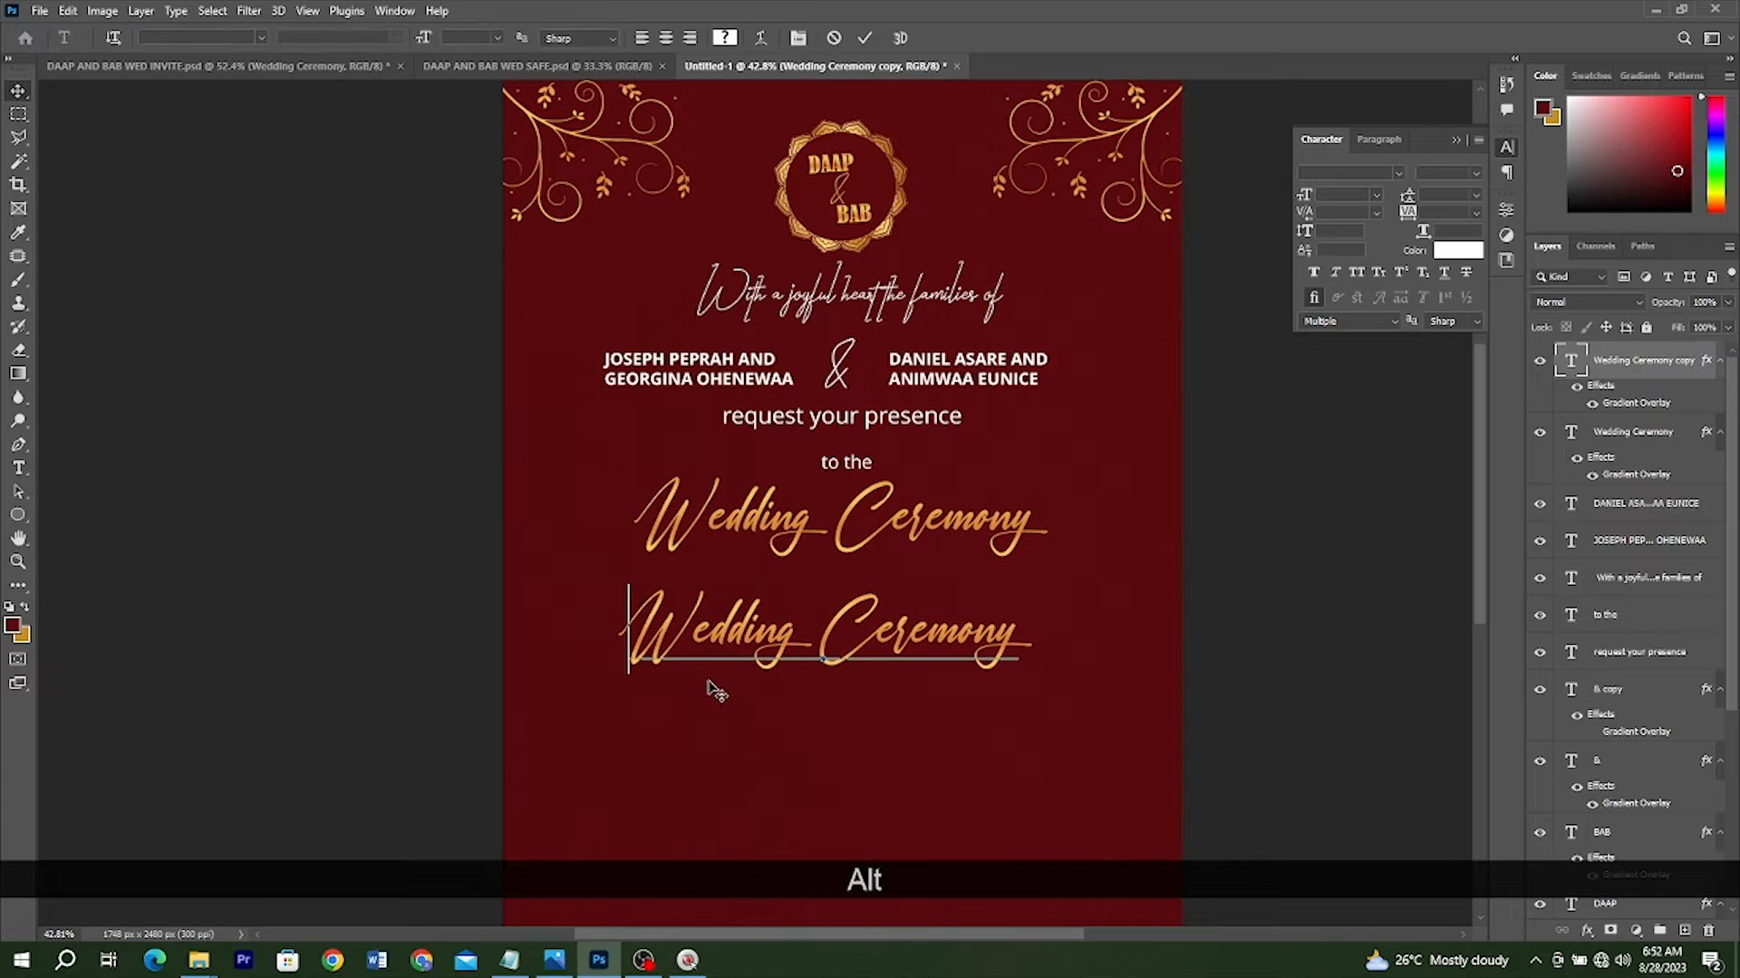
{"action": "key", "text": "ctrl+a"}
{"action": "left_click", "coordinate": [527, 953]}
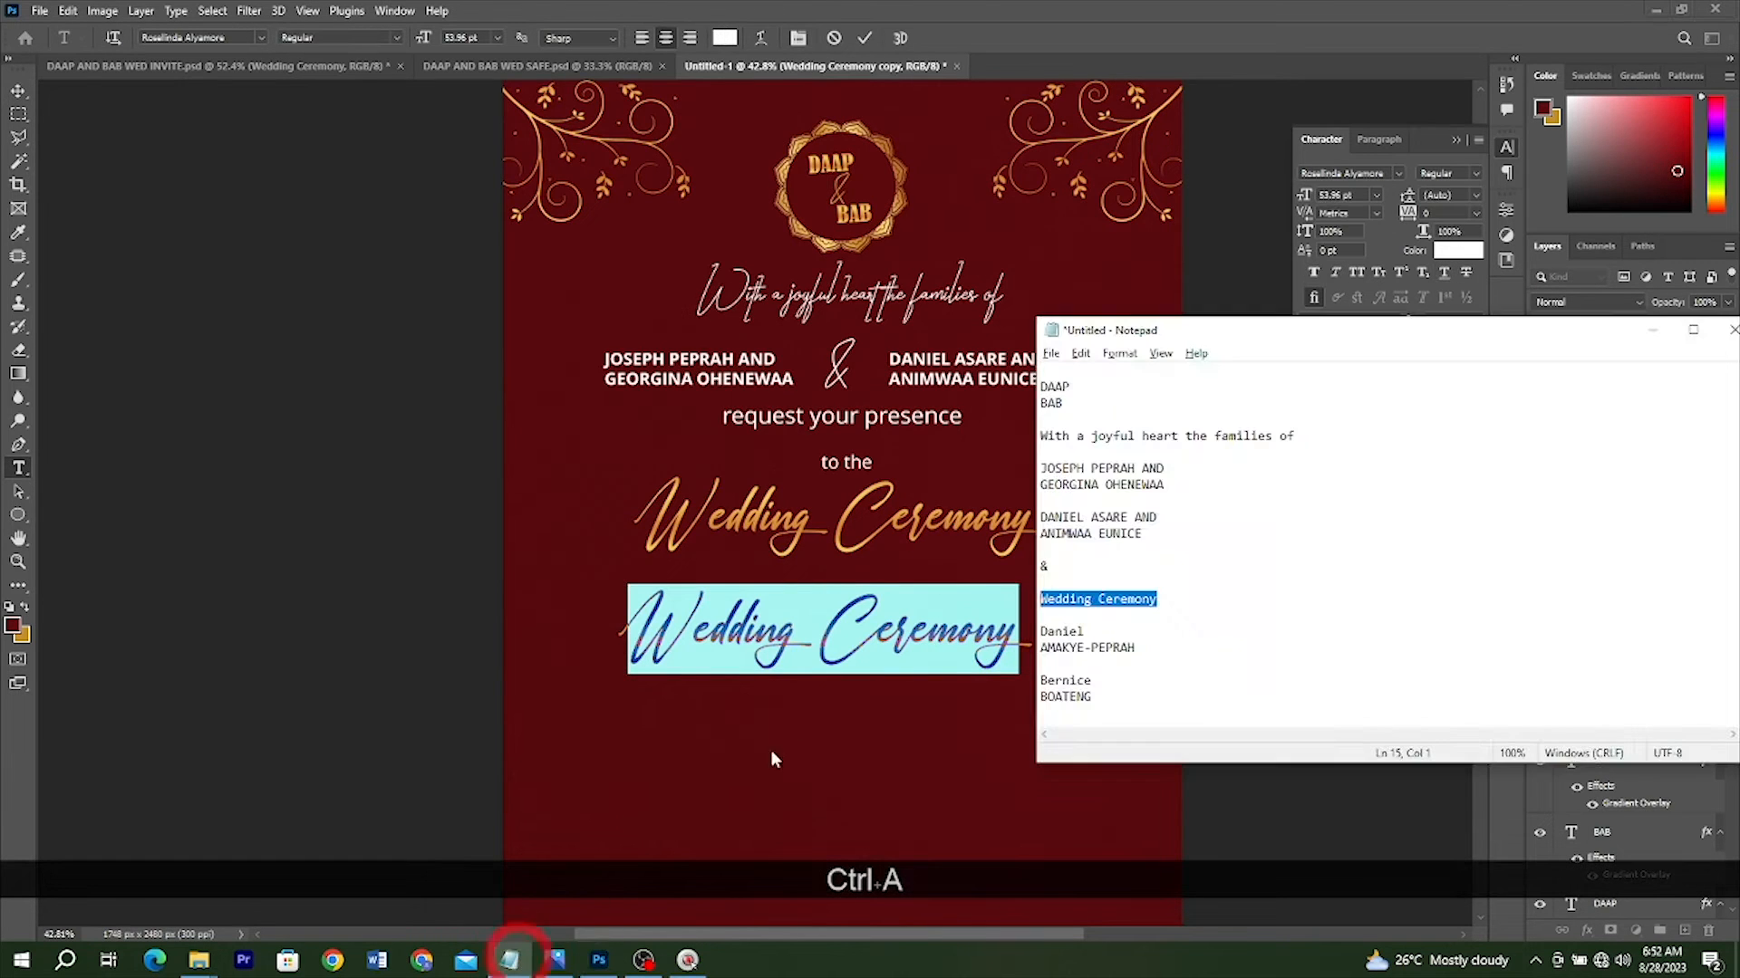
{"action": "double_click", "coordinate": [1090, 631]}
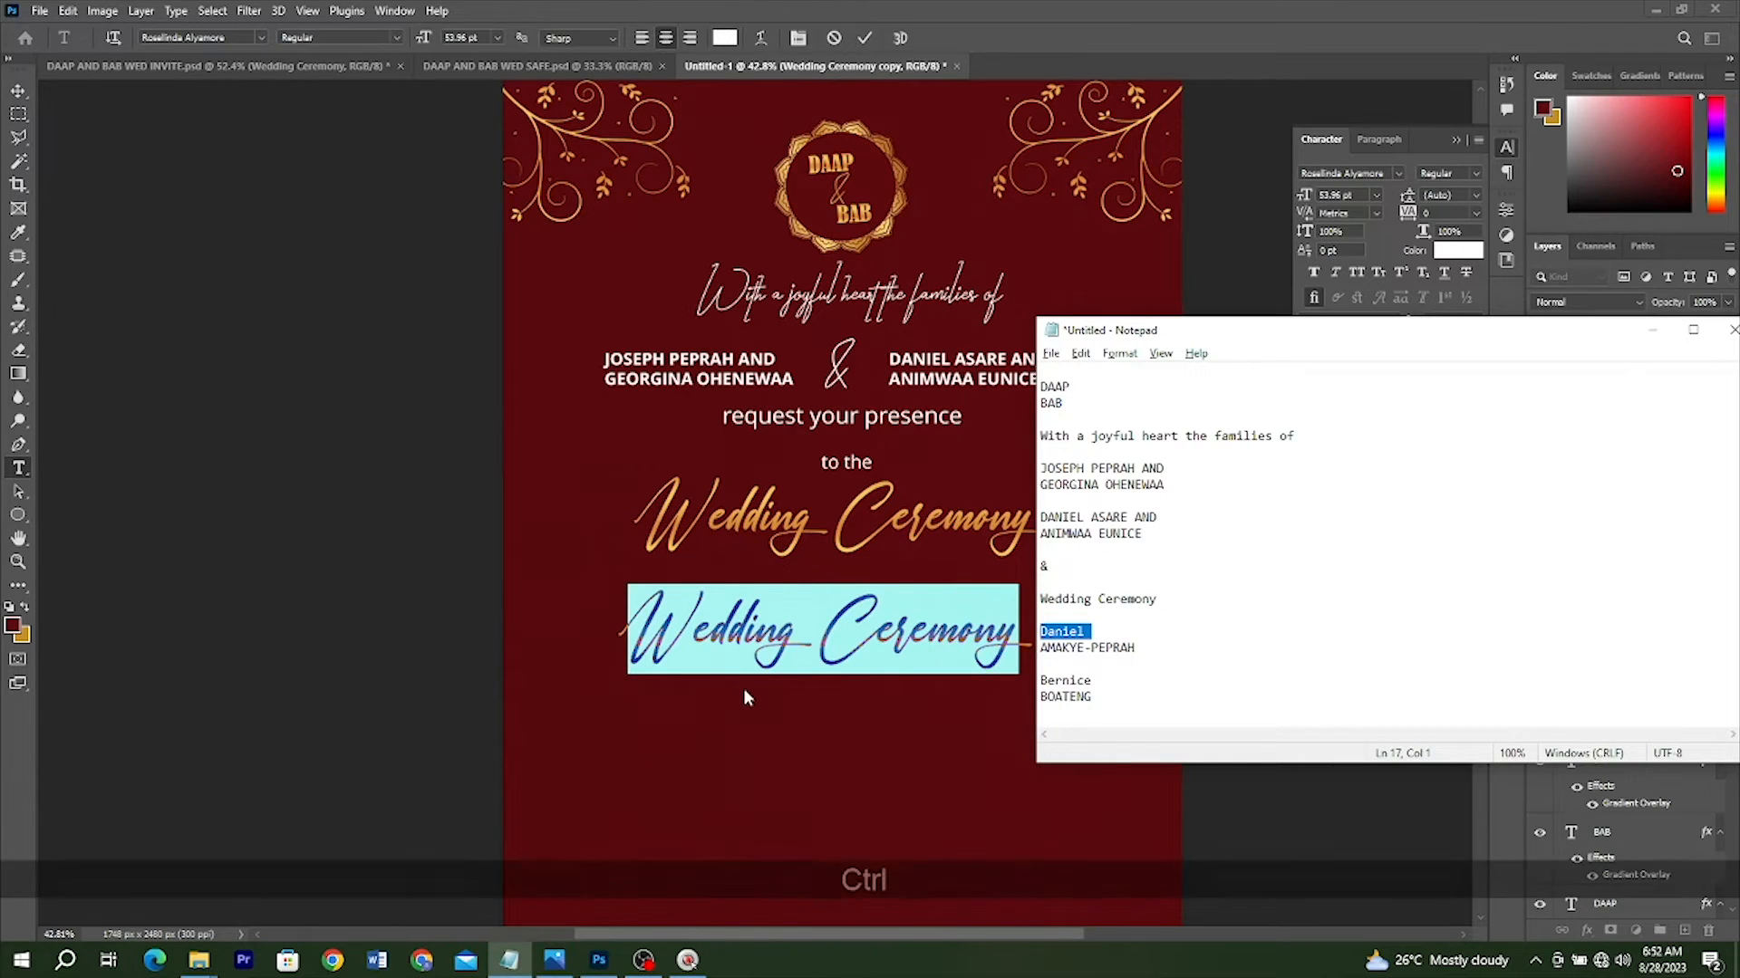
{"action": "key", "text": "ctrl+c"}
{"action": "left_click", "coordinate": [704, 650]}
{"action": "key", "text": "ctrl+v"}
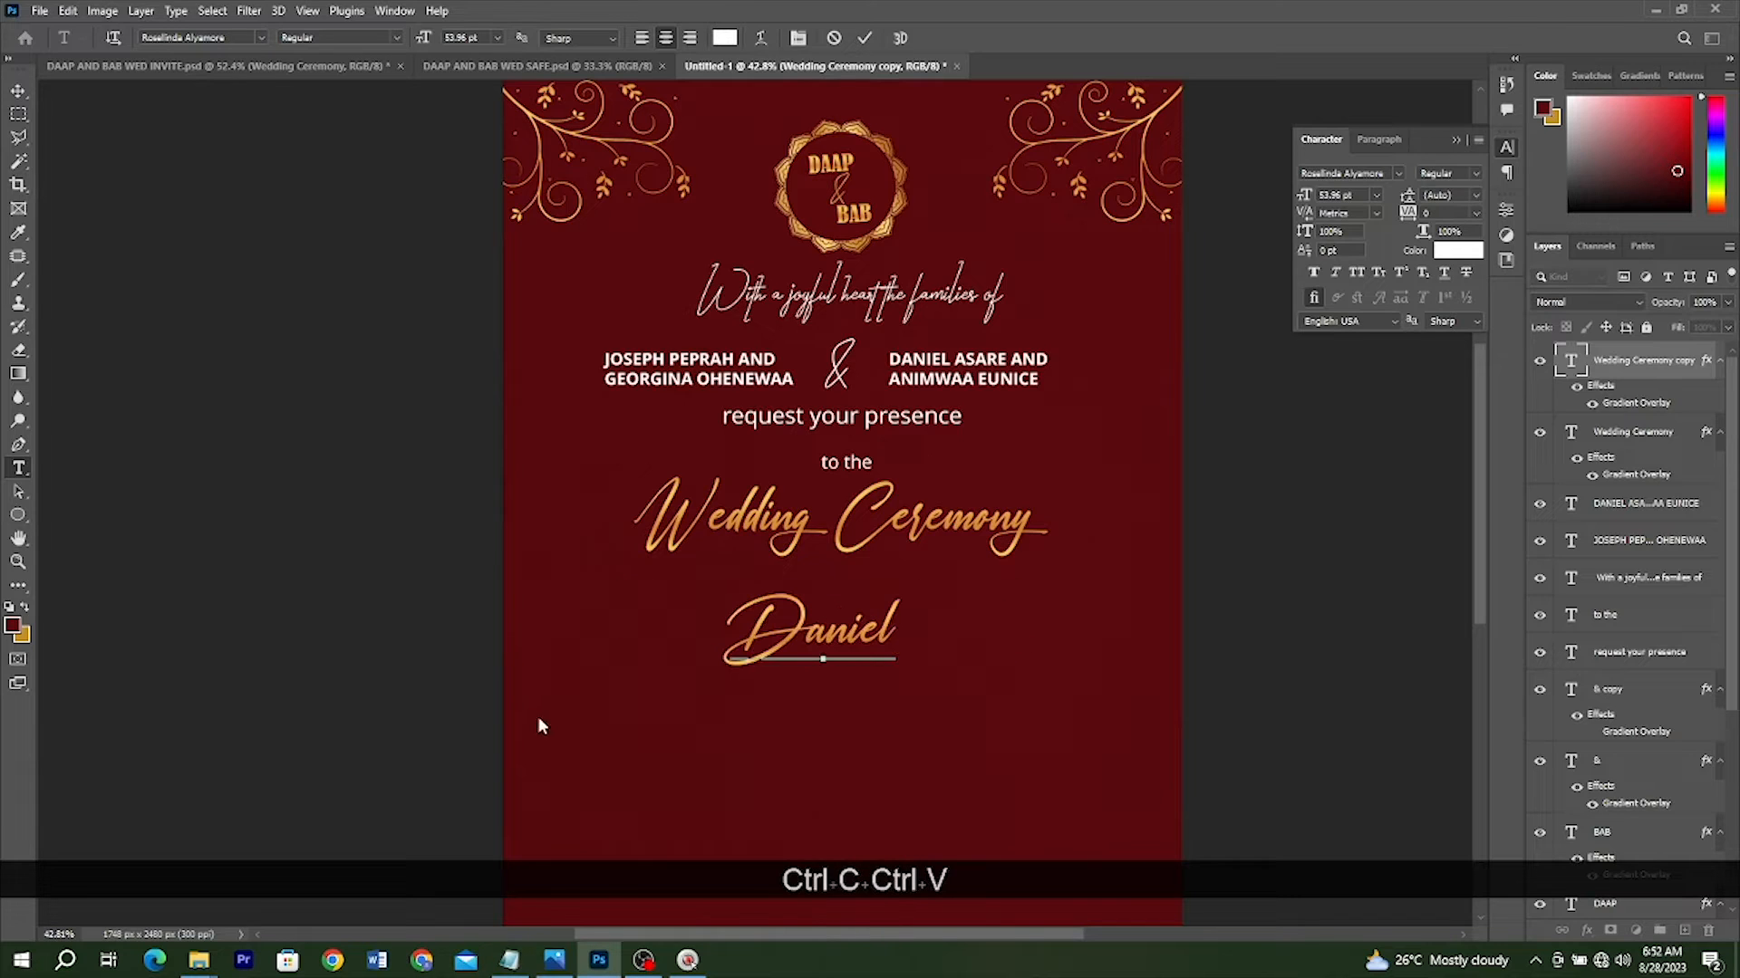
{"action": "left_click", "coordinate": [866, 38]}
{"action": "key", "text": "v"}
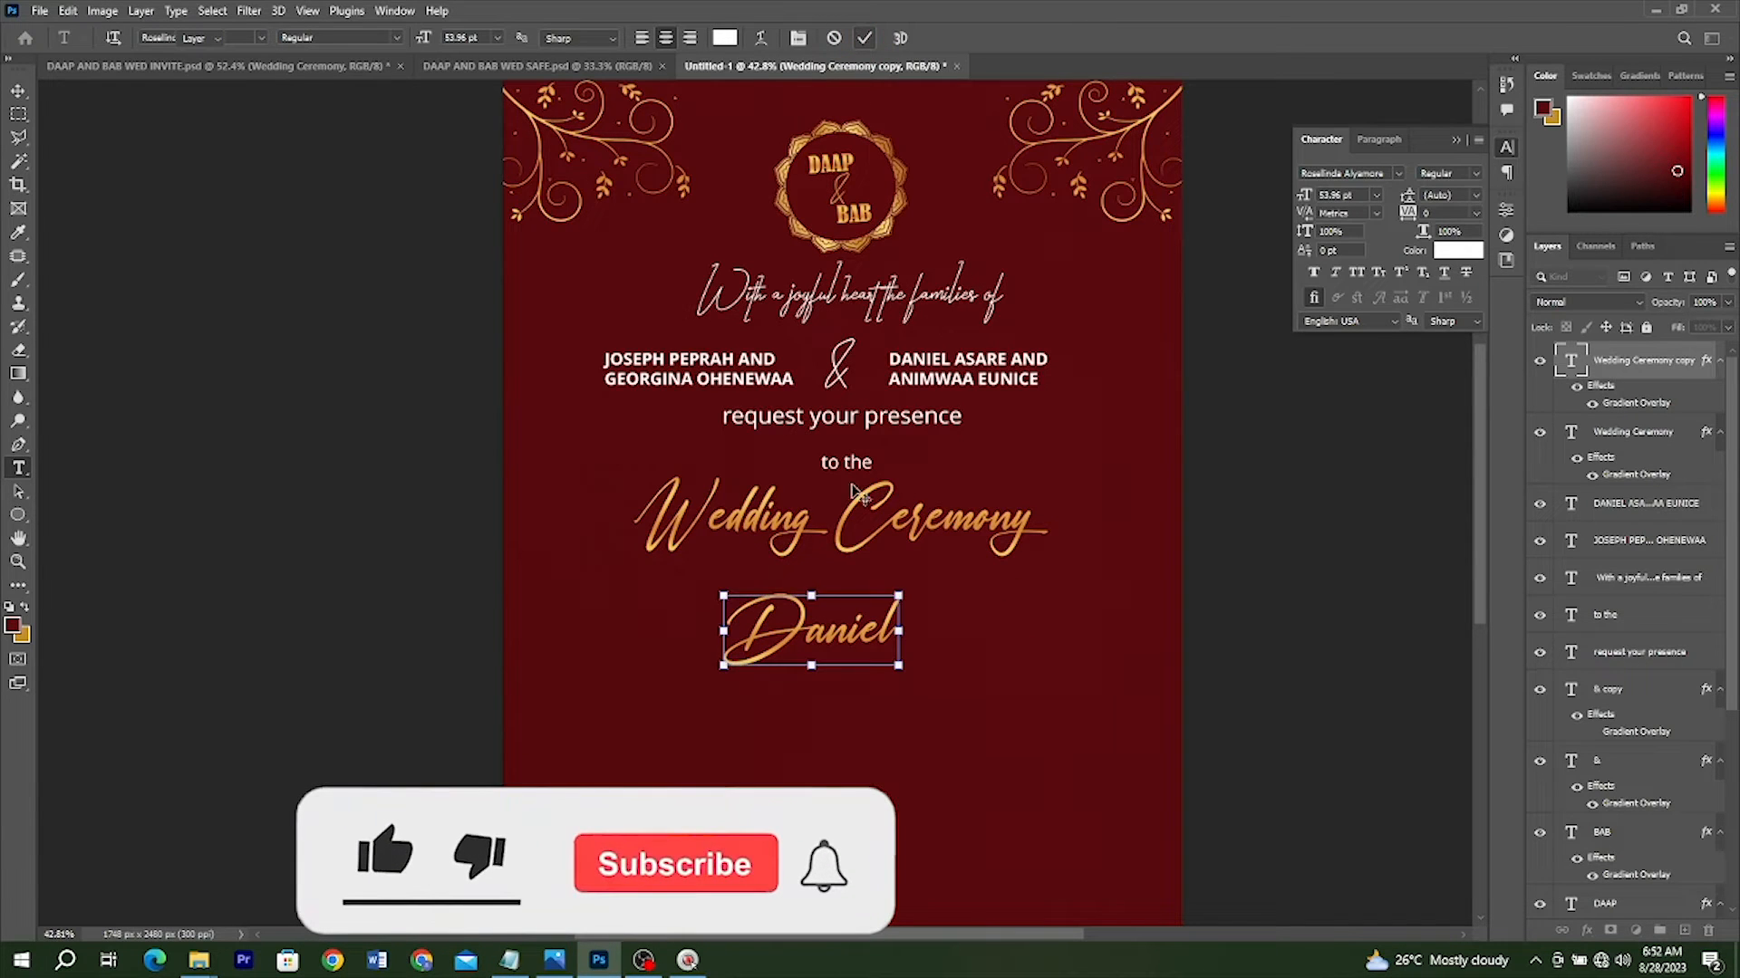
{"action": "left_click_drag", "start_coordinate": [803, 626], "coordinate": [707, 626]}
Copy the groom's surname from the Notepad notes into a new text line below his first name in the design
{"action": "left_click", "coordinate": [509, 959]}
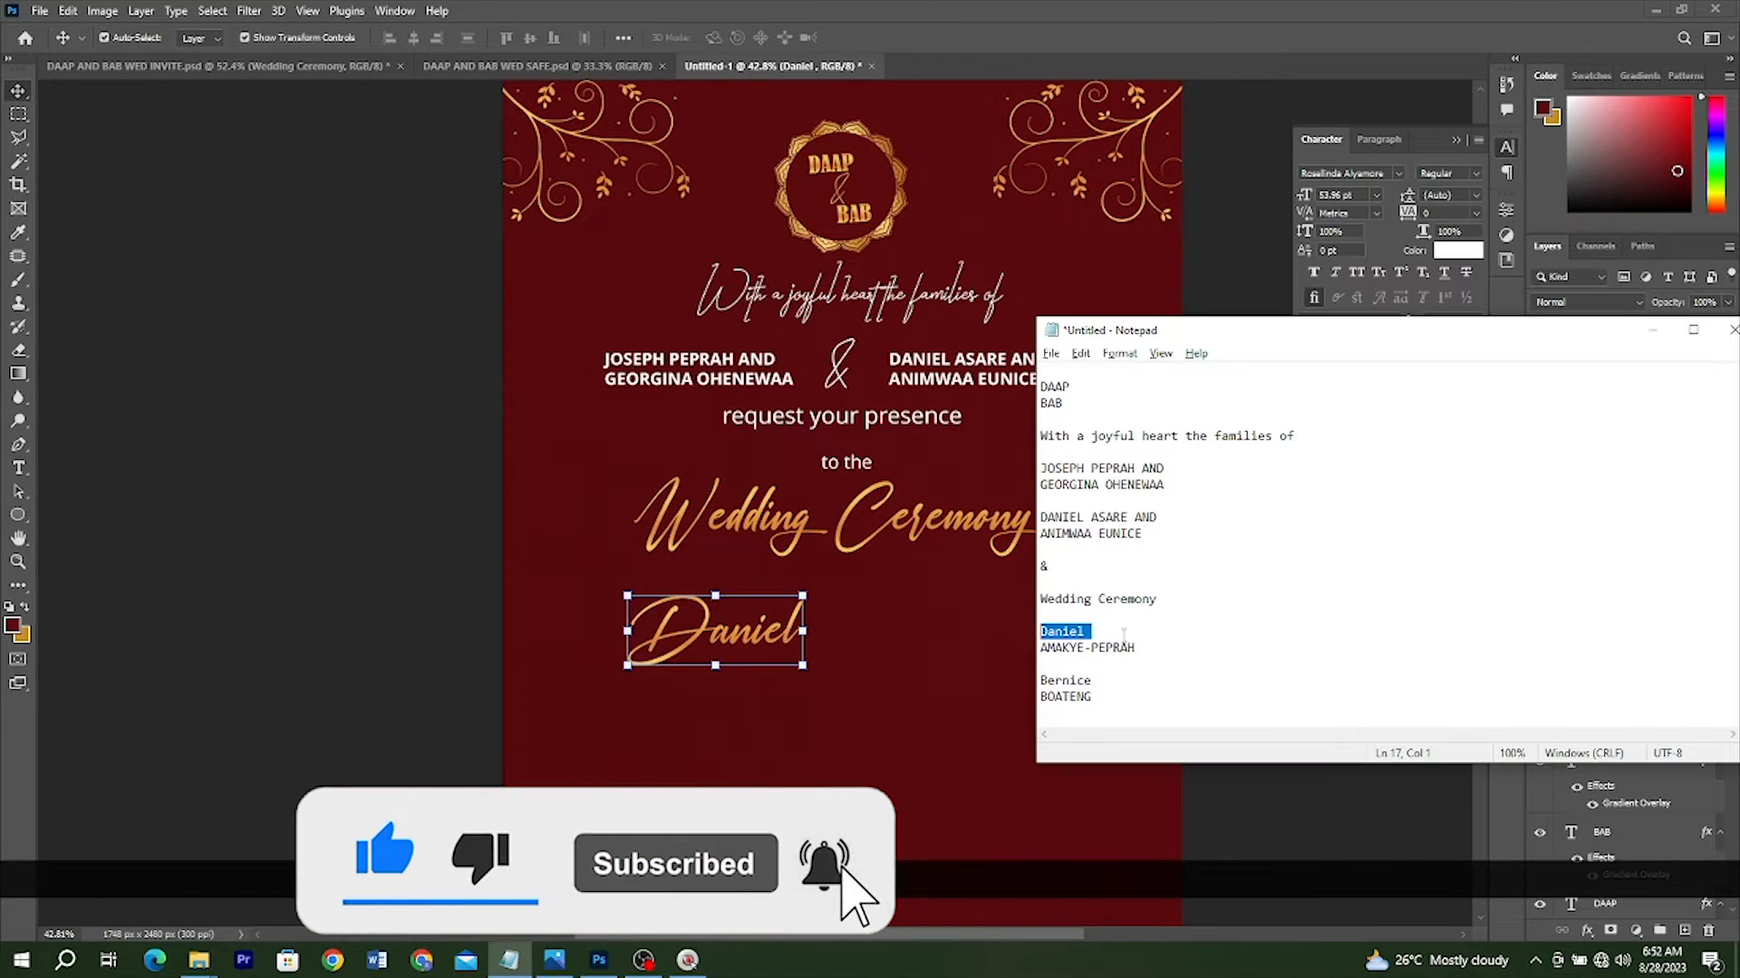
{"action": "left_click_drag", "start_coordinate": [1135, 648], "coordinate": [1007, 645]}
{"action": "key", "text": "ctrl+c"}
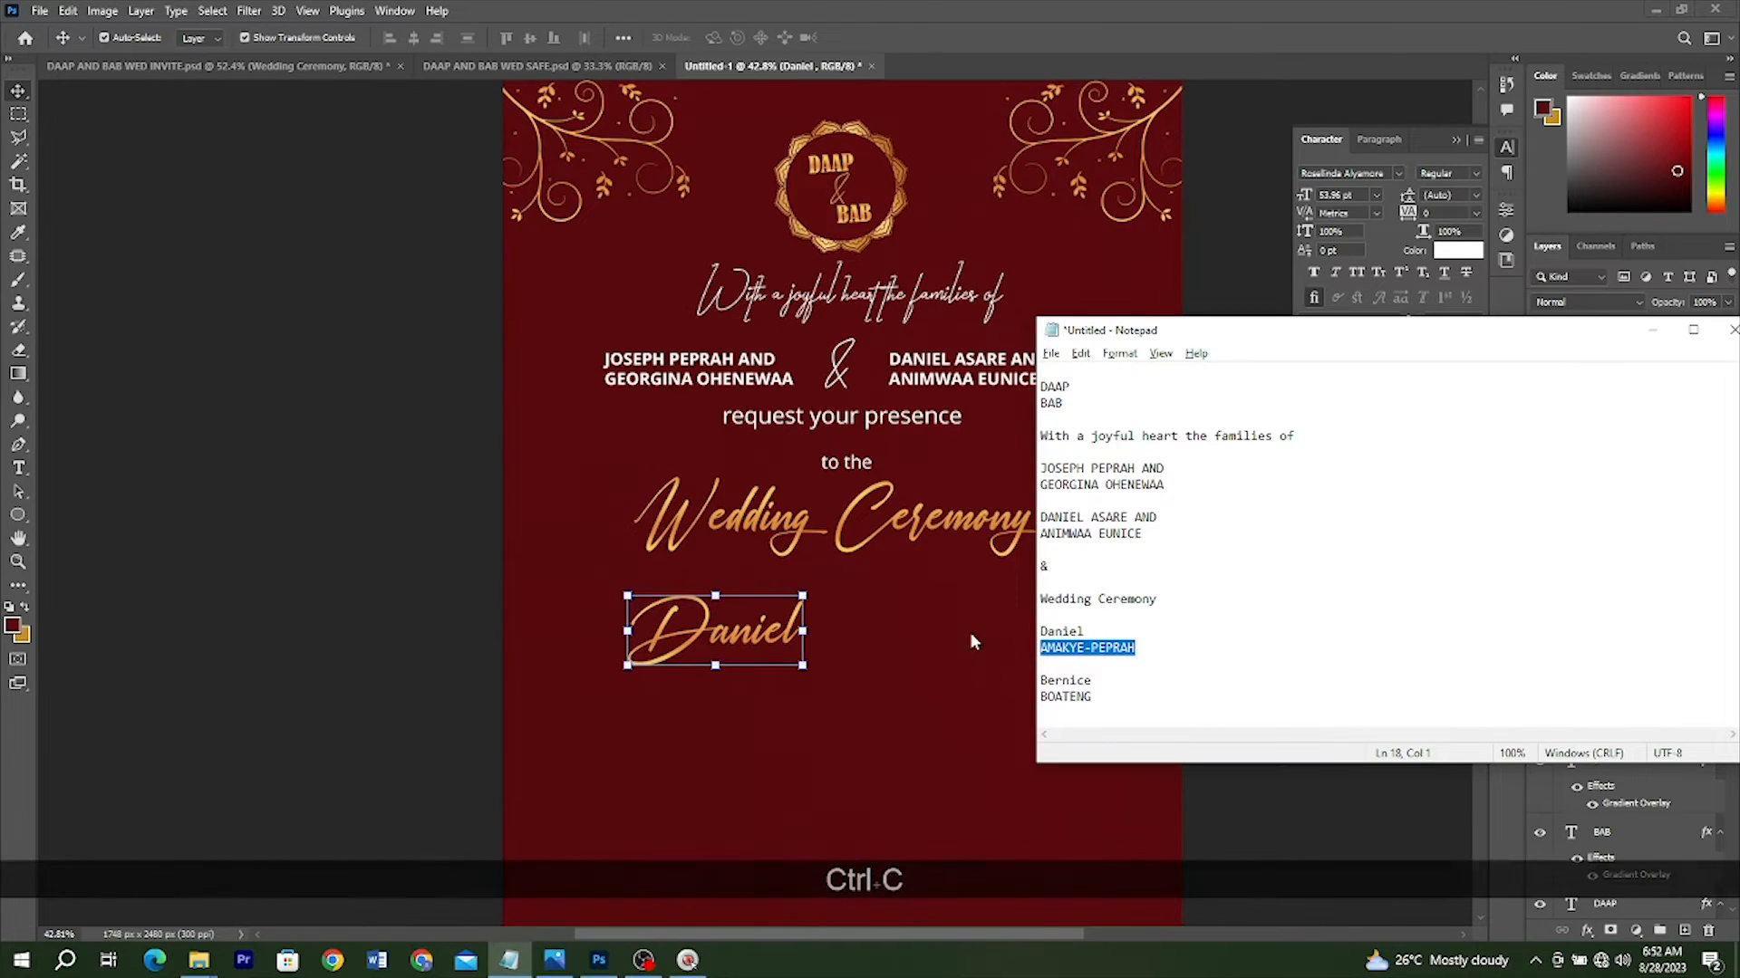
{"action": "left_click", "coordinate": [8, 464]}
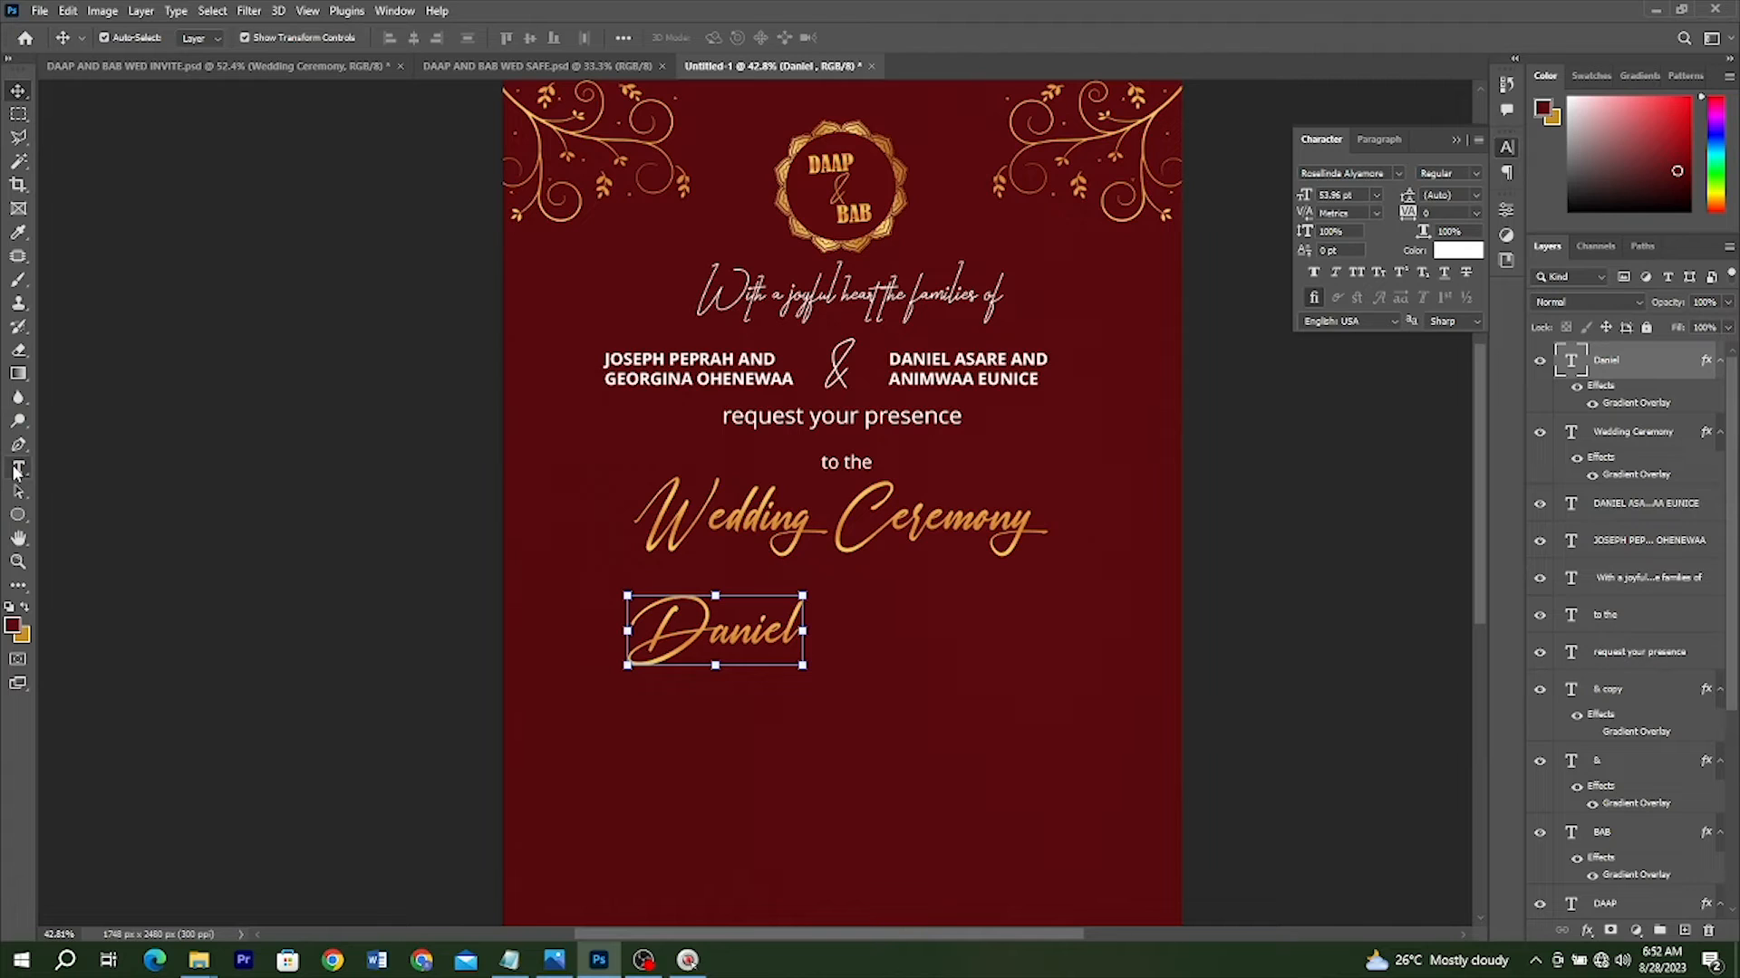
{"action": "left_click", "coordinate": [18, 468]}
{"action": "left_click", "coordinate": [645, 689]}
{"action": "key", "text": "ctrl+v"}
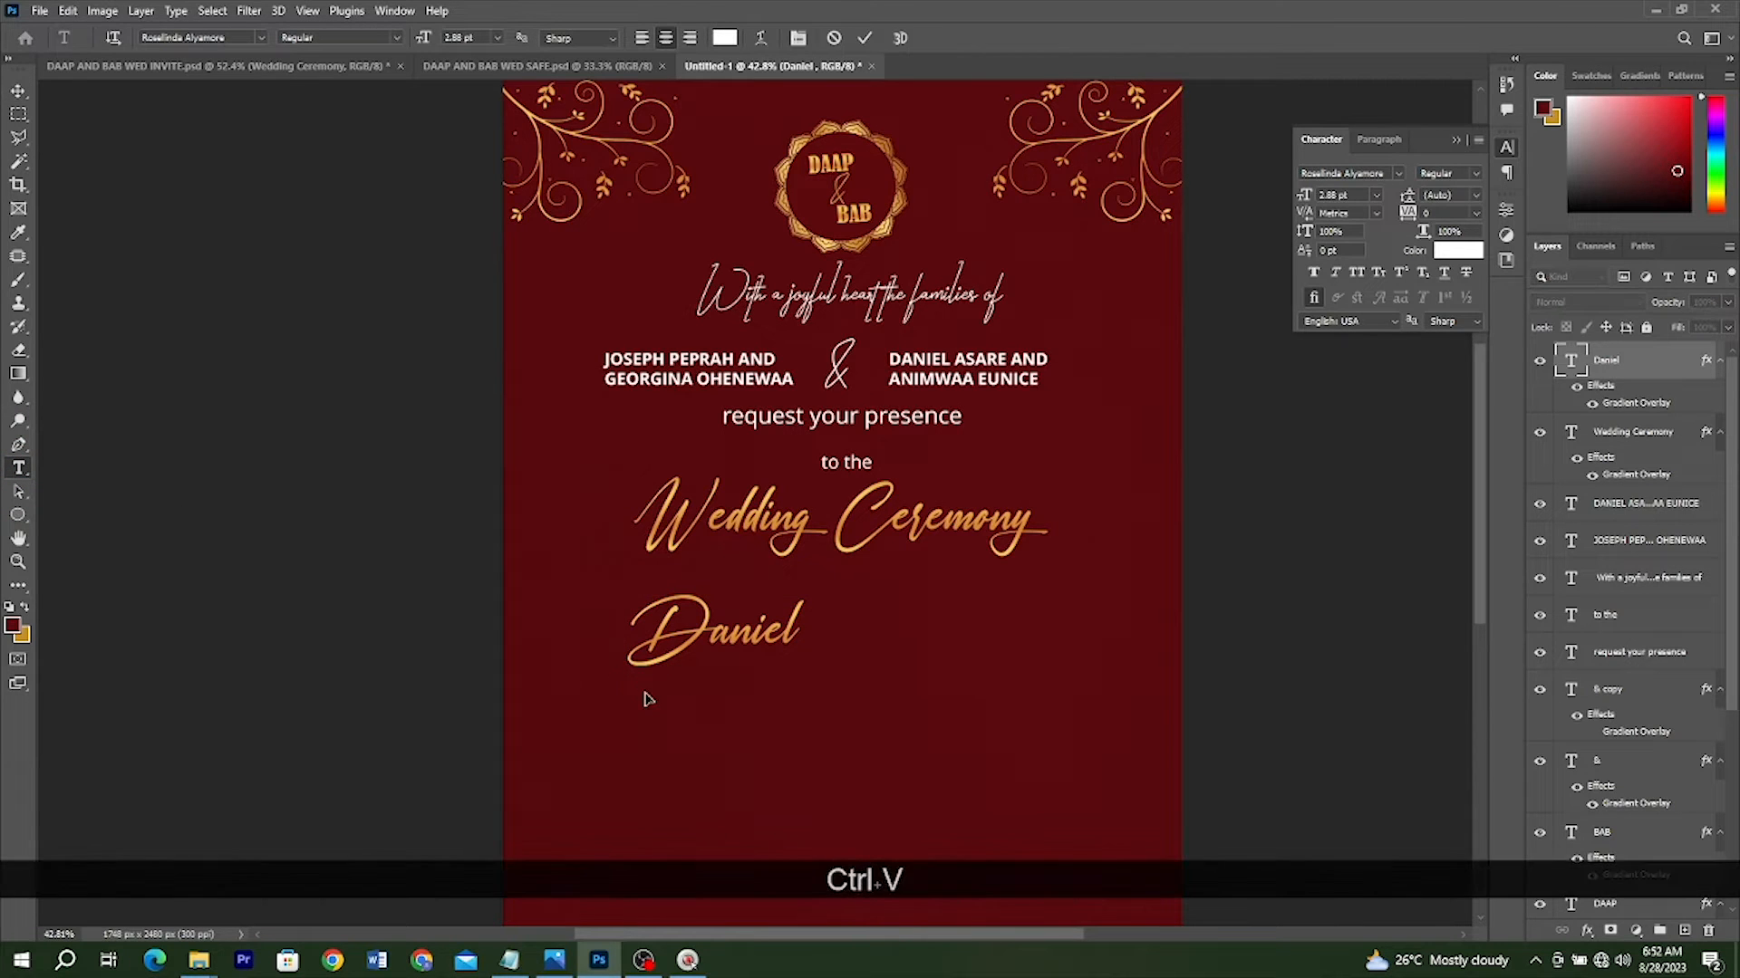
{"action": "left_click", "coordinate": [864, 38]}
{"action": "key", "text": "v"}
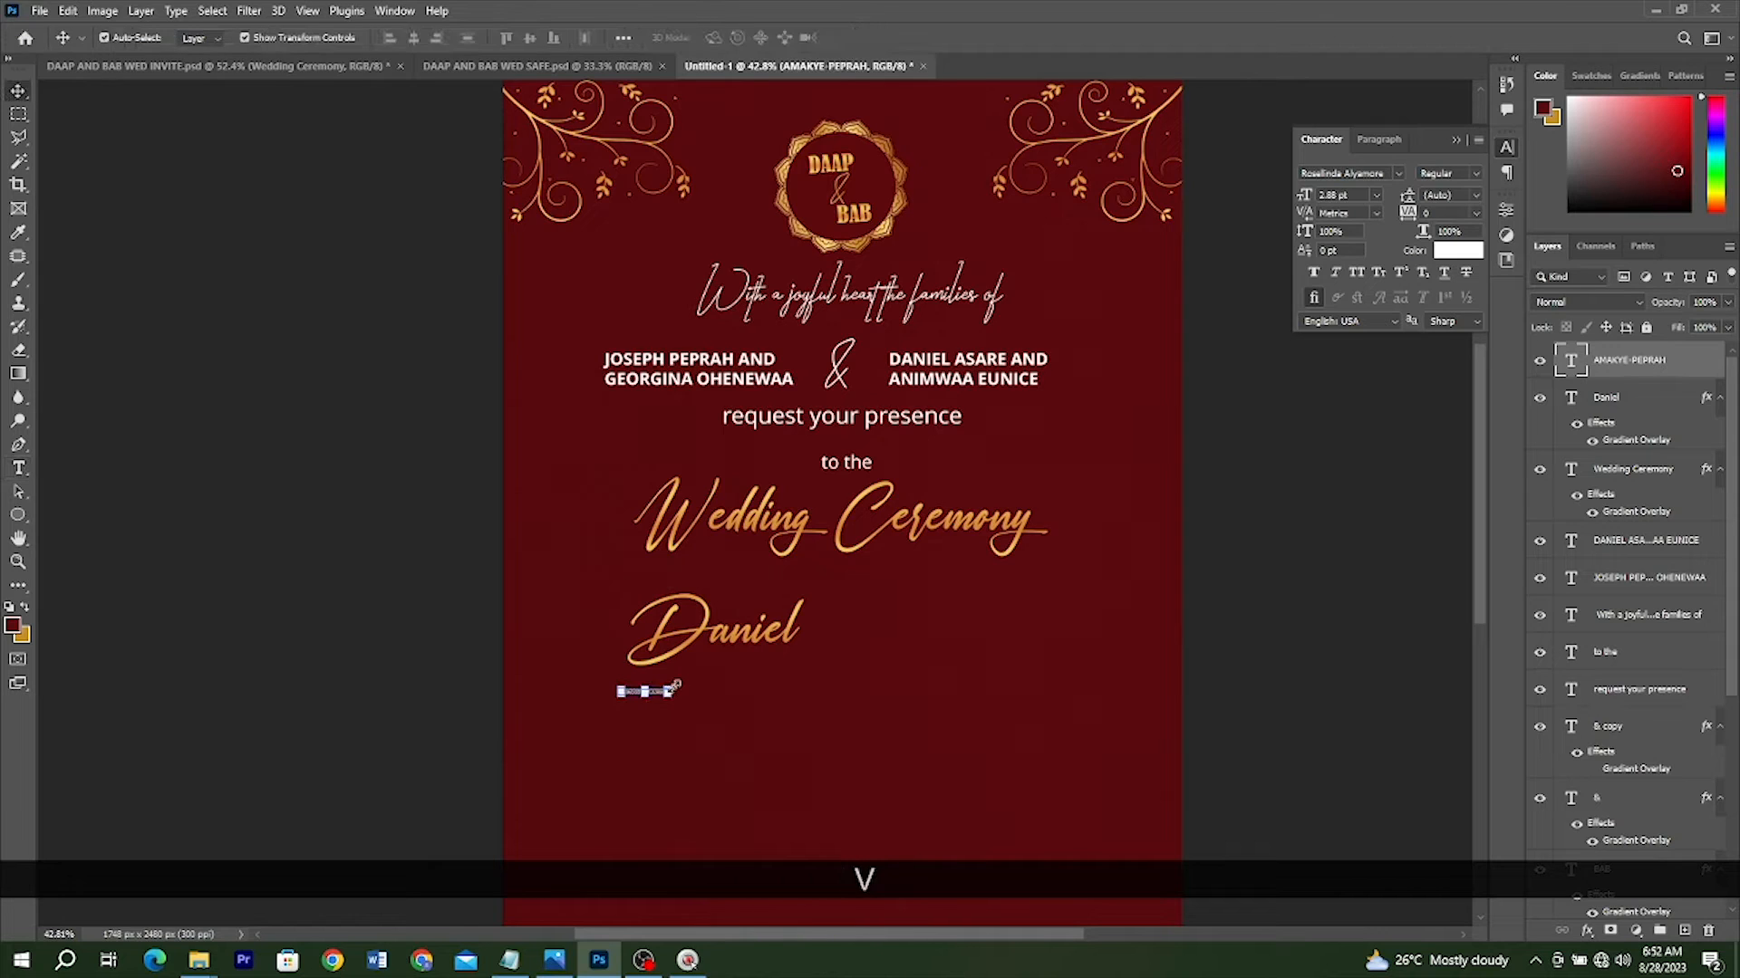
Enlarge the groom's surname to about 11.97 pt and set its font to Open Sans ExtraBold
{"action": "left_click_drag", "start_coordinate": [675, 687], "coordinate": [801, 686]}
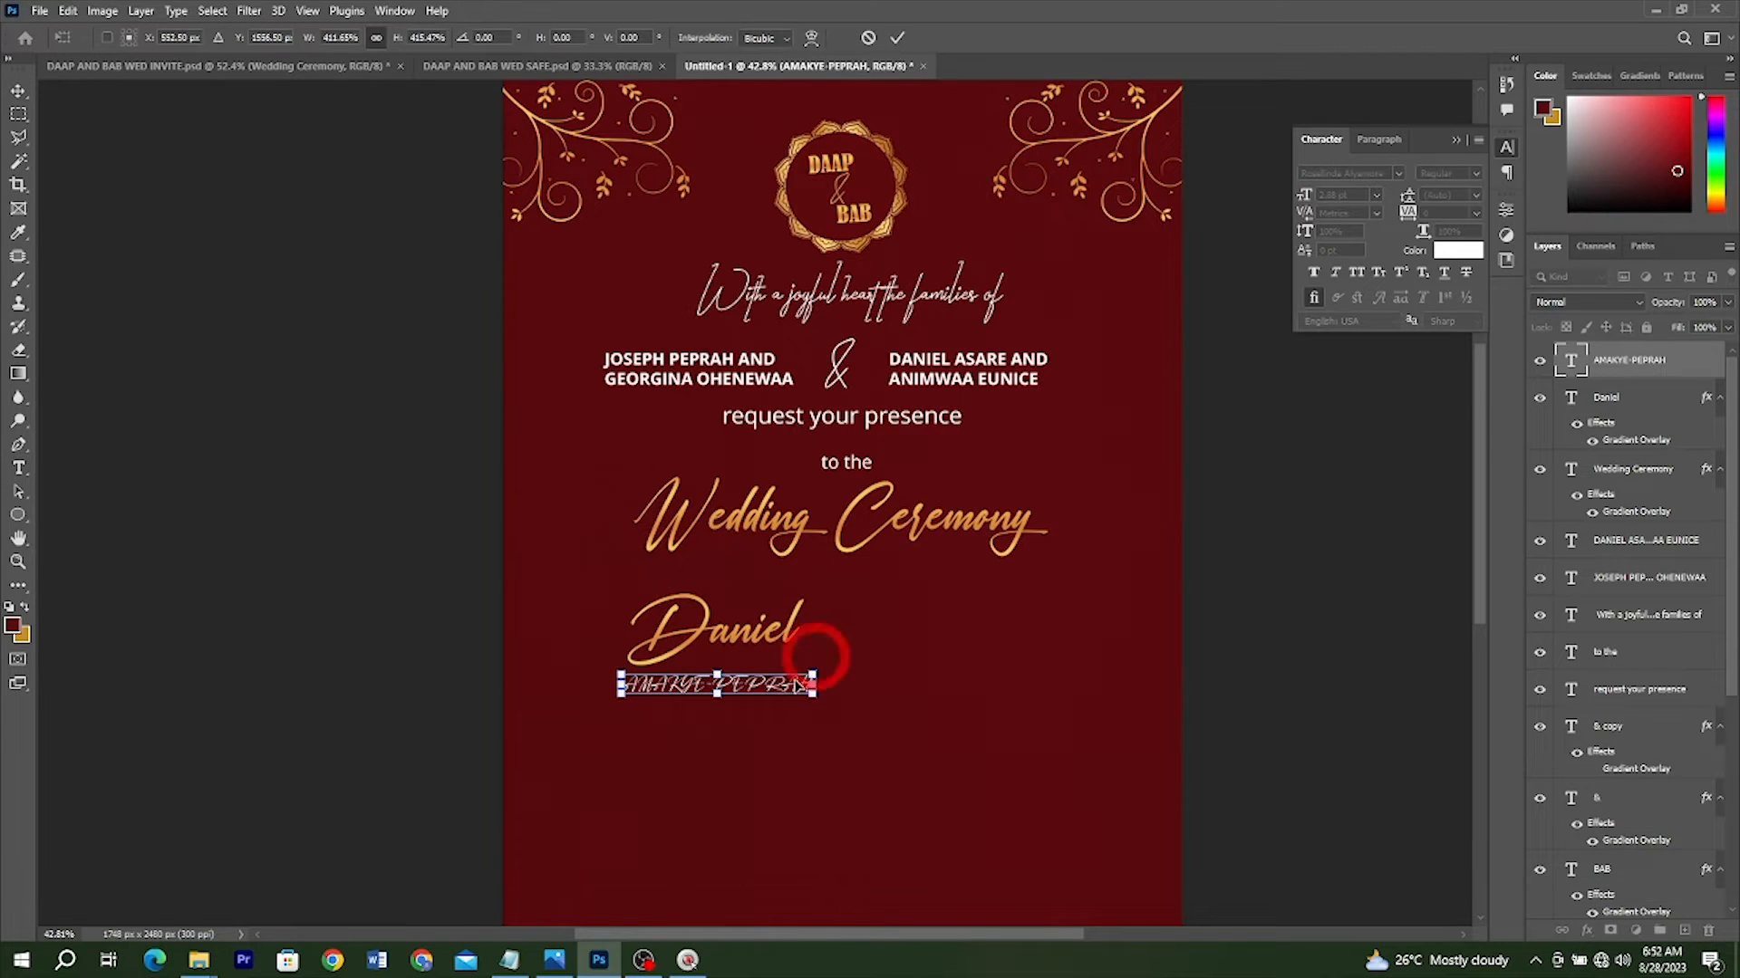
{"action": "key", "text": "Return"}
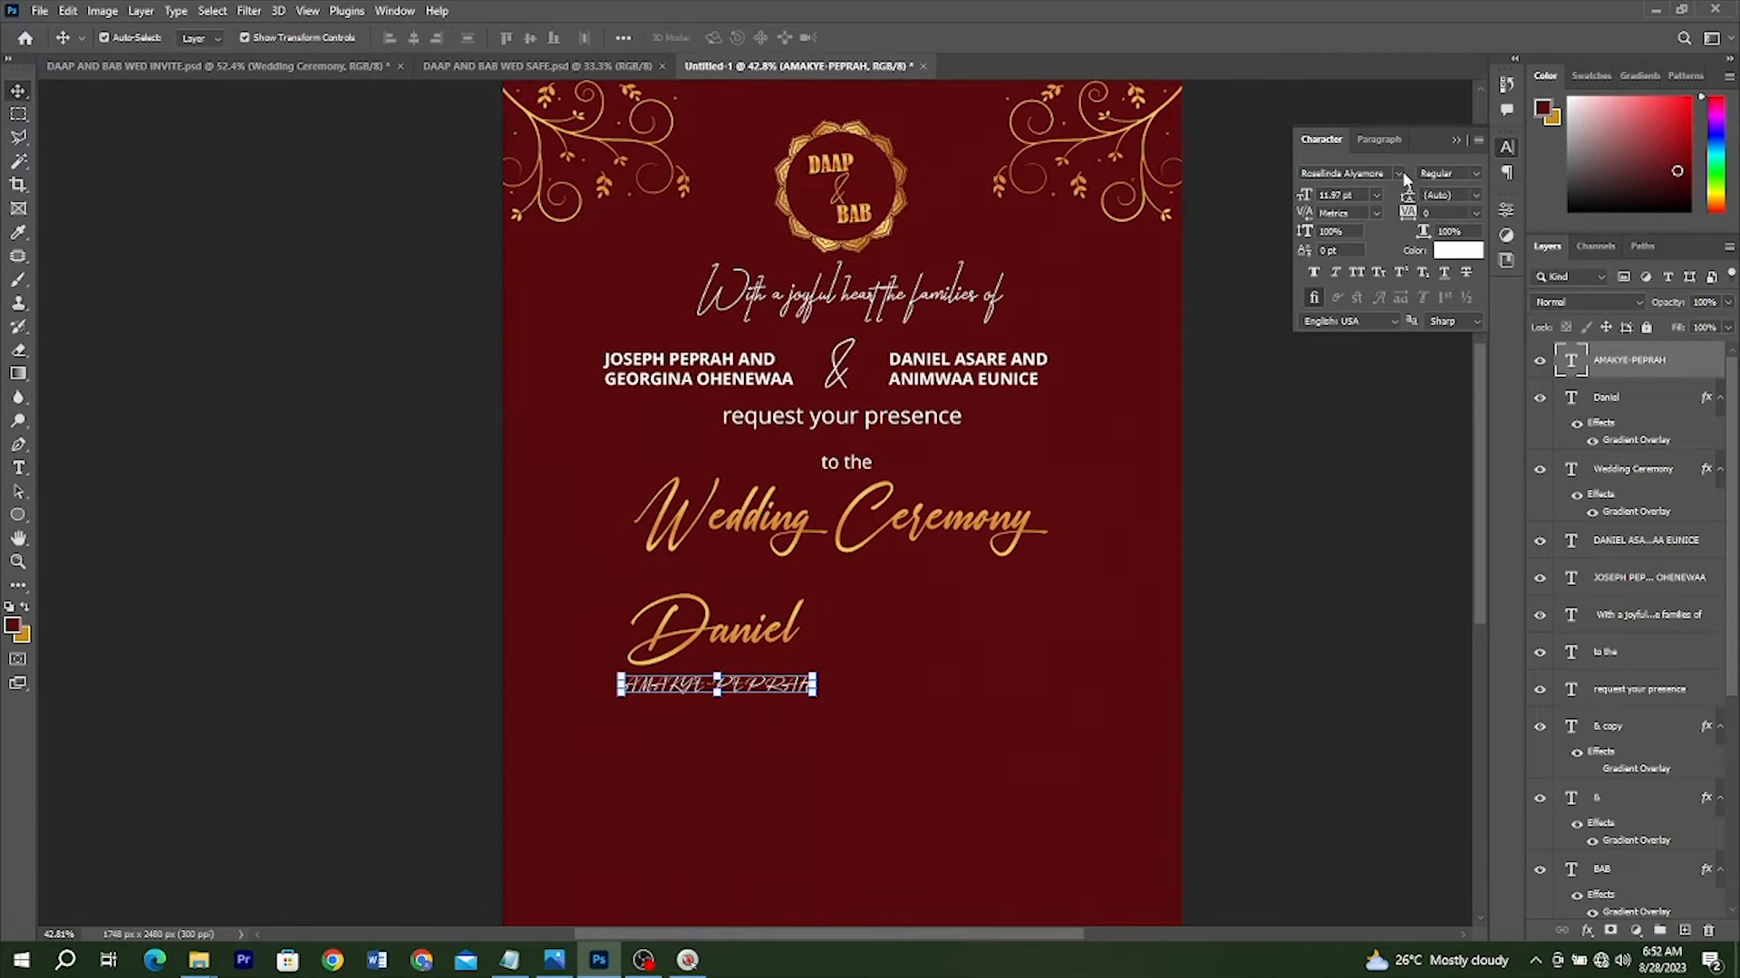
{"action": "left_click", "coordinate": [1400, 174]}
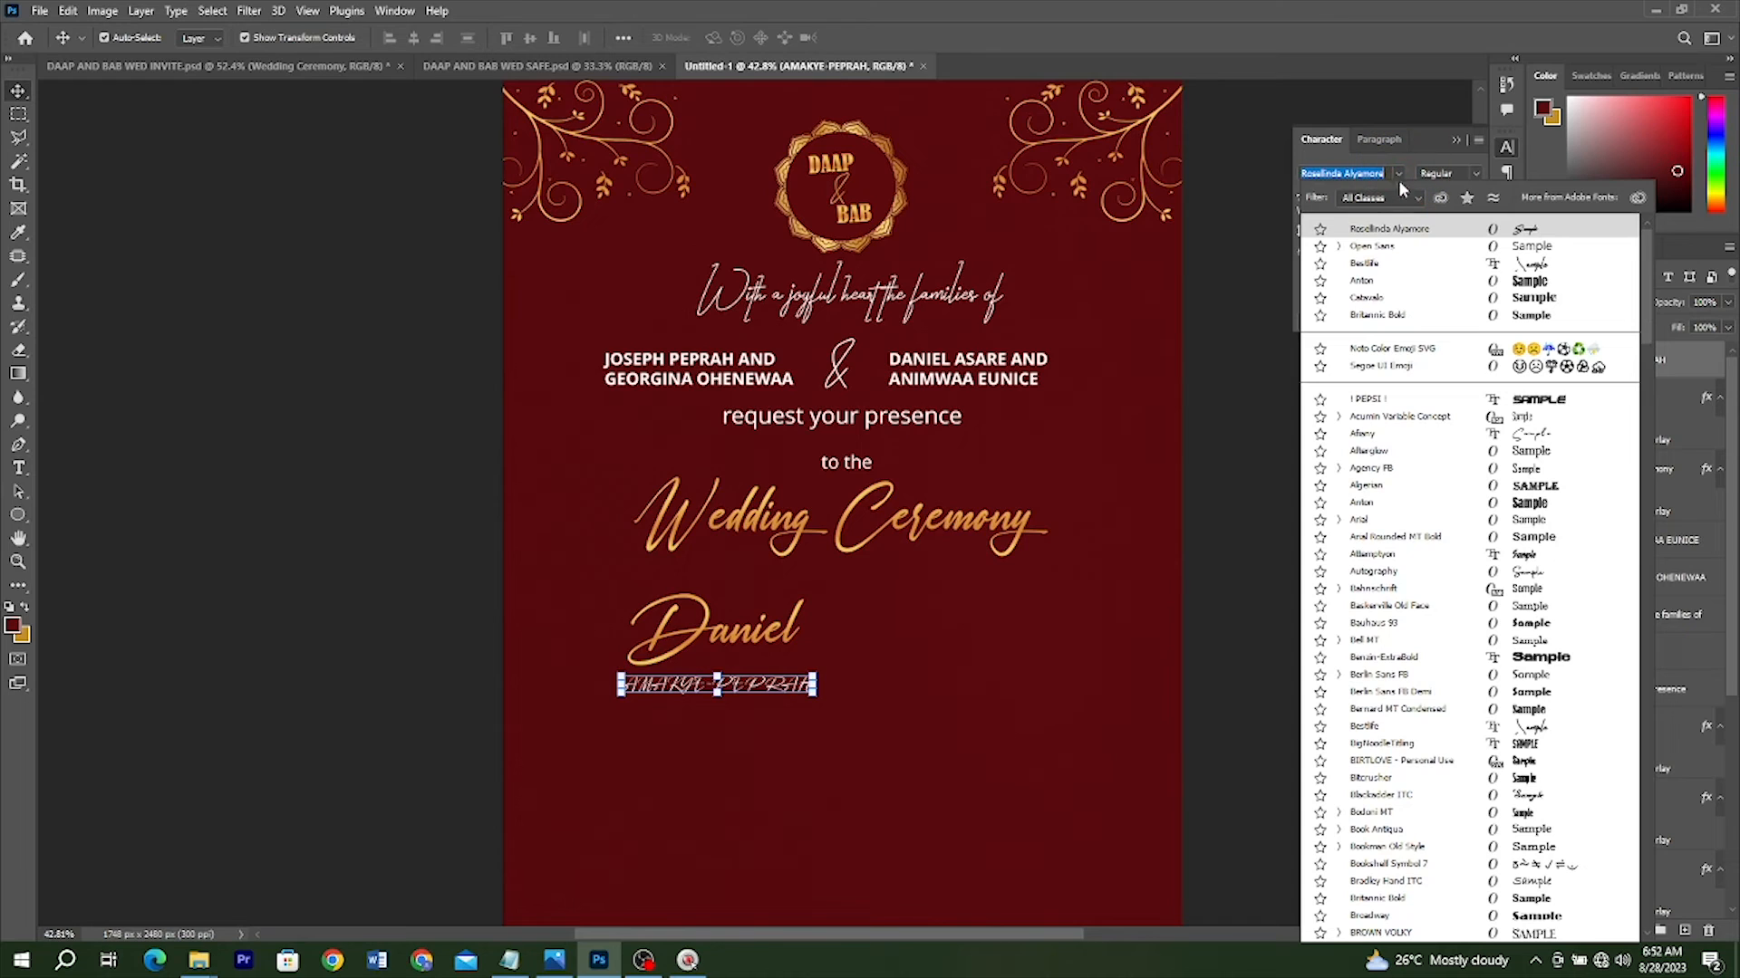
{"action": "left_click", "coordinate": [1368, 247]}
{"action": "left_click", "coordinate": [1468, 174]}
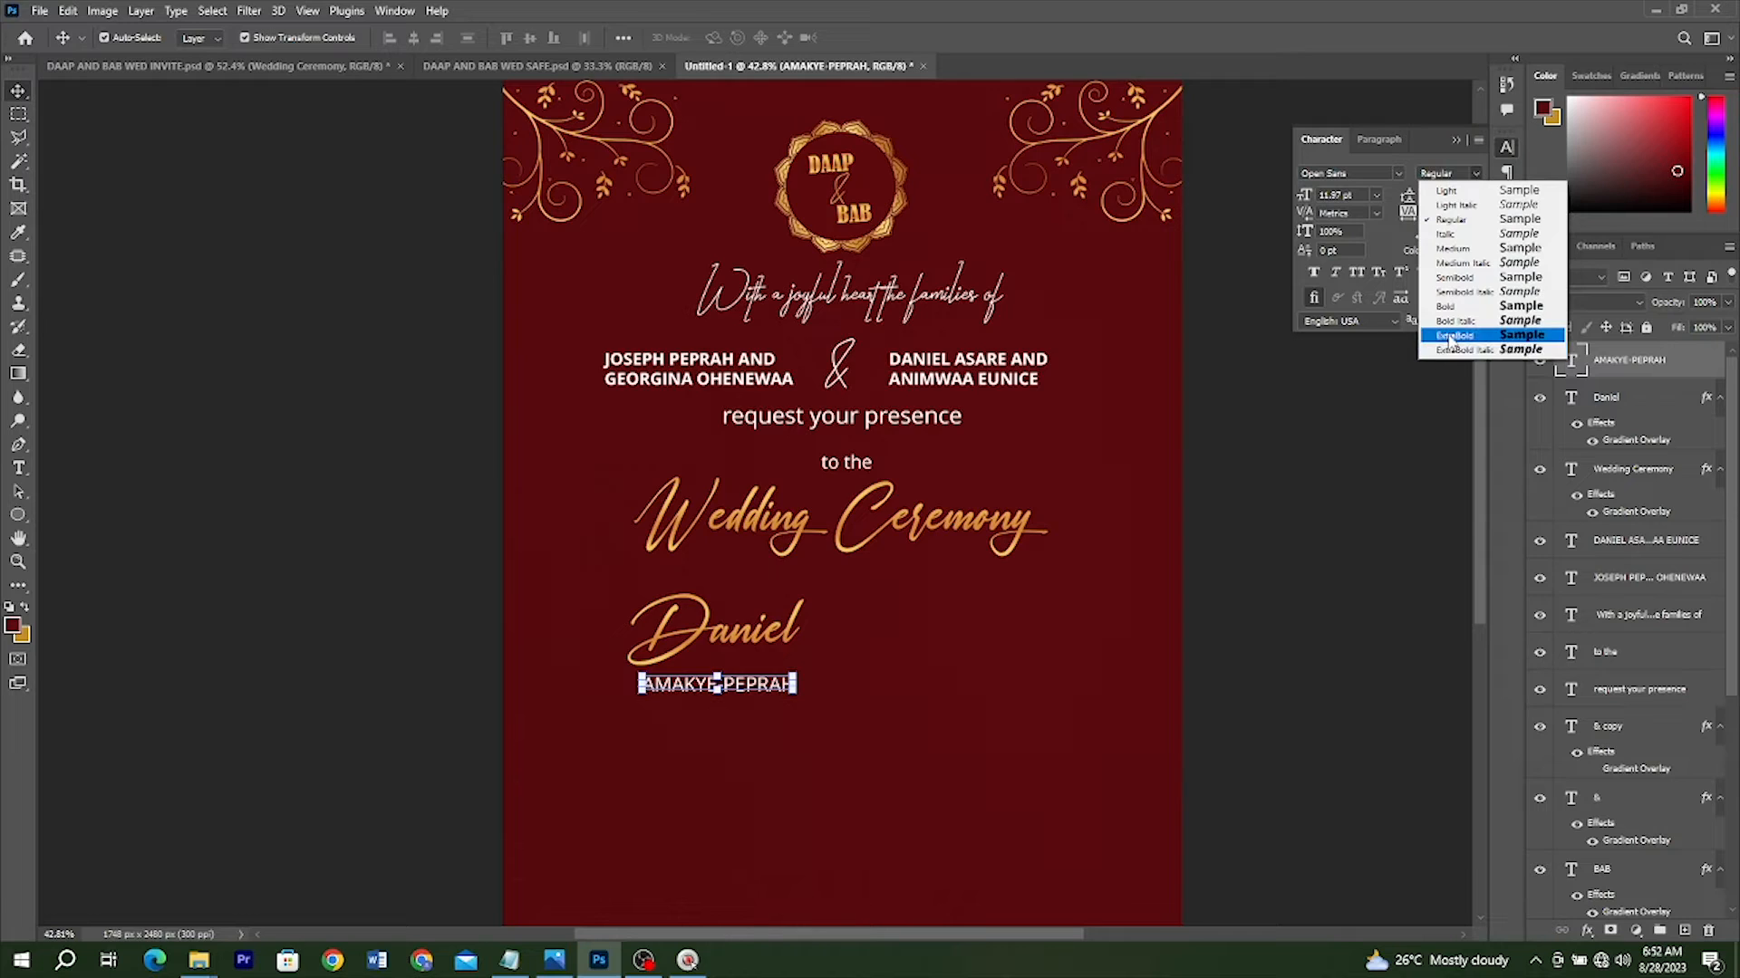
{"action": "left_click", "coordinate": [1452, 335]}
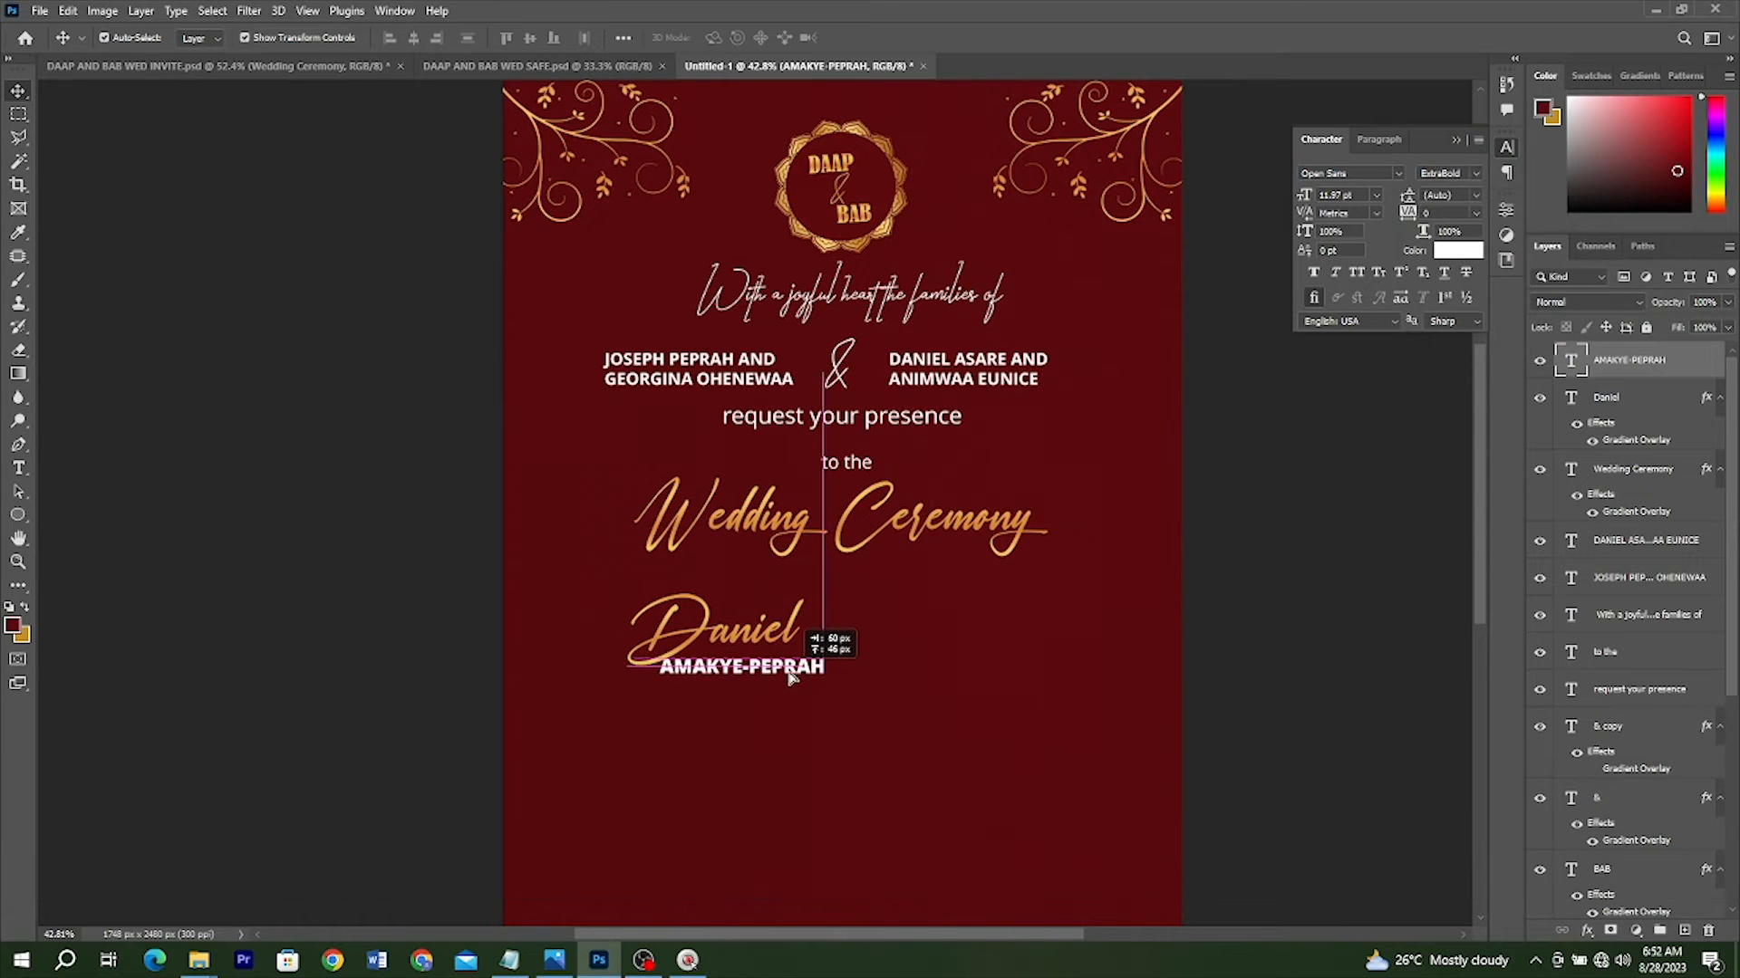
Tuck the groom's surname close under his first name and duplicate both lines beside them as the bride's first name and surname
{"action": "left_click_drag", "start_coordinate": [764, 691], "coordinate": [786, 668]}
{"action": "key", "text": "shift"}
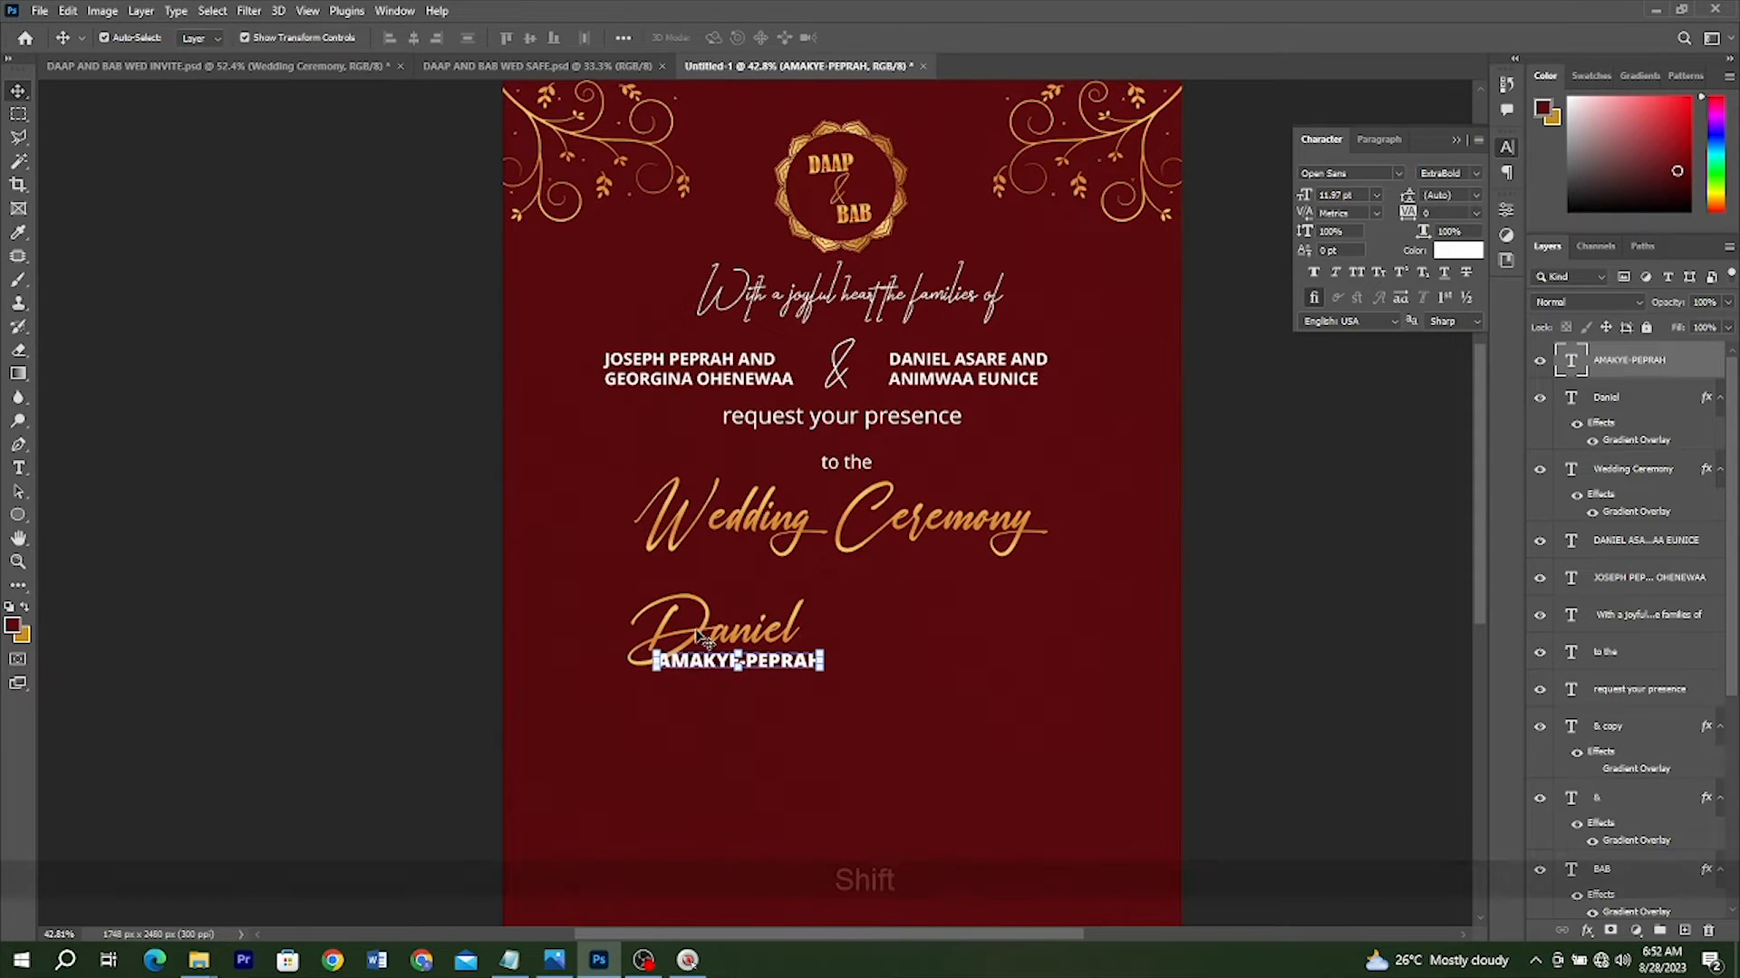
{"action": "left_click", "coordinate": [702, 634], "text": "shift"}
{"action": "left_click_drag", "start_coordinate": [702, 634], "coordinate": [963, 634]}
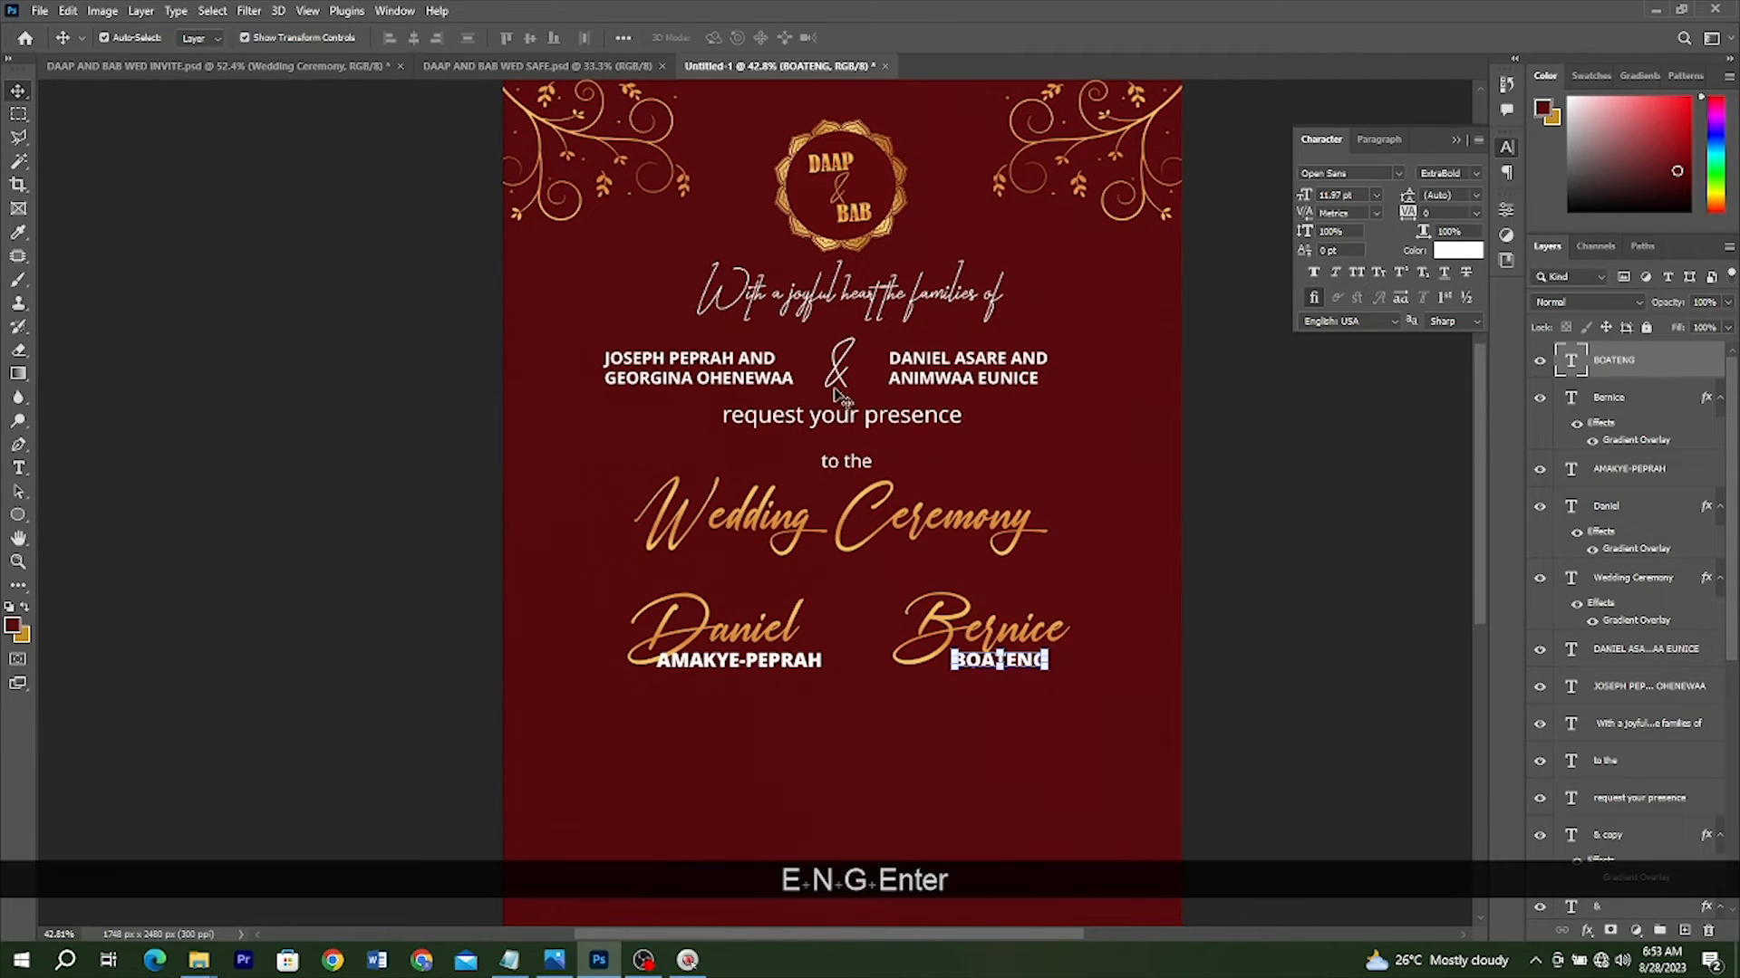
Place a copy of the "&" between the couple's names, enlarged to about 27.49 pt, and turn on its gold gradient overlay
{"action": "key", "text": "alt"}
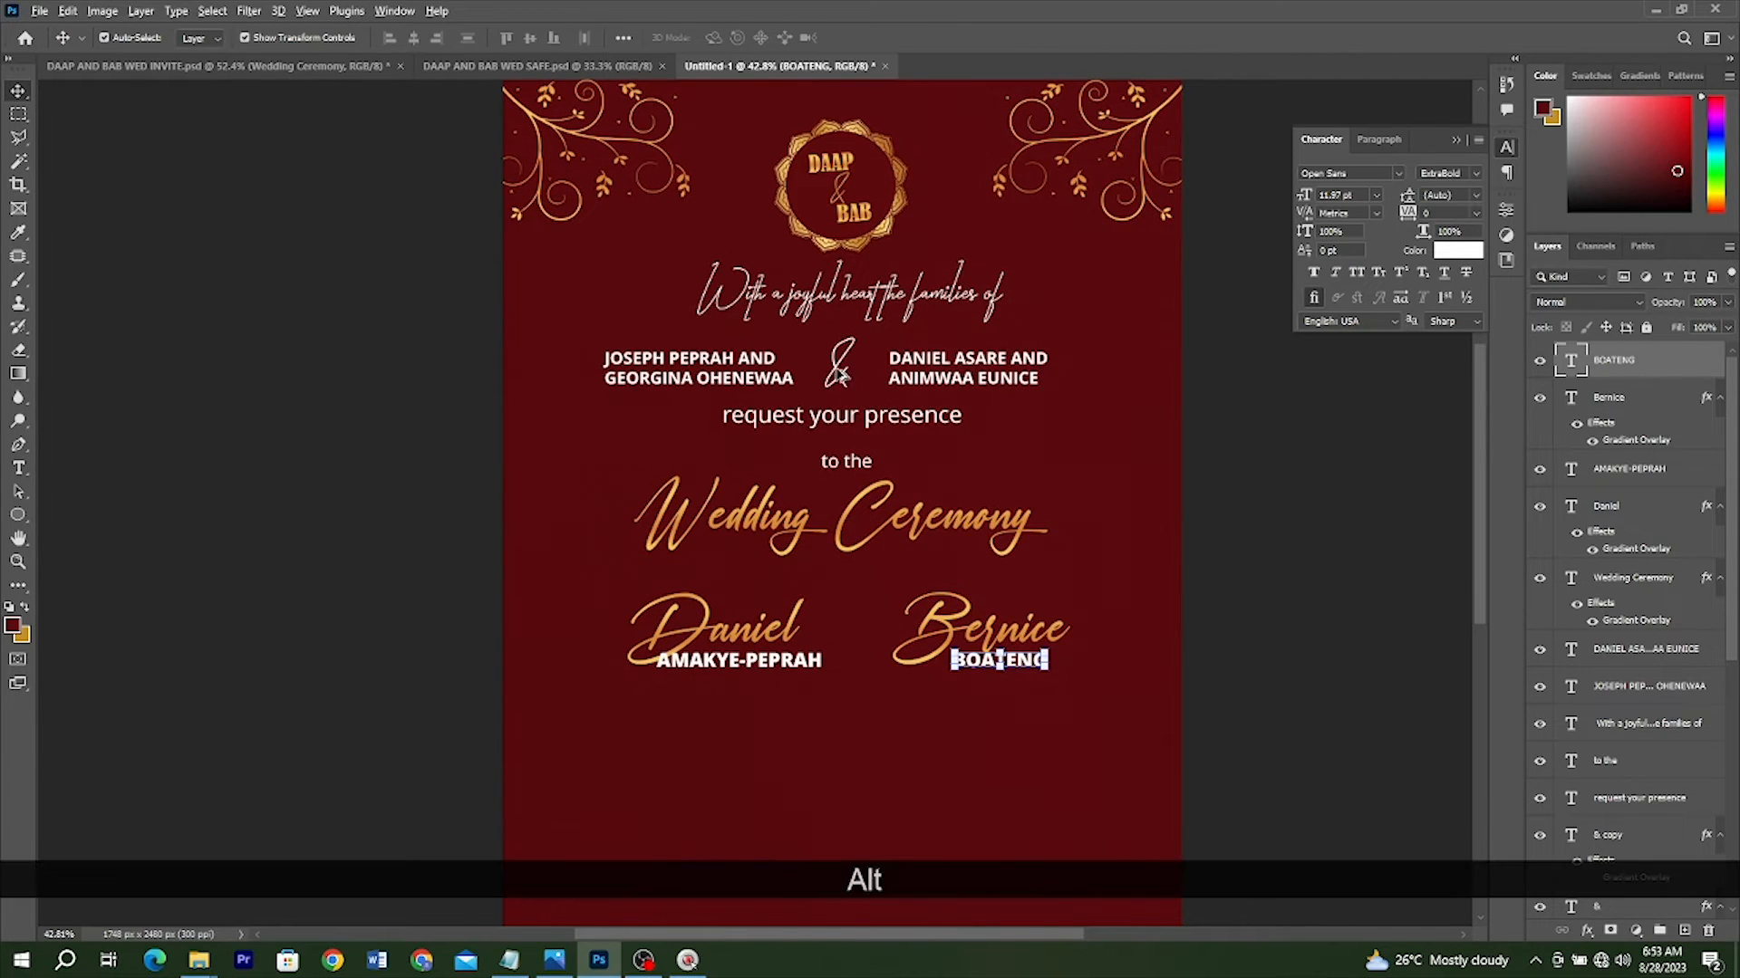
{"action": "left_click_drag", "start_coordinate": [853, 450], "coordinate": [881, 587]}
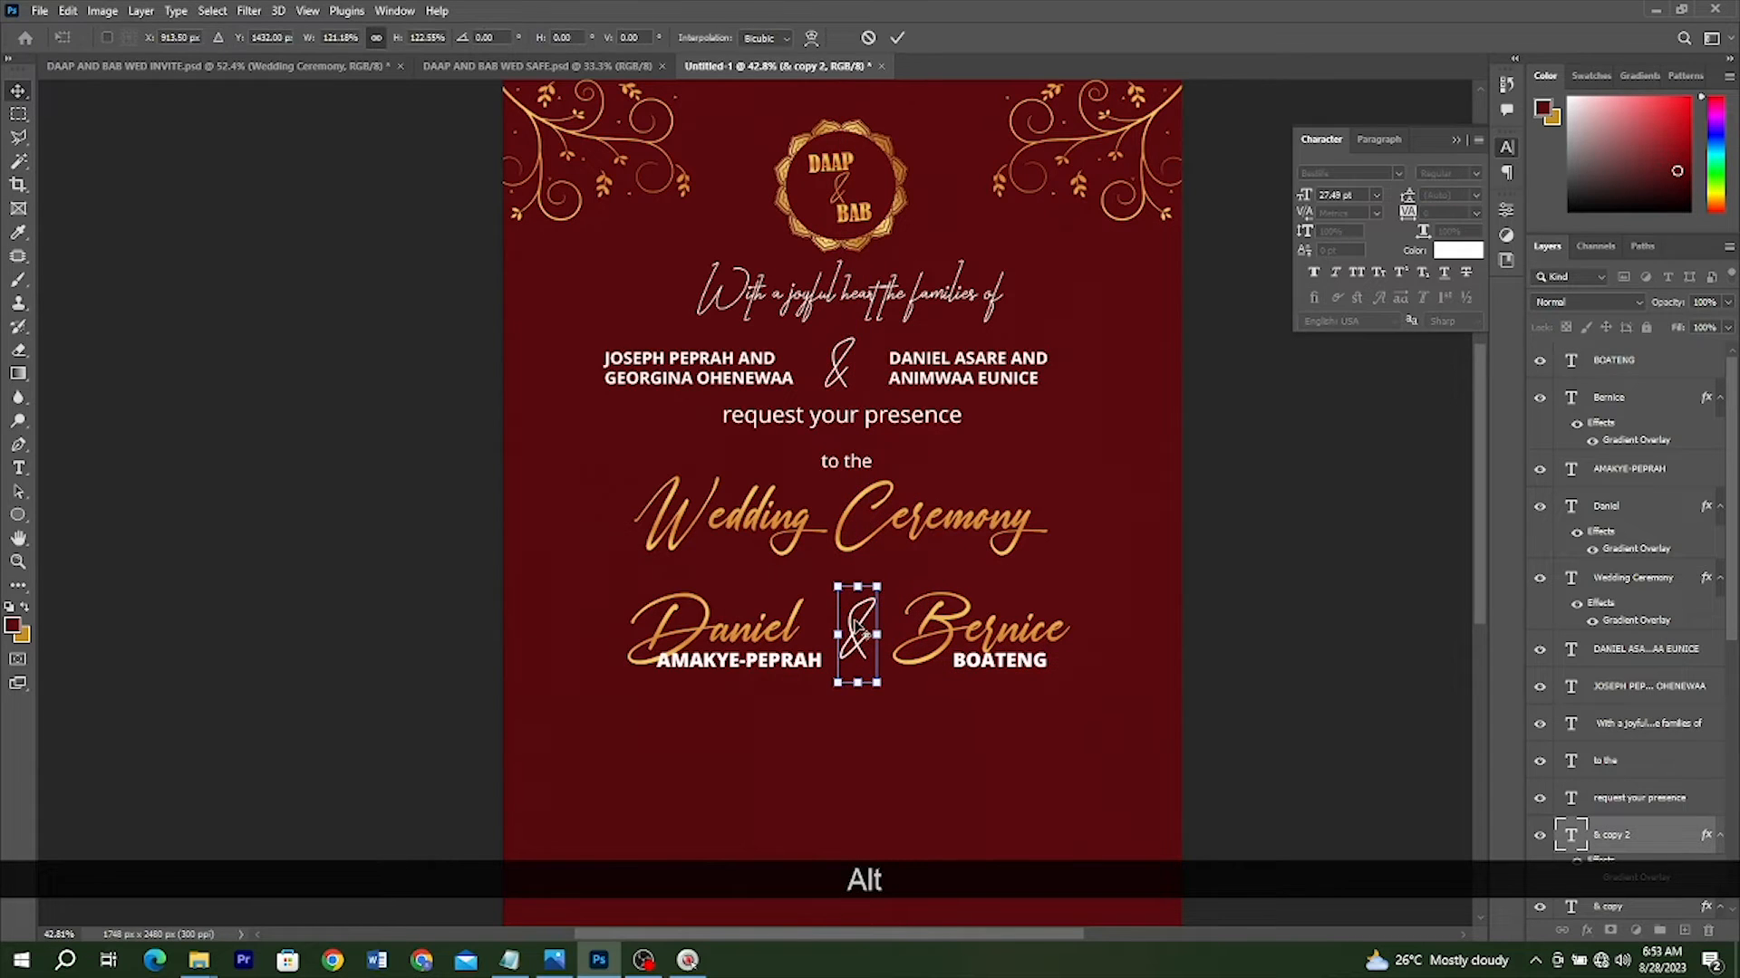
{"action": "double_click", "coordinate": [855, 625]}
{"action": "right_click", "coordinate": [1652, 845]}
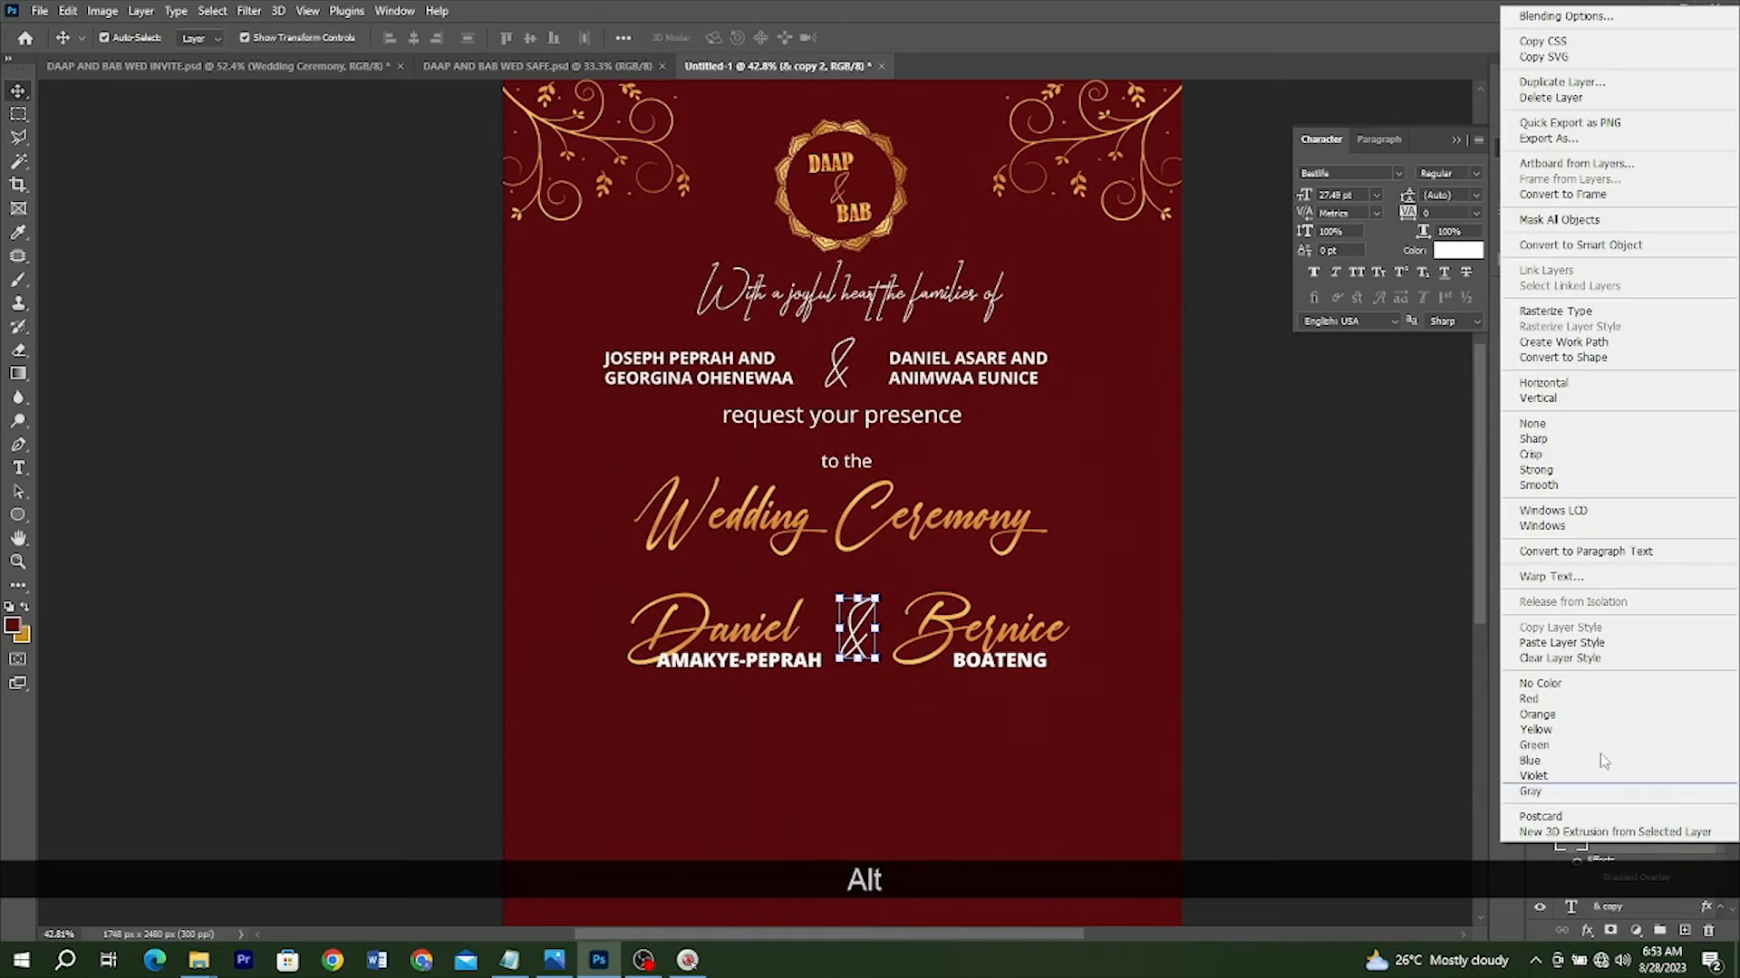
{"action": "left_click", "coordinate": [1267, 611]}
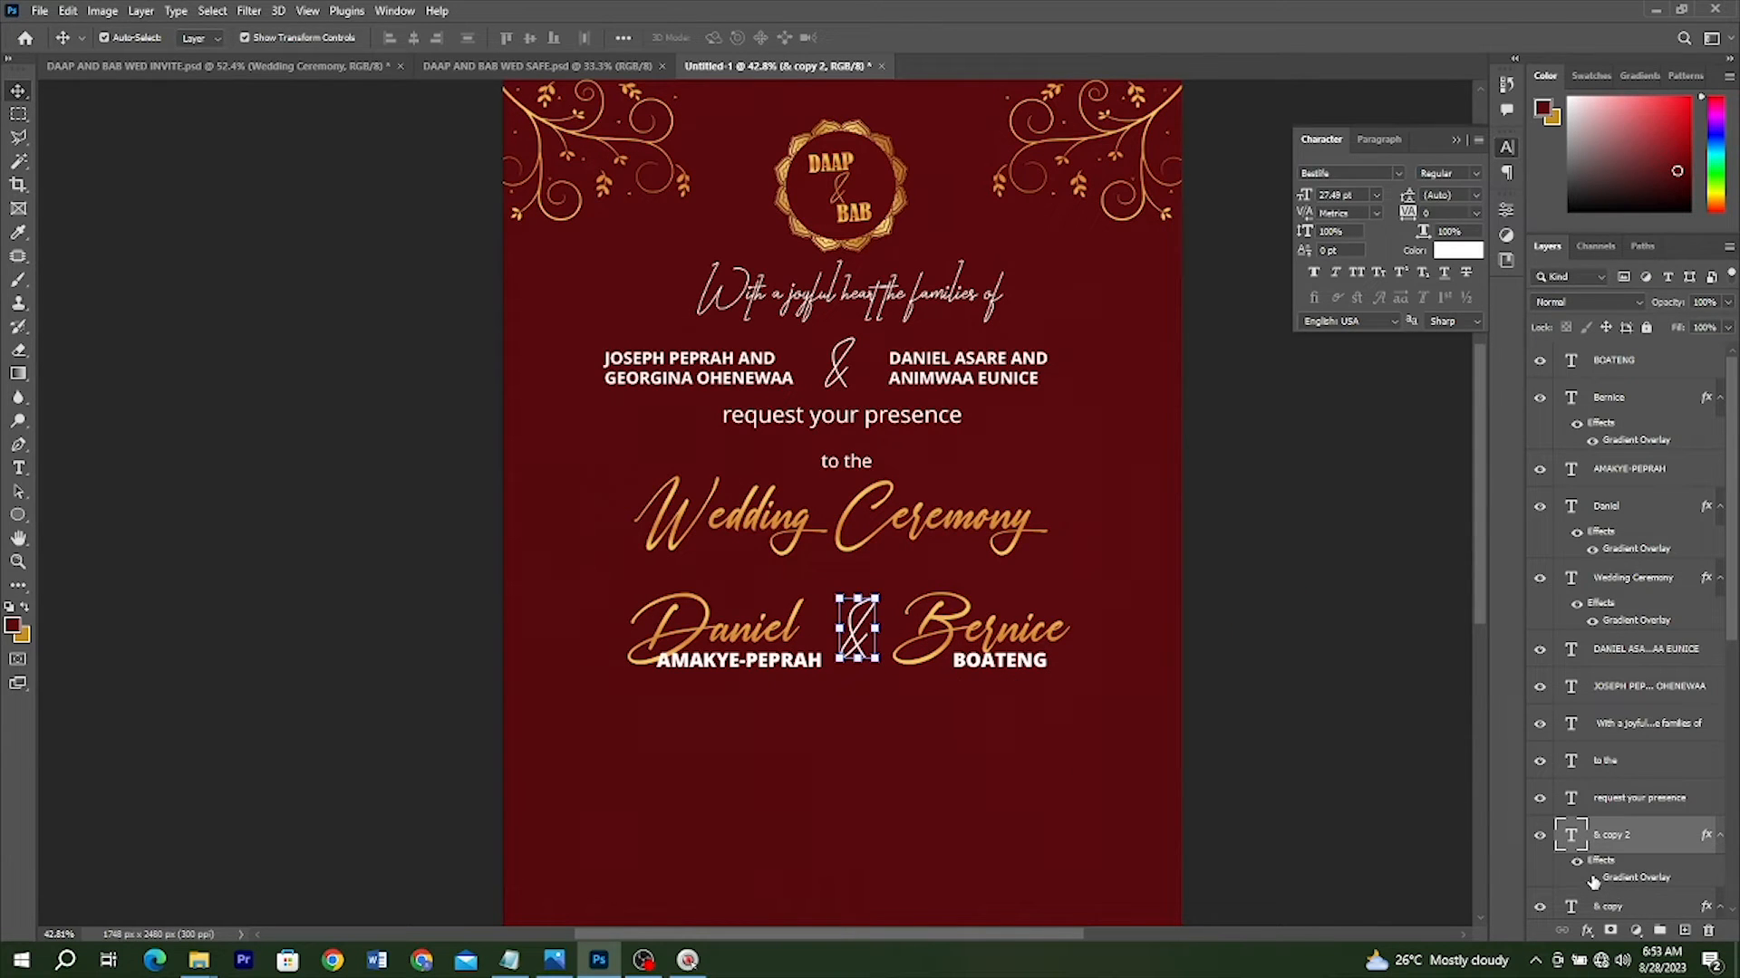
{"action": "left_click", "coordinate": [1330, 681]}
Duplicate "to the" below "Wedding Ceremony" and replace its wording with "between their son and daughter" copied from the finished invitation
{"action": "key", "text": "alt"}
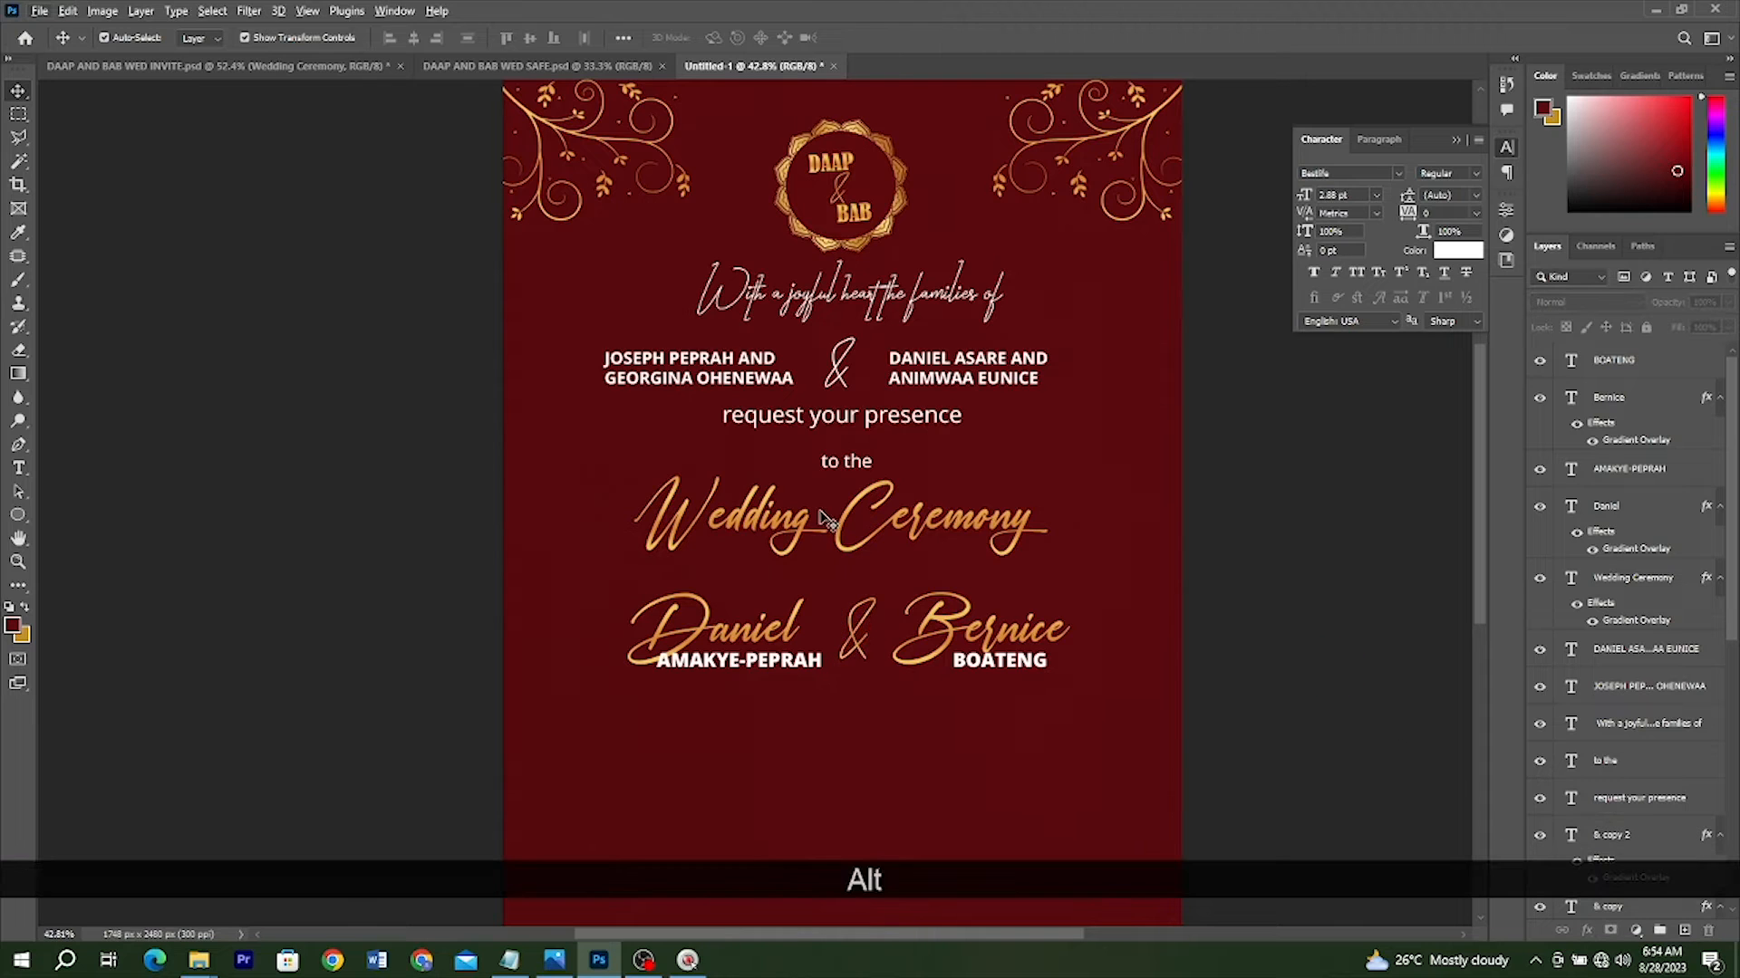
{"action": "left_click_drag", "start_coordinate": [850, 467], "coordinate": [853, 591]}
{"action": "key", "text": "ctrl+c"}
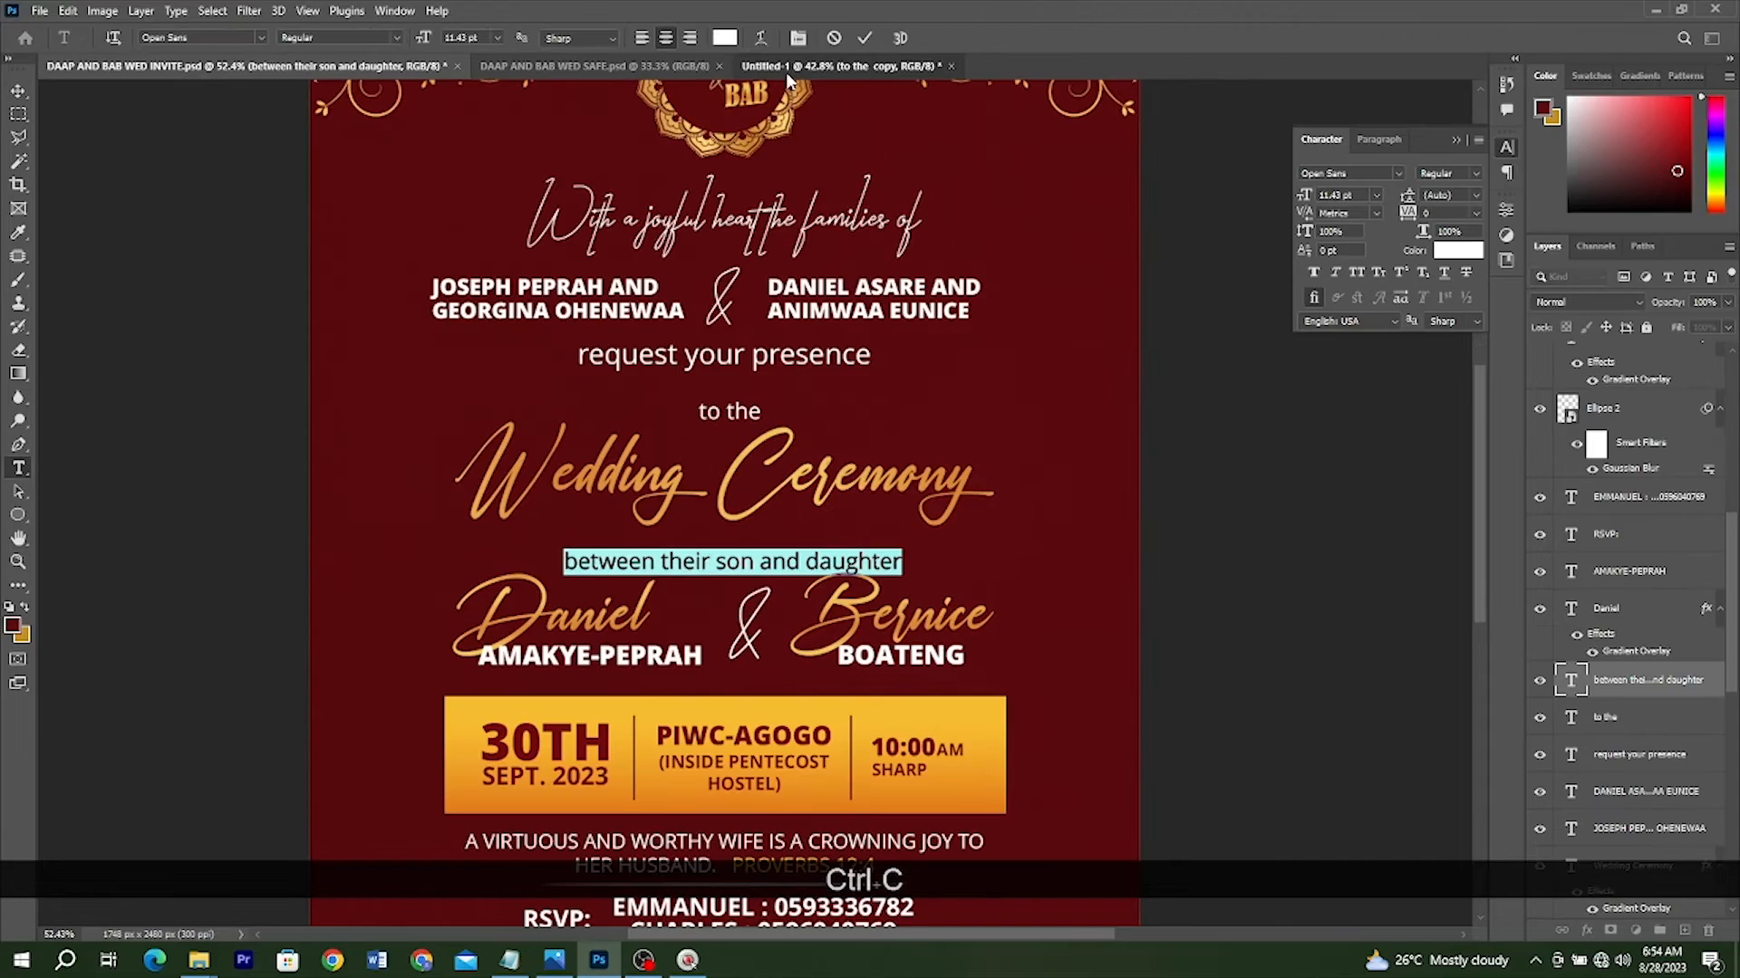
{"action": "left_click", "coordinate": [786, 69]}
{"action": "scroll", "coordinate": [735, 542], "scroll_direction": "up", "scroll_amount": 4}
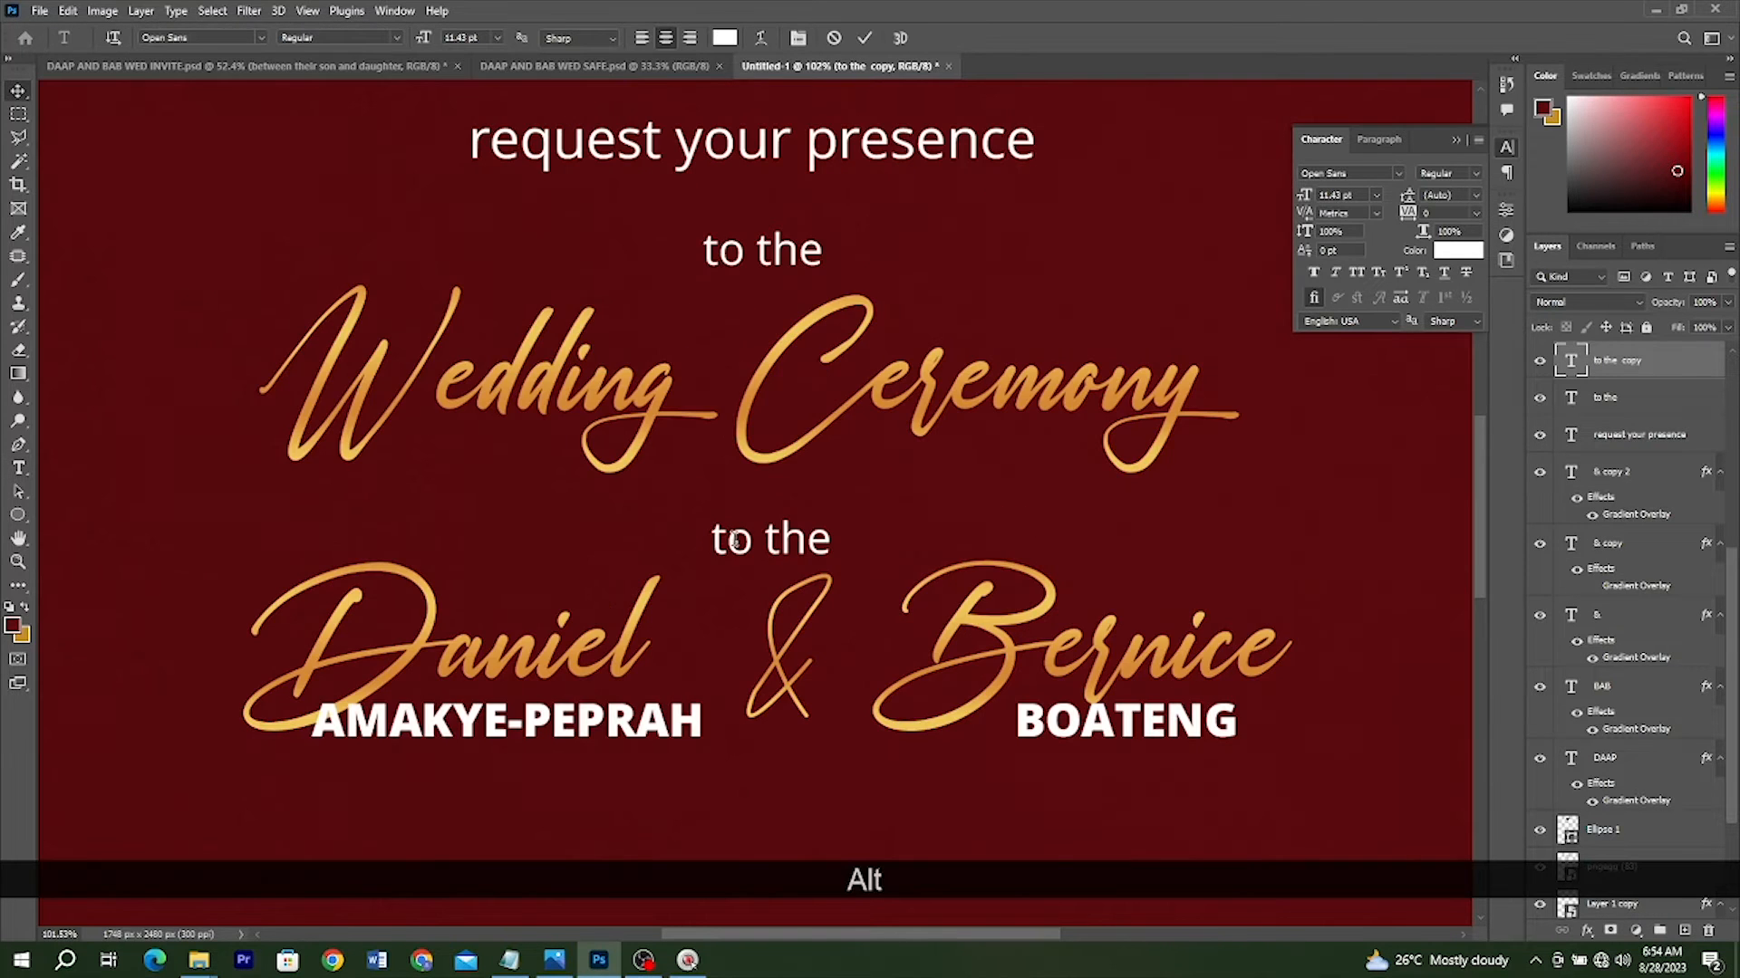
{"action": "double_click", "coordinate": [735, 542]}
{"action": "key", "text": "ctrl+v"}
{"action": "key", "text": "Return"}
{"action": "scroll", "coordinate": [835, 568], "scroll_direction": "down", "scroll_amount": 3}
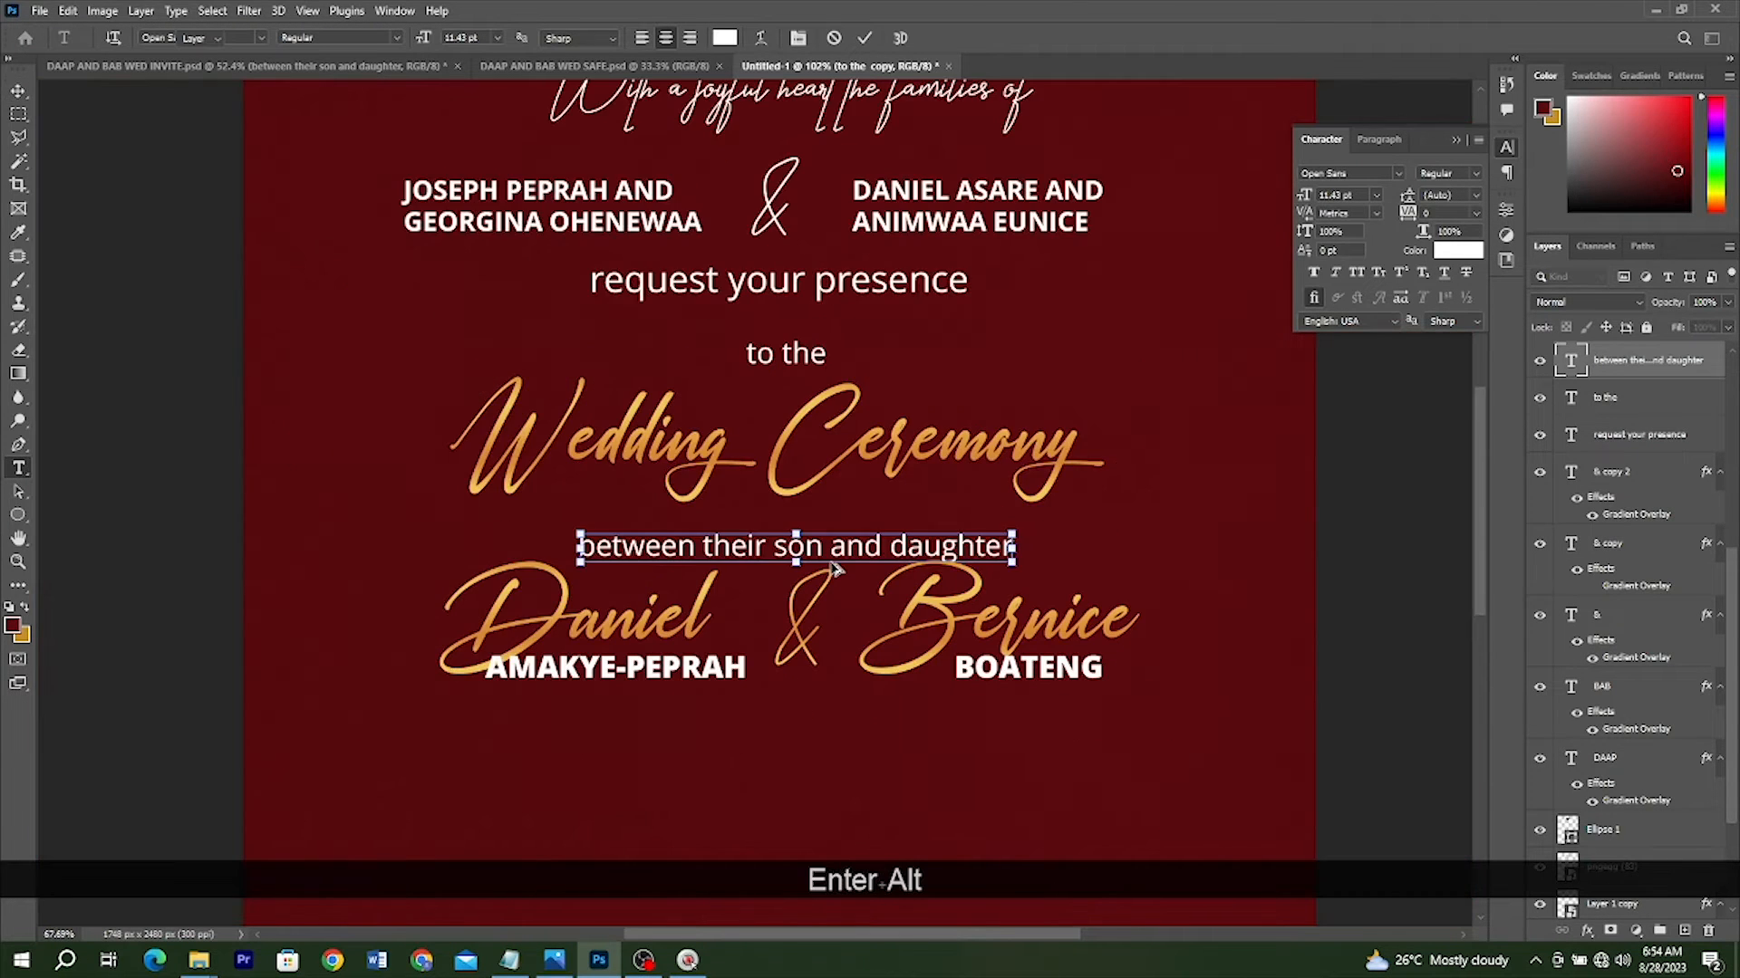
{"action": "scroll", "coordinate": [835, 568], "scroll_direction": "down", "scroll_amount": 2}
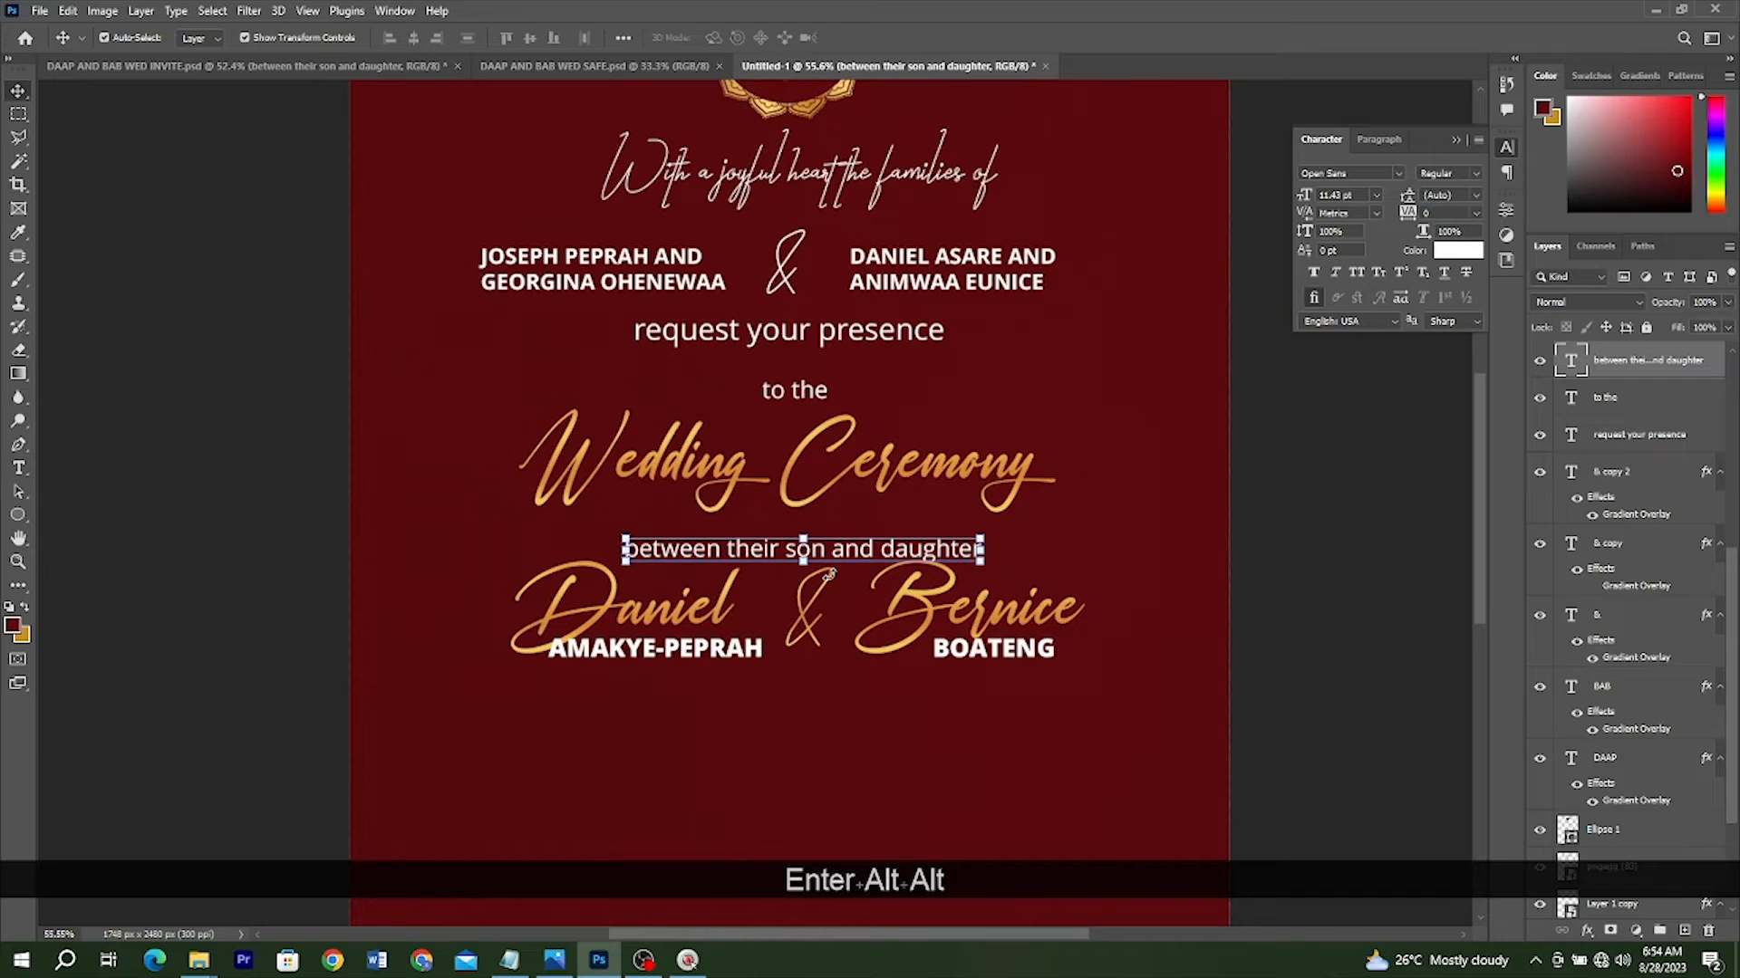
{"action": "scroll", "coordinate": [828, 574], "scroll_direction": "down", "scroll_amount": 2}
{"action": "scroll", "coordinate": [1018, 529], "scroll_direction": "down", "scroll_amount": 2}
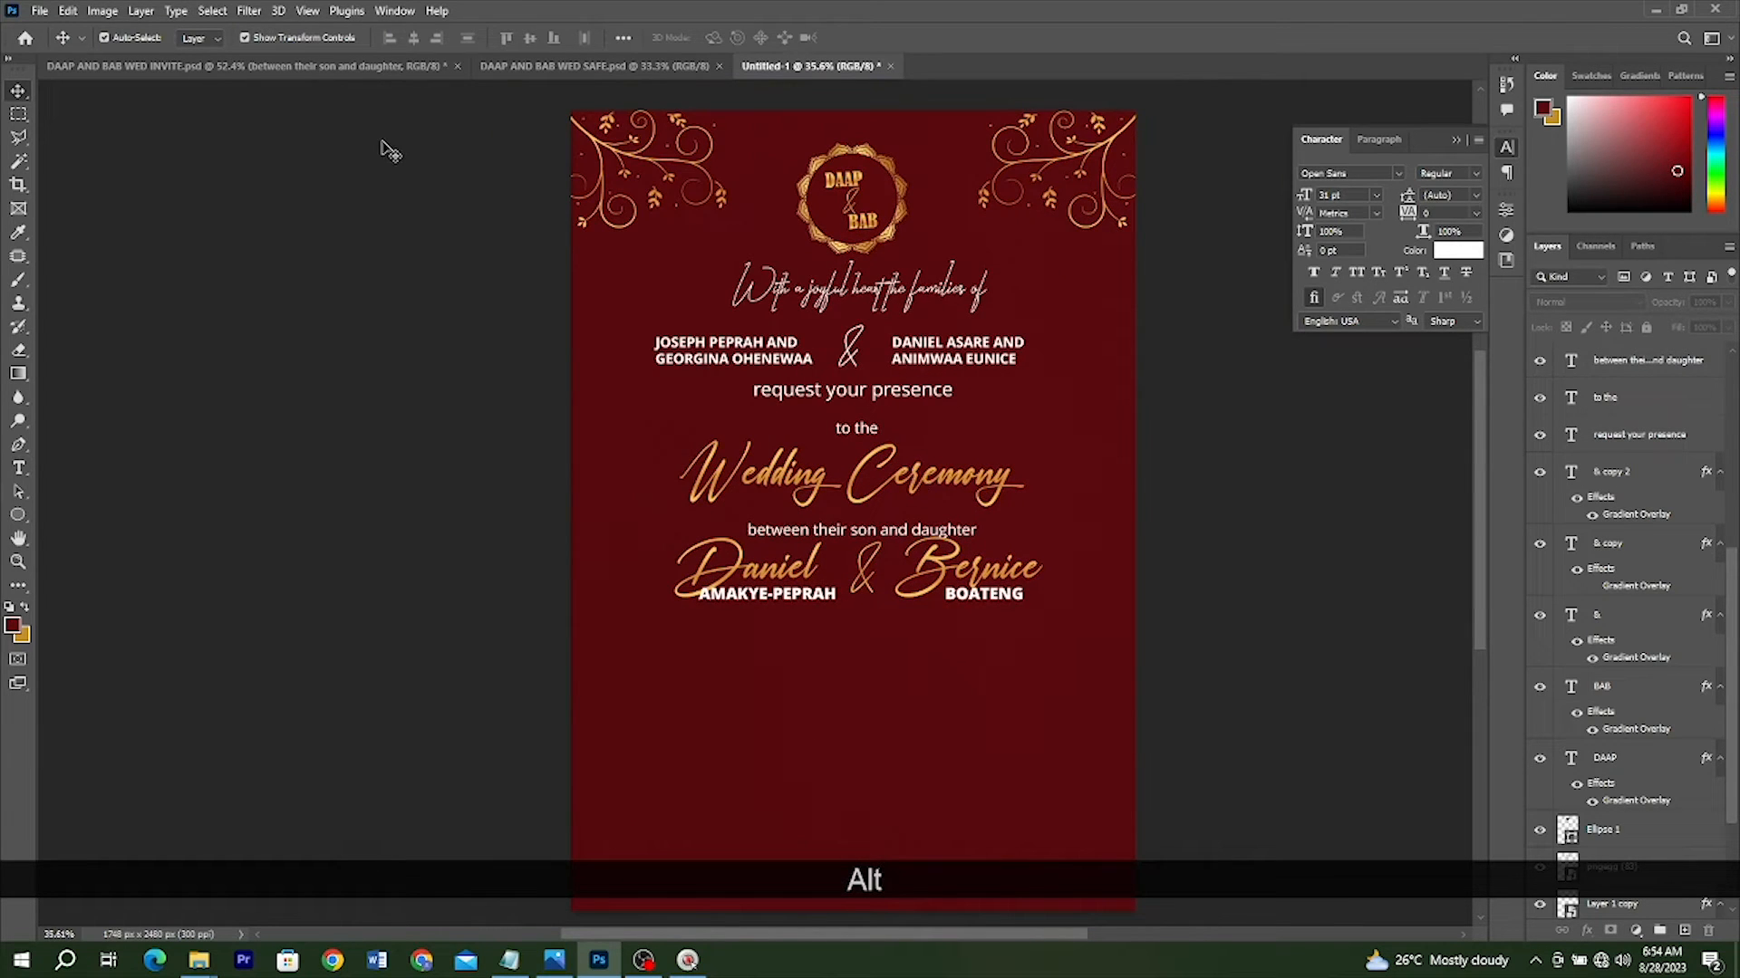
Reproduce the finished invitation's gold date, venue and time banner with the verse and RSVP lines below the couple's names
{"action": "left_click", "coordinate": [337, 65]}
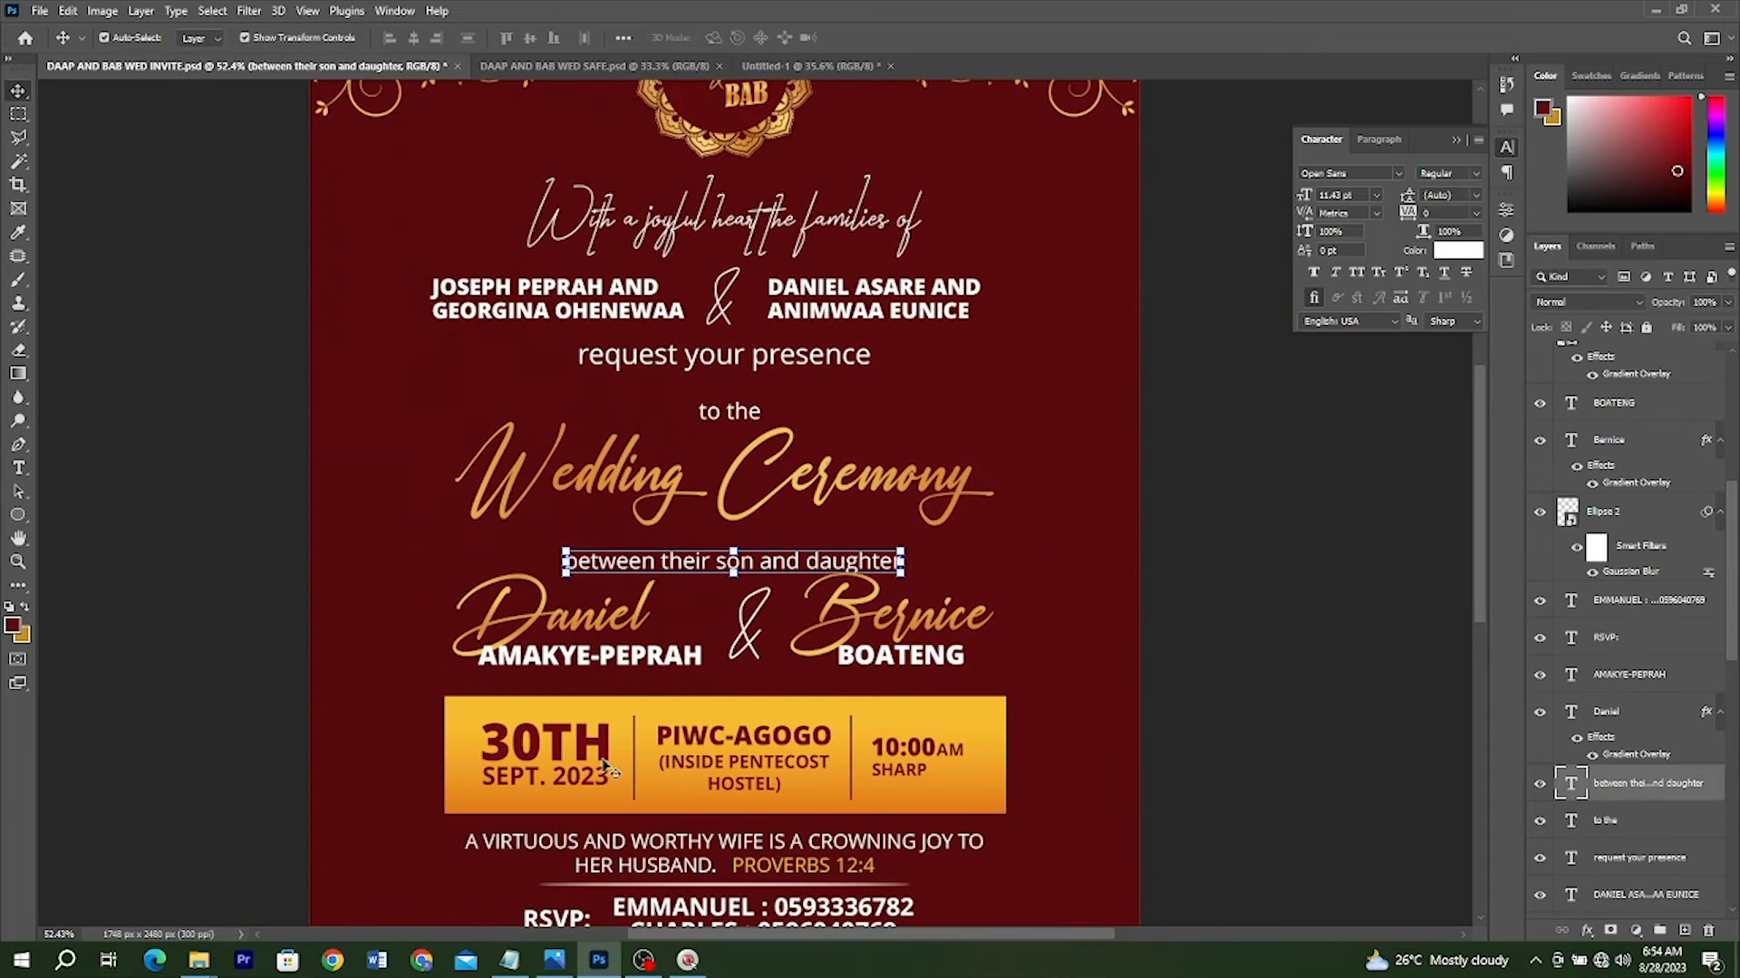
{"action": "scroll", "coordinate": [671, 661], "scroll_direction": "down", "scroll_amount": 3}
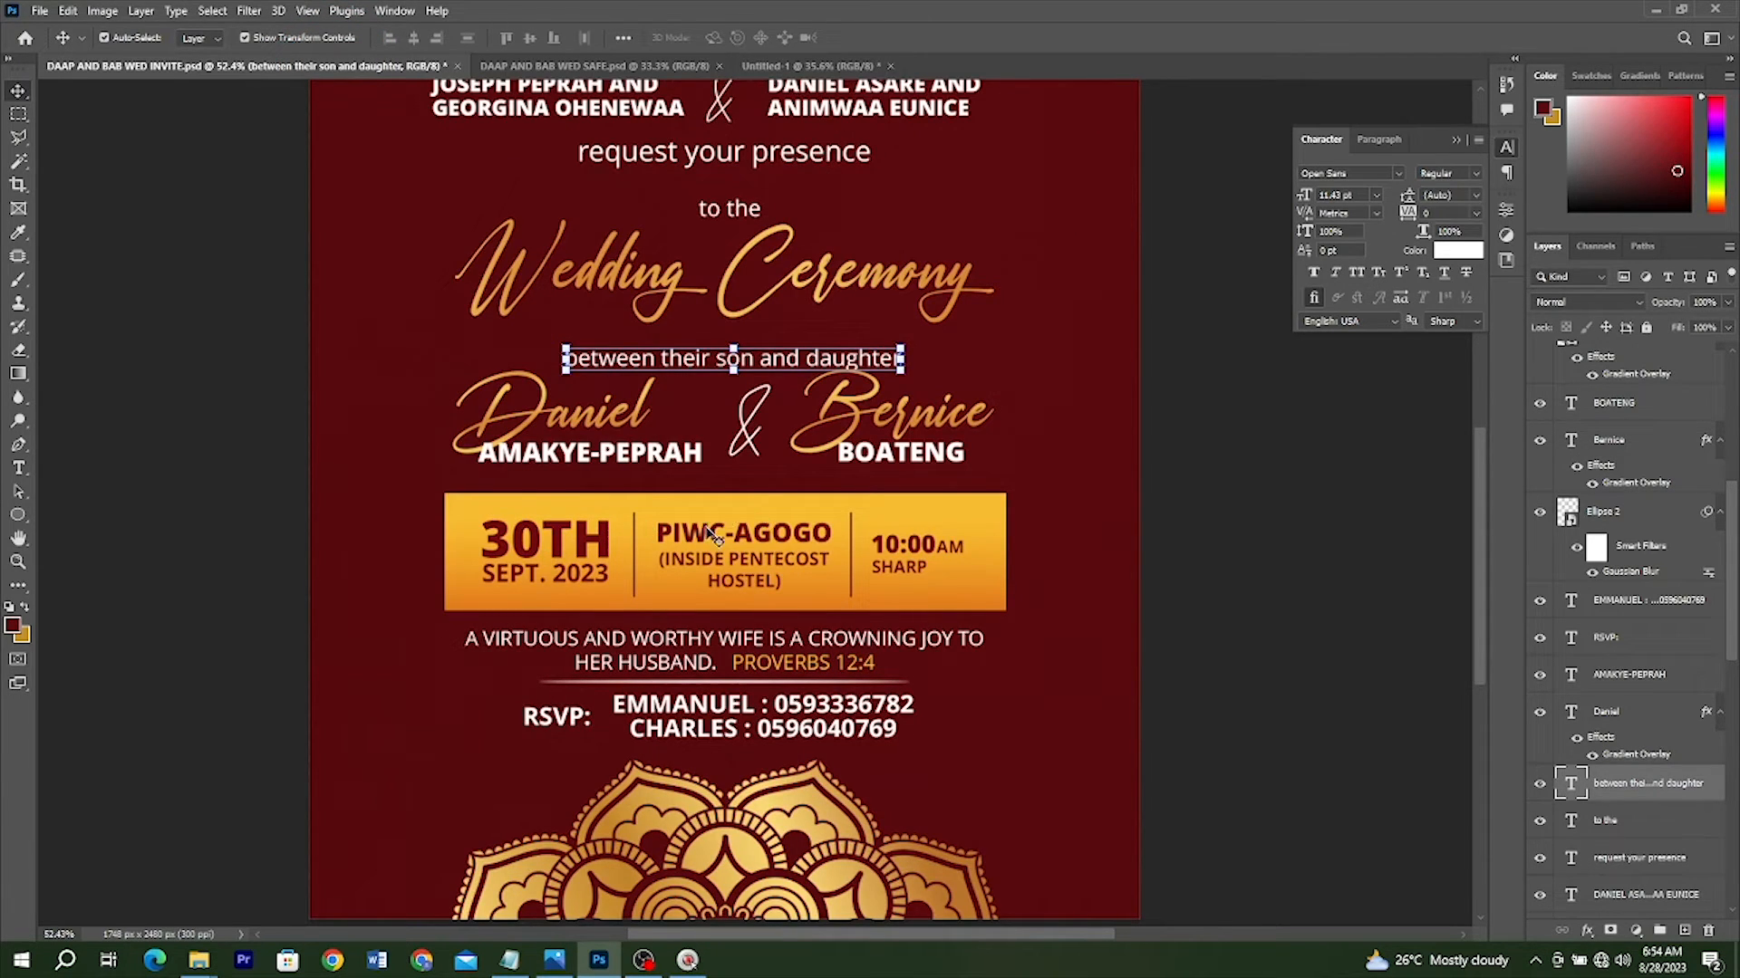
{"action": "left_click", "coordinate": [581, 528]}
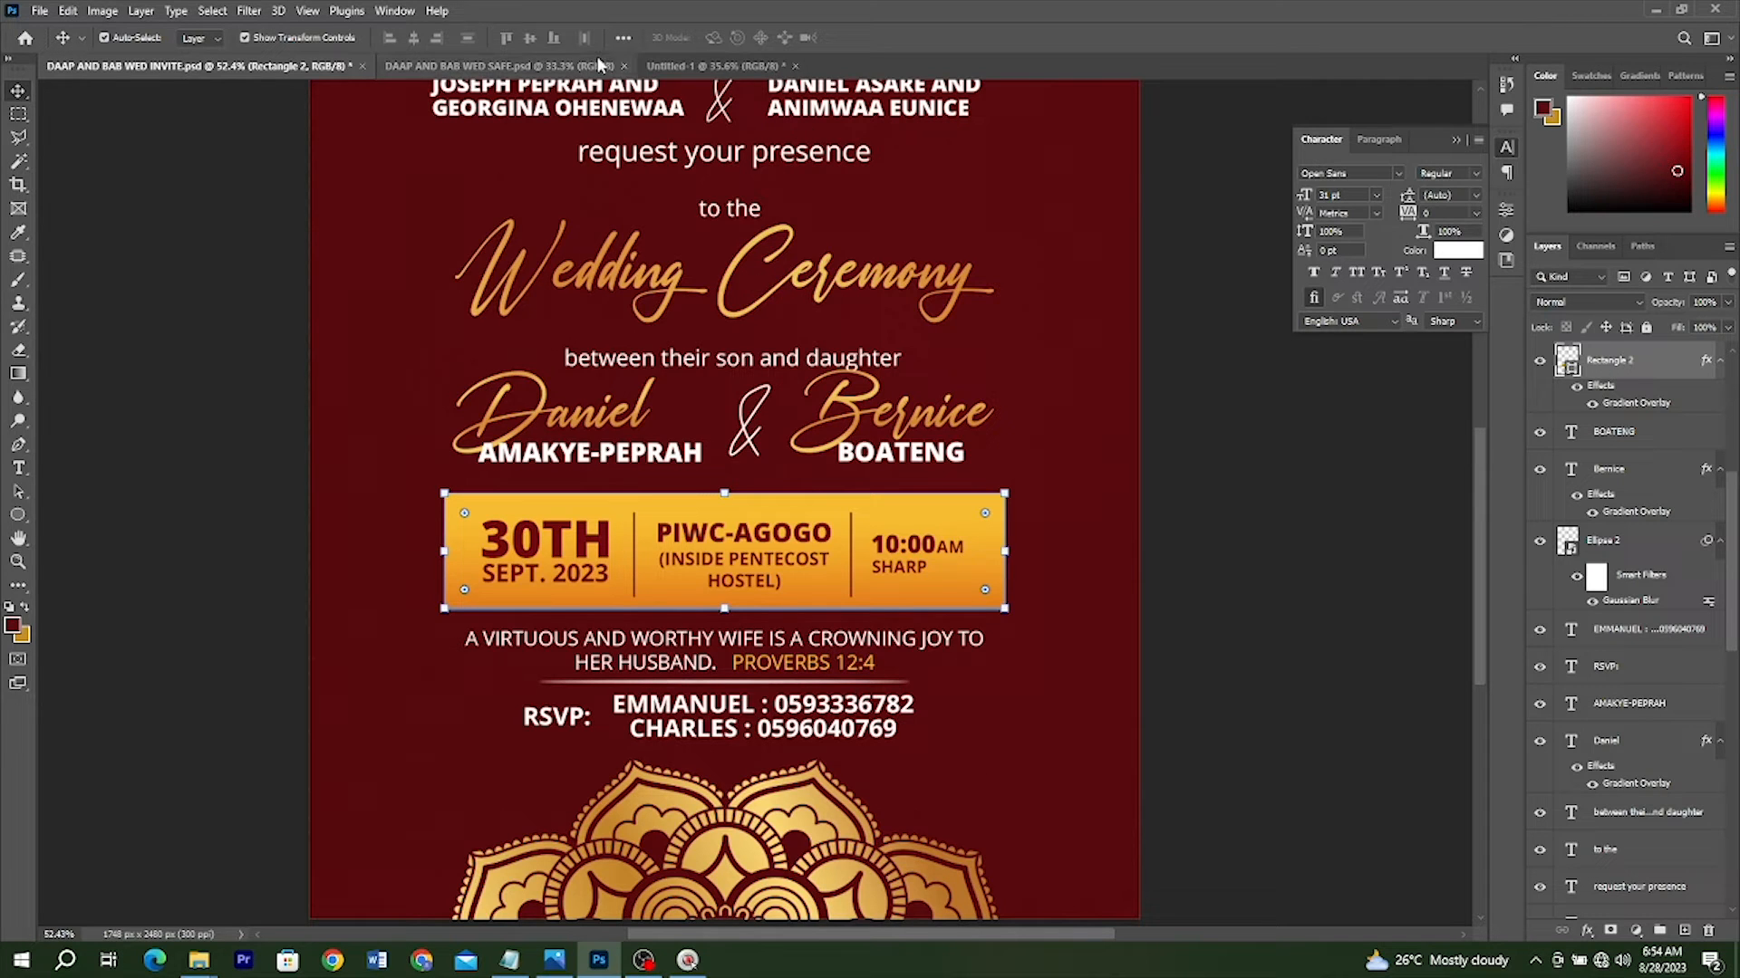
{"action": "left_click", "coordinate": [688, 67]}
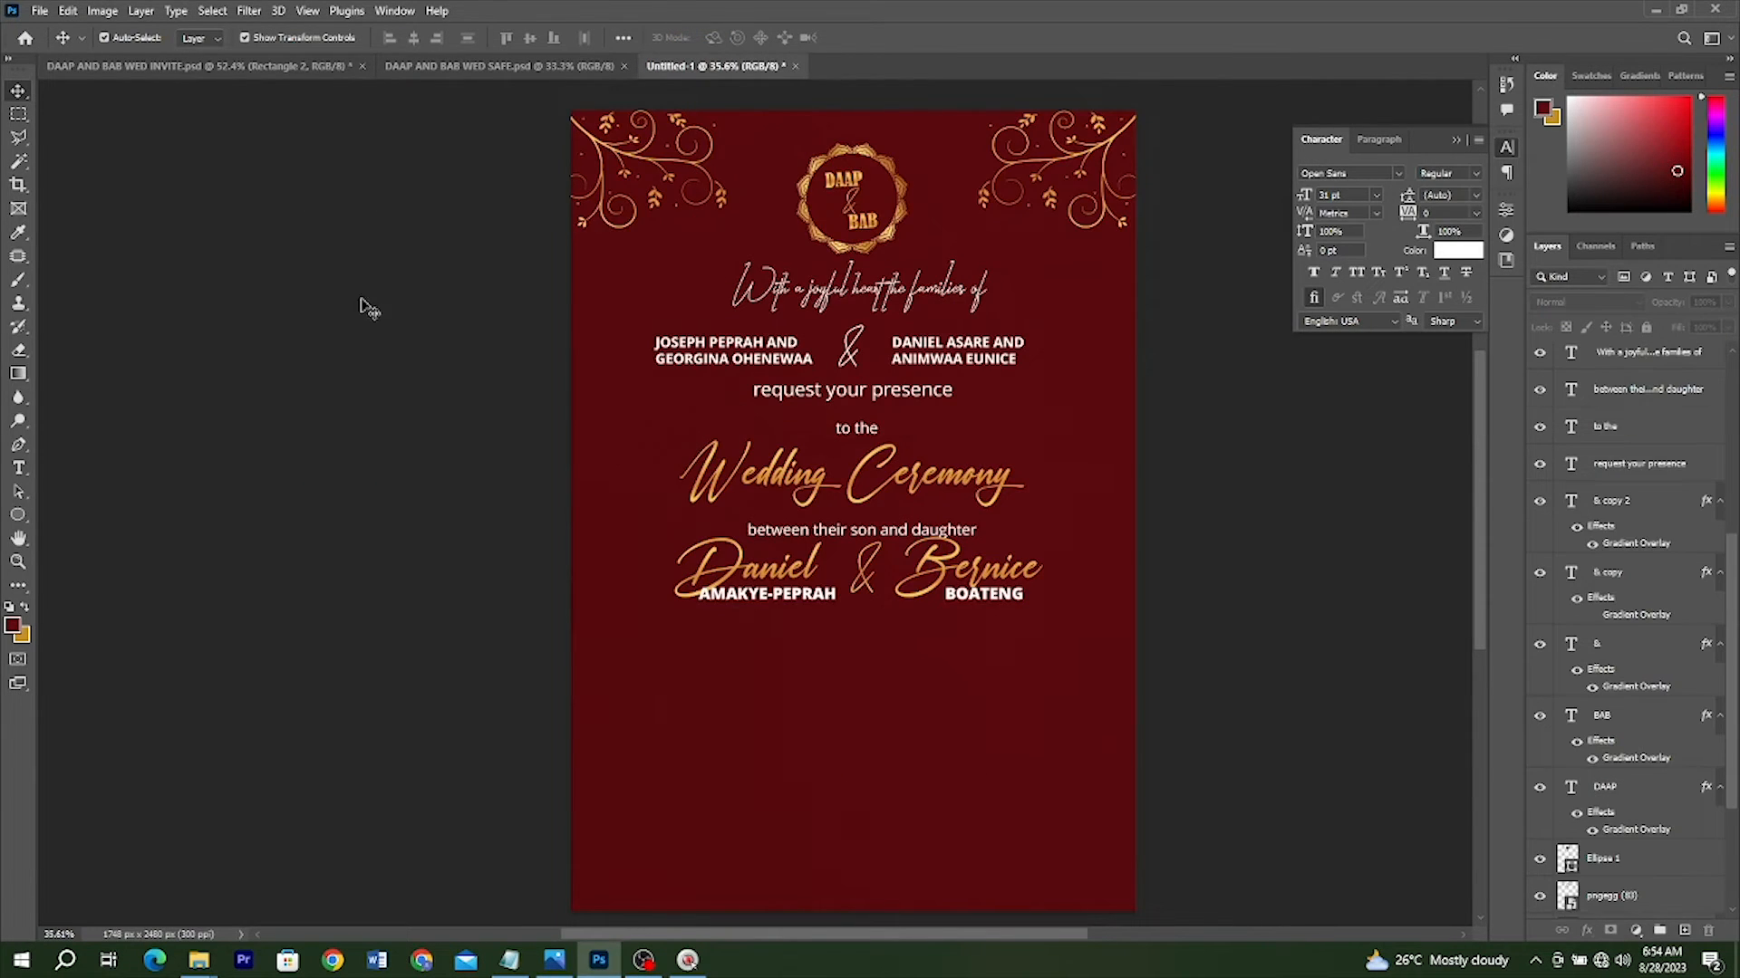
{"action": "scroll", "coordinate": [1017, 613], "scroll_direction": "up", "scroll_amount": 5}
{"action": "left_click", "coordinate": [1013, 607]}
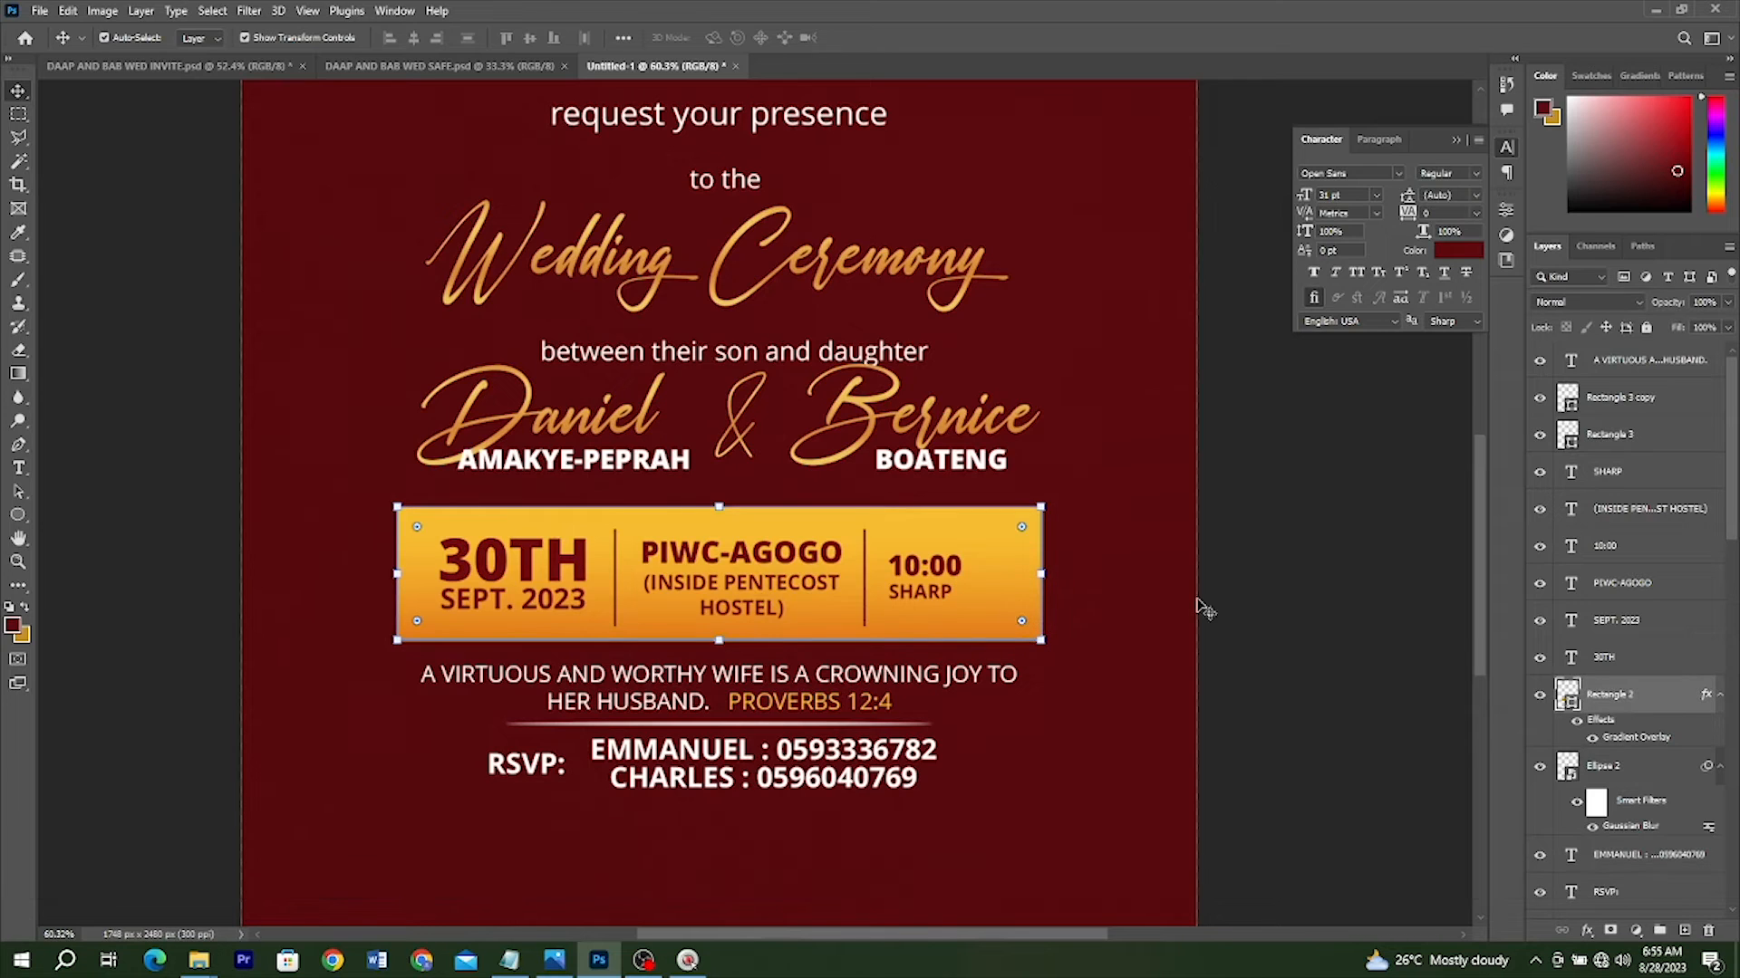
Toggle the gold banner shape's visibility and check the banner, verse and RSVP lines against the whole layout
{"action": "left_click", "coordinate": [1525, 696]}
{"action": "left_click", "coordinate": [1540, 695]}
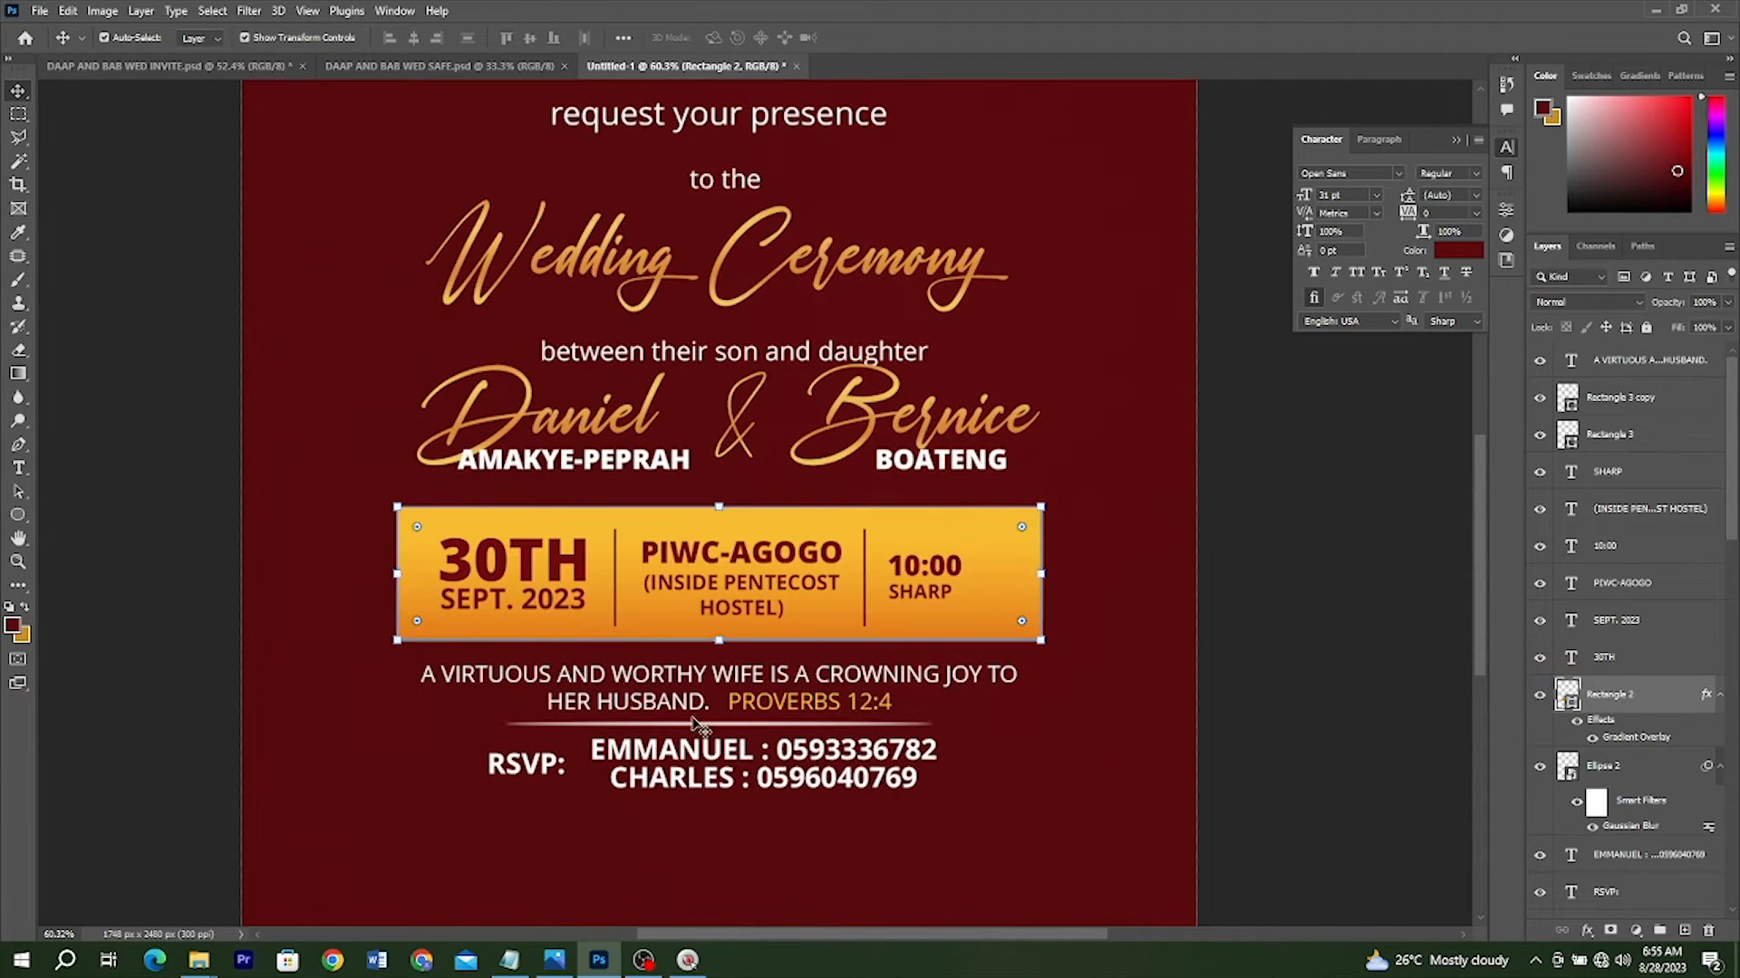
{"action": "scroll", "coordinate": [713, 739], "scroll_direction": "down", "scroll_amount": 1}
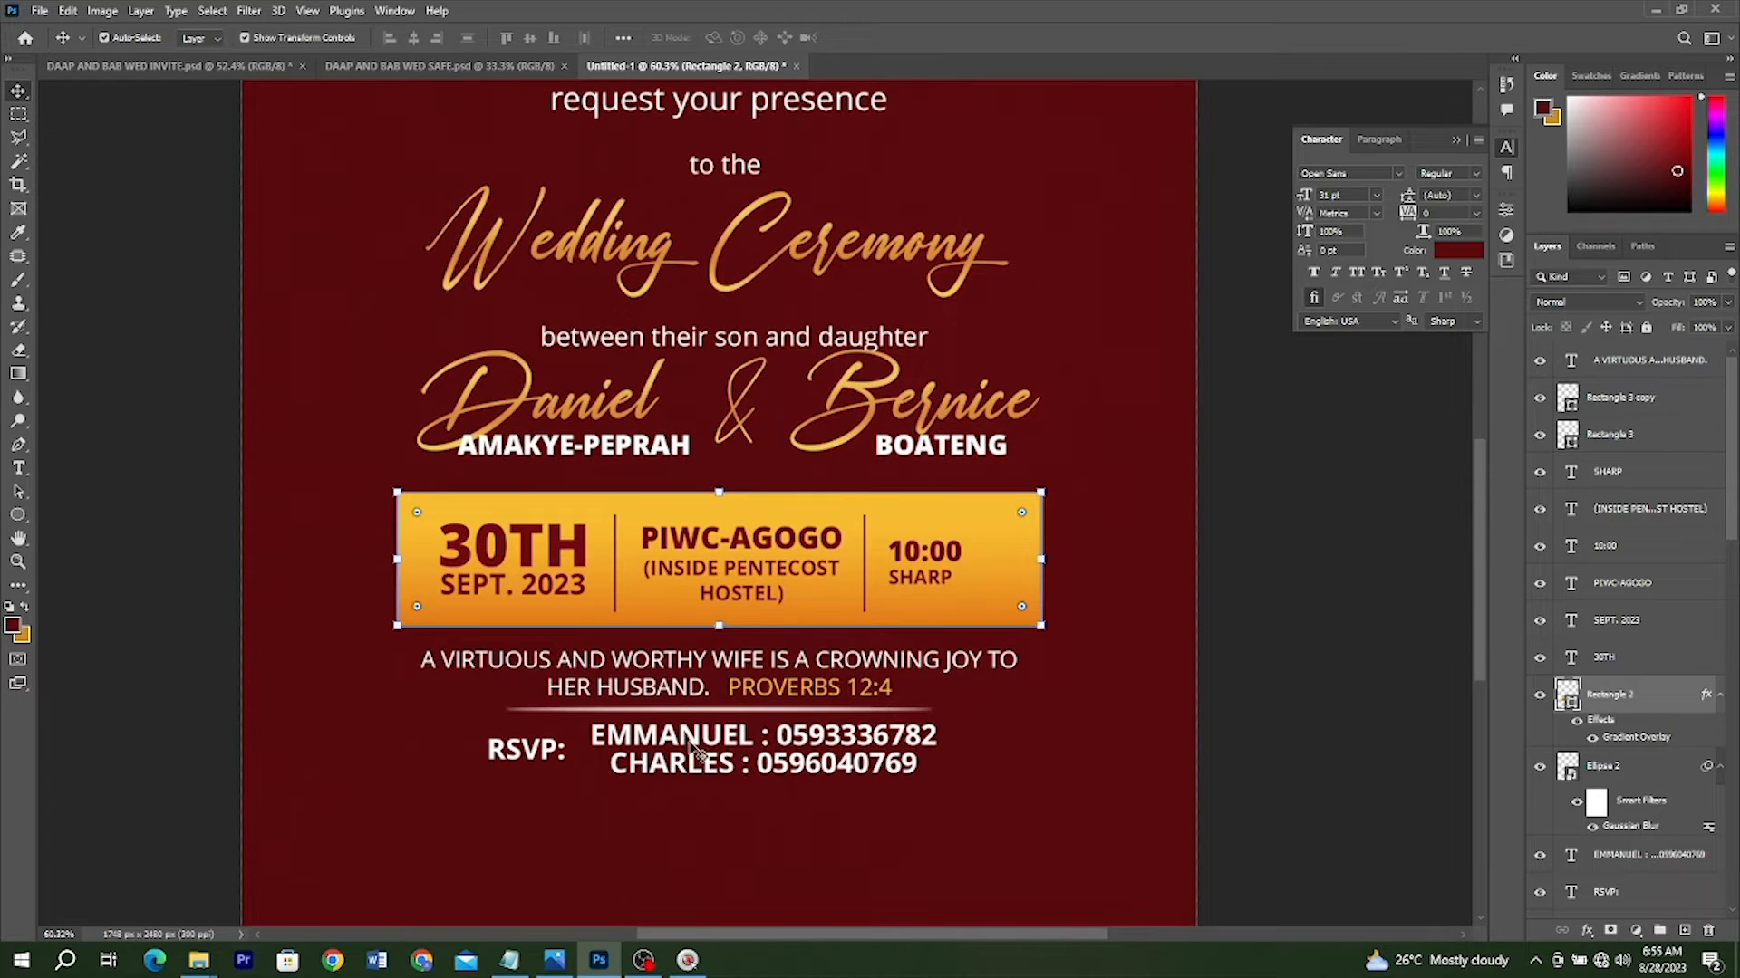
{"action": "scroll", "coordinate": [748, 725], "scroll_direction": "up", "scroll_amount": 1}
{"action": "scroll", "coordinate": [757, 720], "scroll_direction": "down", "scroll_amount": 3}
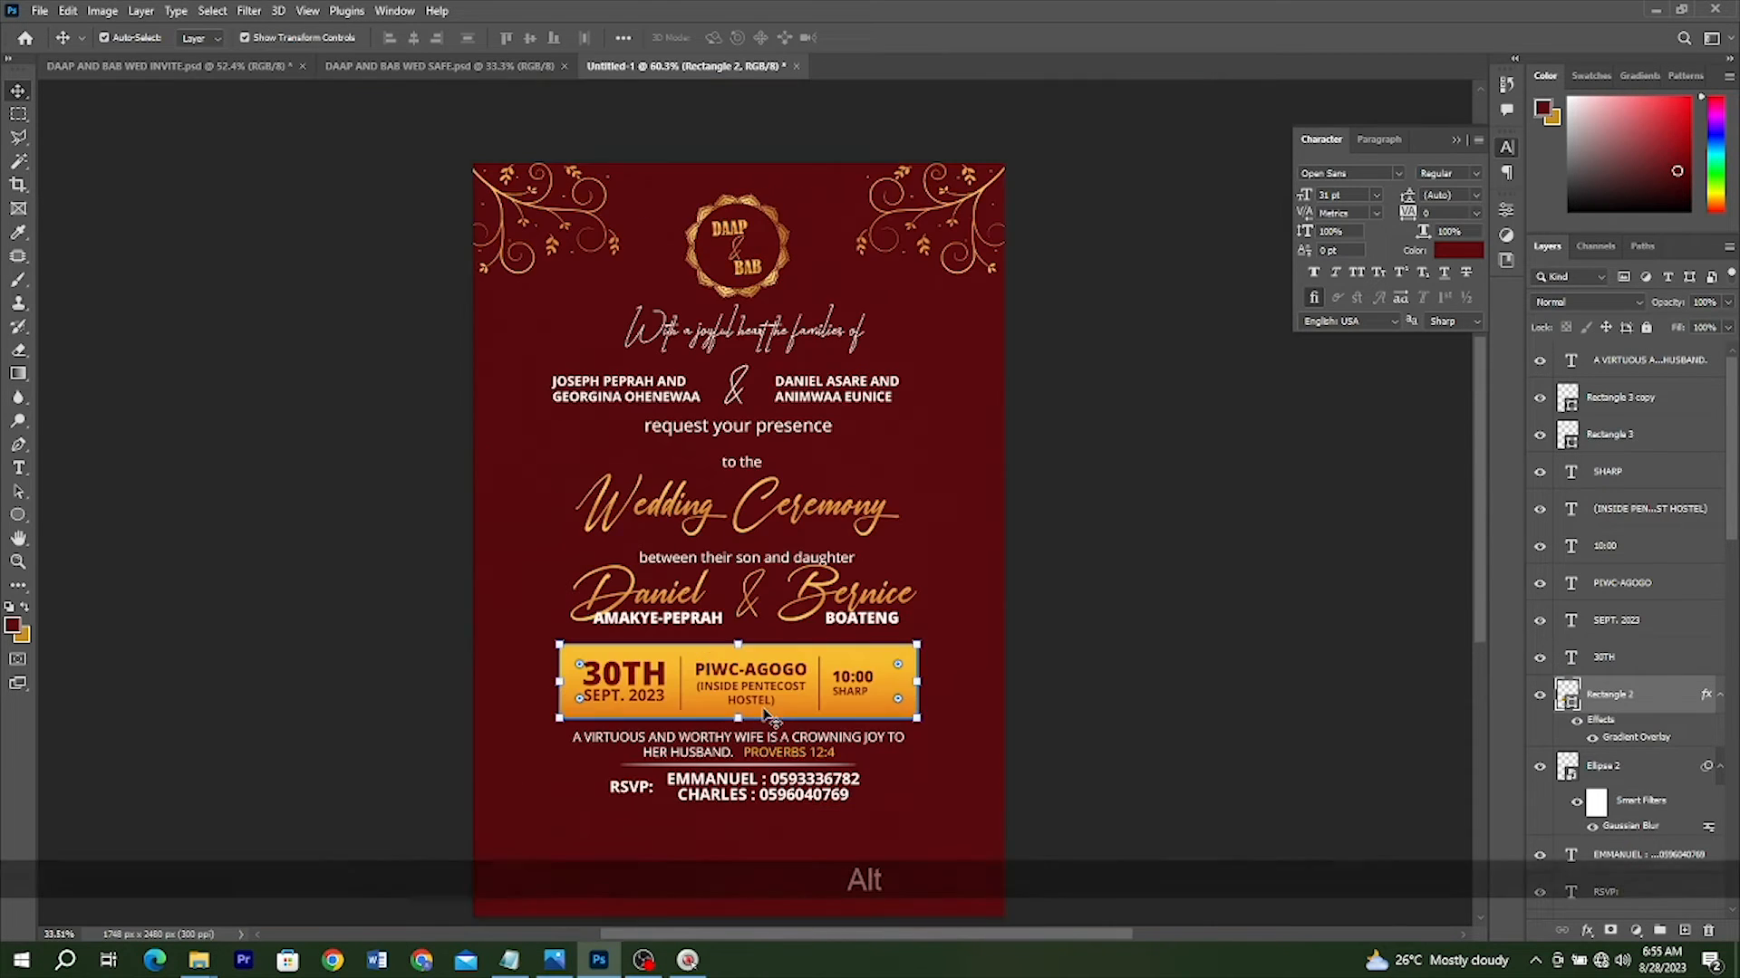
{"action": "scroll", "coordinate": [764, 715], "scroll_direction": "up", "scroll_amount": 1}
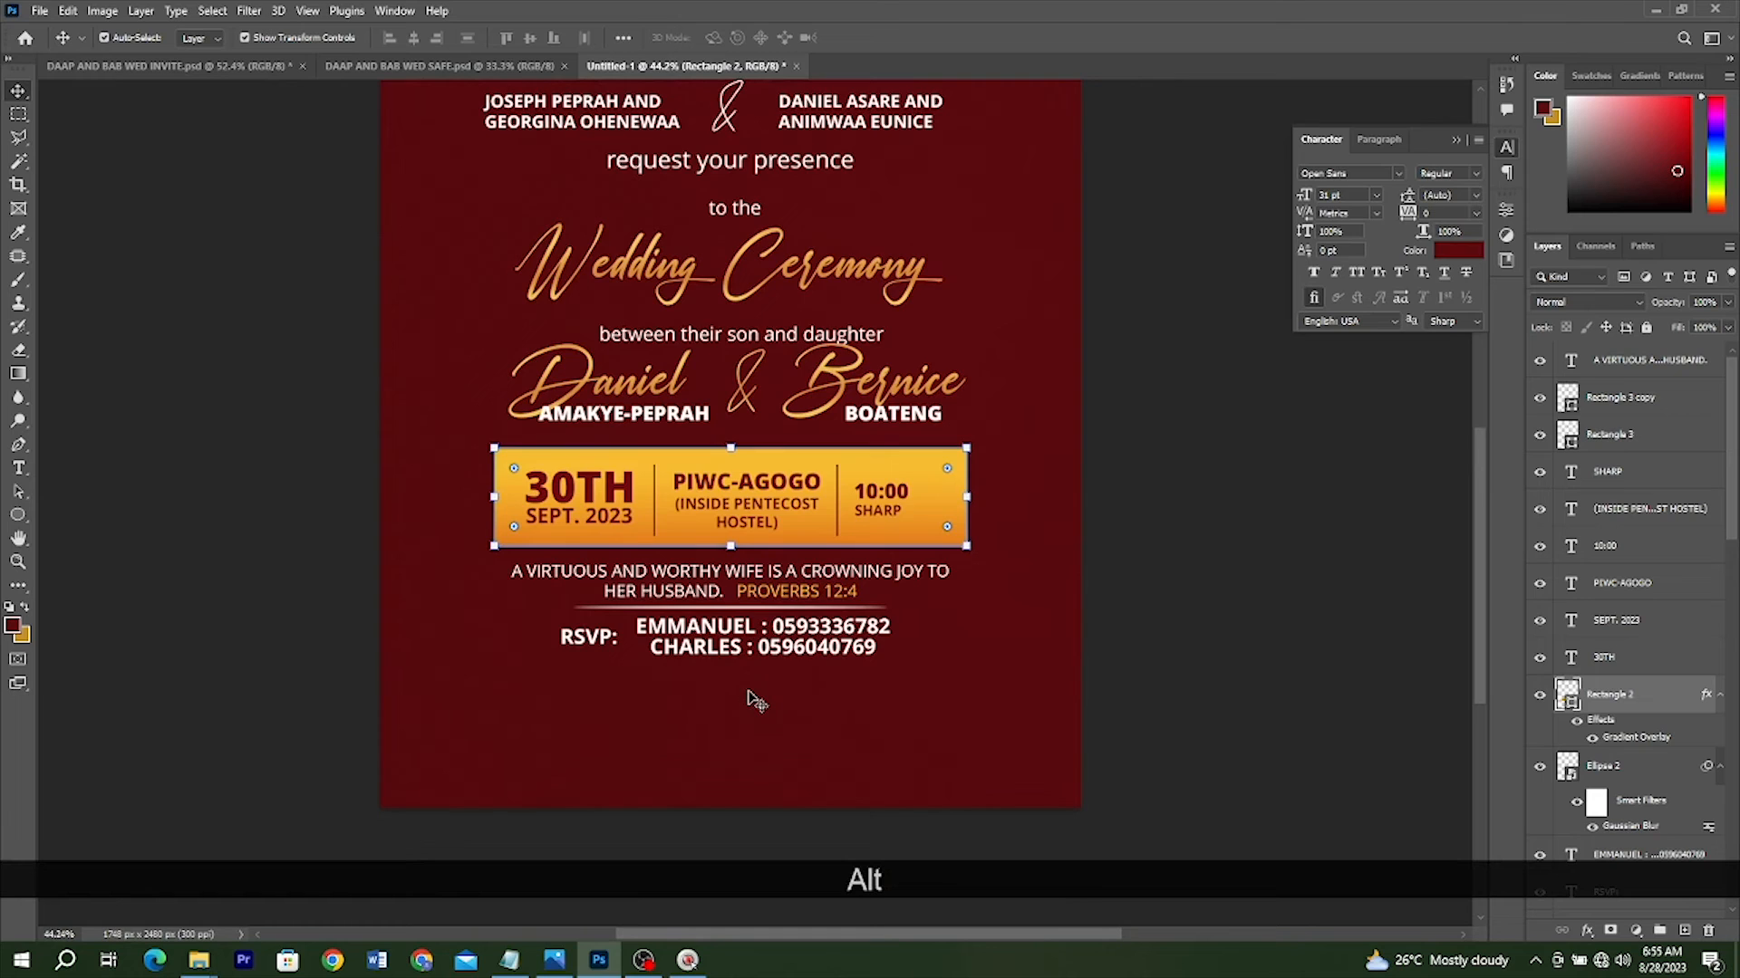
Place the gold mandala image pngegg (83) centred at the invitation's lower edge, scaled to about 84.41% and partly cut off by the page
{"action": "mouse_move", "coordinate": [186, 942]}
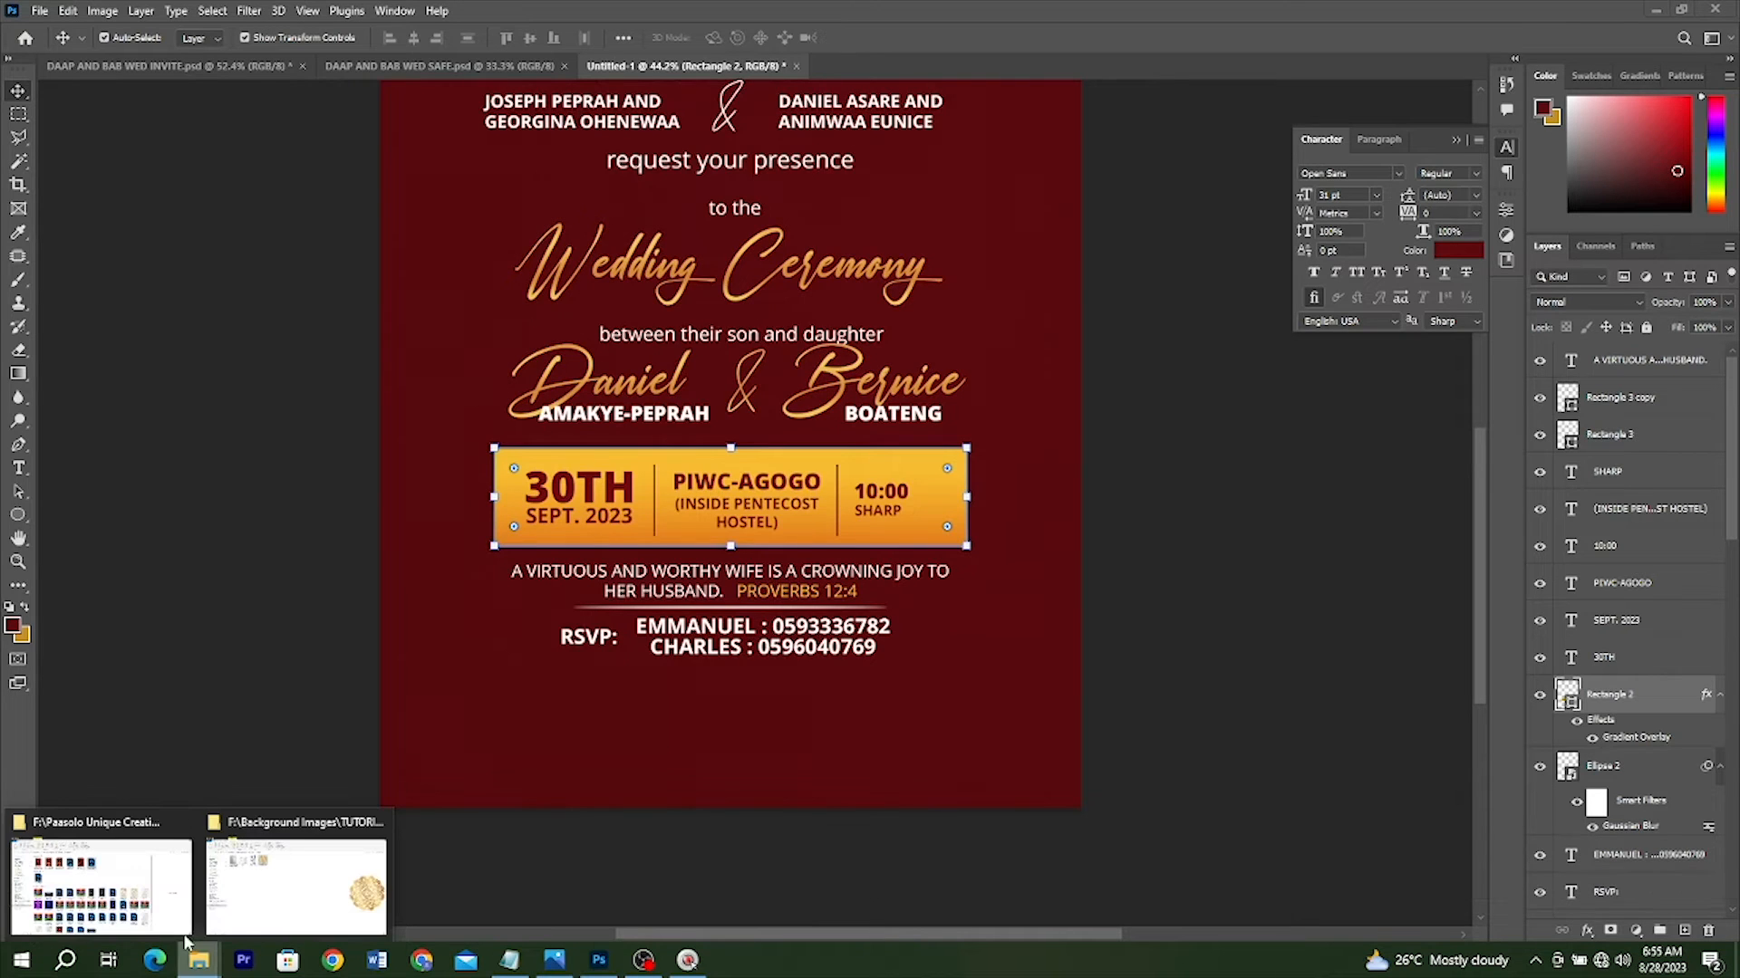
{"action": "left_click", "coordinate": [296, 886]}
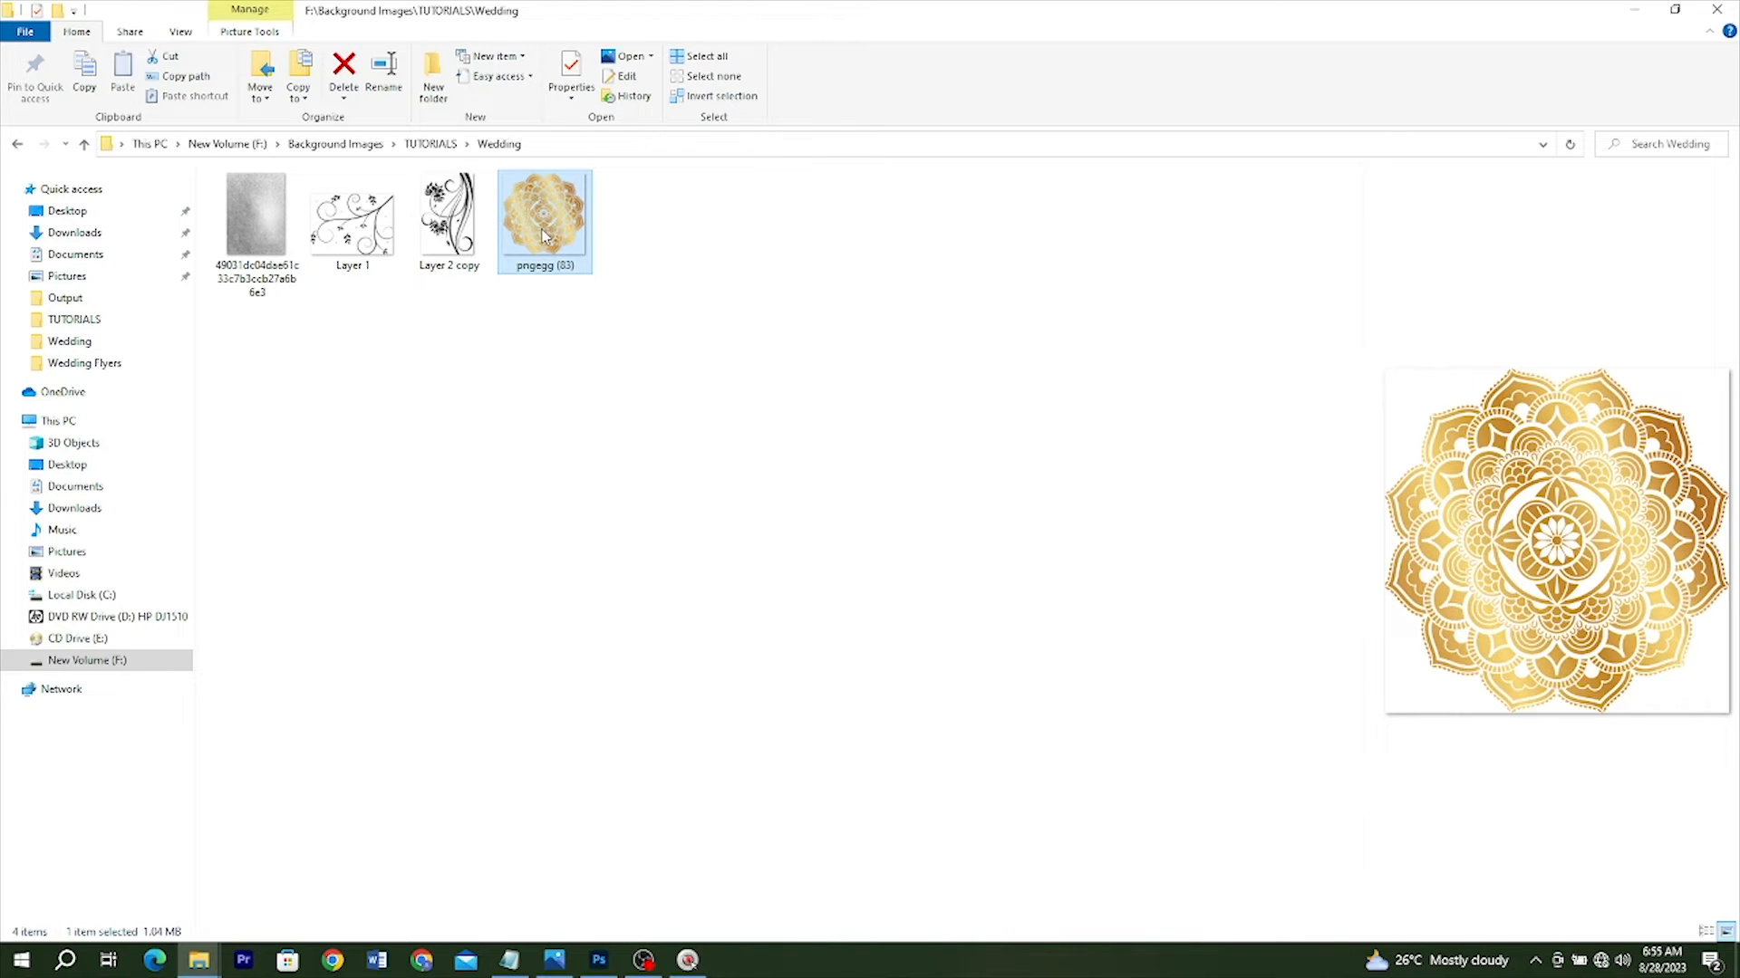
{"action": "left_click_drag", "start_coordinate": [543, 237], "coordinate": [741, 900]}
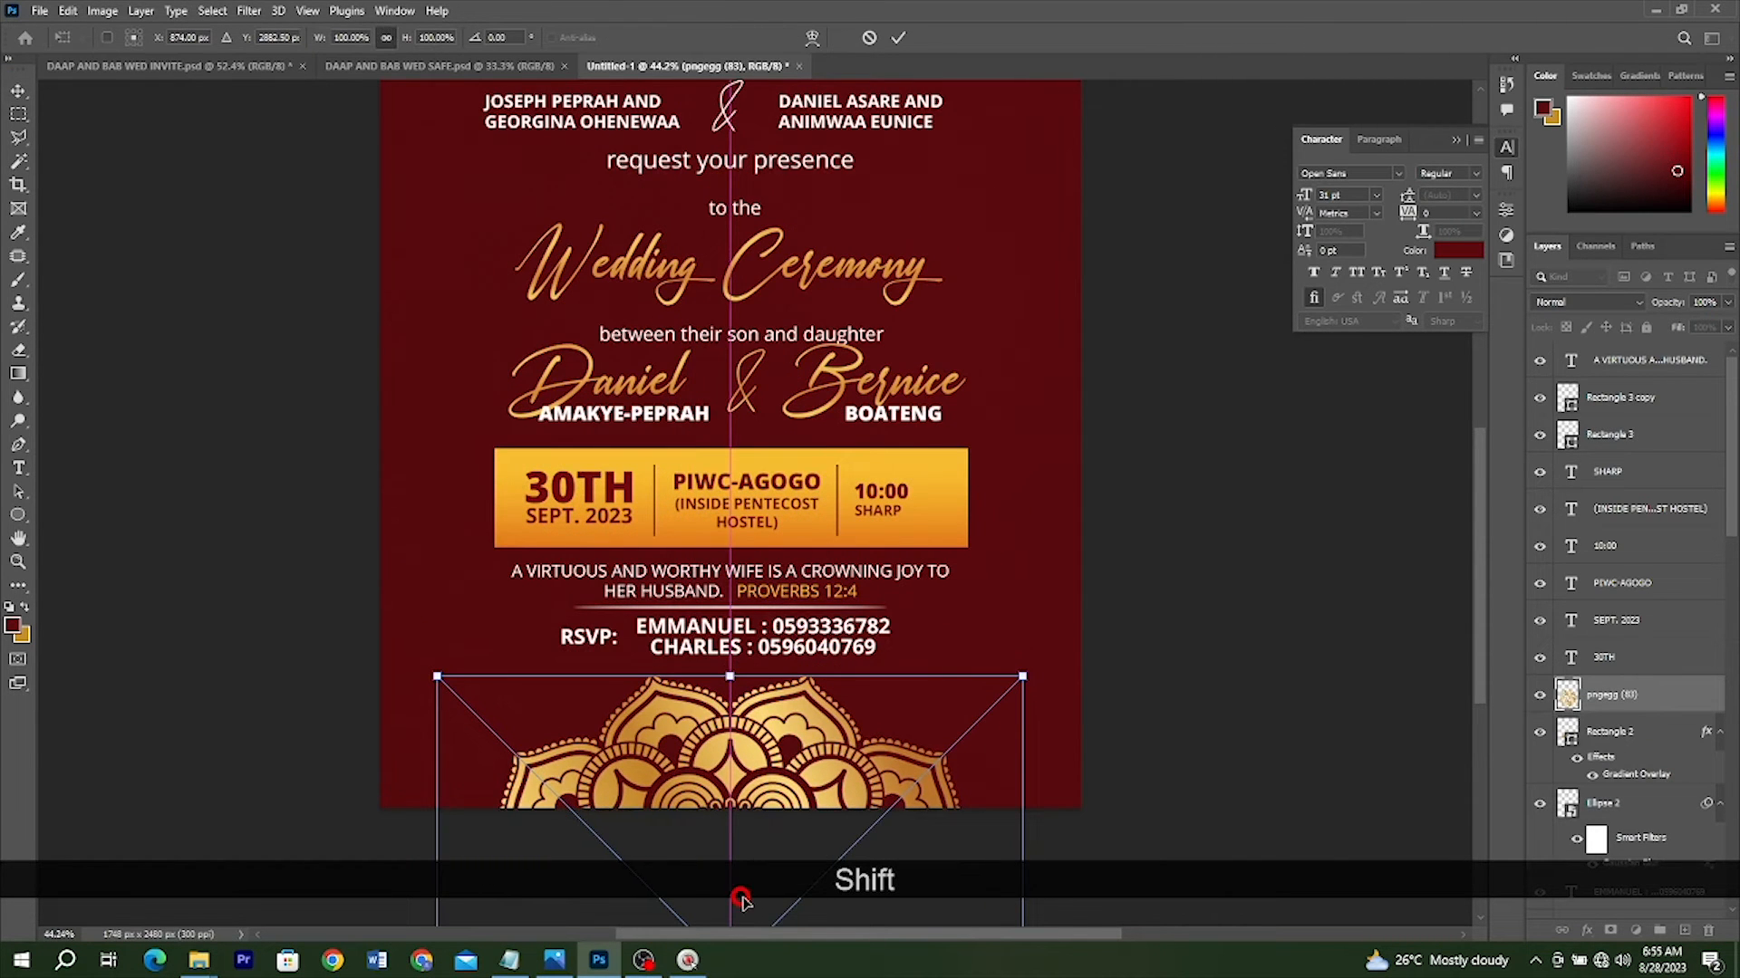
{"action": "scroll", "coordinate": [735, 833], "scroll_direction": "down", "scroll_amount": 4}
{"action": "scroll", "coordinate": [723, 811], "scroll_direction": "down", "scroll_amount": 1}
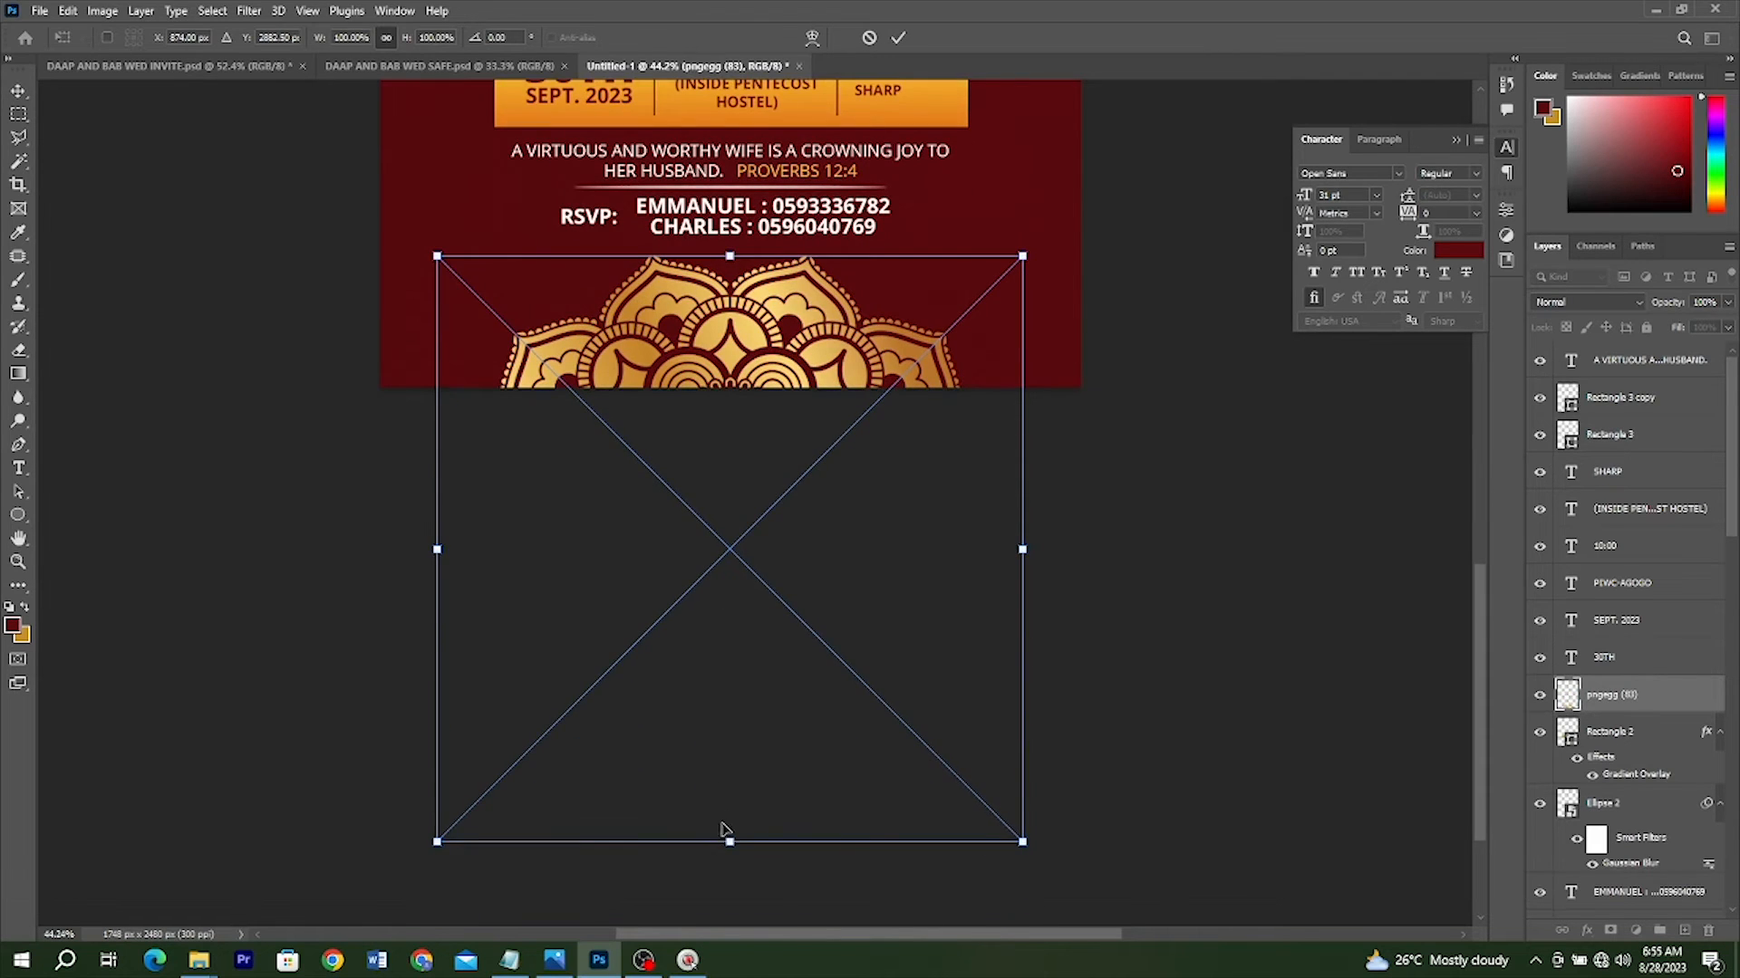
{"action": "left_click_drag", "start_coordinate": [729, 846], "coordinate": [718, 773]}
{"action": "key", "text": "Return"}
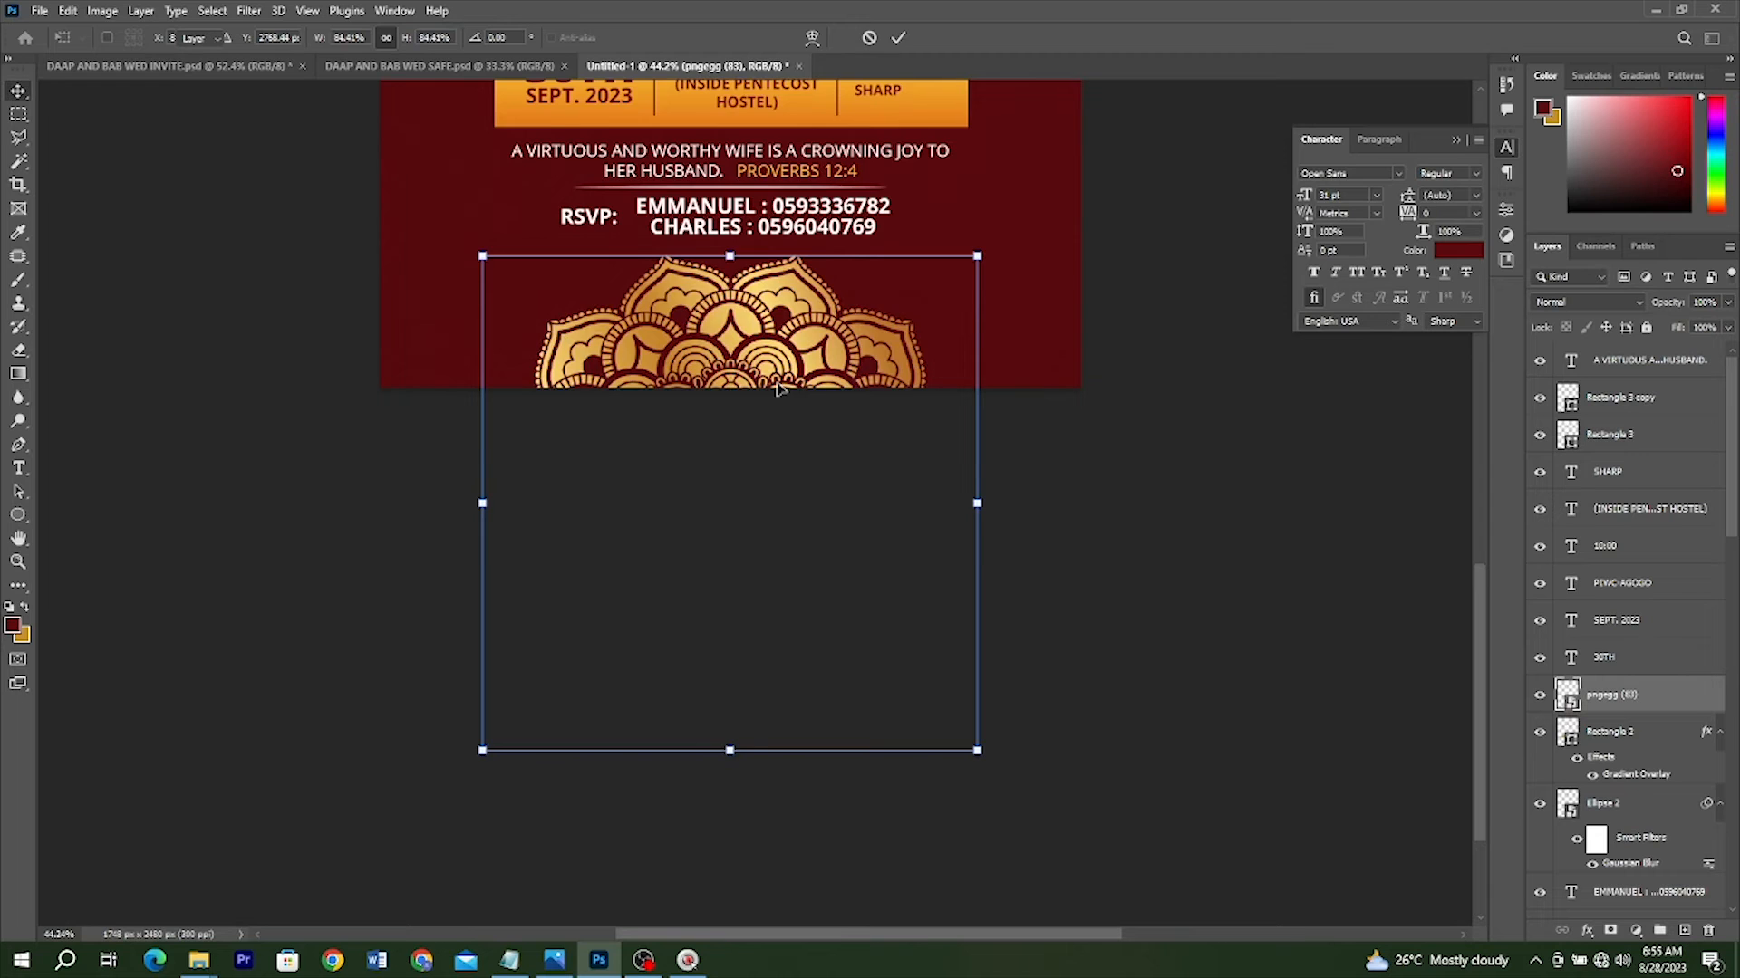
{"action": "scroll", "coordinate": [1105, 550], "scroll_direction": "up", "scroll_amount": 1}
{"action": "key", "text": "ctrl+0"}
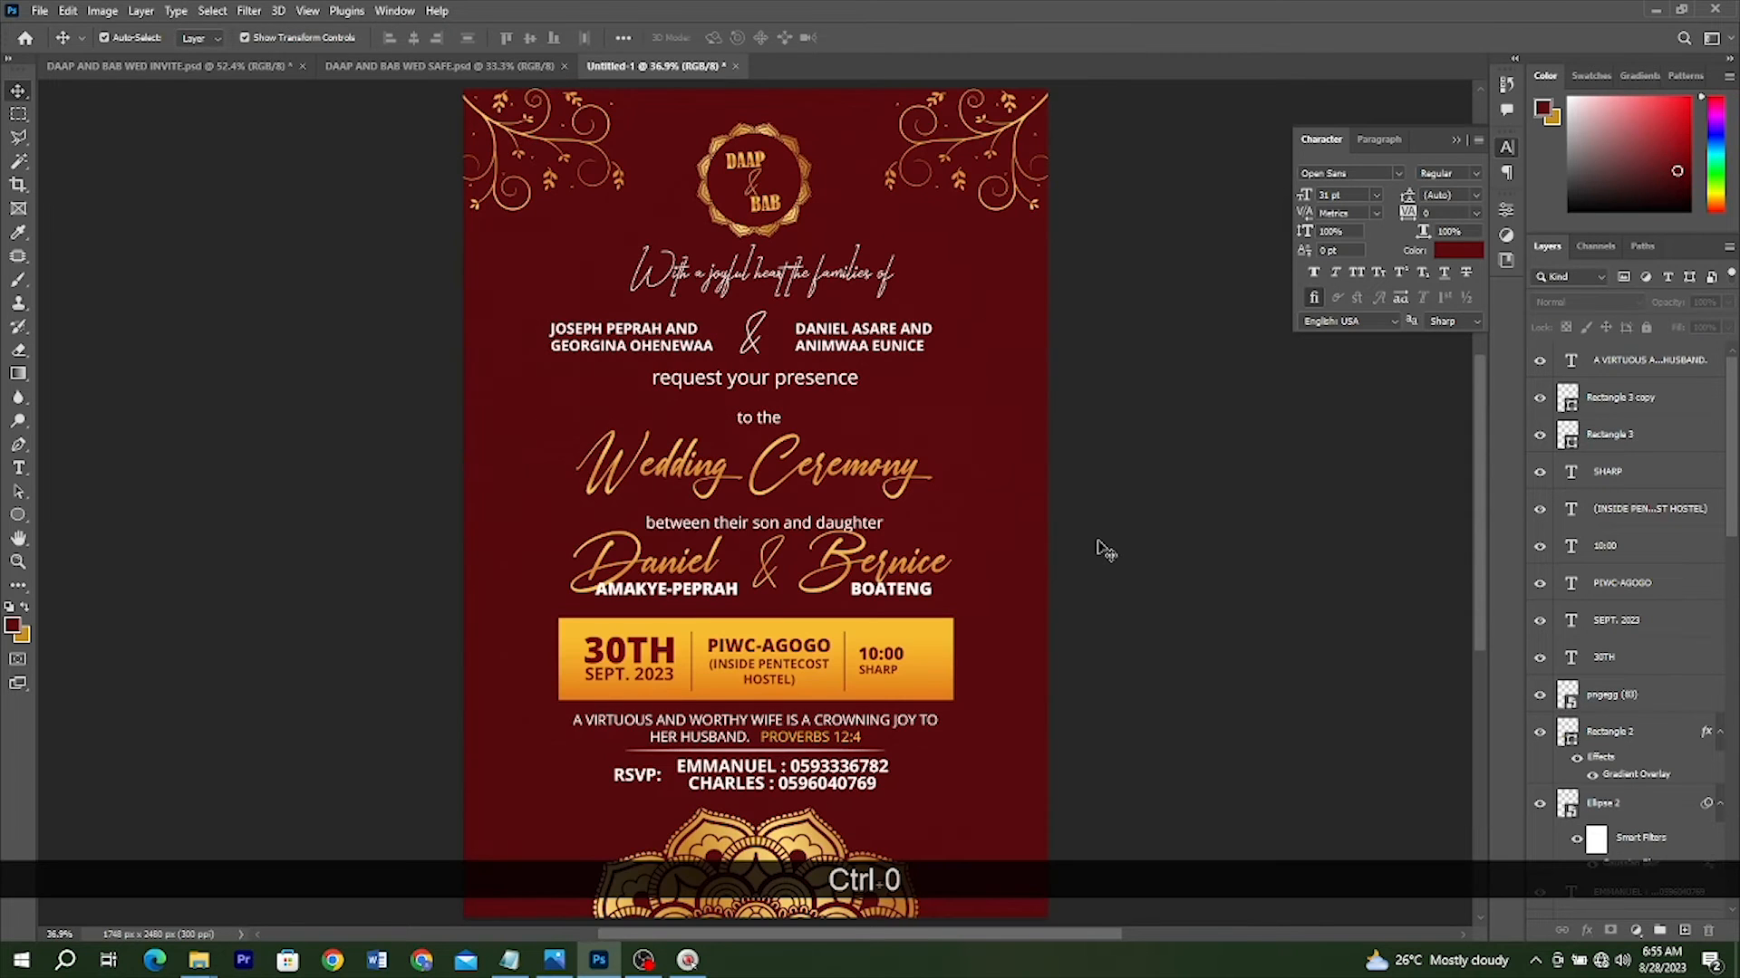
Compare the invitation with the finished image and examine the Save the Date design in DAAP AND BAB WED SAFE.psd
{"action": "left_click", "coordinate": [556, 961]}
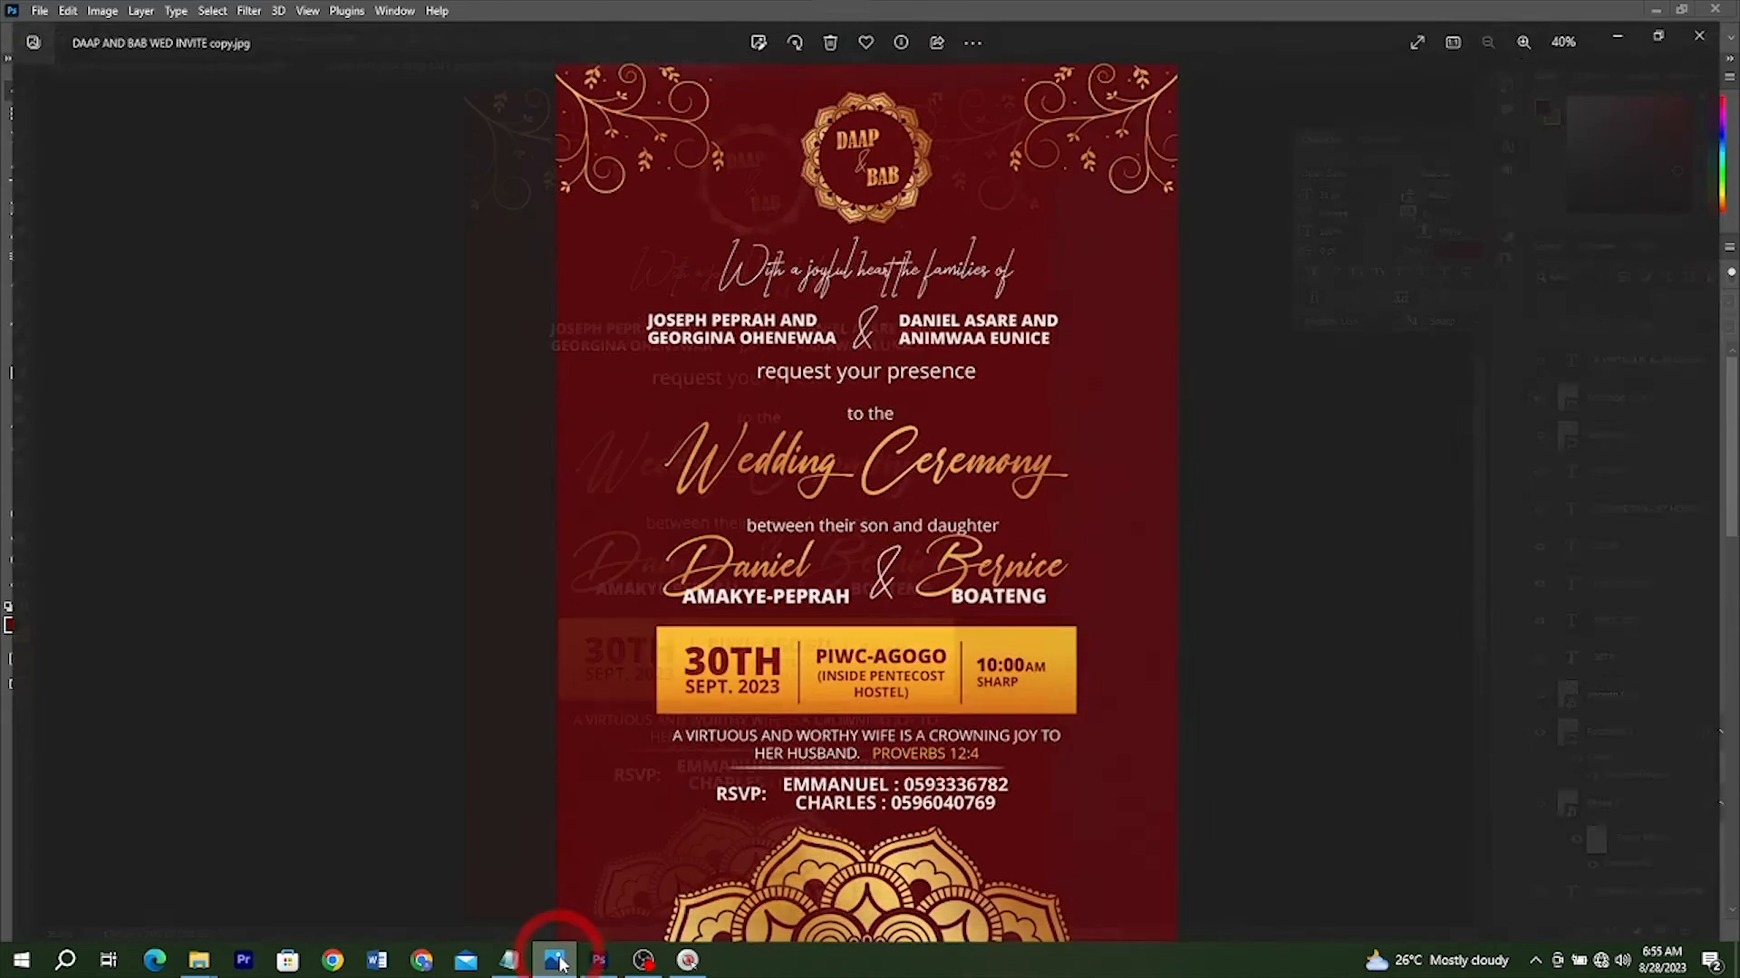
{"action": "left_click", "coordinate": [556, 961]}
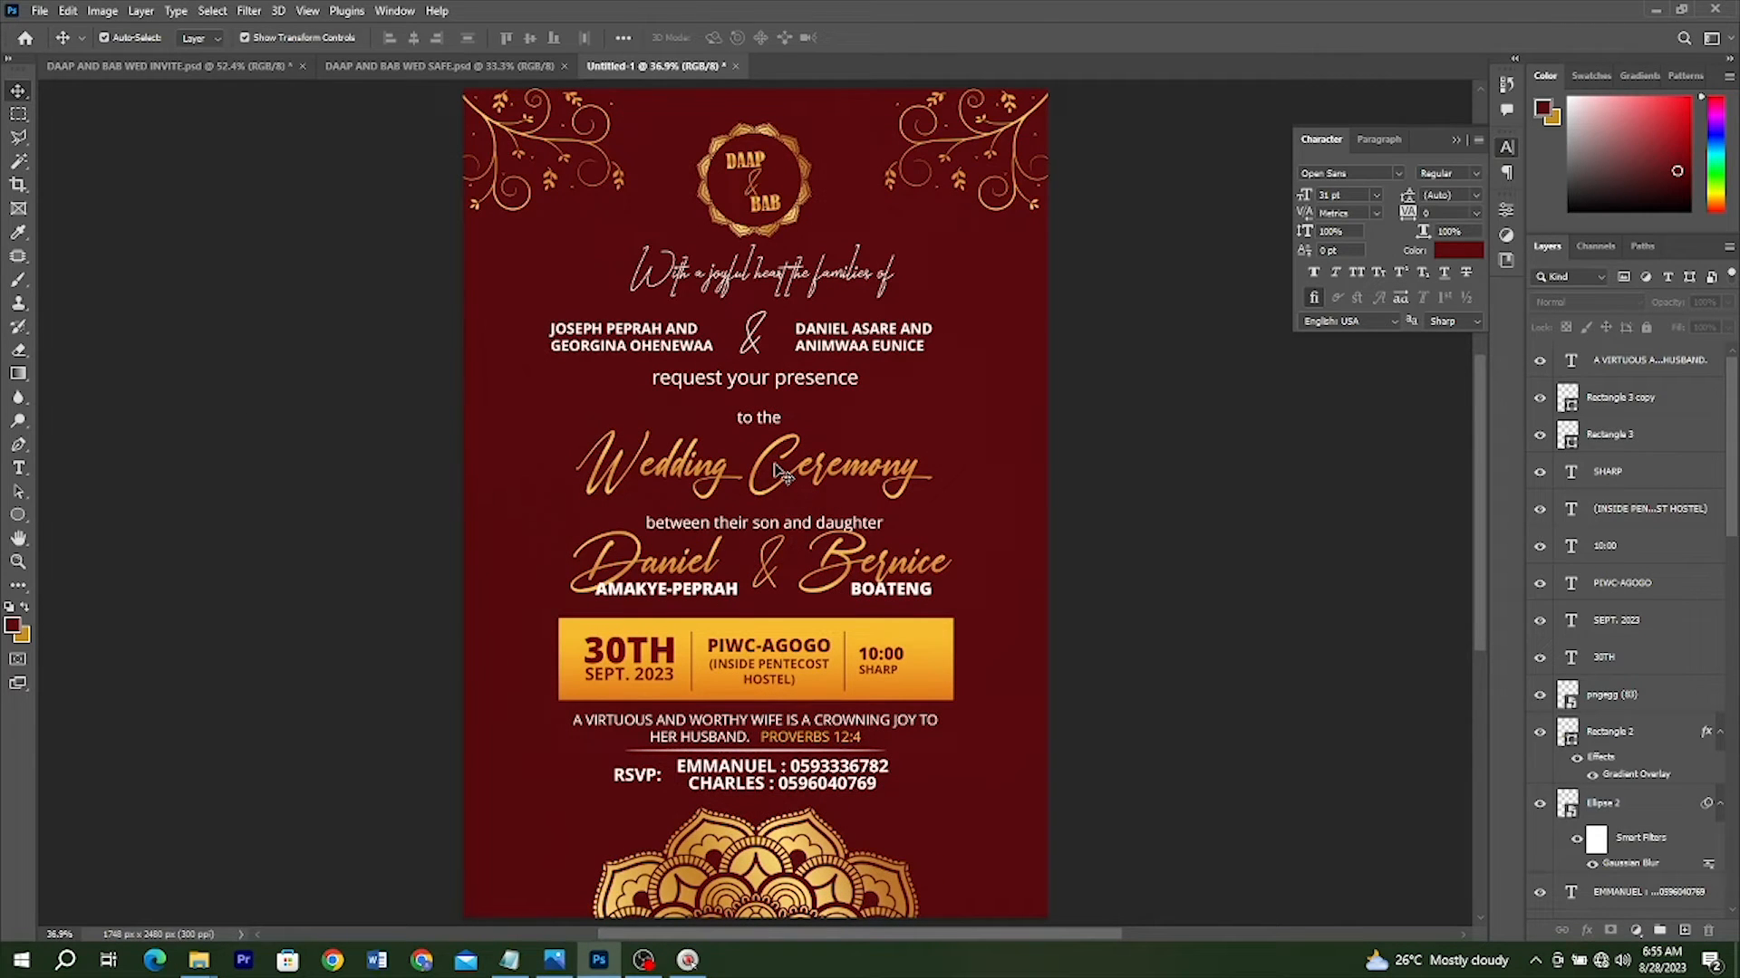
{"action": "left_click", "coordinate": [395, 65]}
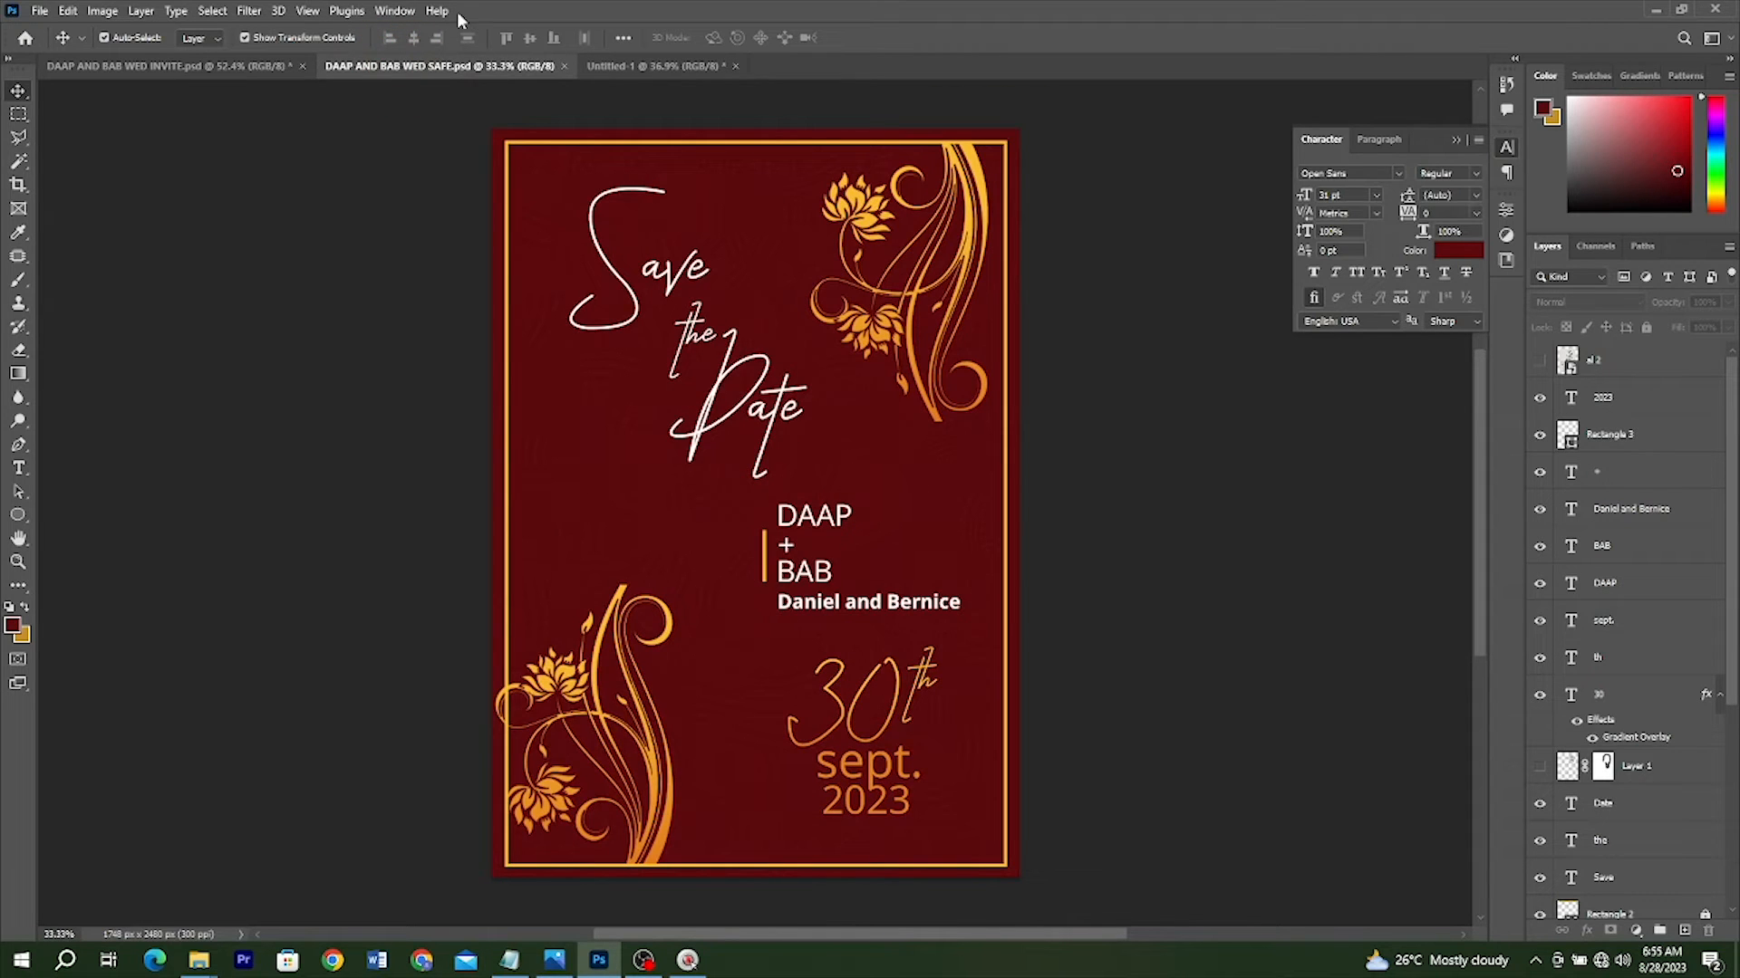
{"action": "key", "text": "ctrl+Tab"}
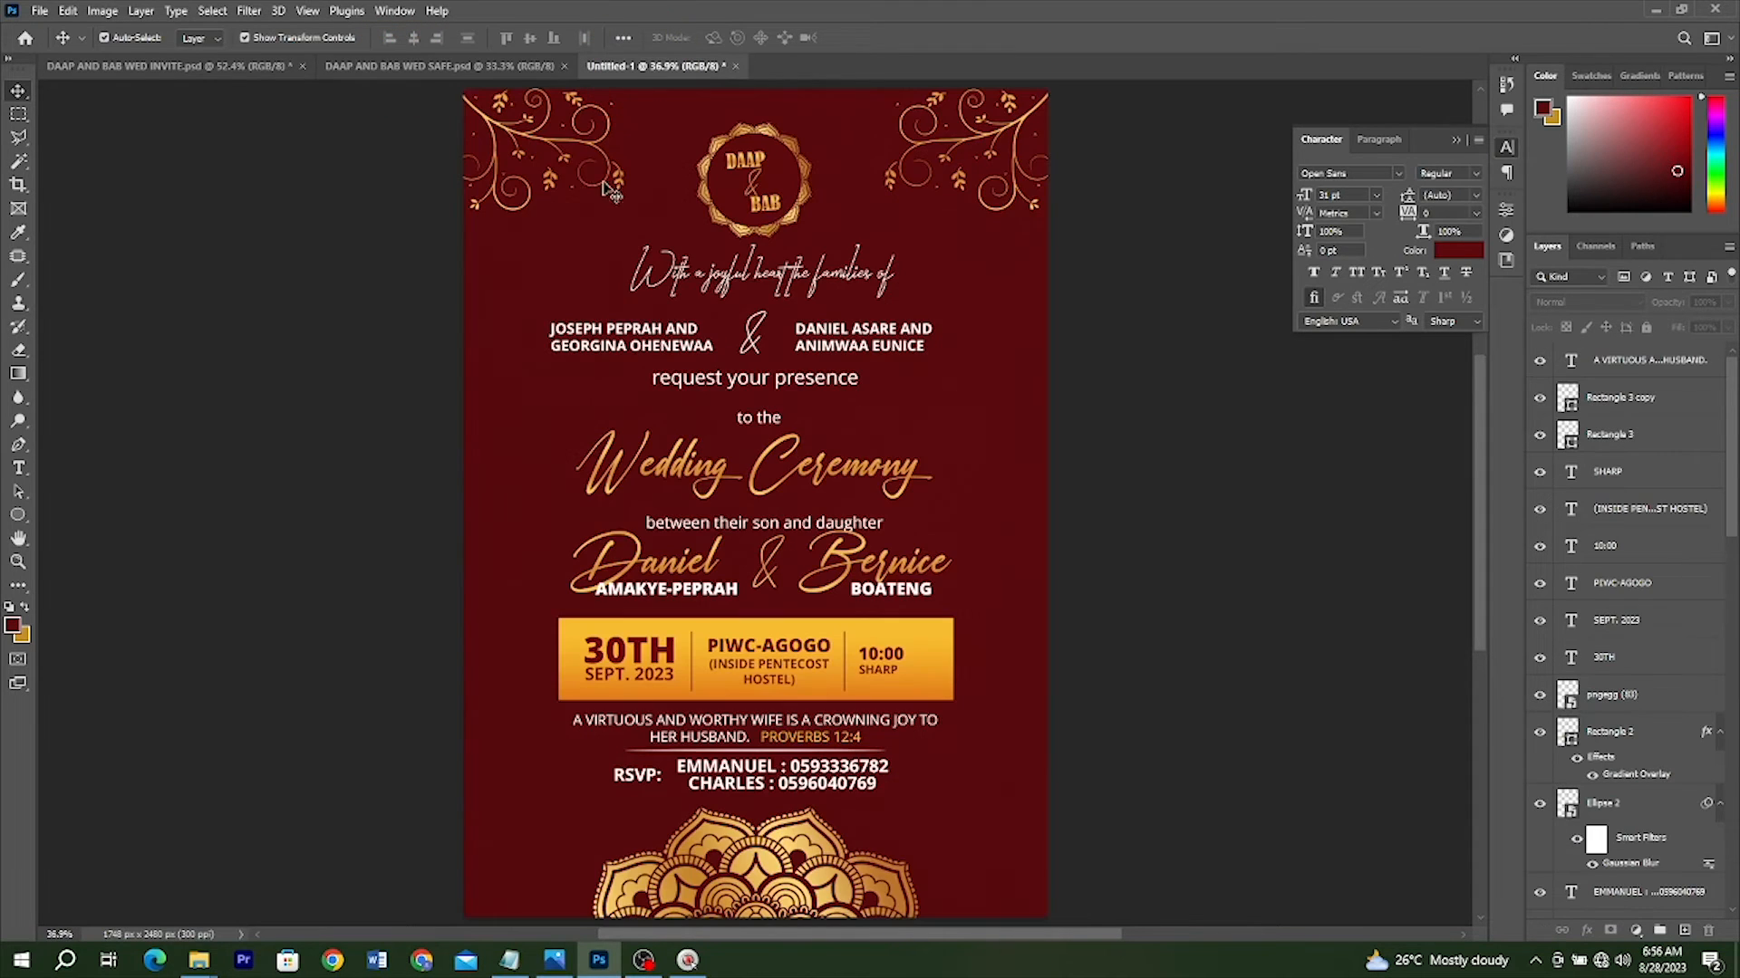
{"action": "left_click", "coordinate": [443, 64]}
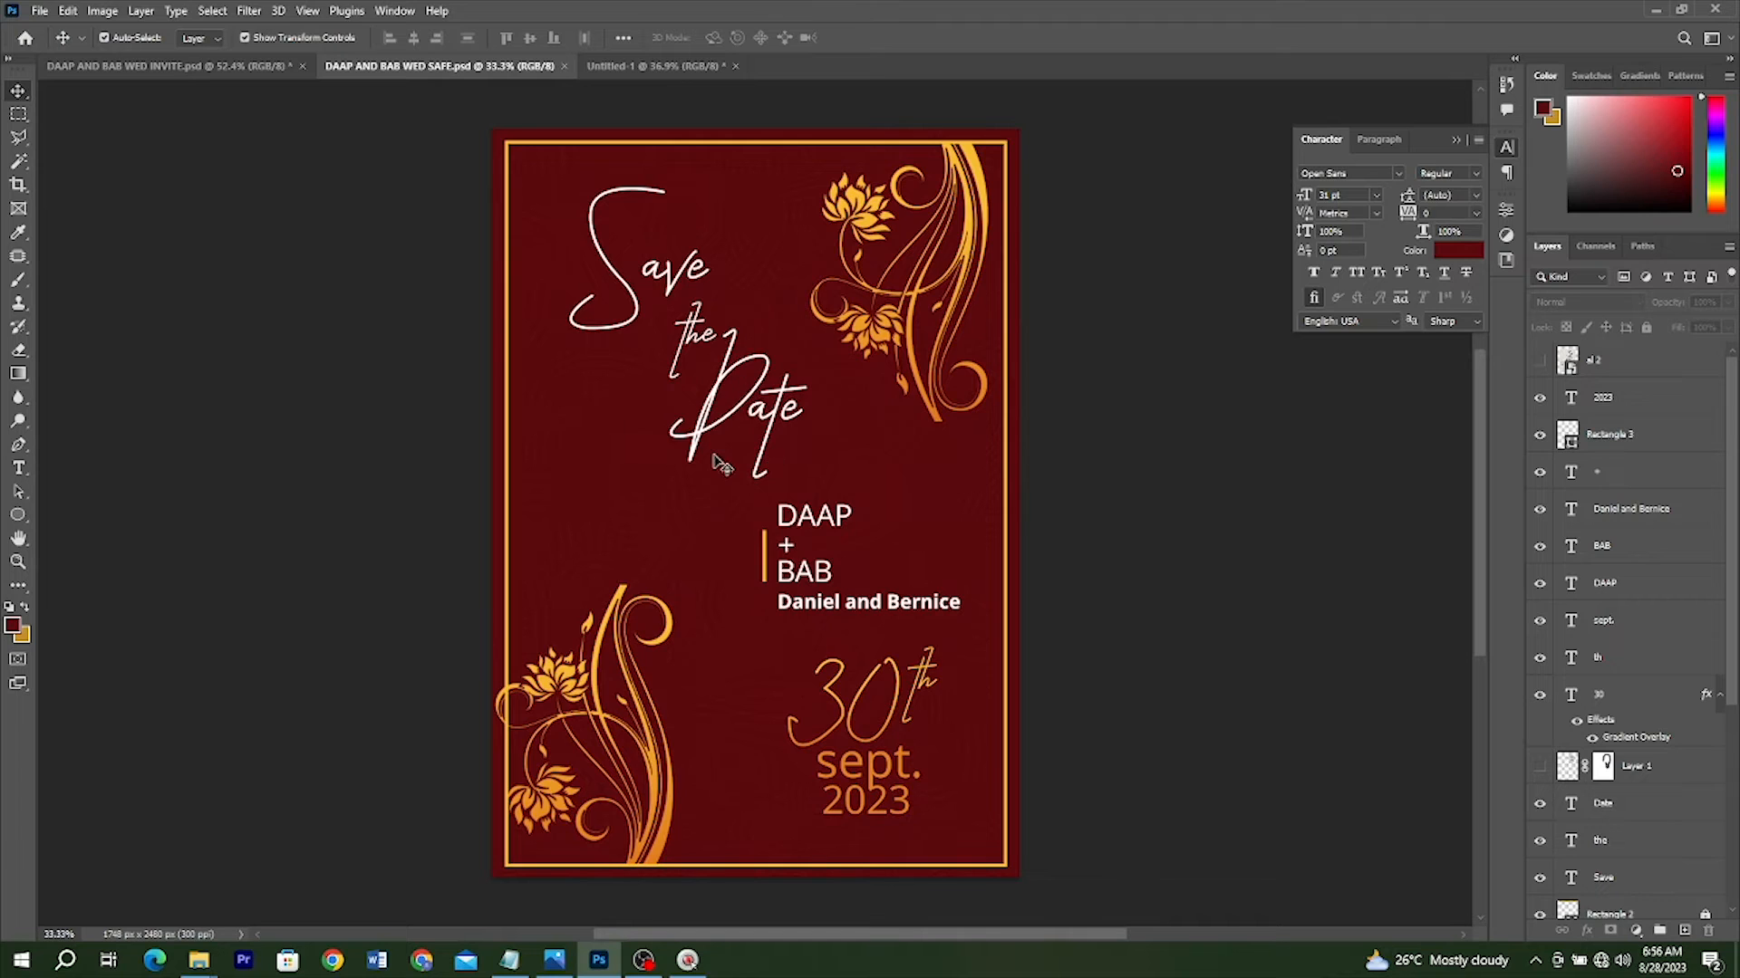
Create a new portrait A5 document, 148 x 210 mm at 300 ppi, in RGB with a white background
{"action": "key", "text": "ctrl+n"}
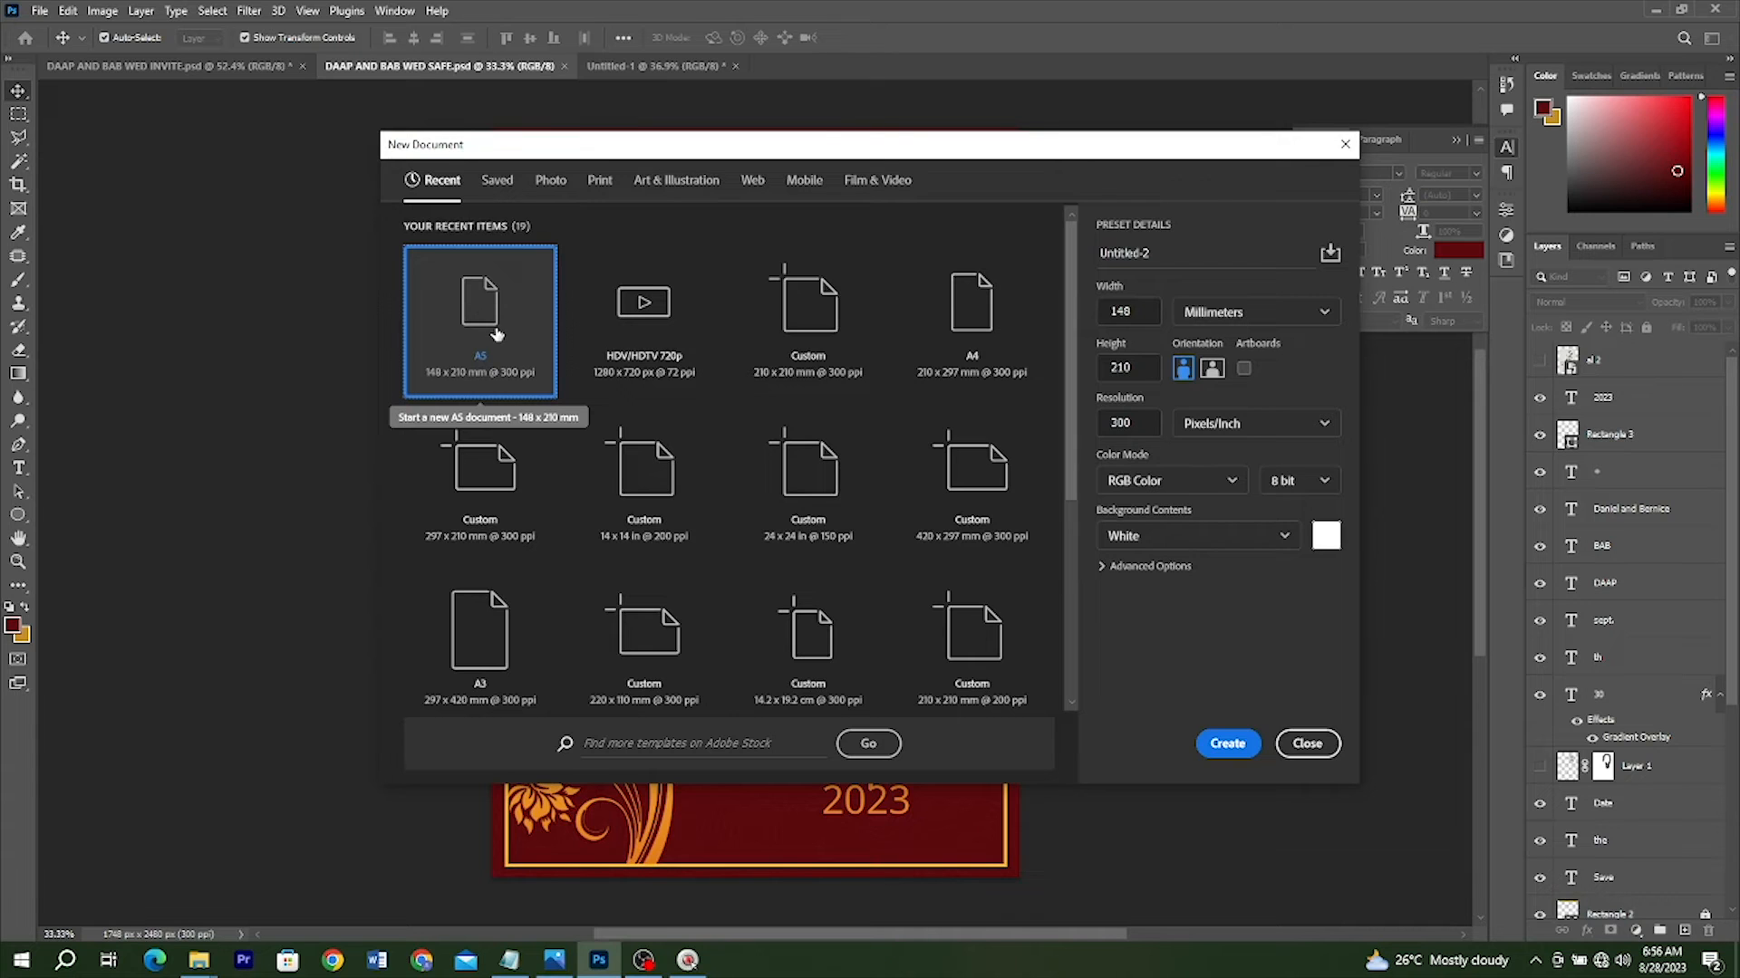
{"action": "left_click", "coordinate": [496, 339]}
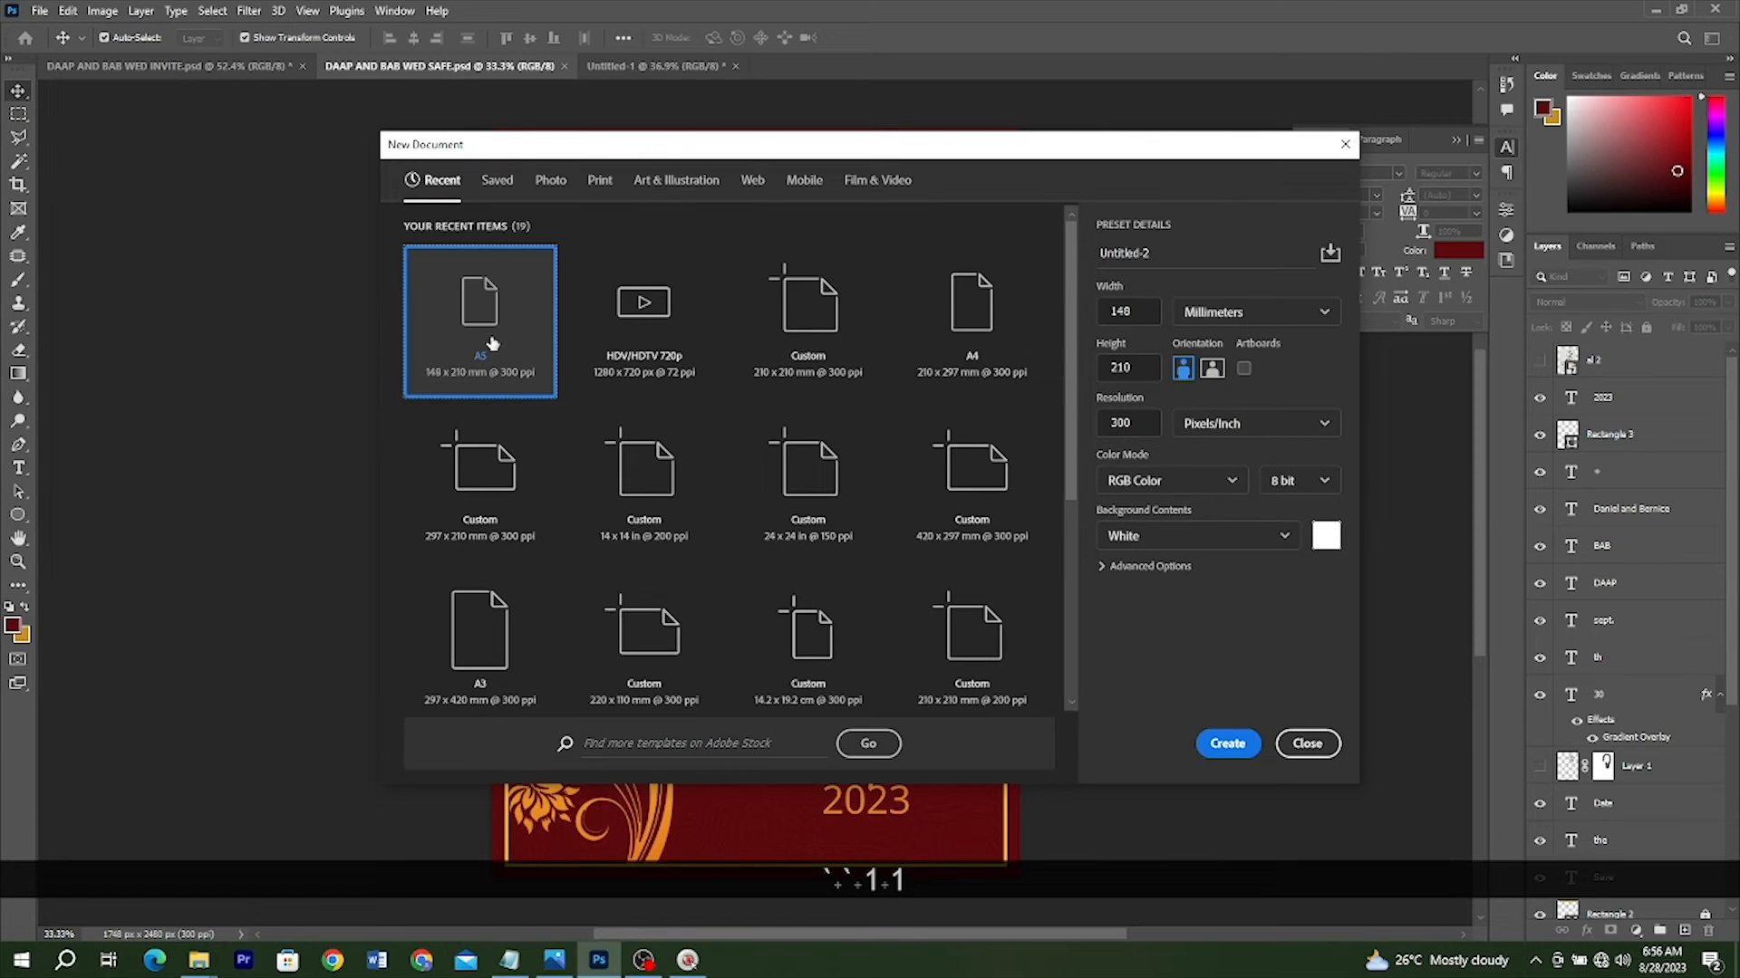
{"action": "double_click", "coordinate": [492, 342]}
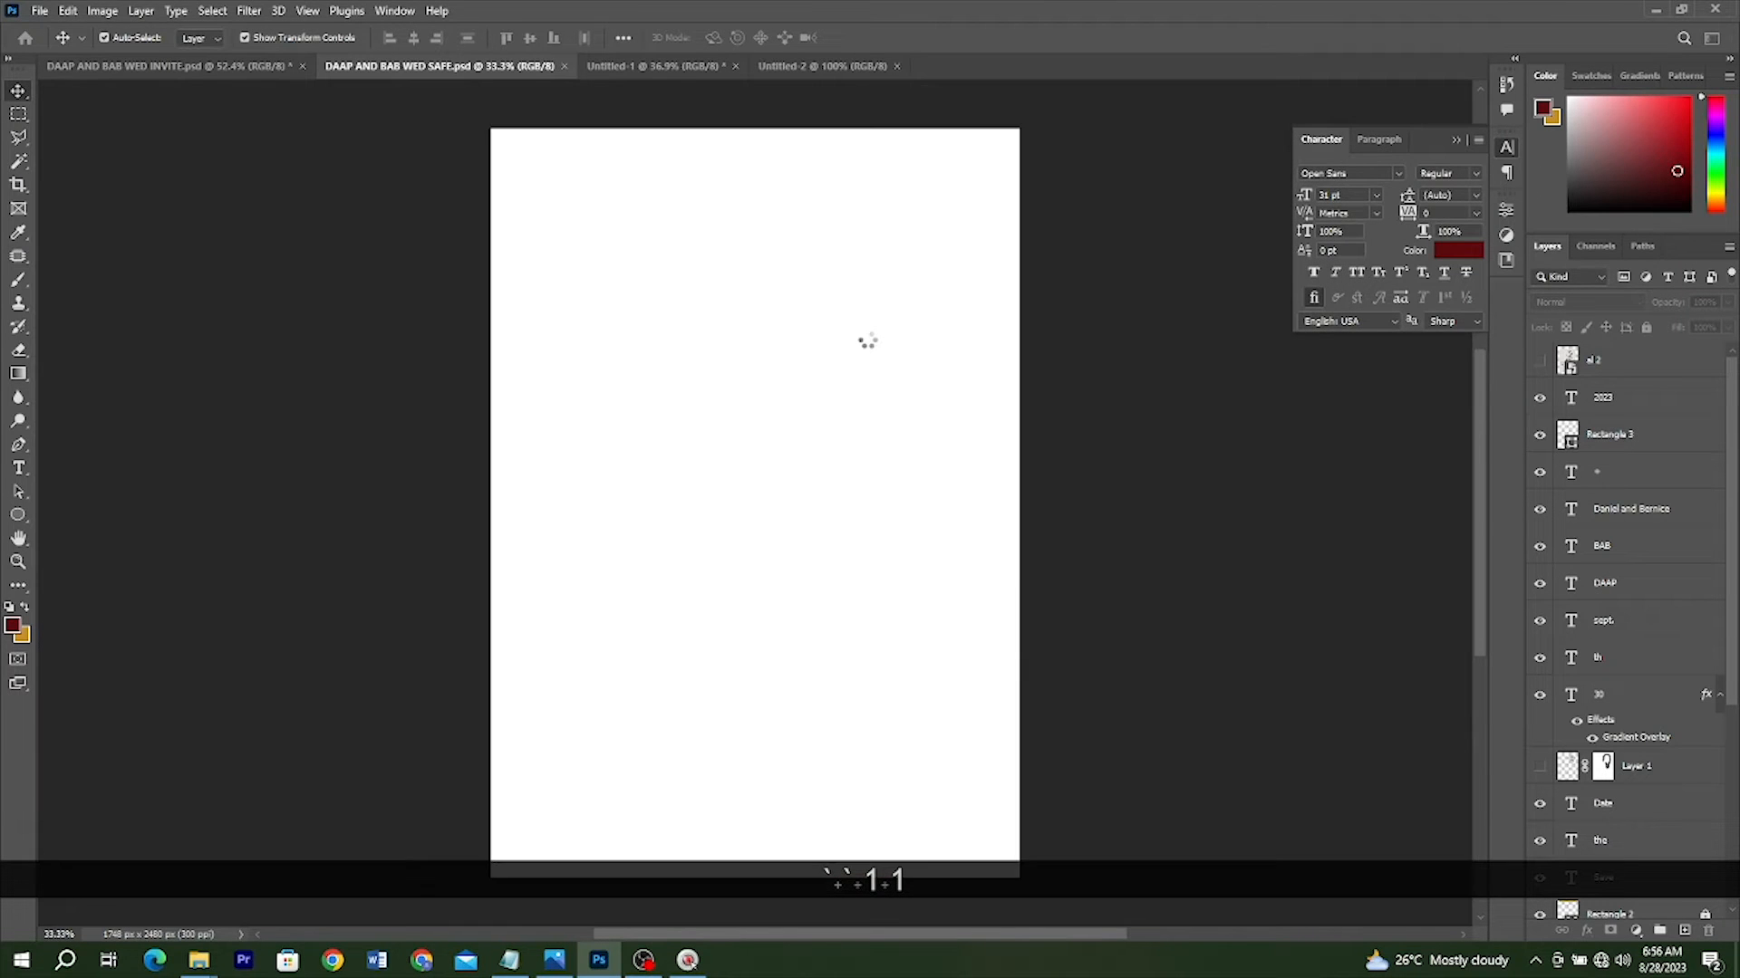
Draw a dark red rectangle of about 1793 x 2534 px covering the whole page
{"action": "left_click", "coordinate": [17, 514]}
{"action": "left_click", "coordinate": [64, 515]}
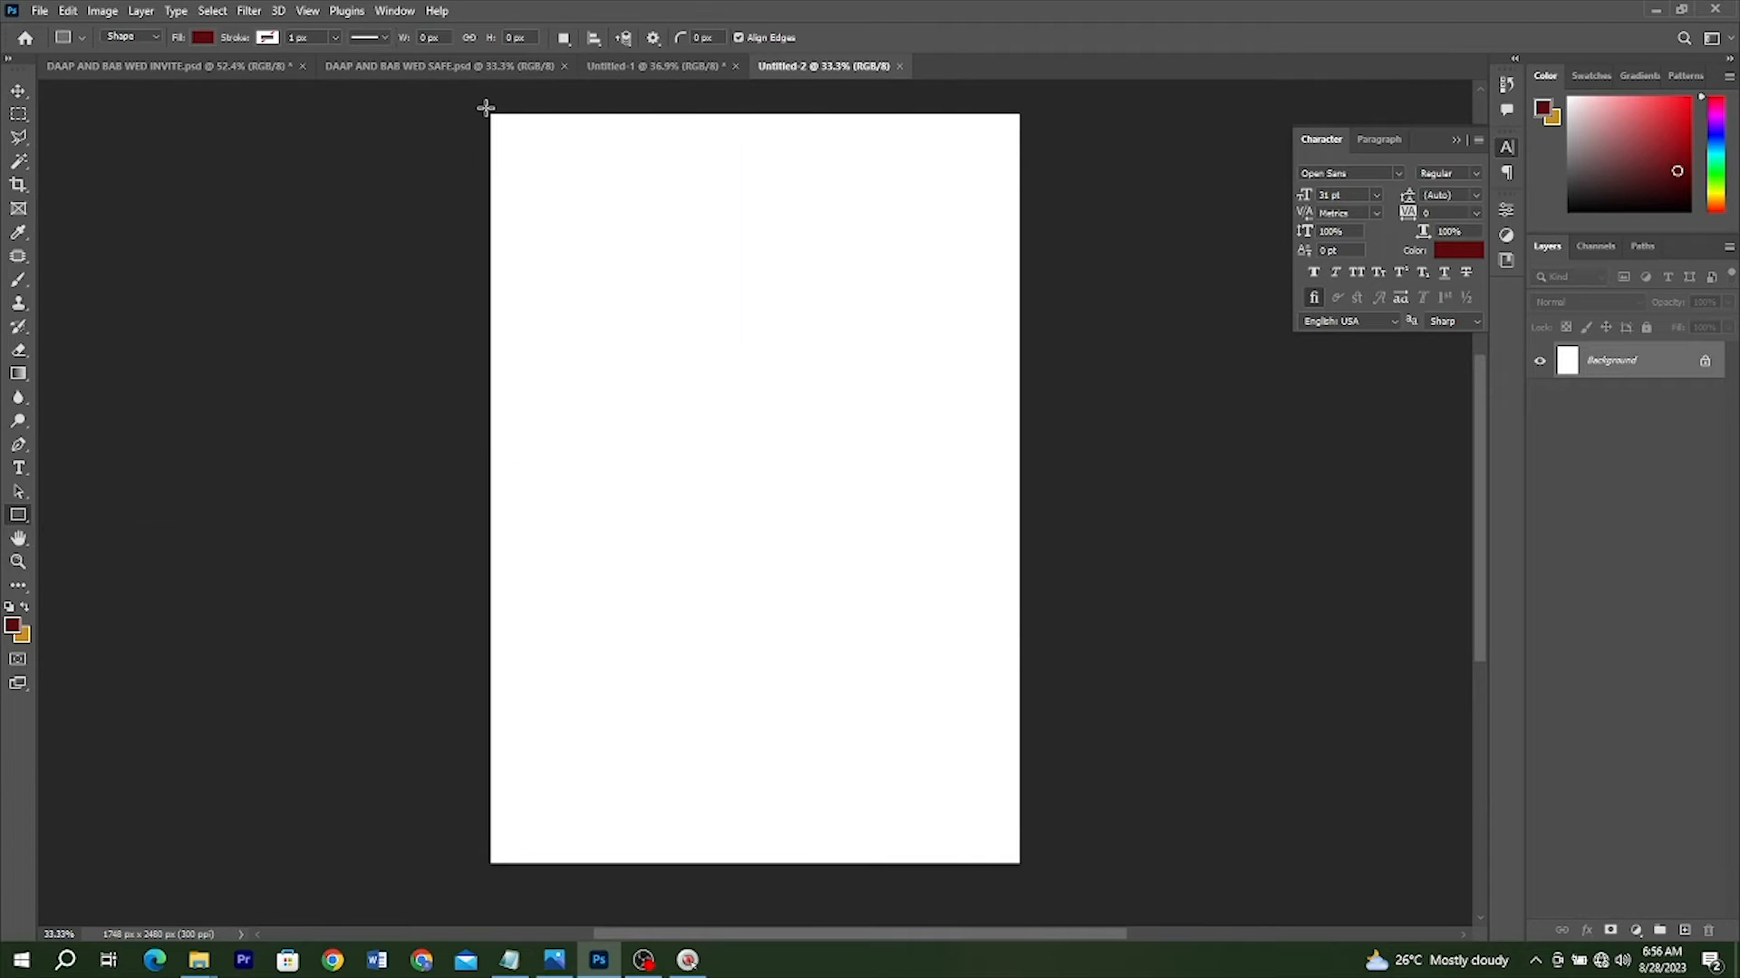
{"action": "left_click_drag", "start_coordinate": [485, 108], "coordinate": [1025, 870]}
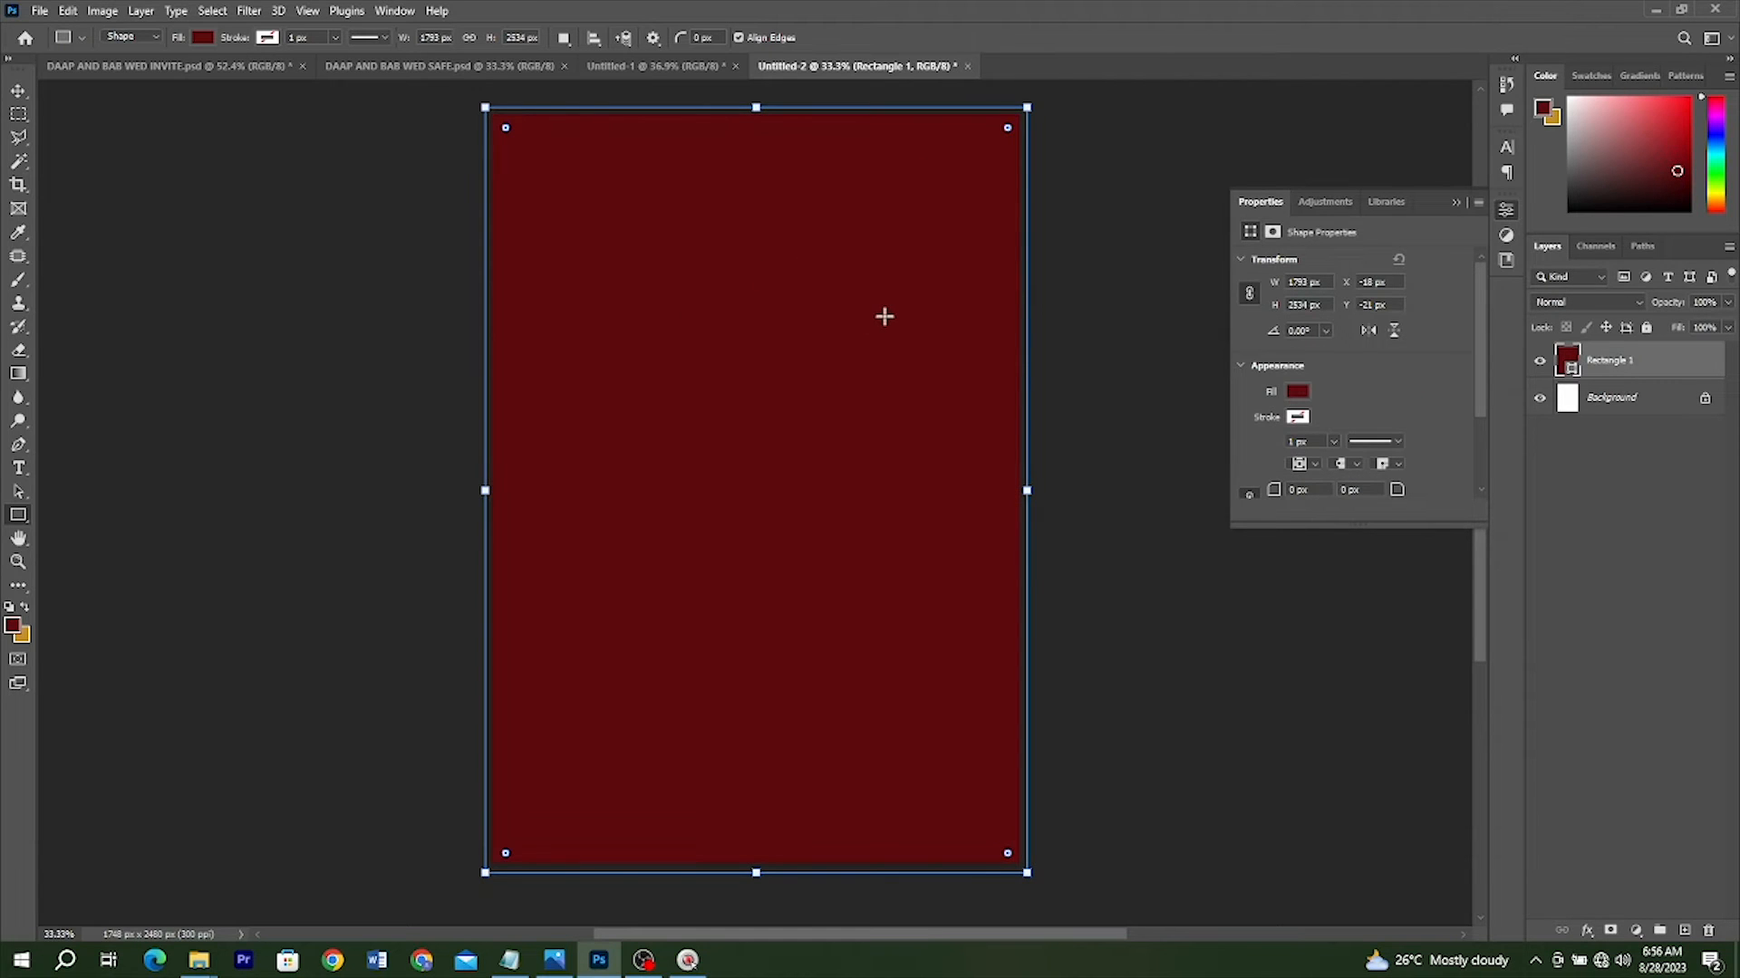
{"action": "key", "text": "v"}
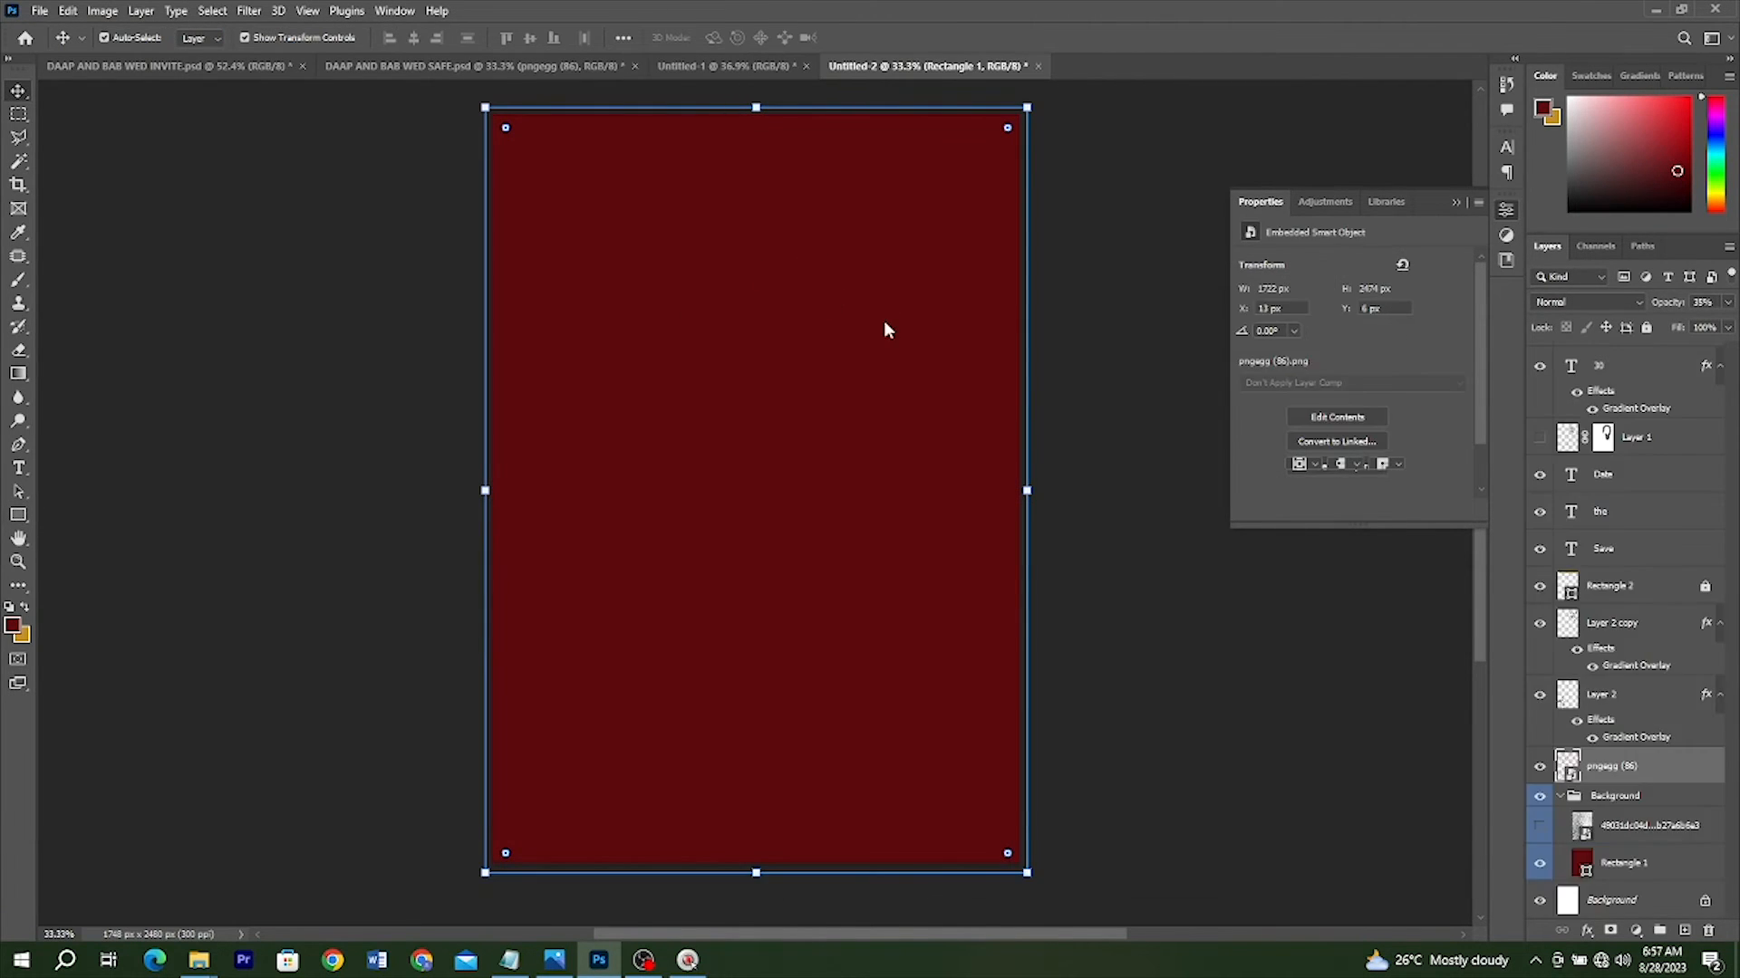
Place the swirl pattern pngegg (86) and the grey grain texture from the Wedding folder over the dark red rectangle
{"action": "key", "text": "alt+Tab"}
{"action": "key", "text": "alt+Tab"}
{"action": "key", "text": "Tab"}
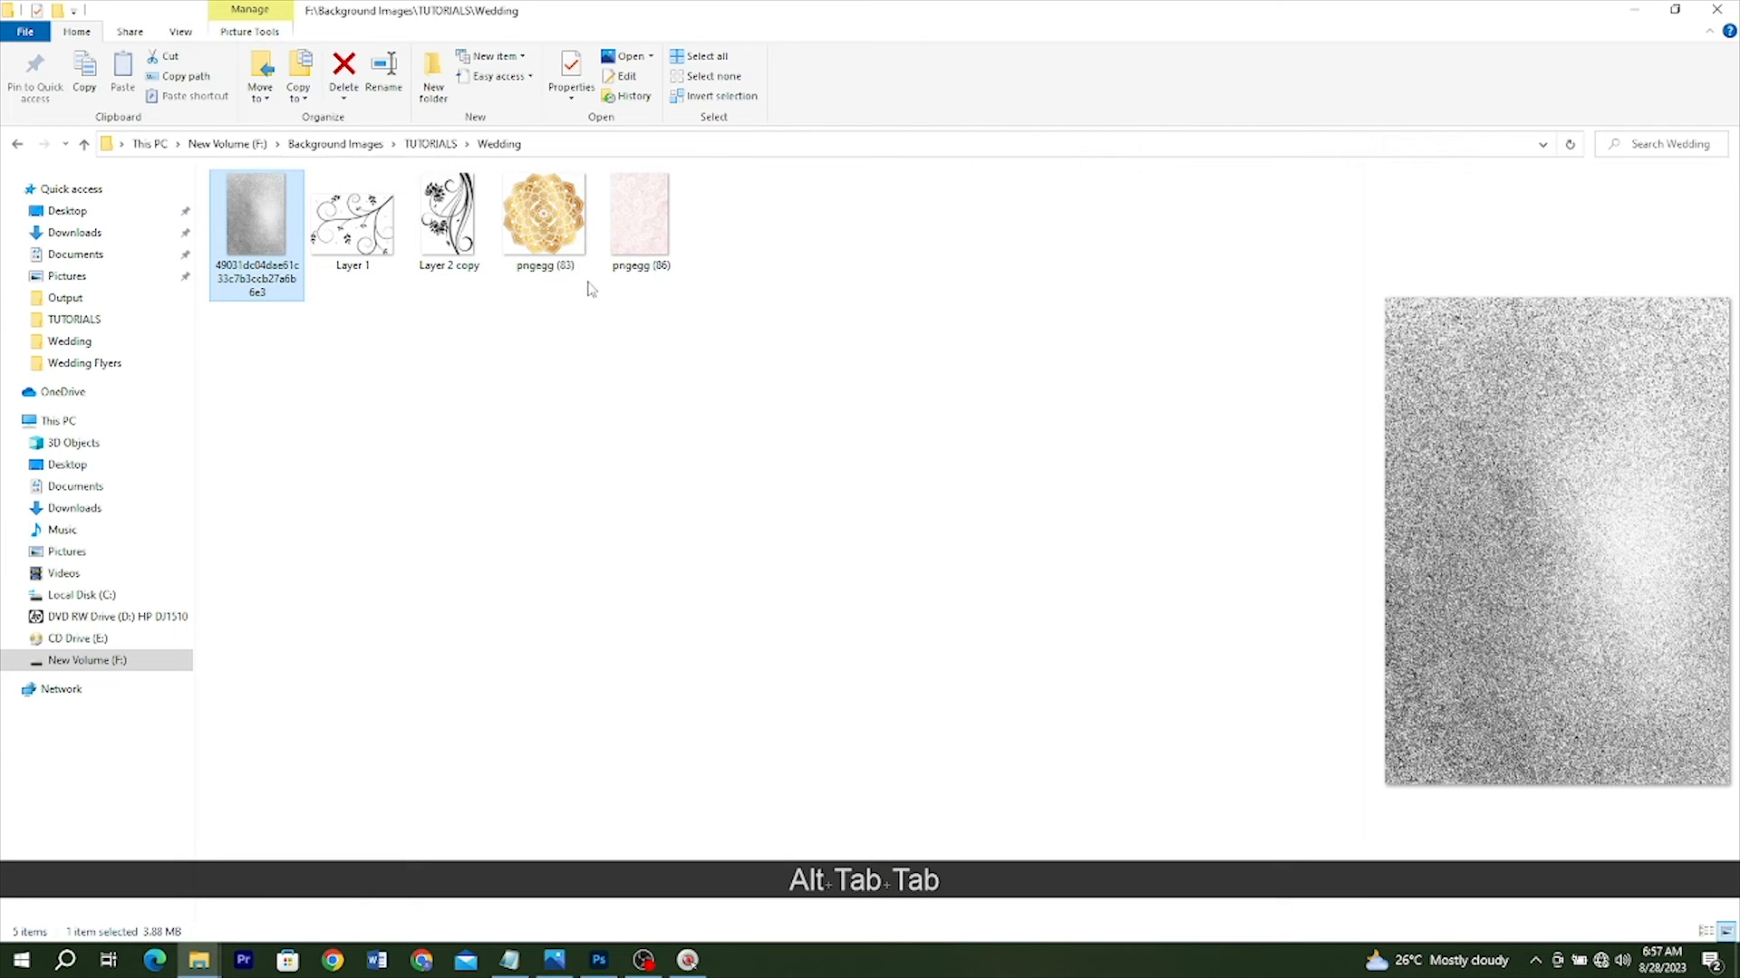
{"action": "left_click", "coordinate": [640, 217], "text": "ctrl"}
{"action": "left_click_drag", "start_coordinate": [640, 219], "coordinate": [708, 494]}
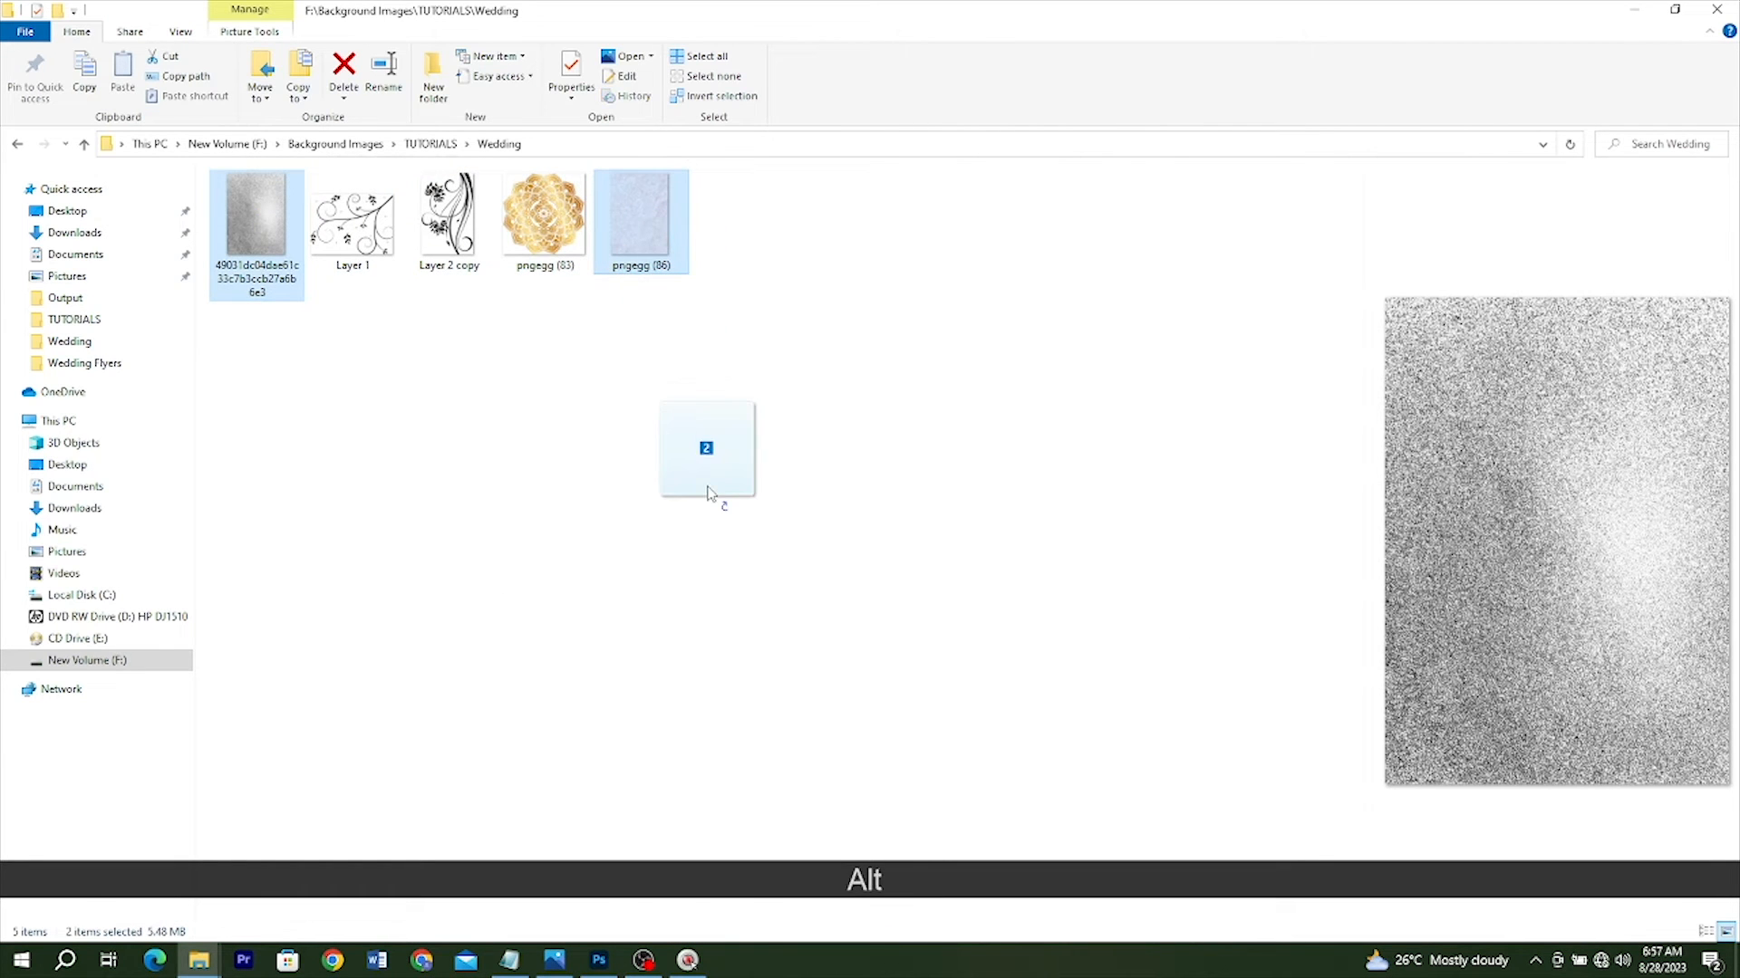
{"action": "key", "text": "alt+Tab"}
{"action": "key", "text": "alt+Tab"}
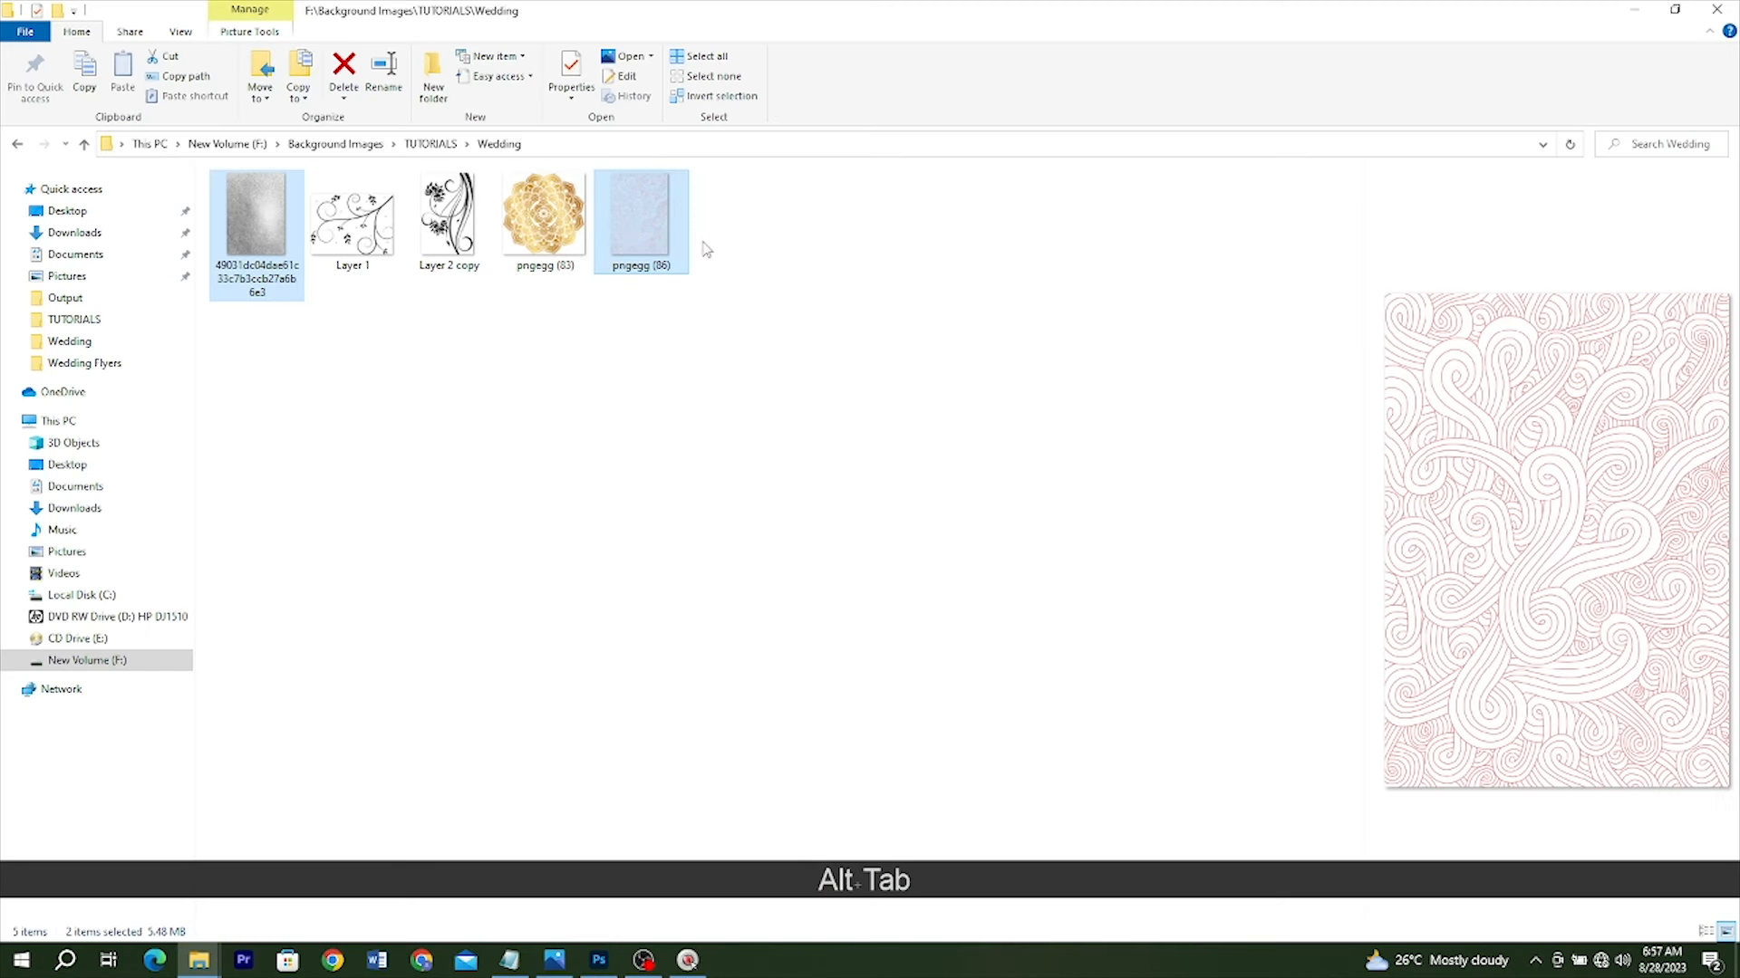
{"action": "left_click_drag", "start_coordinate": [639, 239], "coordinate": [749, 613]}
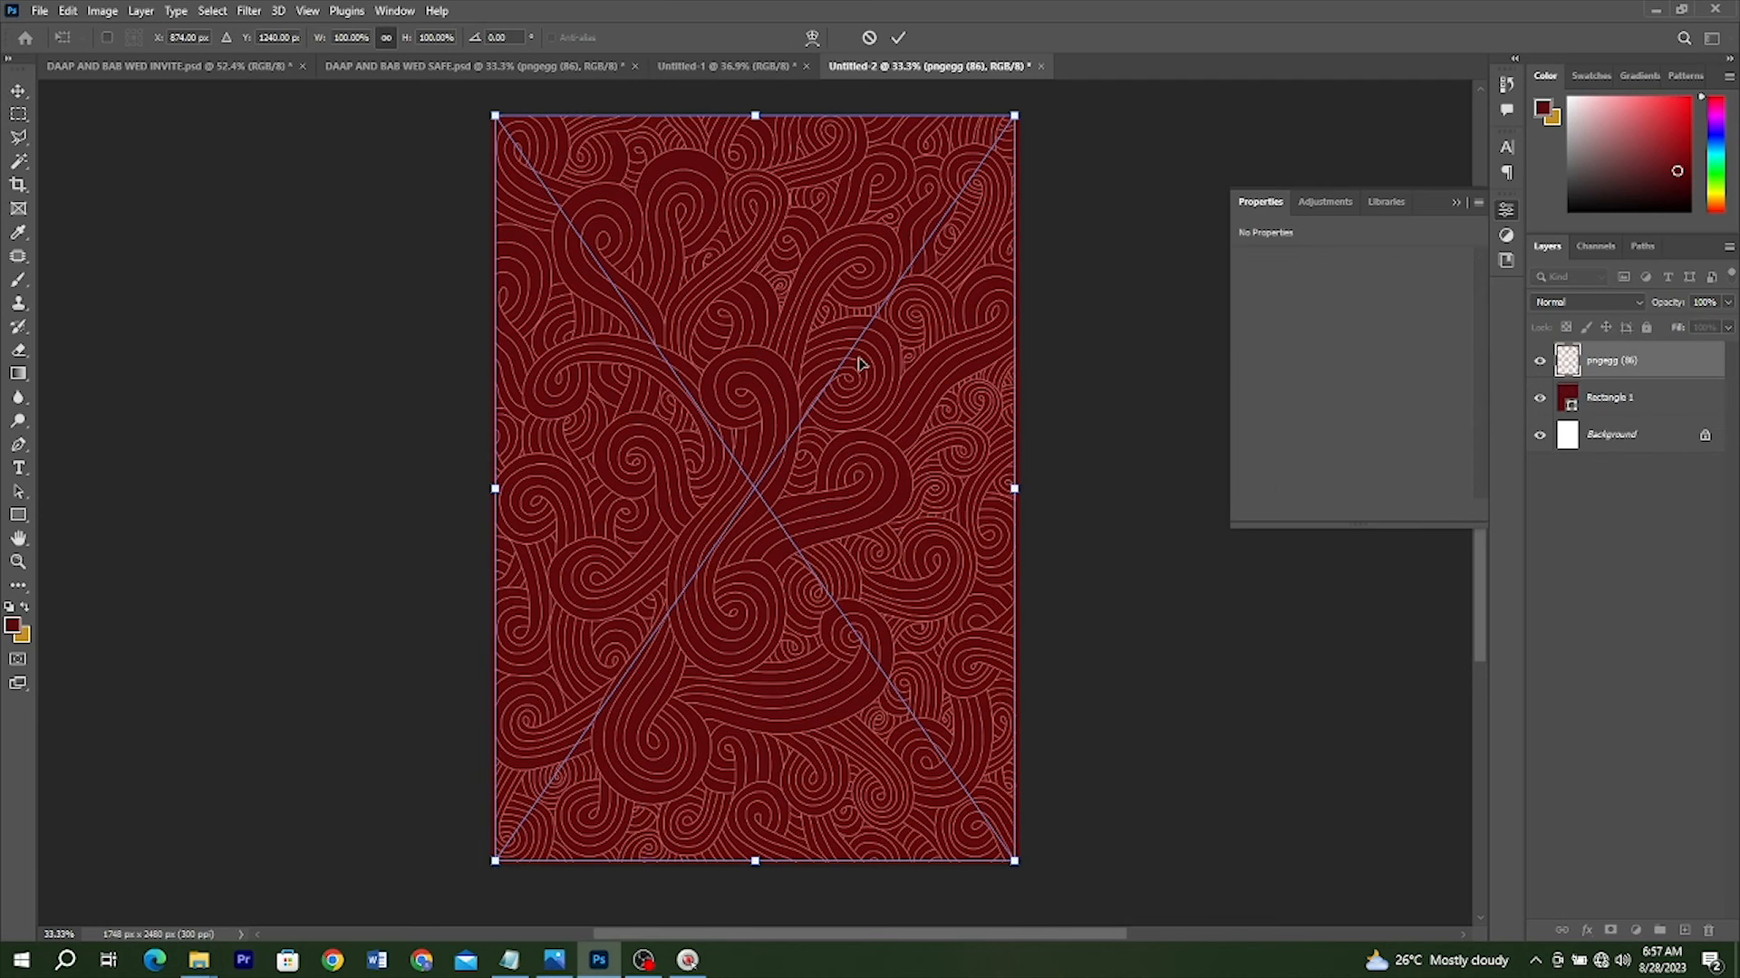
{"action": "key", "text": "Return"}
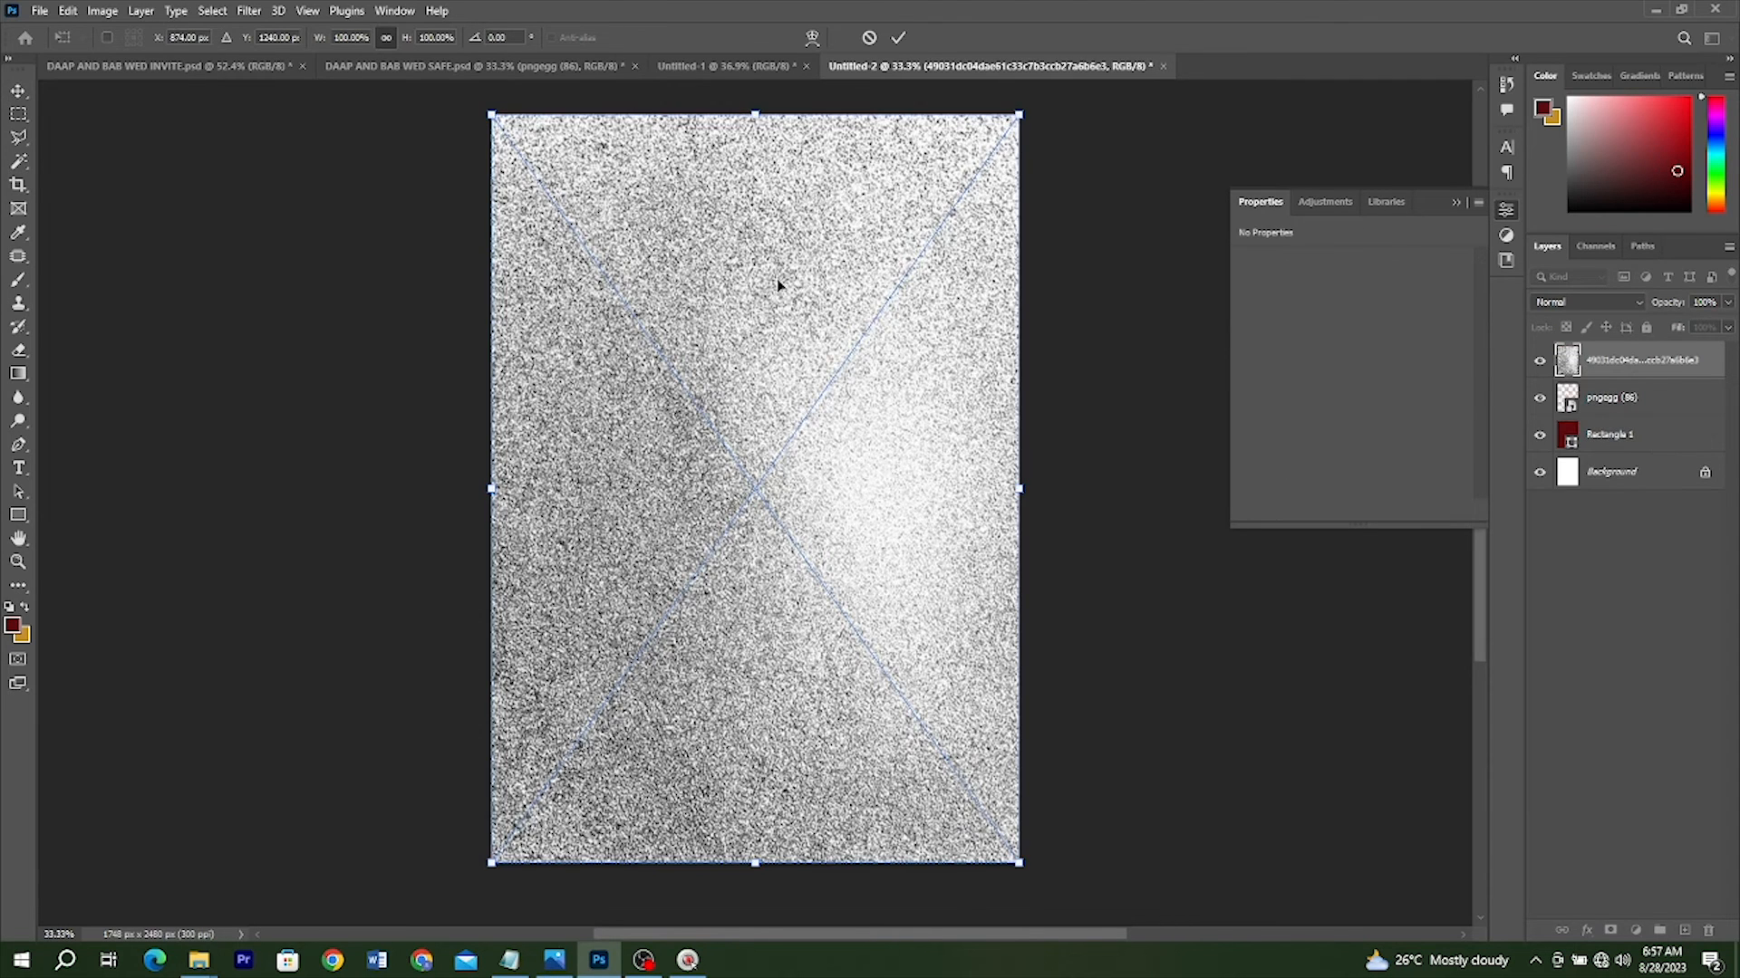
{"action": "key", "text": "Return"}
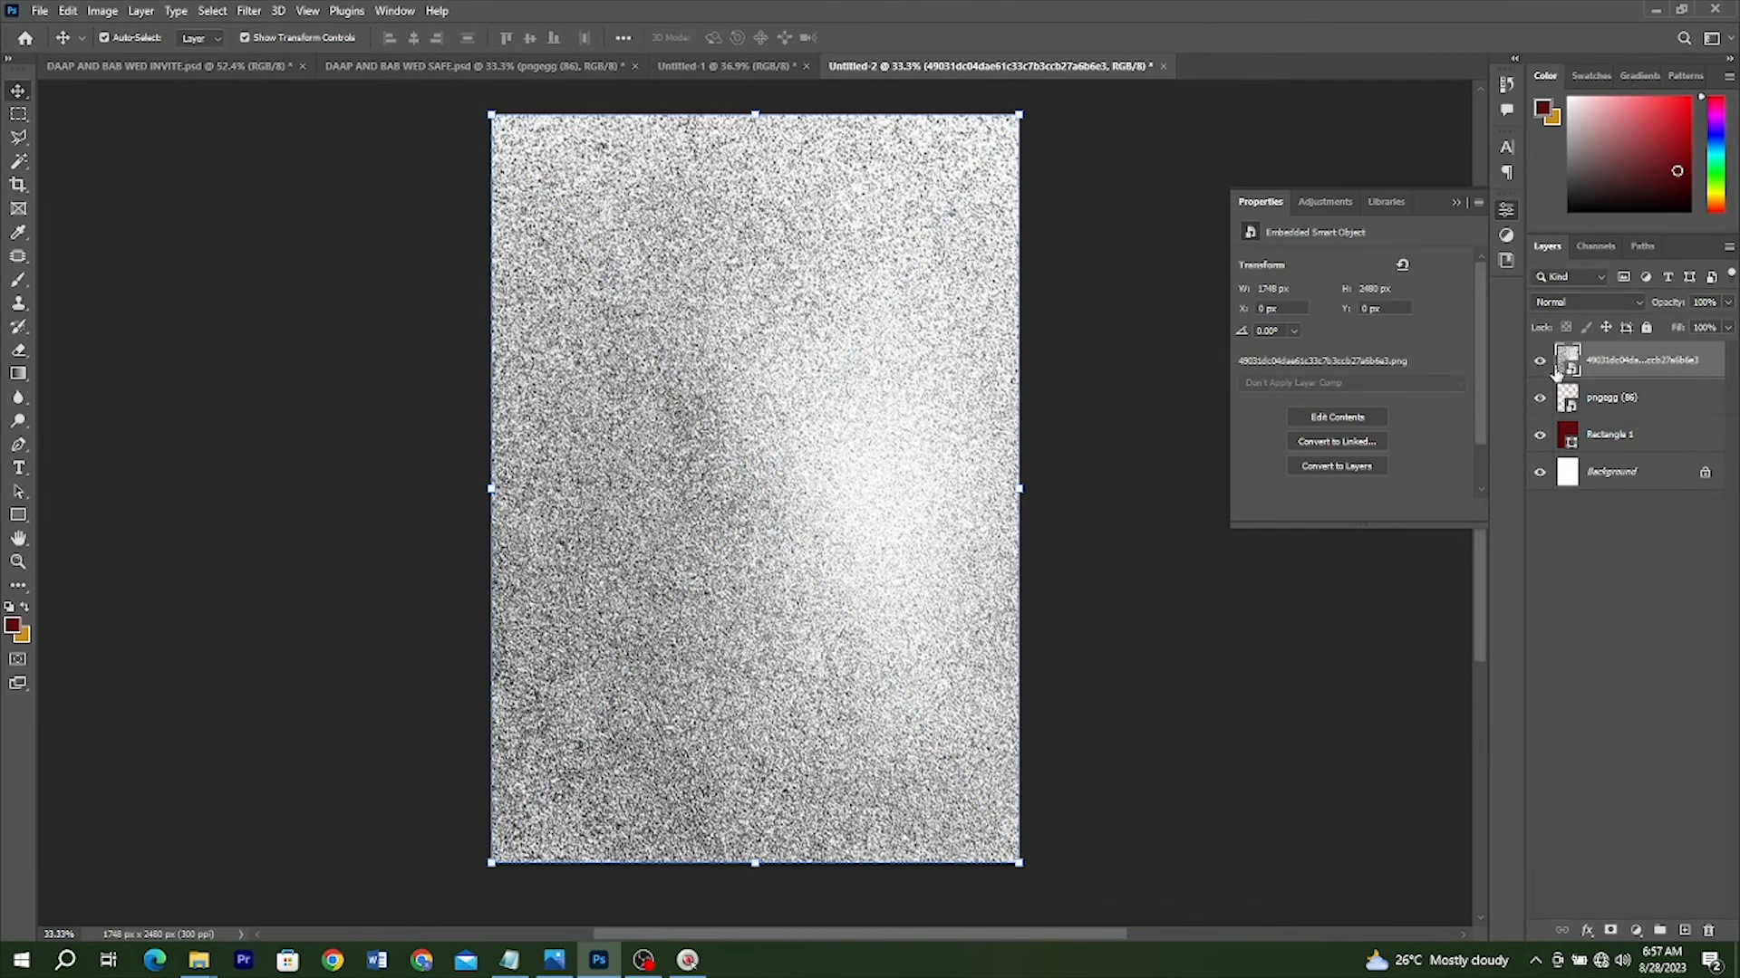
Hide the swirl pattern and blend the grain texture into the red background with Multiply at 20% opacity
{"action": "left_click", "coordinate": [1540, 360]}
{"action": "left_click", "coordinate": [1560, 408]}
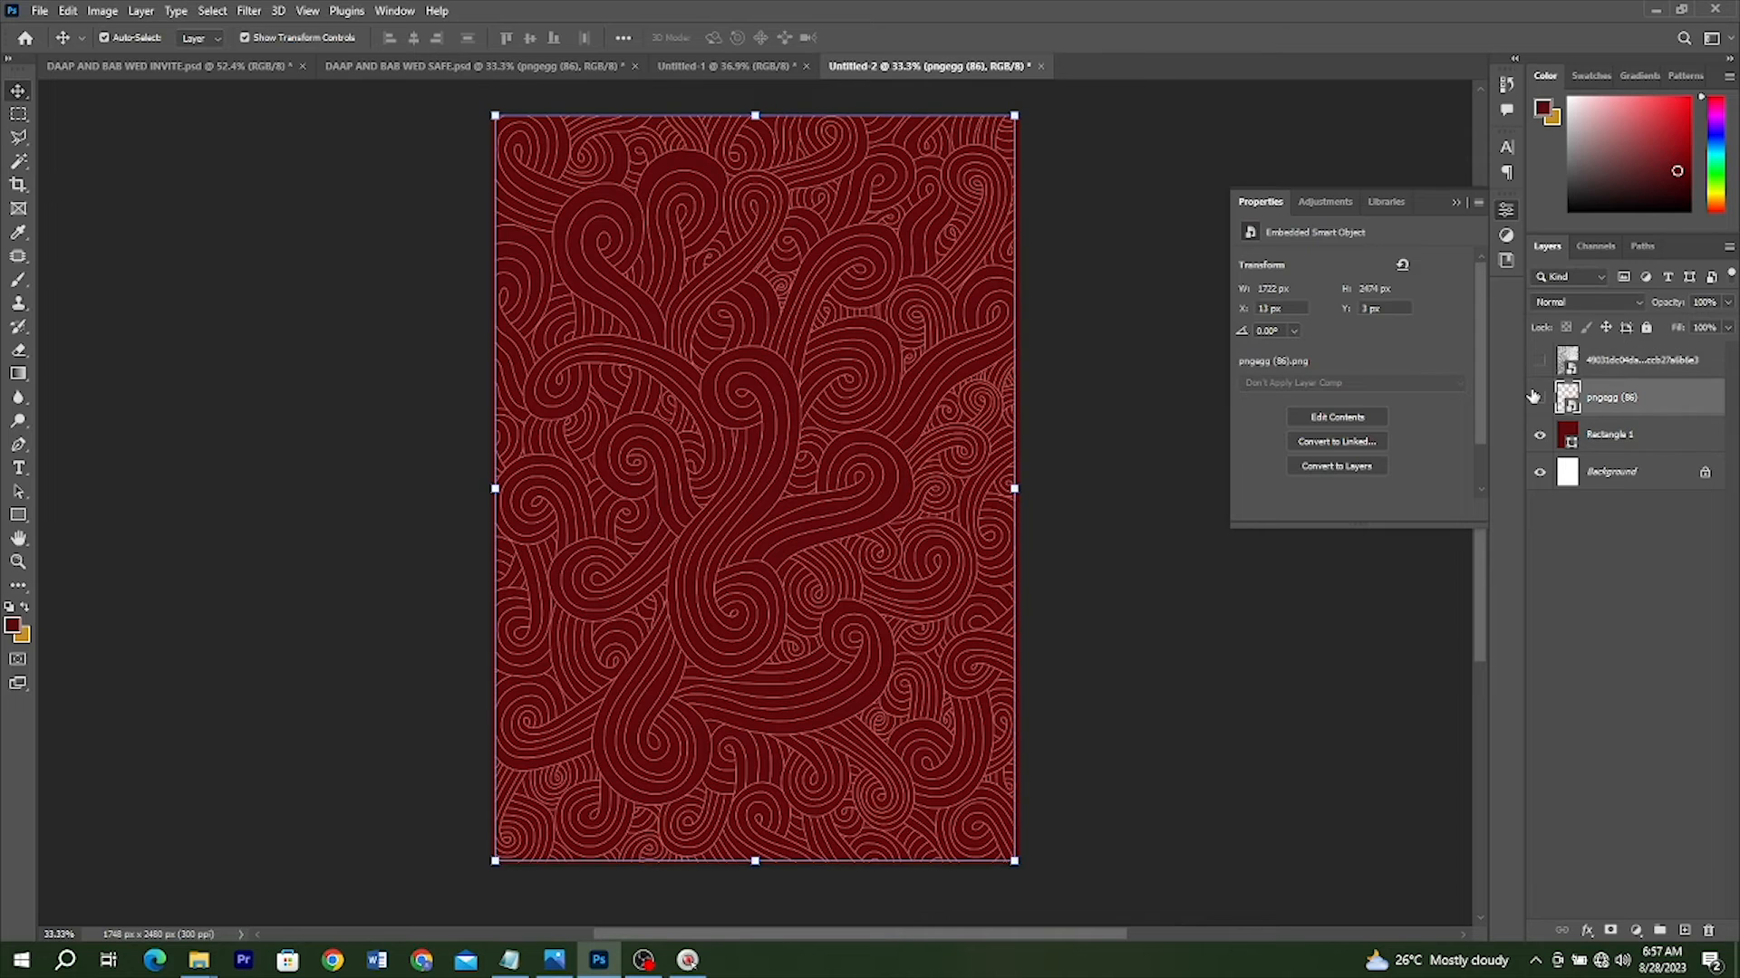
{"action": "left_click", "coordinate": [1538, 398]}
{"action": "left_click", "coordinate": [1611, 366]}
{"action": "left_click", "coordinate": [1540, 361]}
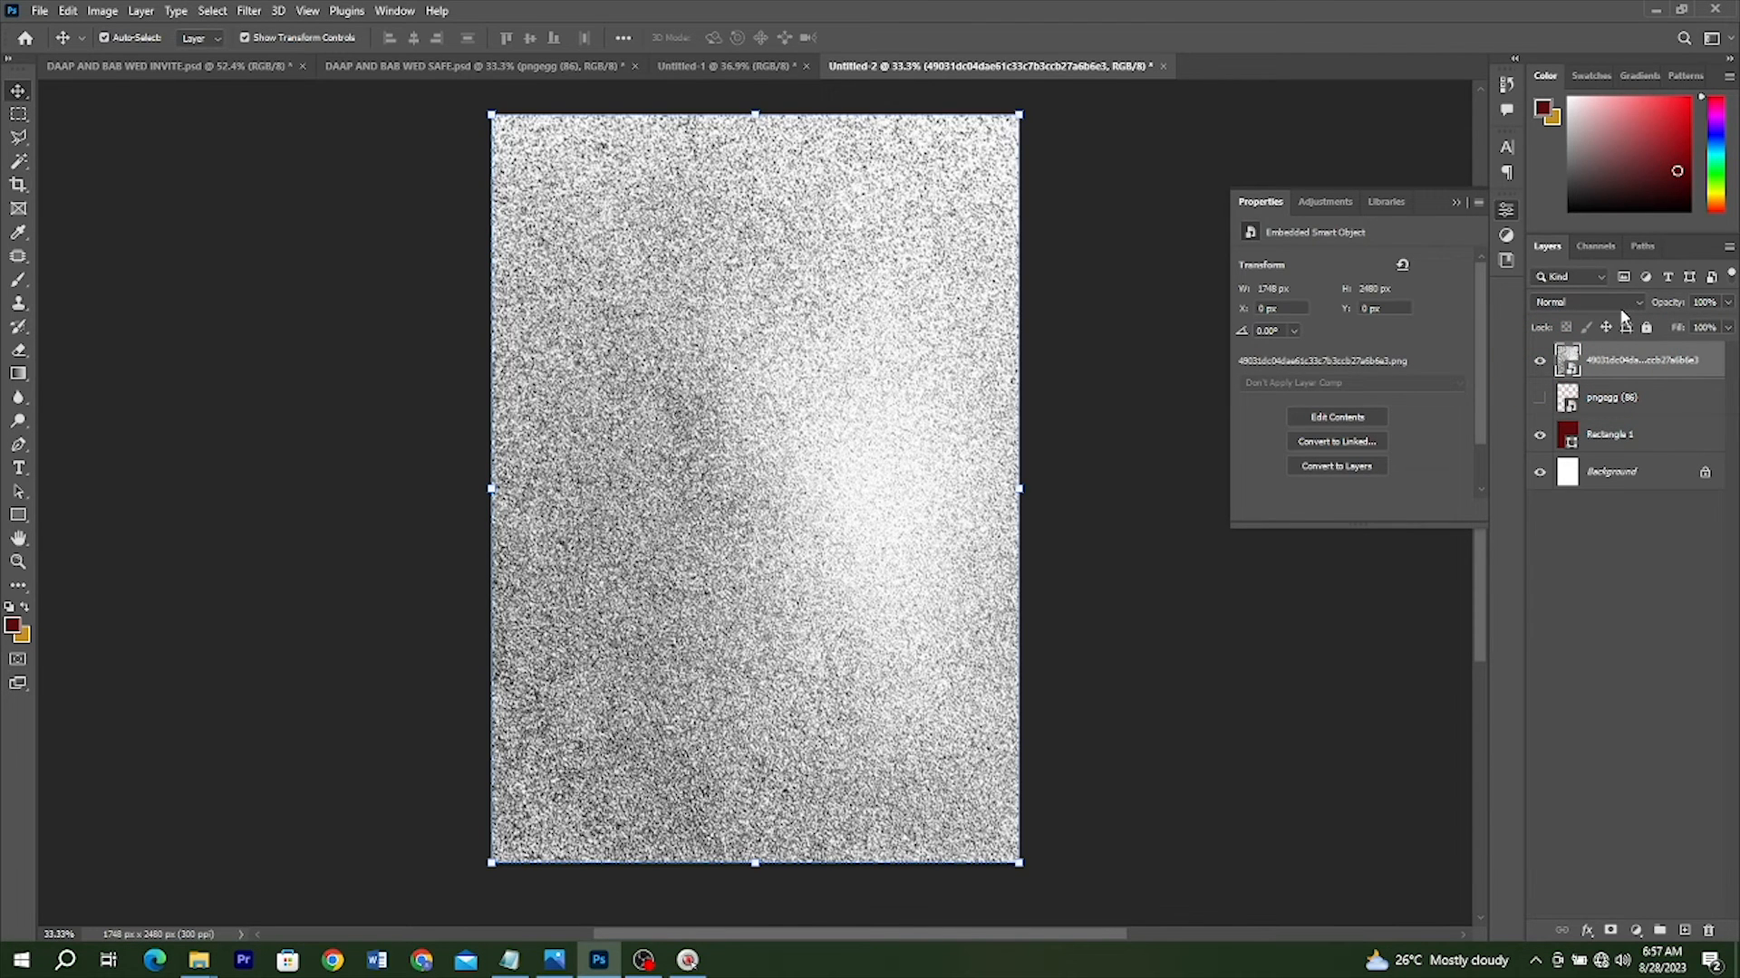
{"action": "left_click", "coordinate": [1620, 303]}
{"action": "left_click", "coordinate": [1574, 385]}
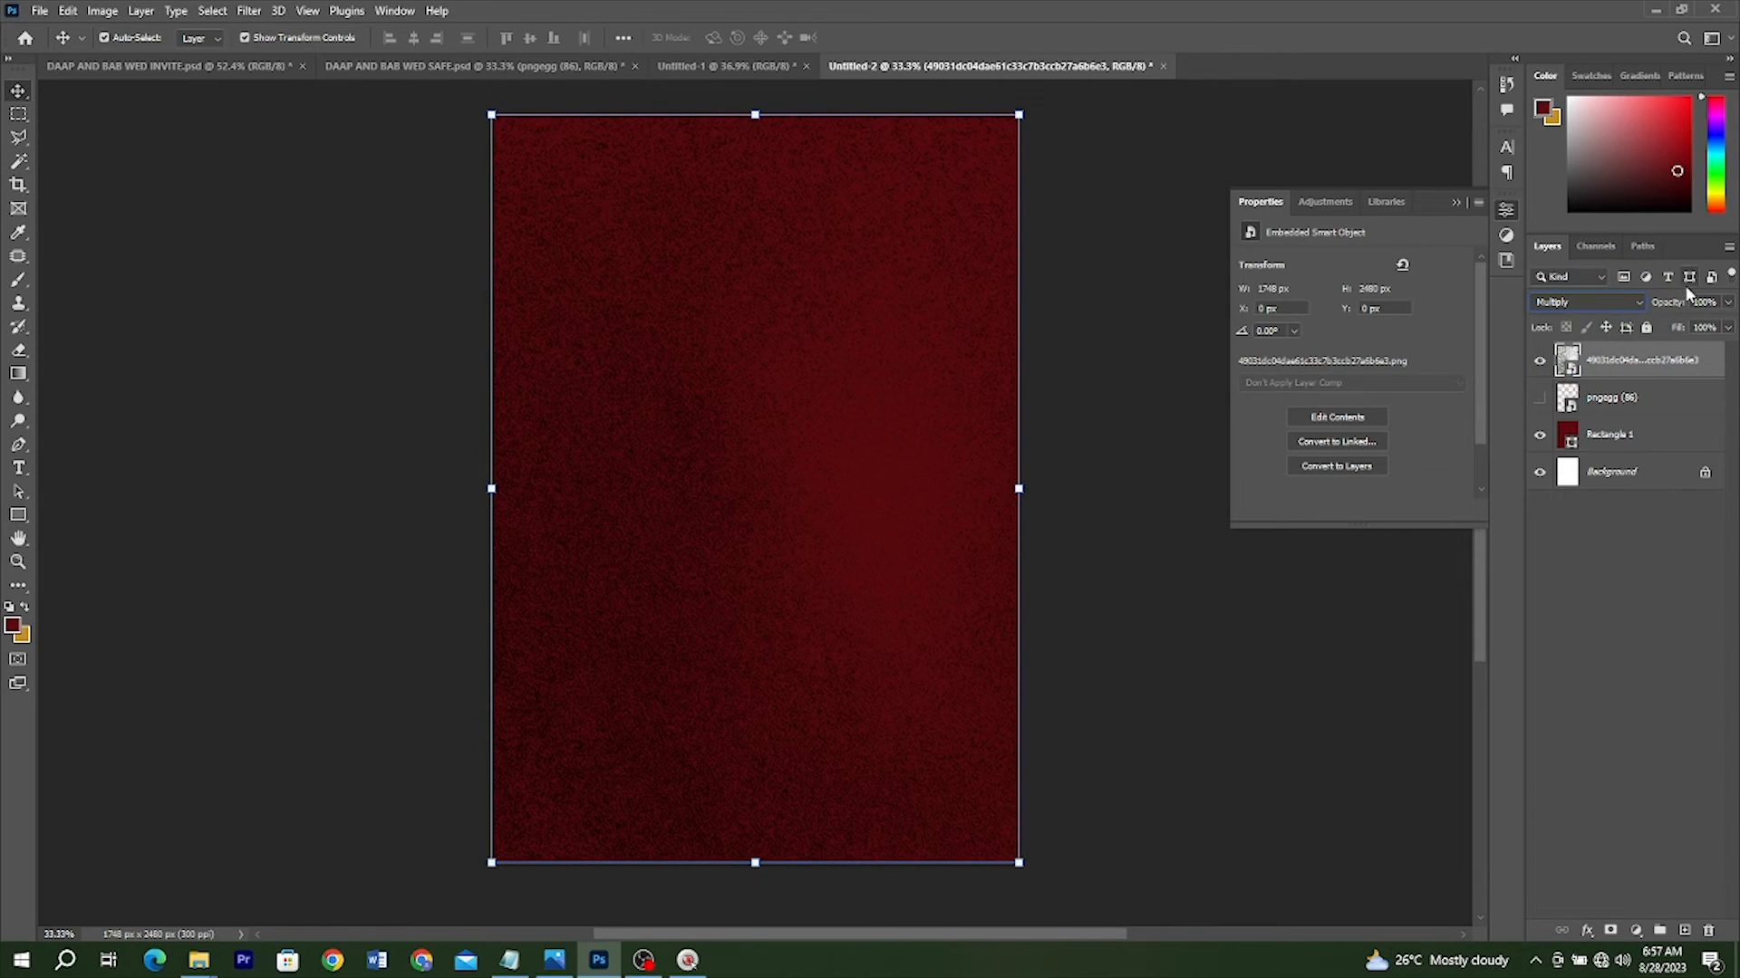
{"action": "left_click_drag", "start_coordinate": [1672, 302], "coordinate": [1575, 326]}
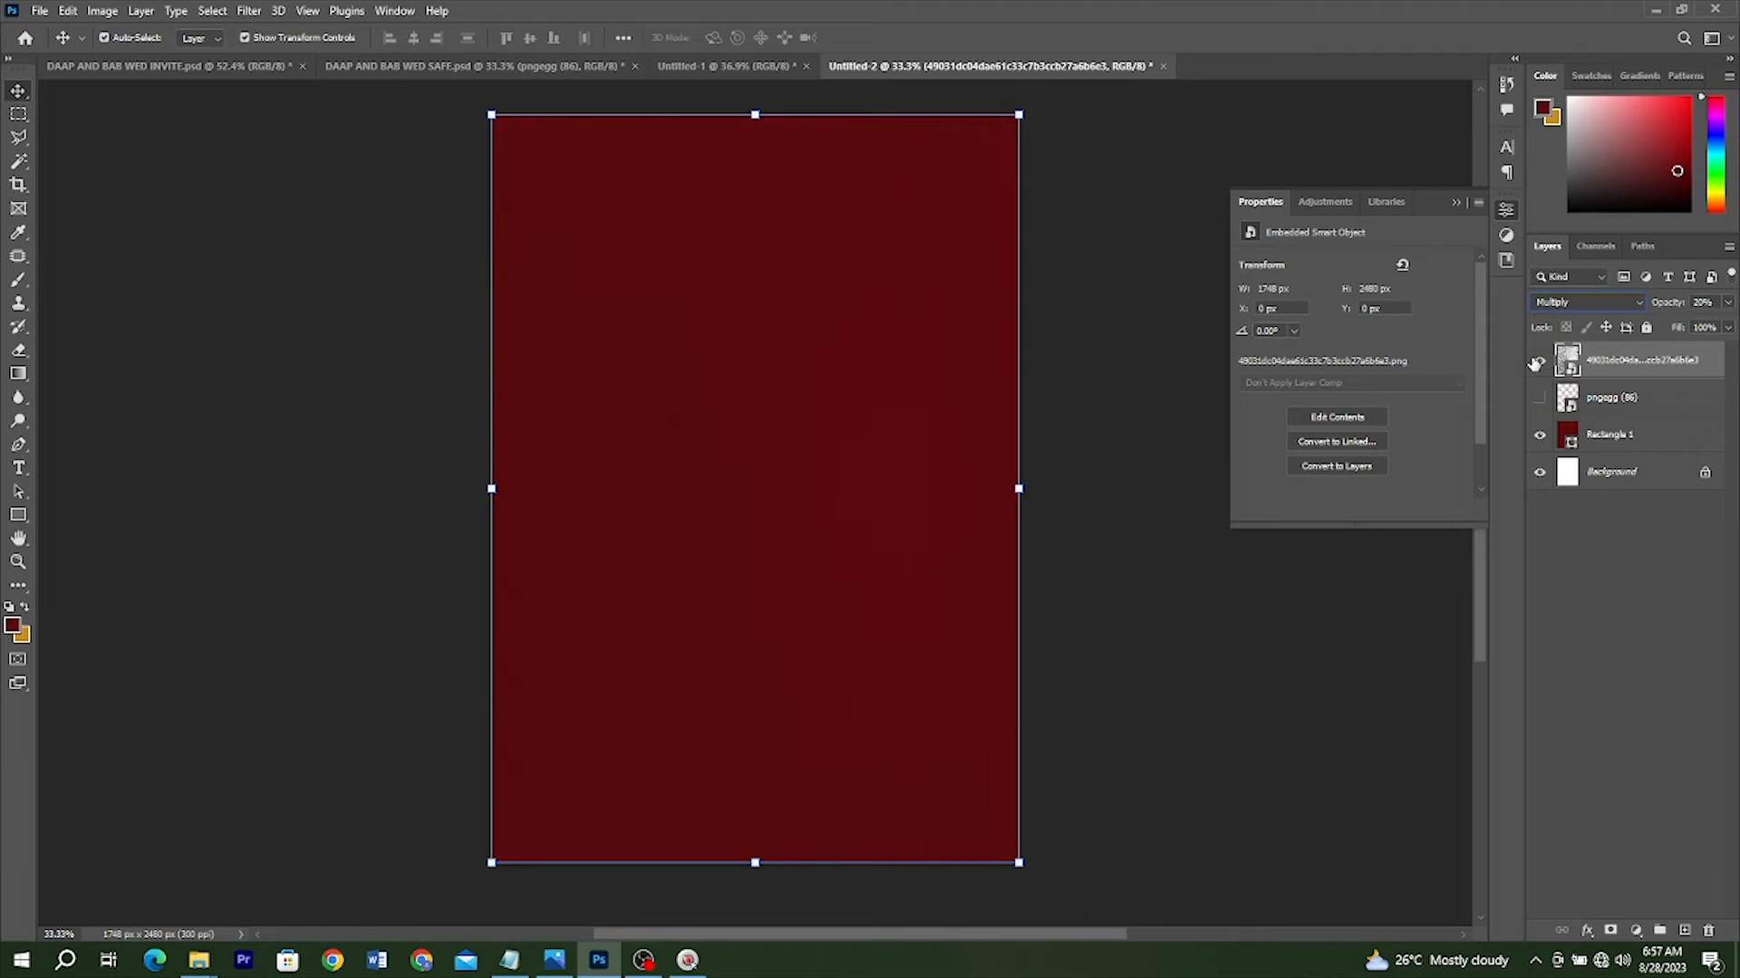
Hide the grain texture, show the swirl pattern and set it to Color Burn at 35% opacity
{"action": "left_click", "coordinate": [1538, 362]}
{"action": "left_click", "coordinate": [1539, 398]}
{"action": "left_click", "coordinate": [1621, 398]}
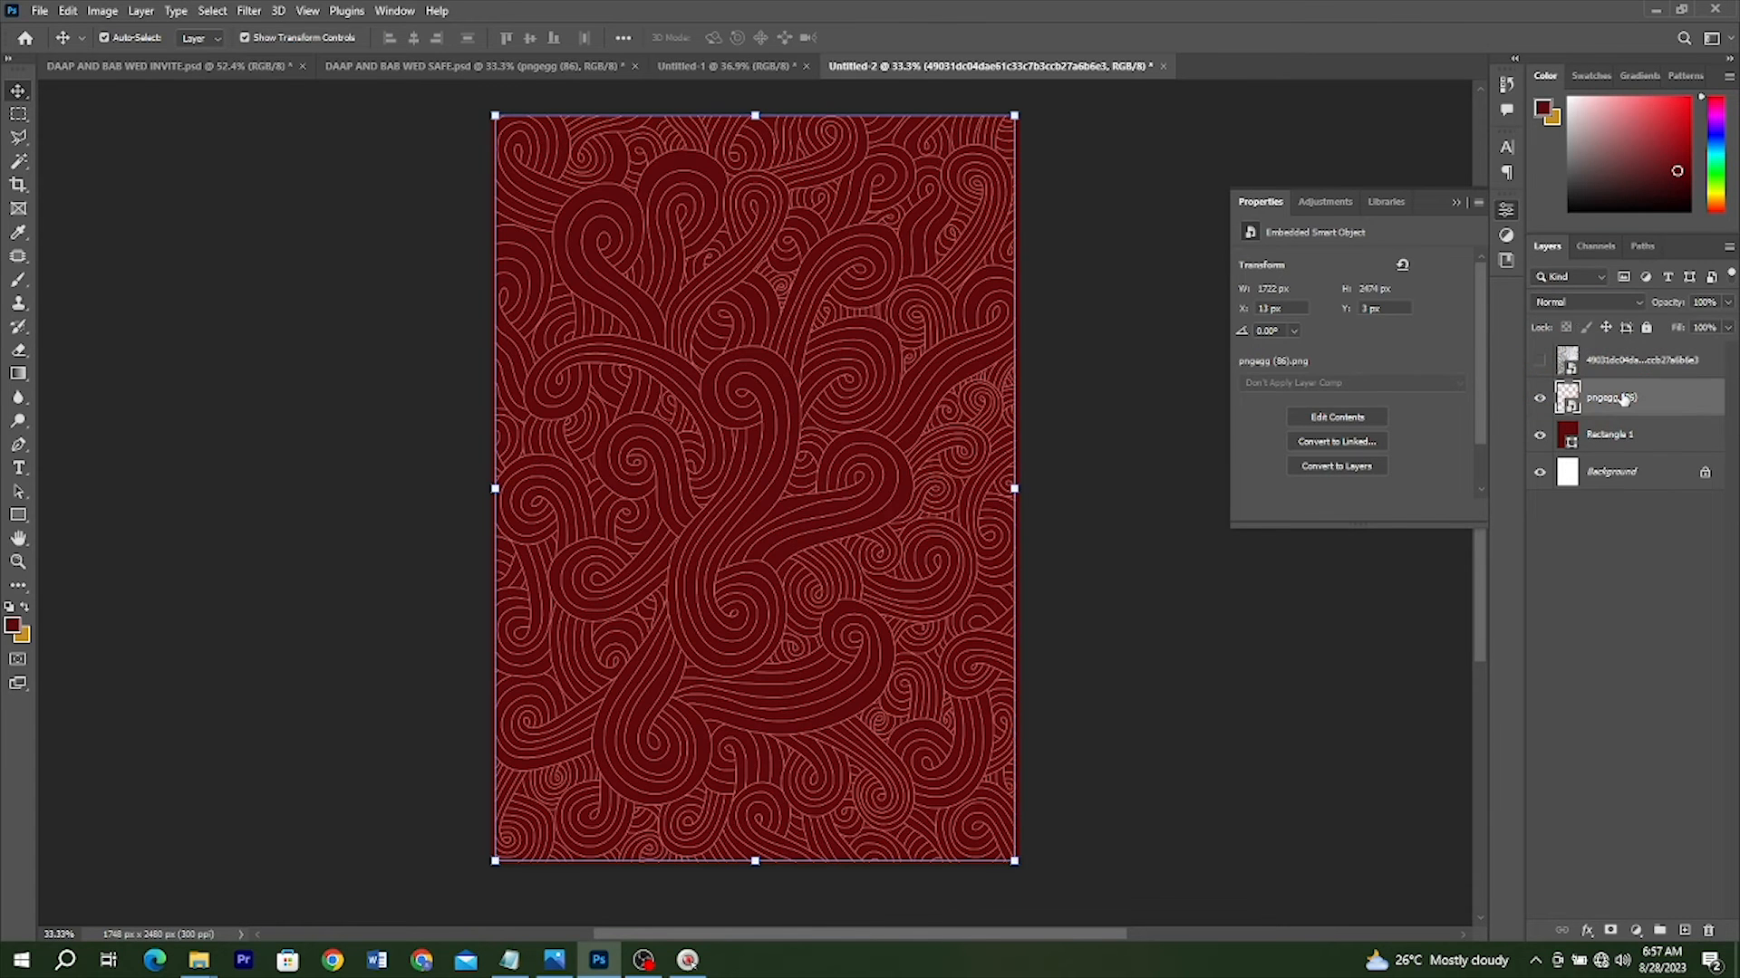
{"action": "left_click", "coordinate": [1581, 302]}
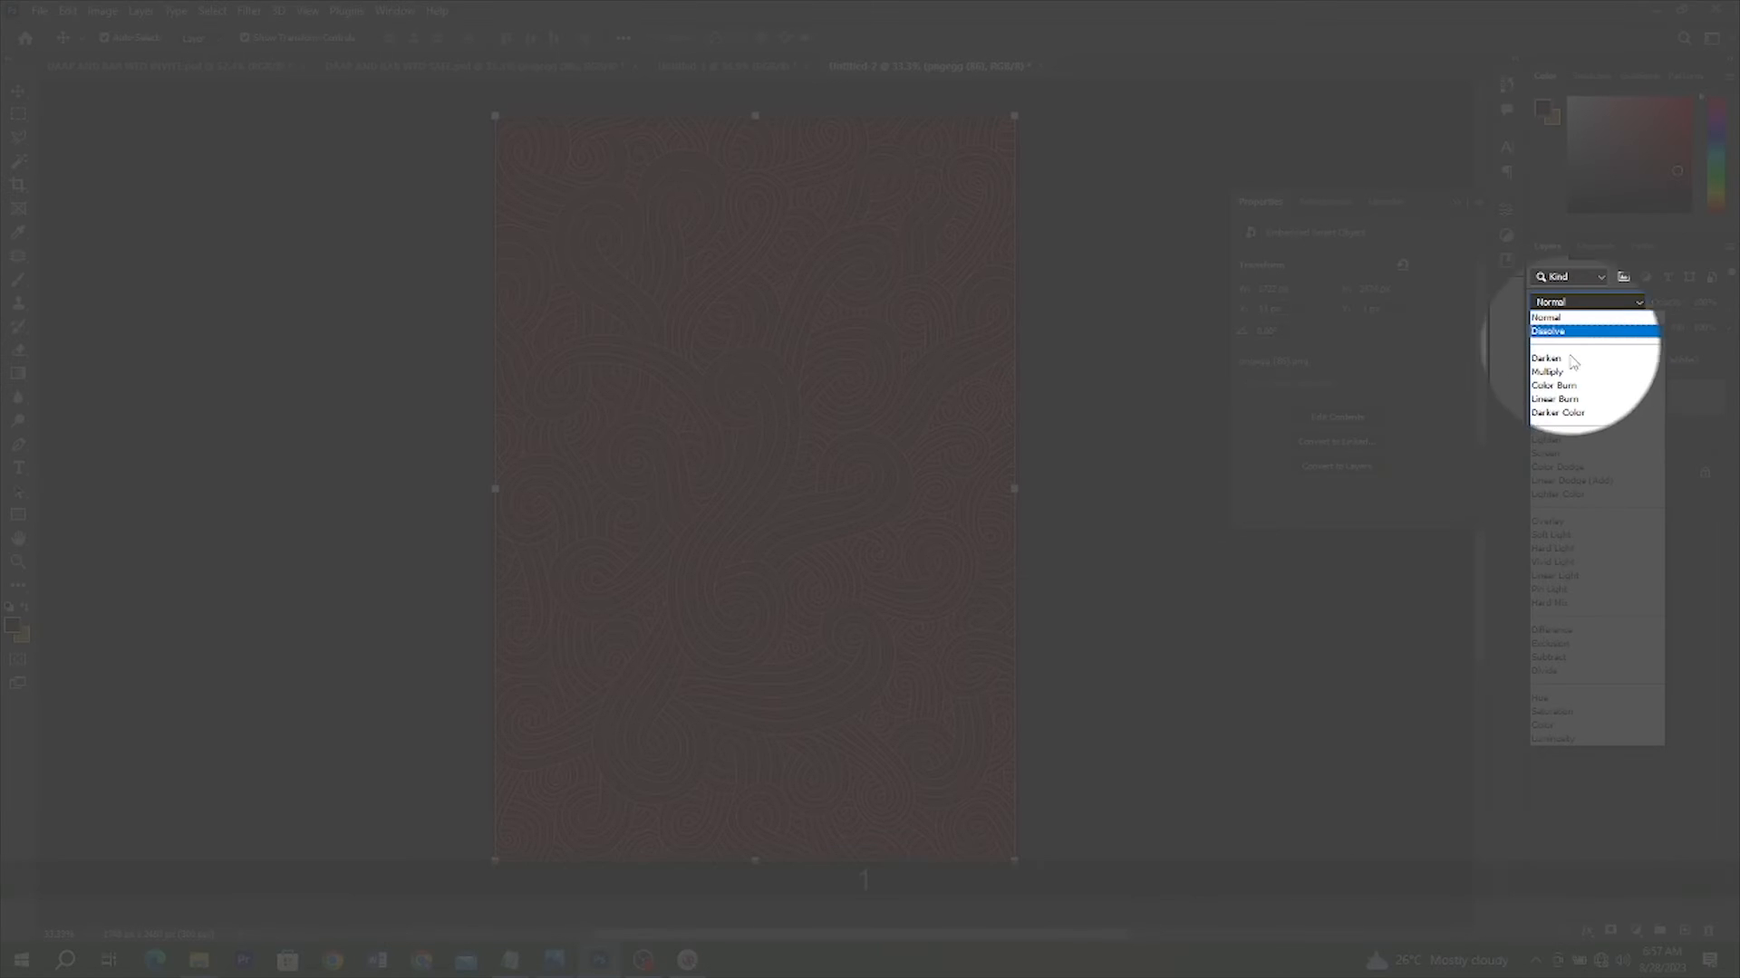
{"action": "left_click", "coordinate": [1553, 385]}
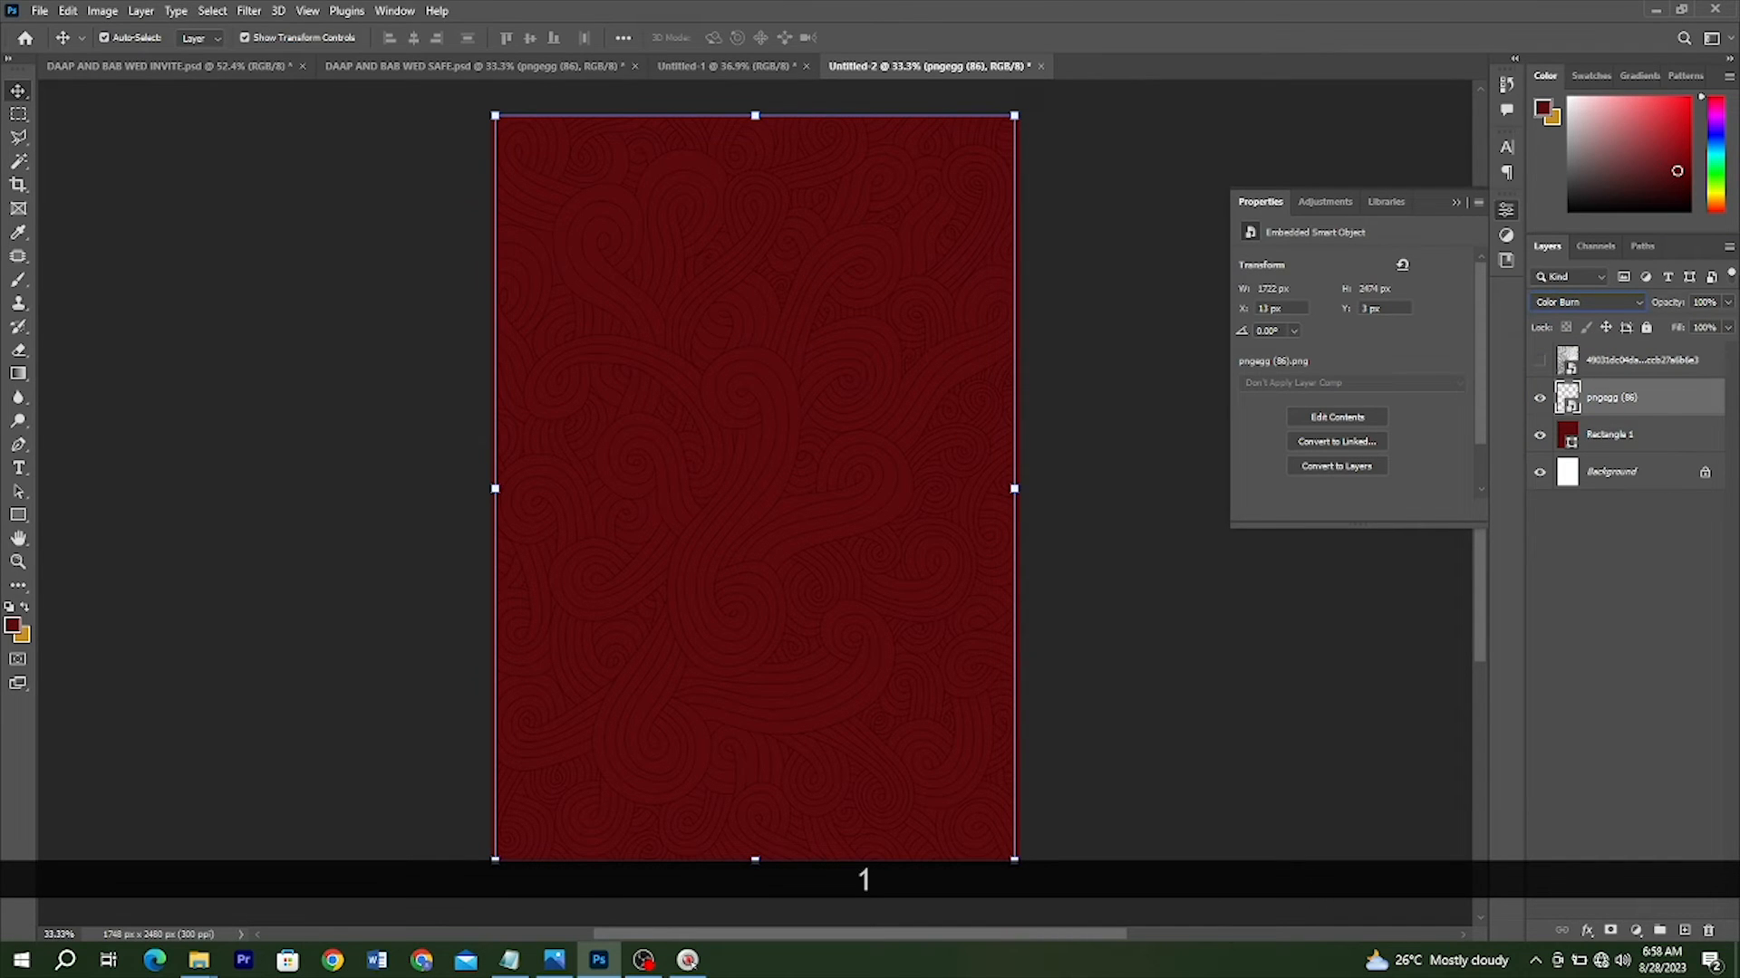
{"action": "key", "text": "ctrl+a"}
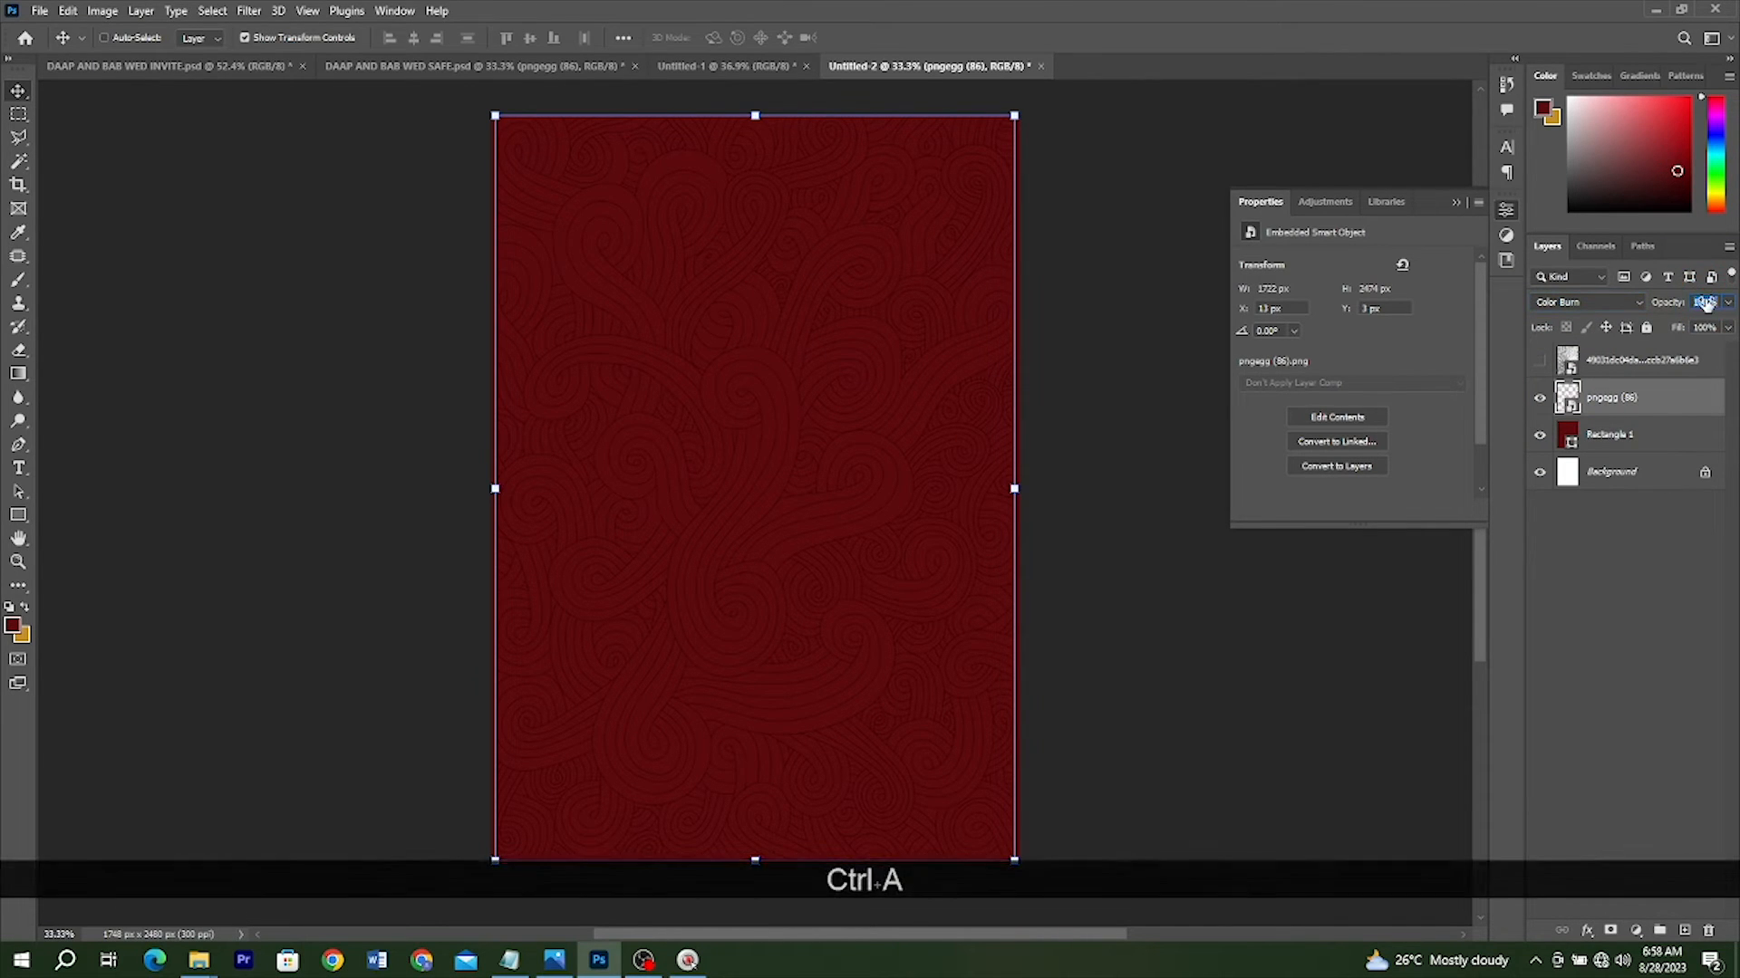
{"action": "type", "text": "35"}
{"action": "key", "text": "Return"}
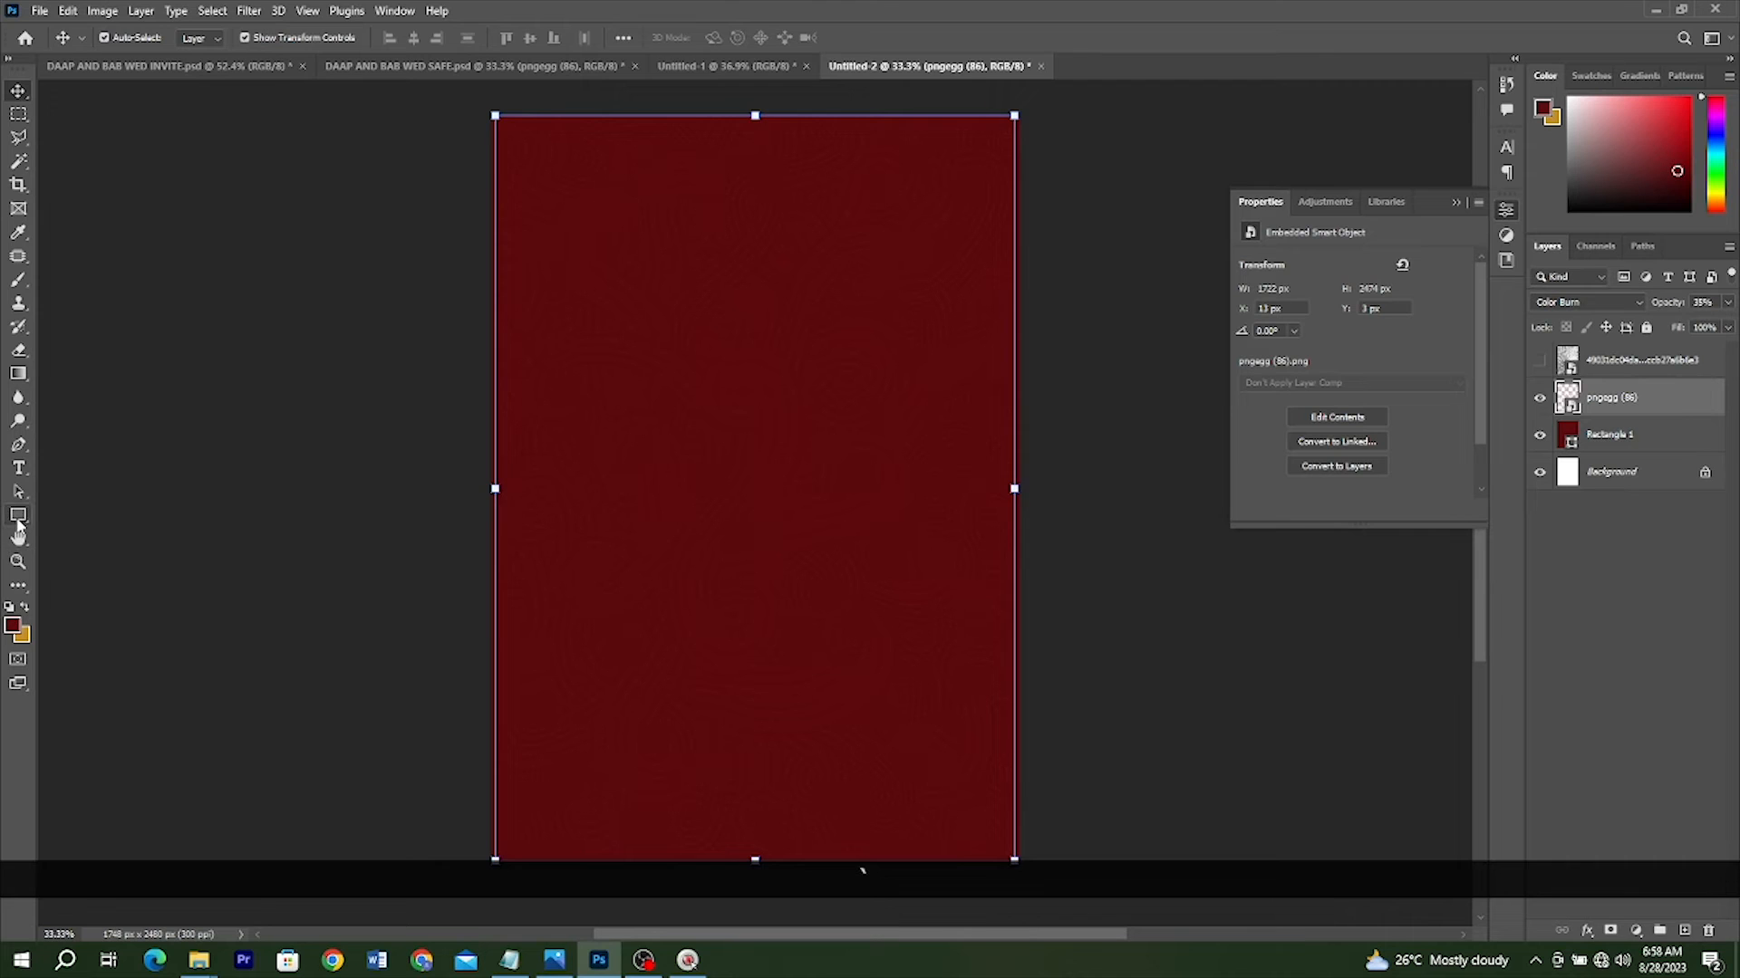
Draw a rectangle of about 1609 x 2320 px inset from the page edges, above the swirl pattern
{"action": "left_click", "coordinate": [18, 516]}
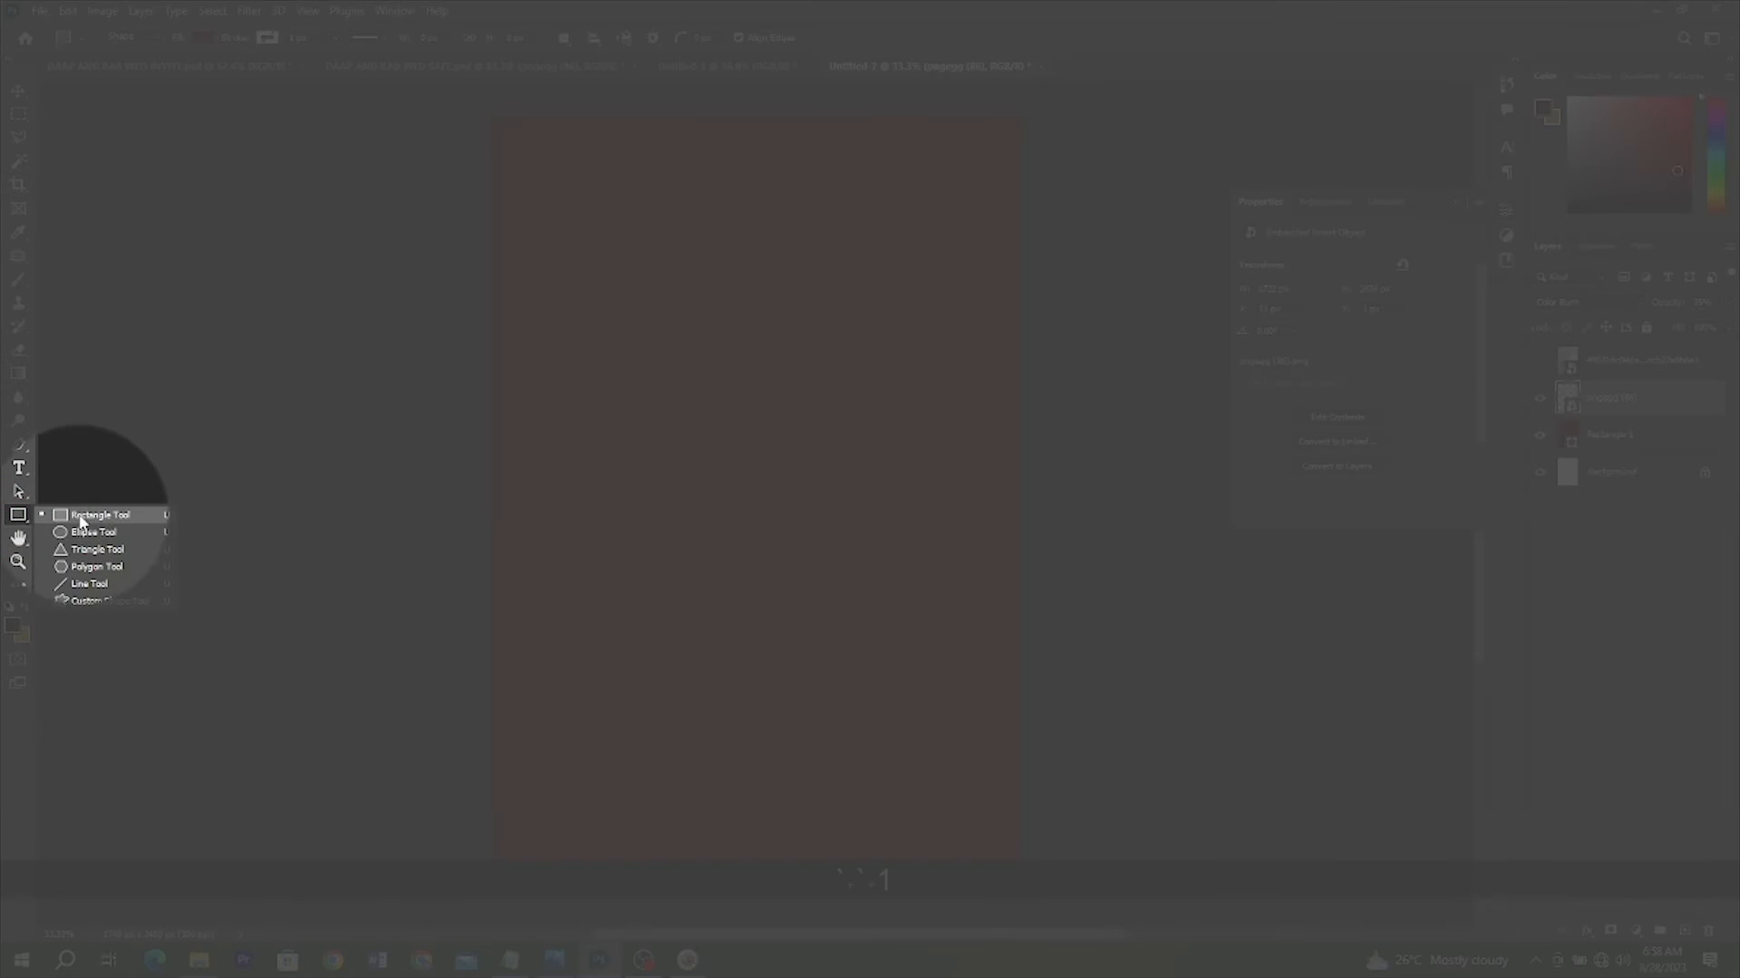
{"action": "left_click", "coordinate": [96, 515]}
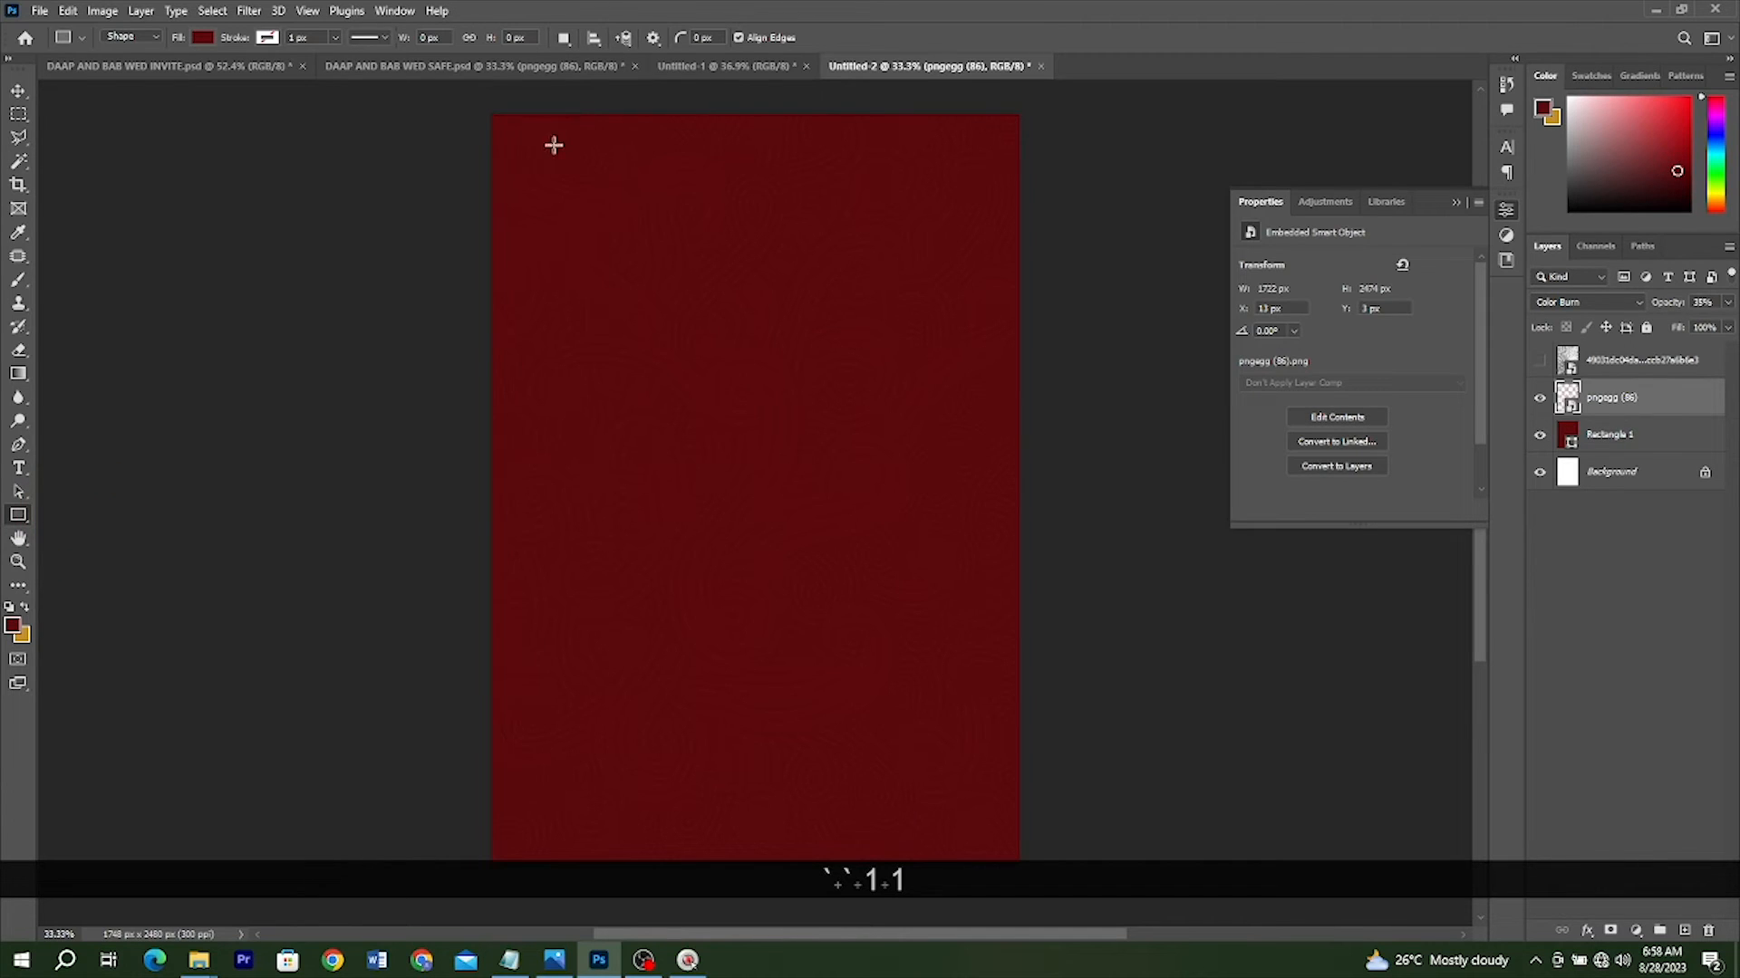
{"action": "left_click_drag", "start_coordinate": [511, 137], "coordinate": [995, 836]}
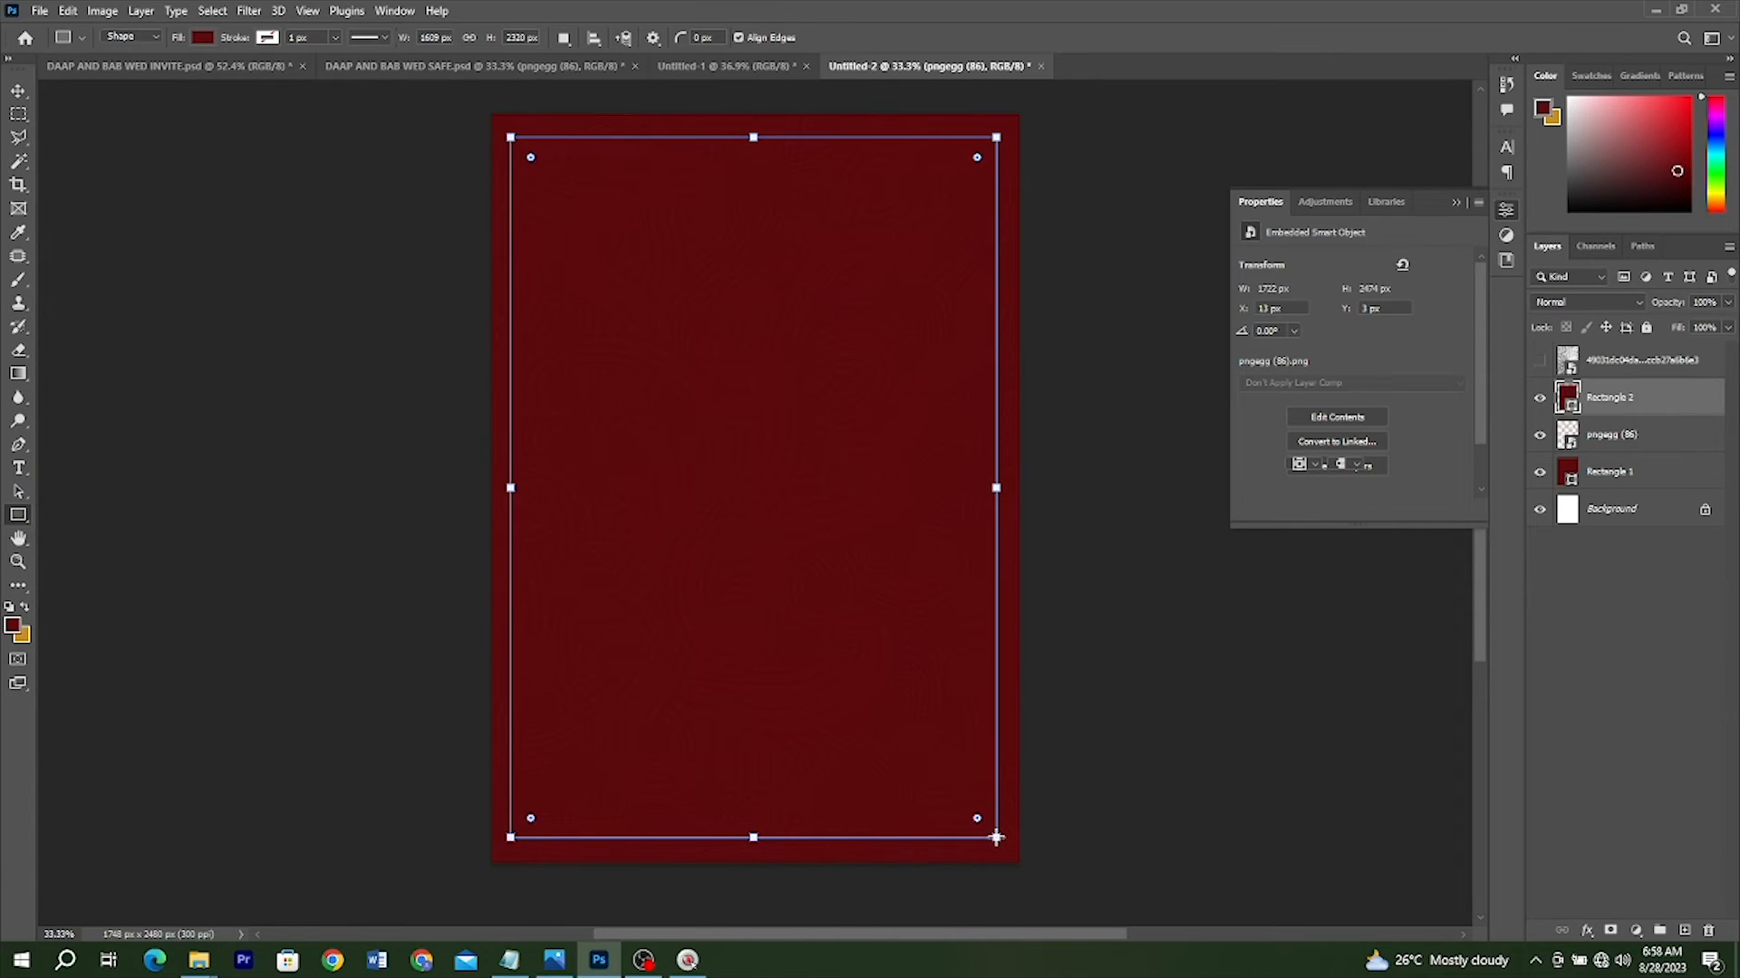
Give the inset rectangle a 10 px light gold stroke
{"action": "left_click", "coordinate": [1291, 442]}
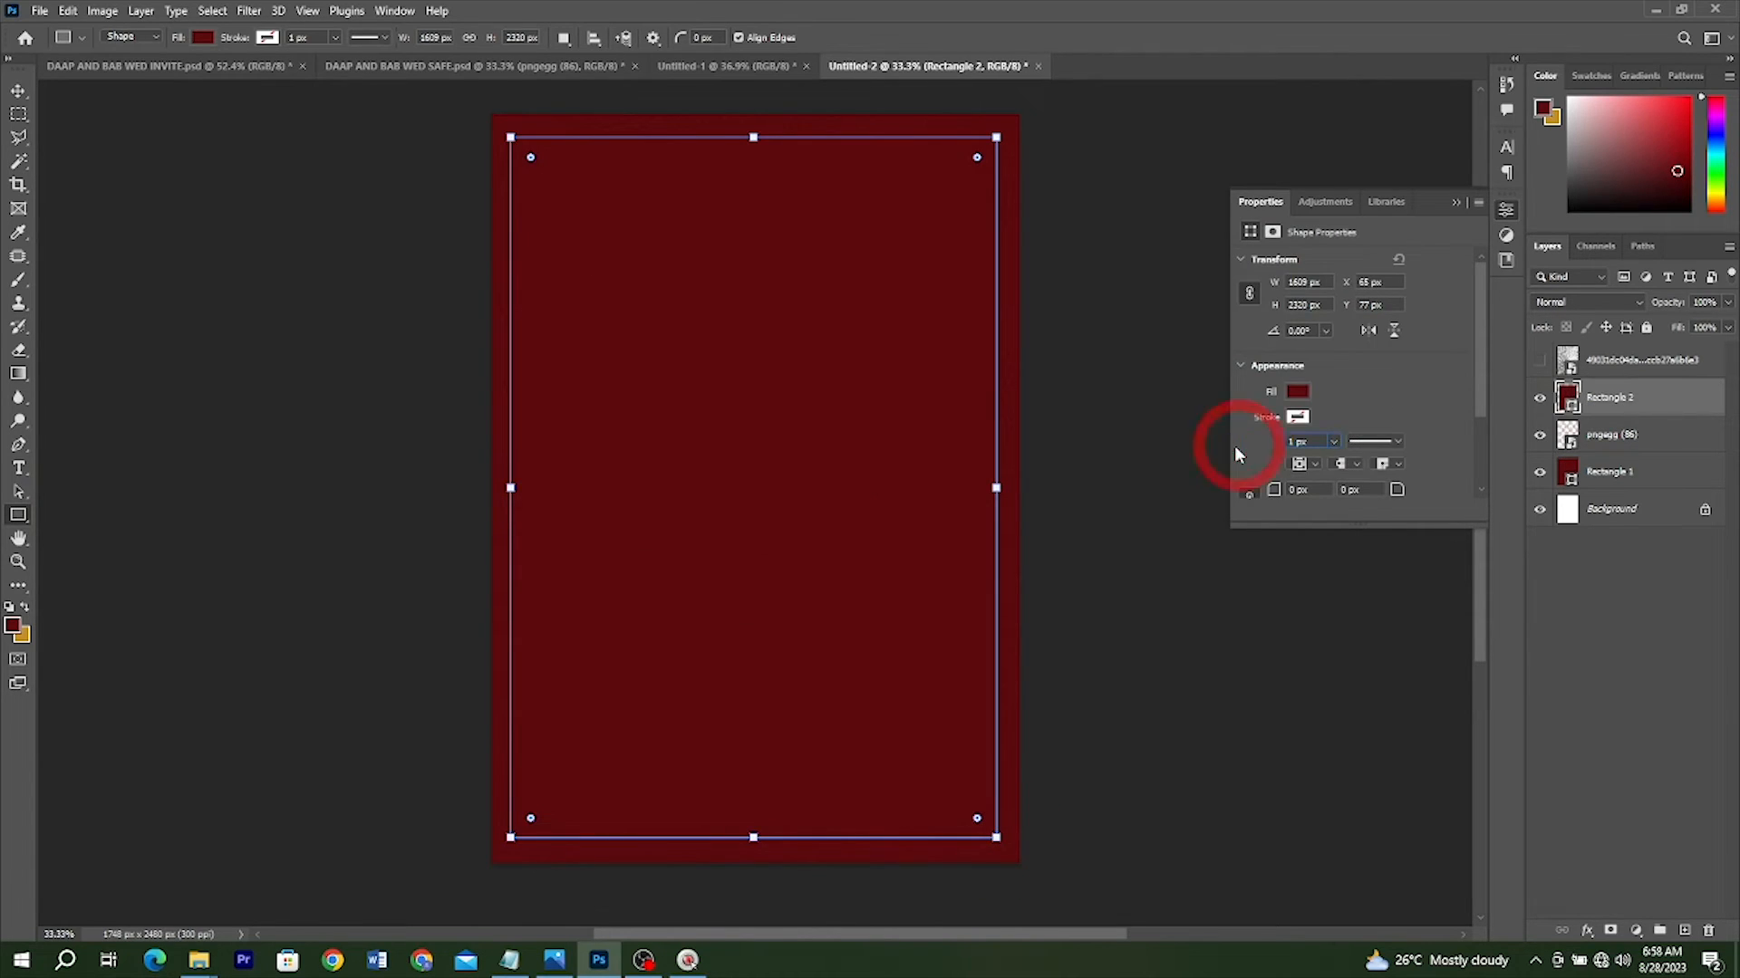
{"action": "key", "text": "ctrl+a"}
{"action": "type", "text": "10"}
{"action": "key", "text": "Return"}
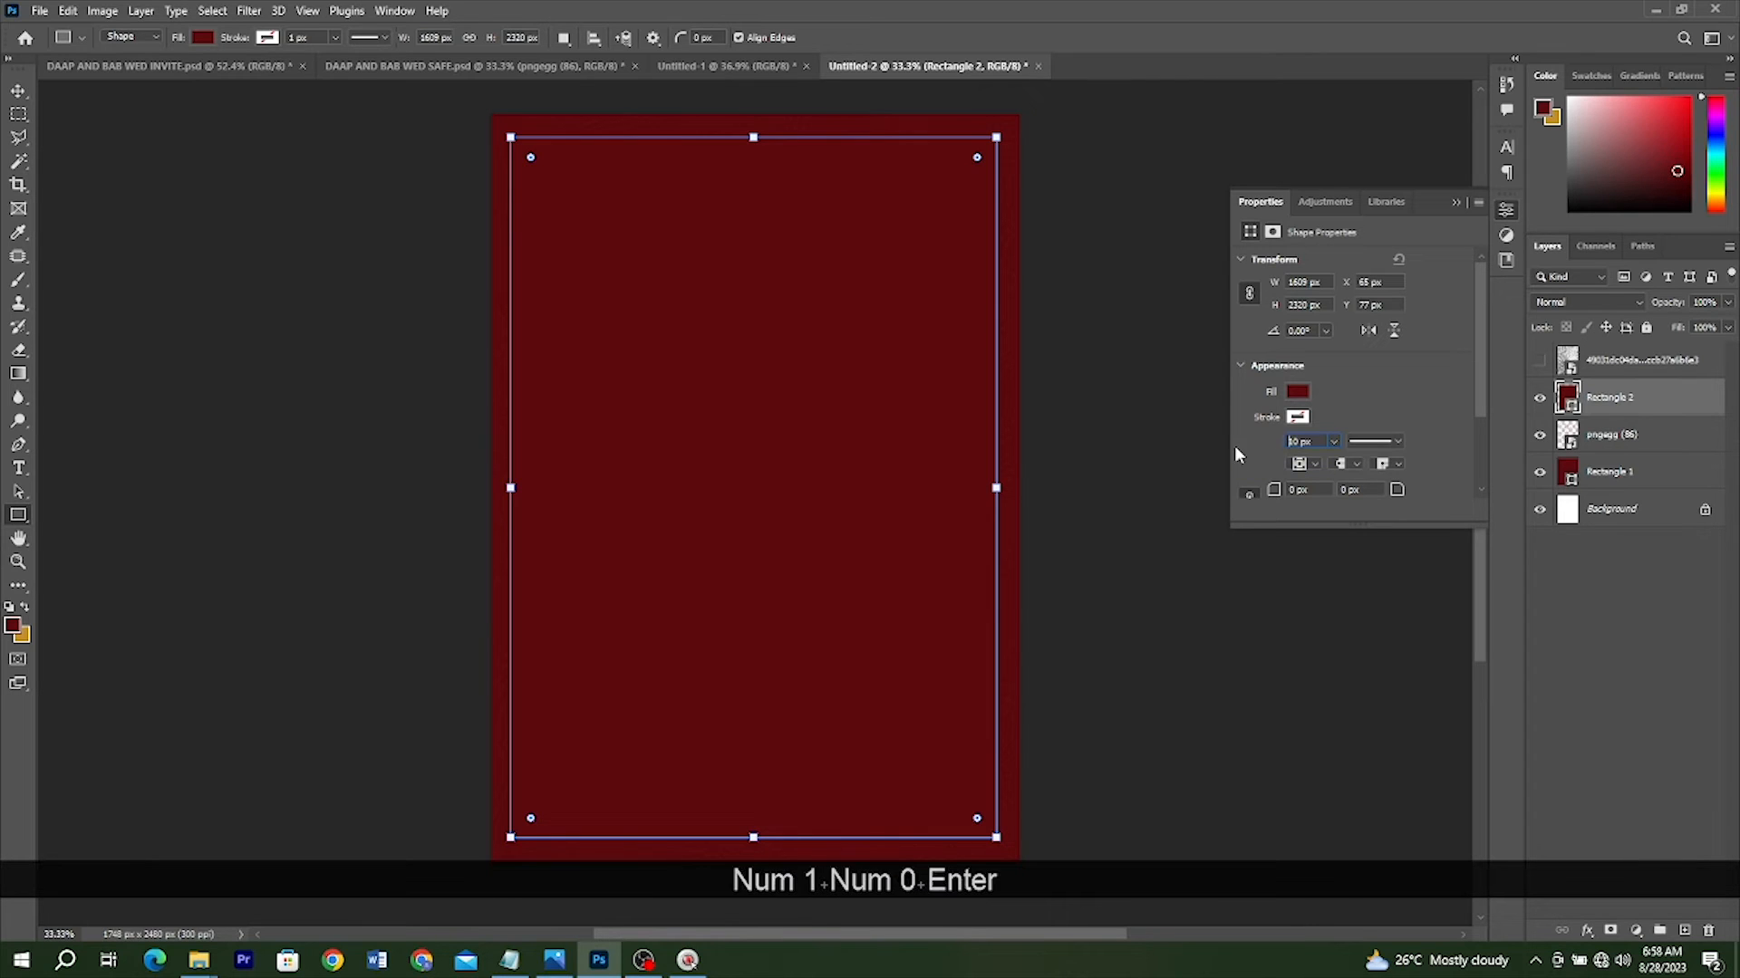
{"action": "left_click", "coordinate": [1297, 416]}
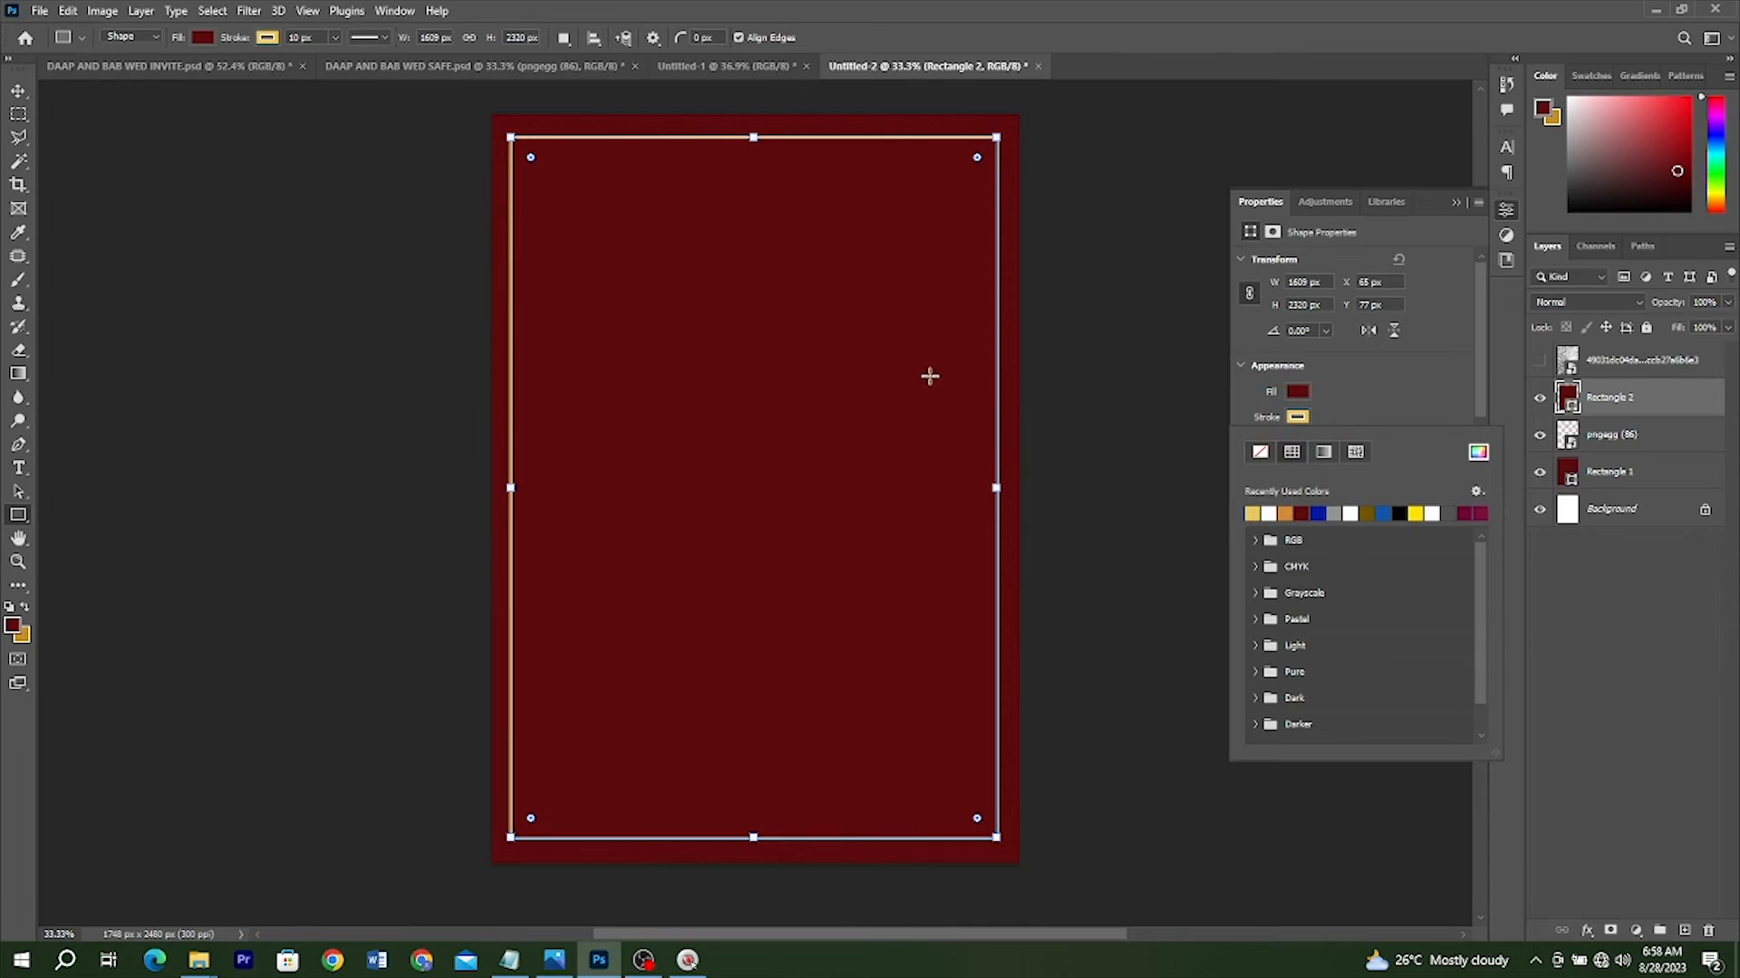
Centre the gold-outlined rectangle horizontally and vertically on the canvas, and clear the selection
{"action": "key", "text": "v"}
{"action": "key", "text": "ctrl+a"}
{"action": "left_click", "coordinate": [414, 39]}
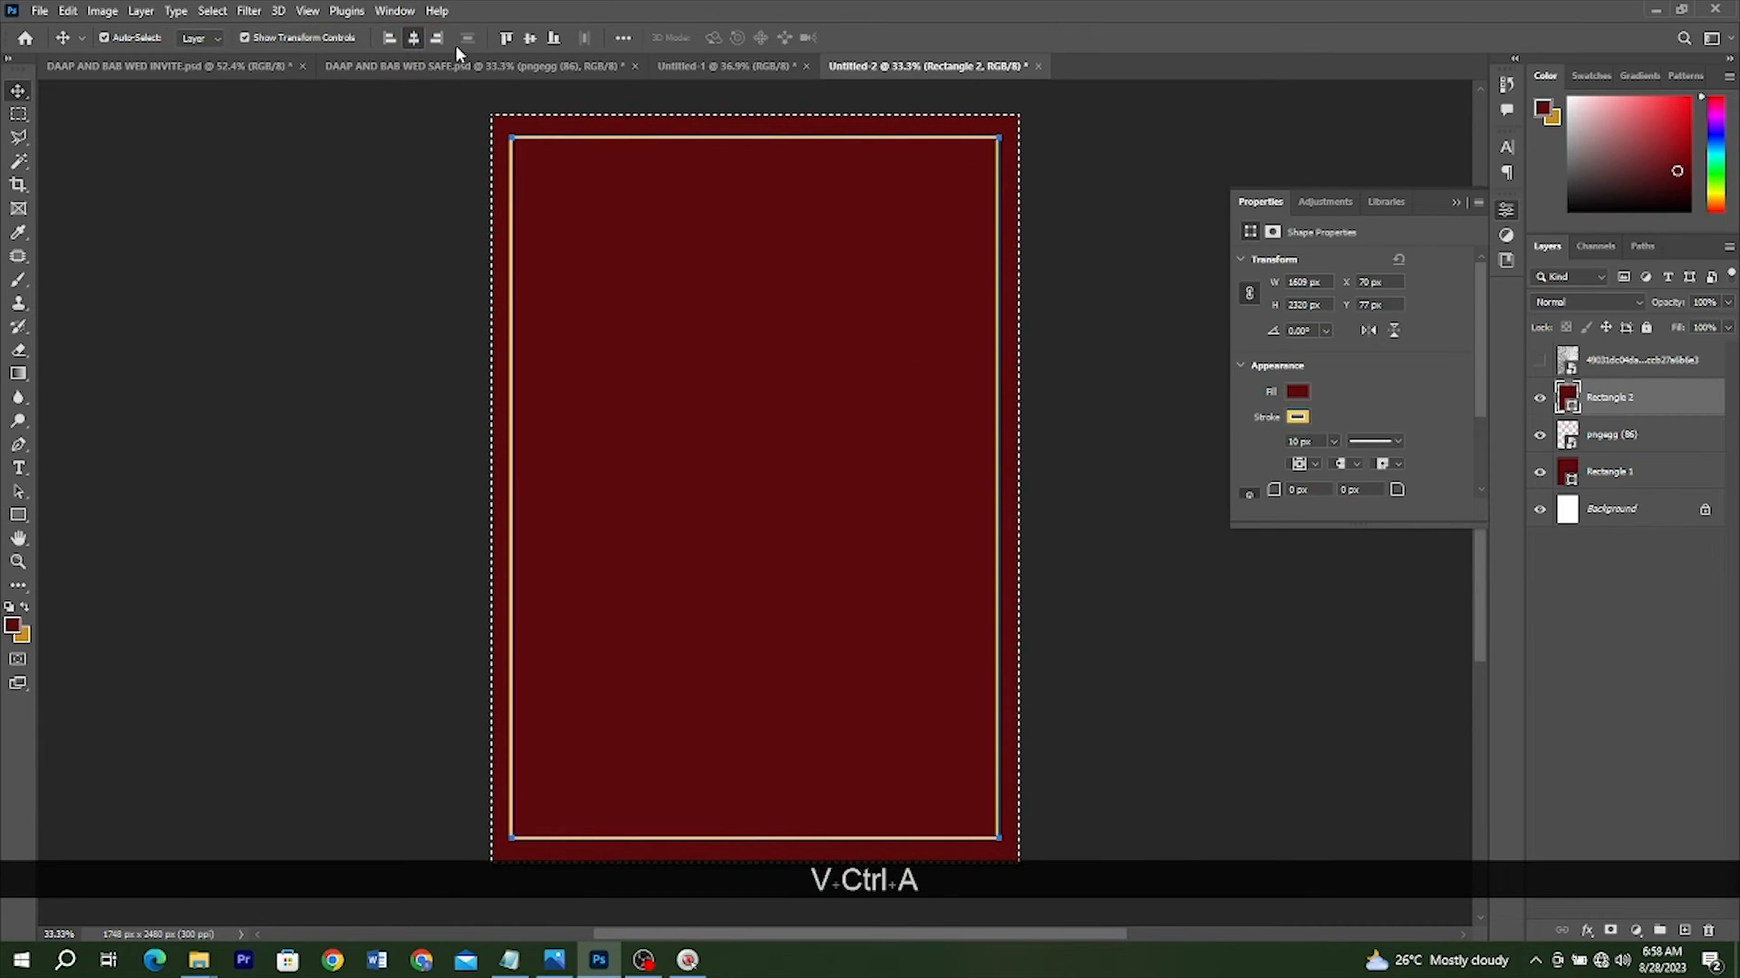
{"action": "left_click", "coordinate": [530, 39]}
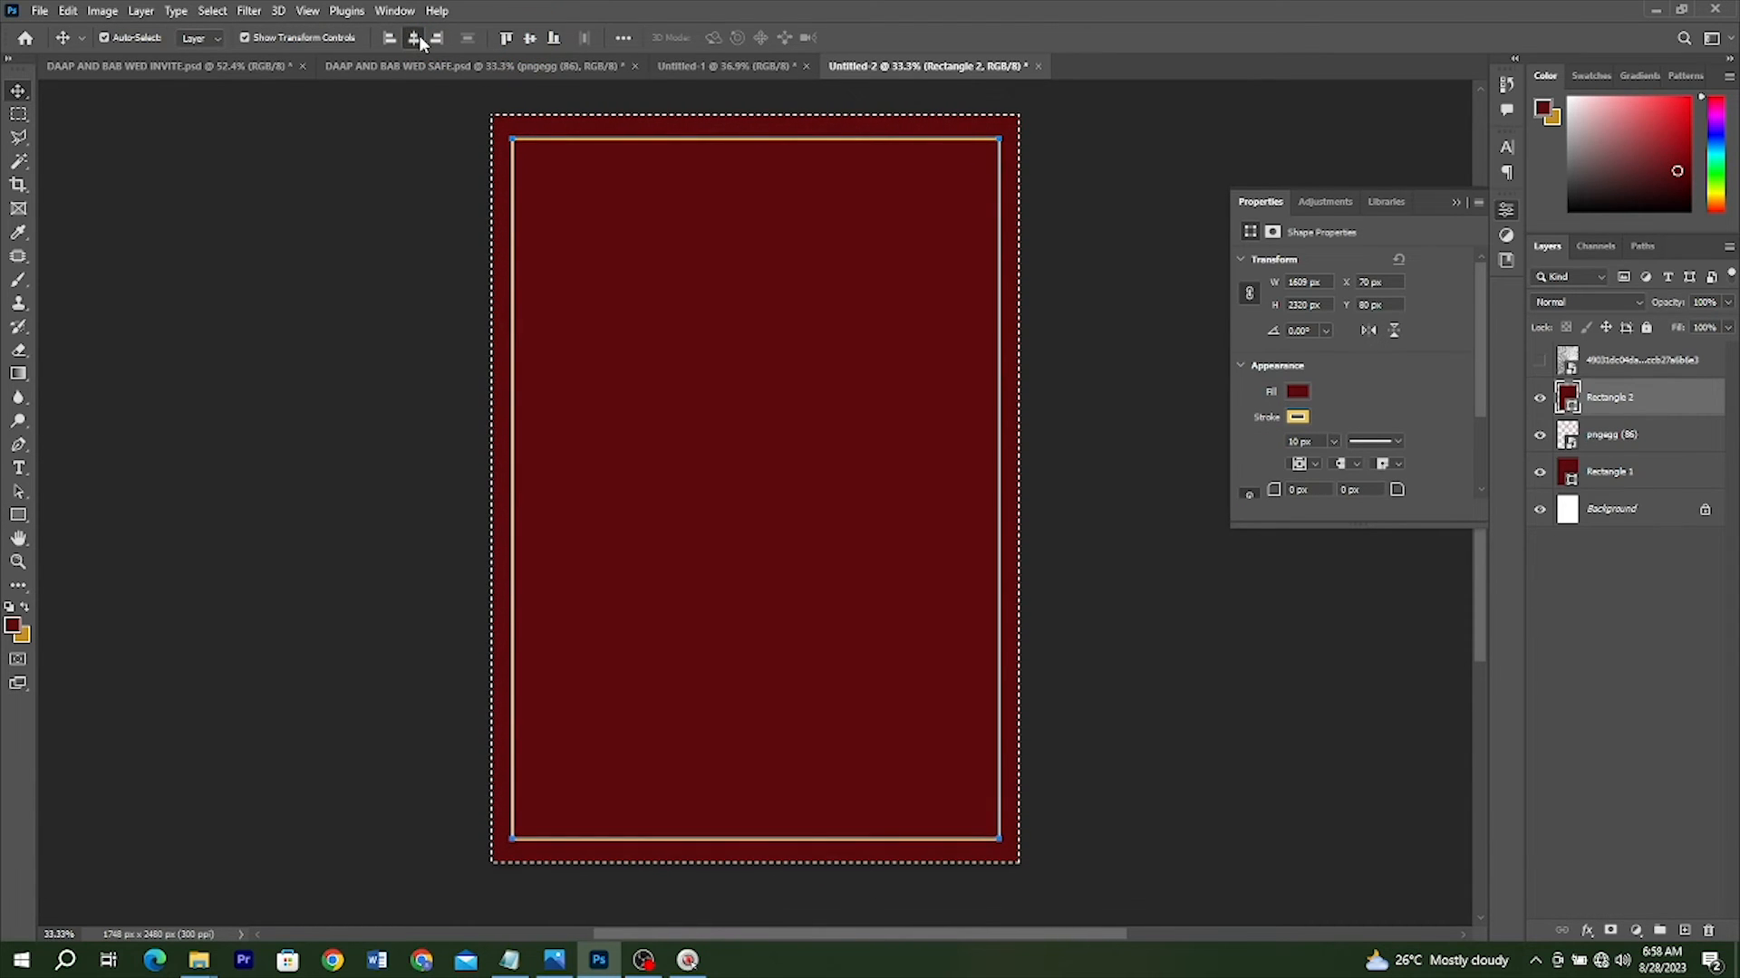
{"action": "key", "text": "ctrl+d"}
{"action": "left_click", "coordinate": [1141, 524]}
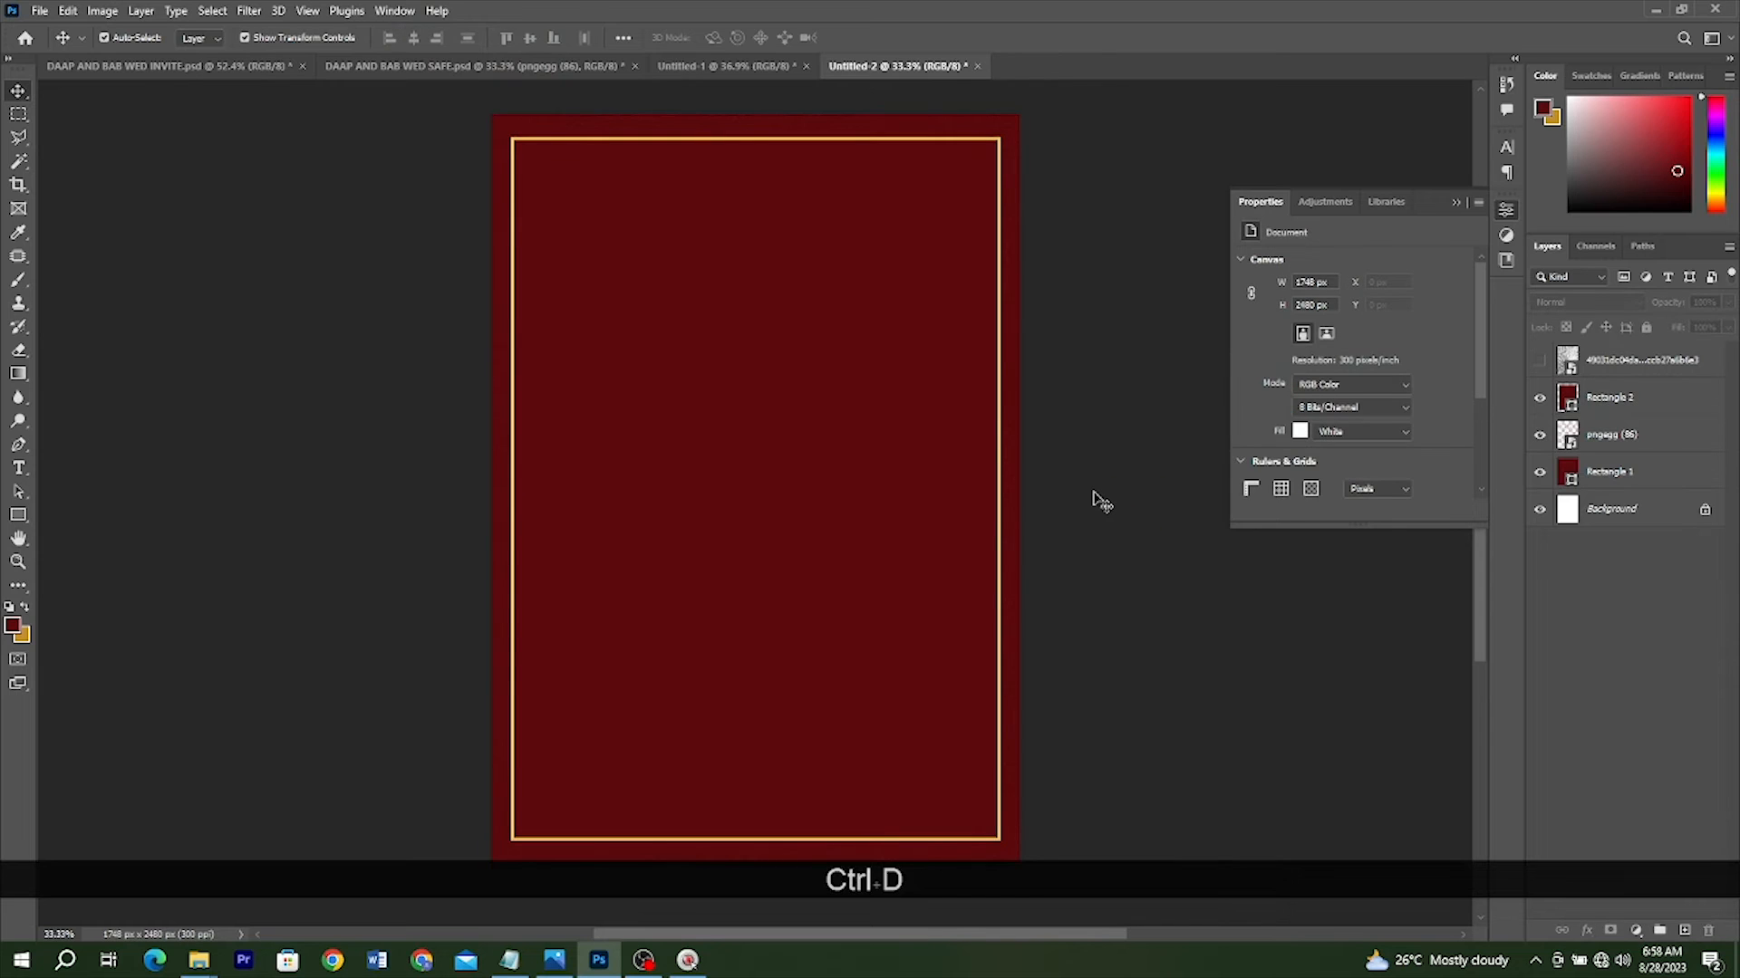
Remove the fill from the inset rectangle, leaving only its gold outline as a border
{"action": "left_click", "coordinate": [919, 433]}
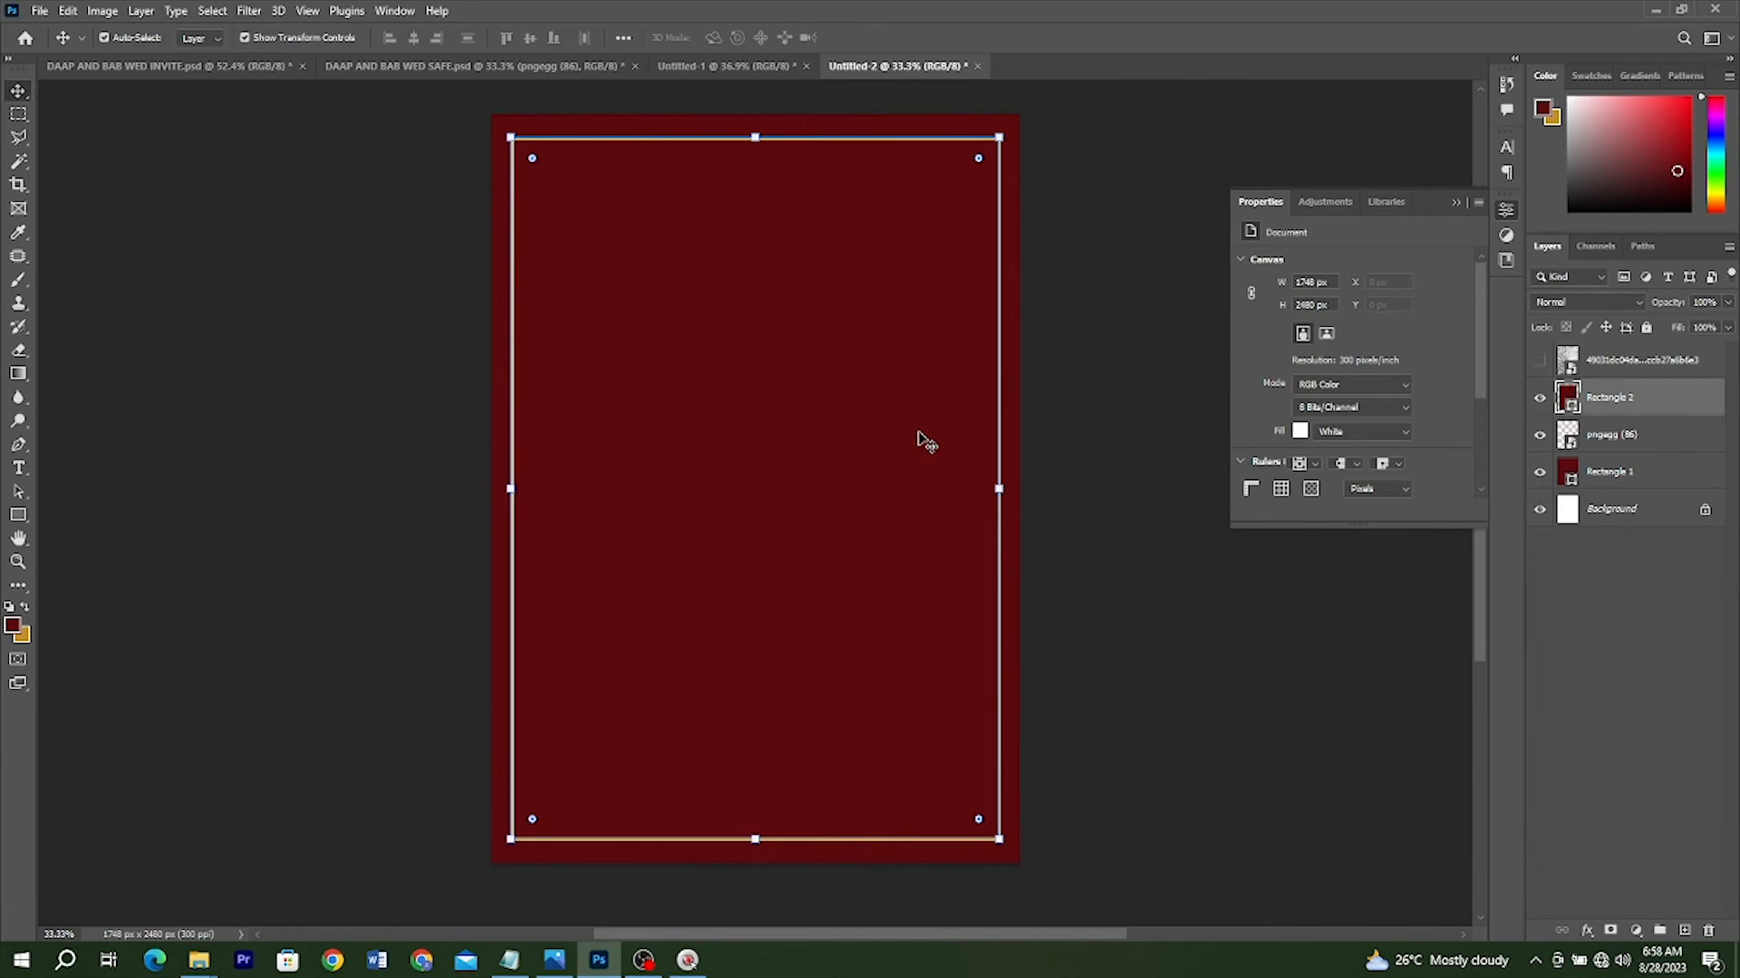
{"action": "key", "text": "u"}
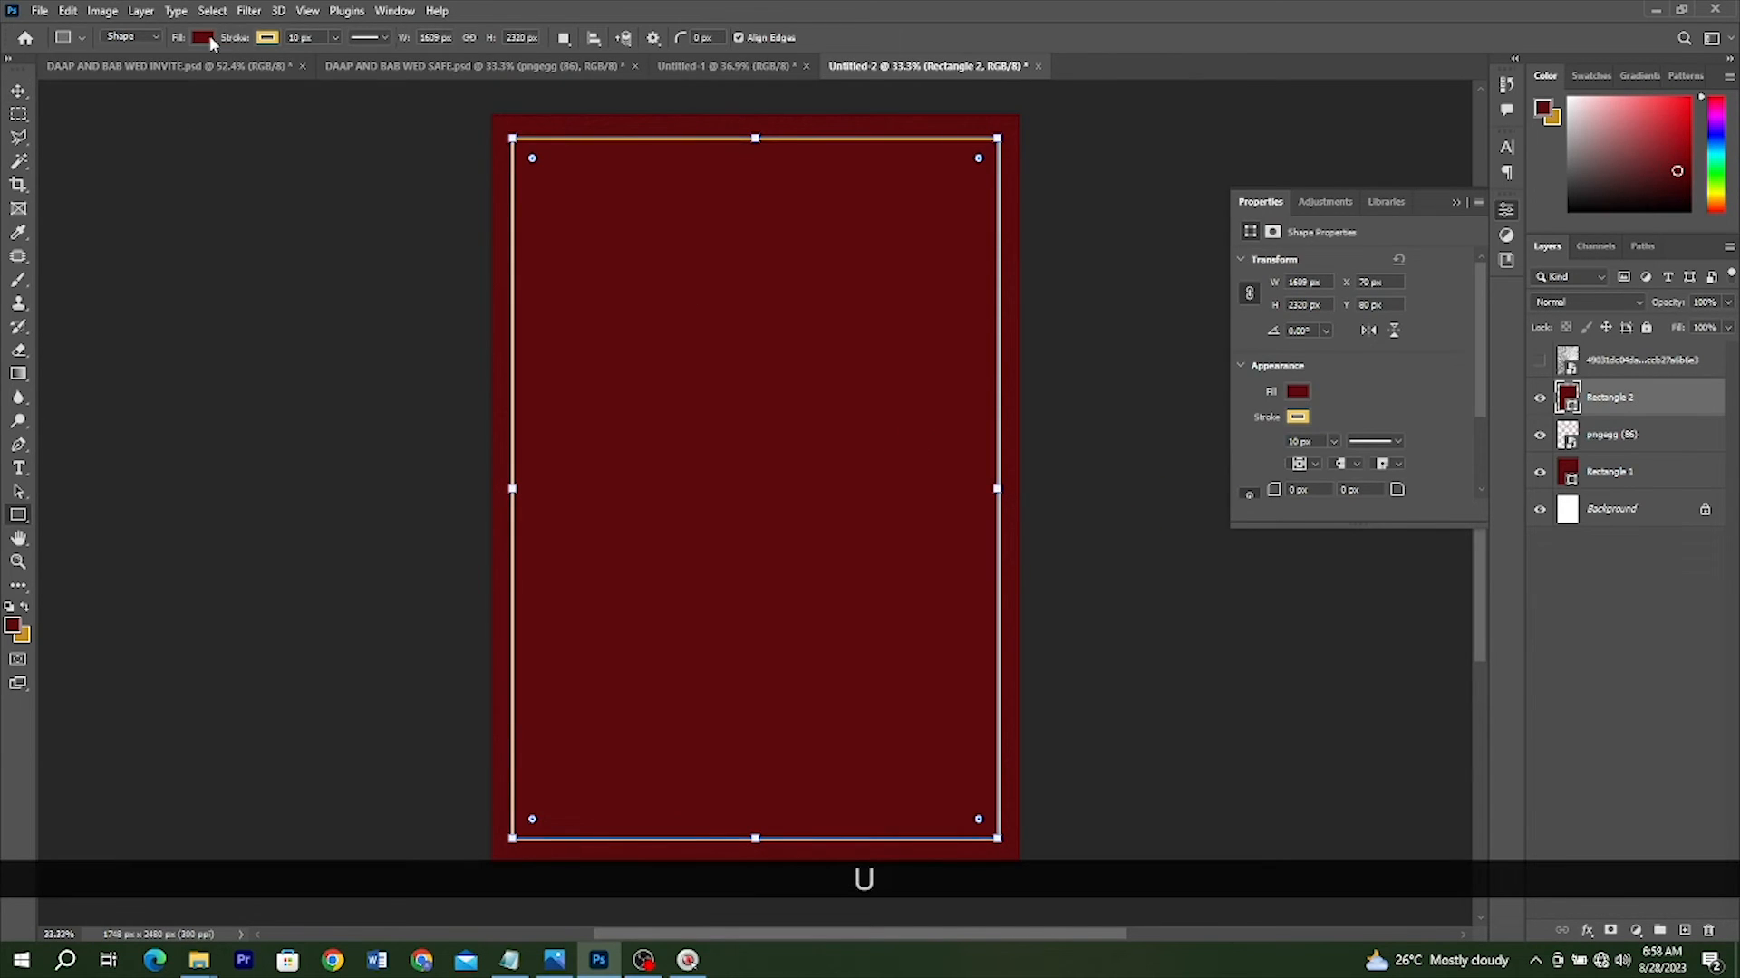
{"action": "scroll", "coordinate": [106, 317], "scroll_direction": "down", "scroll_amount": 1}
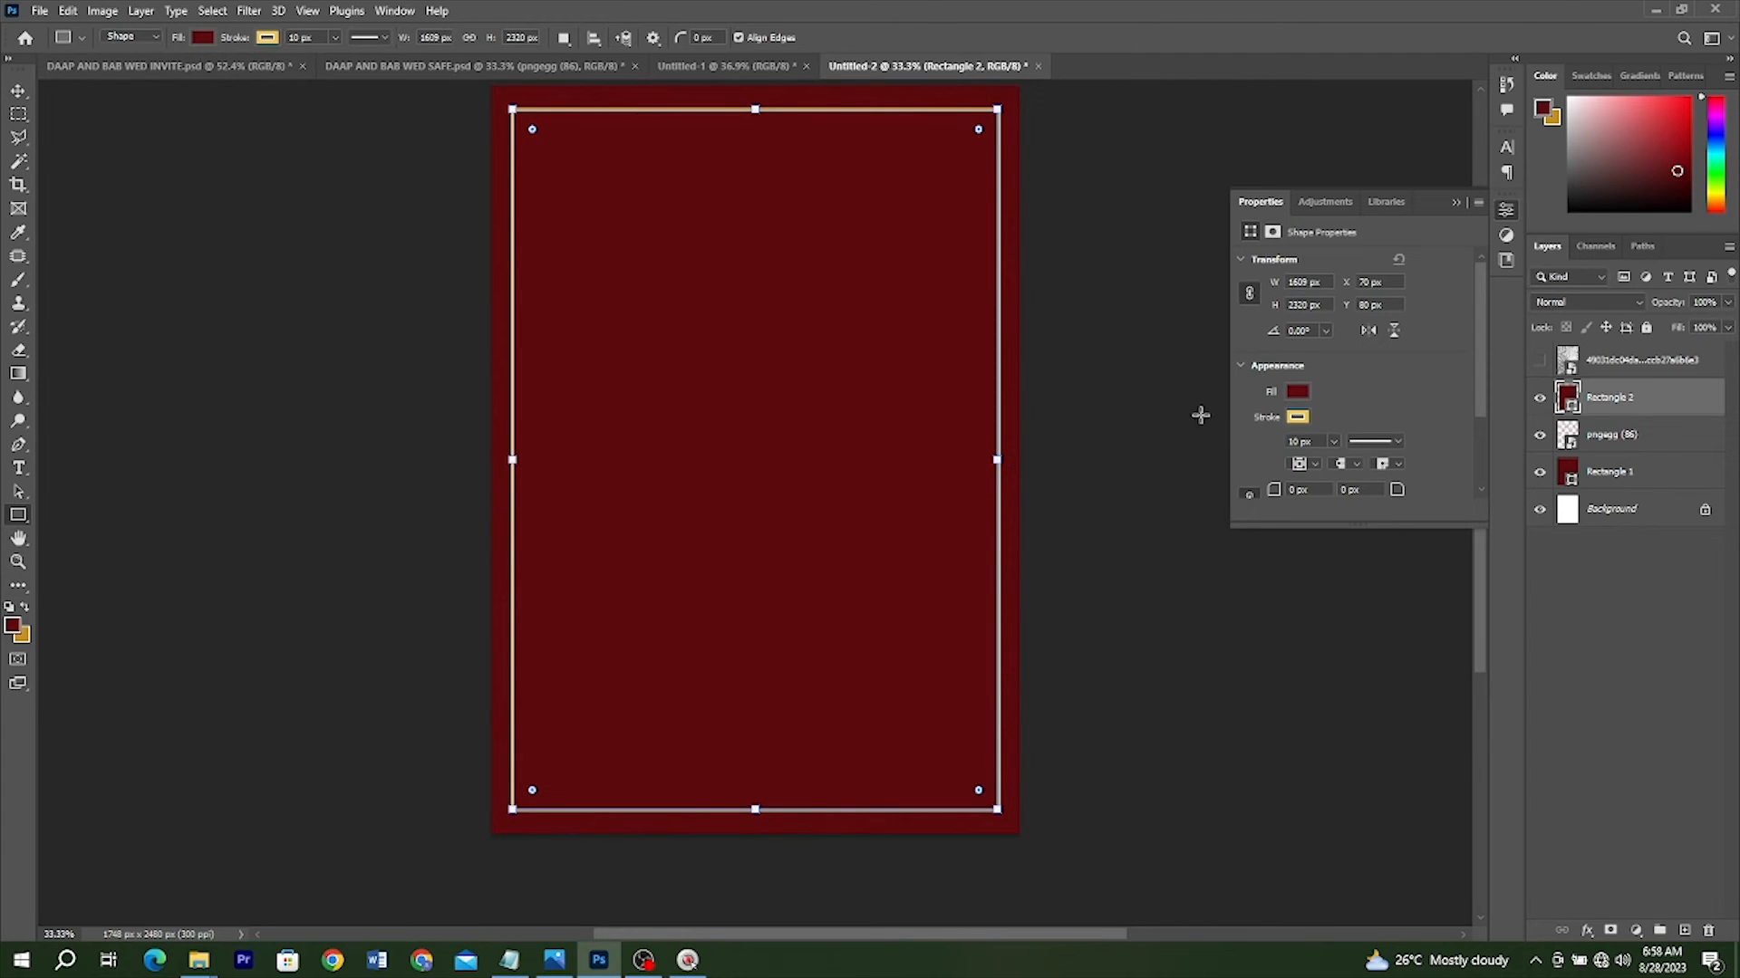
{"action": "right_click", "coordinate": [20, 518]}
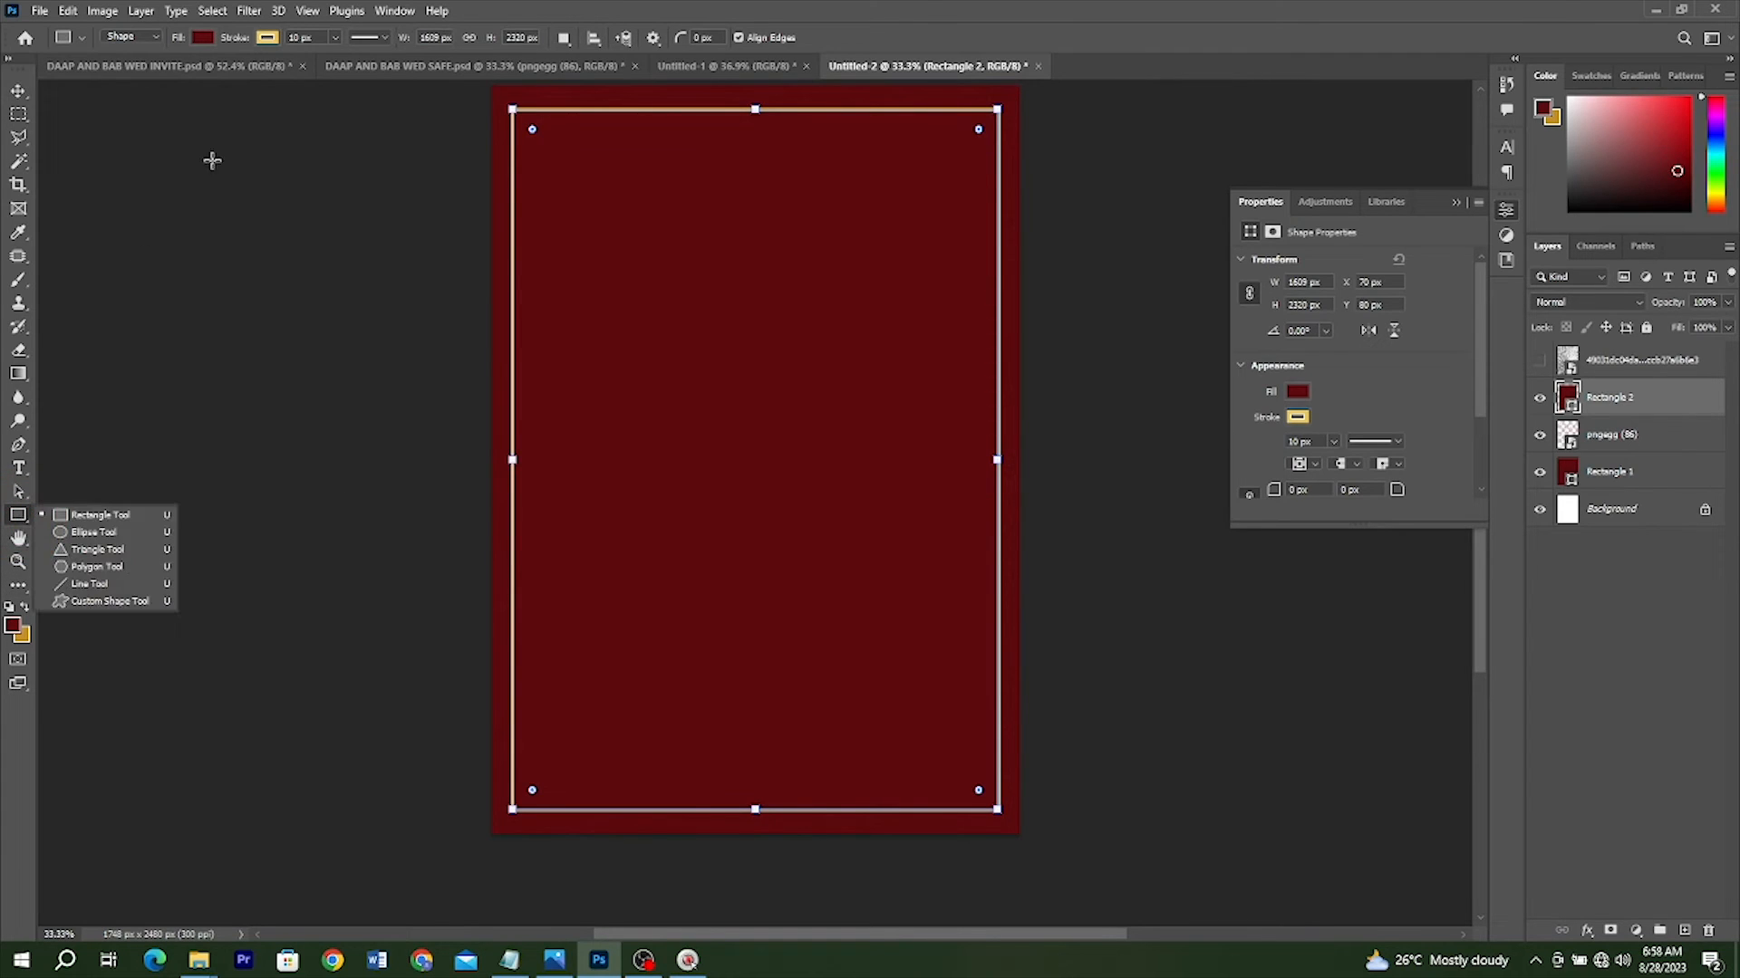
{"action": "left_click", "coordinate": [194, 38]}
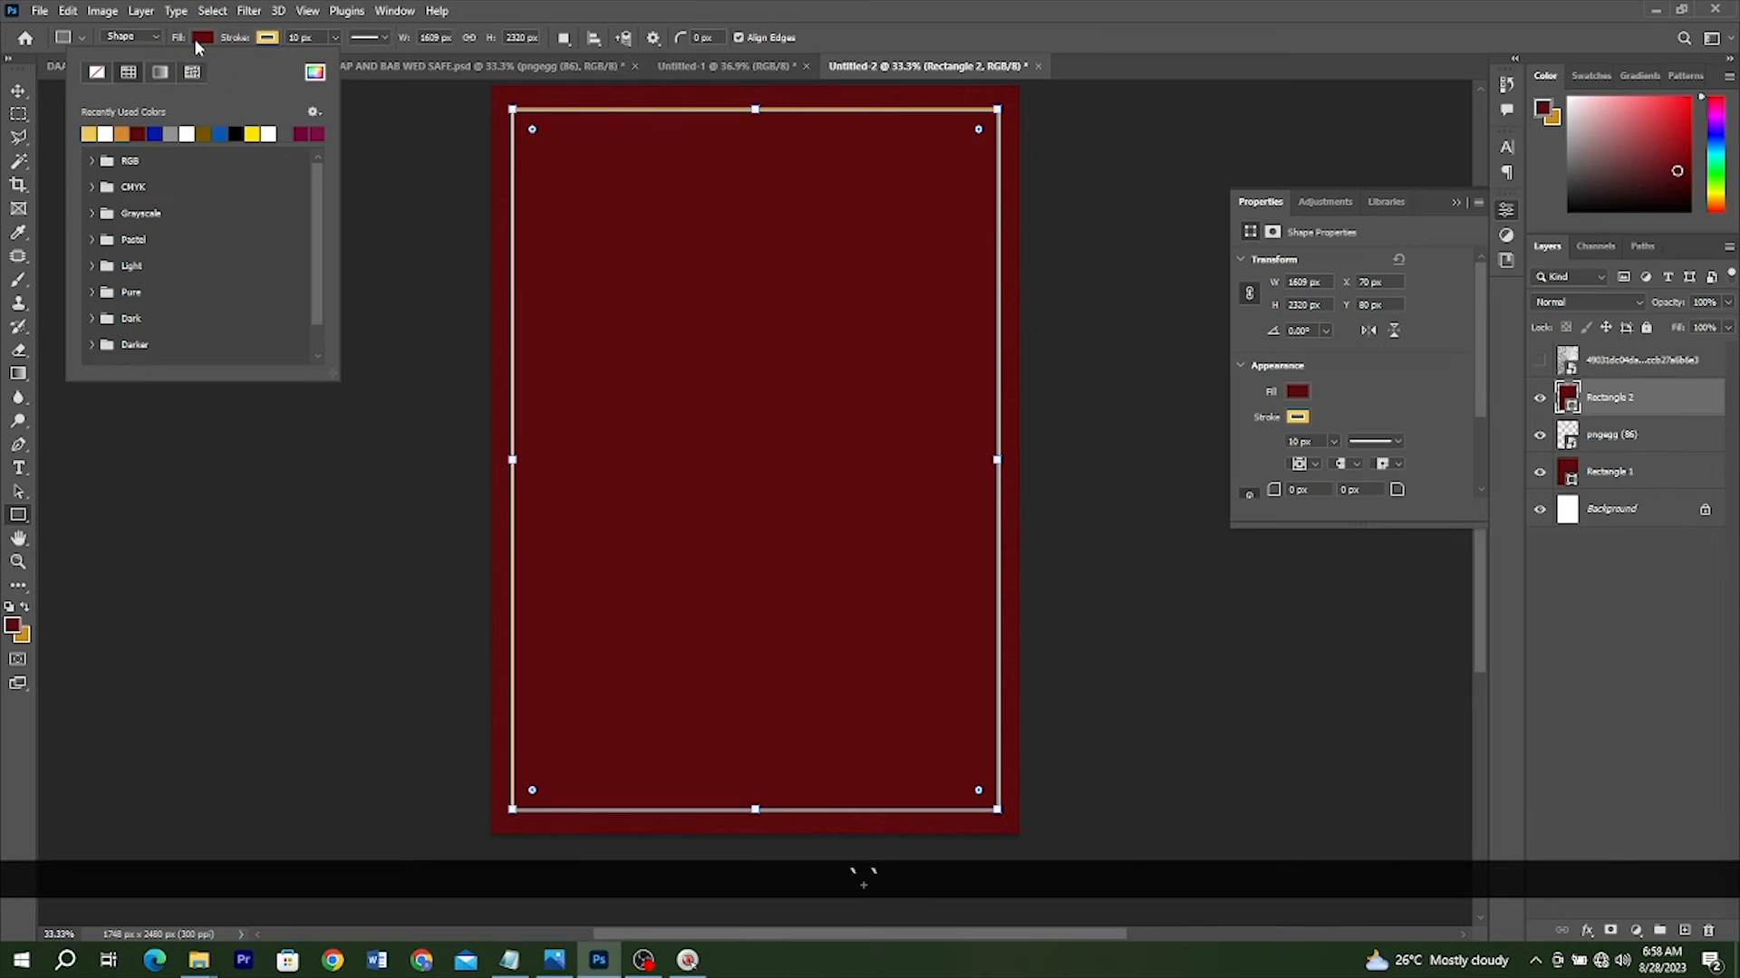
{"action": "left_click", "coordinate": [95, 75]}
{"action": "key", "text": "Return"}
{"action": "key", "text": "v"}
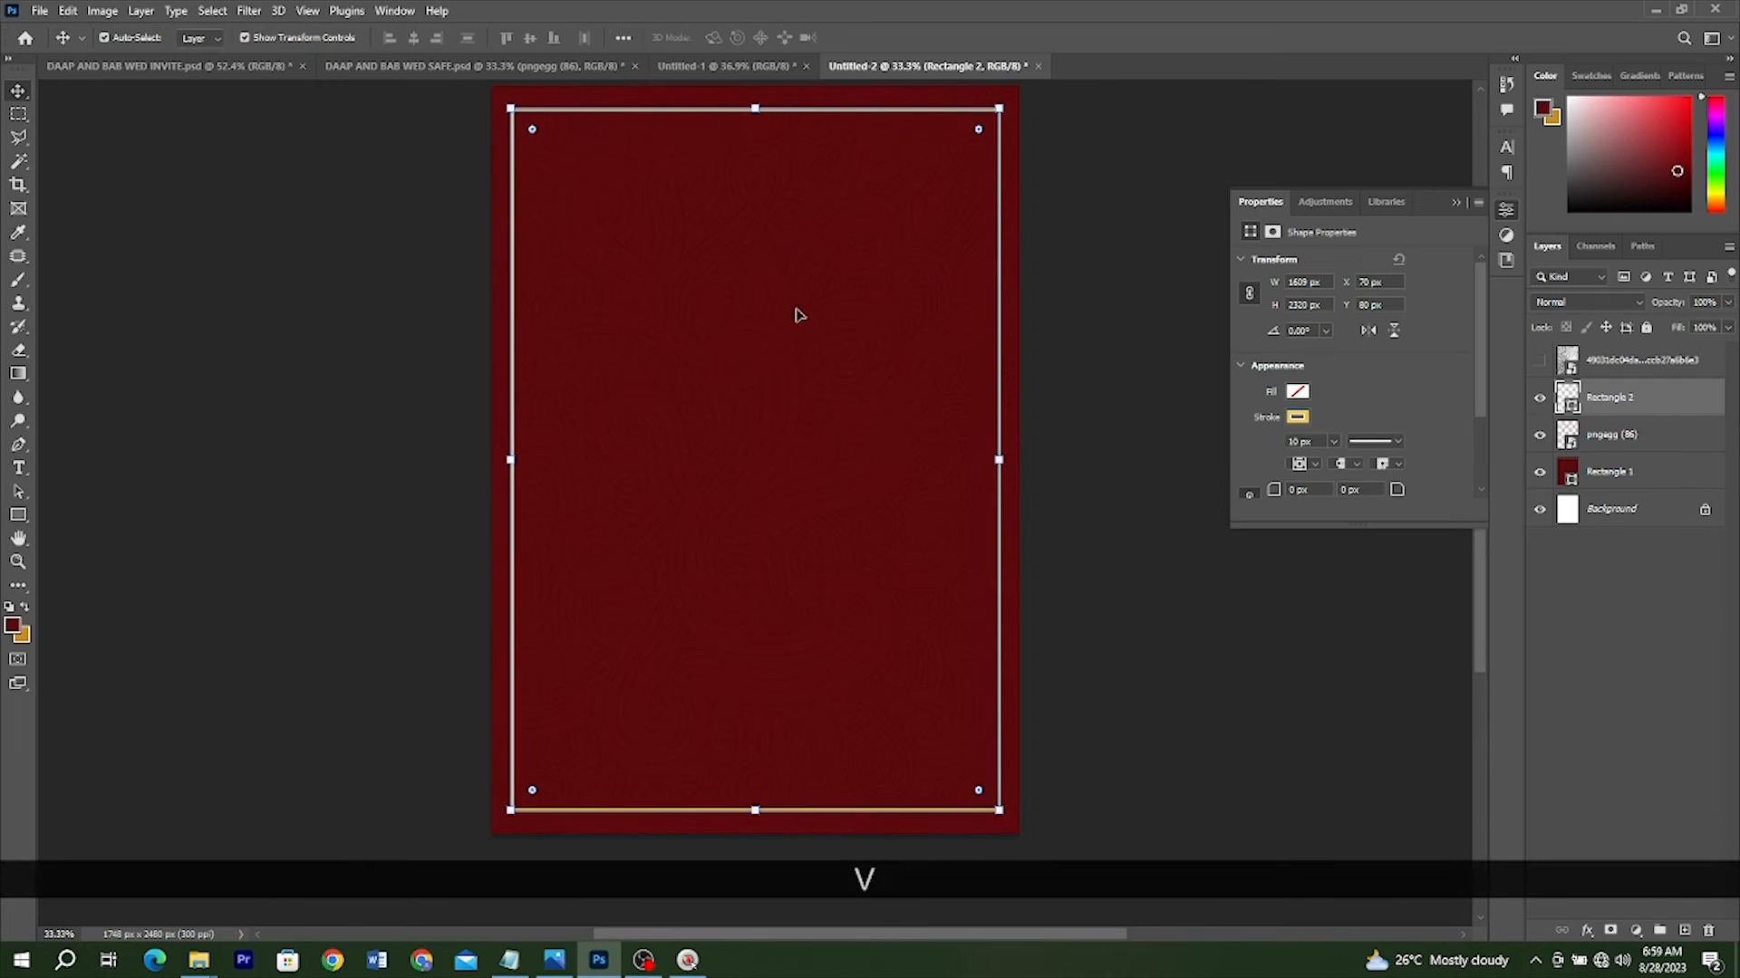
{"action": "left_click", "coordinate": [1073, 367]}
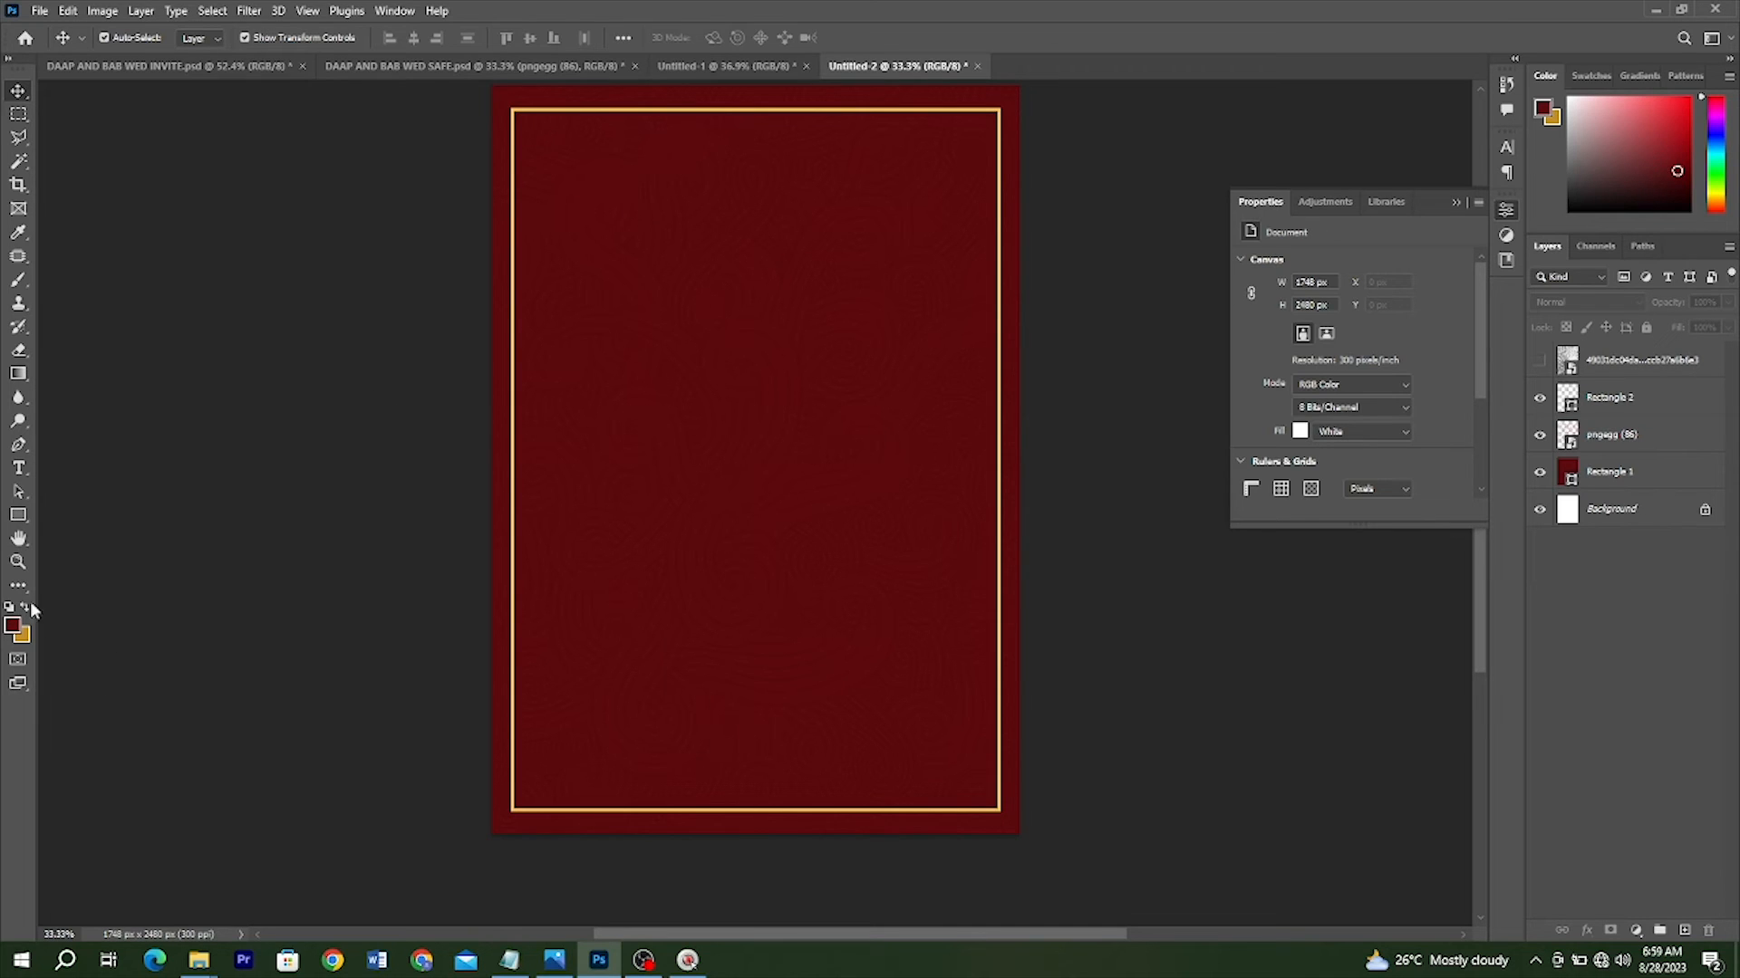
Add the text "Save" near the top of the card and colour it white (ffffff)
{"action": "left_click", "coordinate": [17, 469]}
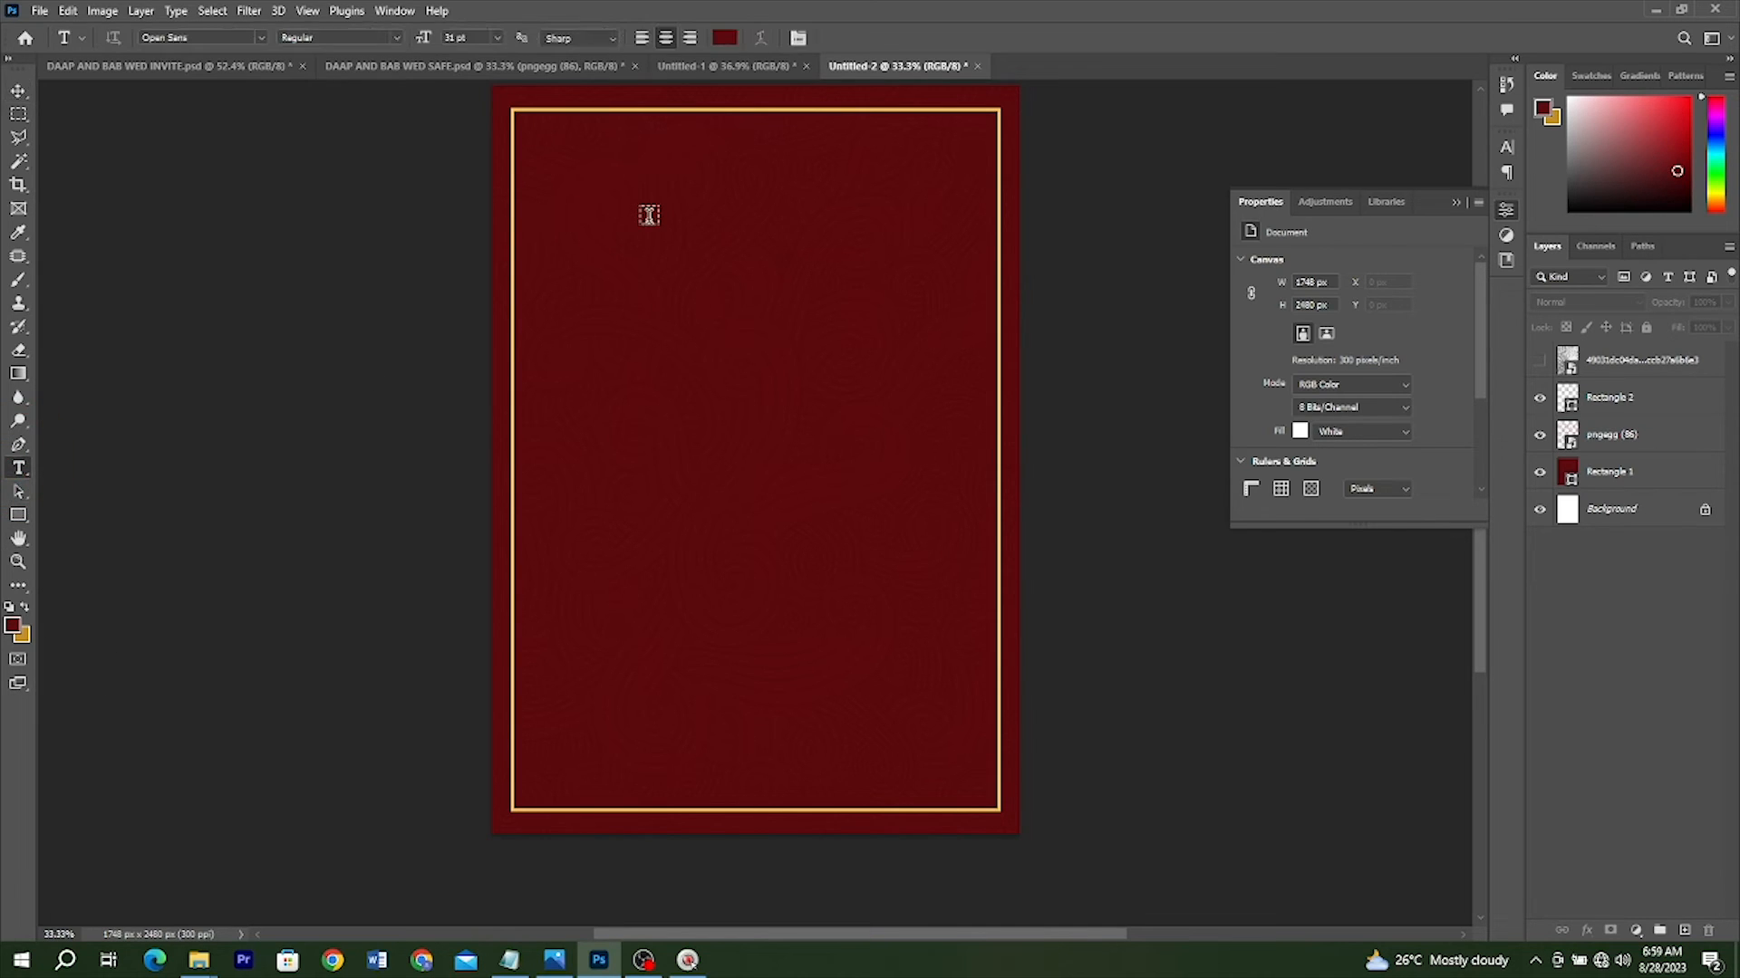
{"action": "left_click", "coordinate": [648, 215]}
{"action": "key", "text": "Caps_Lock"}
{"action": "type", "text": "SA"}
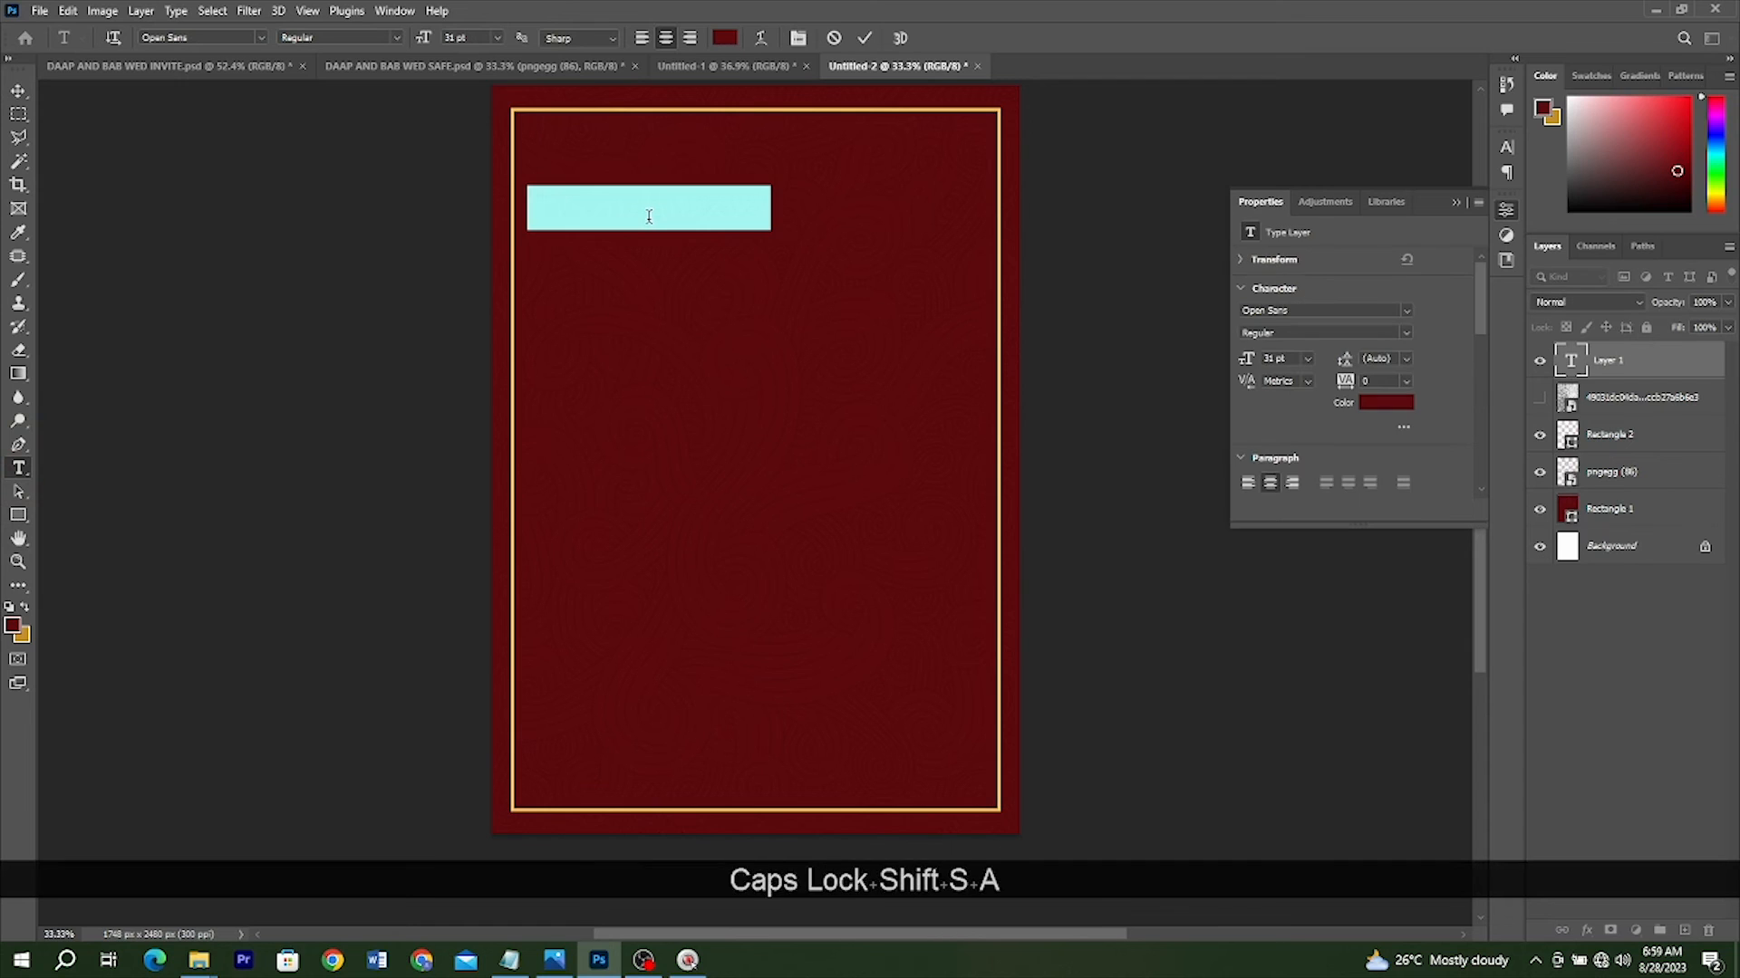
{"action": "type", "text": "ve"}
{"action": "key", "text": "Return"}
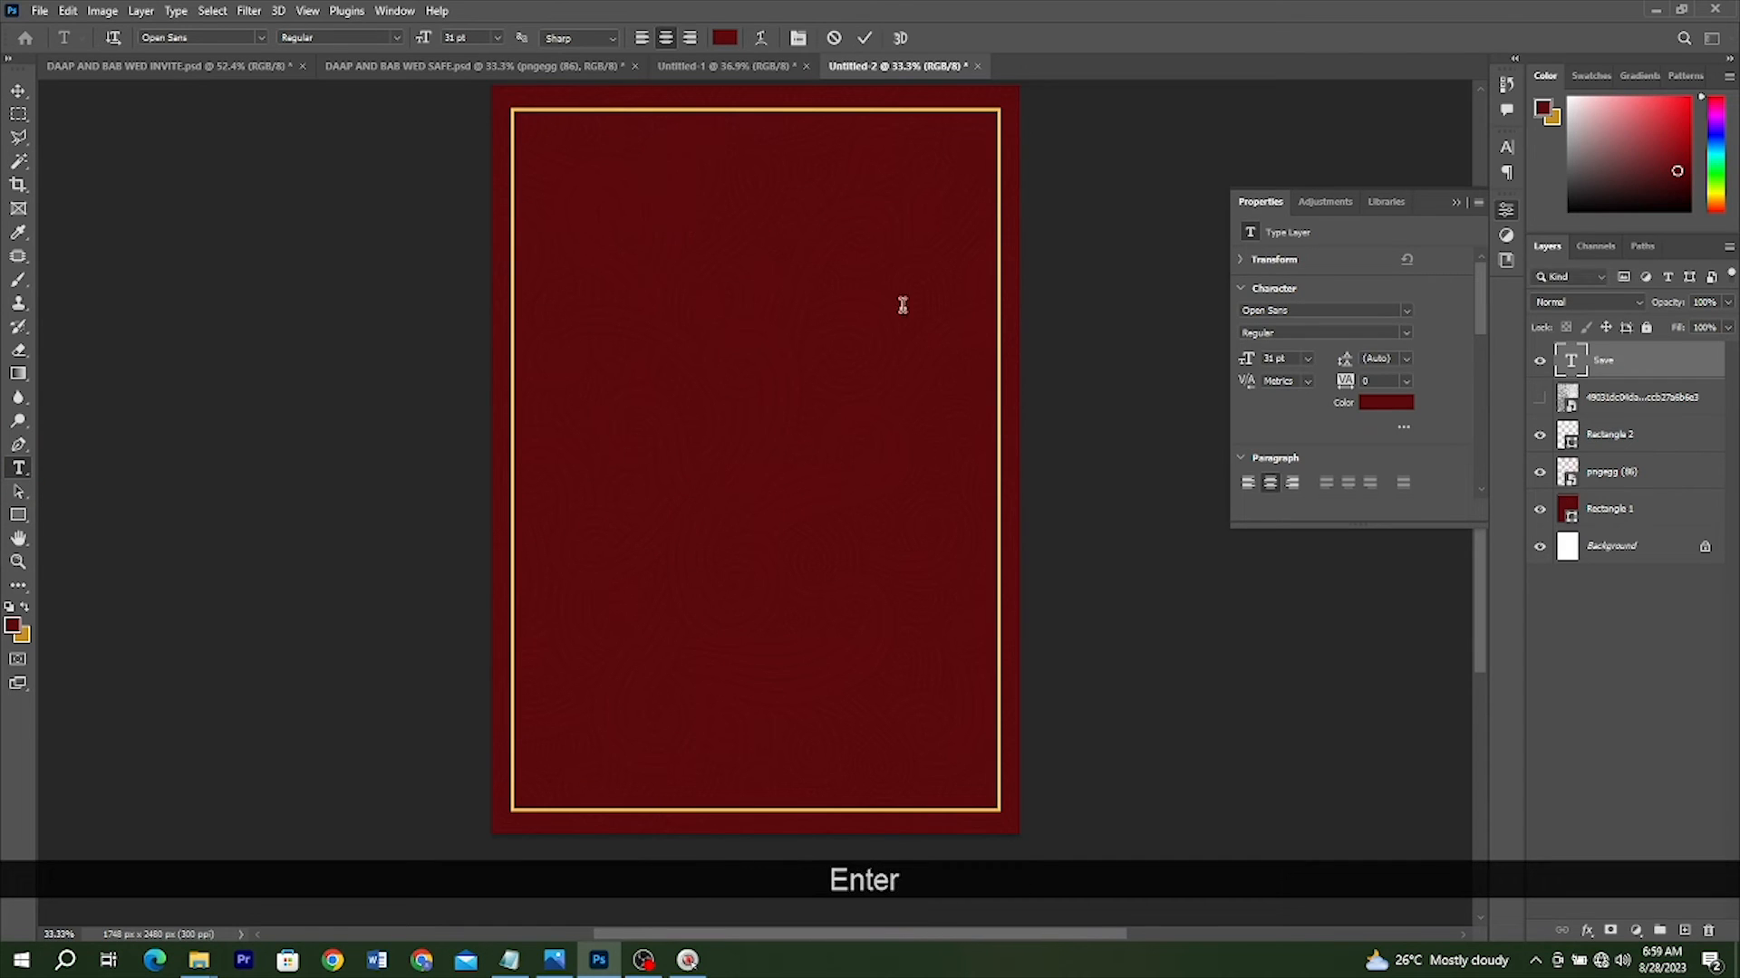
{"action": "left_click", "coordinate": [1385, 402]}
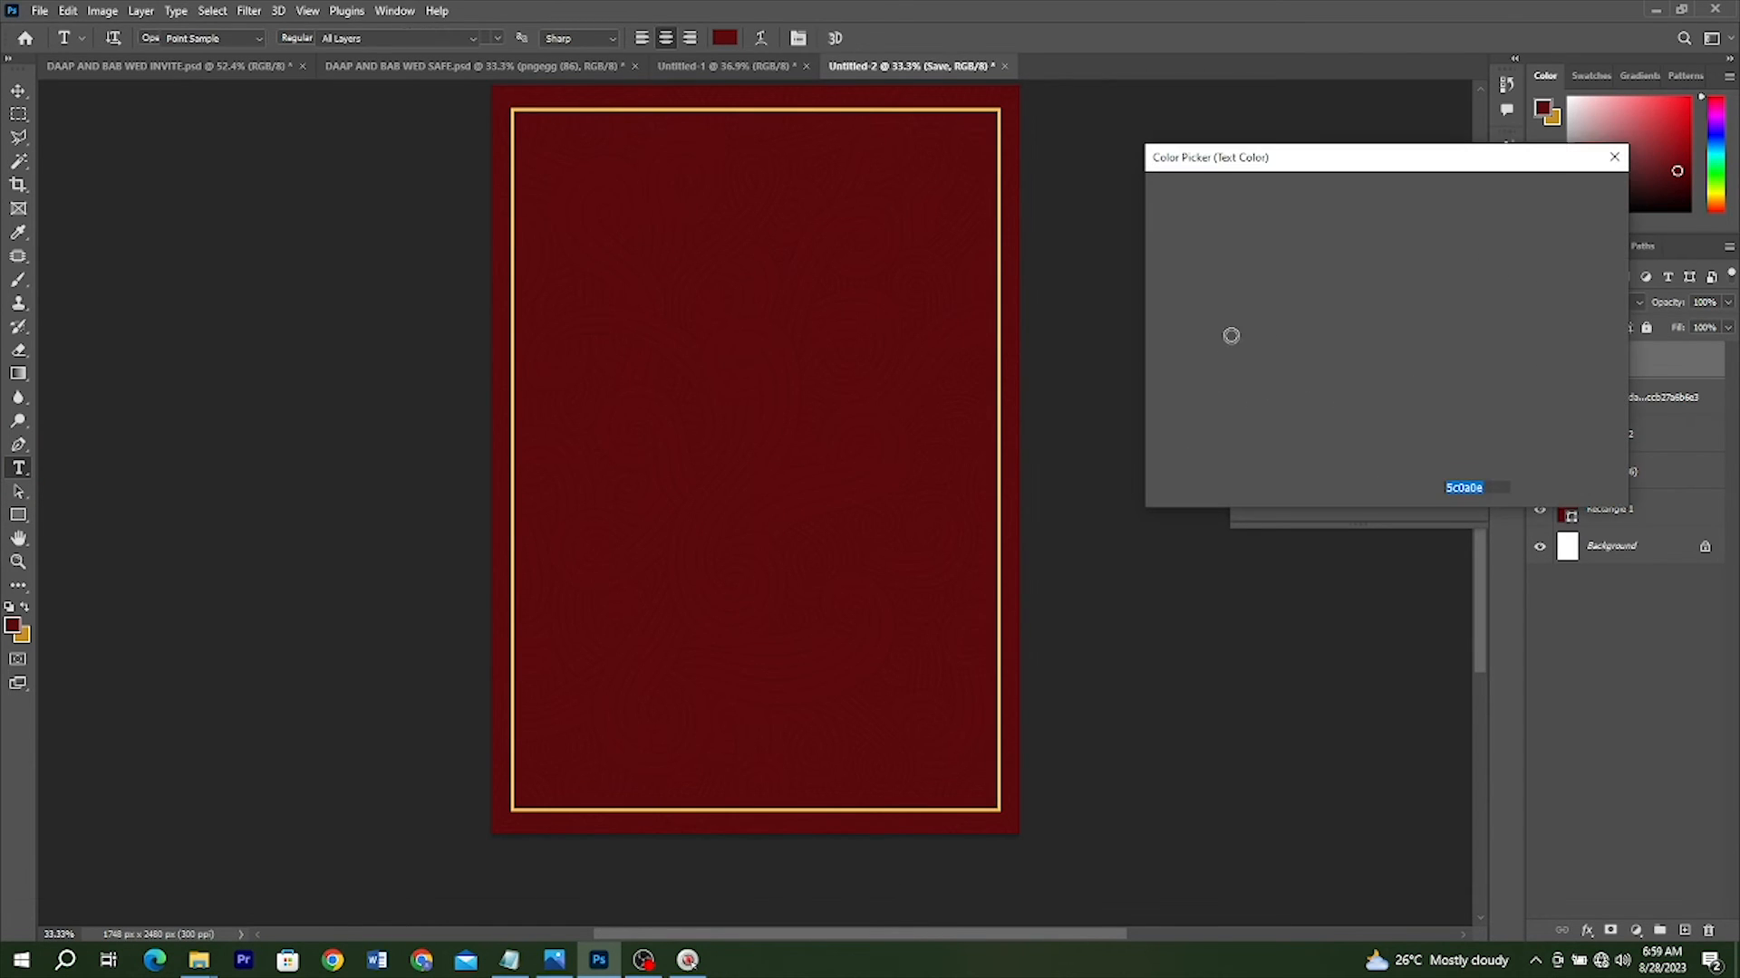
{"action": "left_click_drag", "start_coordinate": [1208, 296], "coordinate": [1059, 158]}
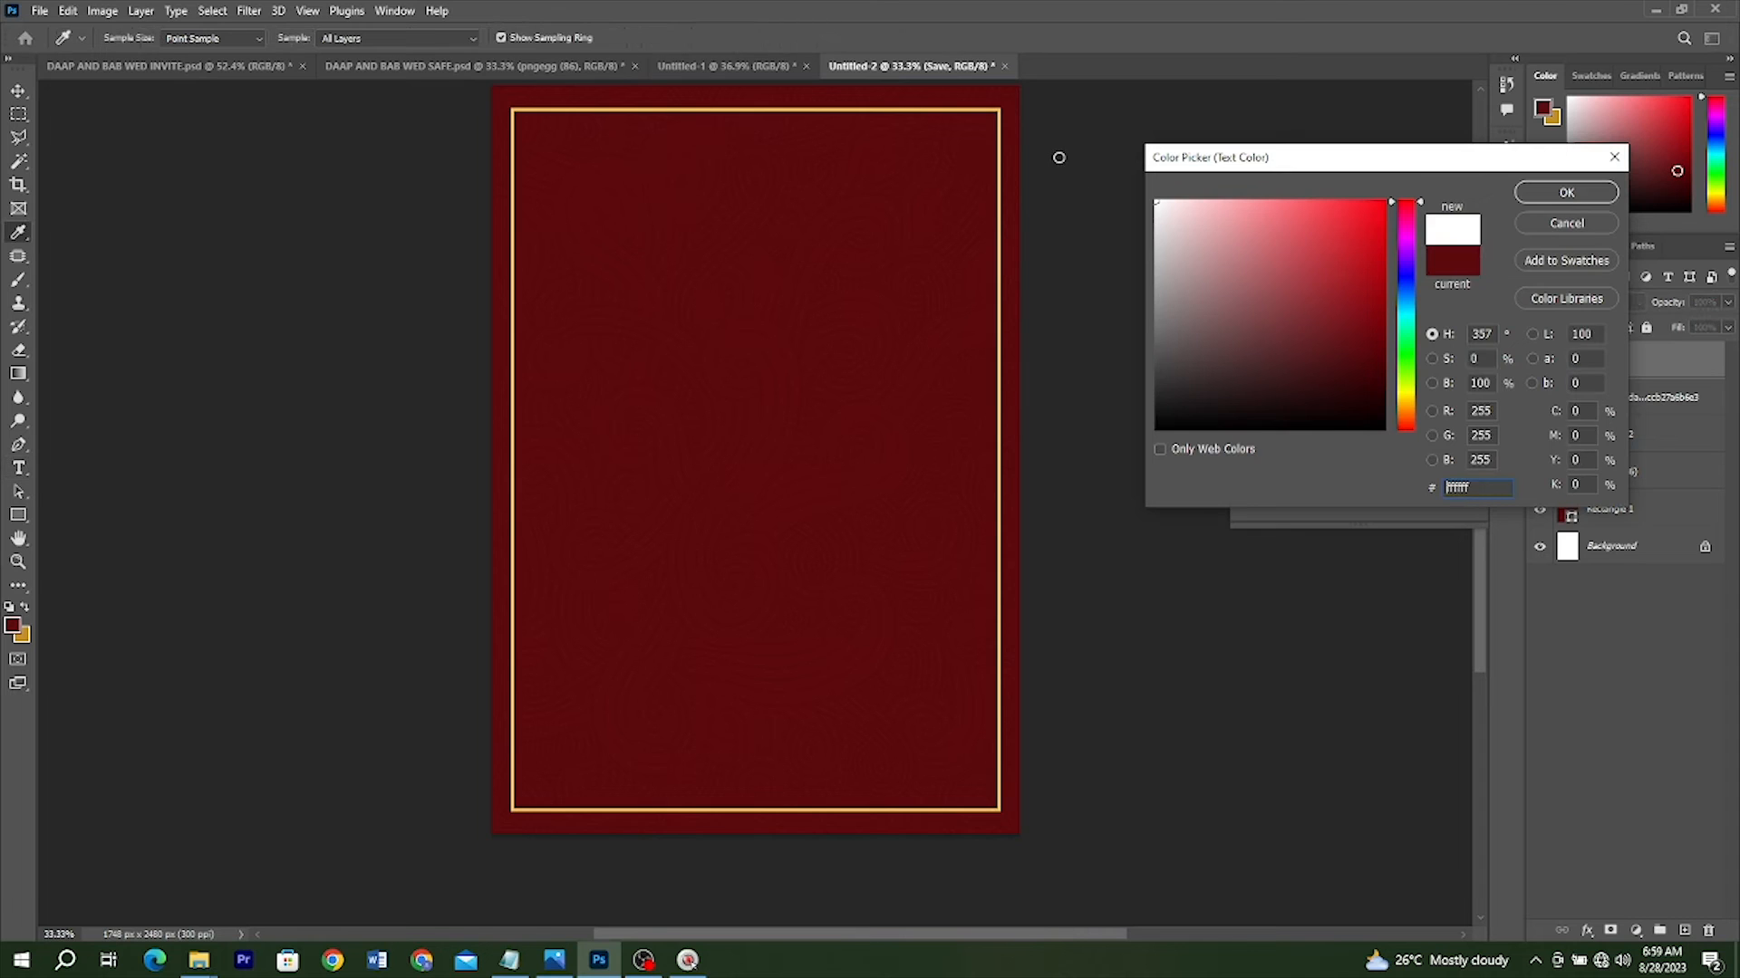
{"action": "key", "text": "Return"}
Change the "Save" text to the Bestlife Regular font and enlarge it to about 70 pt
{"action": "key", "text": "v"}
{"action": "left_click", "coordinate": [1323, 309]}
{"action": "type", "text": "best"}
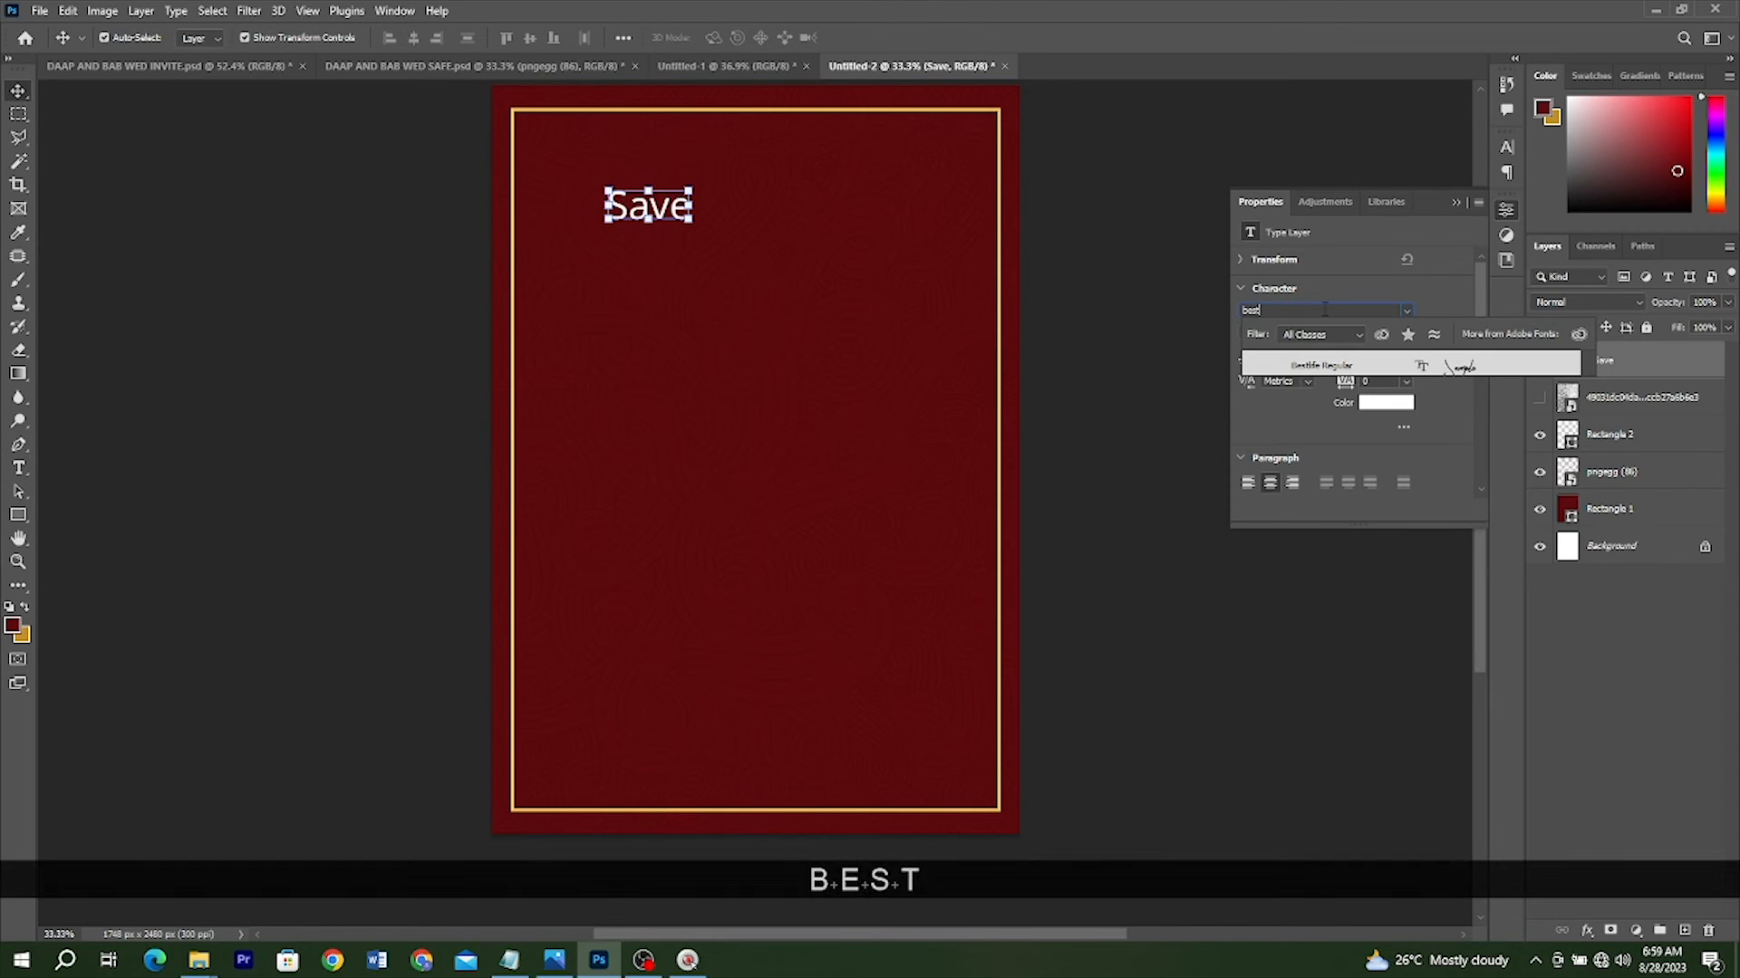
{"action": "left_click", "coordinate": [1321, 366]}
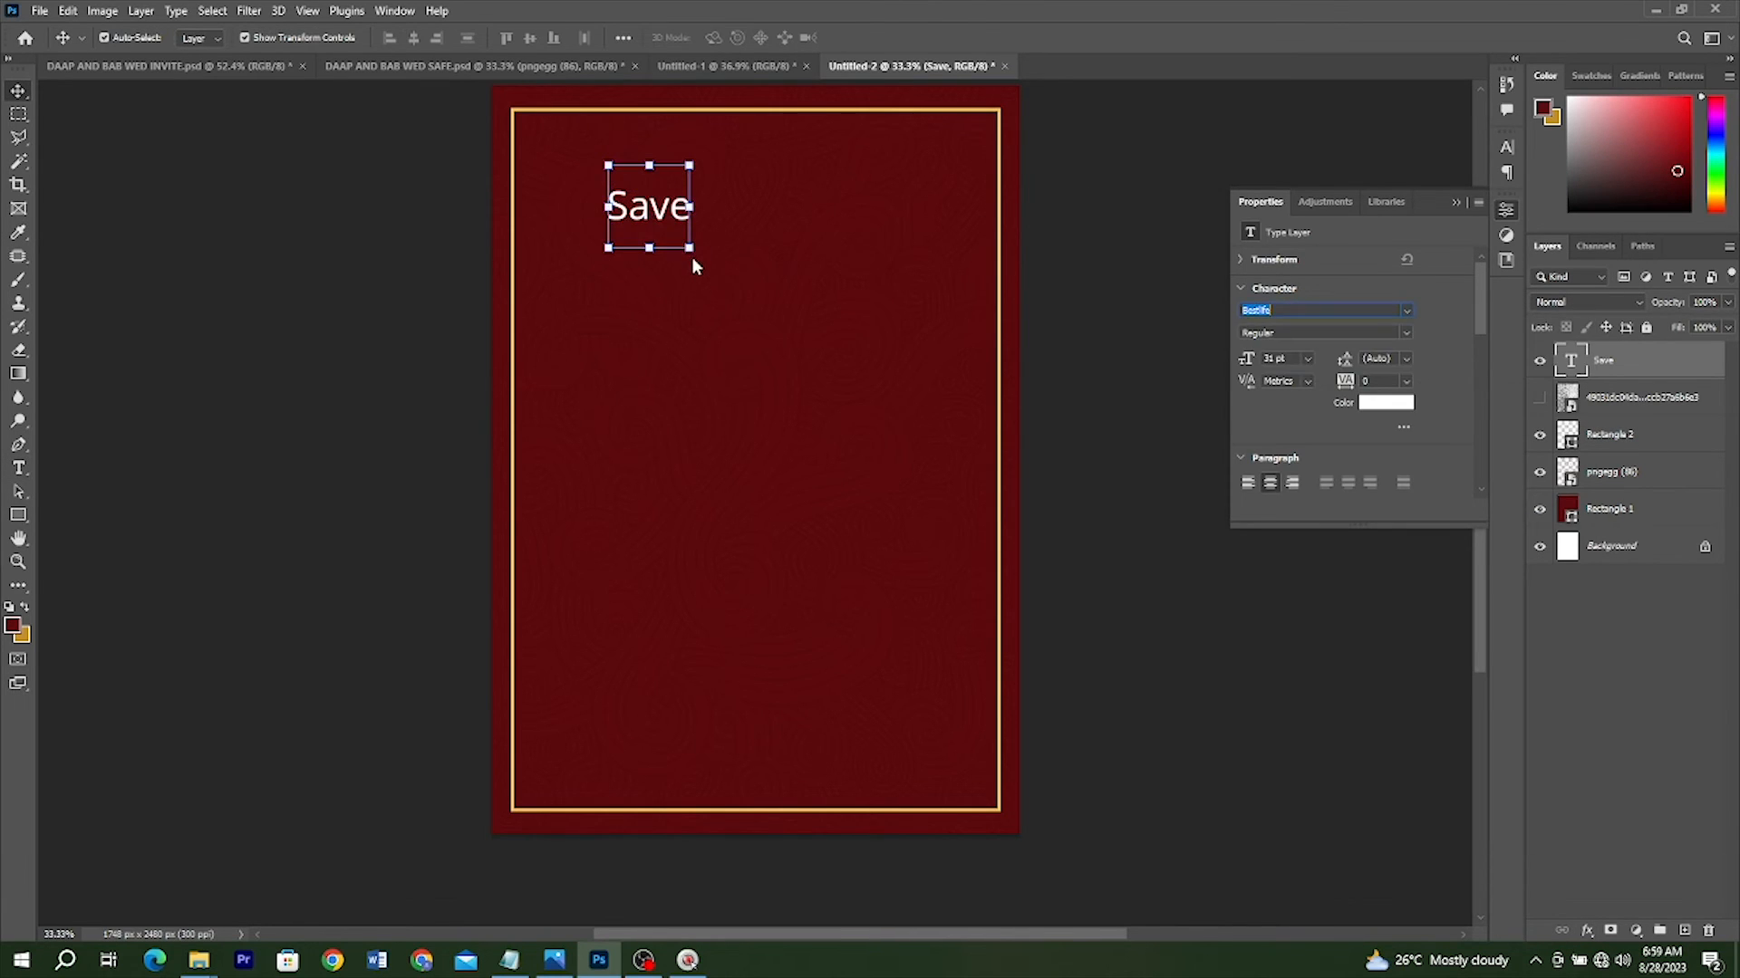
{"action": "key", "text": "ctrl"}
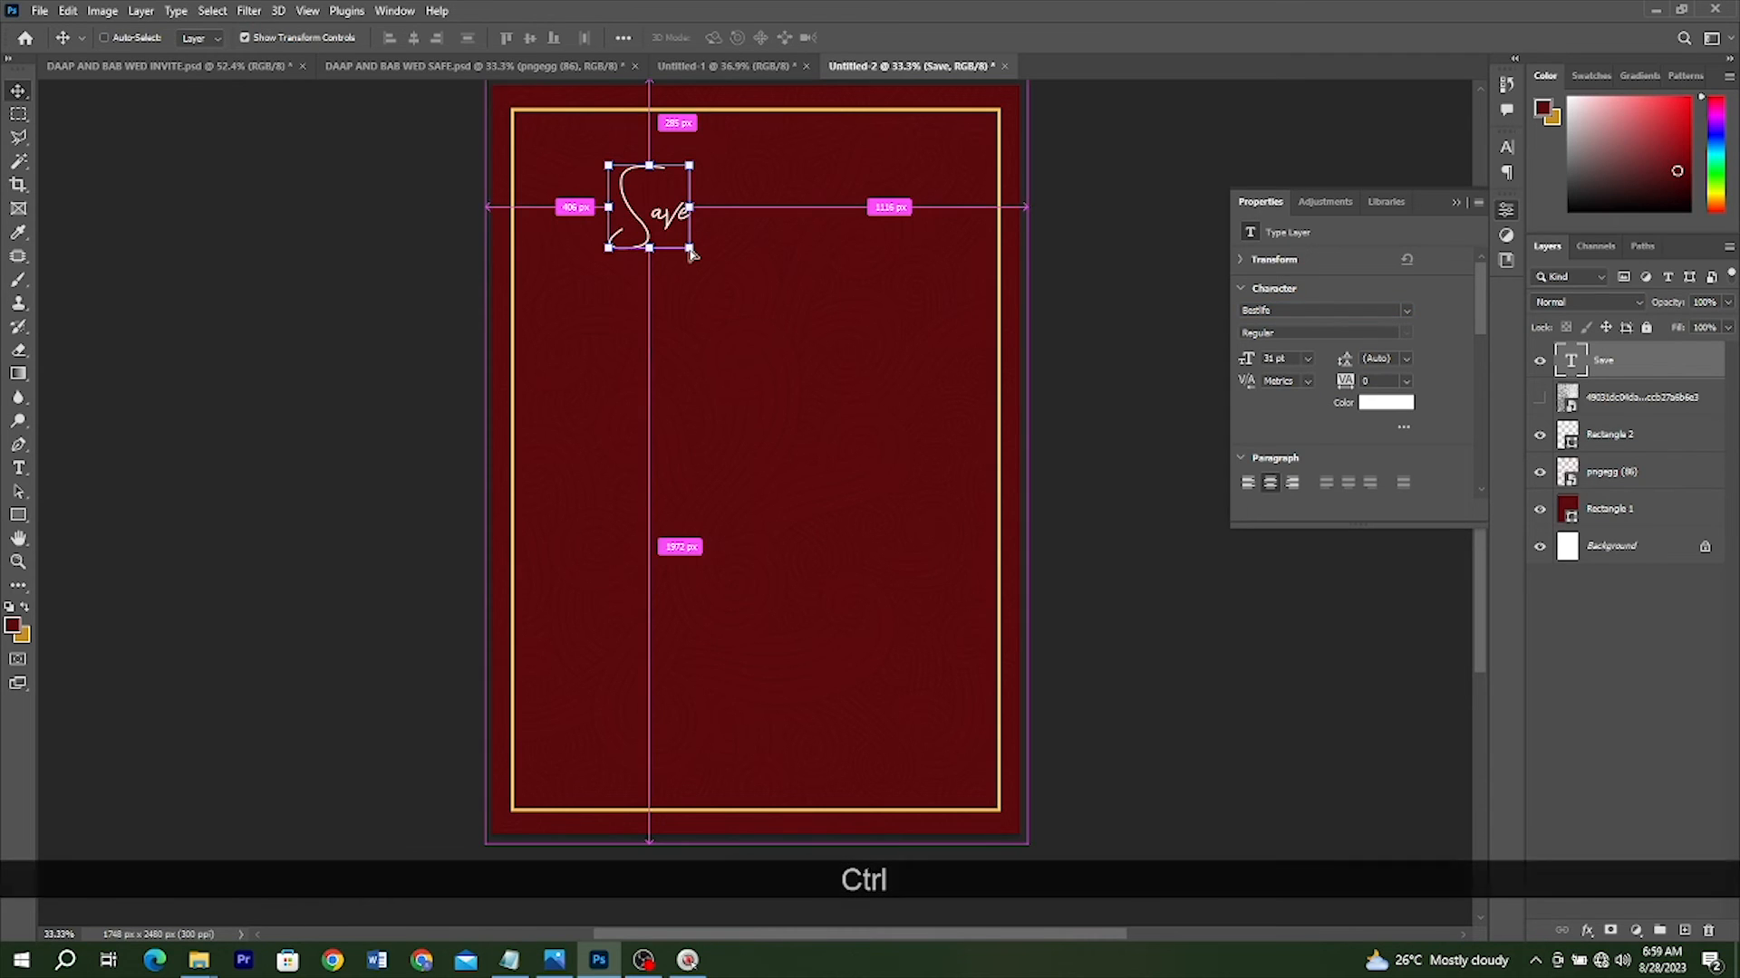
{"action": "left_click_drag", "start_coordinate": [692, 254], "coordinate": [828, 480]}
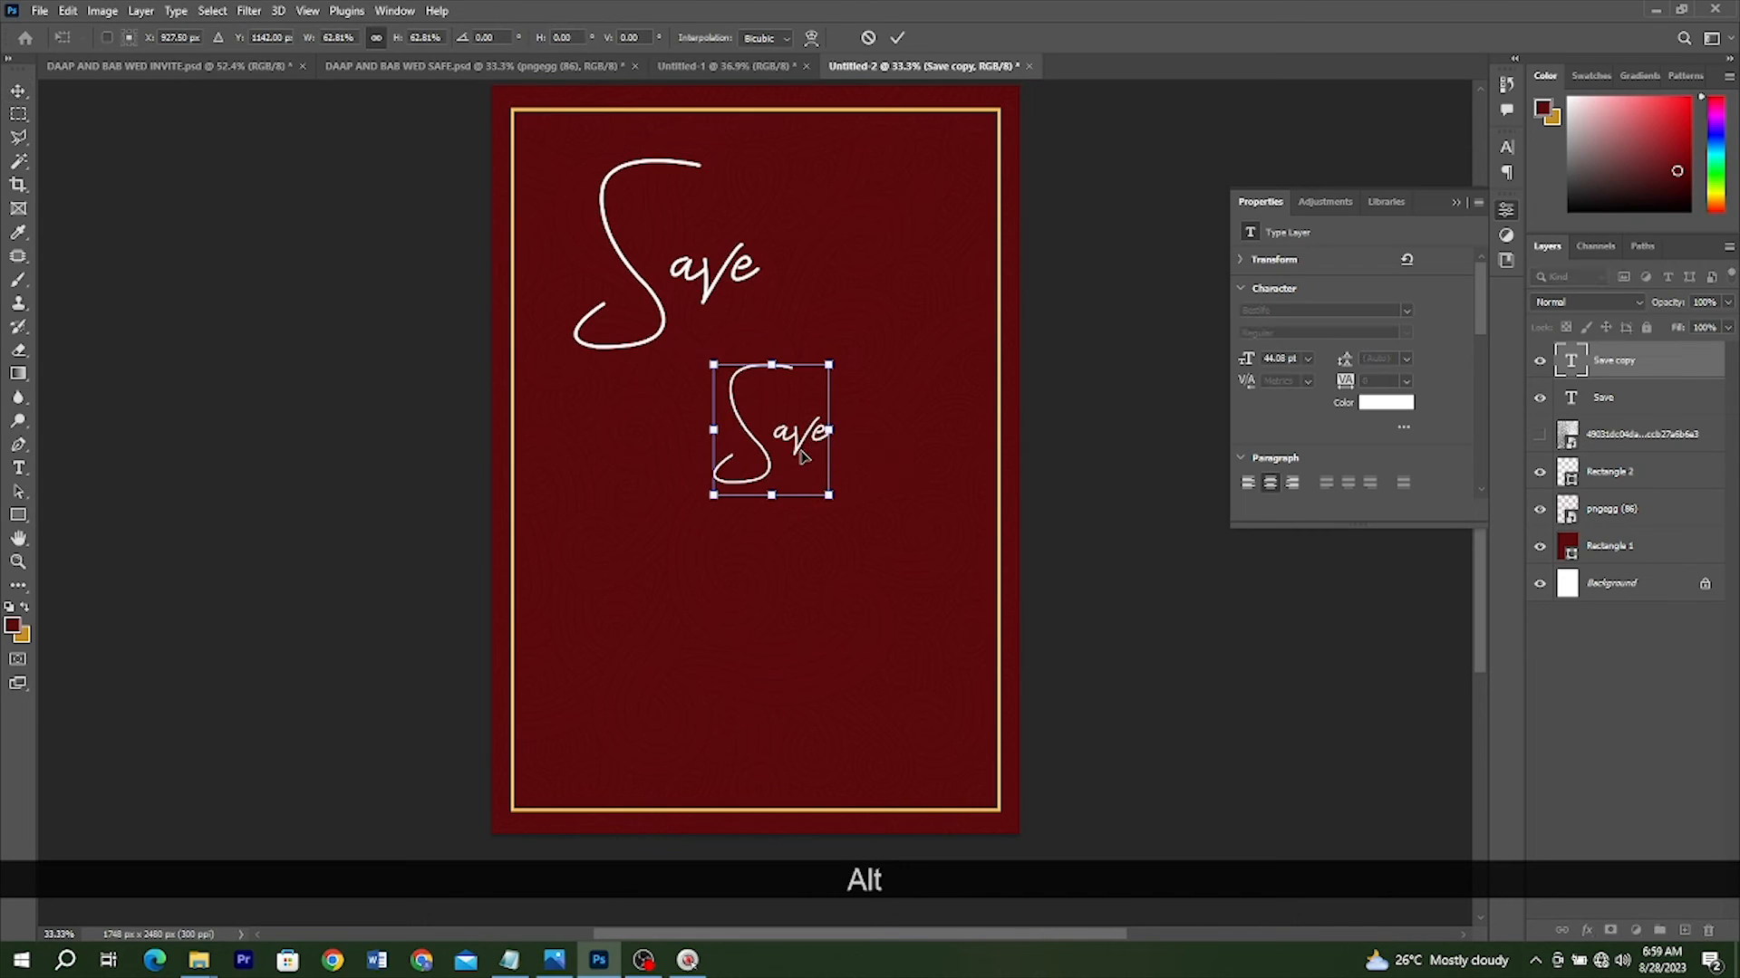
Reword a smaller copy of "Save", about 44 pt, as "the" and place it just below the original
{"action": "double_click", "coordinate": [802, 455]}
{"action": "key", "text": "t"}
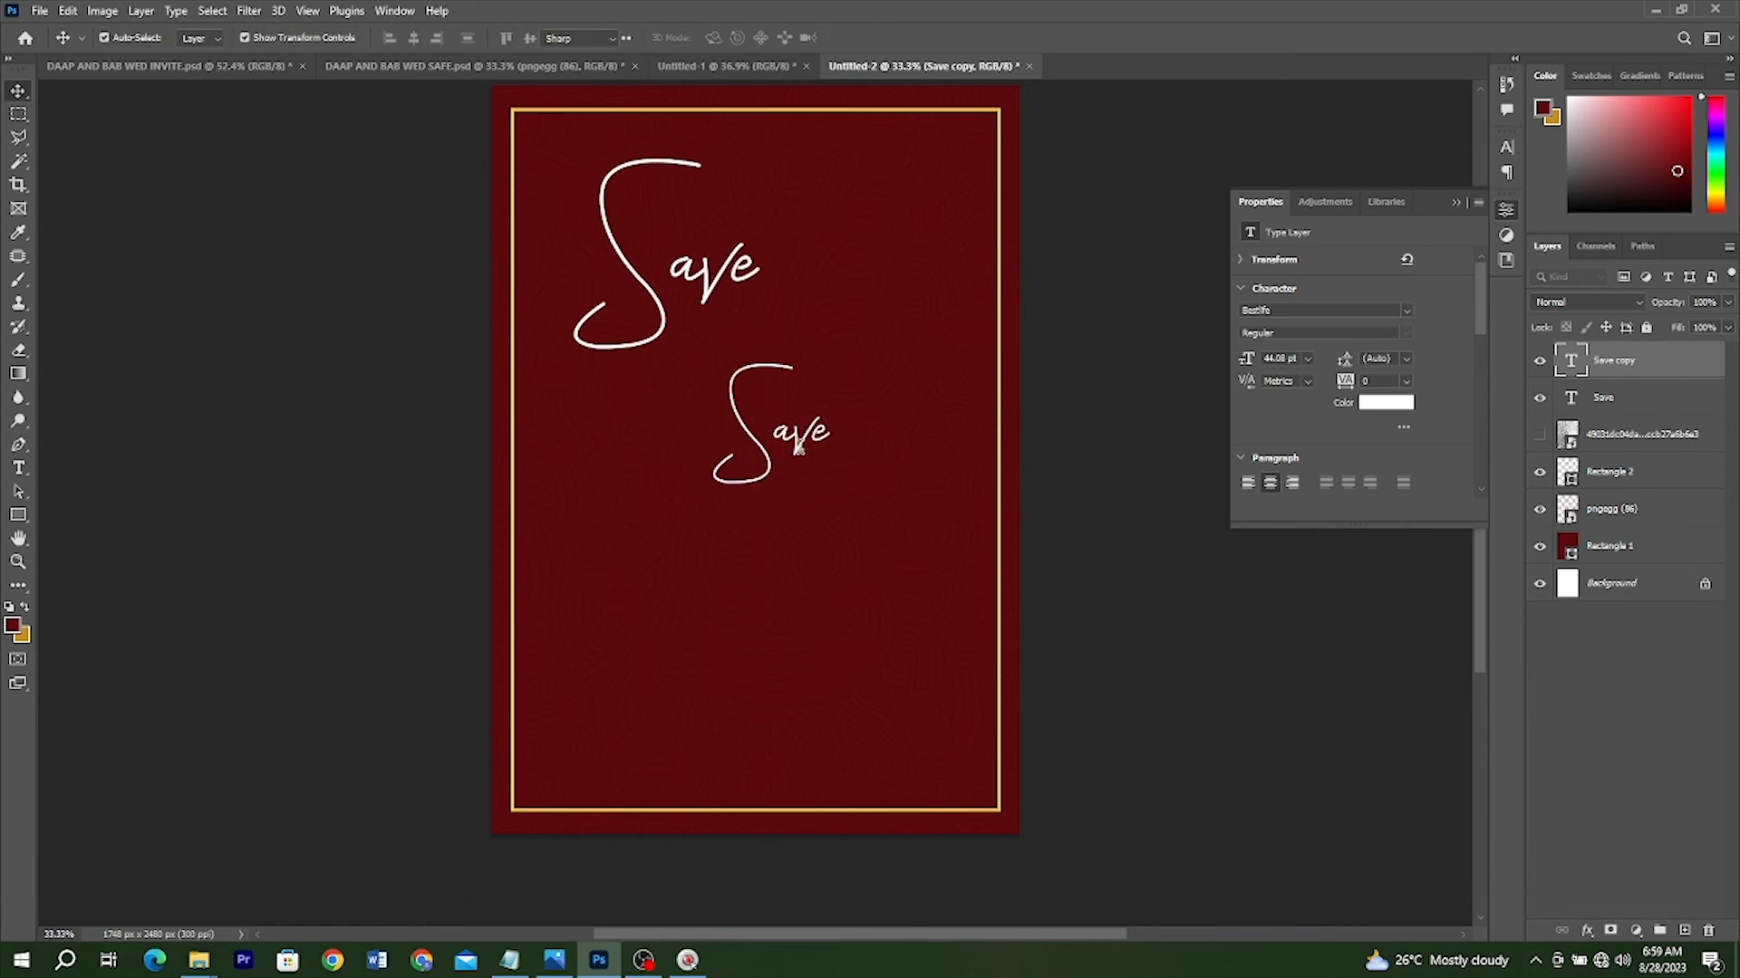
{"action": "double_click", "coordinate": [799, 445]}
{"action": "type", "text": "the"}
{"action": "key", "text": "Return"}
{"action": "key", "text": "v"}
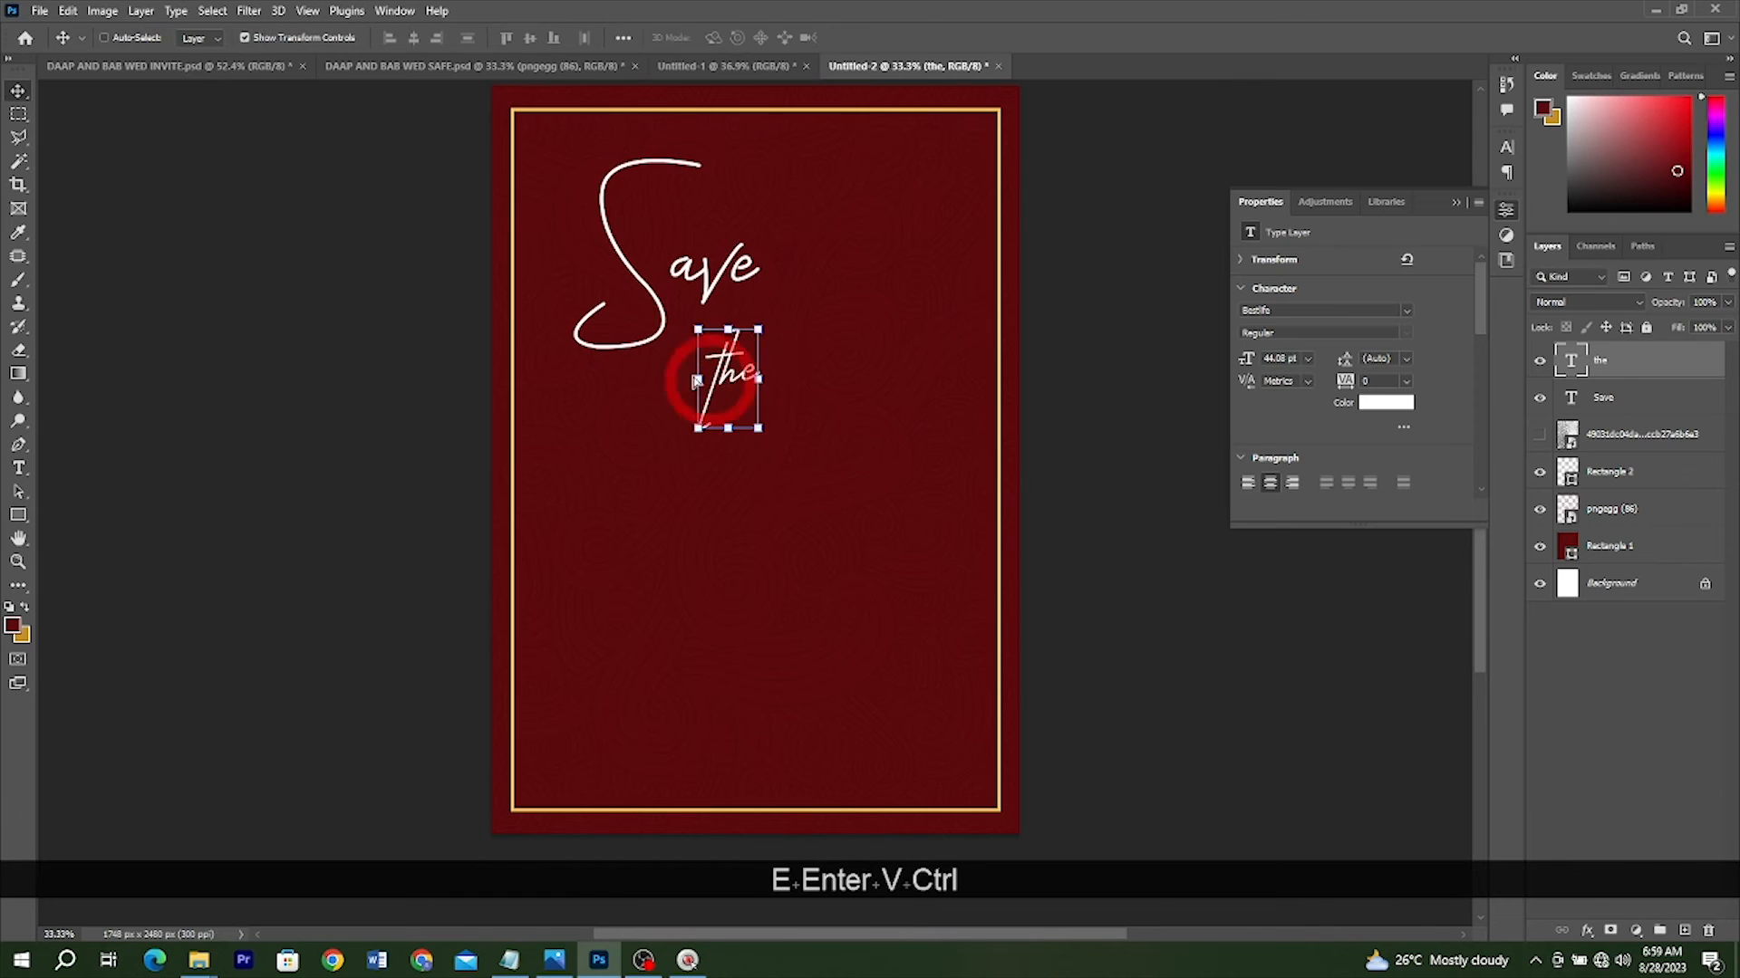
Duplicate the large "Save" text, reword the copy as "Date" and position it diagonally below "the"
{"action": "left_click_drag", "start_coordinate": [655, 312], "coordinate": [818, 503]}
{"action": "double_click", "coordinate": [813, 497]}
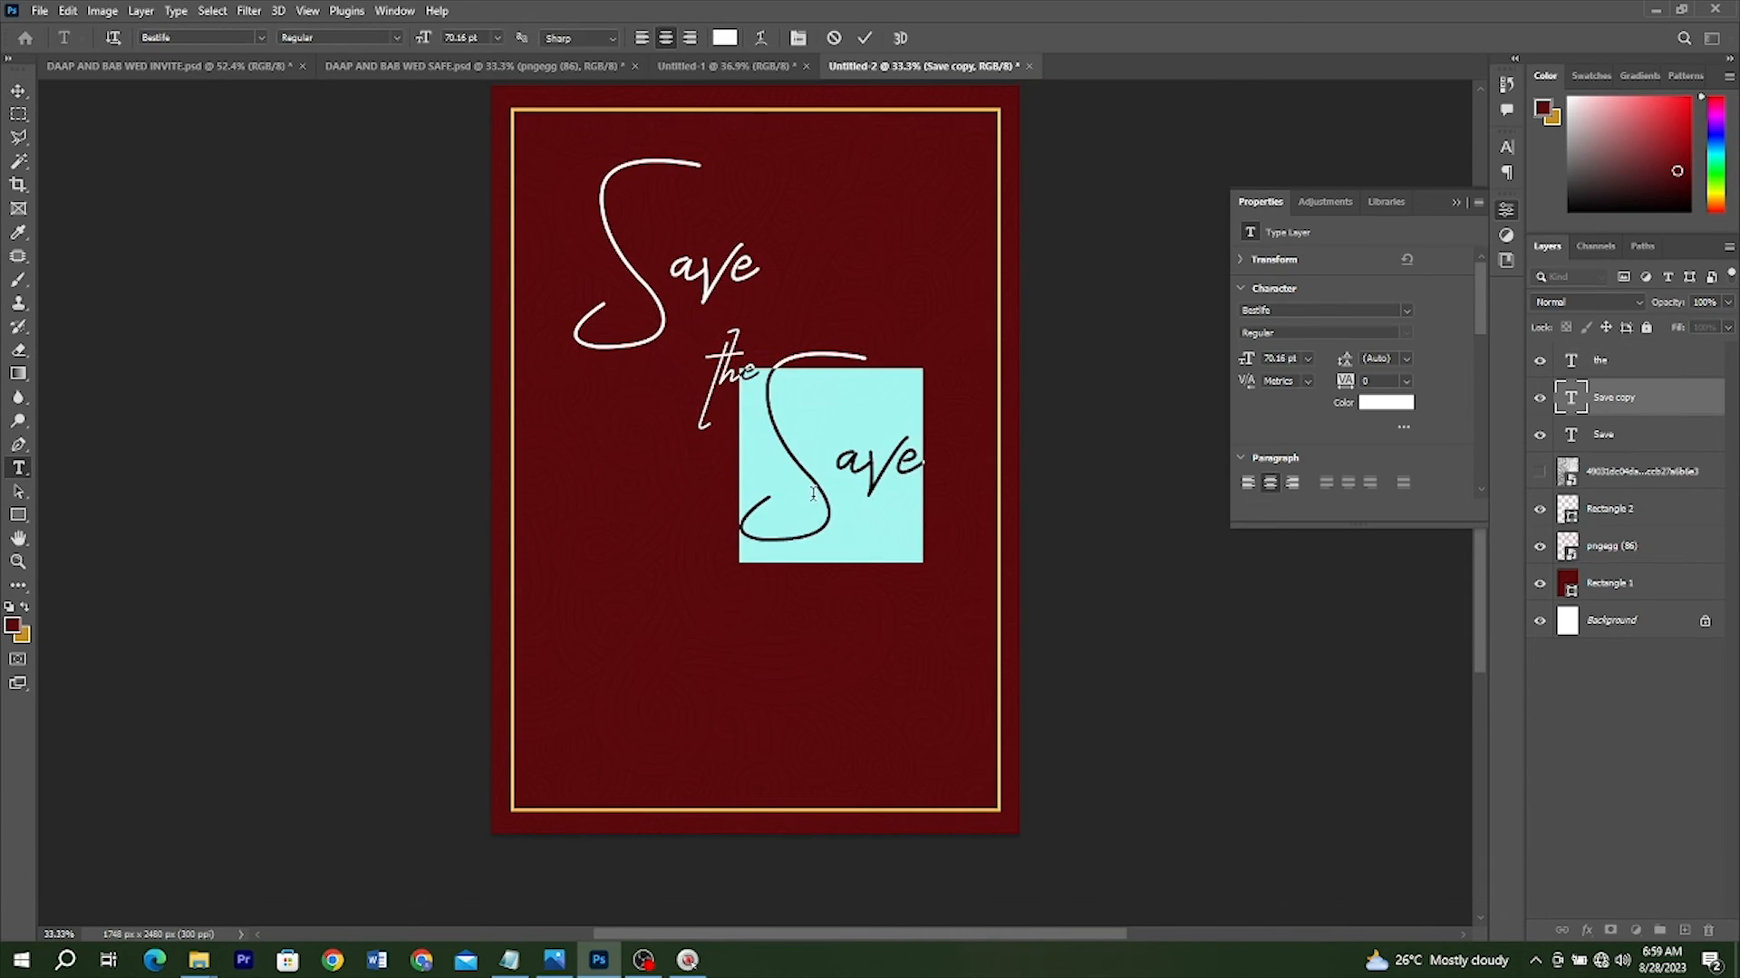
{"action": "type", "text": "Date"}
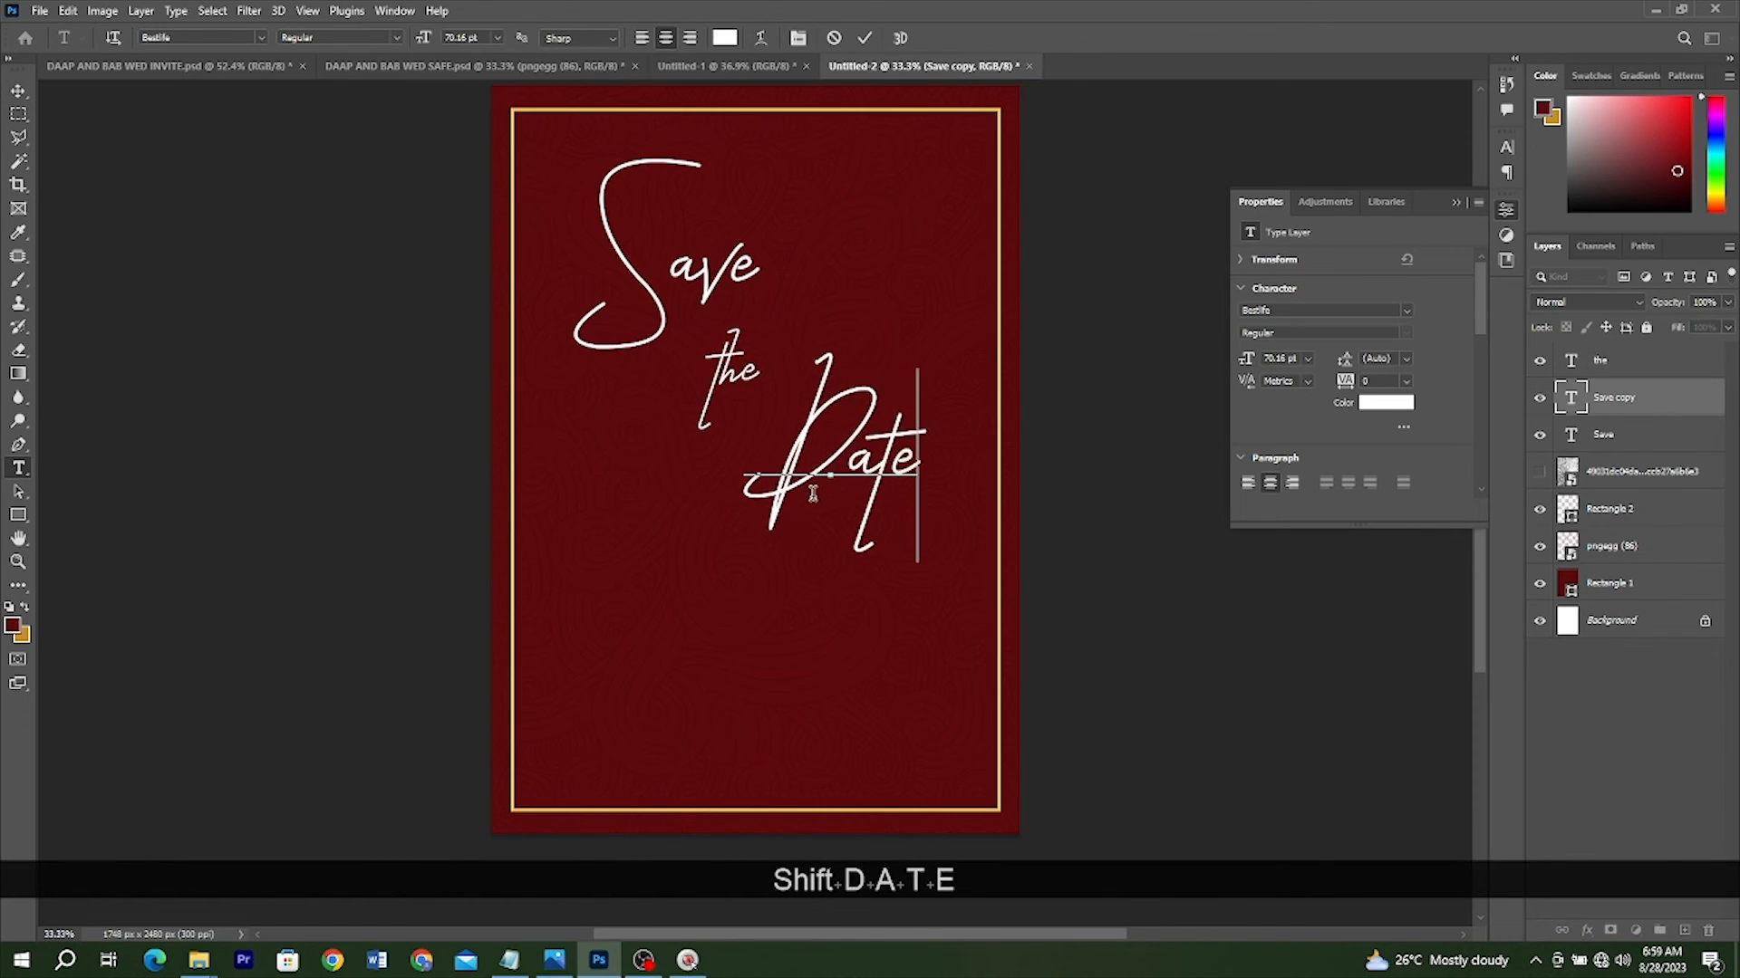
{"action": "key", "text": "Return"}
{"action": "left_click_drag", "start_coordinate": [780, 377], "coordinate": [764, 372]}
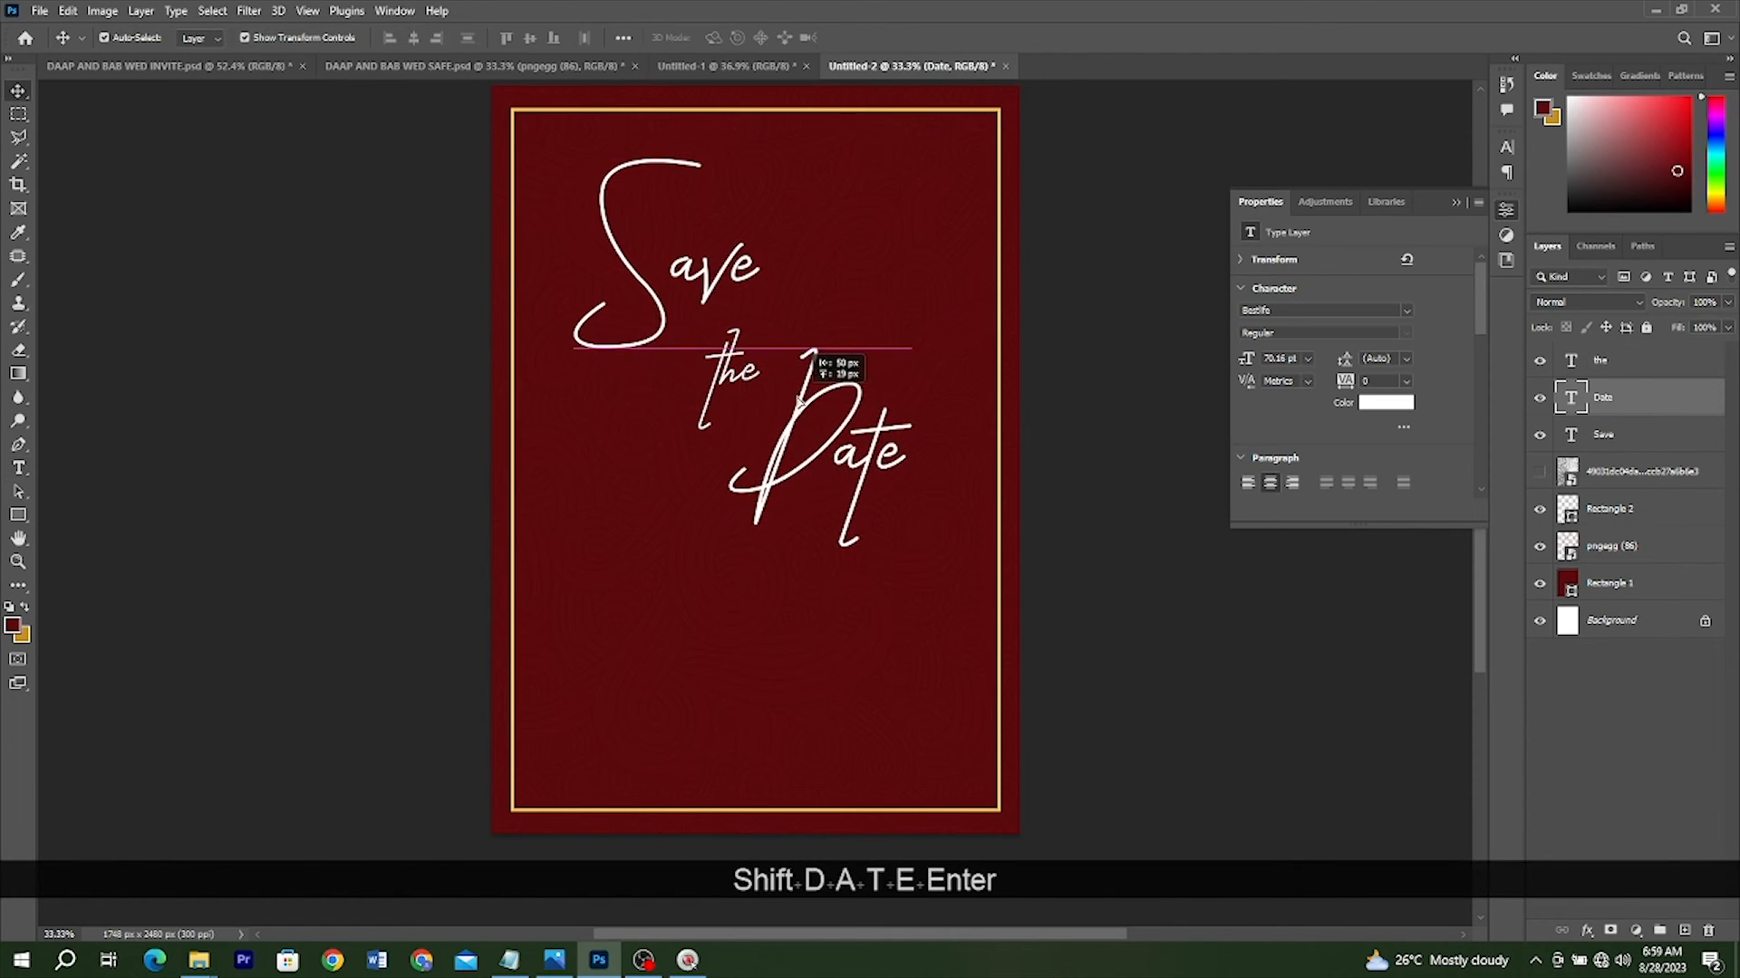
Place the Layer 2 copy floral ornament from the Wedding folder inside the border's upper-right corner, layered beneath the pngegg (86) pattern
{"action": "mouse_move", "coordinate": [198, 960]}
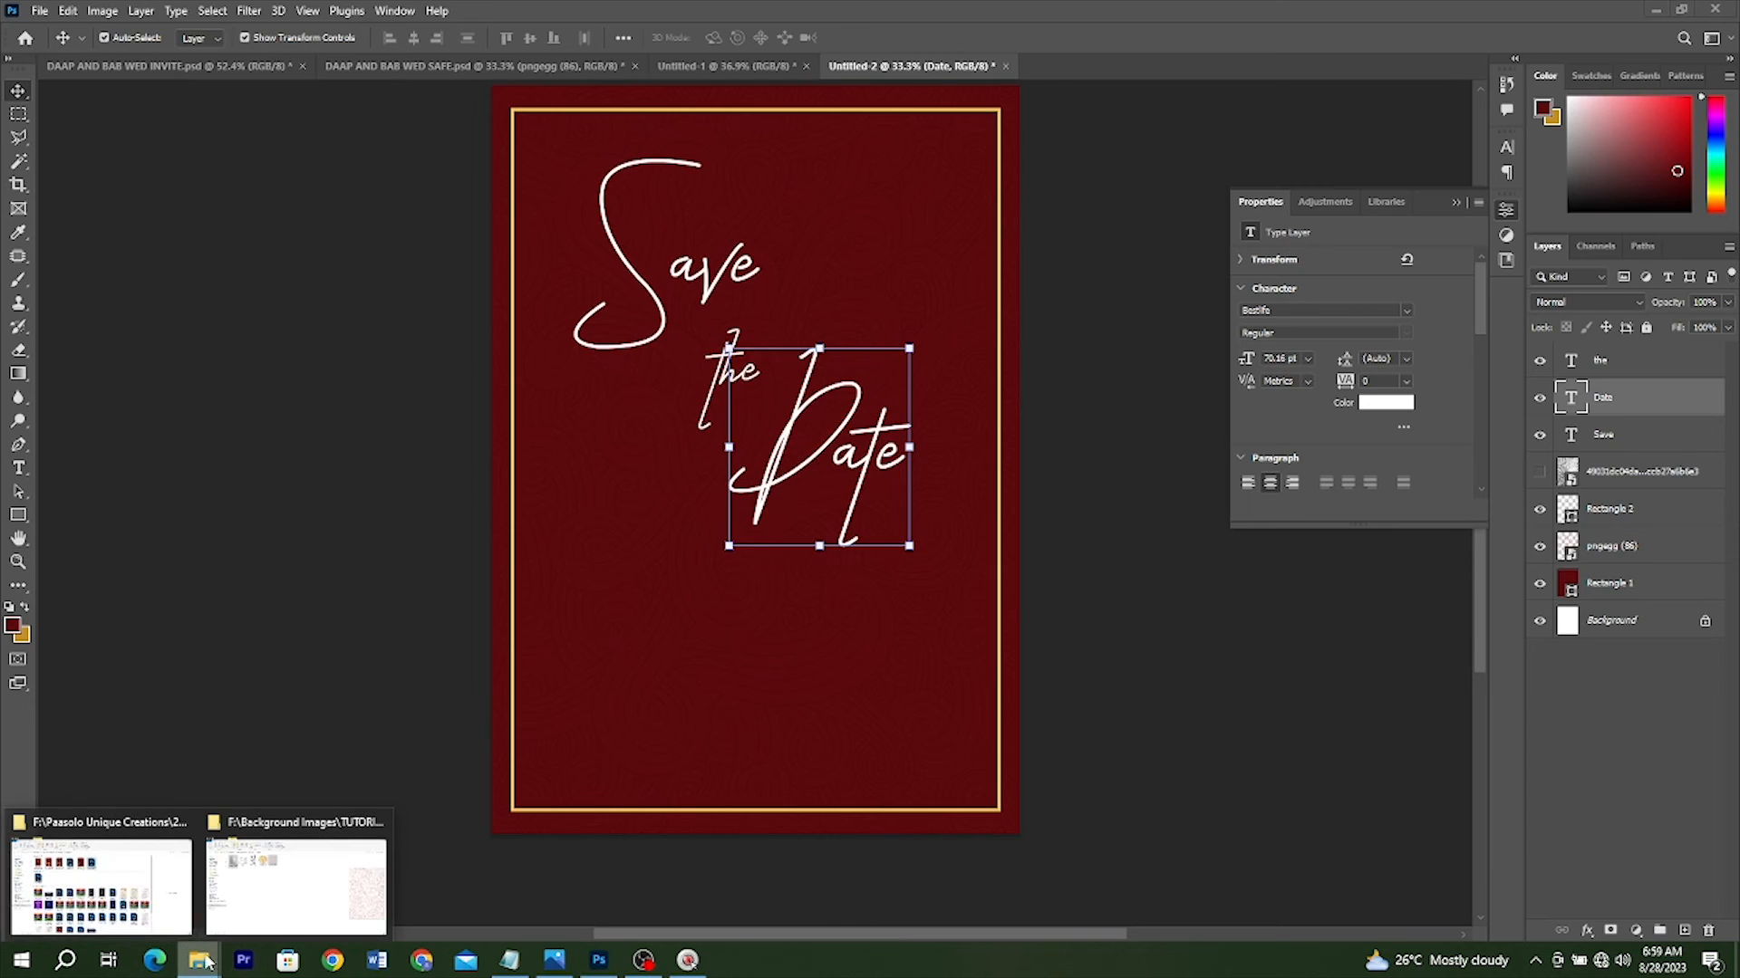
{"action": "left_click", "coordinate": [271, 870]}
{"action": "left_click", "coordinate": [471, 240]}
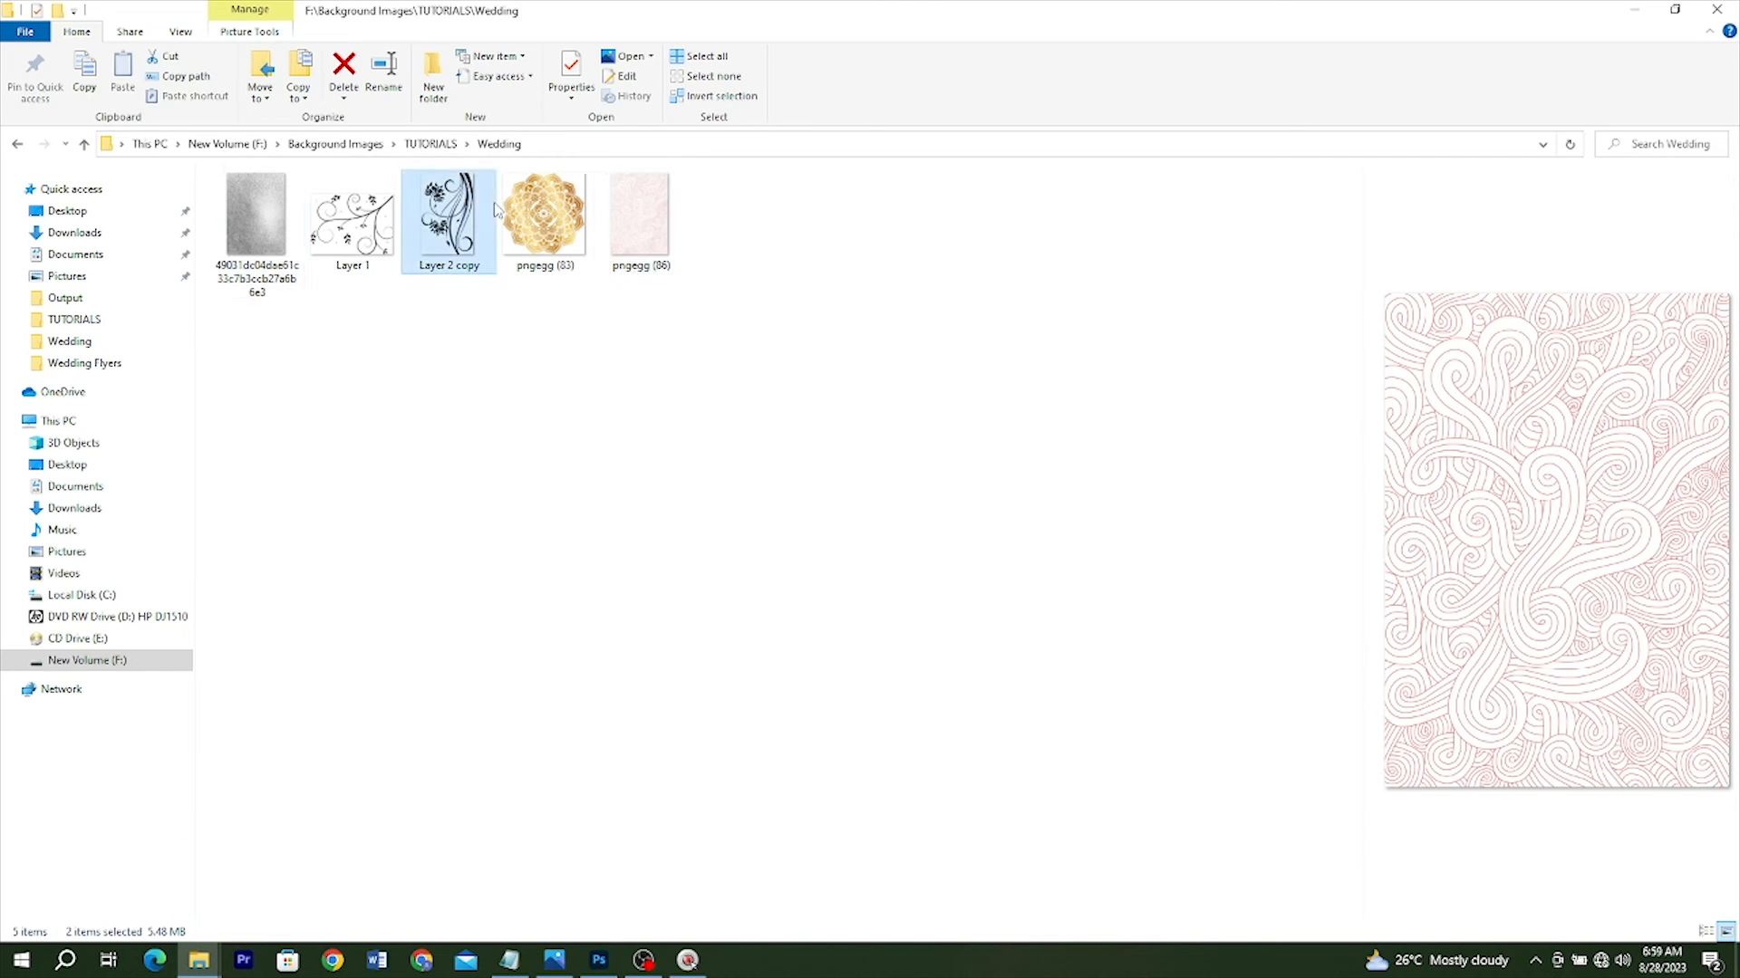
{"action": "mouse_move", "coordinate": [598, 960]}
{"action": "left_click", "coordinate": [598, 915]}
{"action": "left_click_drag", "start_coordinate": [662, 732], "coordinate": [644, 691]}
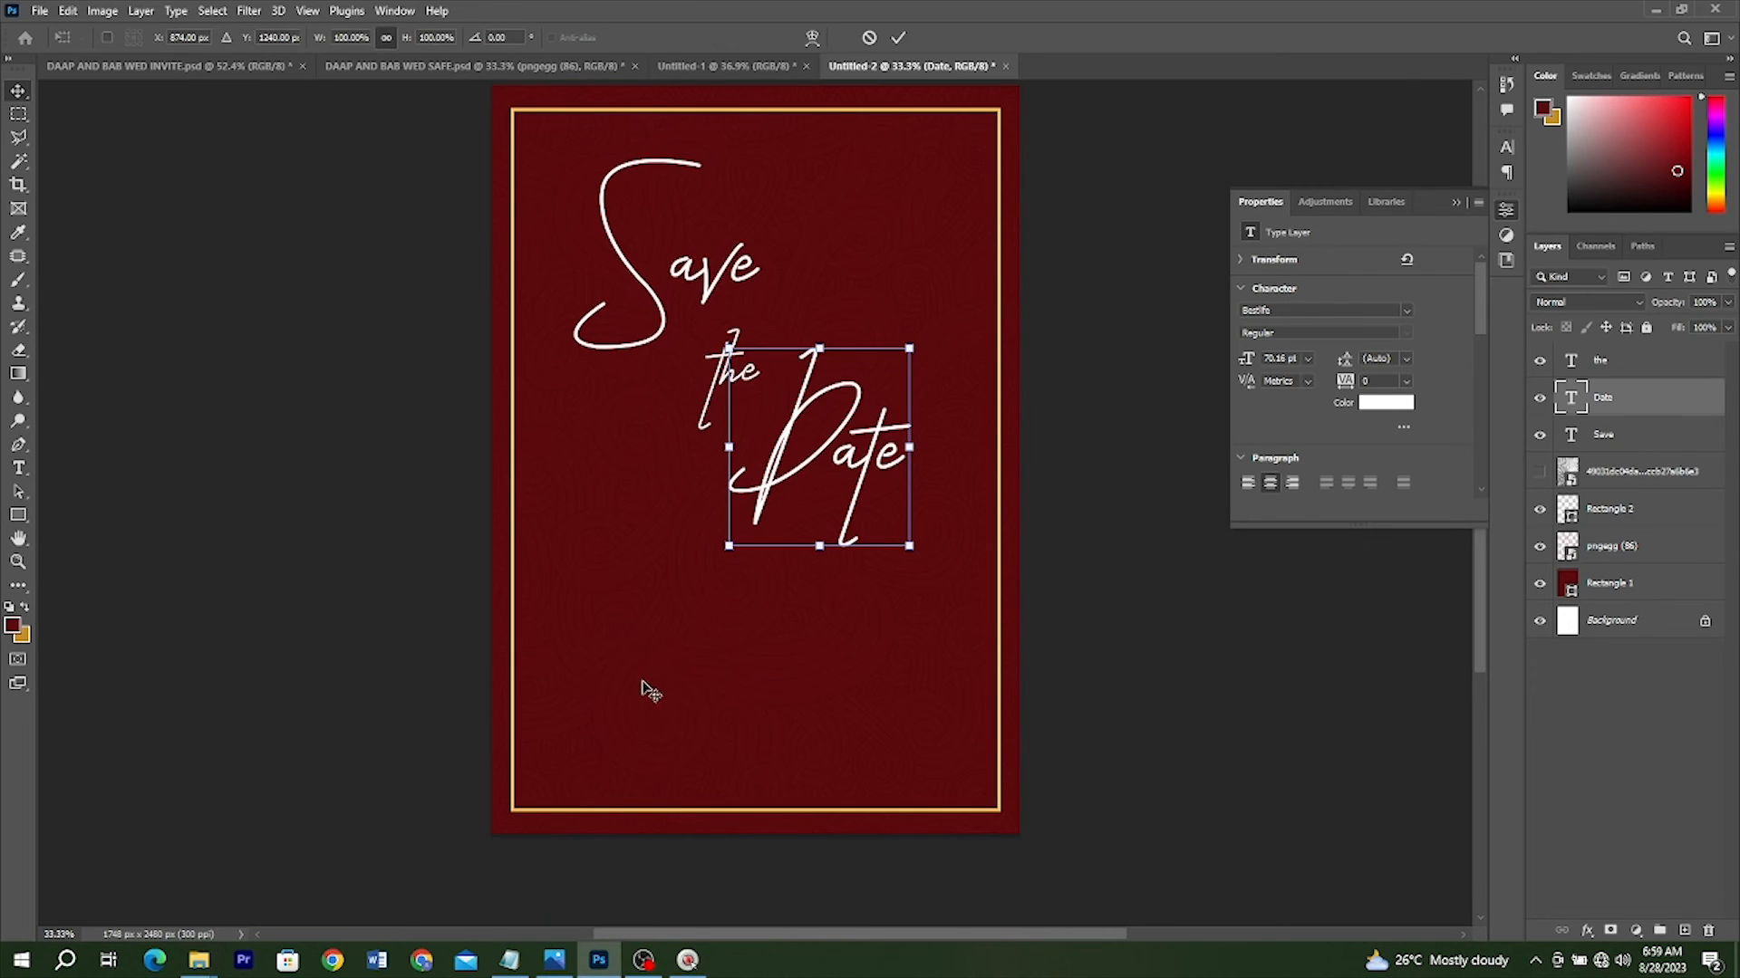
{"action": "left_click_drag", "start_coordinate": [839, 367], "coordinate": [895, 311]}
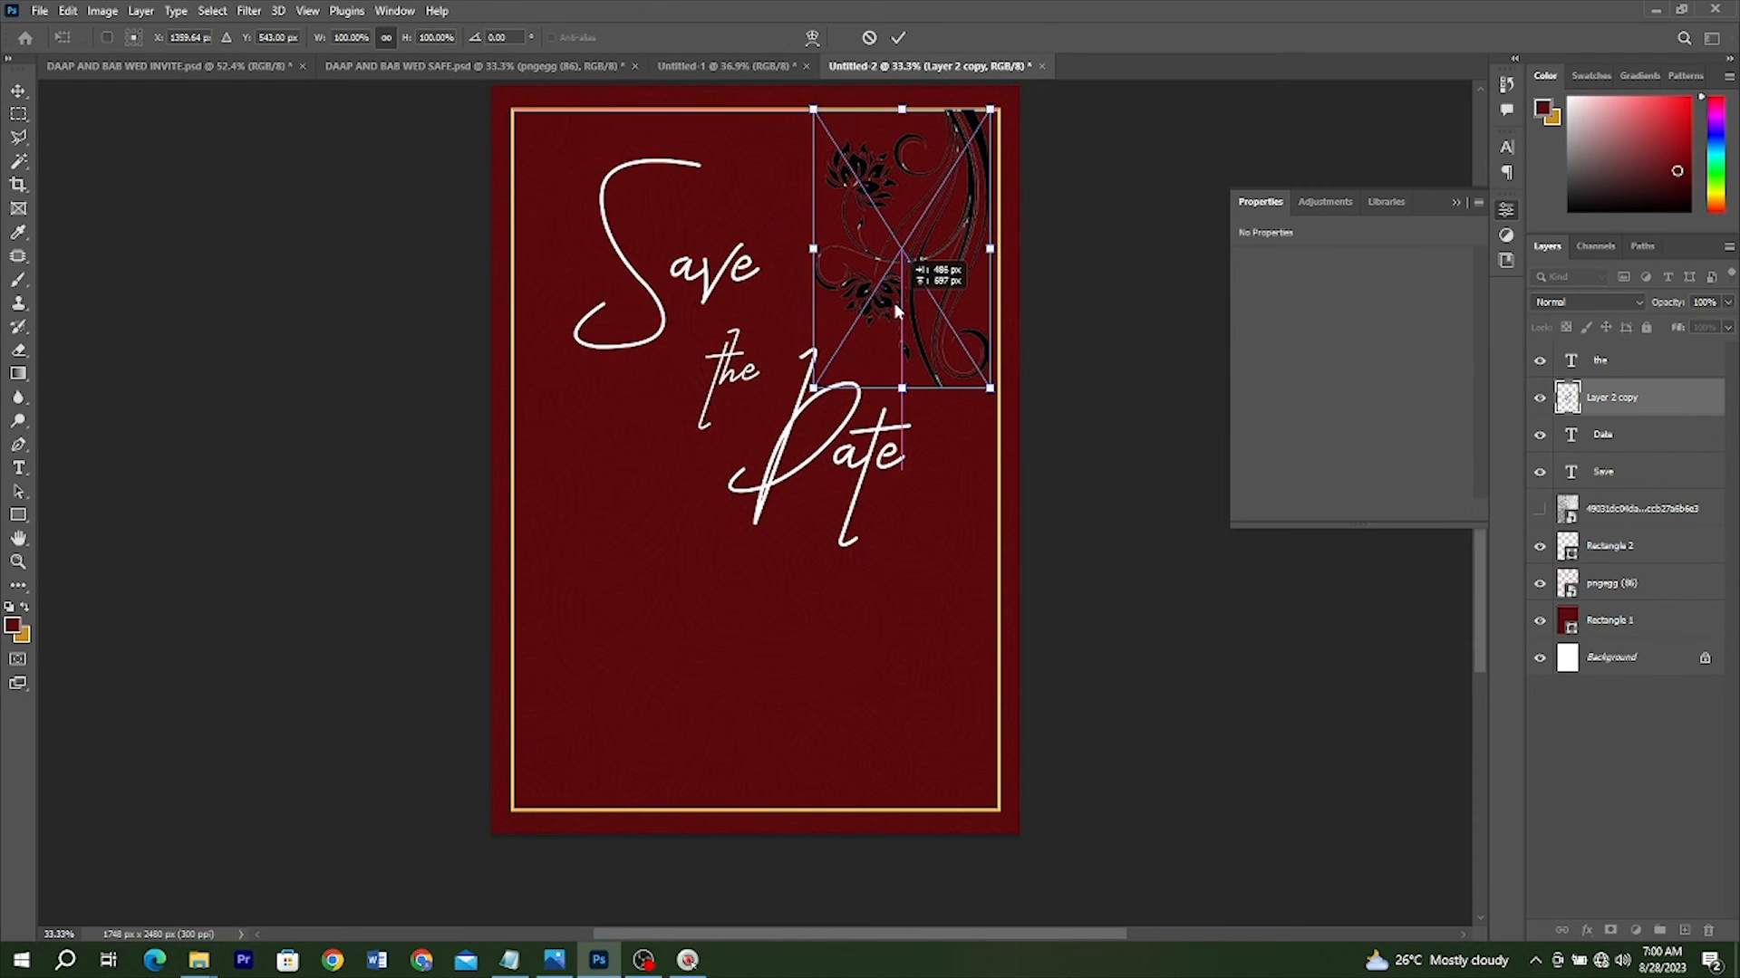
{"action": "key", "text": "Return"}
{"action": "left_click_drag", "start_coordinate": [1658, 403], "coordinate": [1662, 589]}
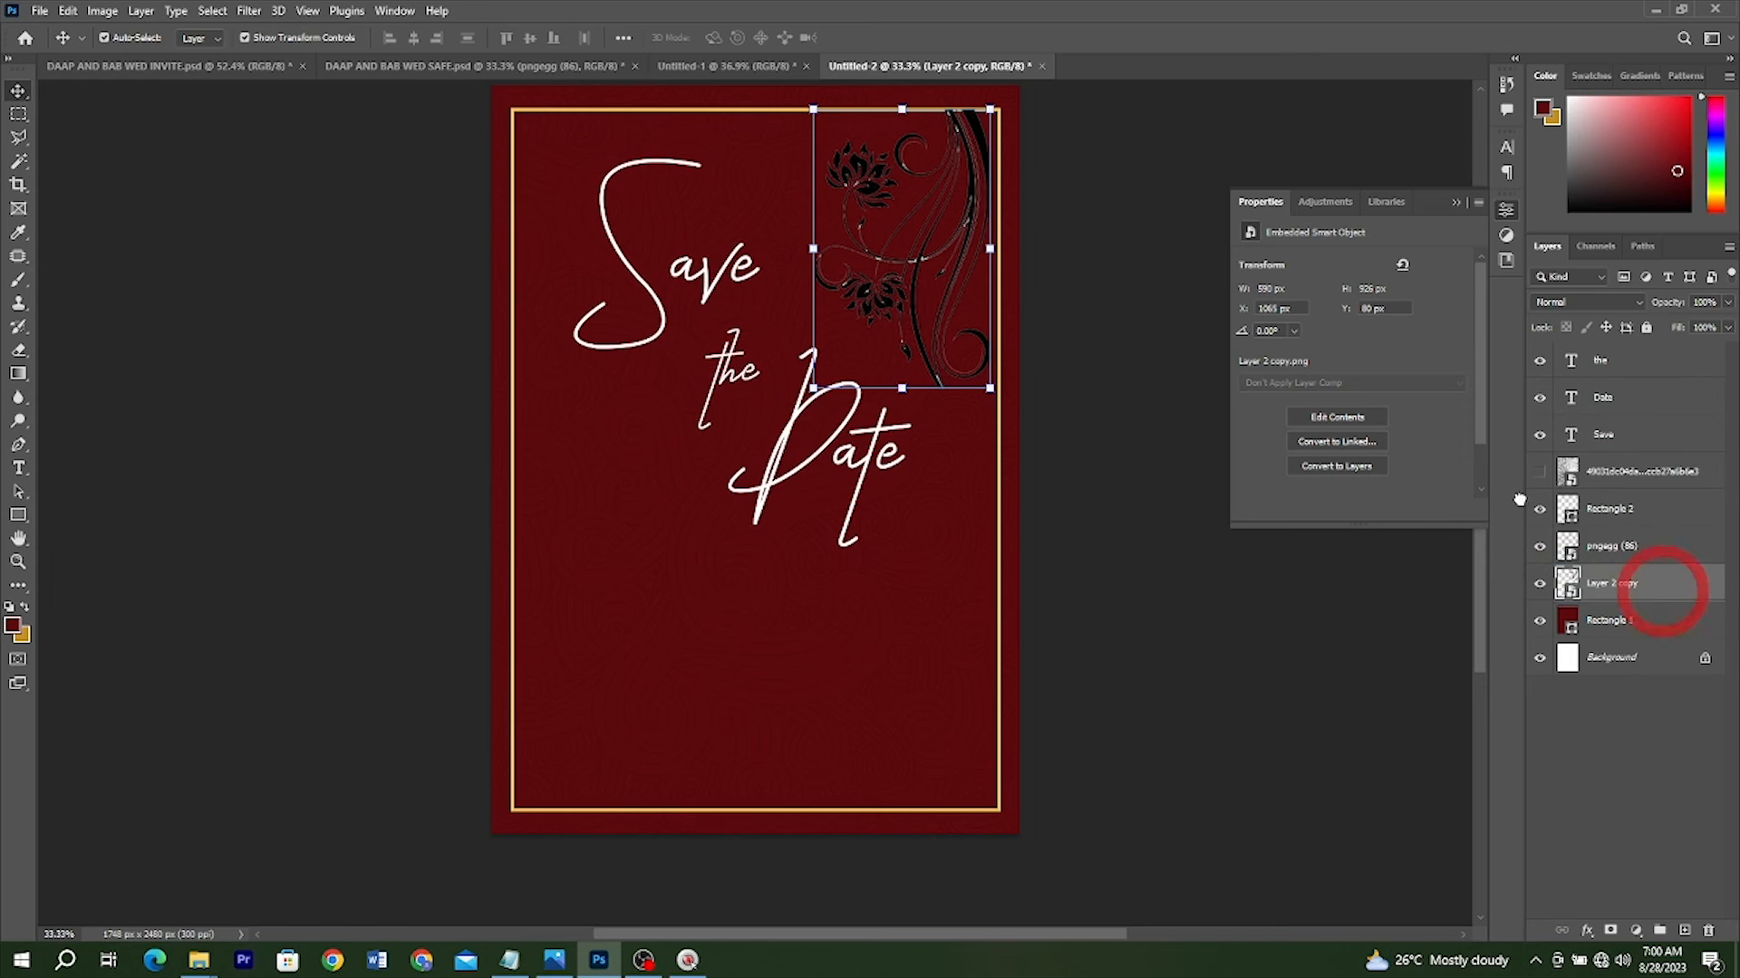
Apply the copied gold Gradient Overlay layer style to the Layer 2 copy floral ornament in the card's upper-right corner
{"action": "left_click", "coordinate": [726, 113]}
{"action": "left_click", "coordinate": [1087, 195]}
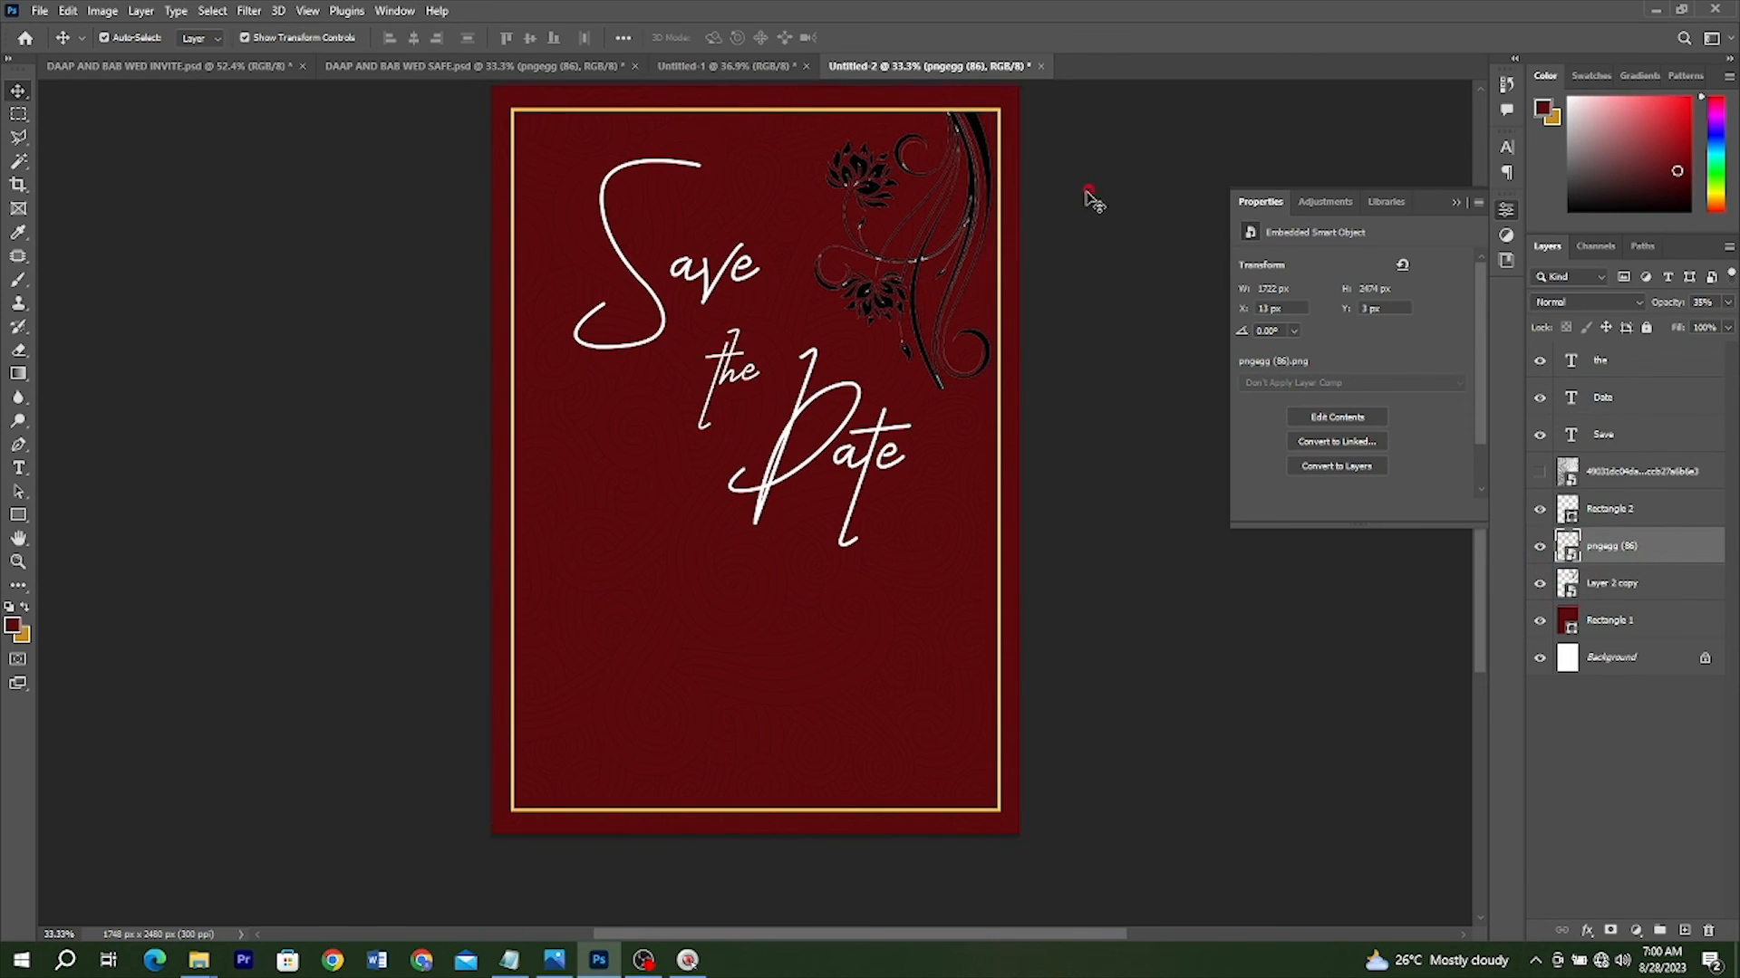
{"action": "left_click", "coordinate": [975, 174]}
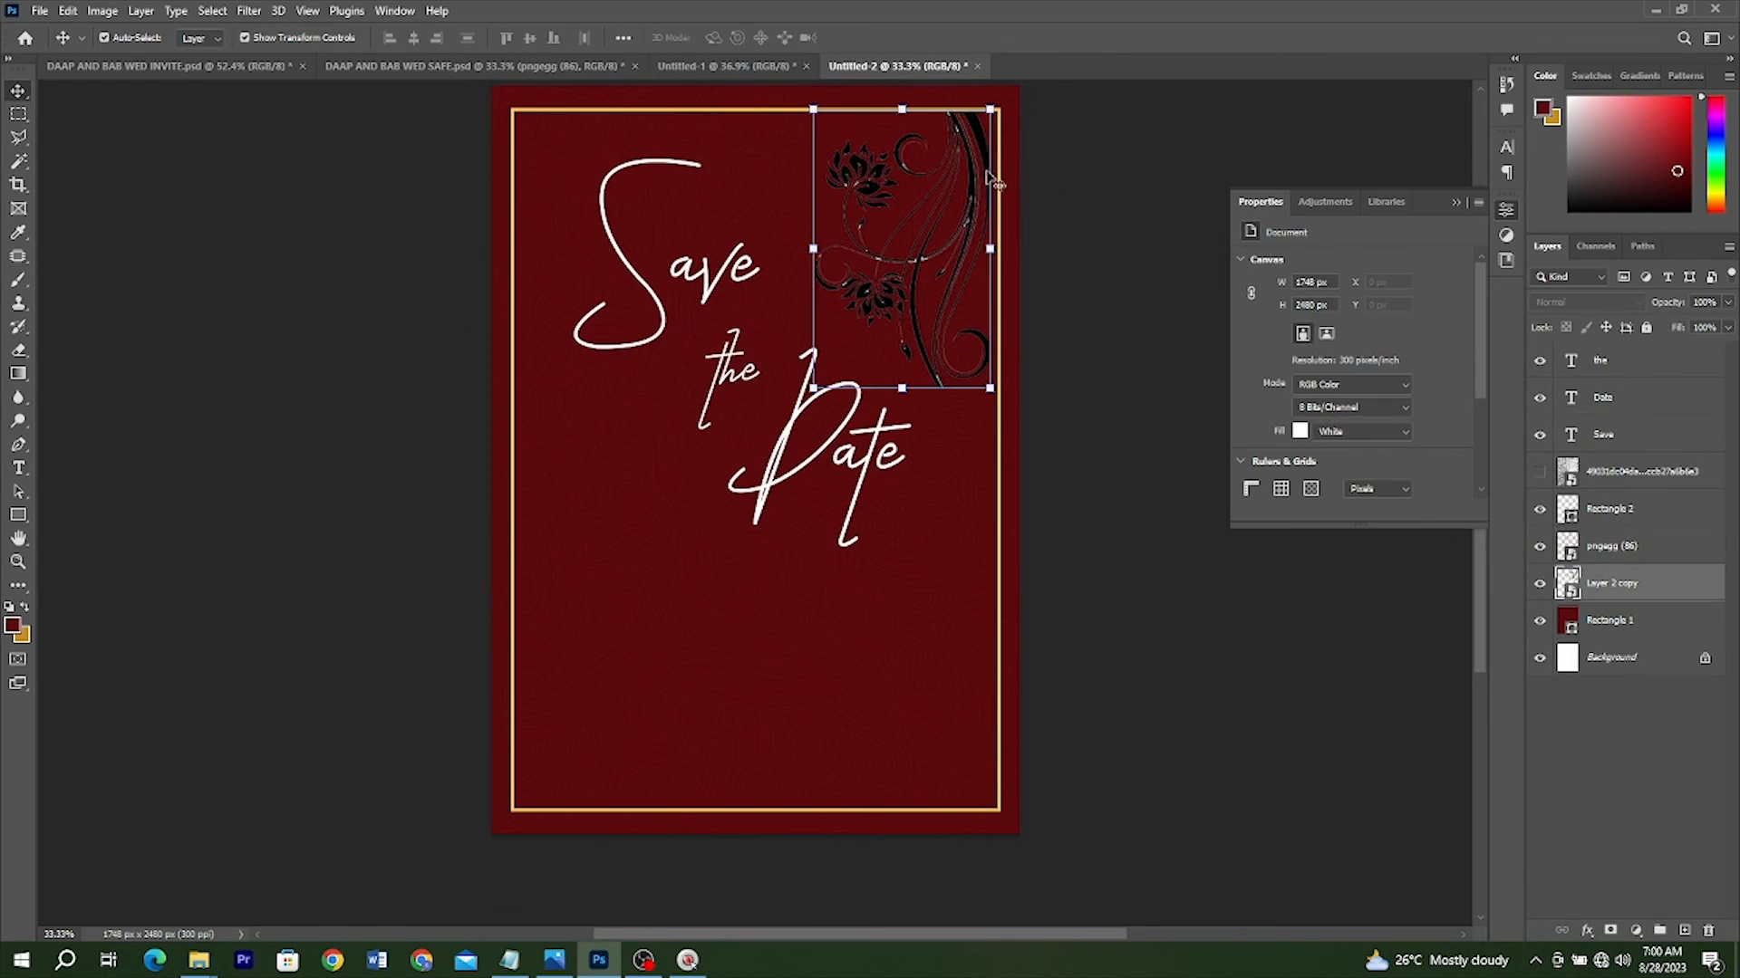
{"action": "left_click", "coordinate": [1583, 930]}
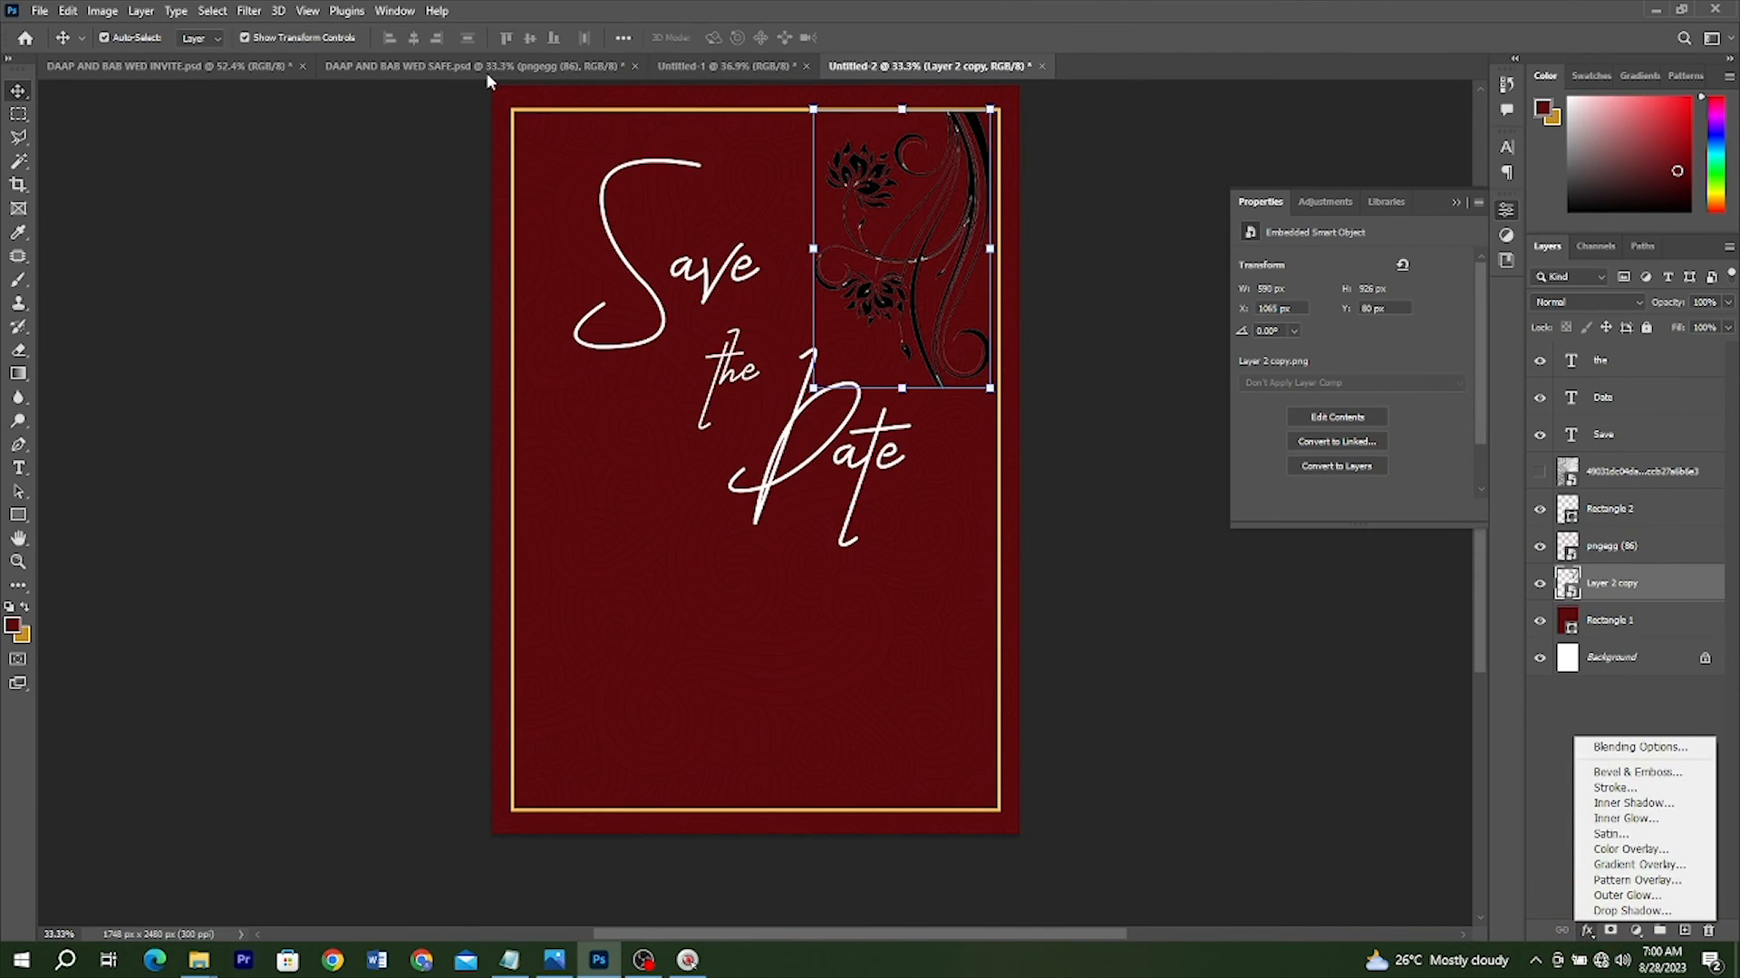
{"action": "right_click", "coordinate": [1623, 584]}
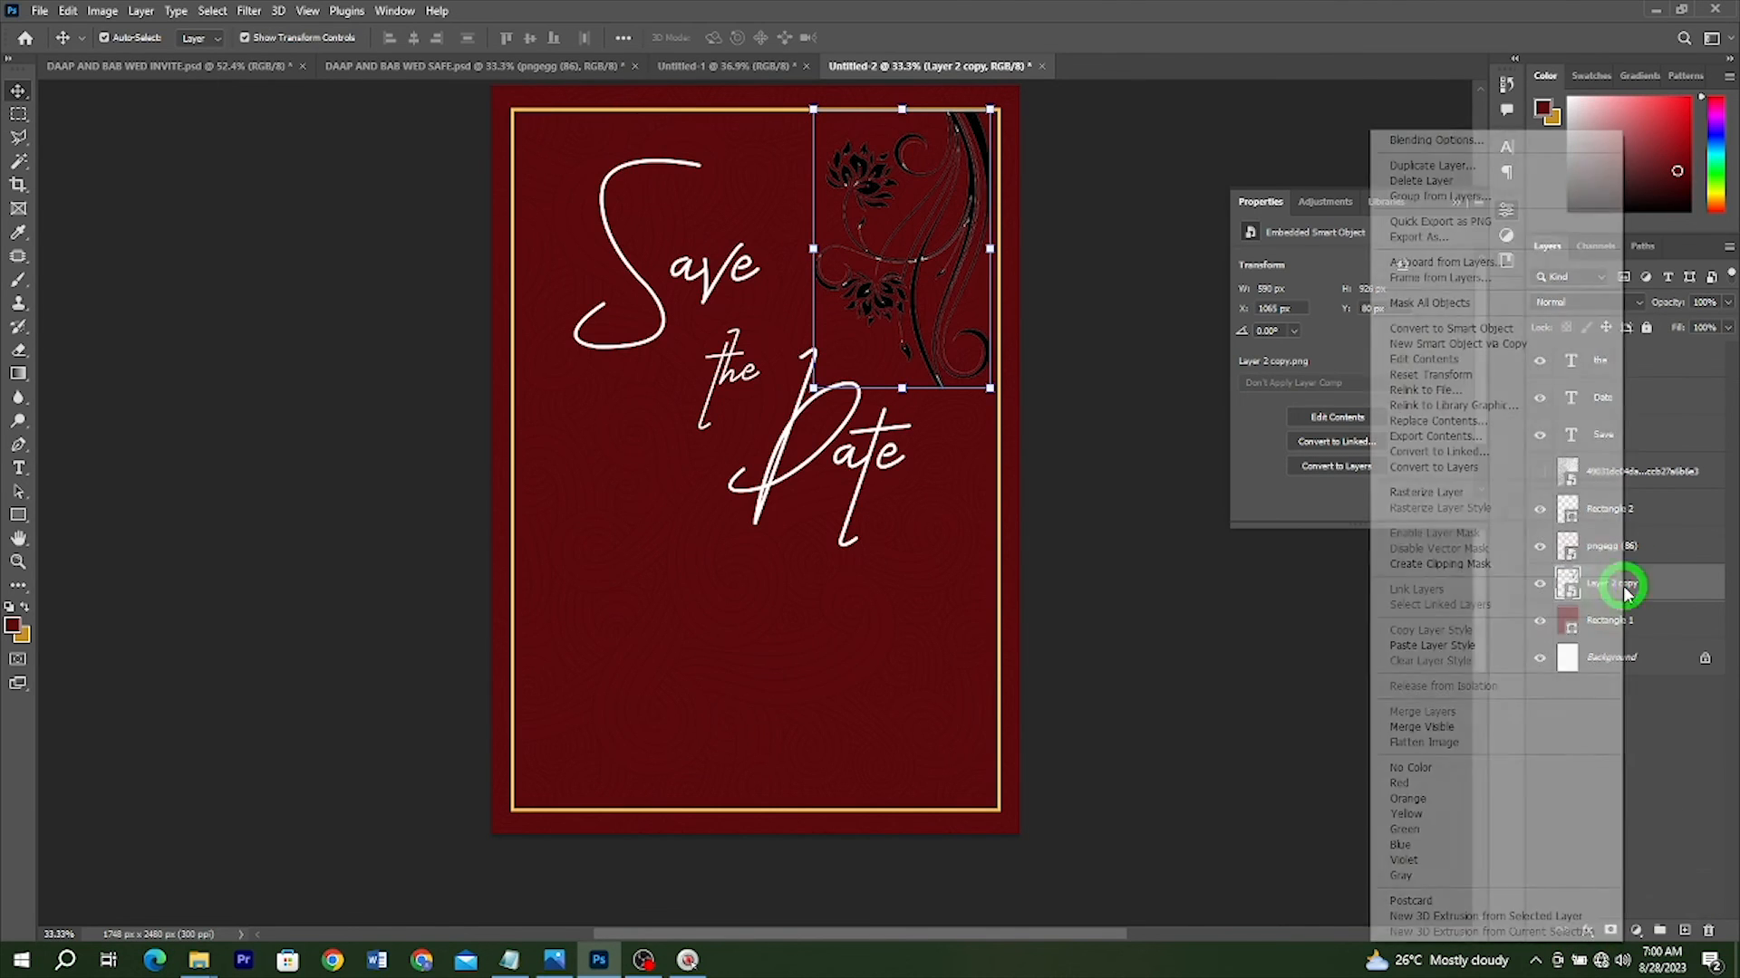
{"action": "key", "text": "Caps_Lock"}
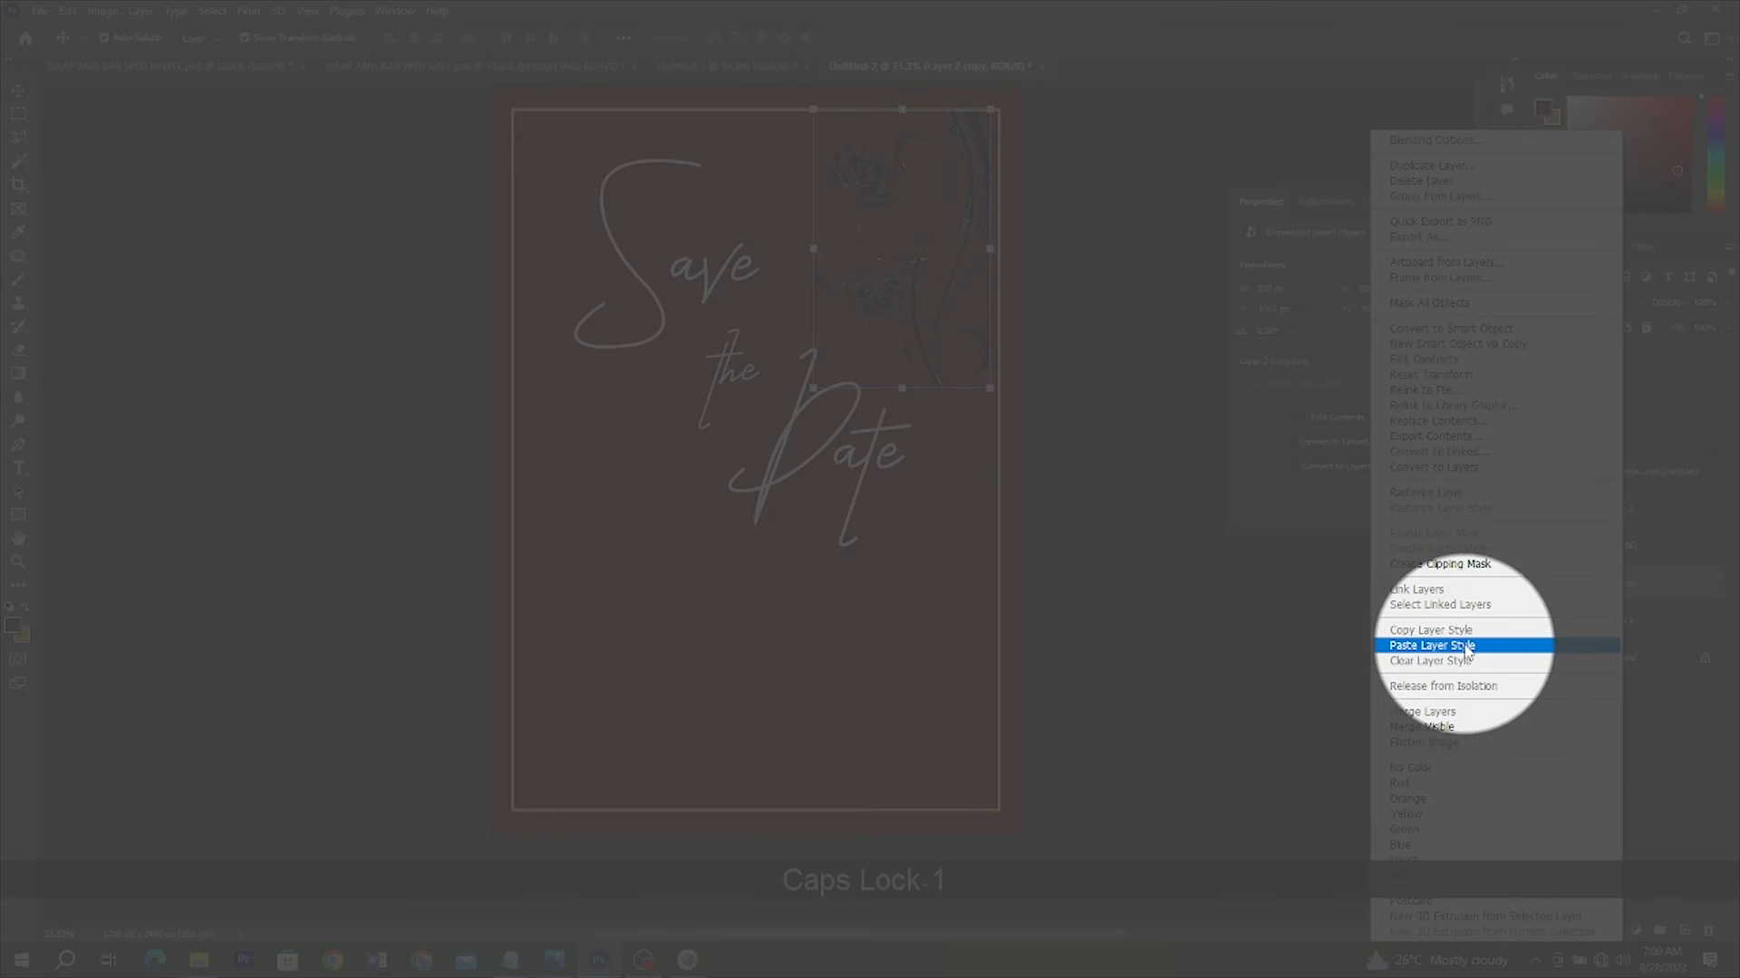
{"action": "left_click", "coordinate": [1468, 646]}
{"action": "left_click", "coordinate": [1117, 240]}
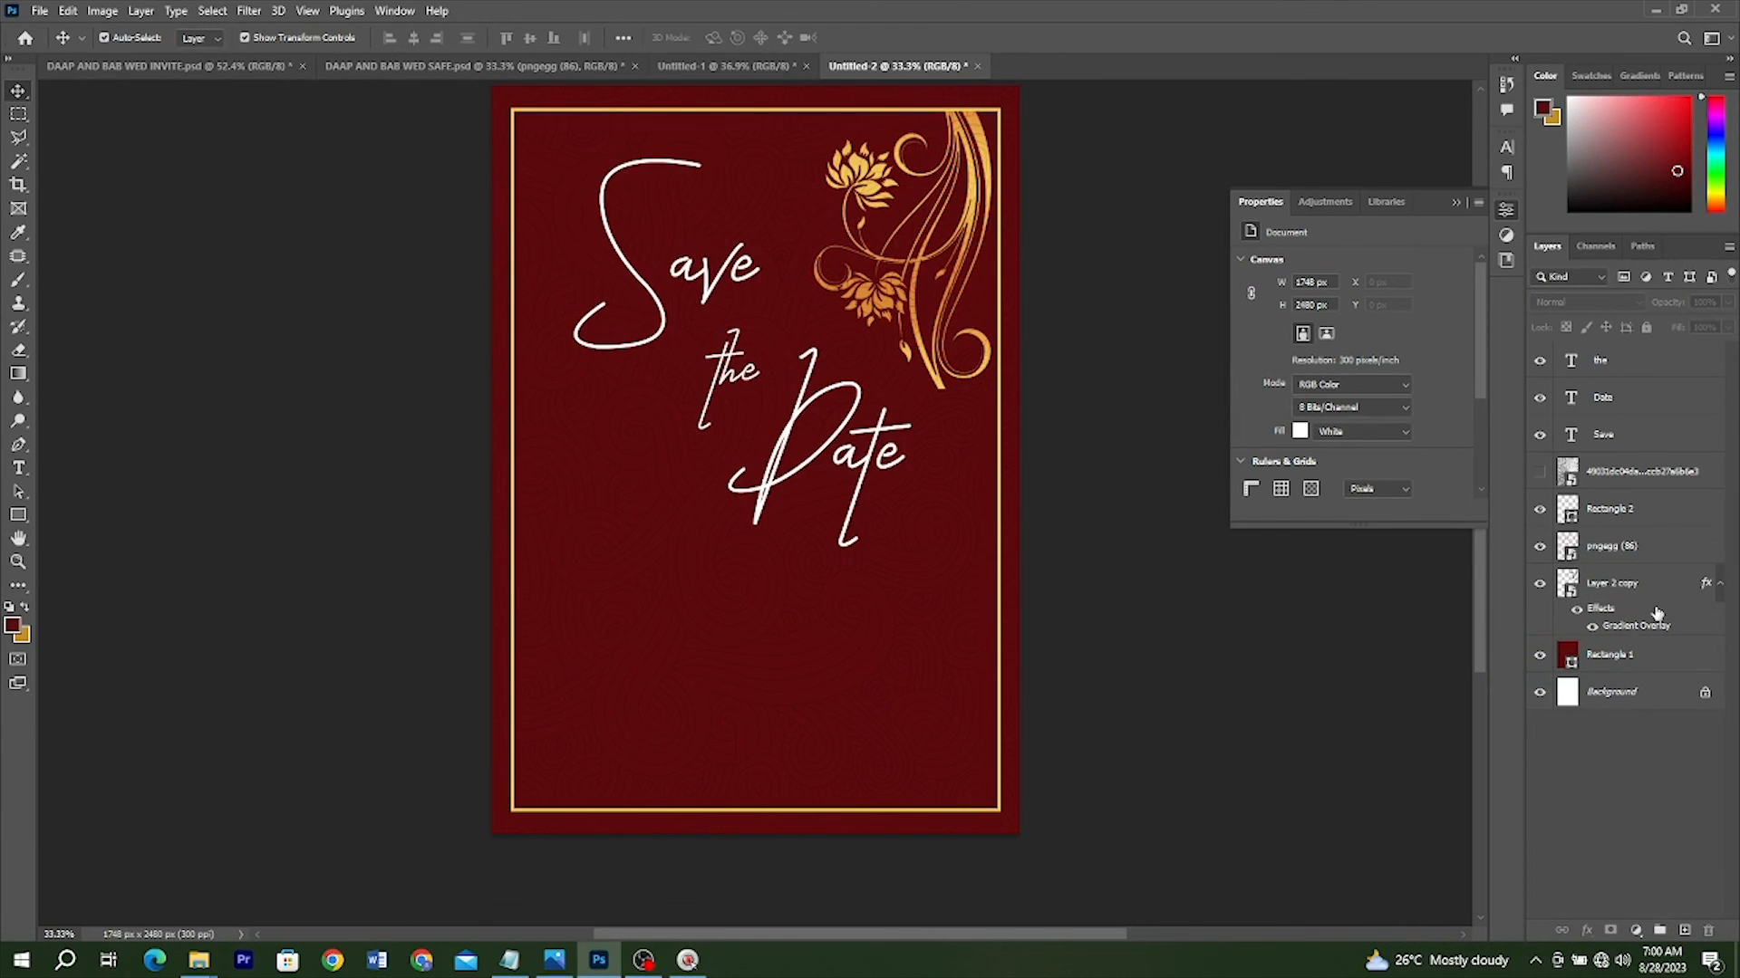
Move the gold floral ornament layer above the pngegg (86) pattern in the layer order
{"action": "left_click", "coordinate": [986, 170]}
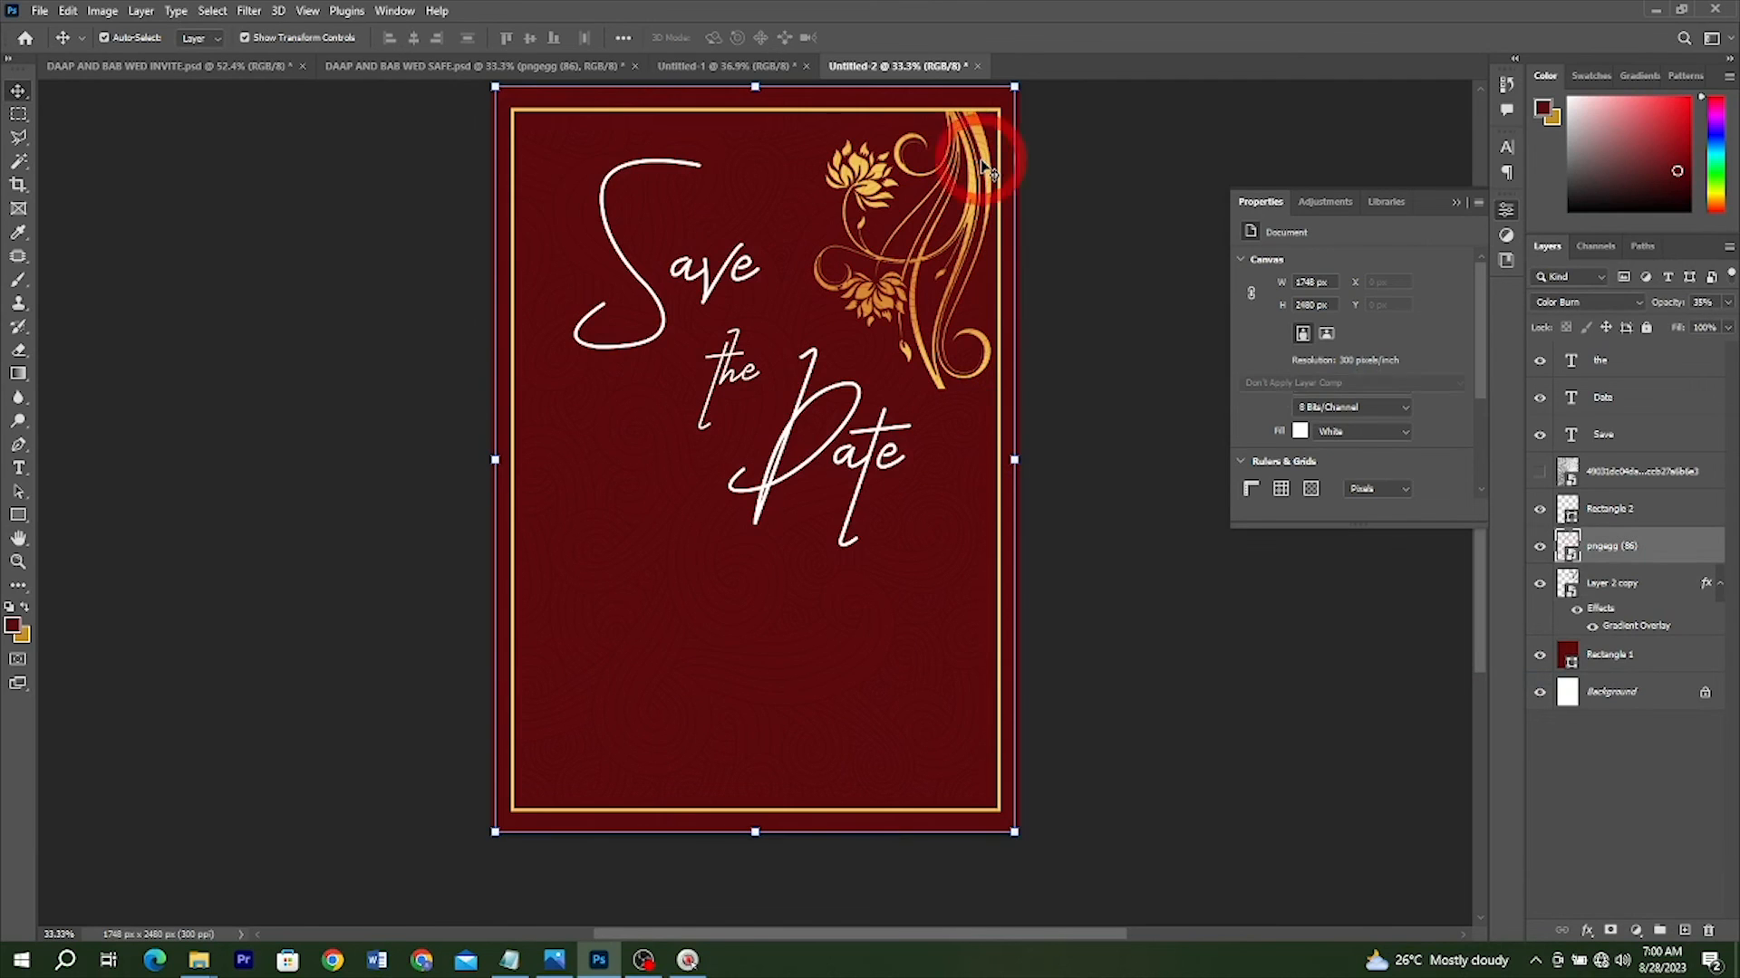
{"action": "left_click", "coordinate": [971, 227]}
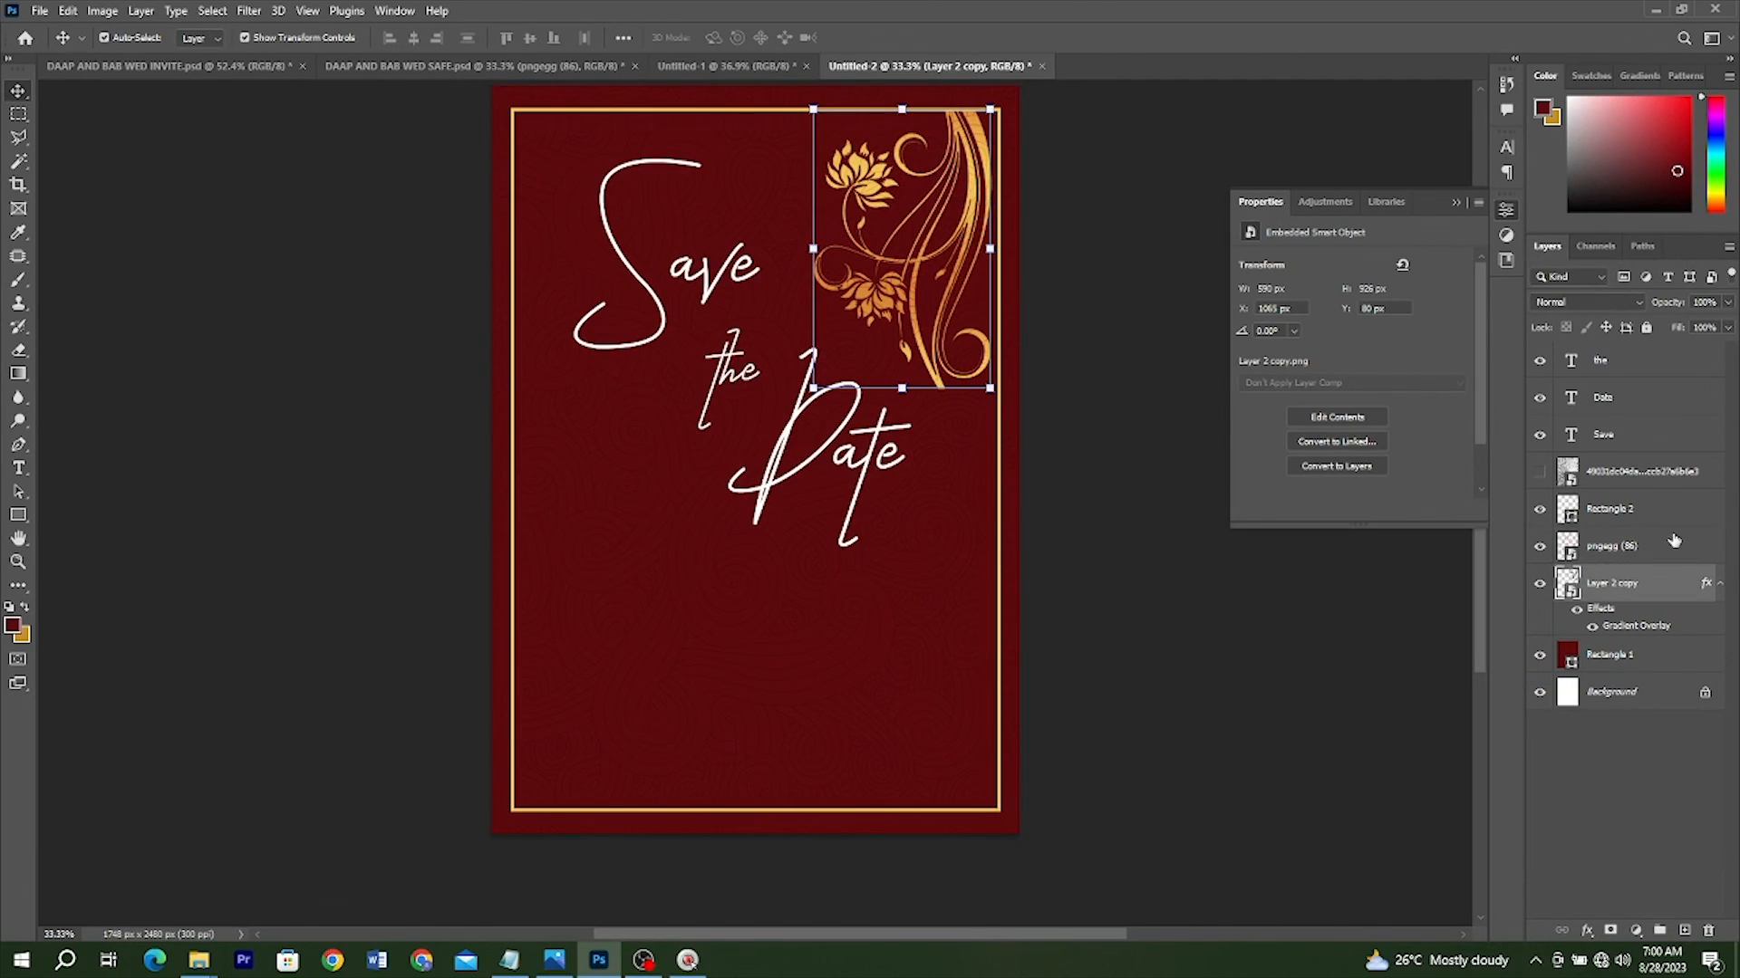
{"action": "left_click_drag", "start_coordinate": [1671, 587], "coordinate": [1672, 530]}
Duplicate the gold floral ornament, rotate the copy 180° and place it inside the border's lower-left corner
{"action": "key", "text": "ctrl+j"}
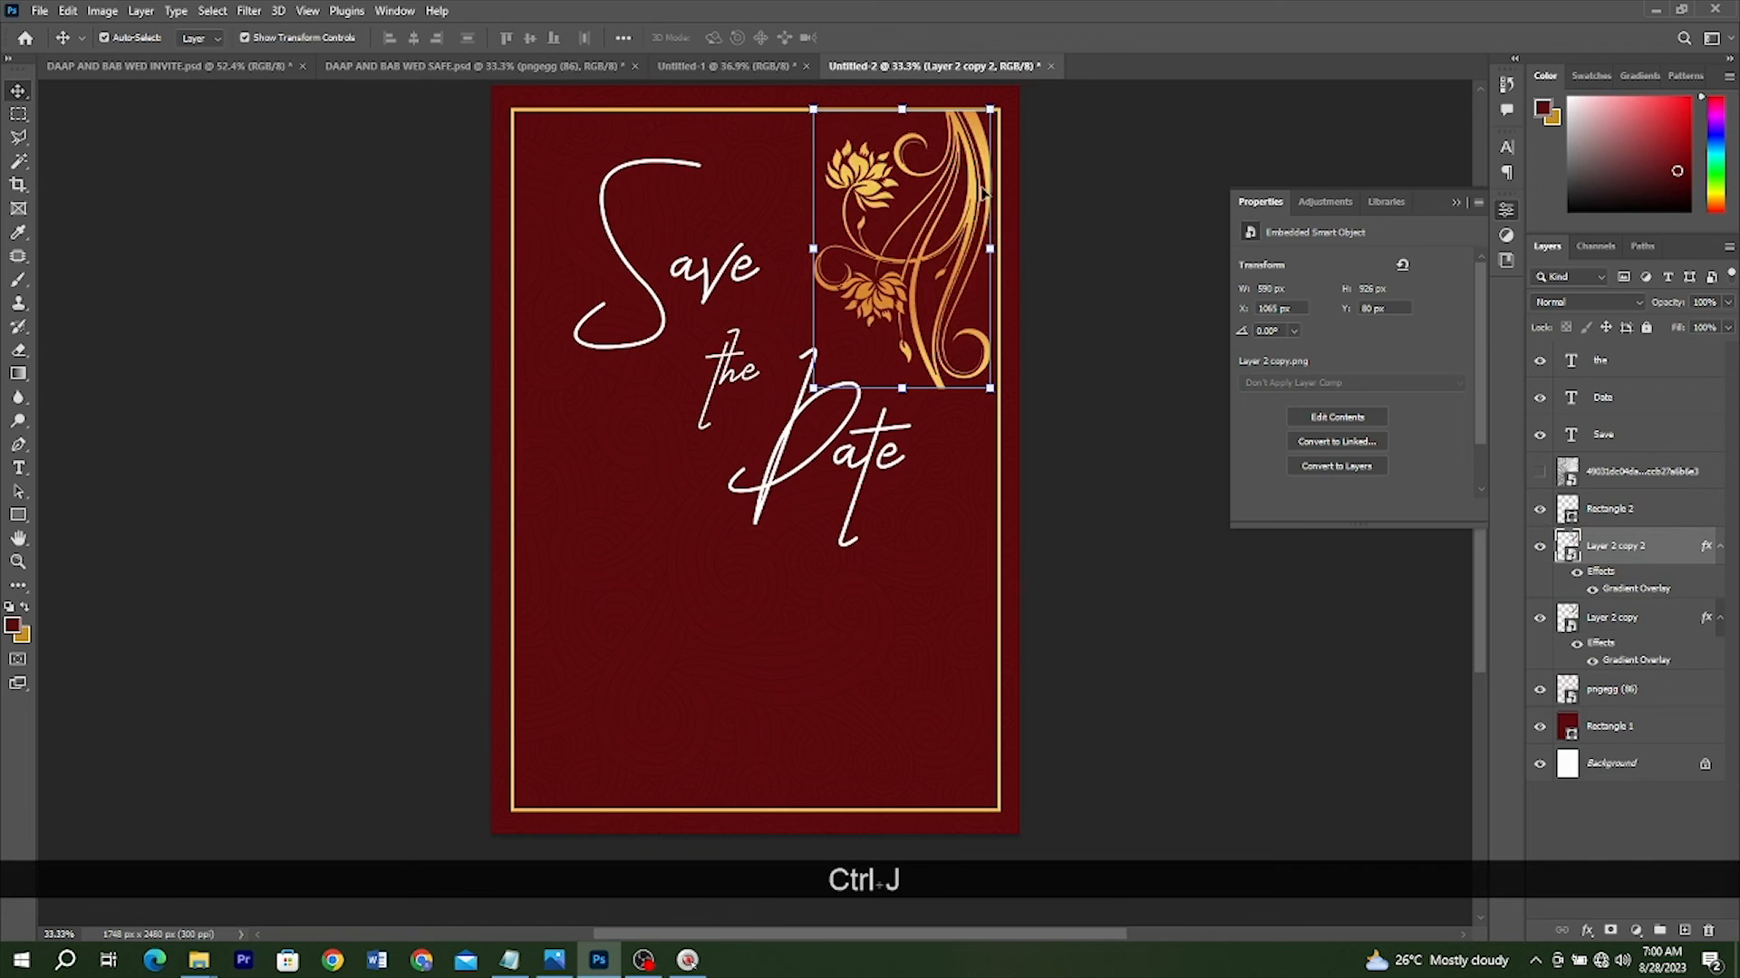
{"action": "left_click_drag", "start_coordinate": [974, 178], "coordinate": [800, 542]}
{"action": "key", "text": "ctrl+t"}
{"action": "left_click_drag", "start_coordinate": [906, 380], "coordinate": [703, 784]}
{"action": "left_click_drag", "start_coordinate": [728, 610], "coordinate": [660, 679]}
{"action": "key", "text": "Return"}
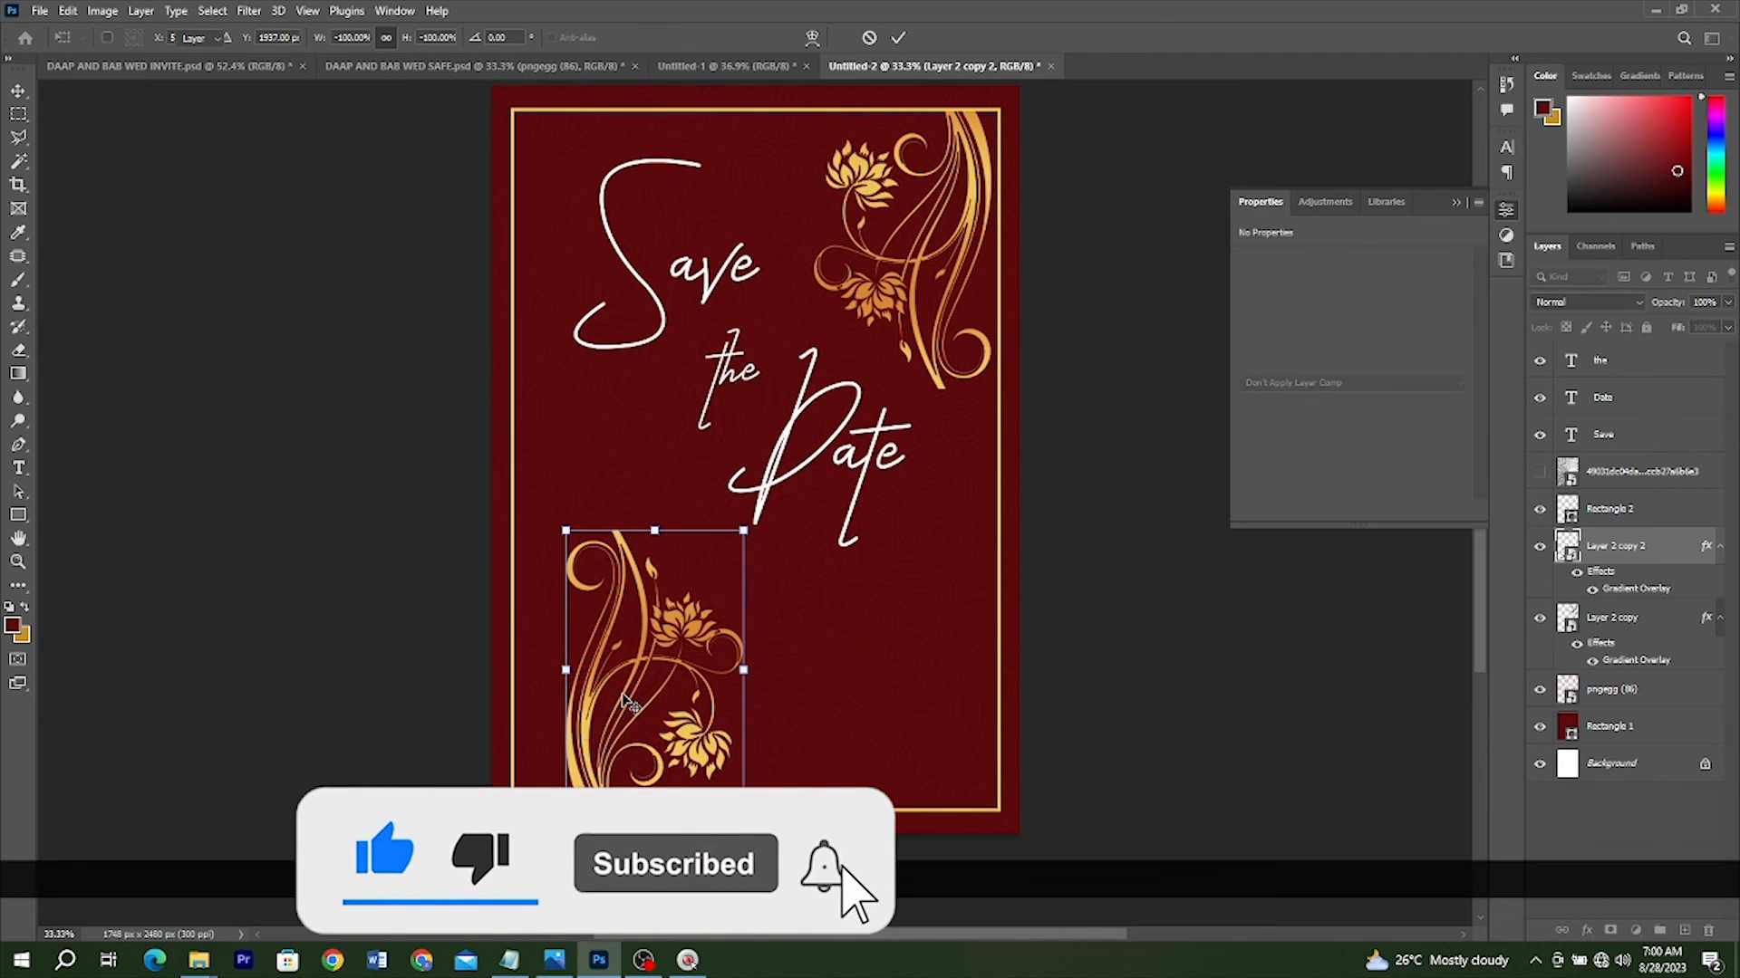
{"action": "key", "text": "Left"}
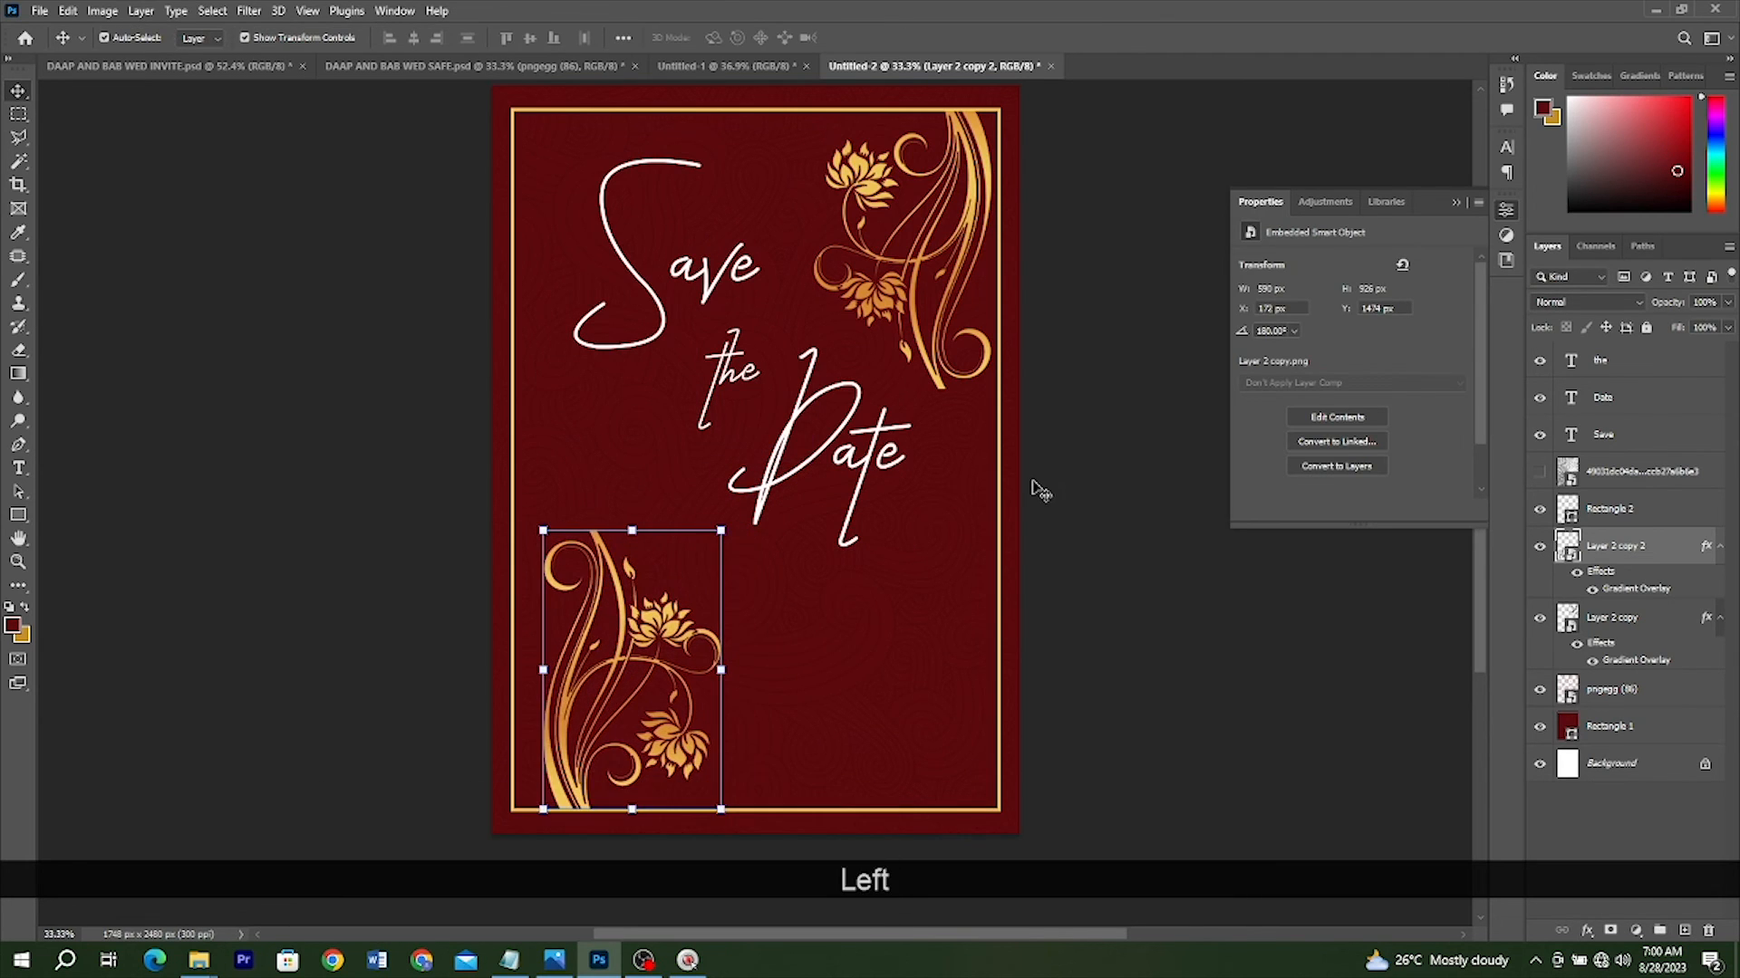
{"action": "left_click", "coordinate": [1040, 489]}
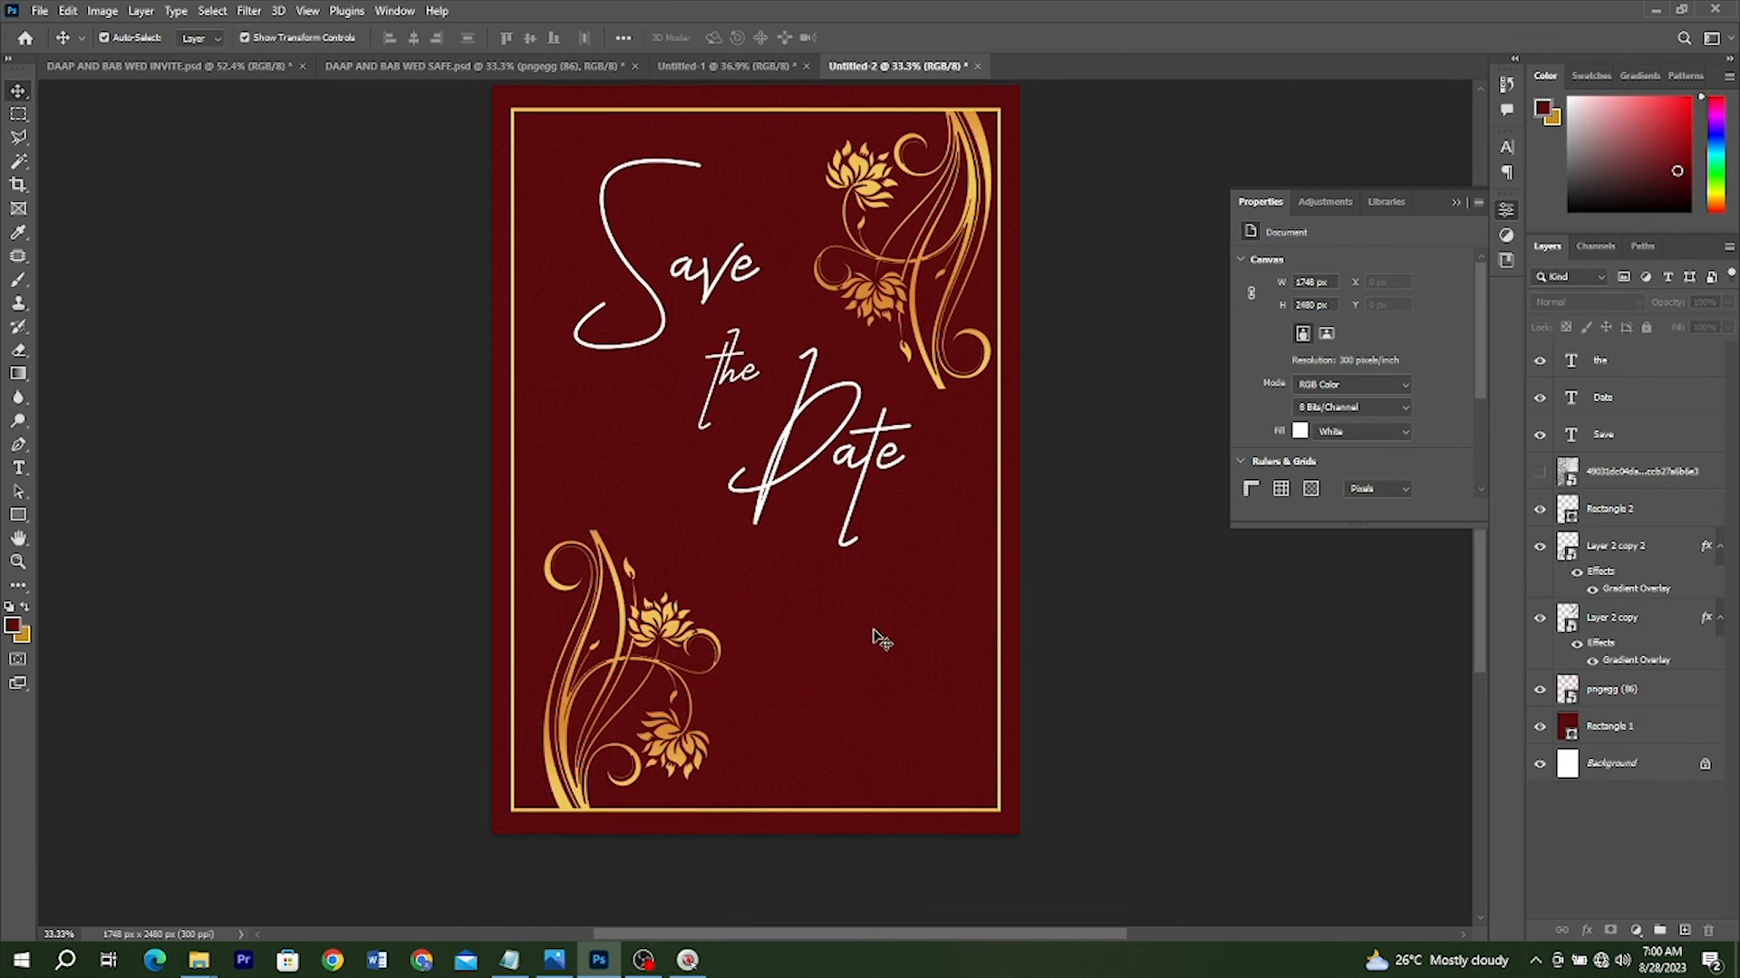
Bring the couple's names, gold divider and 30th sept. 2023 date from the reference card into Untitled-2, scaled to about 86%, beside the lower ornament
{"action": "left_click", "coordinate": [548, 66]}
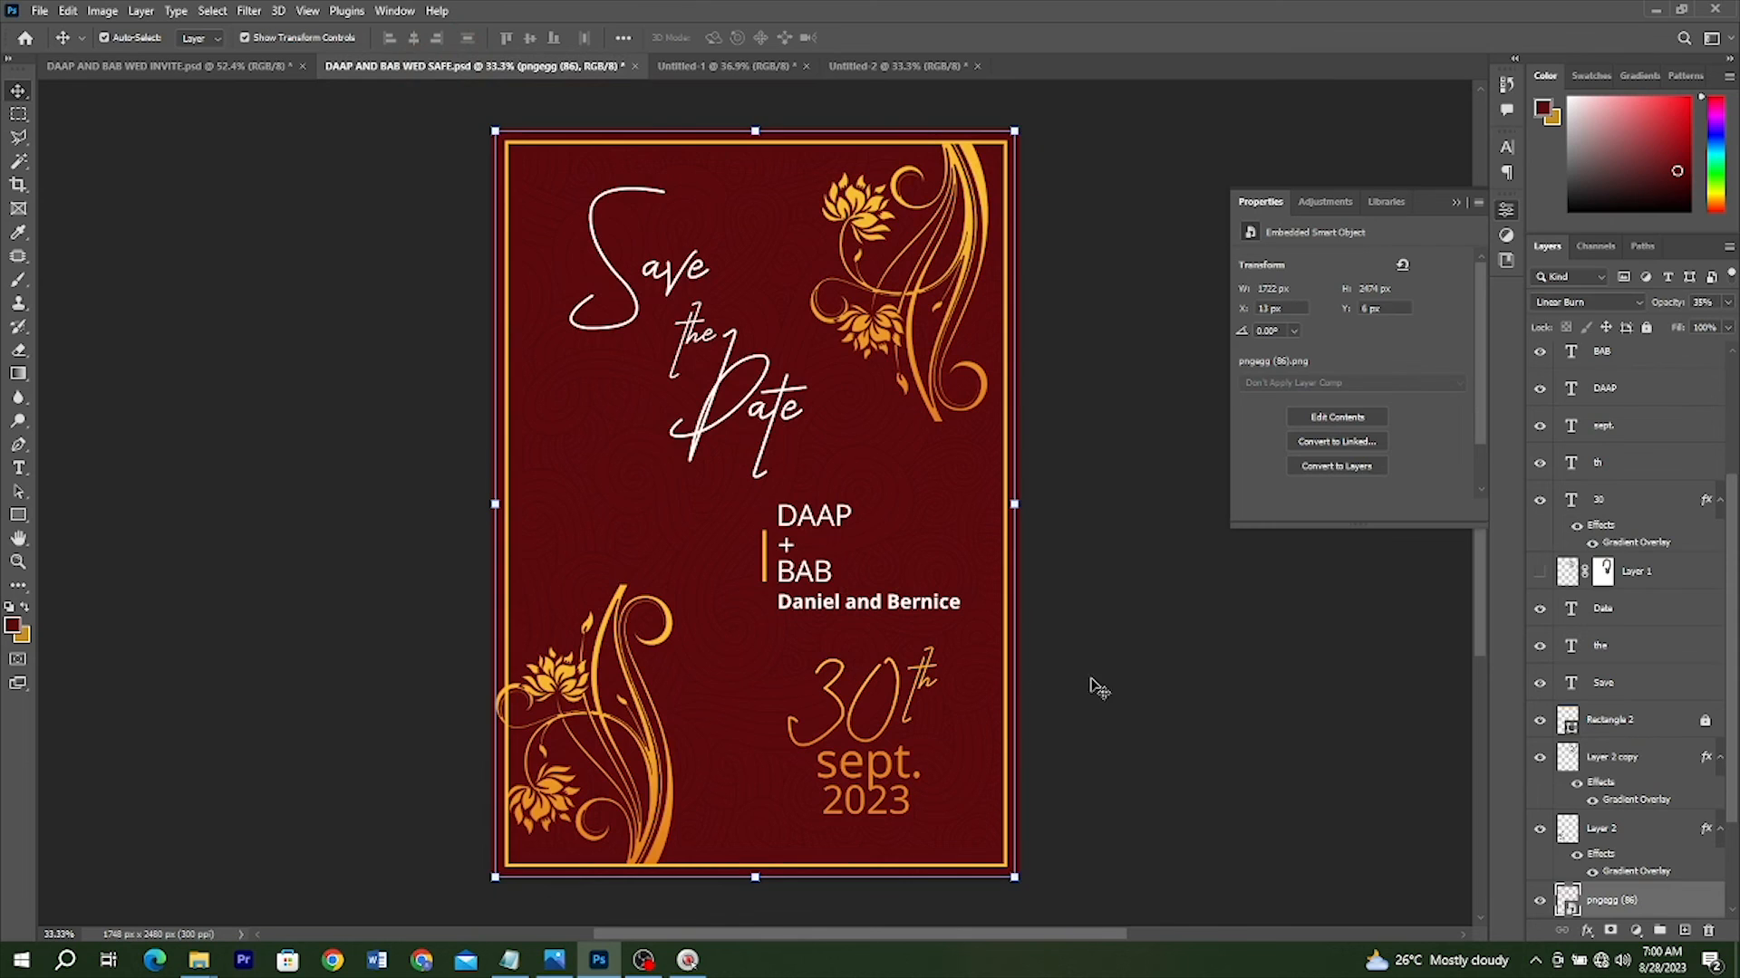
{"action": "left_click_drag", "start_coordinate": [860, 460], "coordinate": [857, 587]}
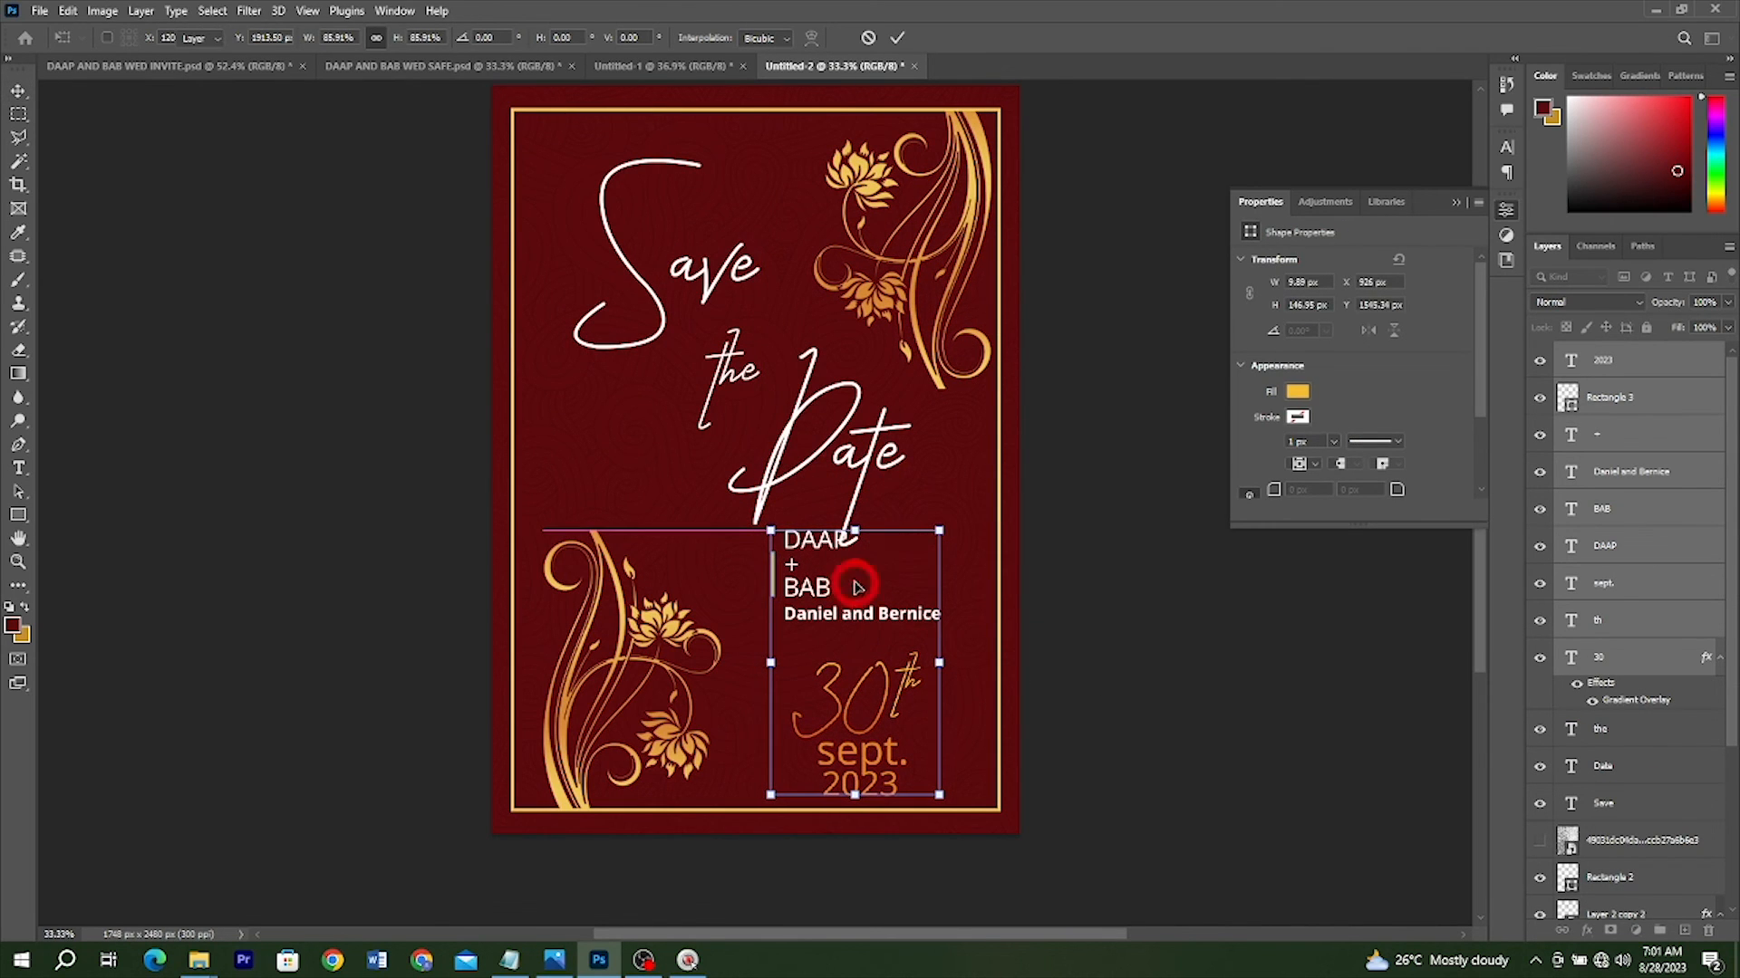
{"action": "key", "text": "Return"}
Scale the "Save", "the" and "Date" texts together to about 91% so they clear the couple's initials below
{"action": "left_click", "coordinate": [847, 408]}
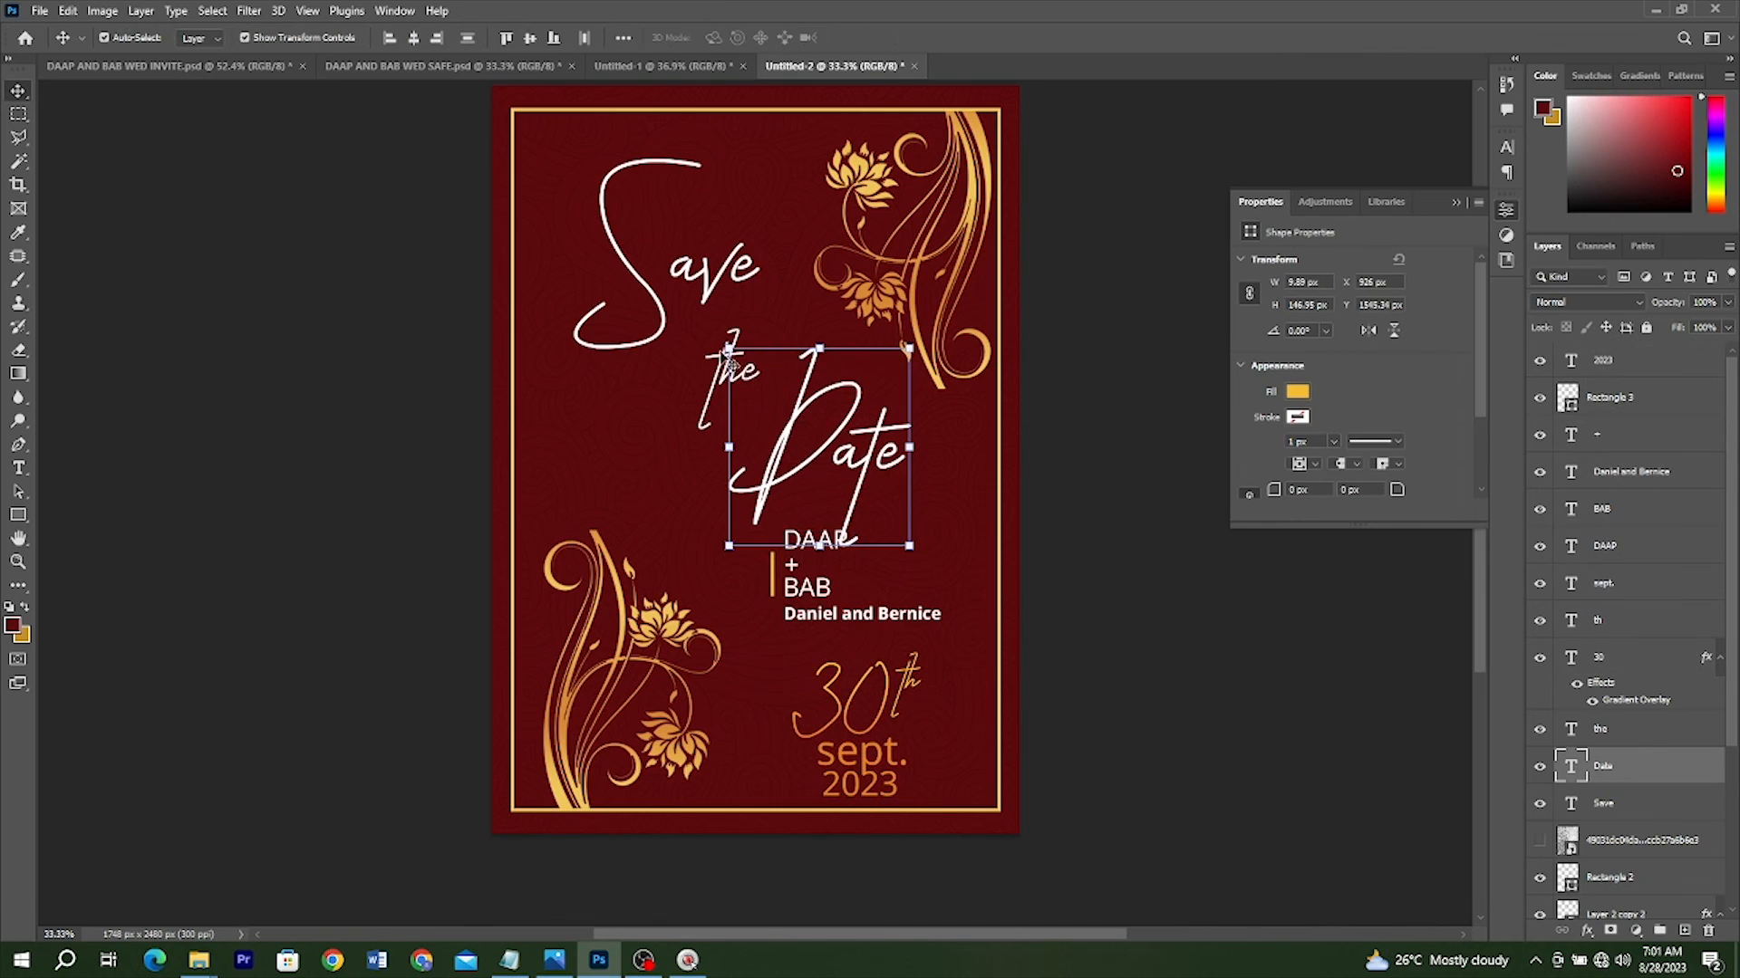
{"action": "left_click", "coordinate": [654, 276], "text": "shift"}
{"action": "left_click", "coordinate": [730, 371], "text": "shift"}
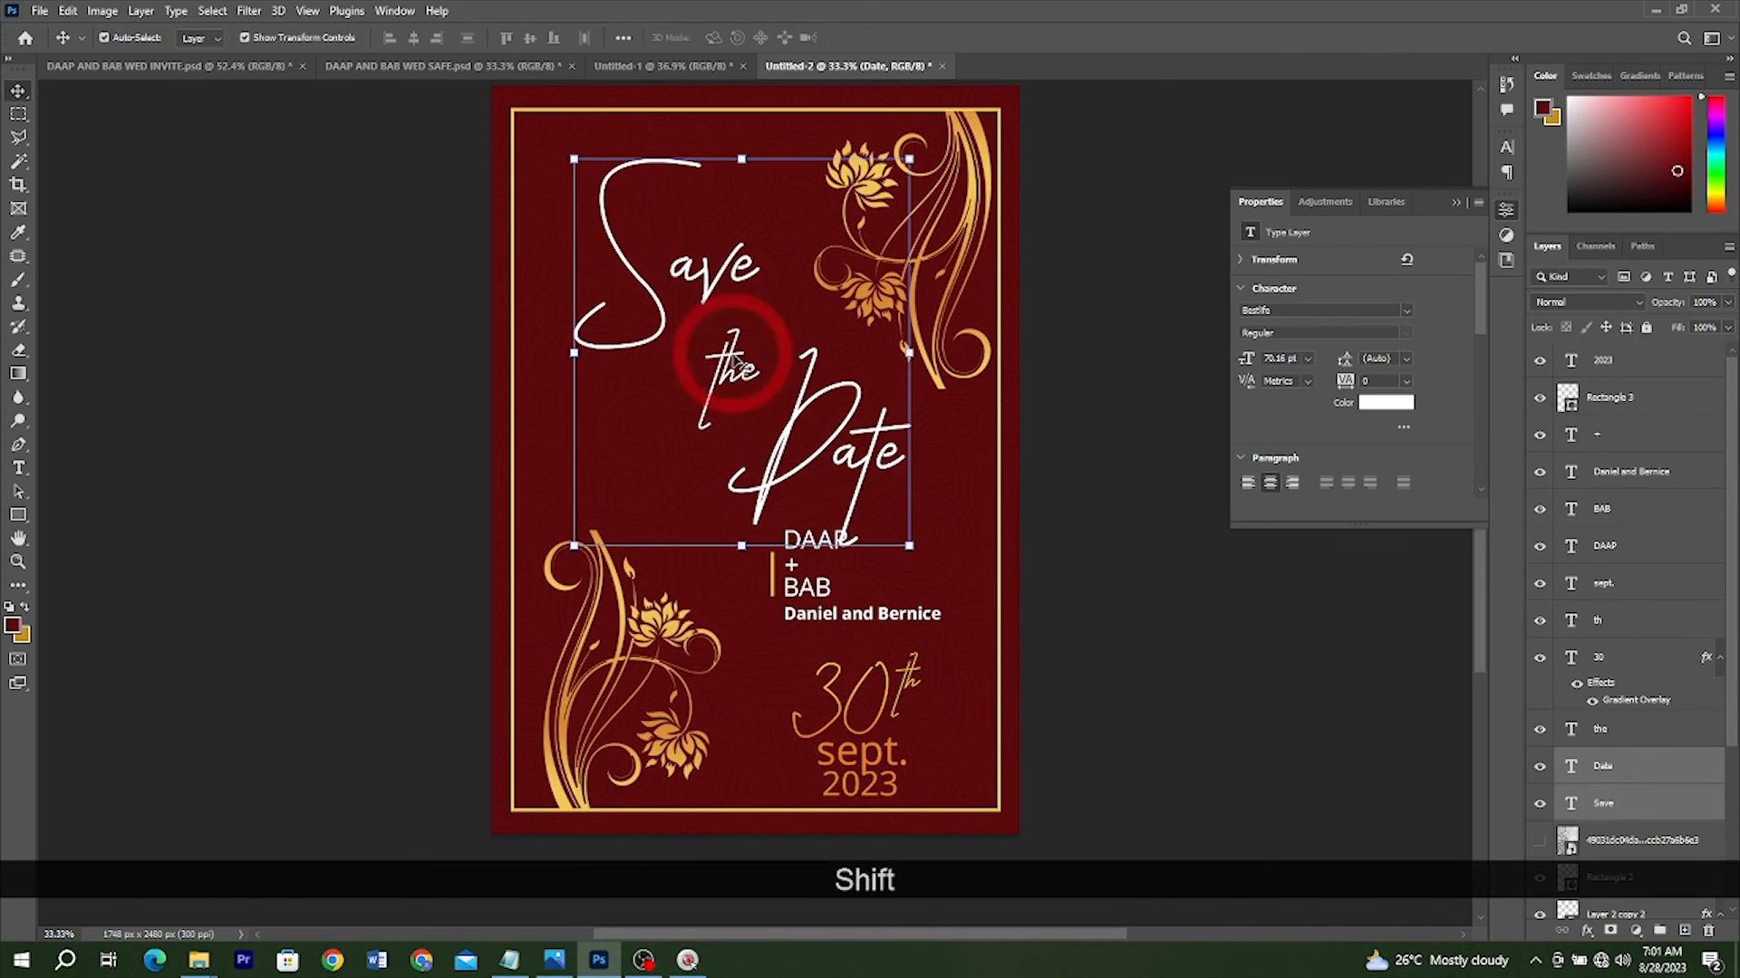
{"action": "left_click_drag", "start_coordinate": [905, 531], "coordinate": [880, 515]}
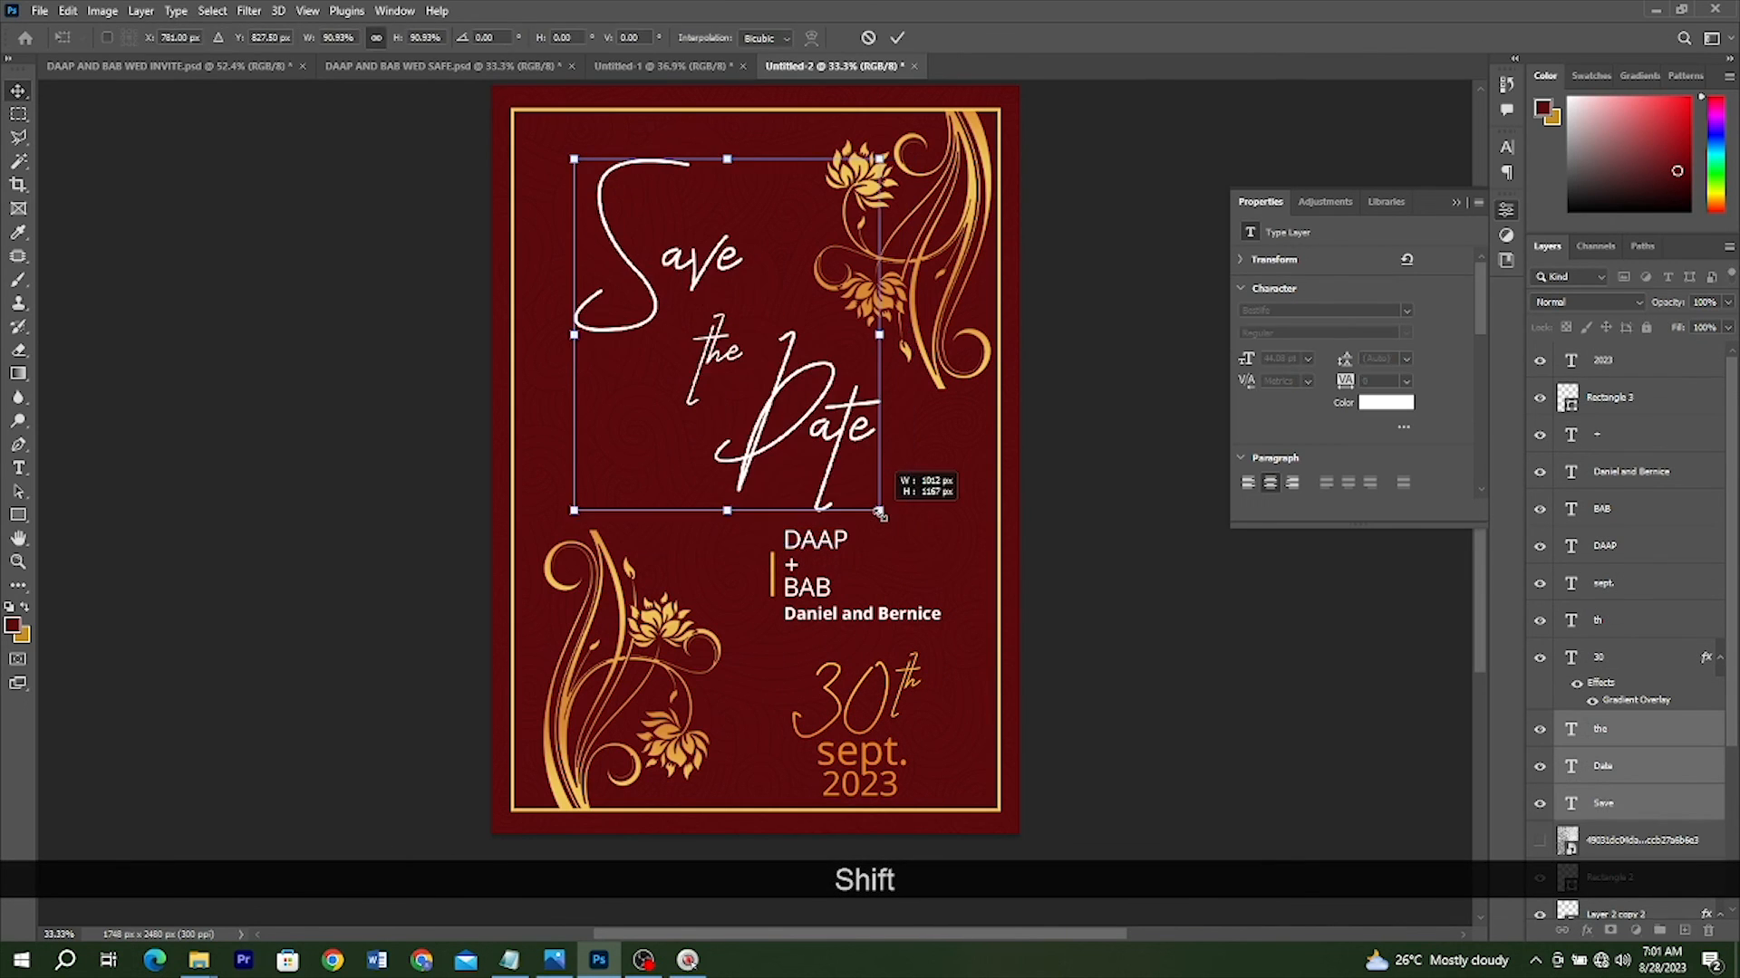
{"action": "double_click", "coordinate": [805, 410]}
{"action": "left_click", "coordinate": [1214, 655]}
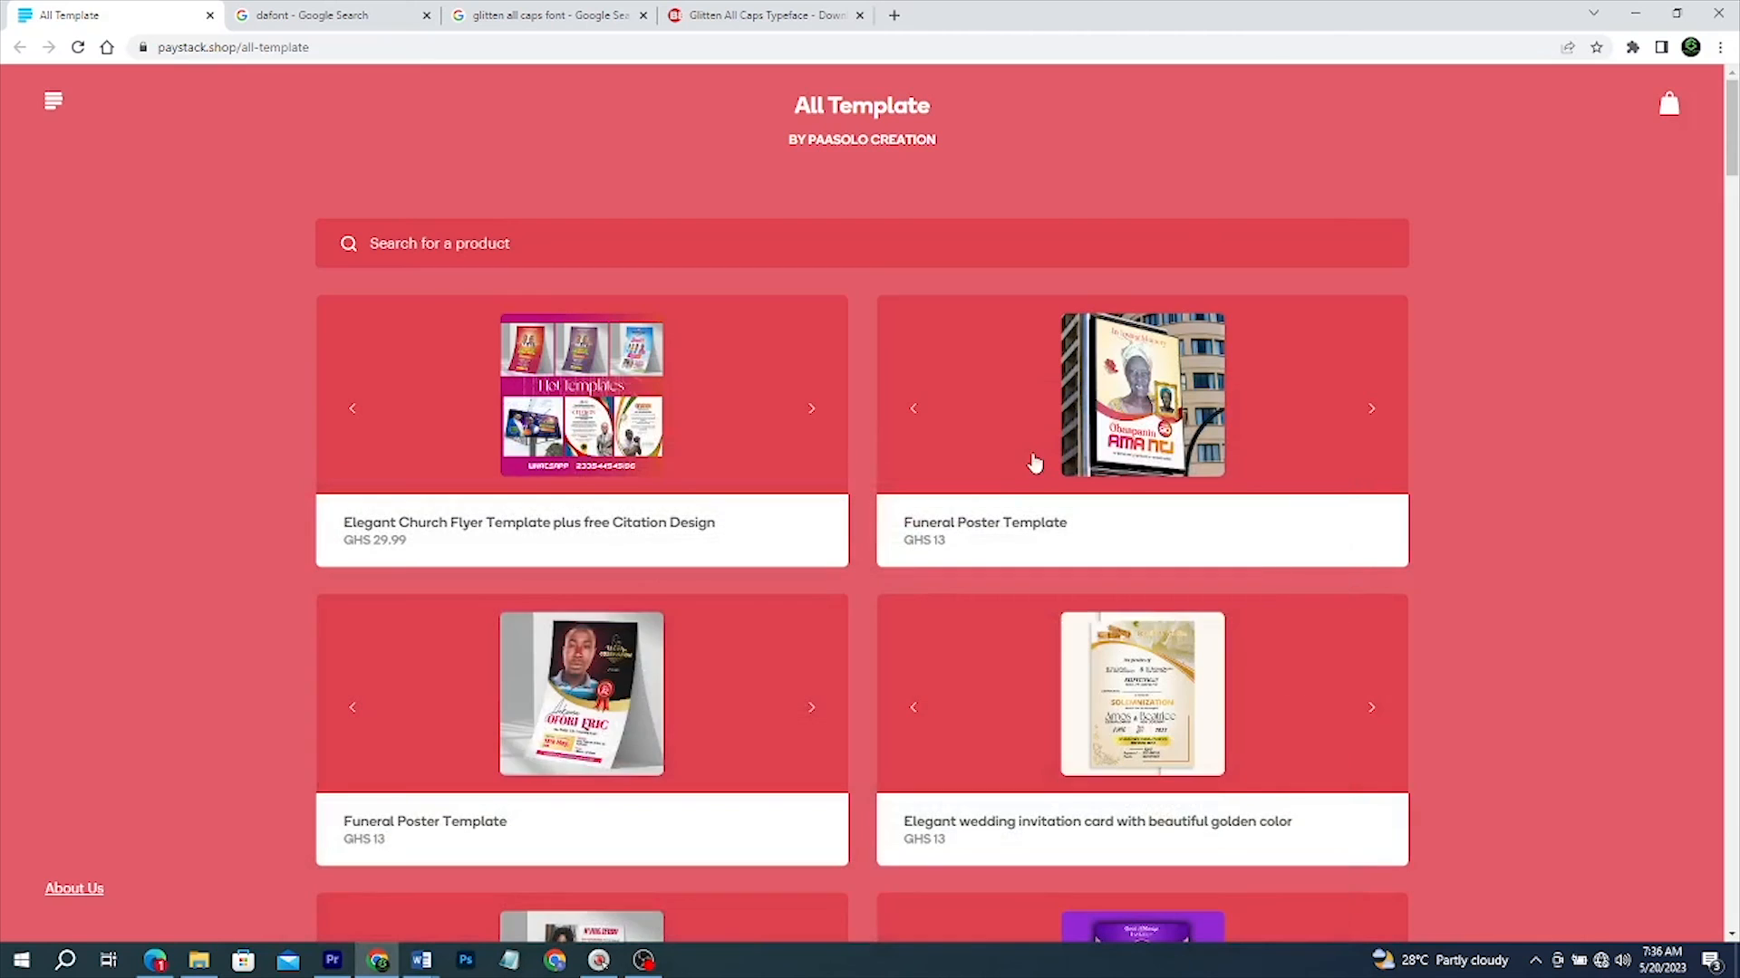
Look through the flyer, poster and invitation templates on the All Template shop page in the browser
{"action": "scroll", "coordinate": [1002, 497], "scroll_direction": "down", "scroll_amount": 10}
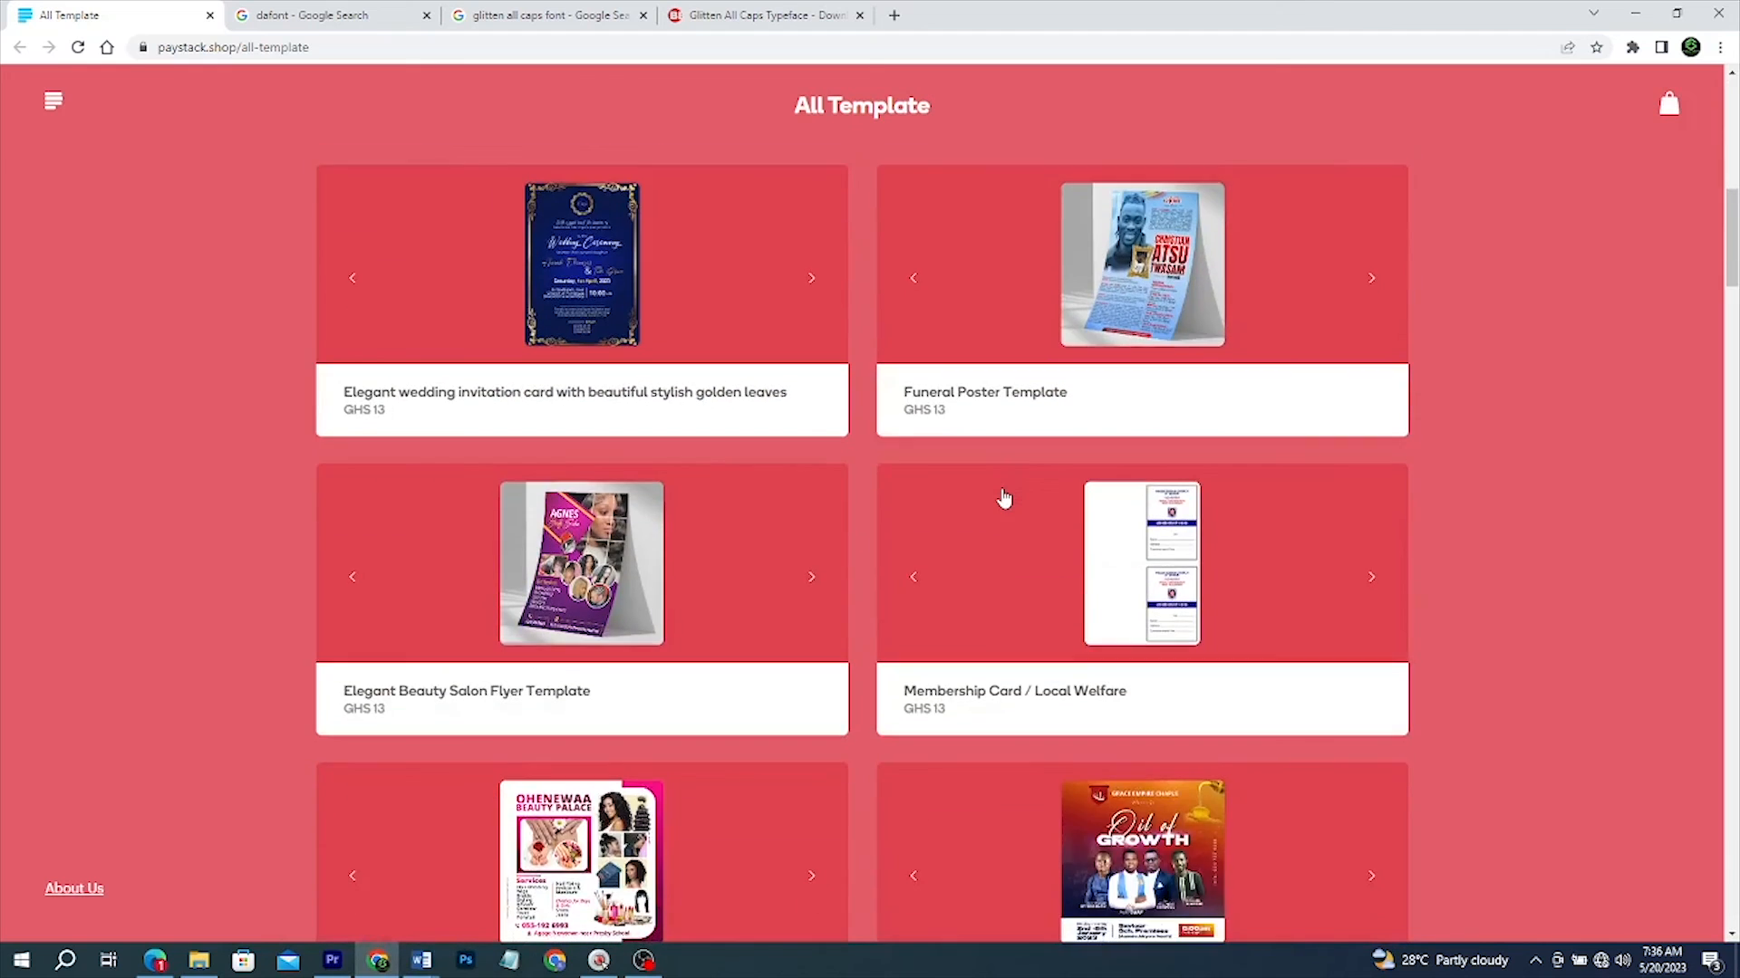
{"action": "scroll", "coordinate": [1003, 498], "scroll_direction": "down", "scroll_amount": 15}
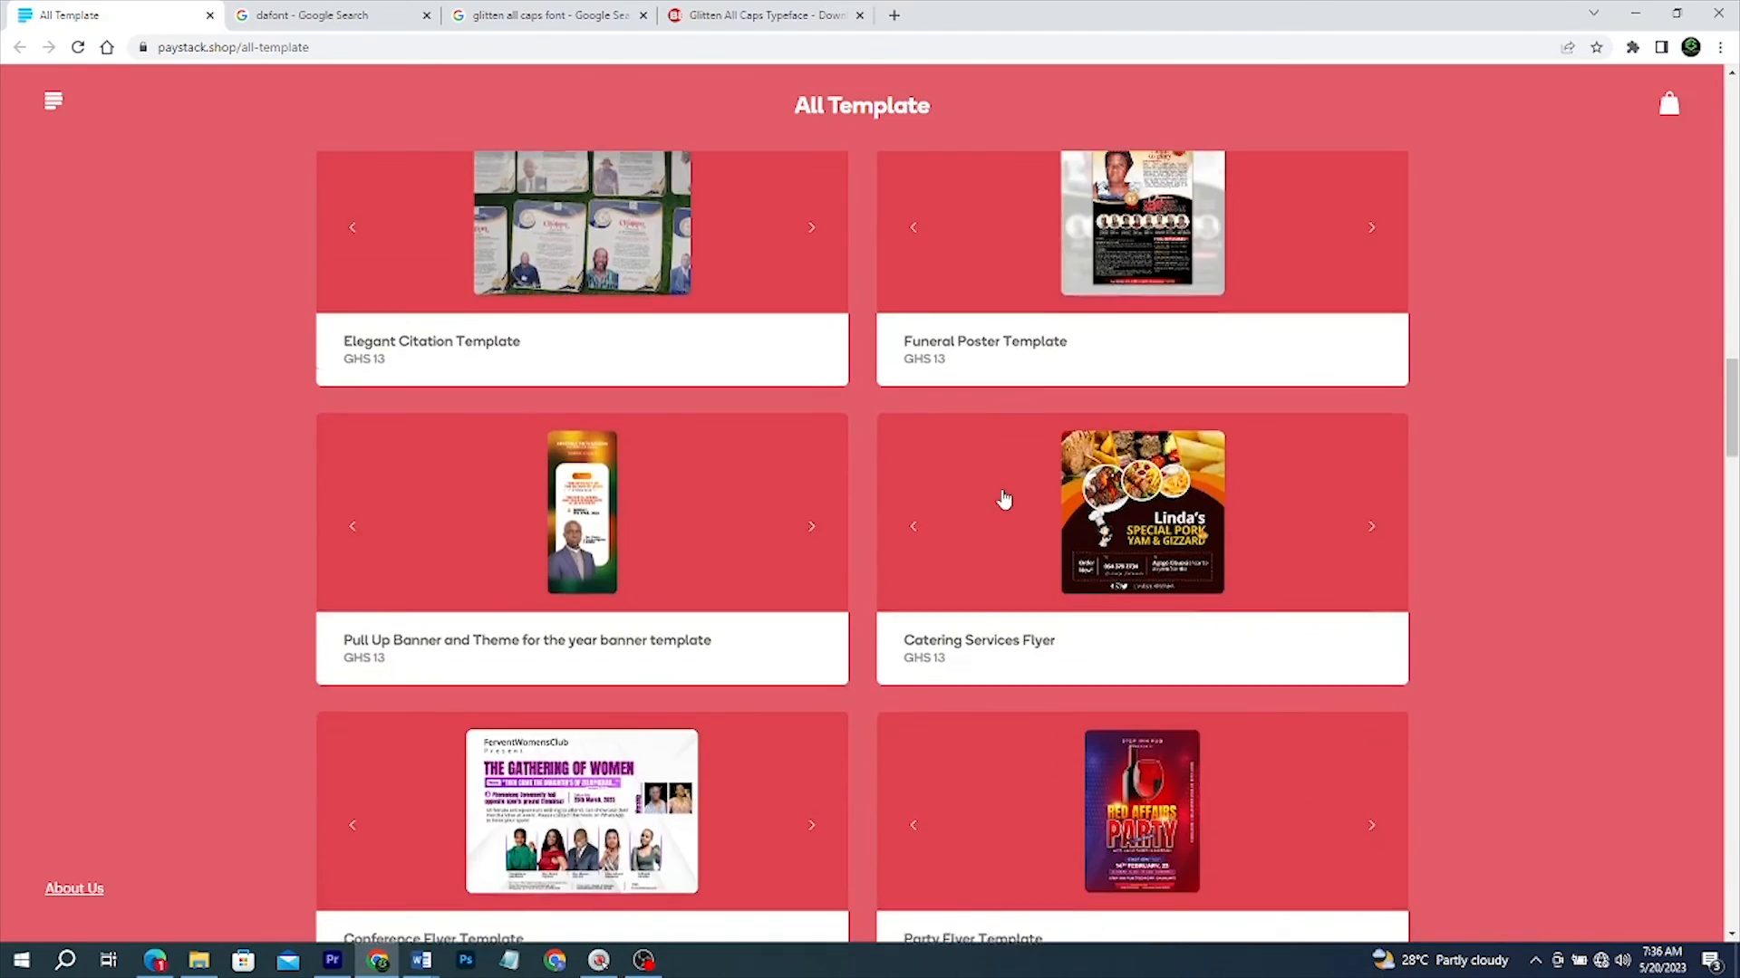
{"action": "scroll", "coordinate": [1003, 498], "scroll_direction": "down", "scroll_amount": 11}
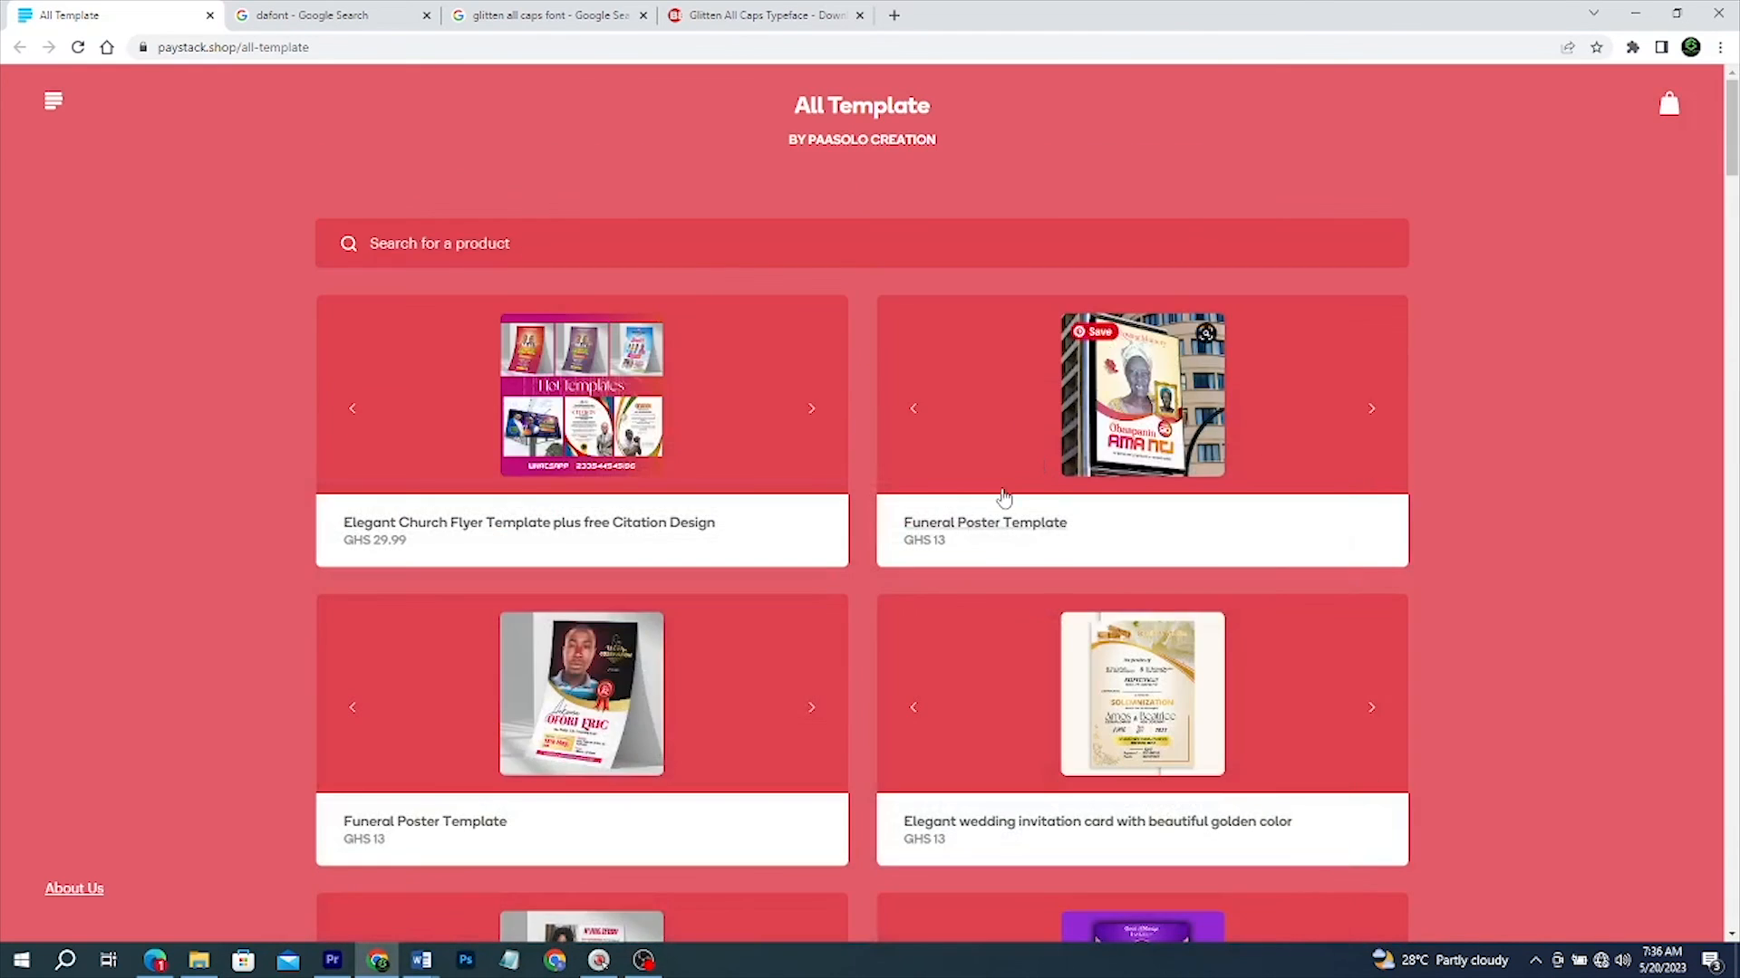
{"action": "scroll", "coordinate": [1003, 497], "scroll_direction": "down", "scroll_amount": 15}
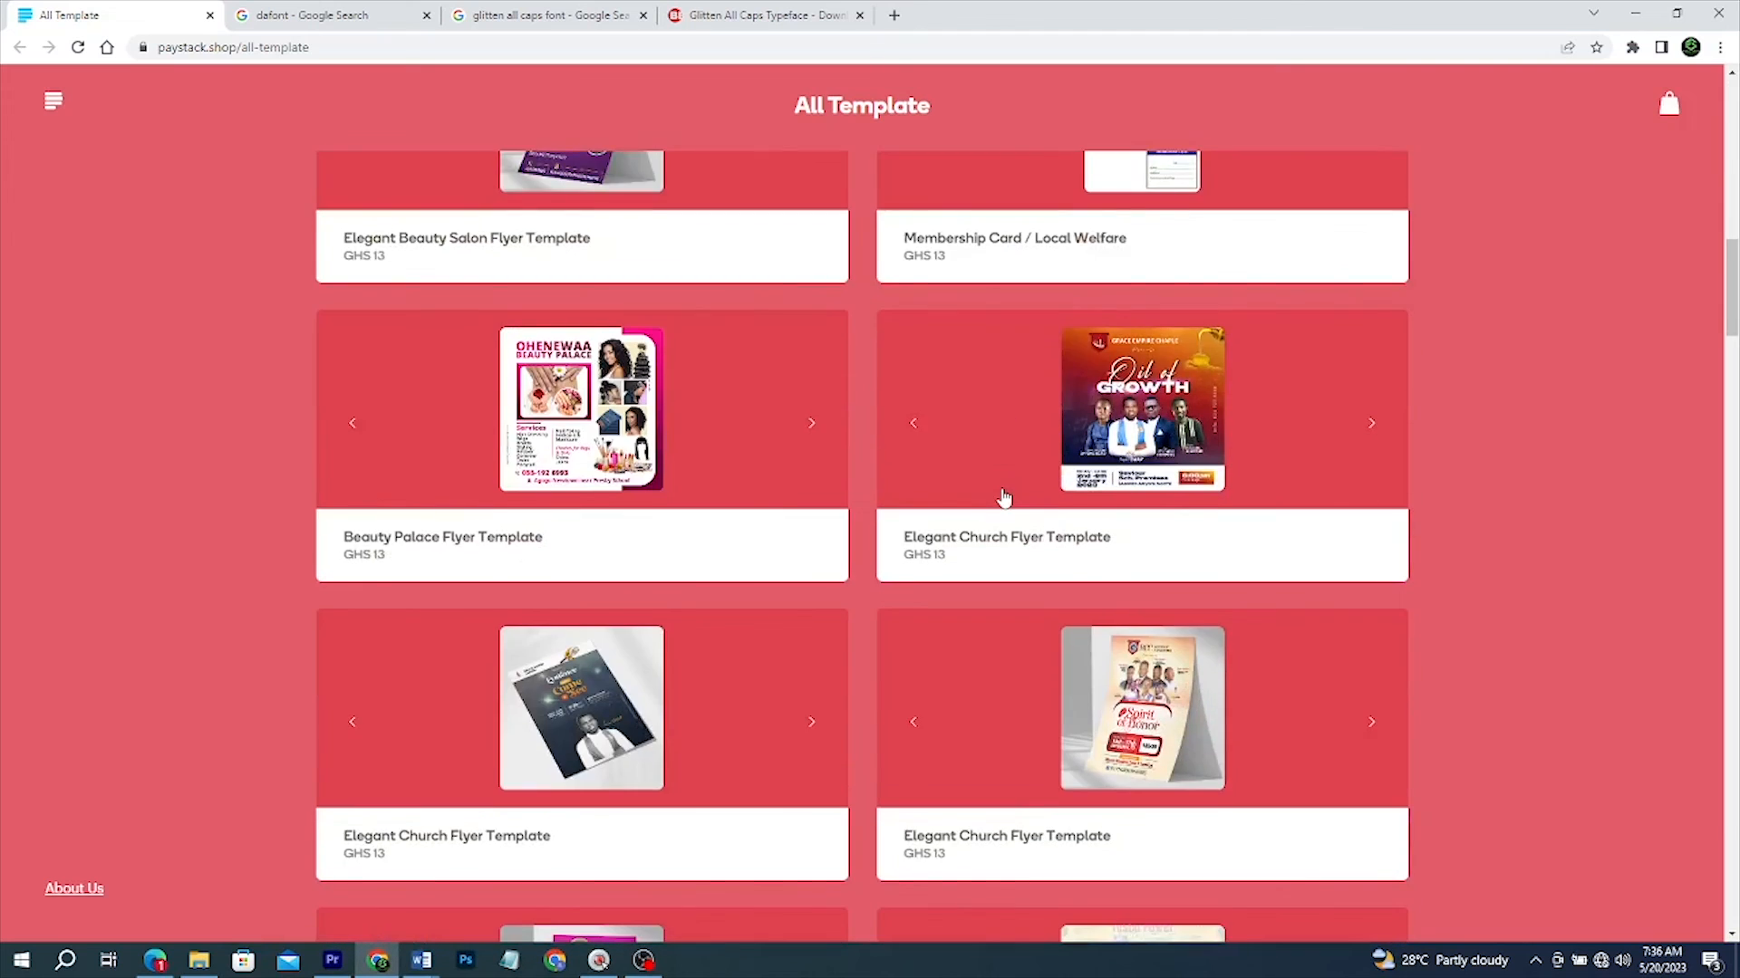
{"action": "scroll", "coordinate": [1003, 497], "scroll_direction": "down", "scroll_amount": 6}
{"action": "scroll", "coordinate": [1003, 498], "scroll_direction": "down", "scroll_amount": 20}
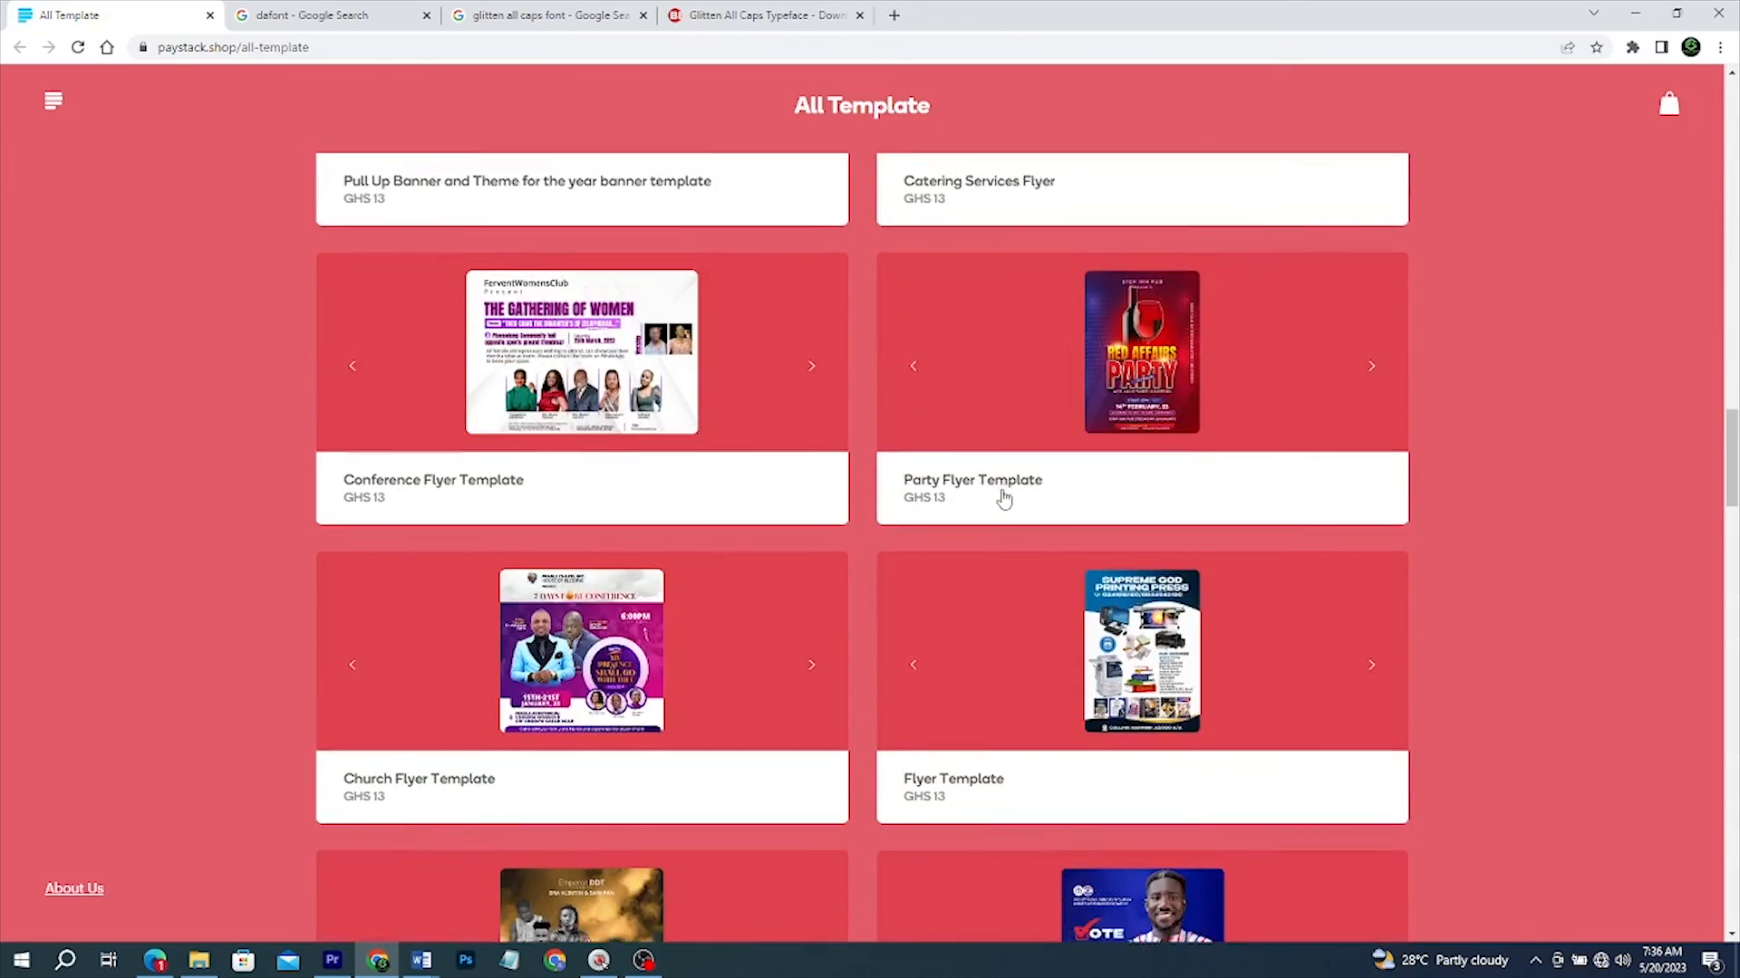